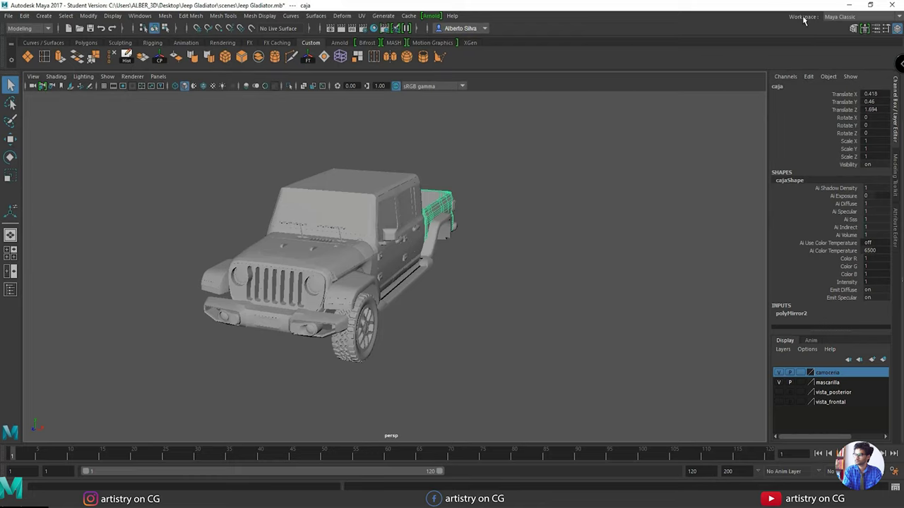
# Switch the workspace to UV Editing and frame the truck bed's full UV layout.
pyautogui.click(837, 19)
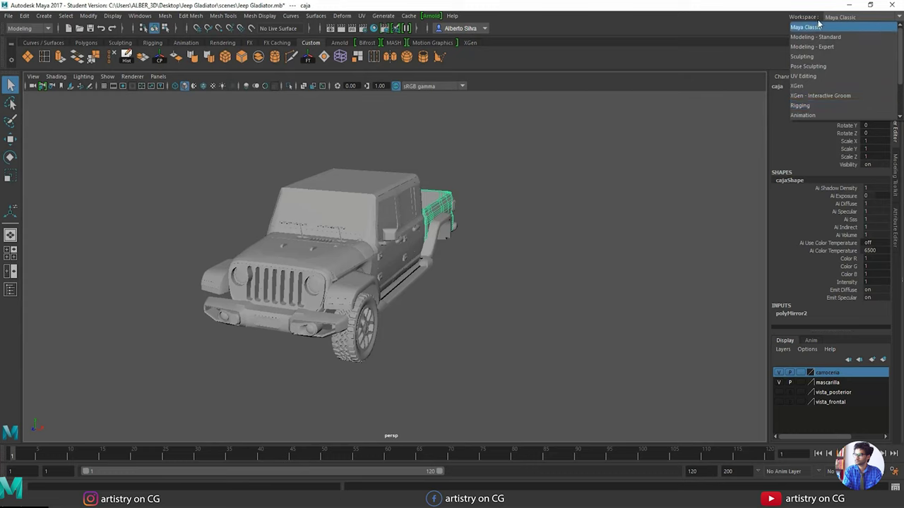
pyautogui.click(803, 76)
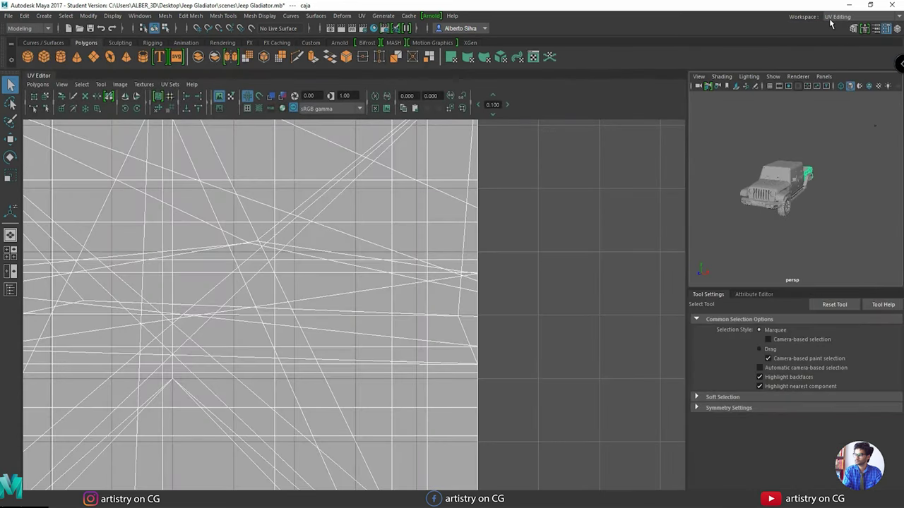
pyautogui.scroll(-8, 430, 299)
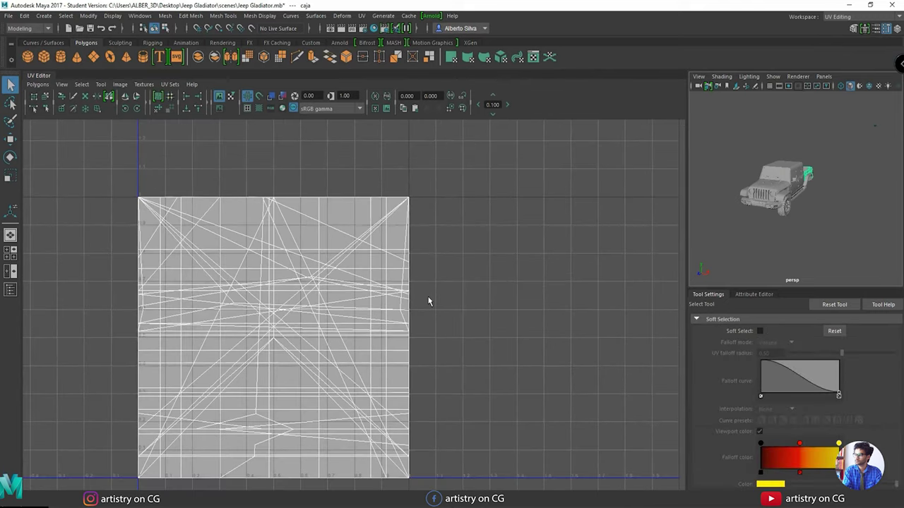
pyautogui.keyDown('alt'); pyautogui.moveTo(411, 306); pyautogui.dragTo(430, 269, button='middle'); pyautogui.keyUp('alt')
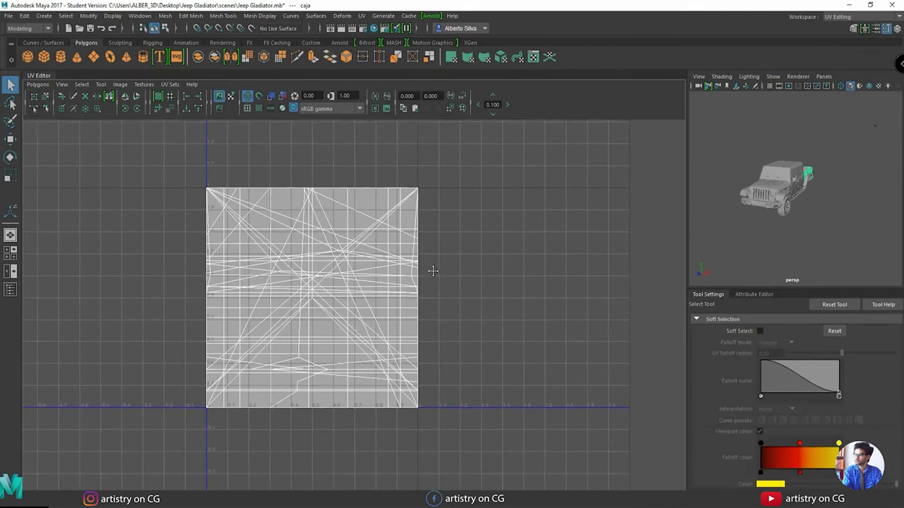
pyautogui.keyDown('alt'); pyautogui.moveTo(333, 276); pyautogui.dragTo(436, 289, button='right'); pyautogui.keyUp('alt')
pyautogui.keyDown('alt'); pyautogui.moveTo(436, 289); pyautogui.dragTo(429, 303, button='middle'); pyautogui.keyUp('alt')
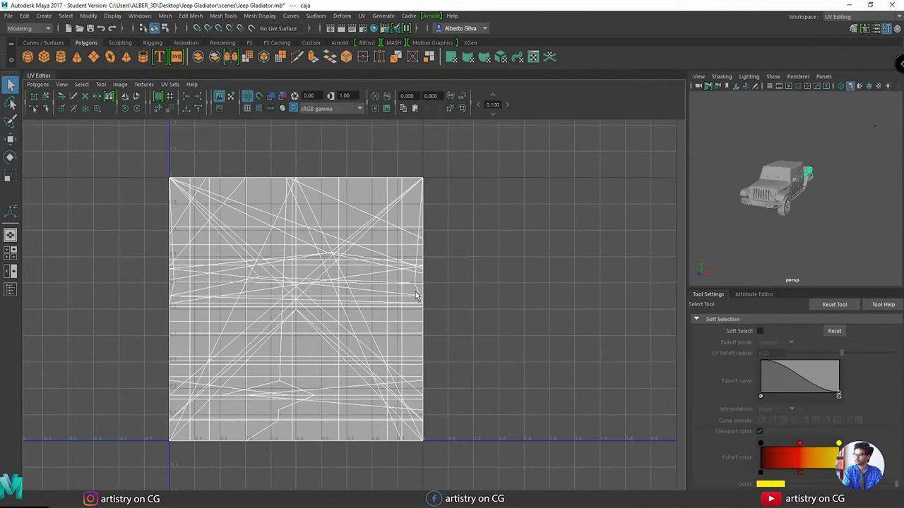
pyautogui.scroll(5, 815, 200)
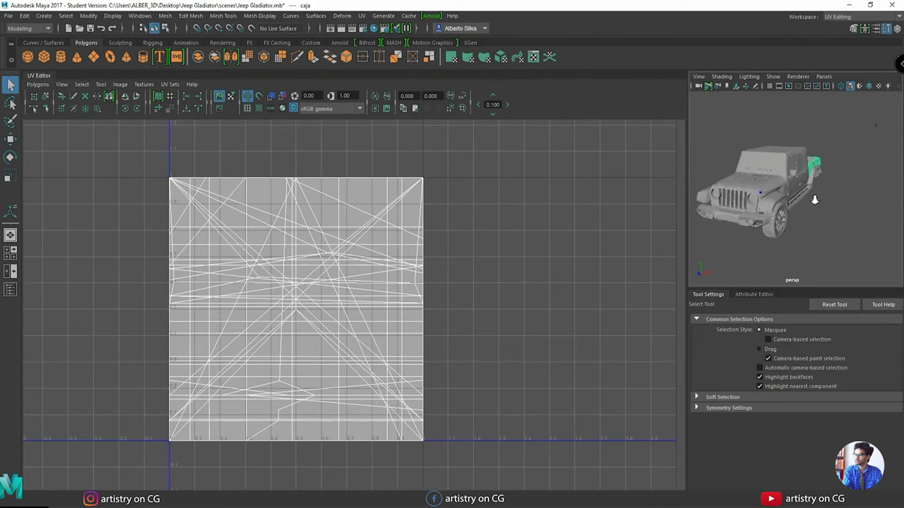
# Enlarge the perspective view beside the UV layout by resizing the workspace areas.
pyautogui.keyDown('alt'); pyautogui.moveTo(813, 201); pyautogui.dragTo(764, 201, button='right'); pyautogui.keyUp('alt')
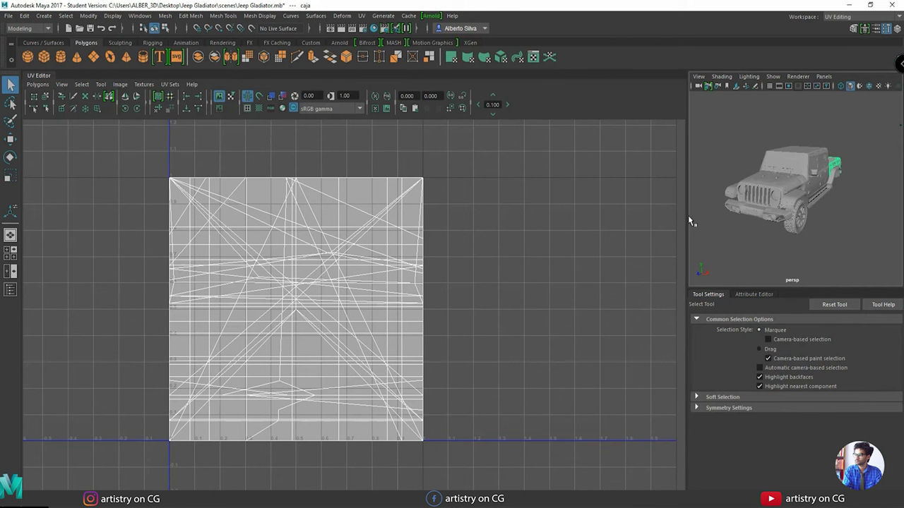
pyautogui.moveTo(687, 216); pyautogui.dragTo(502, 263)
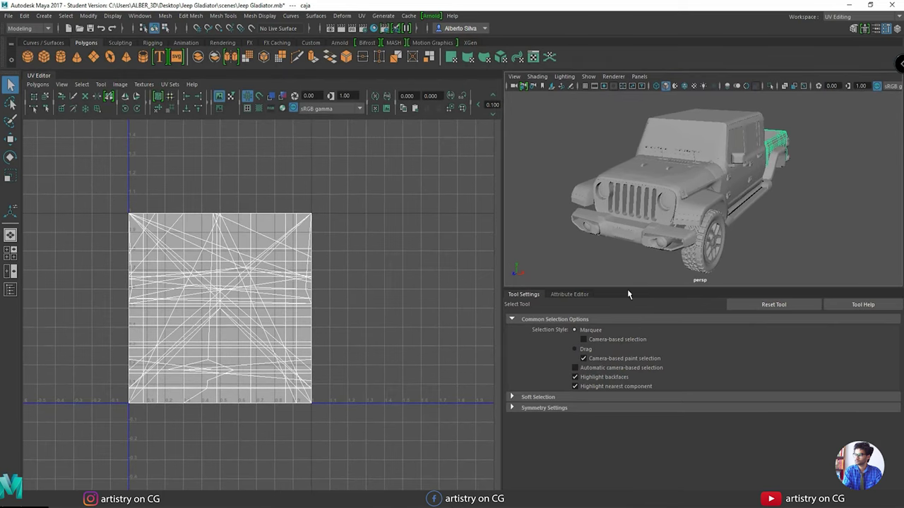
pyautogui.moveTo(628, 290); pyautogui.dragTo(641, 351)
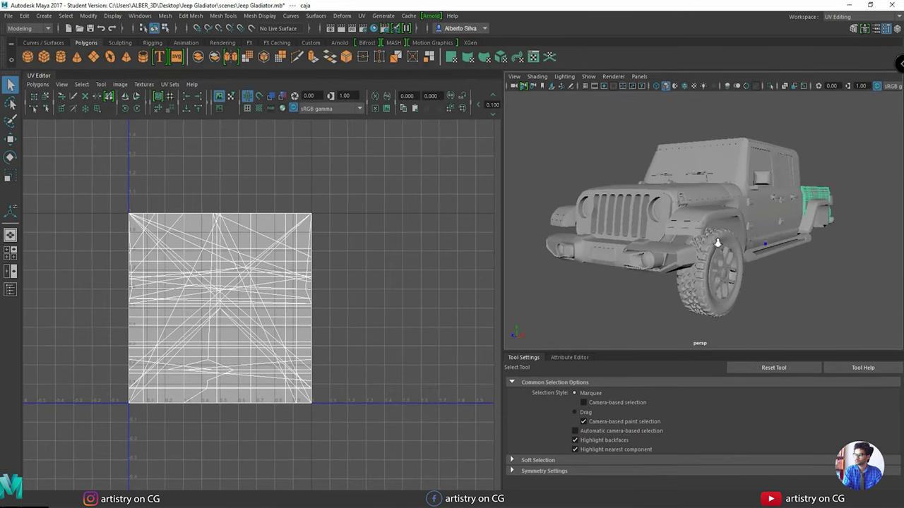
pyautogui.keyDown('alt'); pyautogui.moveTo(305, 293); pyautogui.dragTo(355, 259, button='middle'); pyautogui.keyUp('alt')
# Switch the workspace to Modeling - Standard and delete the truck bed's construction history.
pyautogui.click(850, 17)
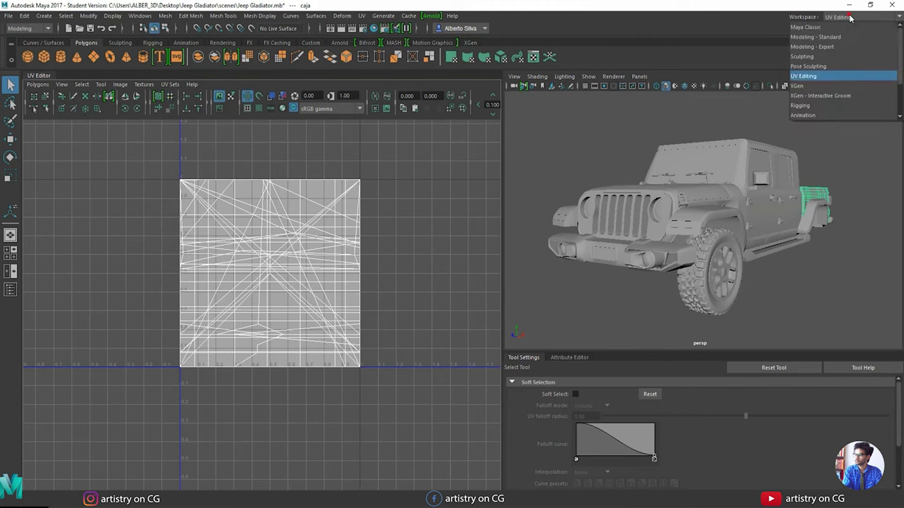
pyautogui.click(815, 37)
pyautogui.keyDown('alt'); pyautogui.moveTo(524, 226); pyautogui.dragTo(498, 242); pyautogui.keyUp('alt')
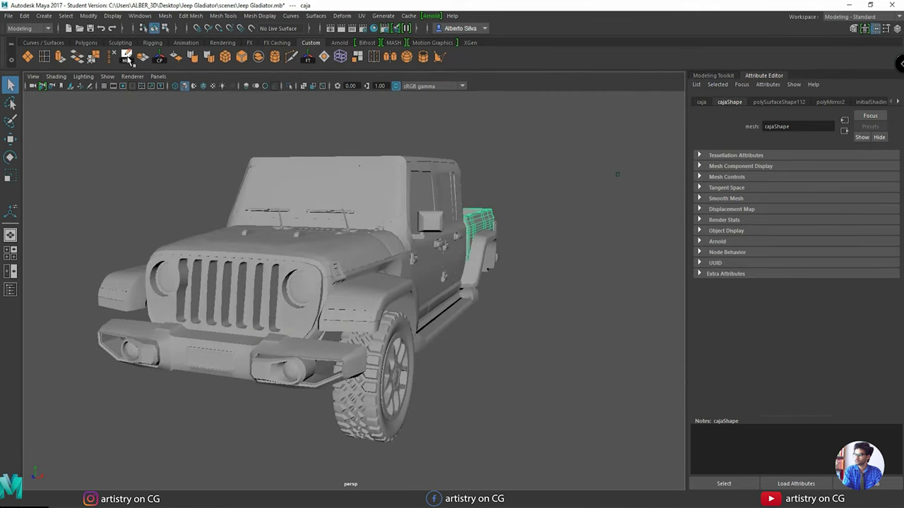
pyautogui.click(127, 59)
# Open the UV Editor, then resize and place its window beside the jeep so both are visible.
pyautogui.click(363, 15)
pyautogui.click(366, 17)
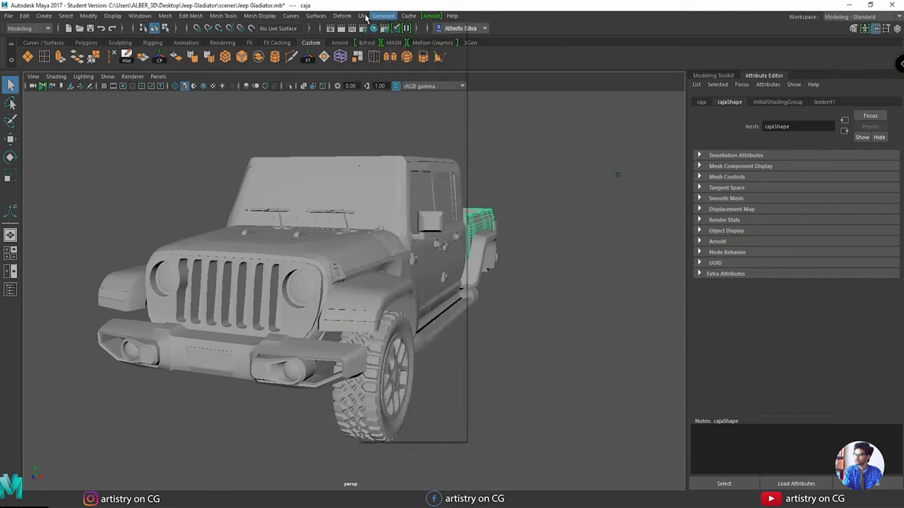
pyautogui.click(362, 16)
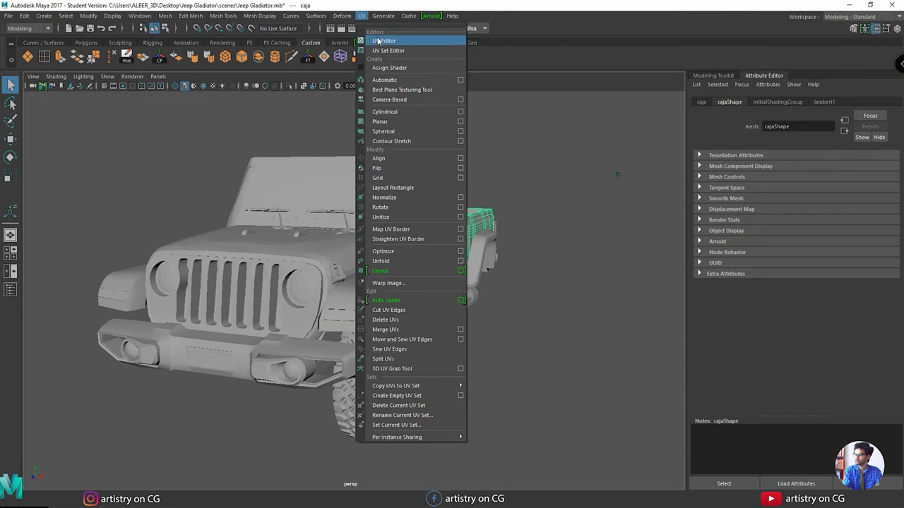
pyautogui.click(379, 44)
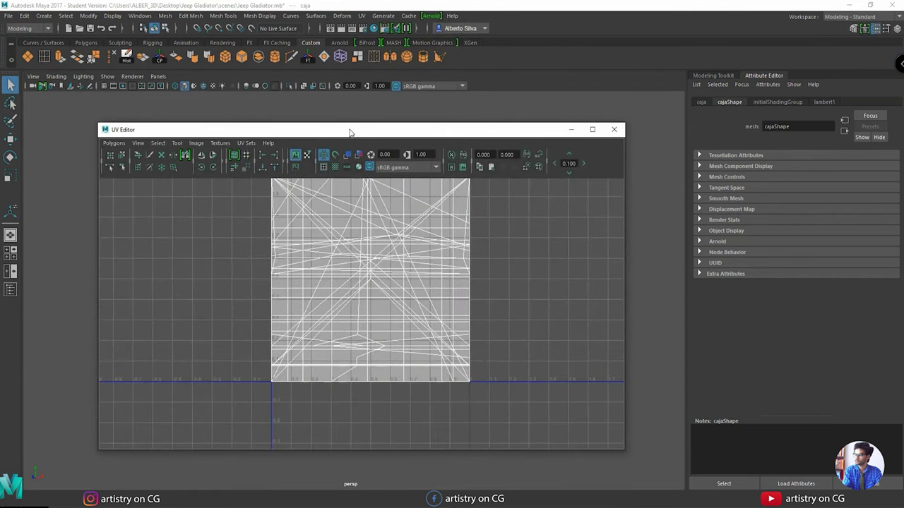
pyautogui.moveTo(351, 133); pyautogui.dragTo(610, 115)
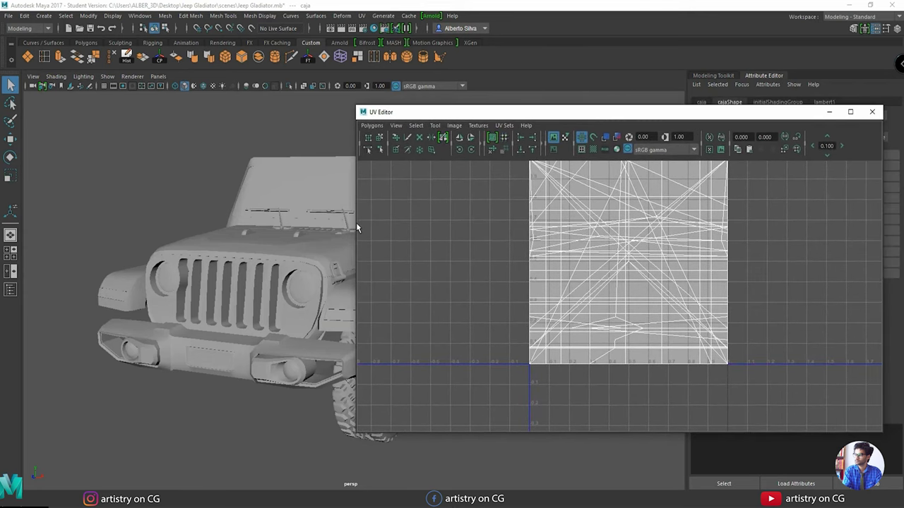
pyautogui.moveTo(358, 228); pyautogui.dragTo(498, 236)
pyautogui.scroll(2, 652, 308)
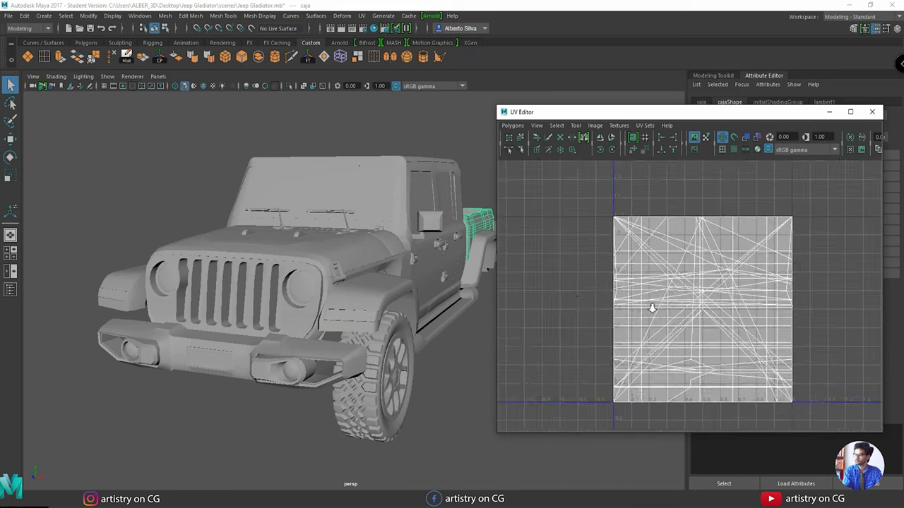
pyautogui.scroll(2, 651, 307)
pyautogui.moveTo(689, 117); pyautogui.dragTo(713, 79)
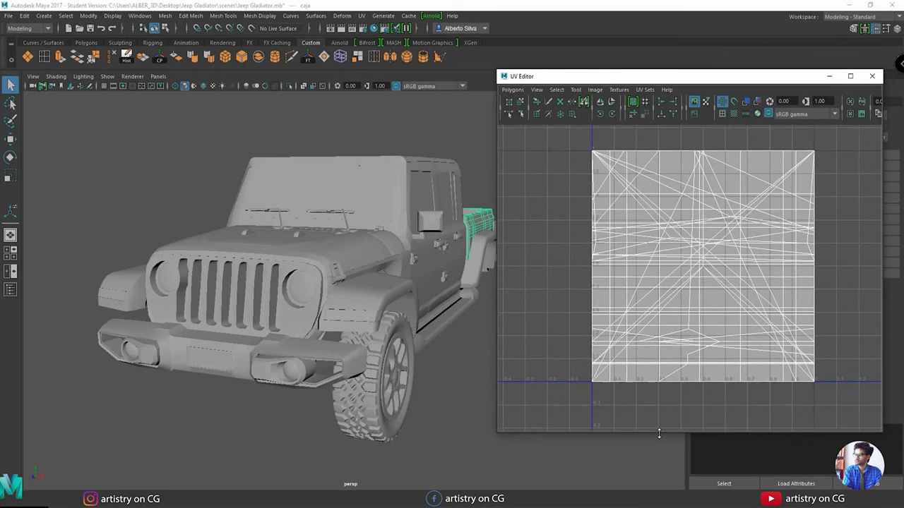
pyautogui.moveTo(659, 433); pyautogui.dragTo(658, 488)
pyautogui.keyDown('alt'); pyautogui.moveTo(376, 385); pyautogui.dragTo(398, 374); pyautogui.keyUp('alt')
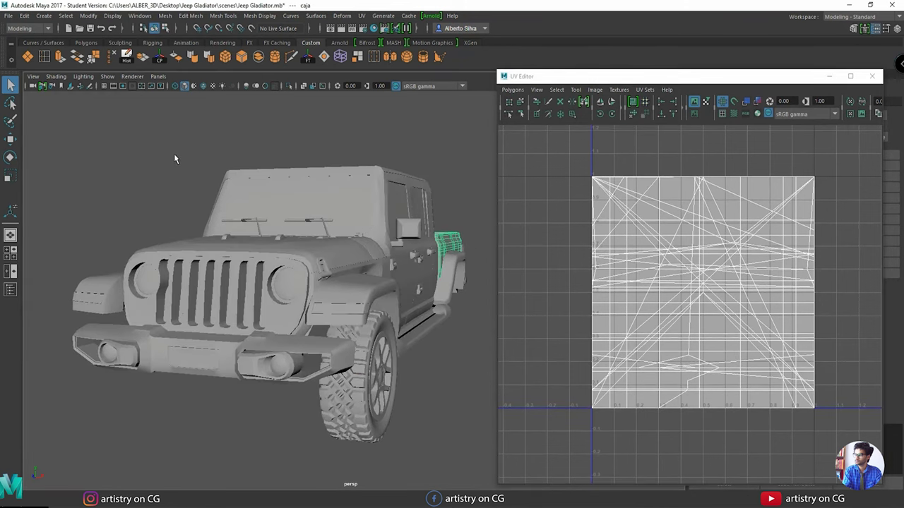
# Select the whole jeep to examine its combined UVs, clear the selection, and shift the UV Editor window slightly aside.
pyautogui.moveTo(175, 158); pyautogui.dragTo(433, 431)
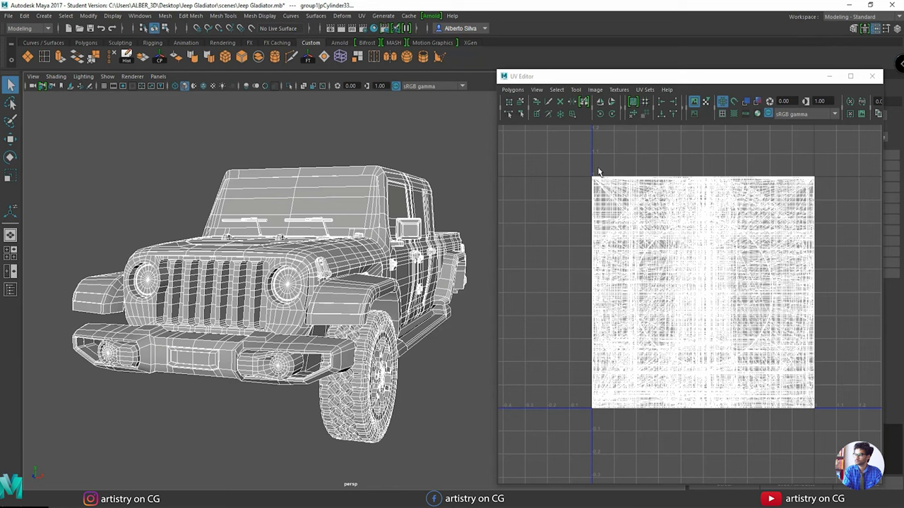
pyautogui.keyDown('alt'); pyautogui.moveTo(443, 240); pyautogui.dragTo(323, 270); pyautogui.keyUp('alt')
pyautogui.click(399, 348)
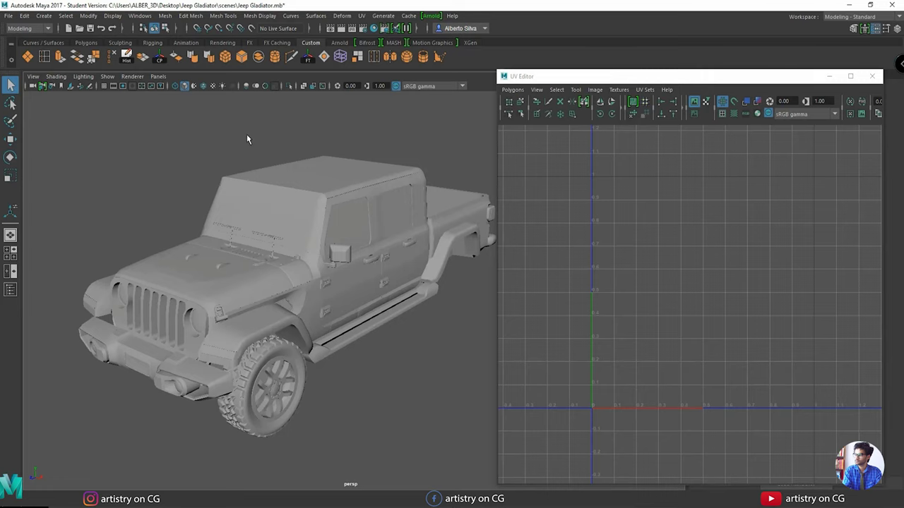
pyautogui.keyDown('alt'); pyautogui.moveTo(266, 231); pyautogui.dragTo(290, 224); pyautogui.keyUp('alt')
pyautogui.moveTo(574, 79); pyautogui.dragTo(585, 94)
pyautogui.keyDown('alt'); pyautogui.moveTo(438, 181); pyautogui.dragTo(335, 194); pyautogui.keyUp('alt')
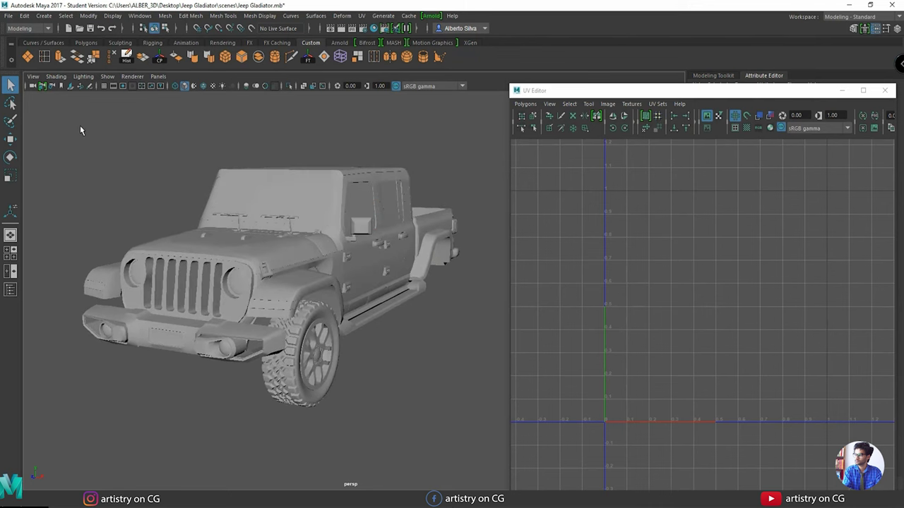
# Delete the construction history of all the jeep's parts.
pyautogui.moveTo(74, 127); pyautogui.dragTo(470, 426)
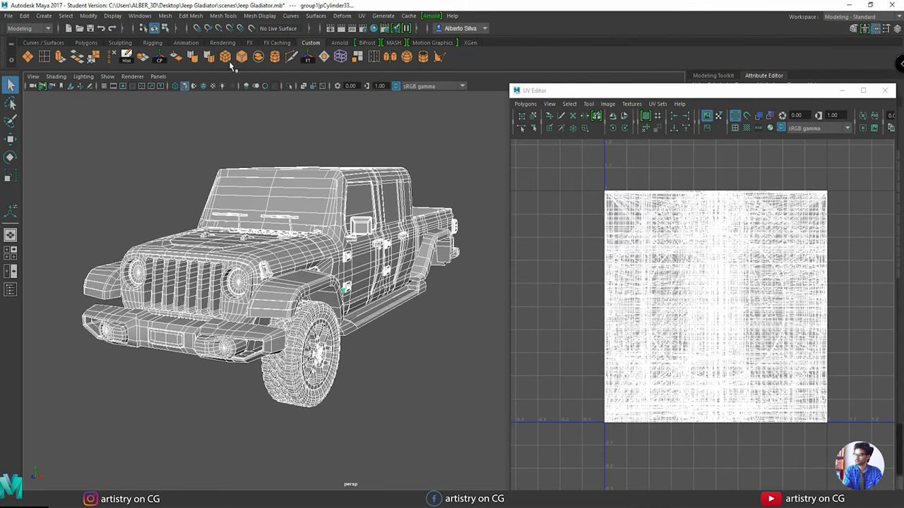
pyautogui.click(128, 60)
pyautogui.moveTo(487, 159)
pyautogui.keyDown('alt'); pyautogui.mouseDown()
pyautogui.moveTo(495, 183)
pyautogui.moveTo(485, 172)
pyautogui.mouseUp(); pyautogui.keyUp('alt')
# Examine the UV layouts of the hood, grille, headlight glass, front fenders and fog lights one by one.
pyautogui.click(385, 280)
pyautogui.click(319, 239)
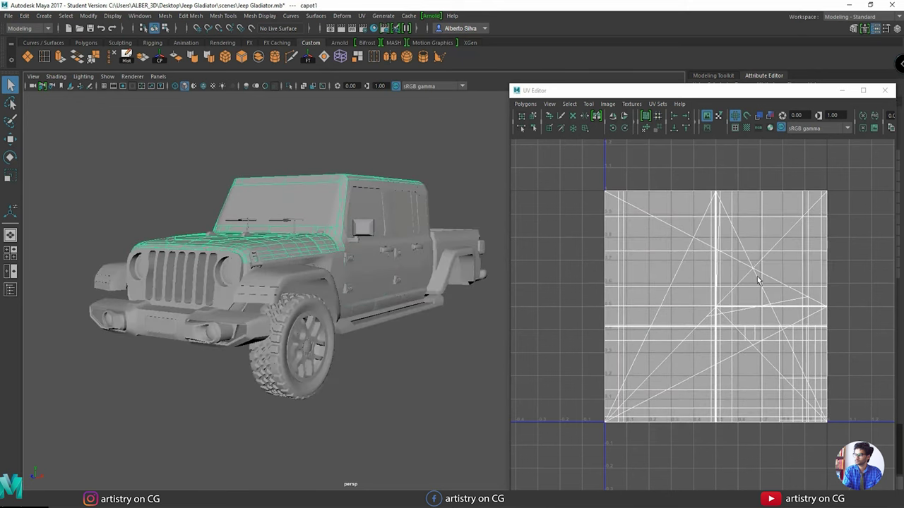
pyautogui.click(235, 277)
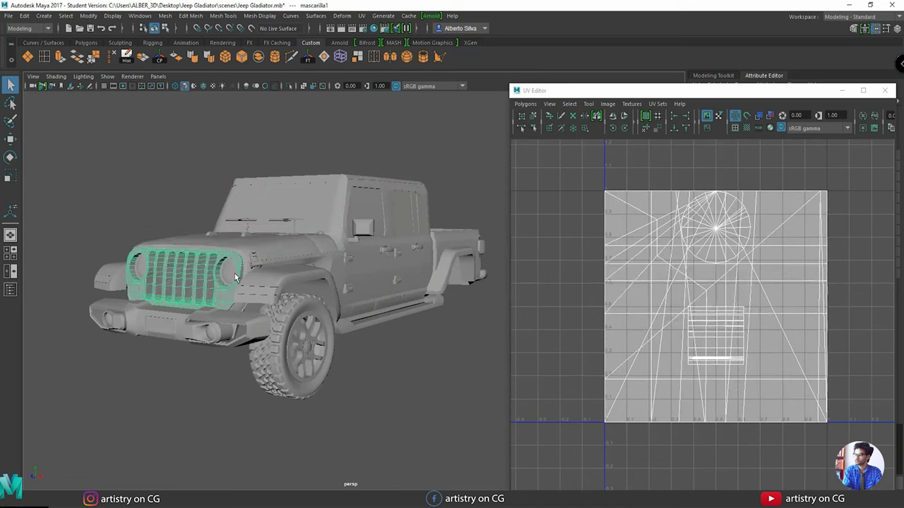
pyautogui.click(228, 273)
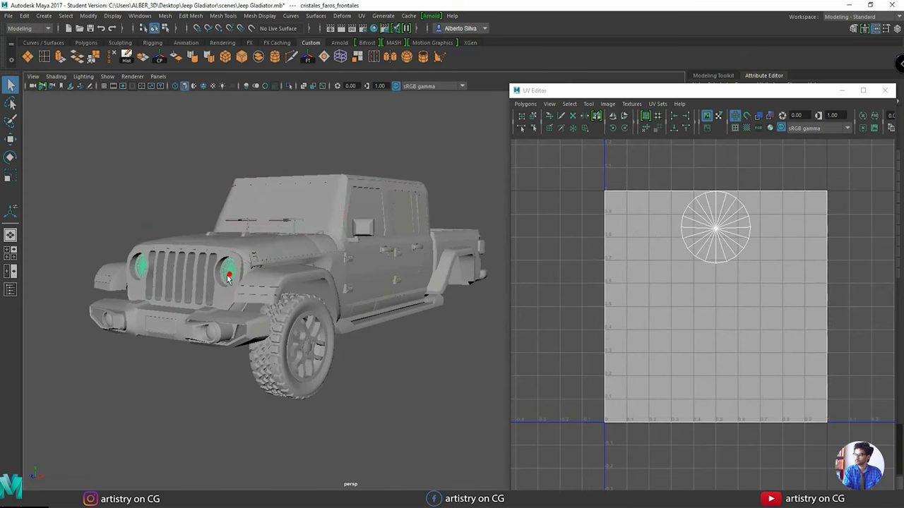
pyautogui.click(295, 260)
pyautogui.click(287, 276)
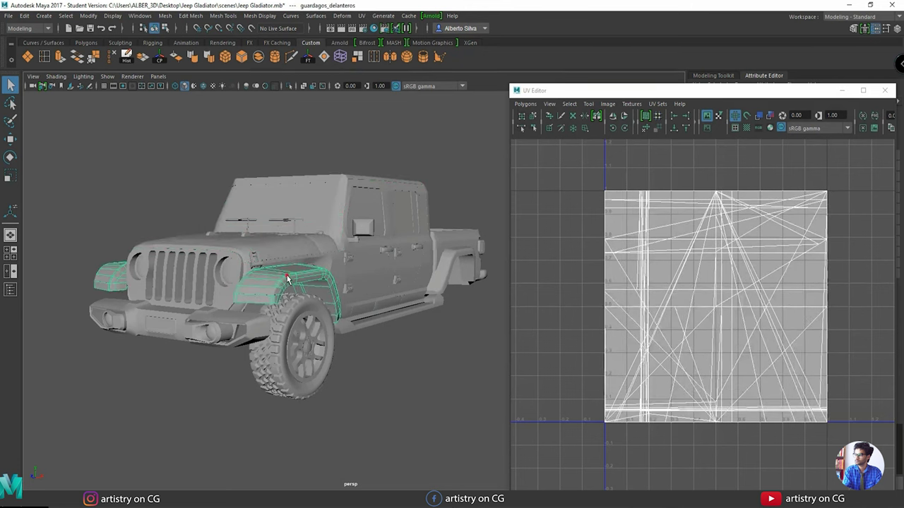
pyautogui.click(200, 322)
pyautogui.click(209, 330)
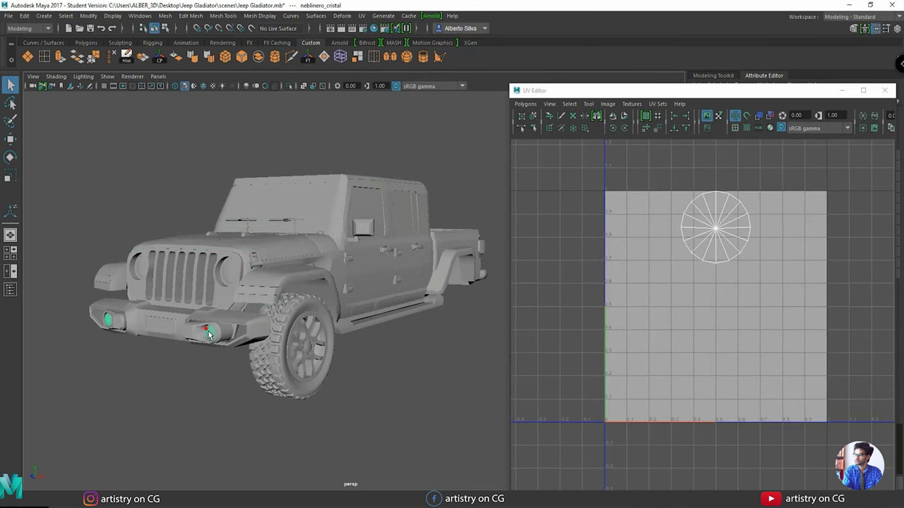
pyautogui.click(223, 339)
pyautogui.click(227, 335)
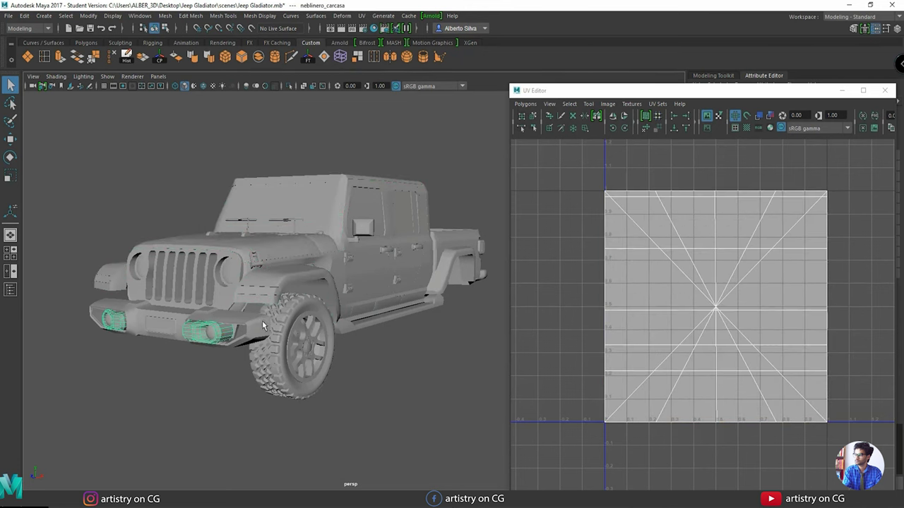
# Examine the UV layouts of the floor underneath the jeep, the front doors and the rear doors.
pyautogui.keyDown('alt'); pyautogui.moveTo(262, 321); pyautogui.dragTo(300, 295); pyautogui.keyUp('alt')
pyautogui.click(291, 303)
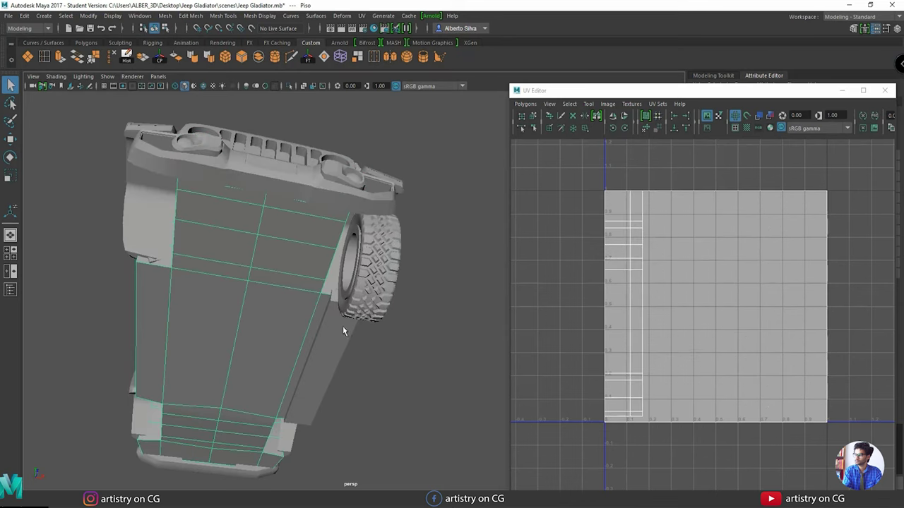
pyautogui.keyDown('alt'); pyautogui.moveTo(342, 326); pyautogui.dragTo(300, 353); pyautogui.keyUp('alt')
pyautogui.click(276, 368)
pyautogui.click(376, 296)
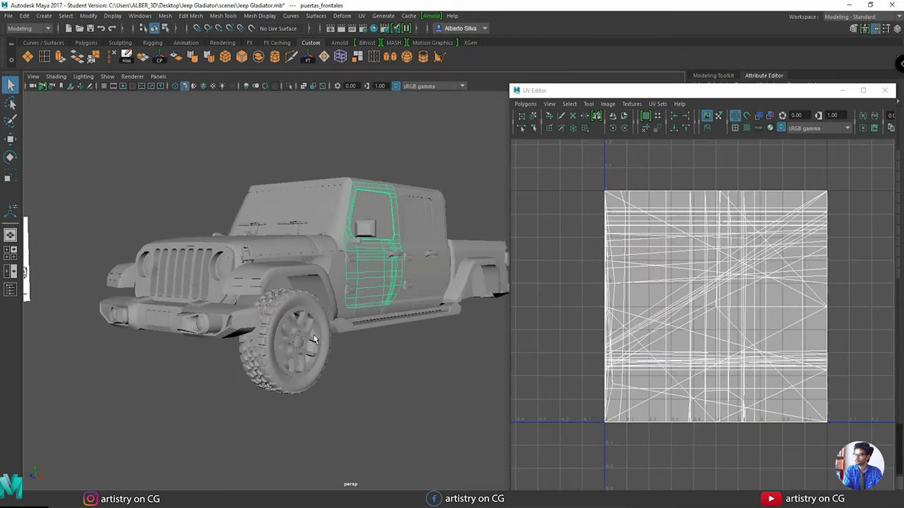
pyautogui.click(314, 336)
pyautogui.click(385, 293)
pyautogui.click(413, 236)
pyautogui.click(424, 265)
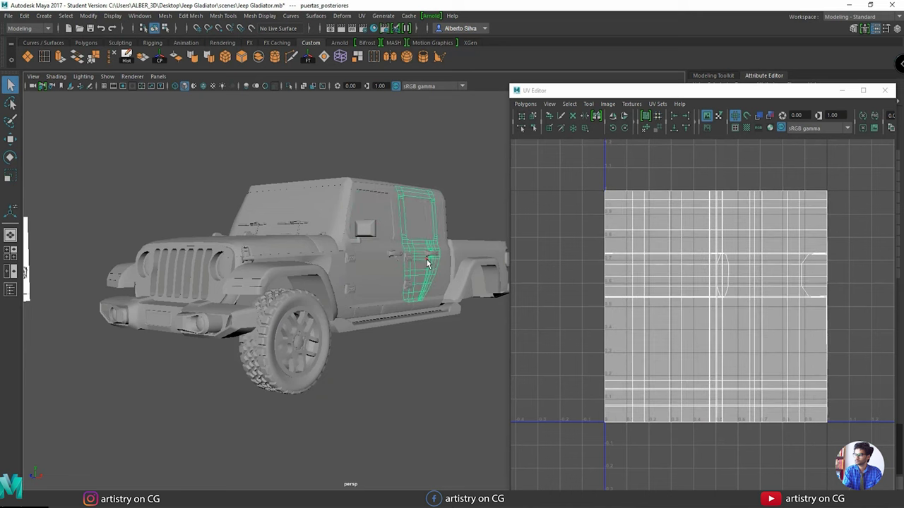
# Examine the UV layouts of the chassis side panels, the hood and roof piece, and the rear light housings.
pyautogui.keyDown('alt'); pyautogui.moveTo(448, 255); pyautogui.dragTo(410, 272); pyautogui.keyUp('alt')
pyautogui.click(421, 263)
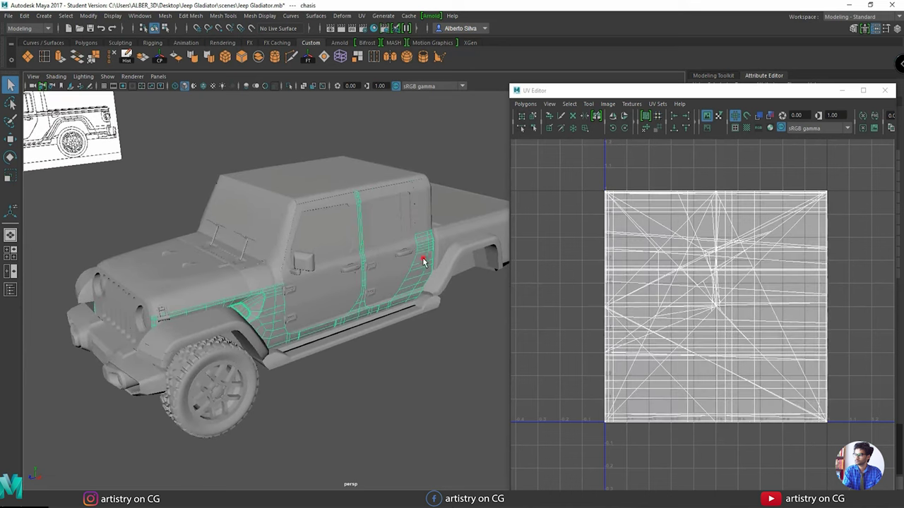
pyautogui.click(427, 198)
pyautogui.click(429, 186)
pyautogui.click(400, 185)
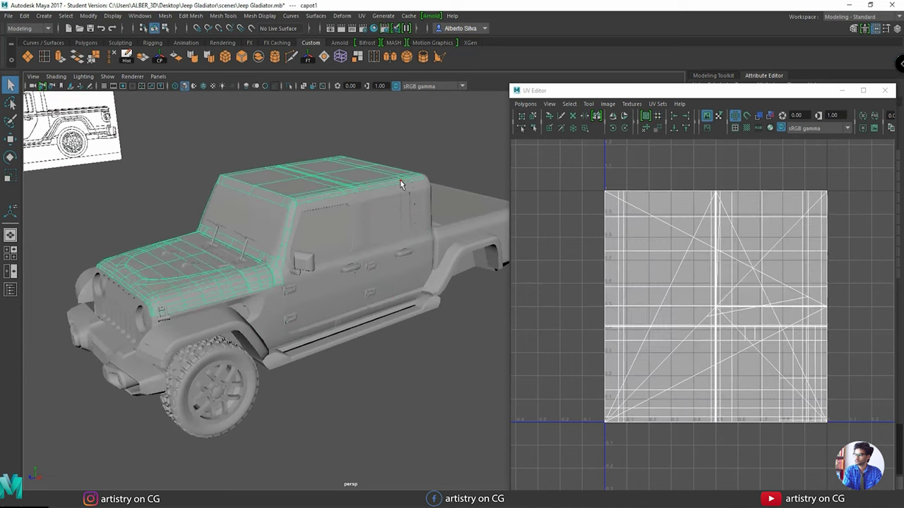
pyautogui.keyDown('alt'); pyautogui.moveTo(278, 224); pyautogui.dragTo(232, 264); pyautogui.keyUp('alt')
pyautogui.click(353, 261)
pyautogui.keyDown('alt'); pyautogui.moveTo(353, 261); pyautogui.dragTo(225, 263); pyautogui.keyUp('alt')
pyautogui.click(281, 295)
pyautogui.click(288, 307)
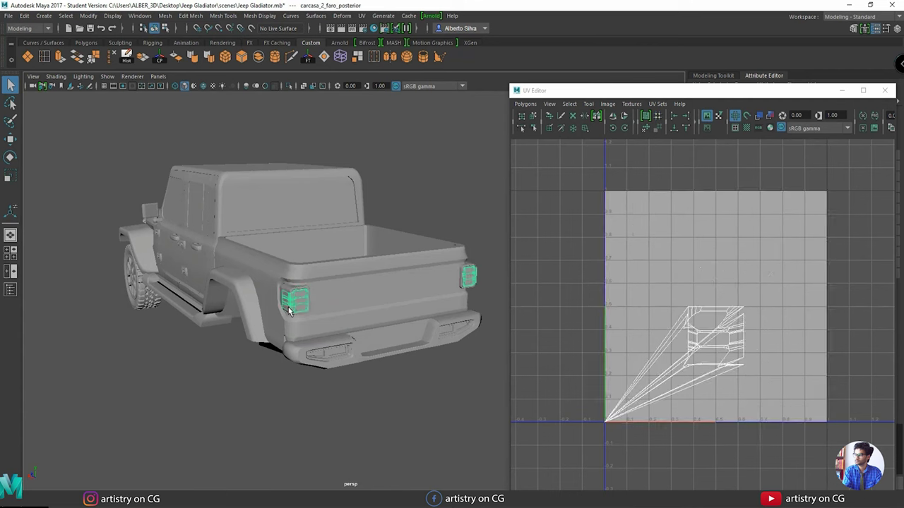
# Apply a planar UV projection from the side to all the jeep's parts and reduce its height to match the jeep's proportions.
pyautogui.keyDown('alt'); pyautogui.moveTo(288, 308); pyautogui.dragTo(153, 283, button='right'); pyautogui.keyUp('alt')
pyautogui.keyDown('alt'); pyautogui.moveTo(153, 288); pyautogui.dragTo(287, 288); pyautogui.keyUp('alt')
pyautogui.keyDown('alt'); pyautogui.moveTo(287, 288); pyautogui.dragTo(433, 327, button='right'); pyautogui.keyUp('alt')
pyautogui.moveTo(407, 185); pyautogui.dragTo(177, 418)
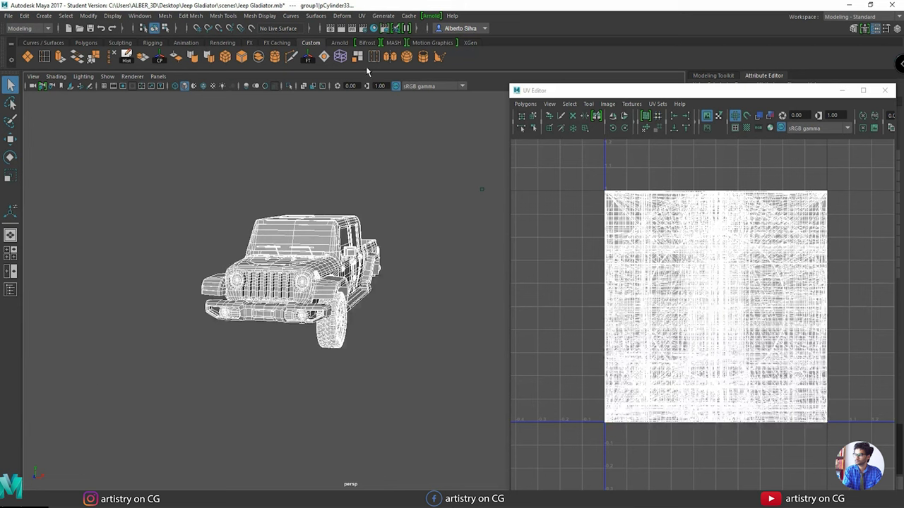
pyautogui.click(365, 17)
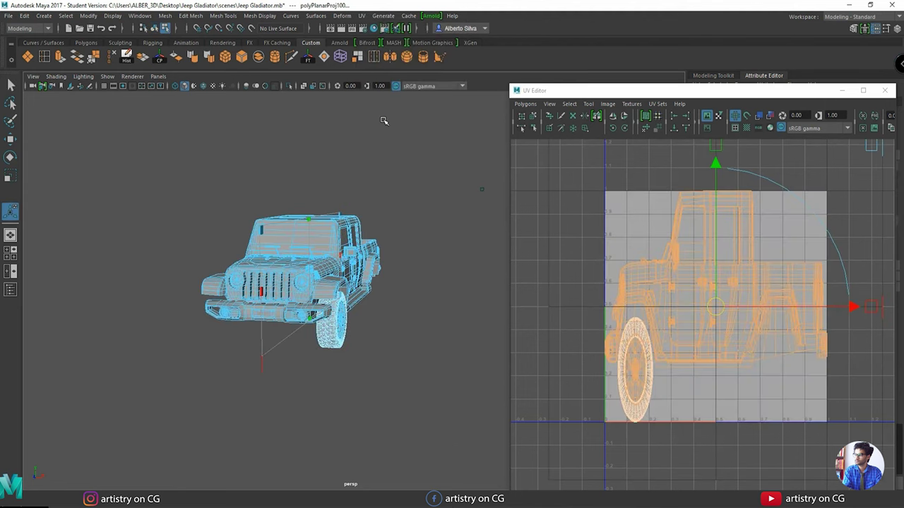
pyautogui.moveTo(715, 152); pyautogui.dragTo(721, 255)
# Examine the planar projection's manipulator around the jeep from several angles.
pyautogui.keyDown('alt'); pyautogui.moveTo(424, 259); pyautogui.dragTo(387, 152); pyautogui.keyUp('alt')
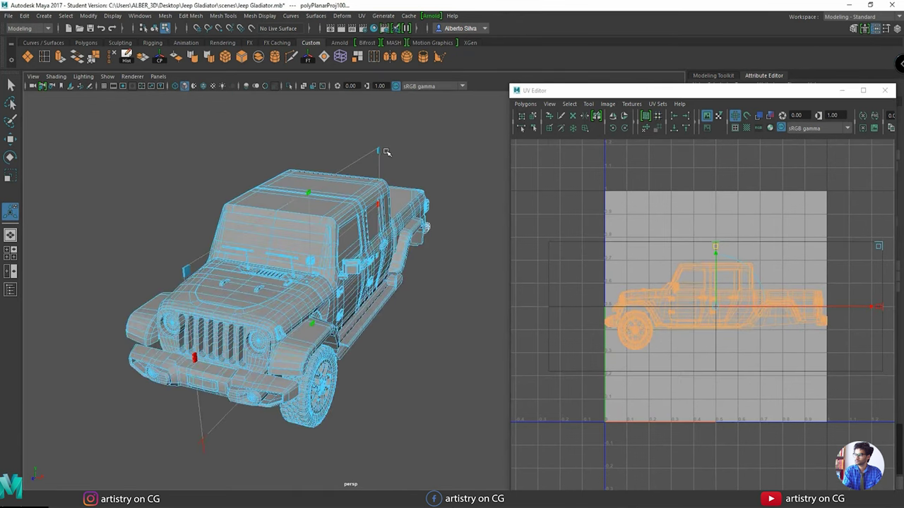
pyautogui.keyDown('alt'); pyautogui.moveTo(303, 208); pyautogui.dragTo(177, 176); pyautogui.keyUp('alt')
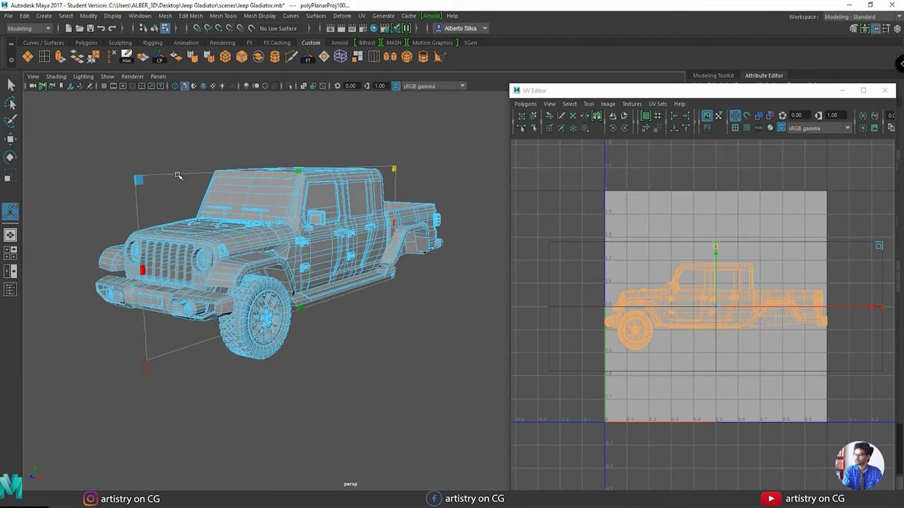
pyautogui.click(177, 176)
pyautogui.keyDown('alt'); pyautogui.moveTo(281, 192); pyautogui.dragTo(272, 224); pyautogui.keyUp('alt')
pyautogui.hotkey('ctrl', 'z')
pyautogui.keyDown('alt'); pyautogui.moveTo(335, 221); pyautogui.dragTo(346, 254); pyautogui.keyUp('alt')
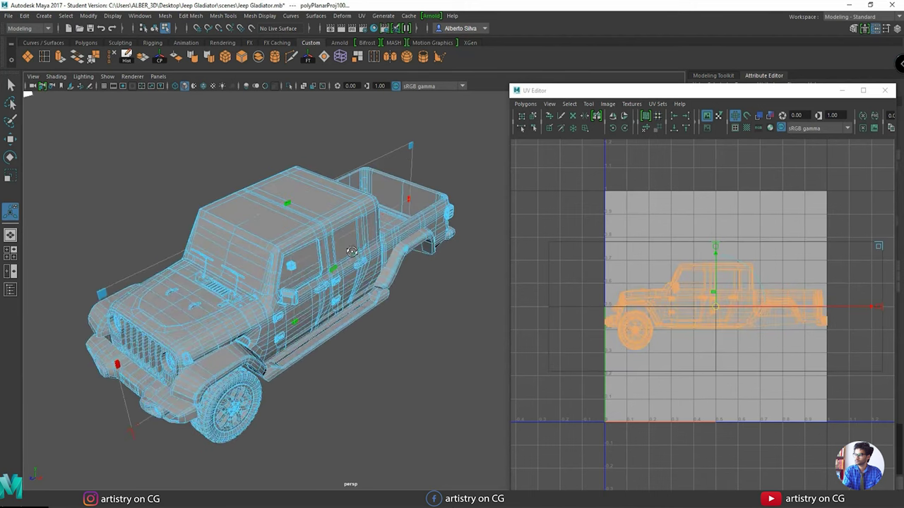
pyautogui.keyDown('alt'); pyautogui.moveTo(290, 264); pyautogui.dragTo(317, 277); pyautogui.keyUp('alt')
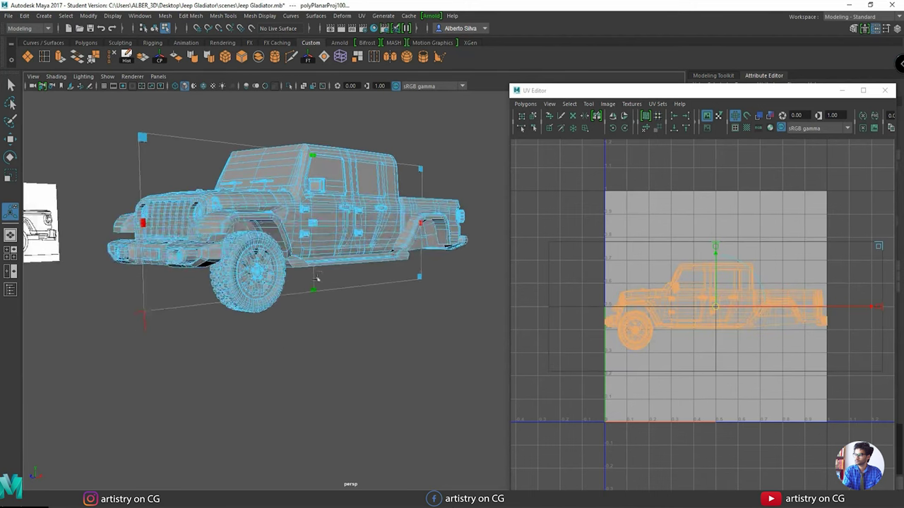
# Try rotating the projection plane to project the jeep from the front, and rotate it back to the side.
pyautogui.keyDown('alt'); pyautogui.moveTo(146, 317); pyautogui.dragTo(339, 346); pyautogui.keyUp('alt')
pyautogui.moveTo(339, 346)
pyautogui.keyDown('alt'); pyautogui.mouseDown(button='right')
pyautogui.moveTo(380, 291)
pyautogui.moveTo(363, 300)
pyautogui.moveTo(373, 301)
pyautogui.mouseUp(button='right'); pyautogui.keyUp('alt')
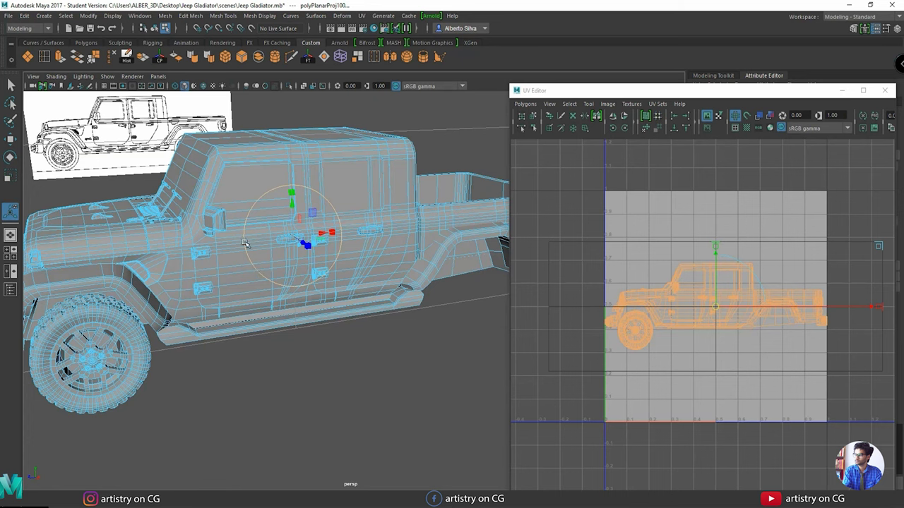
pyautogui.click(275, 186)
pyautogui.keyDown('alt'); pyautogui.moveTo(297, 257); pyautogui.dragTo(266, 264); pyautogui.keyUp('alt')
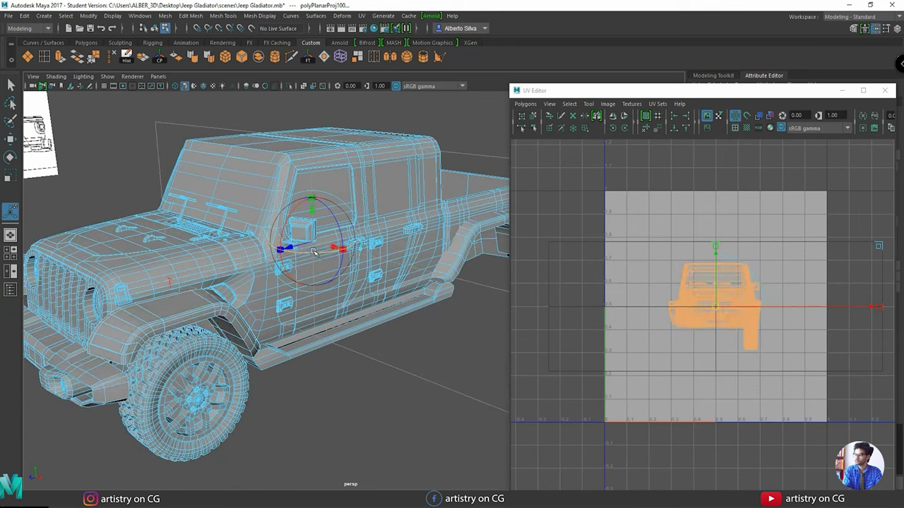
pyautogui.moveTo(307, 254); pyautogui.dragTo(392, 252)
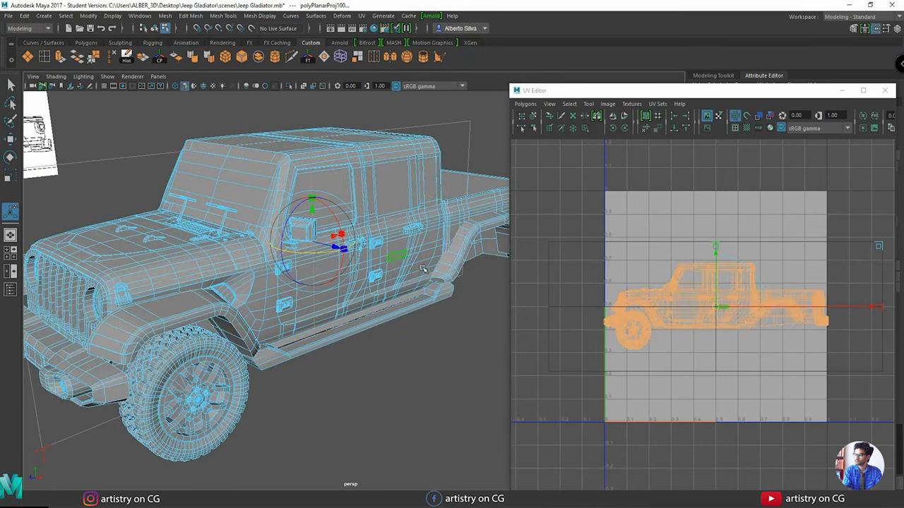
pyautogui.click(426, 272)
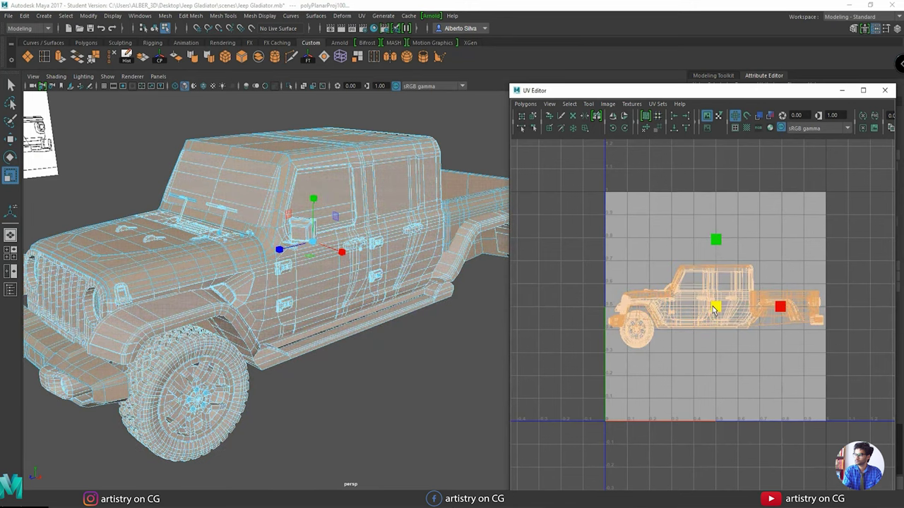
# Select the front doors' UV shell to identify its part on the model, and return to object selection.
pyautogui.press('w')
pyautogui.moveTo(709, 299); pyautogui.dragTo(676, 285, button='right')
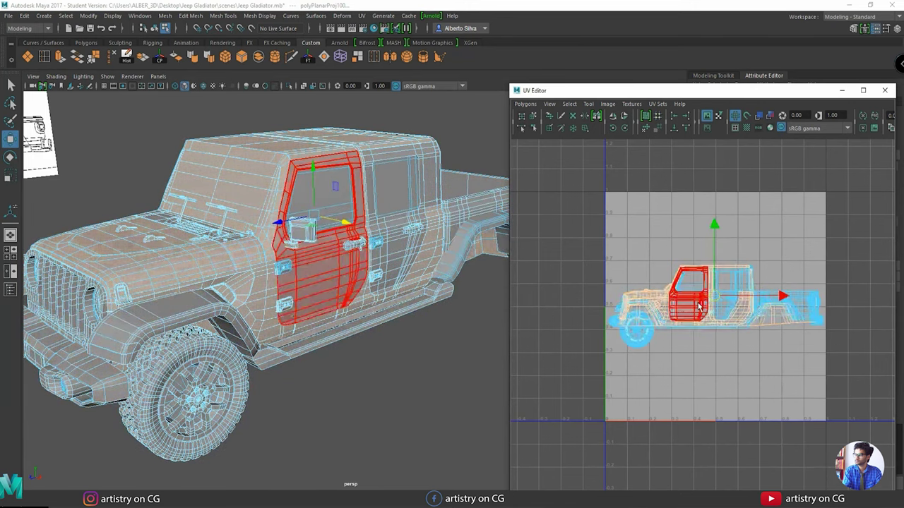
pyautogui.click(698, 305)
pyautogui.keyDown('alt'); pyautogui.moveTo(326, 244); pyautogui.dragTo(304, 266, button='right'); pyautogui.keyUp('alt')
pyautogui.press('F8')
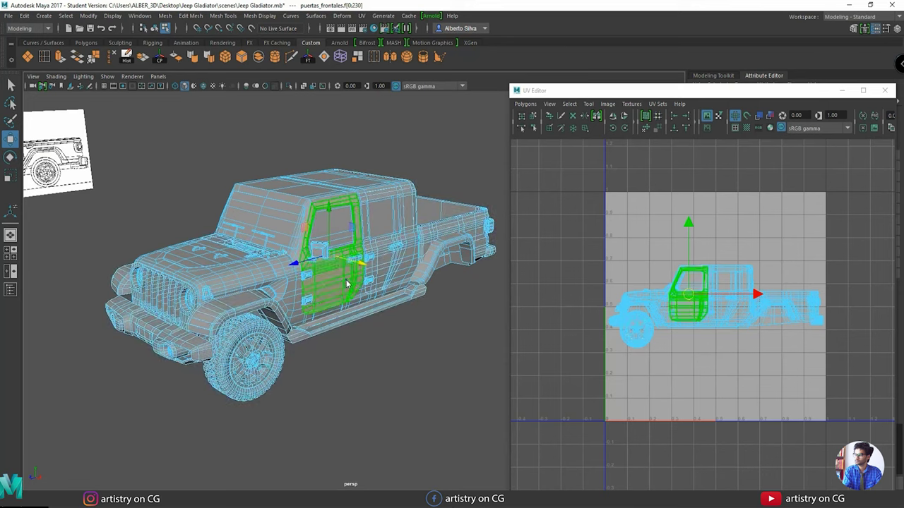
pyautogui.rightClick(323, 238)
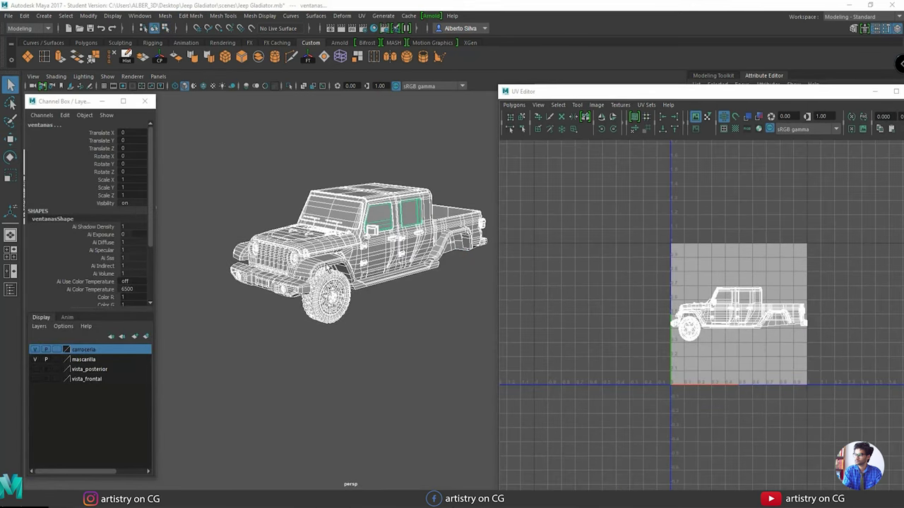
# Display the jeep shaded and examine the hood and roof piece together with its projected UVs.
pyautogui.press('5')
pyautogui.click(329, 226)
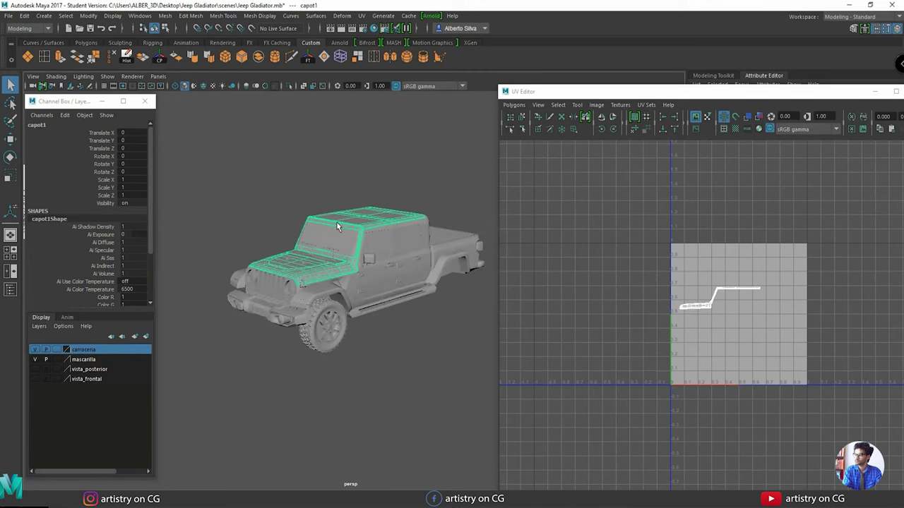
pyautogui.press('w')
pyautogui.scroll(2, 396, 275)
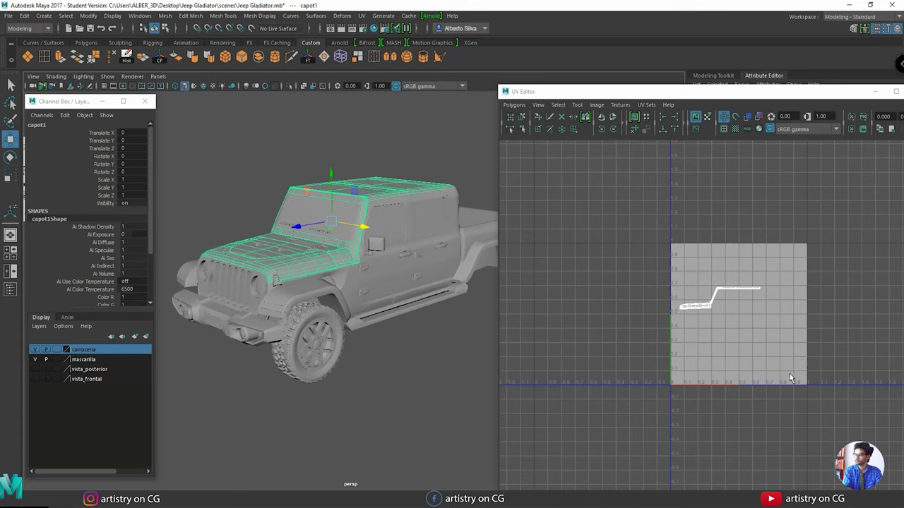
pyautogui.keyDown('alt'); pyautogui.moveTo(361, 284); pyautogui.dragTo(380, 285, button='middle'); pyautogui.keyUp('alt')
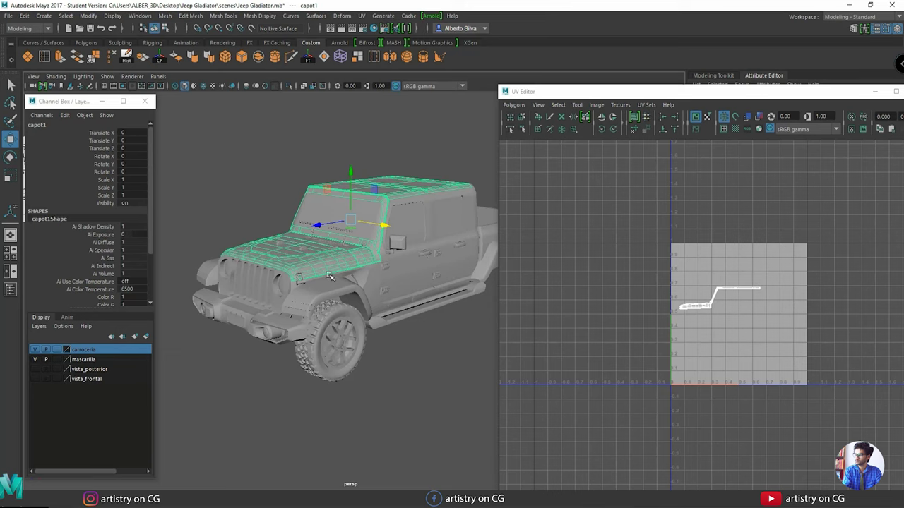
pyautogui.keyDown('alt'); pyautogui.moveTo(329, 275); pyautogui.dragTo(349, 289); pyautogui.keyUp('alt')
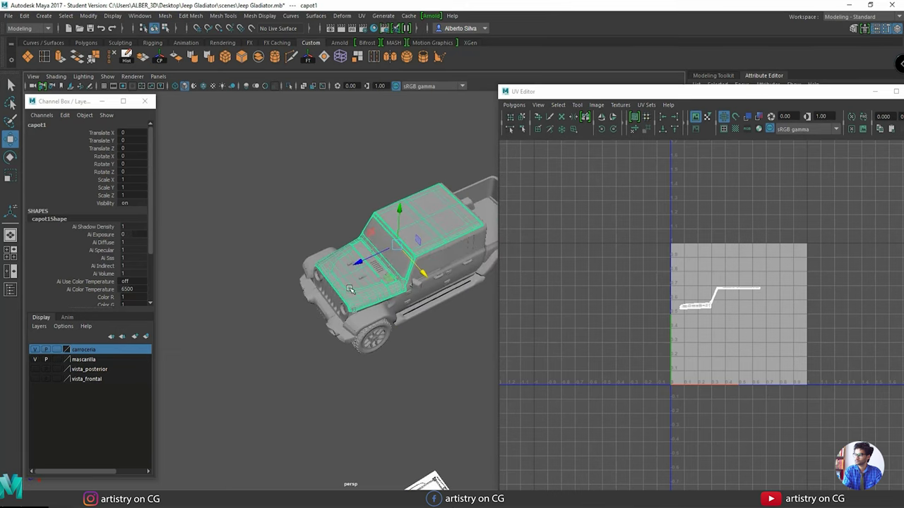
pyautogui.keyDown('alt'); pyautogui.moveTo(319, 255); pyautogui.dragTo(323, 275); pyautogui.keyUp('alt')
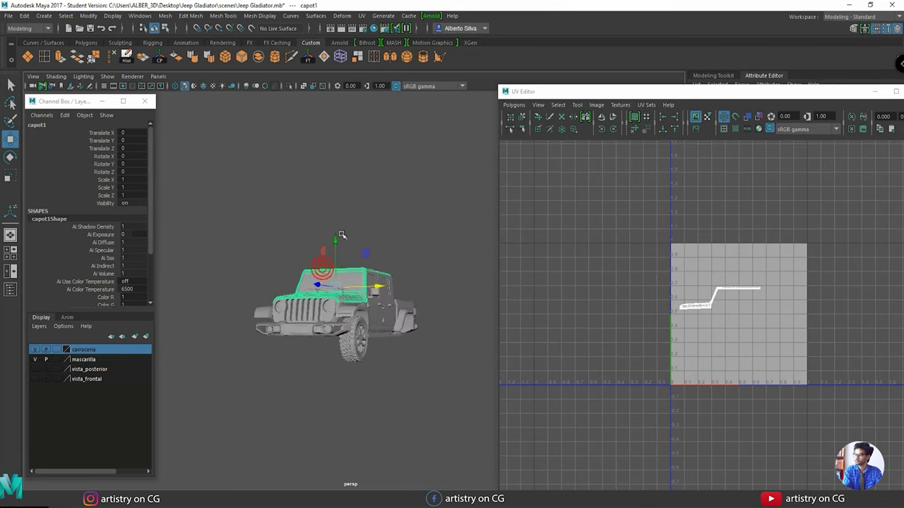
# Check the combined UV layout of all the jeep's parts and reselect the hood and roof piece.
pyautogui.moveTo(458, 423); pyautogui.dragTo(240, 198)
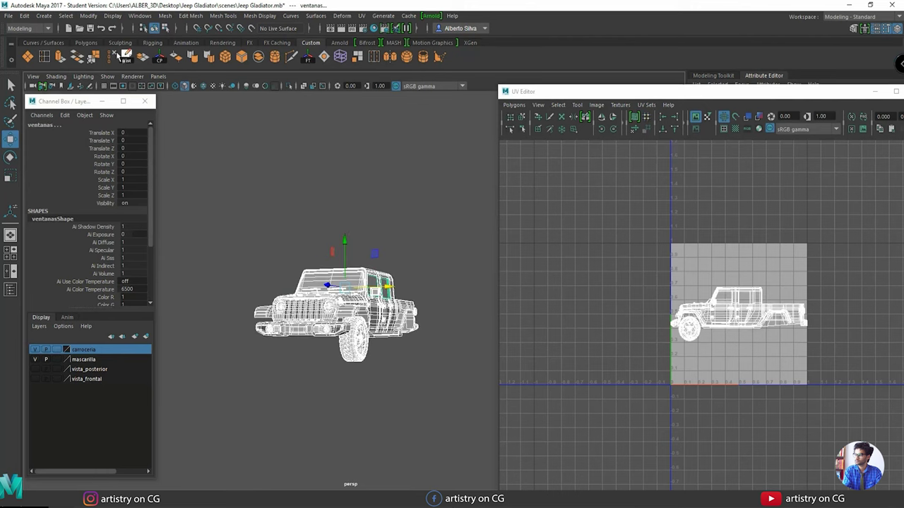
pyautogui.keyDown('alt'); pyautogui.moveTo(384, 221); pyautogui.dragTo(356, 247); pyautogui.keyUp('alt')
pyautogui.keyDown('alt'); pyautogui.moveTo(357, 247); pyautogui.dragTo(378, 217, button='middle'); pyautogui.keyUp('alt')
pyautogui.keyDown('alt'); pyautogui.moveTo(379, 217); pyautogui.dragTo(383, 241); pyautogui.keyUp('alt')
pyautogui.click(376, 269)
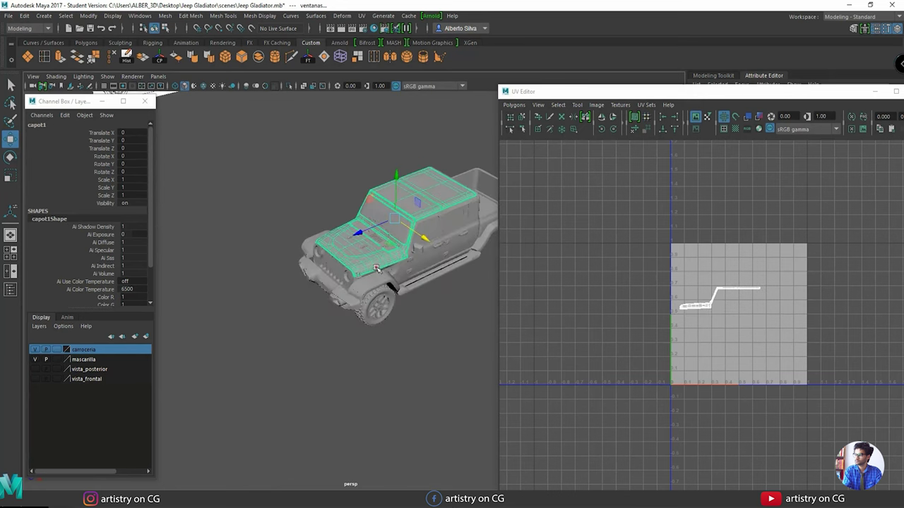
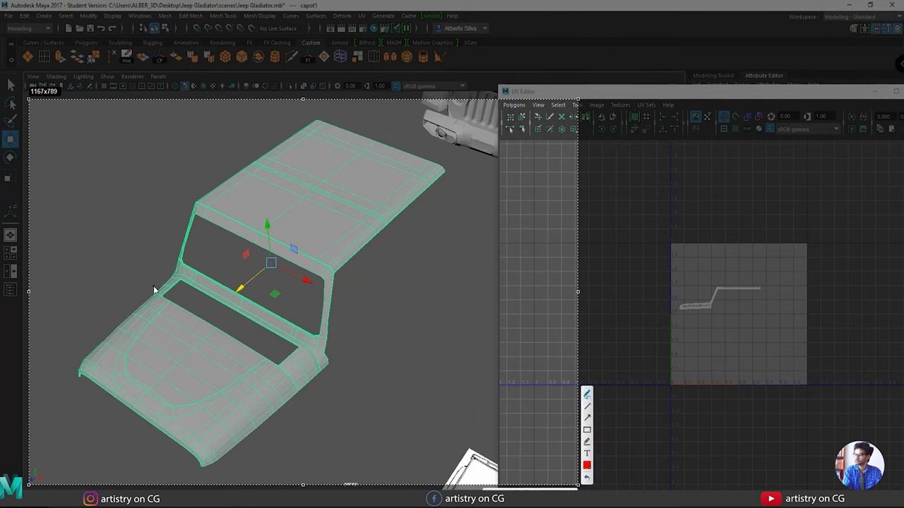
# Outline the hood, the windshield frame and the roof in red on the screen capture as three separate sections.
pyautogui.moveTo(154, 289); pyautogui.dragTo(160, 285)
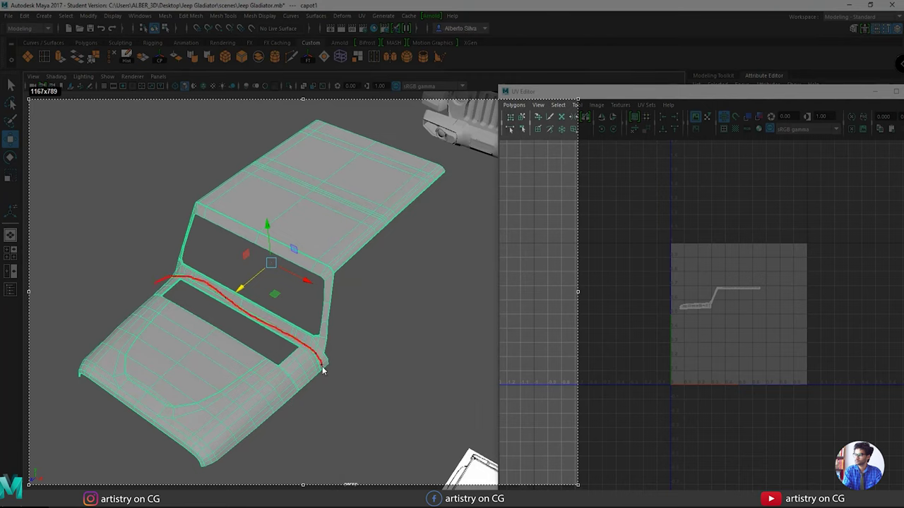
pyautogui.moveTo(122, 298); pyautogui.dragTo(151, 284)
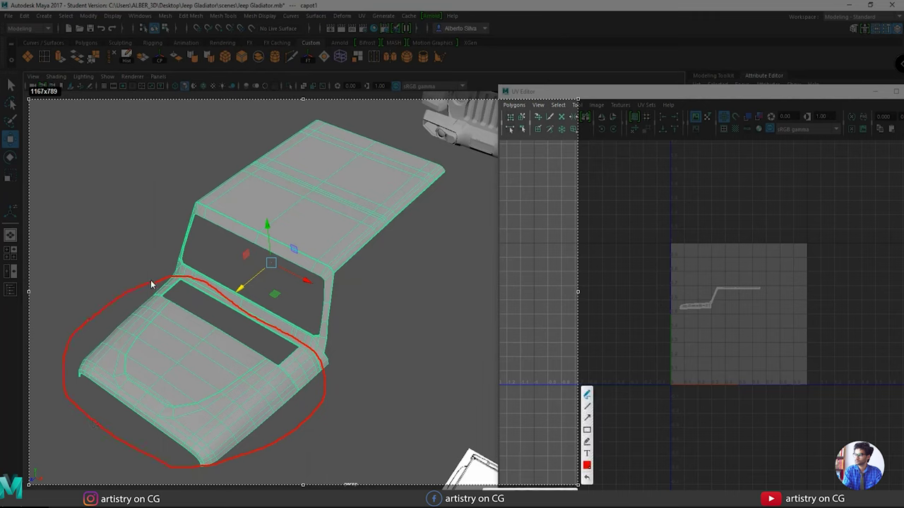
pyautogui.moveTo(174, 204); pyautogui.dragTo(178, 204)
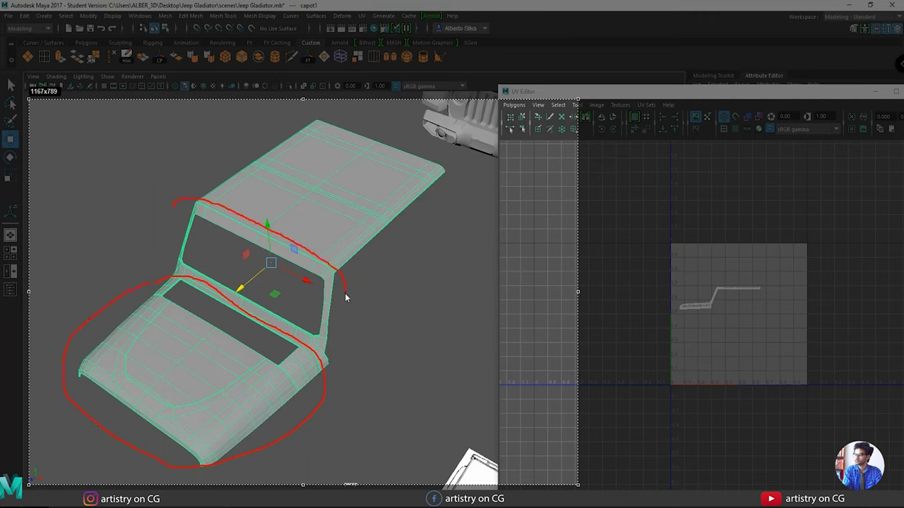
pyautogui.moveTo(184, 281); pyautogui.dragTo(178, 204)
pyautogui.moveTo(239, 144); pyautogui.dragTo(299, 115)
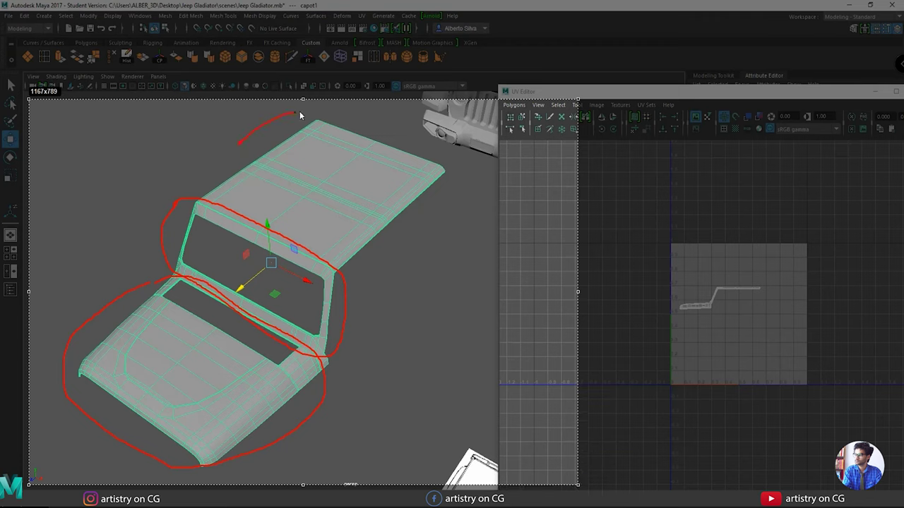
pyautogui.moveTo(198, 213); pyautogui.dragTo(240, 141)
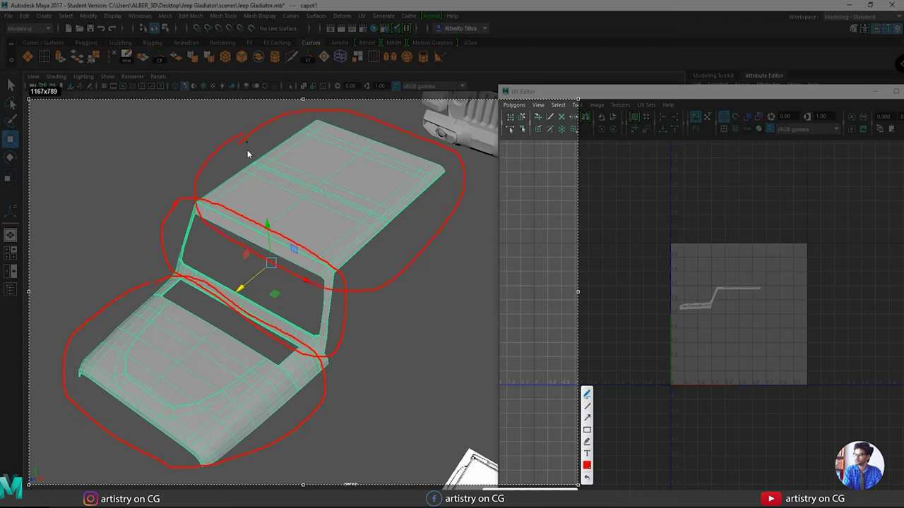
# Number the outlined hood 1, windshield frame 2 and roof 3, and close the screen annotation.
pyautogui.moveTo(183, 362)
pyautogui.mouseDown()
pyautogui.moveTo(204, 353)
pyautogui.moveTo(202, 378)
pyautogui.mouseUp()
pyautogui.moveTo(272, 286); pyautogui.dragTo(289, 309)
pyautogui.moveTo(313, 185); pyautogui.dragTo(321, 197)
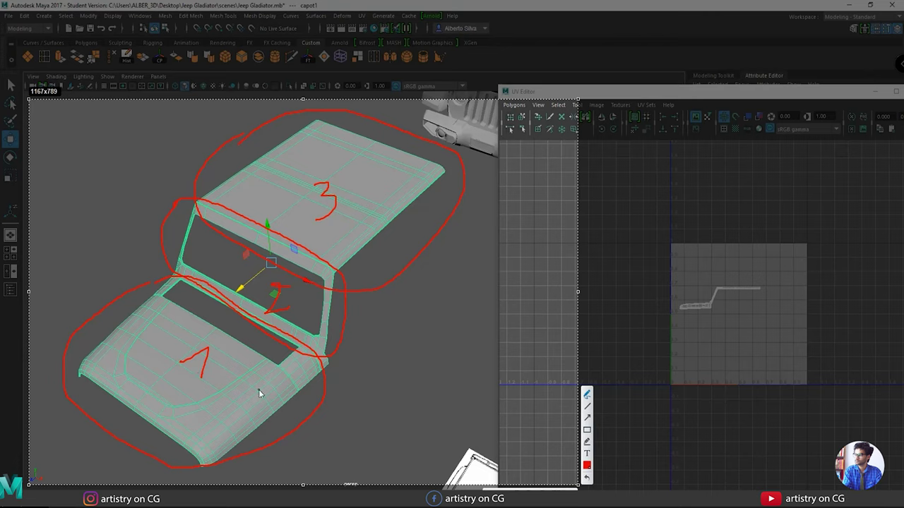
pyautogui.press('Escape')
# Inspect the underside of the hood and select two adjacent narrow faces along its lower side edge.
pyautogui.keyDown('alt'); pyautogui.moveTo(227, 393); pyautogui.dragTo(275, 369); pyautogui.keyUp('alt')
pyautogui.keyDown('alt'); pyautogui.moveTo(275, 368); pyautogui.dragTo(257, 409, button='middle'); pyautogui.keyUp('alt')
pyautogui.keyDown('alt'); pyautogui.moveTo(258, 409); pyautogui.dragTo(233, 382); pyautogui.keyUp('alt')
pyautogui.keyDown('alt'); pyautogui.moveTo(233, 381); pyautogui.dragTo(384, 363, button='right'); pyautogui.keyUp('alt')
pyautogui.keyDown('alt'); pyautogui.moveTo(384, 363); pyautogui.dragTo(344, 339); pyautogui.keyUp('alt')
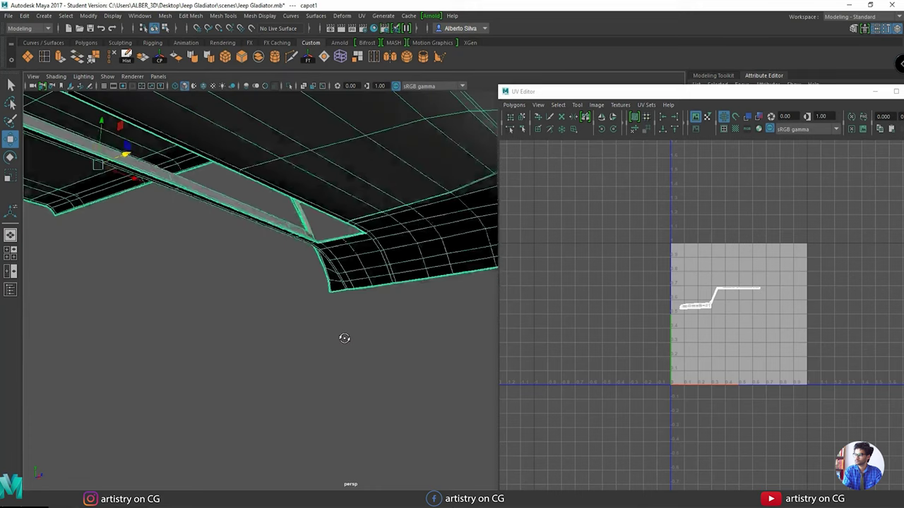
pyautogui.keyDown('alt'); pyautogui.moveTo(344, 339); pyautogui.dragTo(356, 322, button='middle'); pyautogui.keyUp('alt')
pyautogui.keyDown('alt'); pyautogui.moveTo(356, 321); pyautogui.dragTo(351, 352); pyautogui.keyUp('alt')
pyautogui.moveTo(297, 179); pyautogui.dragTo(299, 202, button='right')
pyautogui.click(281, 184)
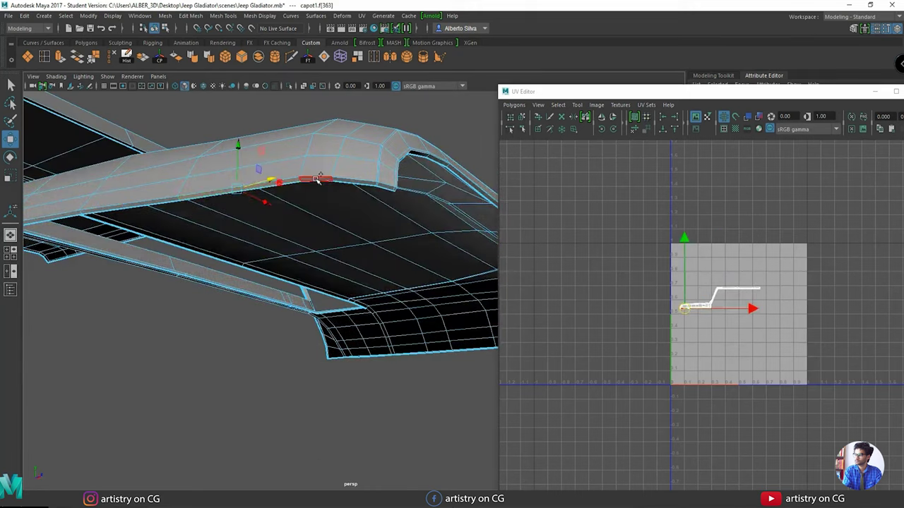
pyautogui.keyDown('shift'); pyautogui.click(316, 181); pyautogui.keyUp('shift')
pyautogui.keyDown('alt'); pyautogui.moveTo(376, 189); pyautogui.dragTo(356, 207); pyautogui.keyUp('alt')
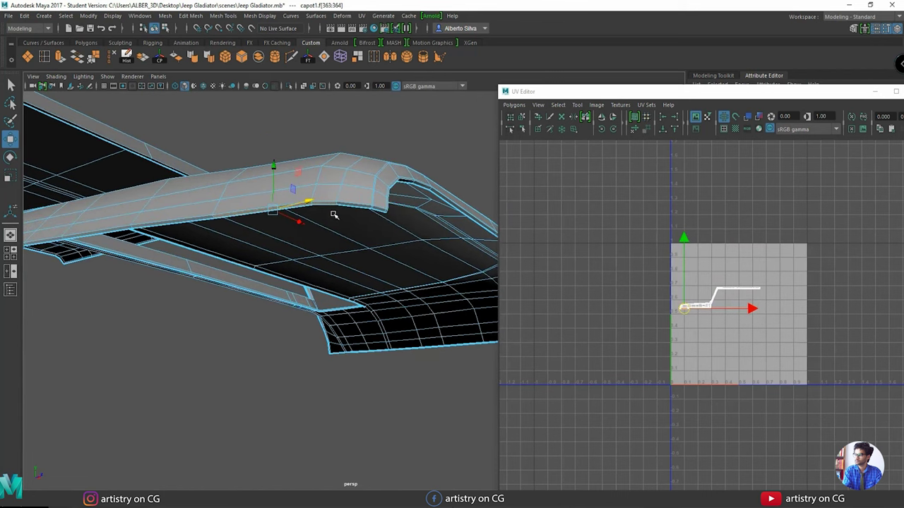
# Switch the hood and roof piece from face selection to edge selection.
pyautogui.keyDown('alt'); pyautogui.moveTo(339, 250); pyautogui.dragTo(344, 303); pyautogui.keyUp('alt')
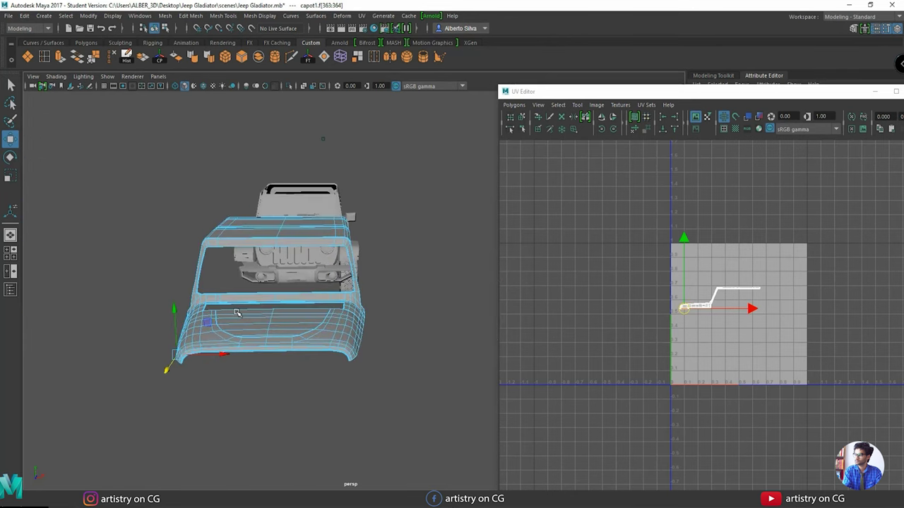
pyautogui.press('f')
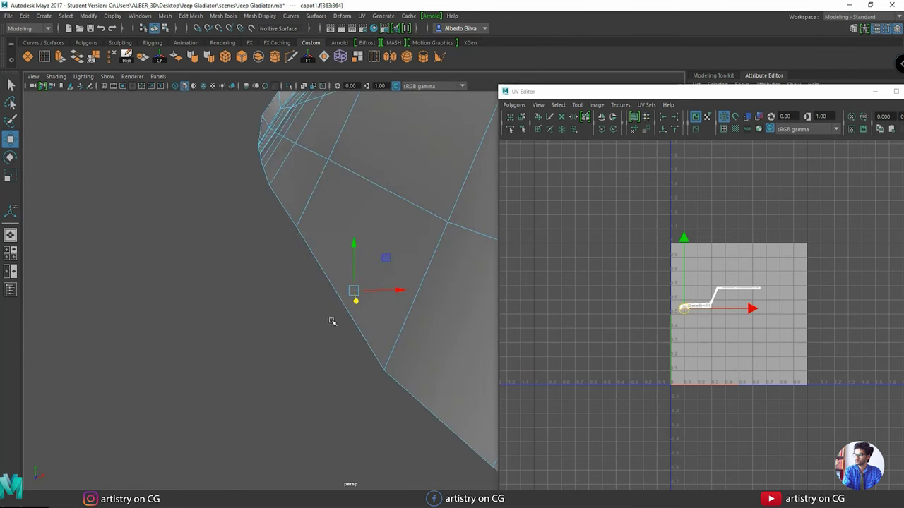
pyautogui.keyDown('alt'); pyautogui.moveTo(332, 321); pyautogui.dragTo(232, 299, button='right'); pyautogui.keyUp('alt')
pyautogui.keyDown('alt'); pyautogui.moveTo(232, 298); pyautogui.dragTo(288, 316); pyautogui.keyUp('alt')
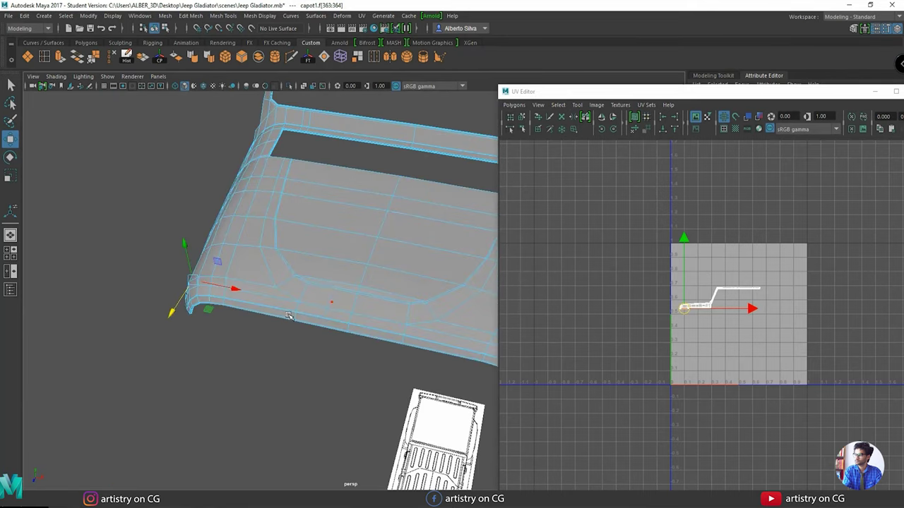
pyautogui.keyDown('alt'); pyautogui.moveTo(288, 316); pyautogui.dragTo(231, 327, button='middle'); pyautogui.keyUp('alt')
pyautogui.moveTo(323, 299); pyautogui.dragTo(329, 211, button='right')
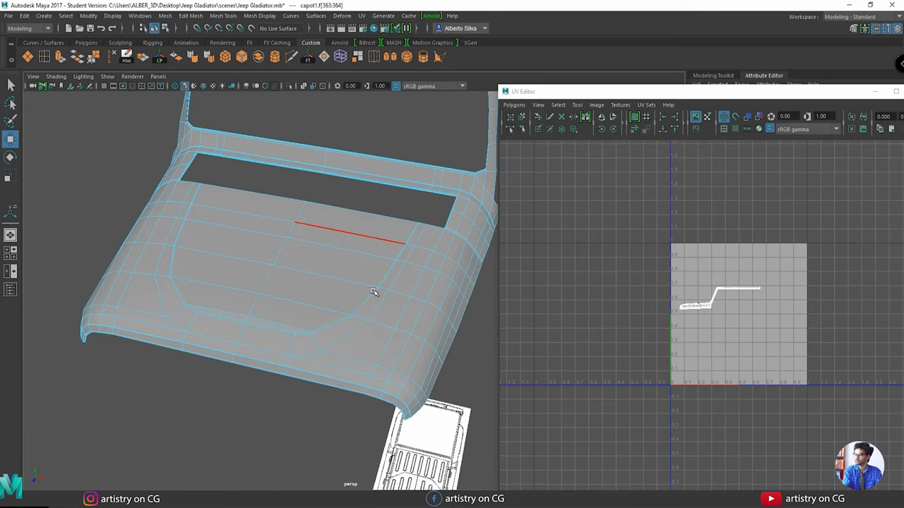
# Examine the groove between the hood and the panel below the windshield frame from the top and the side.
pyautogui.keyDown('alt'); pyautogui.moveTo(374, 292); pyautogui.dragTo(337, 329); pyautogui.keyUp('alt')
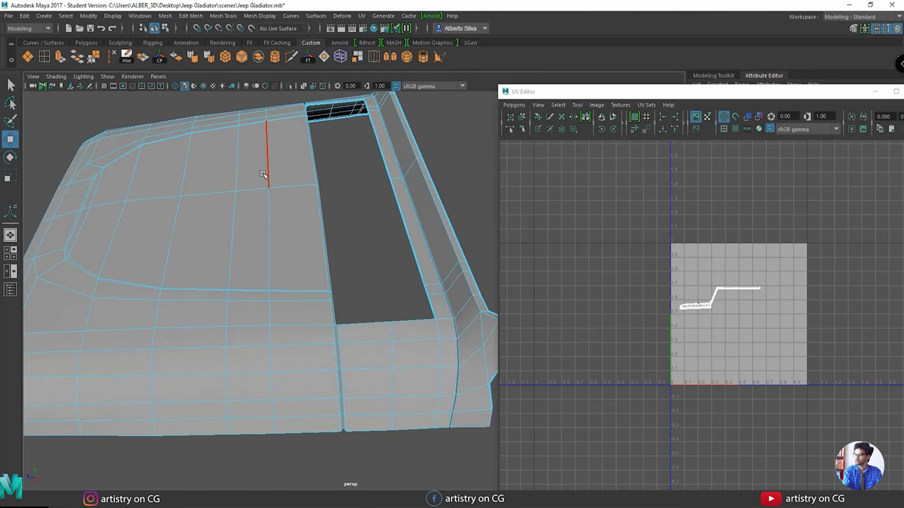
pyautogui.moveTo(268, 170); pyautogui.dragTo(264, 144, button='right')
pyautogui.keyDown('alt'); pyautogui.moveTo(324, 349); pyautogui.dragTo(229, 351); pyautogui.keyUp('alt')
pyautogui.keyDown('alt'); pyautogui.moveTo(229, 351); pyautogui.dragTo(355, 383, button='right'); pyautogui.keyUp('alt')
pyautogui.keyDown('alt'); pyautogui.moveTo(355, 383); pyautogui.dragTo(369, 309, button='middle'); pyautogui.keyUp('alt')
pyautogui.keyDown('alt'); pyautogui.moveTo(370, 308); pyautogui.dragTo(309, 322); pyautogui.keyUp('alt')
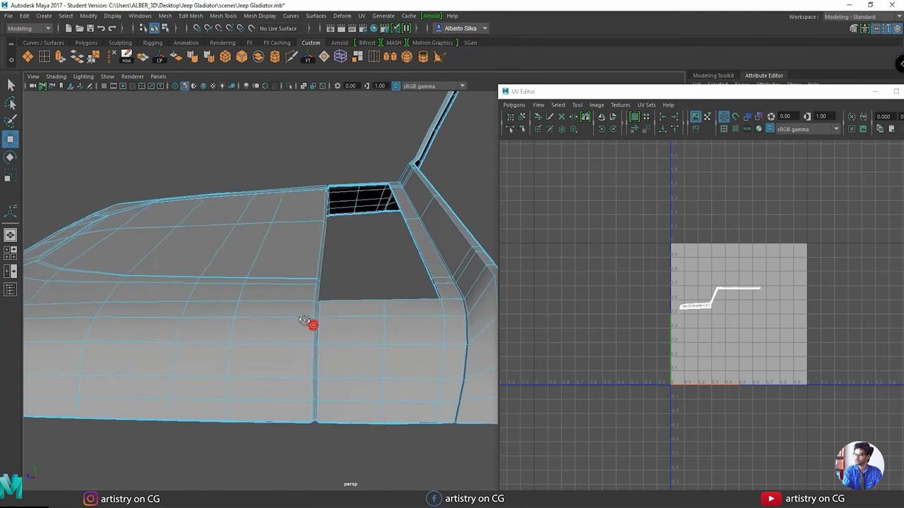
pyautogui.keyDown('alt'); pyautogui.moveTo(282, 343); pyautogui.dragTo(374, 362, button='right'); pyautogui.keyUp('alt')
pyautogui.keyDown('alt'); pyautogui.moveTo(374, 361); pyautogui.dragTo(300, 353); pyautogui.keyUp('alt')
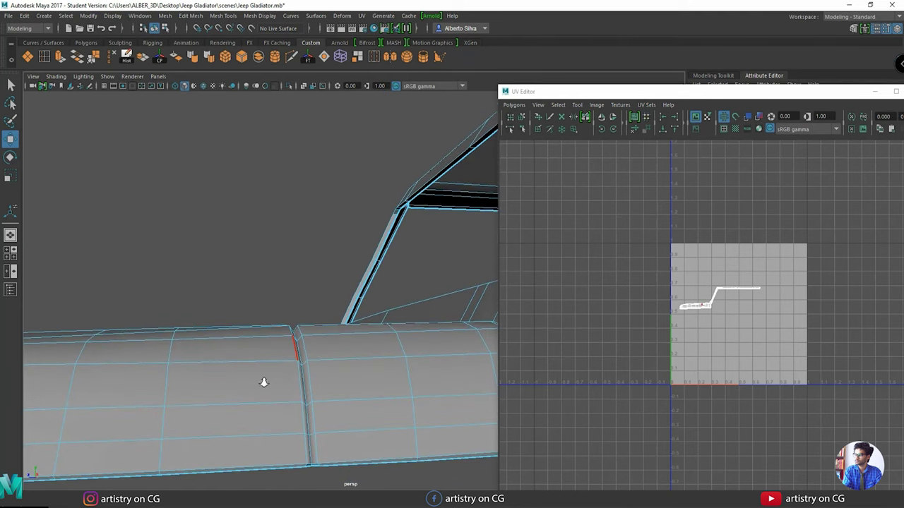
pyautogui.keyDown('alt'); pyautogui.moveTo(264, 382); pyautogui.dragTo(336, 360, button='middle'); pyautogui.keyUp('alt')
pyautogui.keyDown('alt'); pyautogui.moveTo(336, 361); pyautogui.dragTo(323, 298); pyautogui.keyUp('alt')
pyautogui.keyDown('alt'); pyautogui.moveTo(322, 299); pyautogui.dragTo(228, 362, button='right'); pyautogui.keyUp('alt')
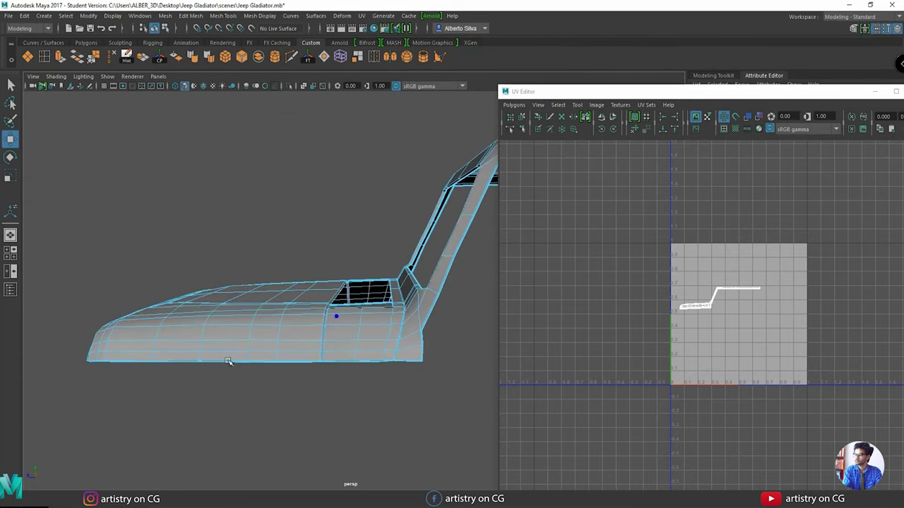
pyautogui.keyDown('alt'); pyautogui.moveTo(228, 362); pyautogui.dragTo(239, 328, button='middle'); pyautogui.keyUp('alt')
pyautogui.keyDown('alt'); pyautogui.moveTo(244, 327); pyautogui.dragTo(303, 340); pyautogui.keyUp('alt')
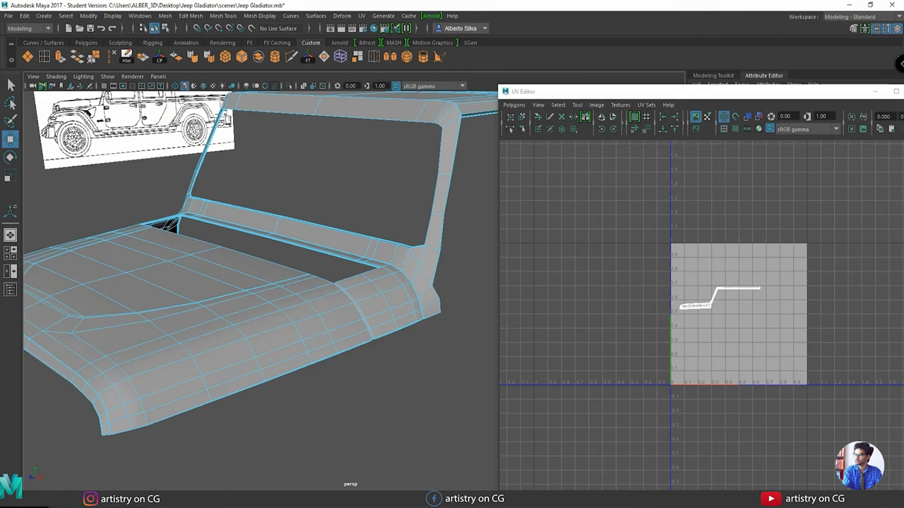
# Set the Move tool's symmetry to World X so that selections are mirrored on both sides.
pyautogui.doubleClick(10, 139)
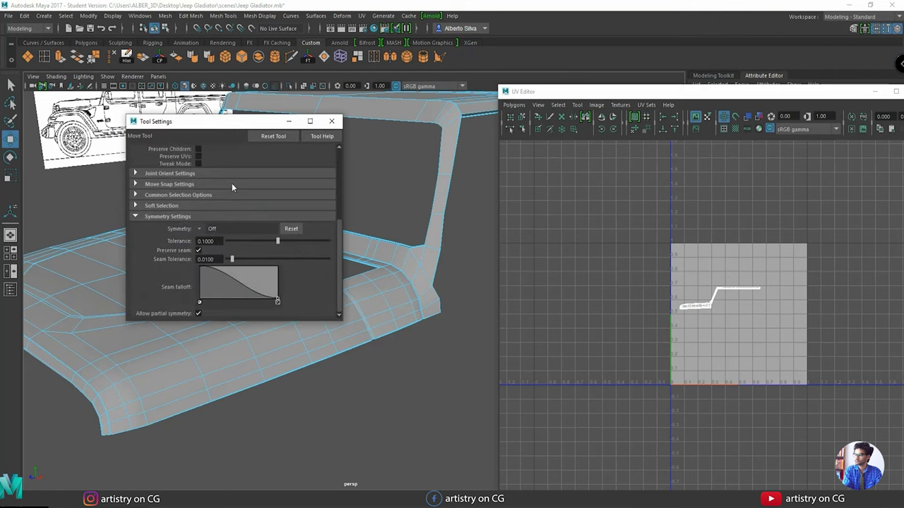
pyautogui.click(331, 120)
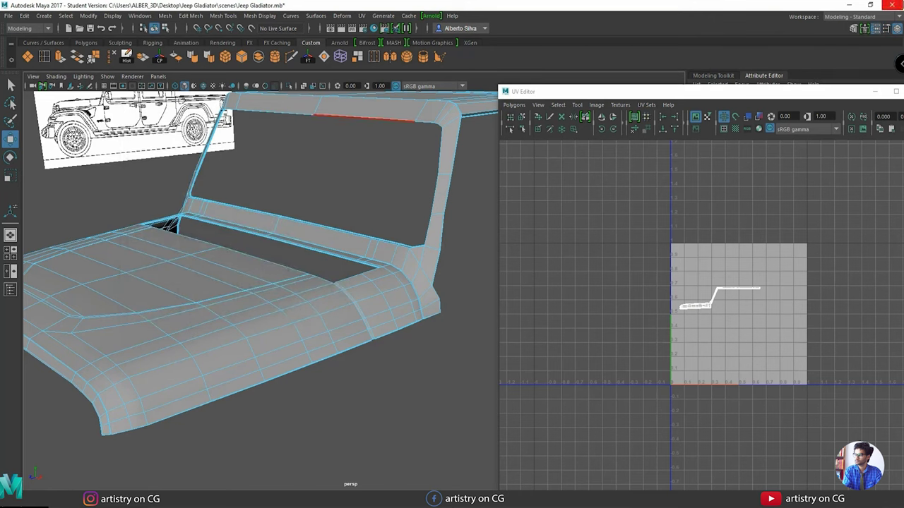
pyautogui.click(888, 30)
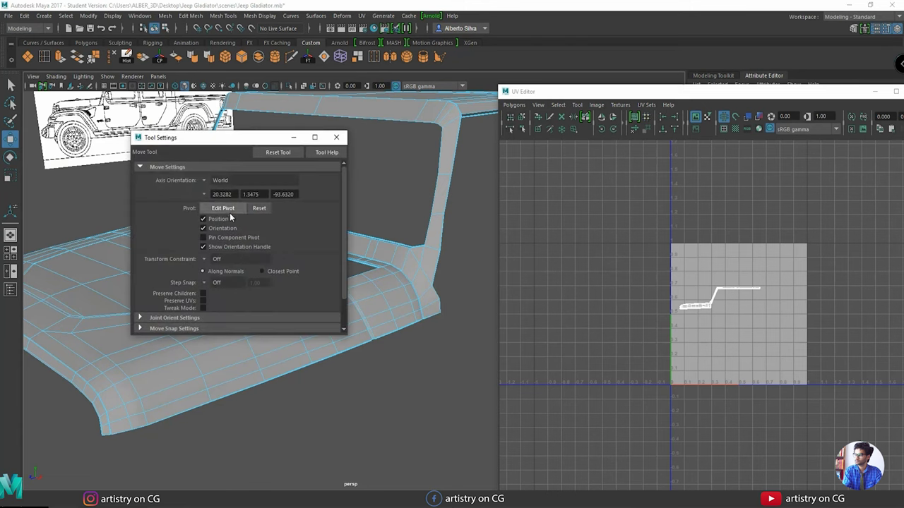
pyautogui.scroll(-2, 182, 178)
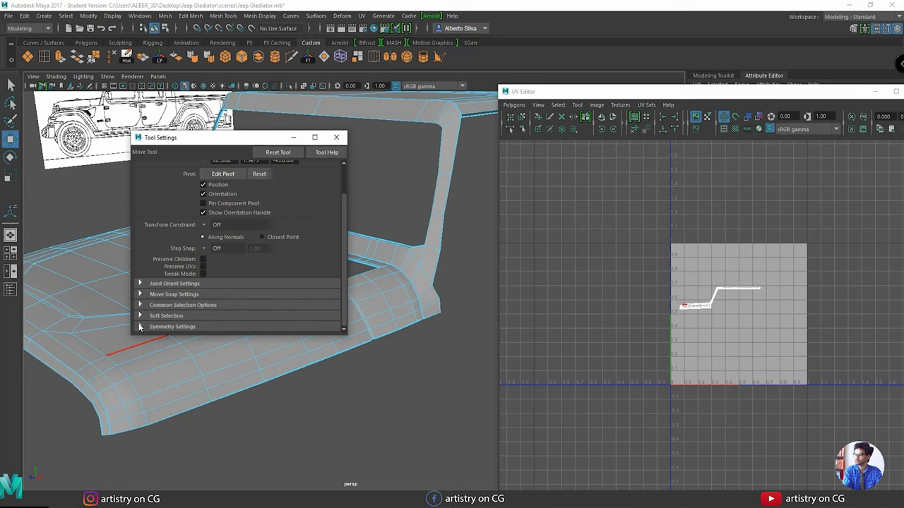
pyautogui.scroll(-5, 180, 304)
pyautogui.click(209, 244)
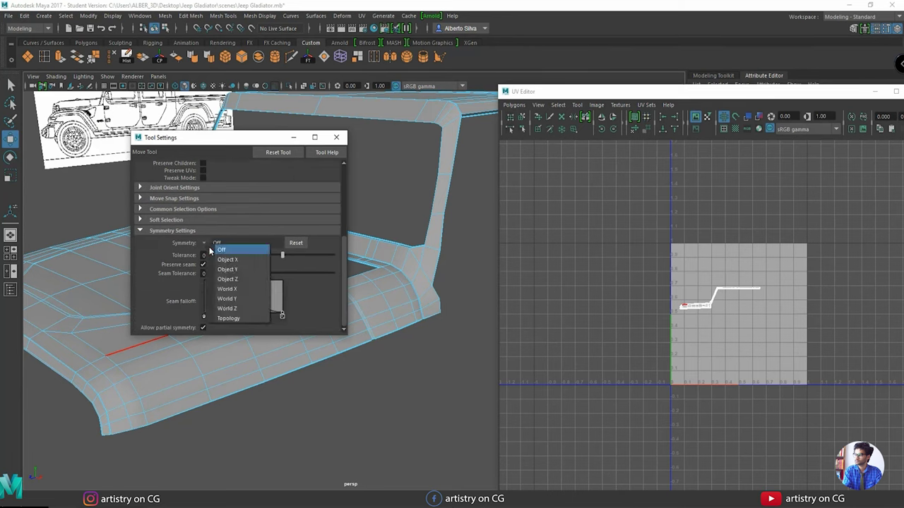
pyautogui.click(232, 290)
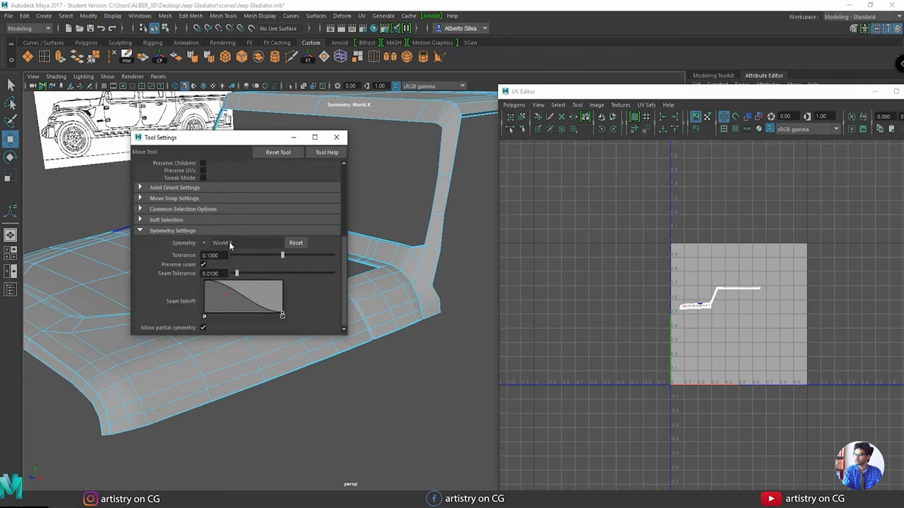
pyautogui.click(293, 137)
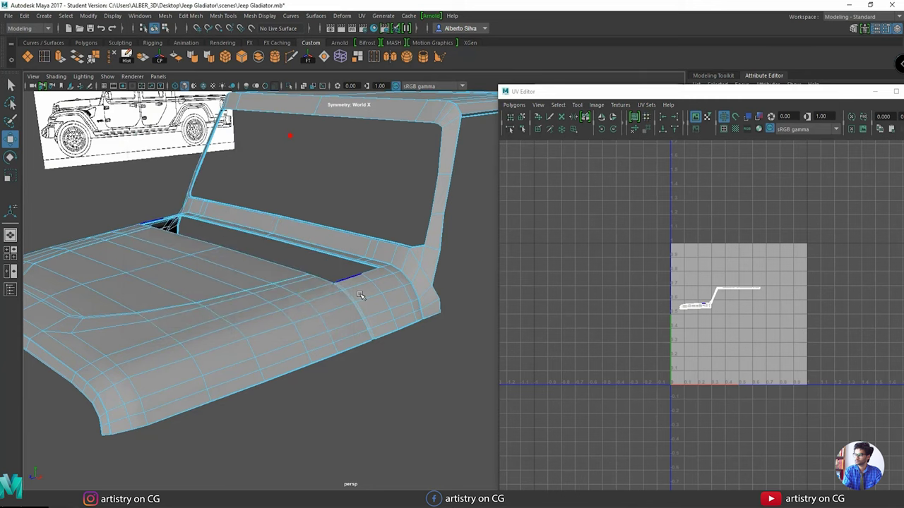
# Select the edge loop inside the groove behind the hood and cut its UV edges.
pyautogui.keyDown('alt'); pyautogui.moveTo(360, 294); pyautogui.dragTo(292, 302); pyautogui.keyUp('alt')
pyautogui.scroll(10, 291, 304)
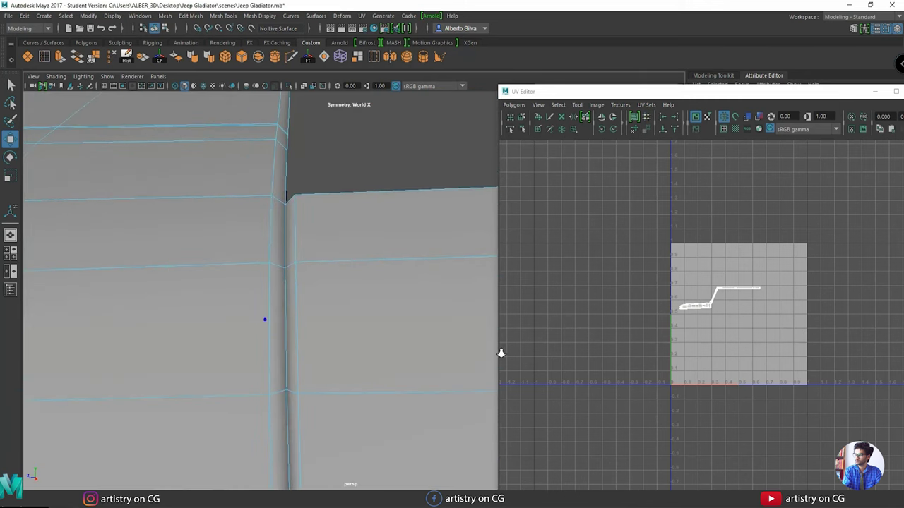
pyautogui.doubleClick(284, 290)
pyautogui.scroll(-7, 353, 305)
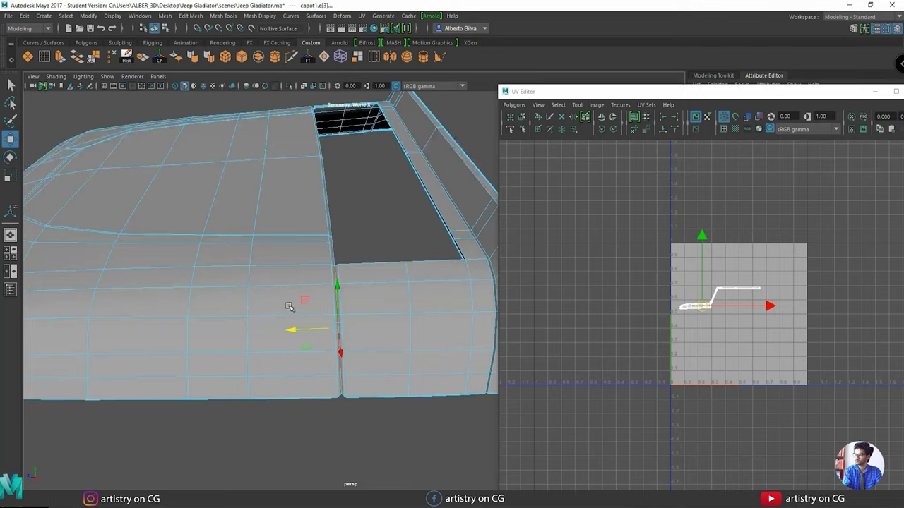
pyautogui.keyDown('alt'); pyautogui.moveTo(295, 306); pyautogui.dragTo(166, 206); pyautogui.keyUp('alt')
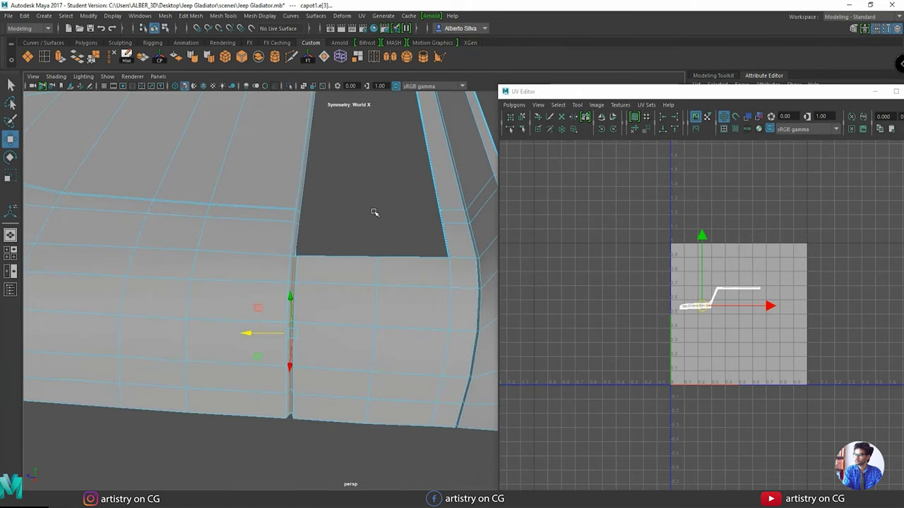
pyautogui.click(514, 105)
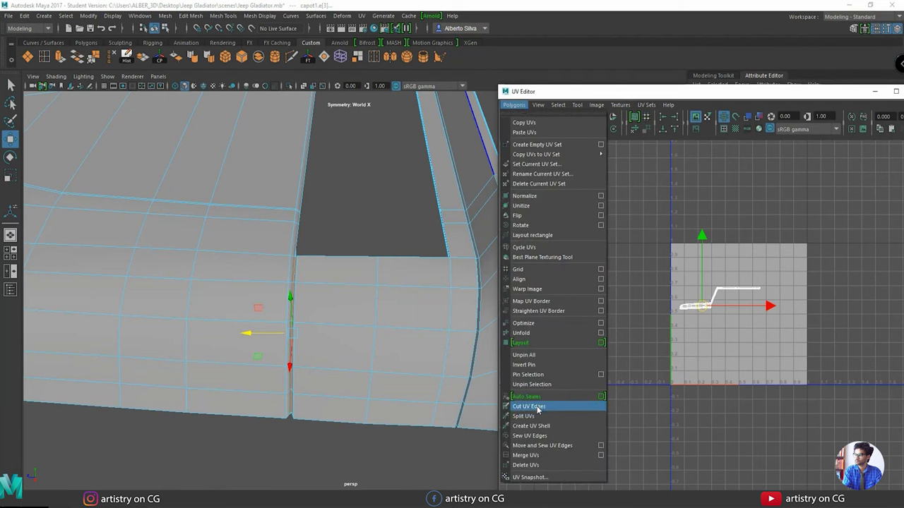
pyautogui.click(522, 406)
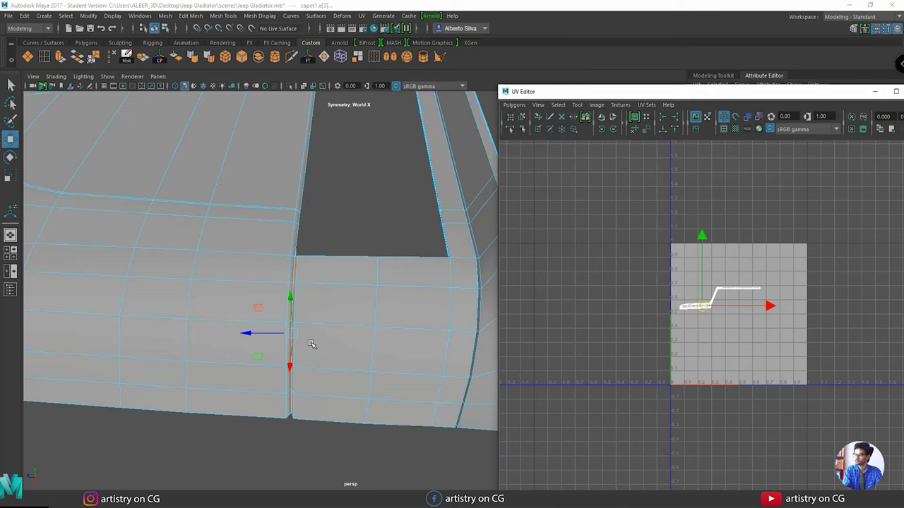
# Select the whole hood and roof piece as an object and toggle the display of its texture borders.
pyautogui.scroll(-2, 318, 332)
pyautogui.moveTo(325, 236); pyautogui.dragTo(369, 221, button='right')
pyautogui.click(315, 248)
pyautogui.keyDown('alt'); pyautogui.moveTo(315, 248); pyautogui.dragTo(335, 295); pyautogui.keyUp('alt')
pyautogui.click(370, 262)
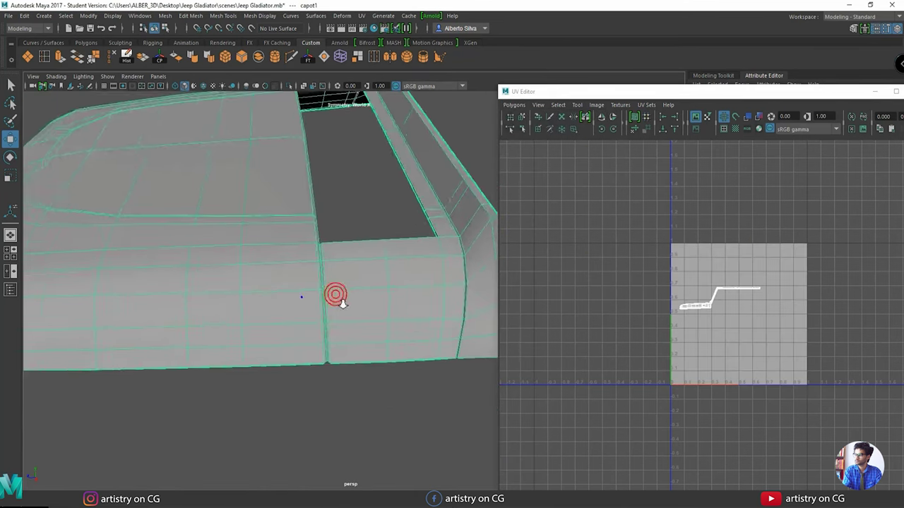
pyautogui.keyDown('alt'); pyautogui.moveTo(335, 294); pyautogui.dragTo(478, 331, button='right'); pyautogui.keyUp('alt')
pyautogui.keyDown('alt'); pyautogui.moveTo(485, 209); pyautogui.dragTo(222, 284, button='right'); pyautogui.keyUp('alt')
pyautogui.keyDown('alt'); pyautogui.moveTo(222, 284); pyautogui.dragTo(321, 326); pyautogui.keyUp('alt')
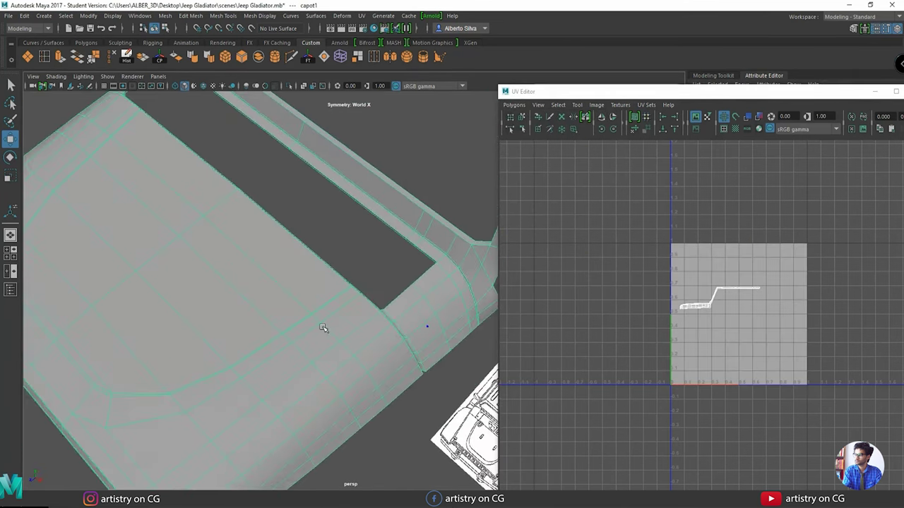
pyautogui.keyDown('alt'); pyautogui.moveTo(303, 392); pyautogui.dragTo(322, 327); pyautogui.keyUp('alt')
pyautogui.keyDown('alt'); pyautogui.moveTo(323, 327); pyautogui.dragTo(375, 346, button='right'); pyautogui.keyUp('alt')
pyautogui.keyDown('alt'); pyautogui.moveTo(375, 347); pyautogui.dragTo(271, 302); pyautogui.keyUp('alt')
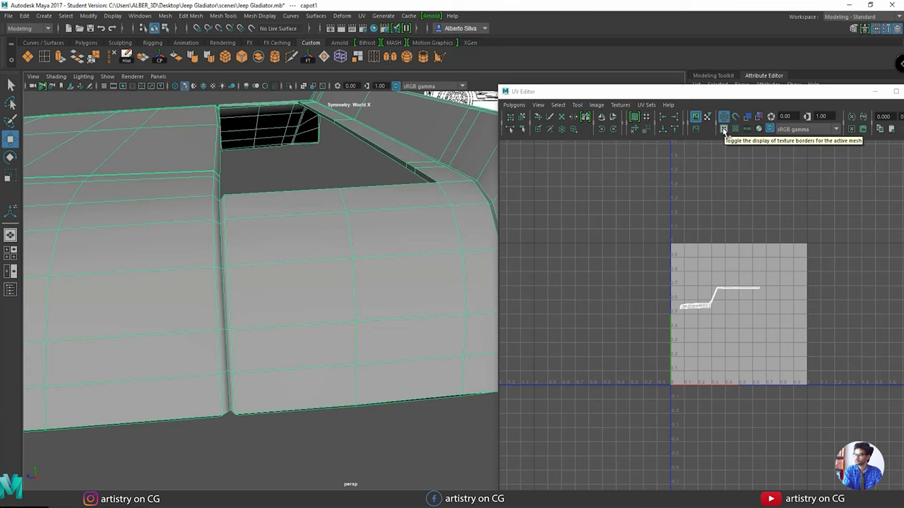
pyautogui.click(723, 130)
# Select the edge loop inside the groove at the base of the windshield frame and cut its UV edges.
pyautogui.keyDown('alt'); pyautogui.moveTo(343, 238); pyautogui.dragTo(230, 279); pyautogui.keyUp('alt')
pyautogui.scroll(6, 297, 277)
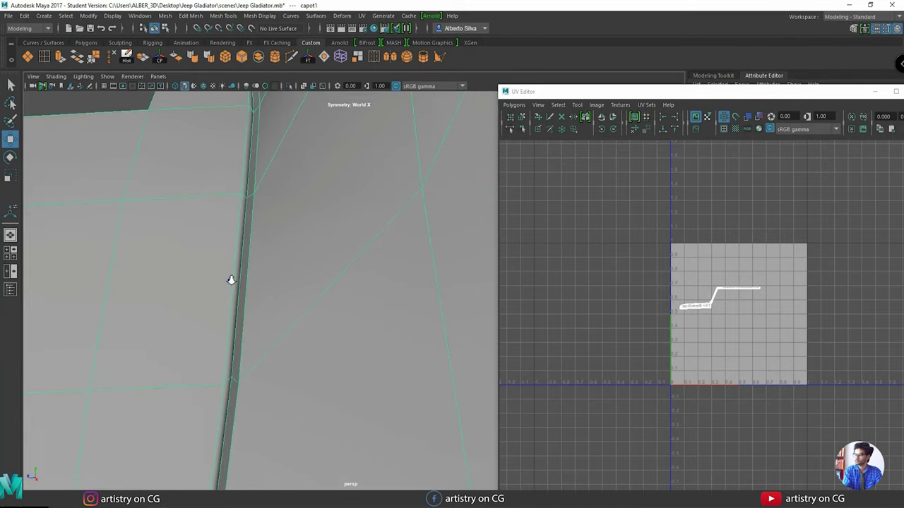
pyautogui.moveTo(247, 240)
pyautogui.mouseDown(button='right')
pyautogui.moveTo(247, 260)
pyautogui.moveTo(245, 226)
pyautogui.mouseUp(button='right')
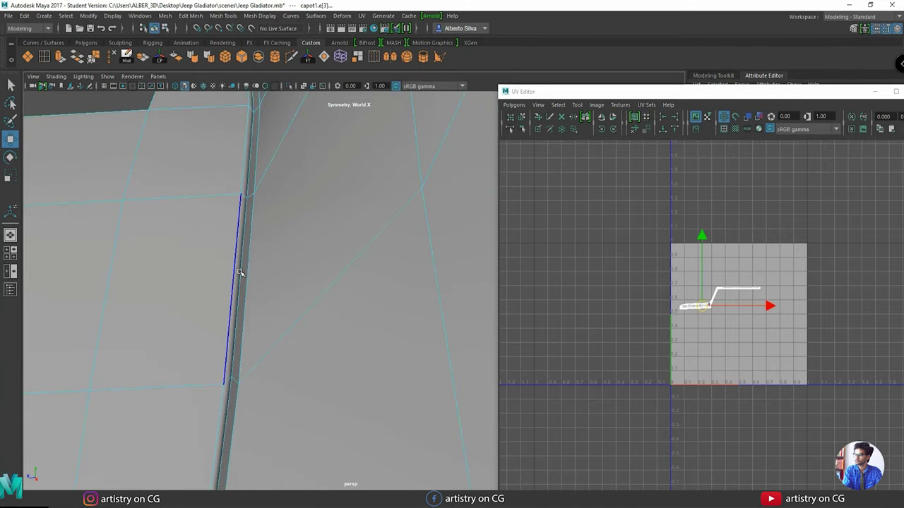
pyautogui.keyDown('alt'); pyautogui.moveTo(237, 281); pyautogui.dragTo(243, 266, button='middle'); pyautogui.keyUp('alt')
pyautogui.keyDown('alt'); pyautogui.moveTo(242, 266); pyautogui.dragTo(253, 267, button='right'); pyautogui.keyUp('alt')
pyautogui.click(235, 250)
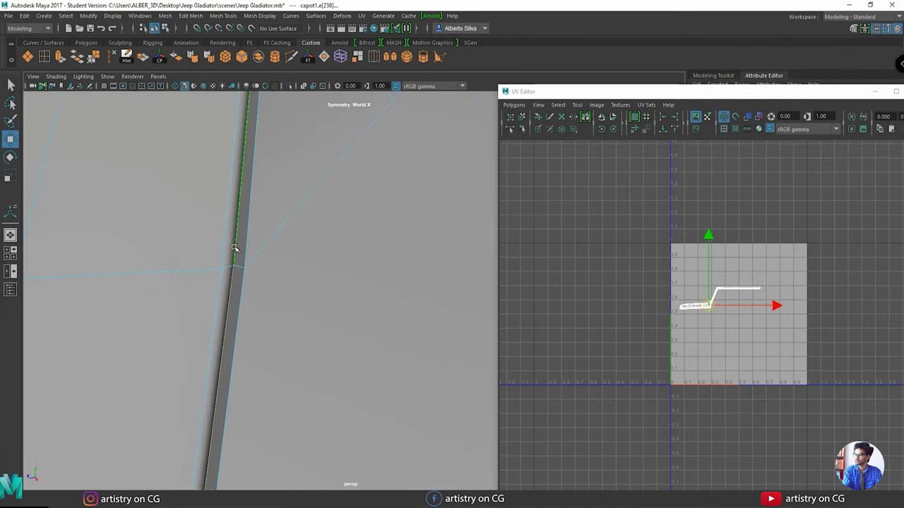
pyautogui.scroll(-6, 234, 251)
pyautogui.moveTo(222, 260)
pyautogui.keyDown('alt'); pyautogui.mouseDown()
pyautogui.moveTo(196, 257)
pyautogui.moveTo(226, 259)
pyautogui.mouseUp(); pyautogui.keyUp('alt')
pyautogui.keyDown('alt'); pyautogui.moveTo(225, 259); pyautogui.dragTo(383, 296, button='right'); pyautogui.keyUp('alt')
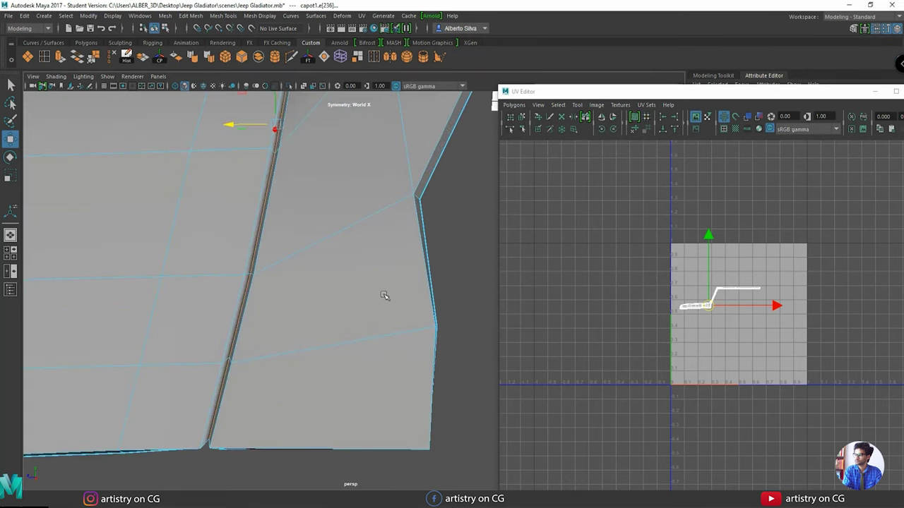
pyautogui.keyDown('alt'); pyautogui.moveTo(383, 296); pyautogui.dragTo(406, 295); pyautogui.keyUp('alt')
pyautogui.keyDown('alt'); pyautogui.moveTo(383, 301); pyautogui.dragTo(333, 318, button='right'); pyautogui.keyUp('alt')
pyautogui.keyDown('alt'); pyautogui.moveTo(332, 318); pyautogui.dragTo(313, 274); pyautogui.keyUp('alt')
pyautogui.click(514, 105)
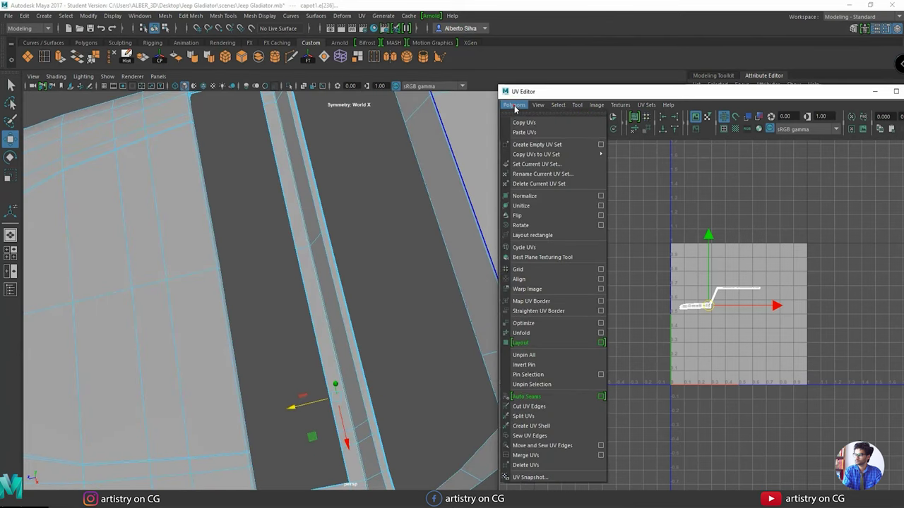
pyautogui.click(535, 407)
# Select the edge loop along the hood's lower side rim and the centre edge across its front rim.
pyautogui.keyDown('alt'); pyautogui.moveTo(367, 353); pyautogui.dragTo(216, 147); pyautogui.keyUp('alt')
pyautogui.scroll(1, 185, 136)
pyautogui.doubleClick(204, 137)
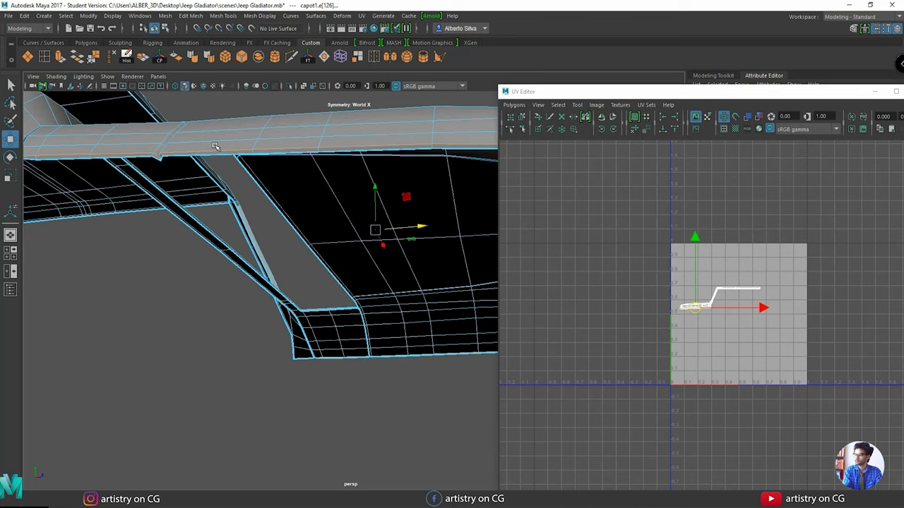
pyautogui.keyDown('alt'); pyautogui.moveTo(296, 170); pyautogui.dragTo(295, 114); pyautogui.keyUp('alt')
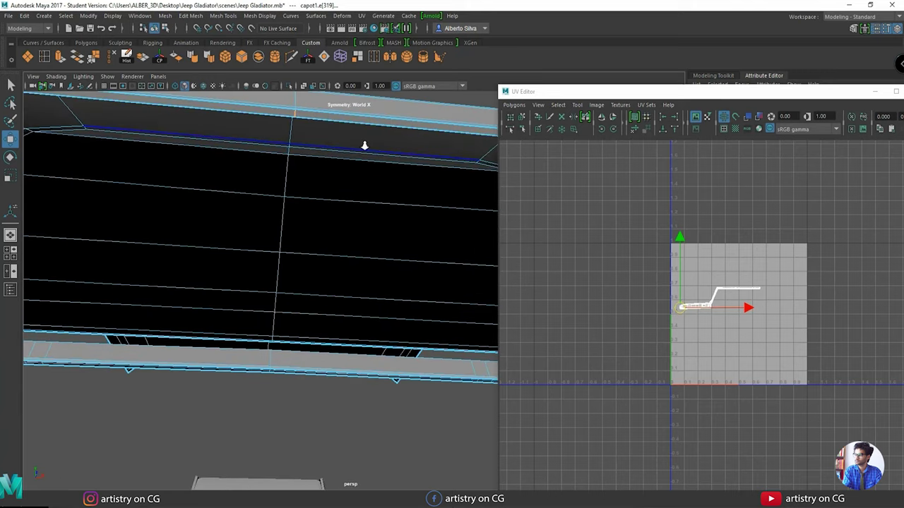
# Select short edges running across the thin front rim of the hood, viewed from underneath.
pyautogui.scroll(-6, 360, 152)
pyautogui.scroll(5, 322, 168)
pyautogui.keyDown('alt'); pyautogui.moveTo(281, 160); pyautogui.dragTo(227, 173, button='middle'); pyautogui.keyUp('alt')
pyautogui.keyDown('alt'); pyautogui.moveTo(224, 171); pyautogui.dragTo(293, 200); pyautogui.keyUp('alt')
pyautogui.keyDown('alt'); pyautogui.moveTo(296, 176); pyautogui.dragTo(333, 242, button='middle'); pyautogui.keyUp('alt')
pyautogui.scroll(4, 362, 242)
pyautogui.keyDown('alt'); pyautogui.moveTo(388, 263); pyautogui.dragTo(394, 210, button='middle'); pyautogui.keyUp('alt')
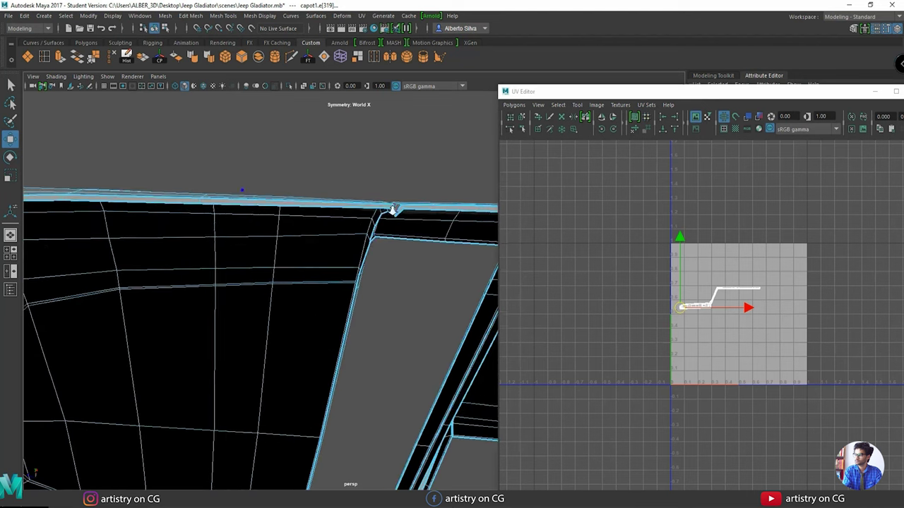
pyautogui.keyDown('alt'); pyautogui.moveTo(314, 206); pyautogui.dragTo(400, 194, button='middle'); pyautogui.keyUp('alt')
pyautogui.moveTo(401, 193)
pyautogui.keyDown('alt'); pyautogui.mouseDown()
pyautogui.moveTo(367, 185)
pyautogui.moveTo(414, 181)
pyautogui.moveTo(406, 178)
pyautogui.mouseUp(); pyautogui.keyUp('alt')
pyautogui.keyDown('shift'); pyautogui.click(178, 153); pyautogui.keyUp('shift')
pyautogui.keyDown('shift'); pyautogui.click(403, 156); pyautogui.keyUp('shift')
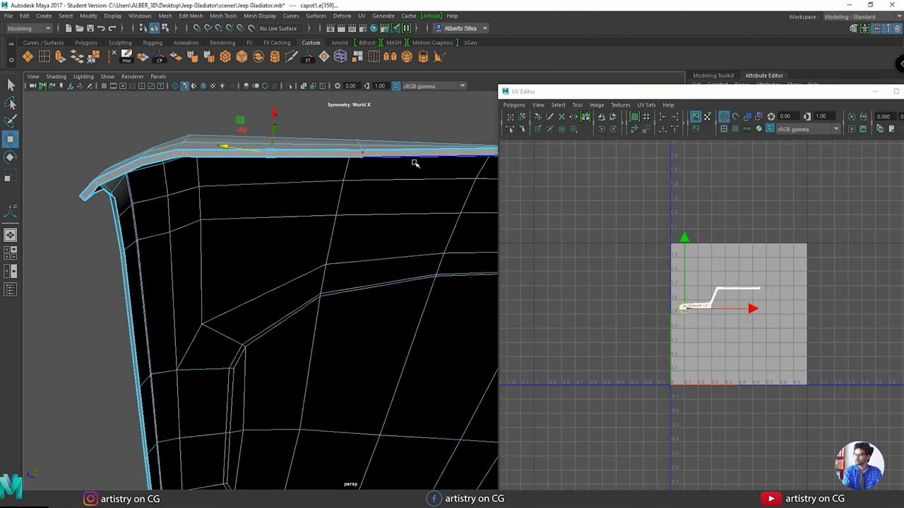
pyautogui.keyDown('alt'); pyautogui.moveTo(415, 163); pyautogui.dragTo(223, 167, button='middle'); pyautogui.keyUp('alt')
pyautogui.click(402, 170)
# Select the edge loop along the rim of the windshield opening, including the part under the roof's front edge.
pyautogui.keyDown('alt'); pyautogui.moveTo(404, 185); pyautogui.dragTo(326, 248); pyautogui.keyUp('alt')
pyautogui.keyDown('alt'); pyautogui.moveTo(326, 247); pyautogui.dragTo(314, 250, button='middle'); pyautogui.keyUp('alt')
pyautogui.keyDown('alt'); pyautogui.moveTo(313, 250); pyautogui.dragTo(385, 267); pyautogui.keyUp('alt')
pyautogui.keyDown('alt'); pyautogui.moveTo(345, 248); pyautogui.dragTo(340, 342); pyautogui.keyUp('alt')
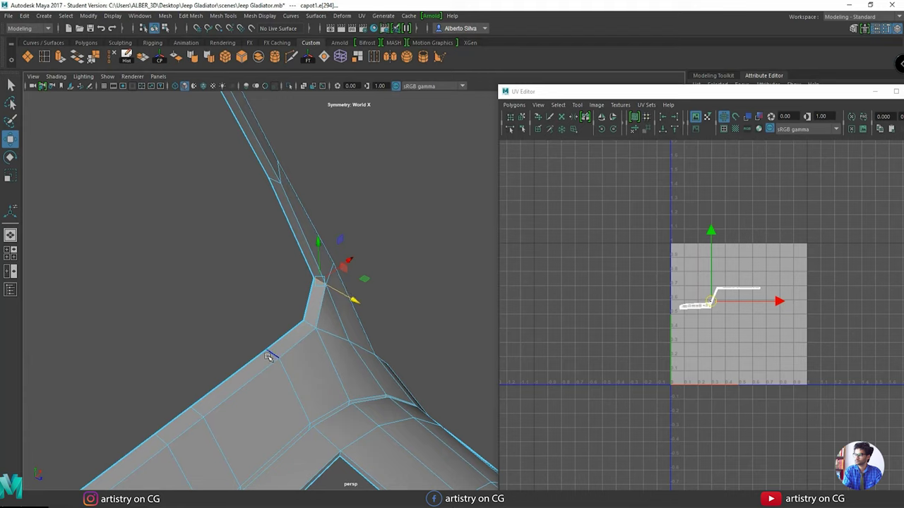
pyautogui.keyDown('alt'); pyautogui.moveTo(300, 357); pyautogui.dragTo(427, 324); pyautogui.keyUp('alt')
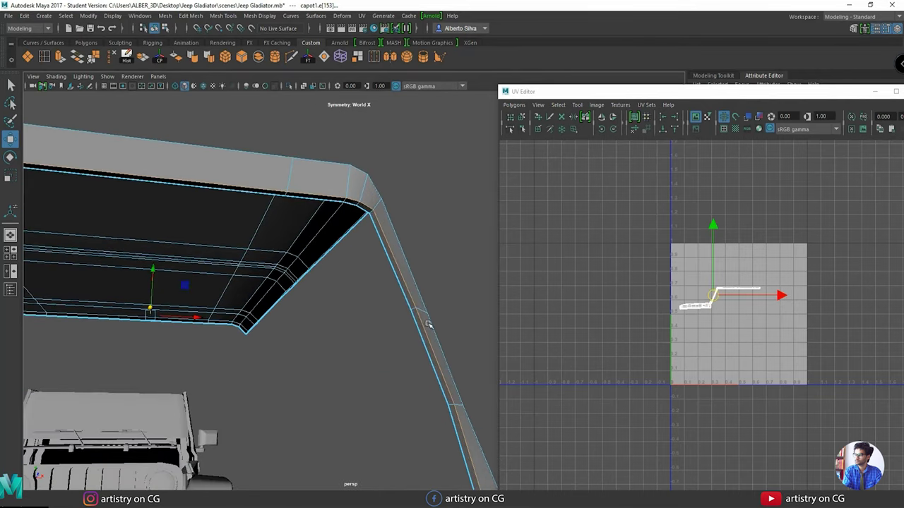
pyautogui.moveTo(352, 310)
pyautogui.keyDown('alt'); pyautogui.mouseDown(button='right')
pyautogui.moveTo(434, 337)
pyautogui.moveTo(463, 360)
pyautogui.moveTo(370, 313)
pyautogui.mouseUp(button='right'); pyautogui.keyUp('alt')
pyautogui.keyDown('alt'); pyautogui.moveTo(359, 287); pyautogui.dragTo(352, 323, button='middle'); pyautogui.keyUp('alt')
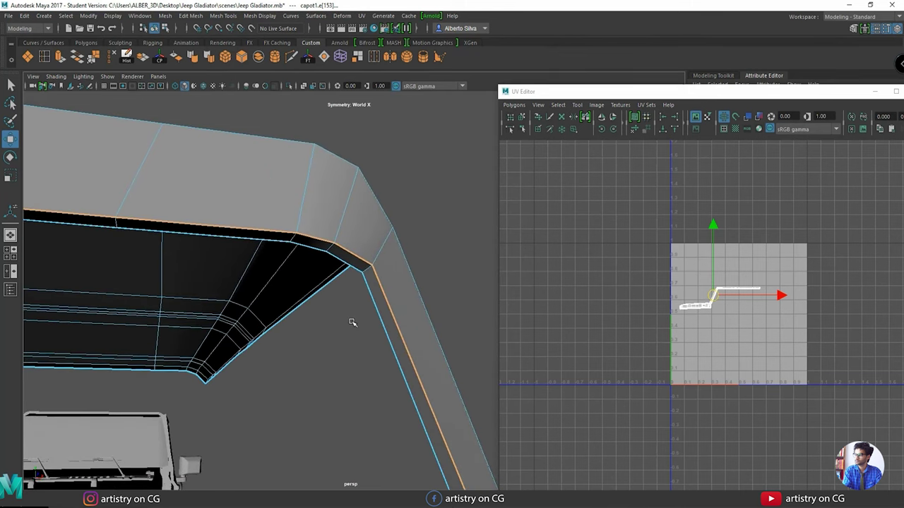
# Select and cut the short UV edges at the corner where the windshield frame meets the roof's side rim.
pyautogui.keyDown('alt'); pyautogui.moveTo(366, 304); pyautogui.dragTo(371, 299); pyautogui.keyUp('alt')
pyautogui.click(372, 266)
pyautogui.keyDown('alt'); pyautogui.moveTo(386, 257); pyautogui.dragTo(374, 289, button='right'); pyautogui.keyUp('alt')
pyautogui.keyDown('alt'); pyautogui.moveTo(375, 288); pyautogui.dragTo(308, 393); pyautogui.keyUp('alt')
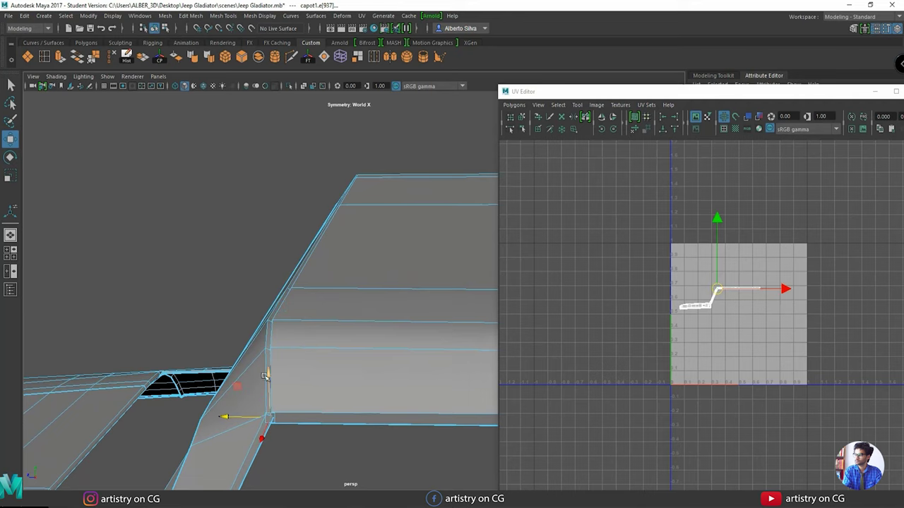
pyautogui.keyDown('alt'); pyautogui.moveTo(273, 361); pyautogui.dragTo(327, 342); pyautogui.keyUp('alt')
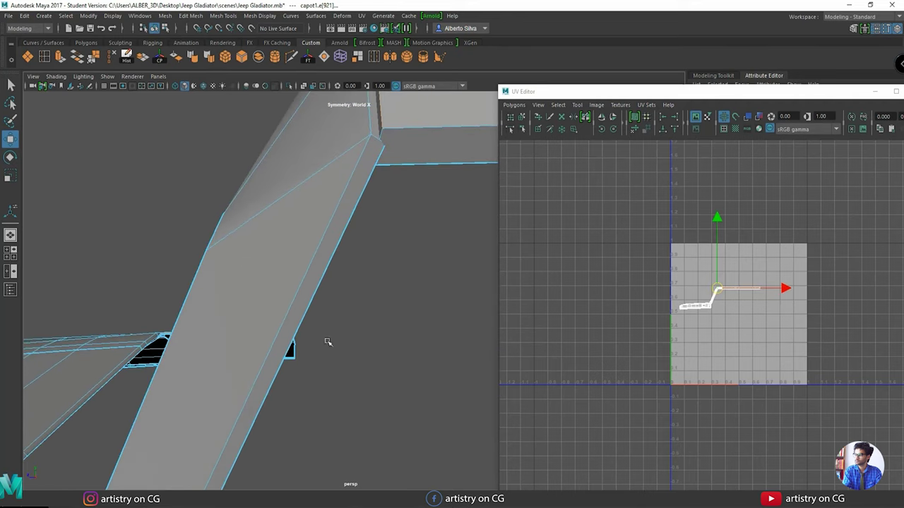
pyautogui.keyDown('alt'); pyautogui.moveTo(331, 281); pyautogui.dragTo(324, 298, button='middle'); pyautogui.keyUp('alt')
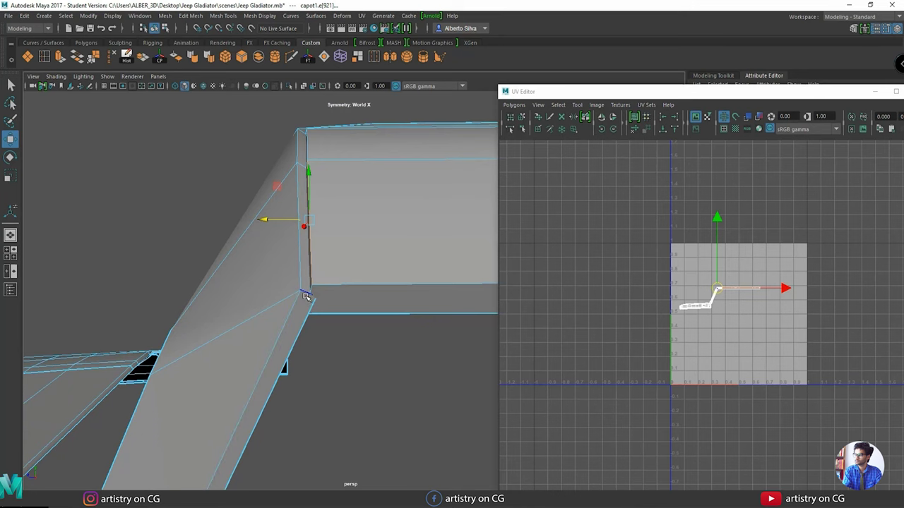
pyautogui.keyDown('alt'); pyautogui.moveTo(306, 297); pyautogui.dragTo(320, 315); pyautogui.keyUp('alt')
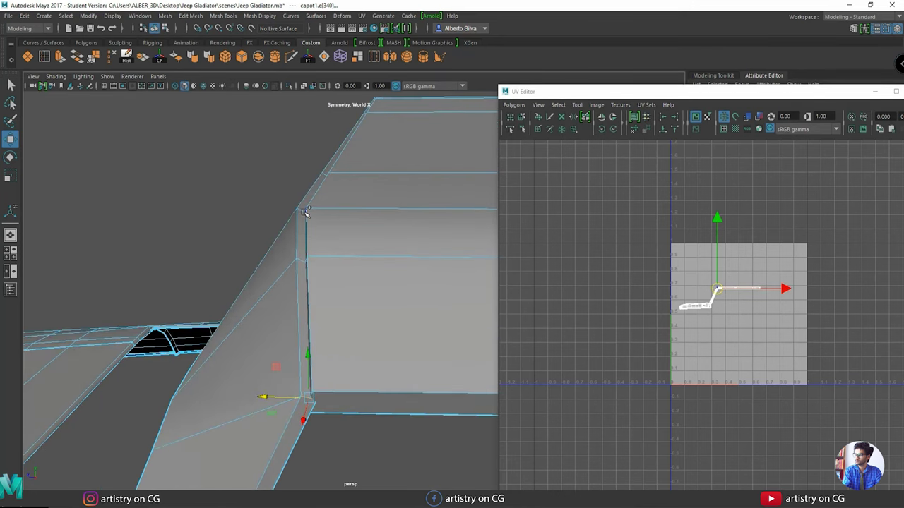
pyautogui.keyDown('alt'); pyautogui.moveTo(337, 248); pyautogui.dragTo(170, 284); pyautogui.keyUp('alt')
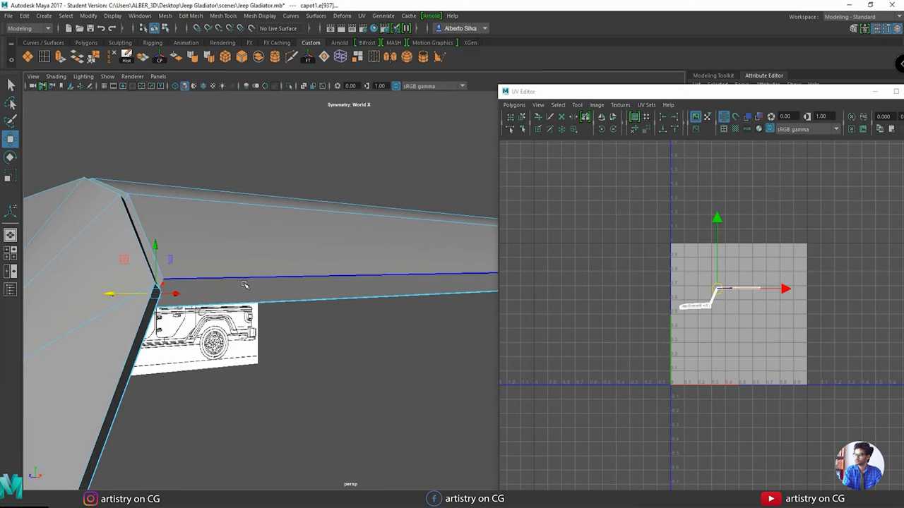
pyautogui.moveTo(244, 285)
pyautogui.keyDown('alt'); pyautogui.mouseDown()
pyautogui.moveTo(303, 280)
pyautogui.moveTo(273, 303)
pyautogui.moveTo(252, 284)
pyautogui.mouseUp(); pyautogui.keyUp('alt')
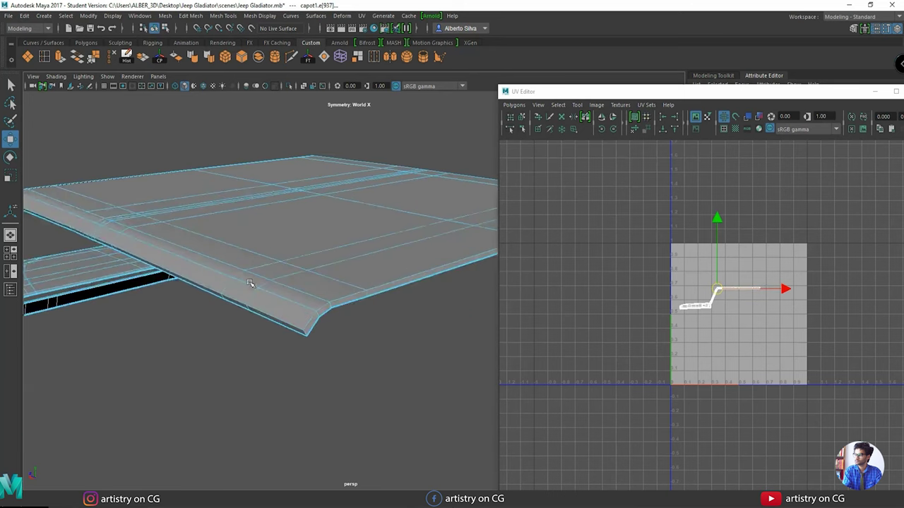
# Select the whole hood and roof piece as an object and examine its texture borders around the roof and windshield frame.
pyautogui.keyDown('alt'); pyautogui.moveTo(252, 284); pyautogui.dragTo(316, 295, button='right'); pyautogui.keyUp('alt')
pyautogui.keyDown('alt'); pyautogui.moveTo(316, 295); pyautogui.dragTo(241, 295); pyautogui.keyUp('alt')
pyautogui.moveTo(240, 295); pyautogui.dragTo(287, 222, button='right')
pyautogui.keyDown('alt'); pyautogui.moveTo(286, 222); pyautogui.dragTo(292, 298); pyautogui.keyUp('alt')
pyautogui.keyDown('alt'); pyautogui.moveTo(292, 298); pyautogui.dragTo(104, 262, button='right'); pyautogui.keyUp('alt')
pyautogui.keyDown('alt'); pyautogui.moveTo(105, 262); pyautogui.dragTo(253, 322); pyautogui.keyUp('alt')
pyautogui.keyDown('alt'); pyautogui.moveTo(253, 322); pyautogui.dragTo(216, 377, button='right'); pyautogui.keyUp('alt')
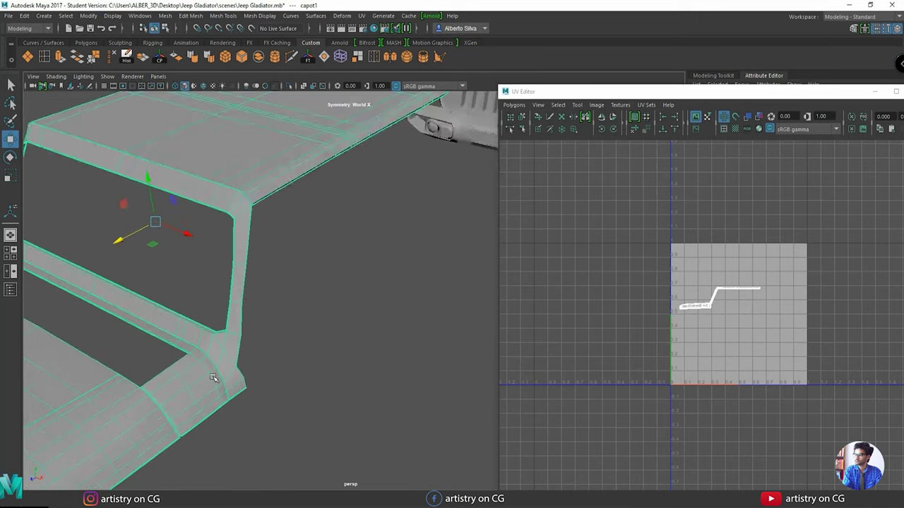
# Switch to edge selection and select the edge loop around the rim of the opening between hood and windshield frame.
pyautogui.keyDown('alt'); pyautogui.moveTo(216, 377); pyautogui.dragTo(180, 375); pyautogui.keyUp('alt')
pyautogui.keyDown('alt'); pyautogui.moveTo(179, 375); pyautogui.dragTo(336, 377, button='right'); pyautogui.keyUp('alt')
pyautogui.keyDown('alt'); pyautogui.moveTo(147, 399); pyautogui.dragTo(307, 318); pyautogui.keyUp('alt')
pyautogui.moveTo(291, 235); pyautogui.dragTo(292, 321, button='right')
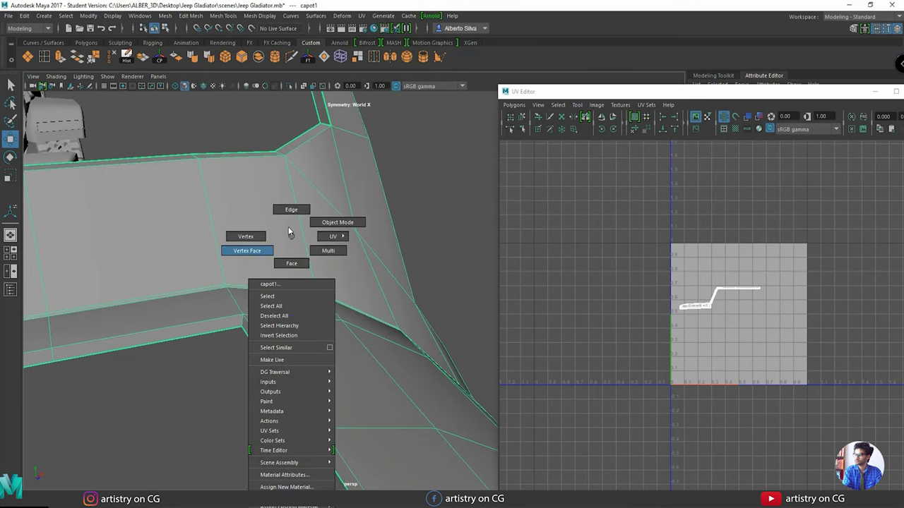
pyautogui.moveTo(288, 232); pyautogui.dragTo(291, 210, button='right')
pyautogui.keyDown('alt'); pyautogui.moveTo(165, 328); pyautogui.dragTo(297, 336); pyautogui.keyUp('alt')
pyautogui.keyDown('alt'); pyautogui.moveTo(347, 399); pyautogui.dragTo(176, 246); pyautogui.keyUp('alt')
pyautogui.keyDown('alt'); pyautogui.moveTo(176, 247); pyautogui.dragTo(351, 278, button='right'); pyautogui.keyUp('alt')
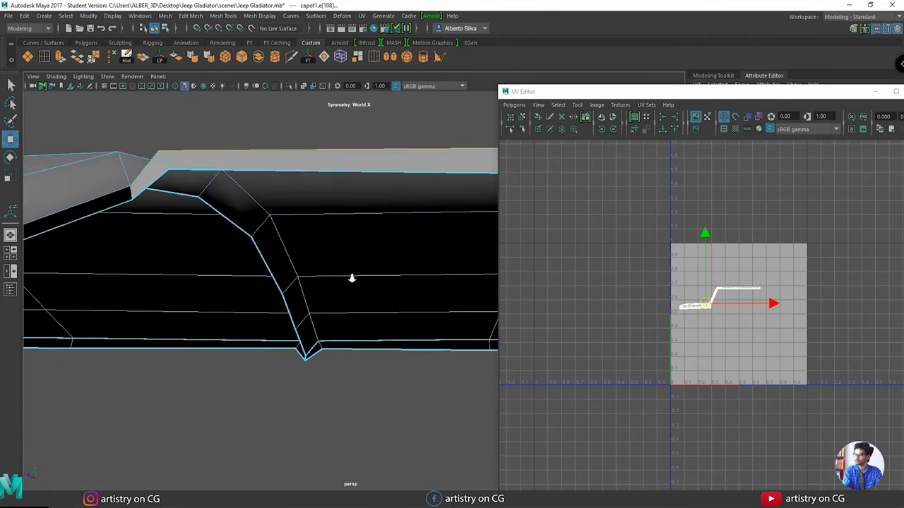
pyautogui.keyDown('alt'); pyautogui.moveTo(352, 278); pyautogui.dragTo(316, 227); pyautogui.keyUp('alt')
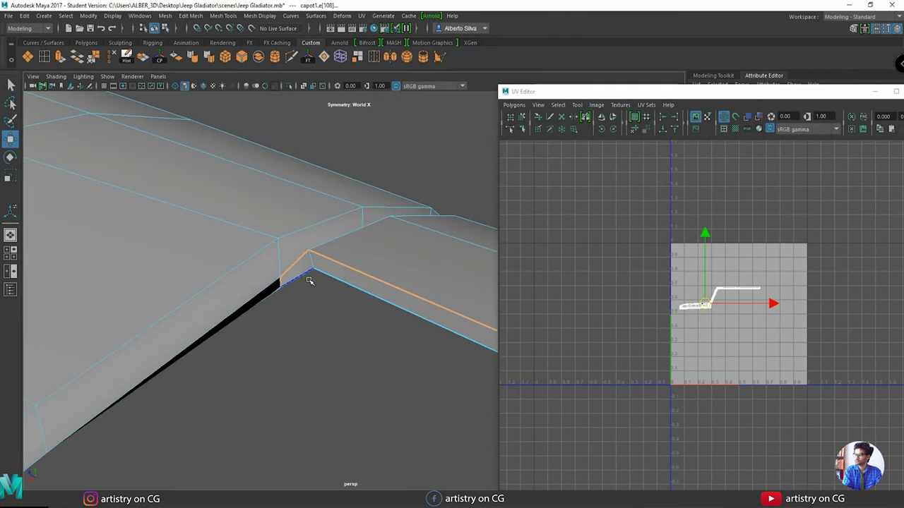
# Select the whole hood and roof piece as an object and unfold its UVs.
pyautogui.keyDown('alt'); pyautogui.moveTo(309, 281); pyautogui.dragTo(345, 218); pyautogui.keyUp('alt')
pyautogui.moveTo(345, 218); pyautogui.dragTo(391, 204, button='right')
pyautogui.keyDown('alt'); pyautogui.moveTo(407, 222); pyautogui.dragTo(184, 354, button='right'); pyautogui.keyUp('alt')
pyautogui.keyDown('alt'); pyautogui.moveTo(184, 353); pyautogui.dragTo(212, 385); pyautogui.keyUp('alt')
pyautogui.keyDown('alt'); pyautogui.moveTo(332, 395); pyautogui.dragTo(403, 395, button='right'); pyautogui.keyUp('alt')
pyautogui.keyDown('alt'); pyautogui.moveTo(248, 347); pyautogui.dragTo(288, 316, button='middle'); pyautogui.keyUp('alt')
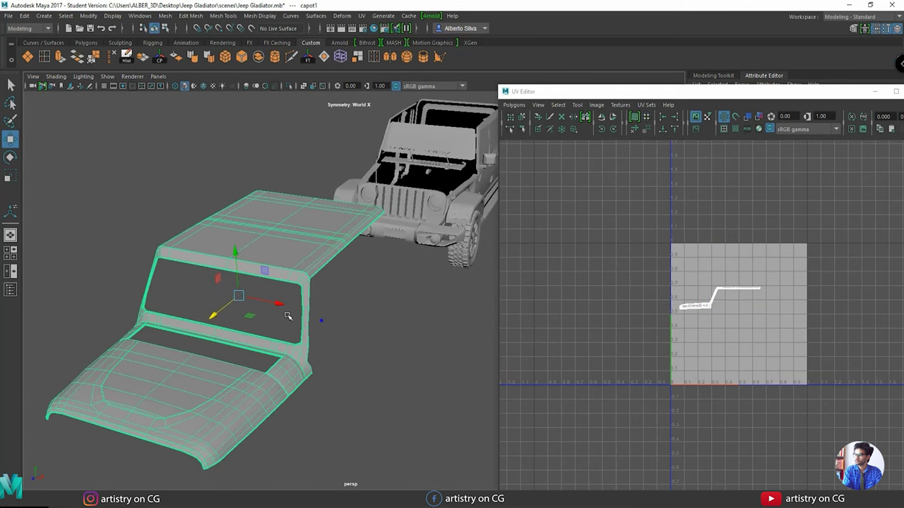
pyautogui.click(514, 105)
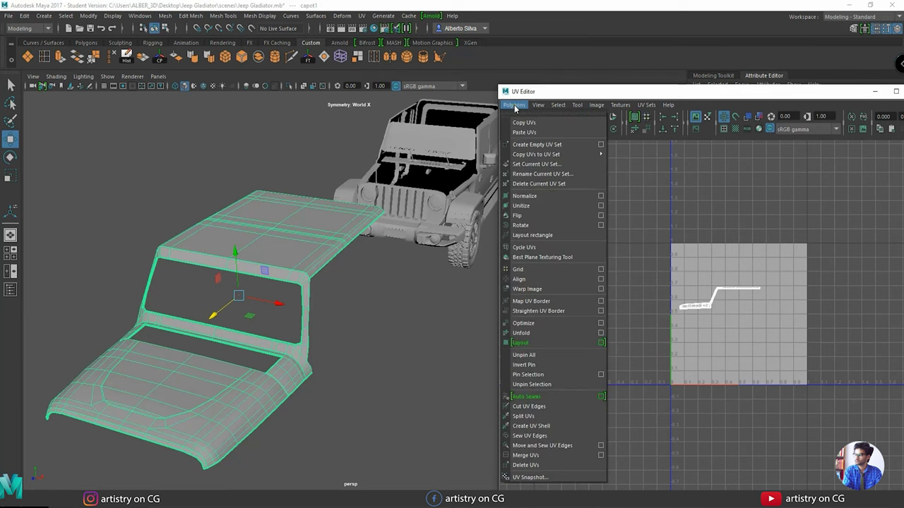
pyautogui.click(520, 334)
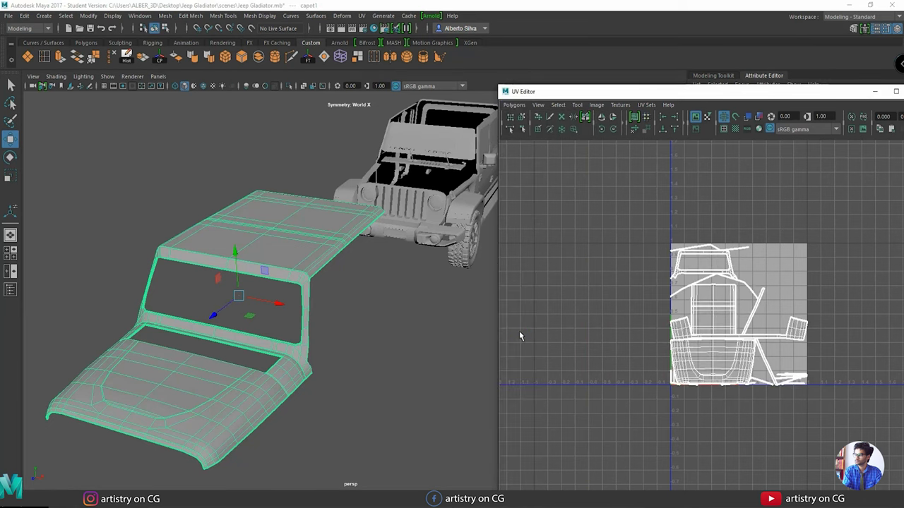
# Pick the roof, cowl, hood and thin rim UV shells one by one to identify them, and return to object selection.
pyautogui.scroll(4, 697, 326)
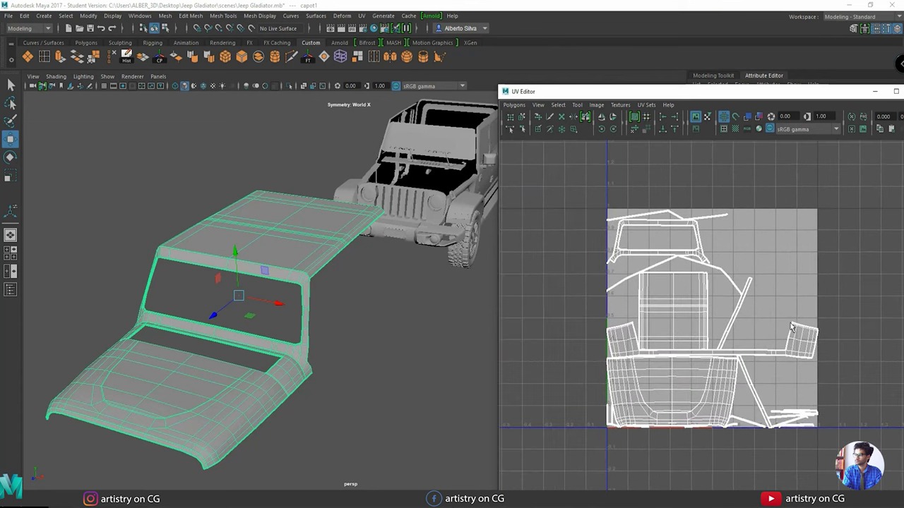
pyautogui.scroll(3, 706, 318)
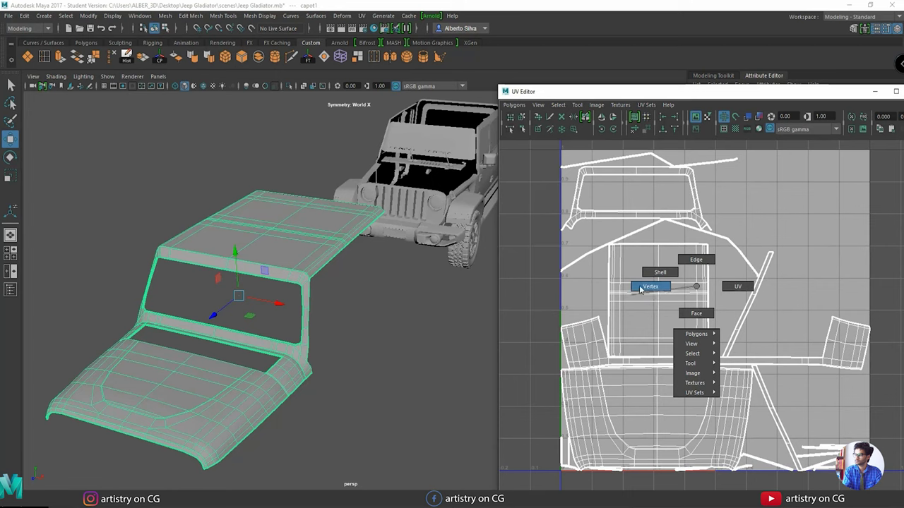
pyautogui.moveTo(731, 308); pyautogui.dragTo(715, 268, button='right')
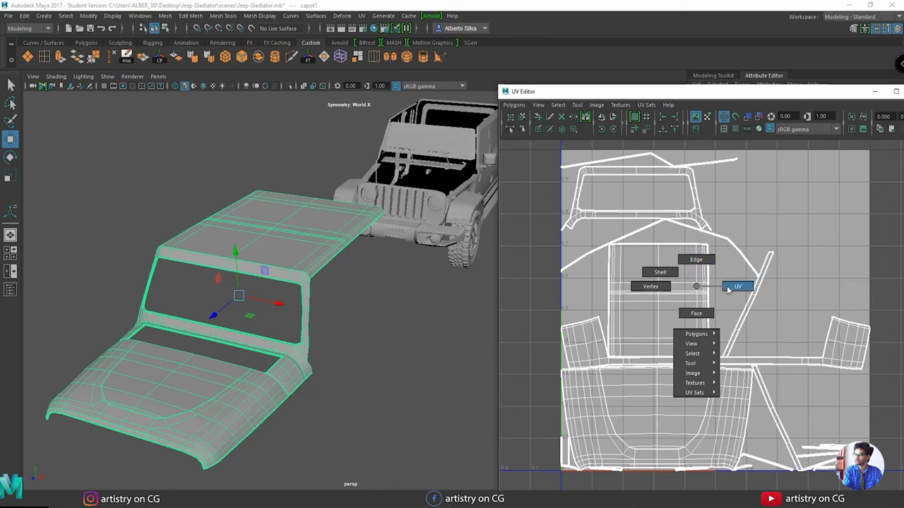
pyautogui.moveTo(662, 274); pyautogui.dragTo(664, 272, button='right')
pyautogui.click(663, 276)
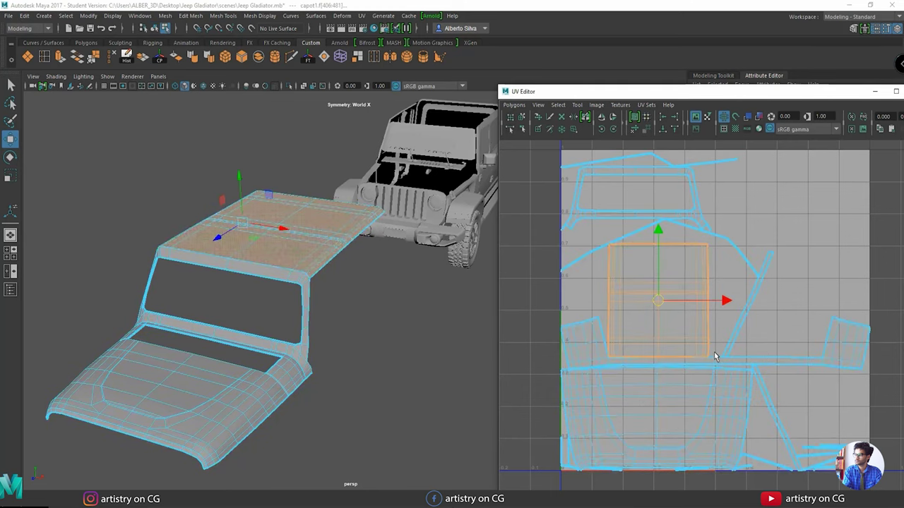
pyautogui.click(591, 350)
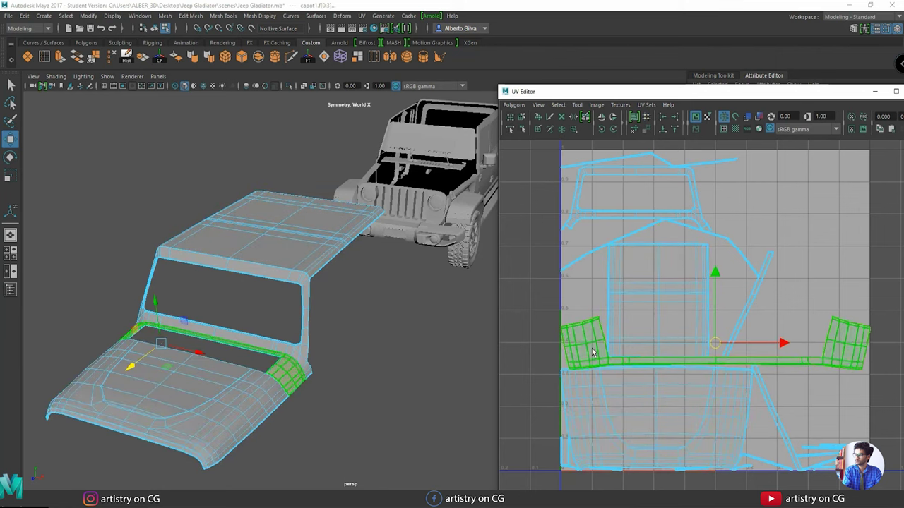
pyautogui.click(590, 397)
pyautogui.click(564, 452)
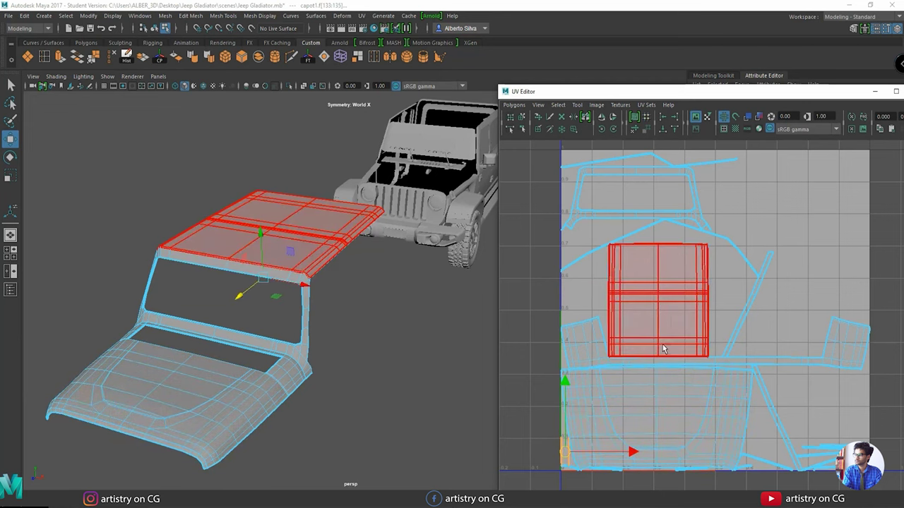
pyautogui.click(615, 182)
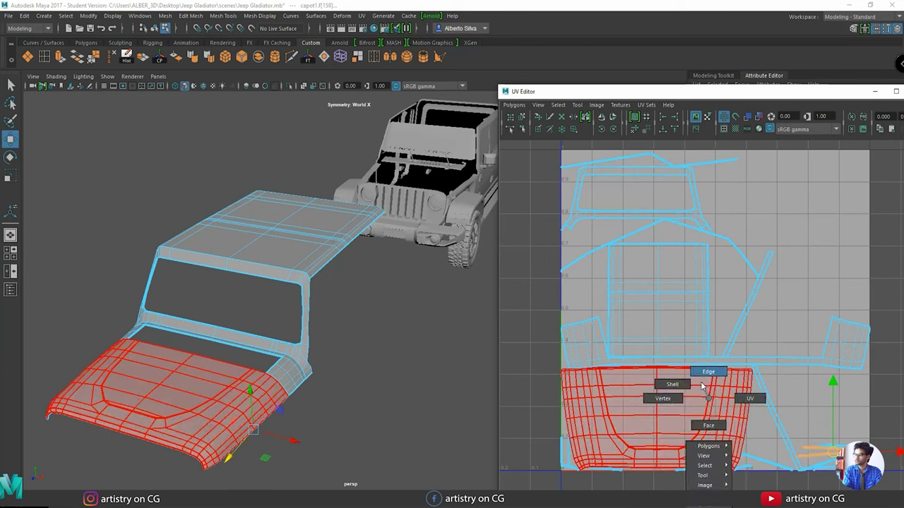
pyautogui.moveTo(332, 236); pyautogui.dragTo(379, 222, button='right')
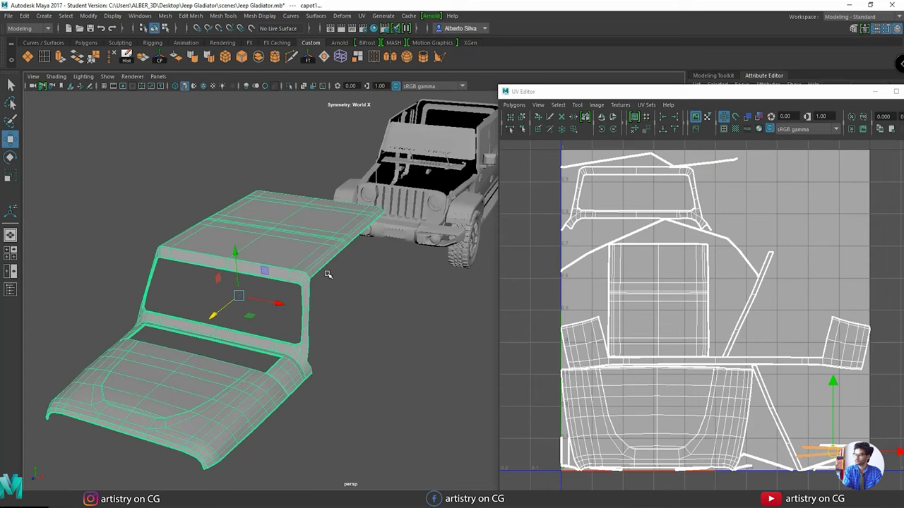
# Display checkered tiles, examine the texture pattern on the hood, windshield frame and roof, and hide the tiles again.
pyautogui.click(735, 129)
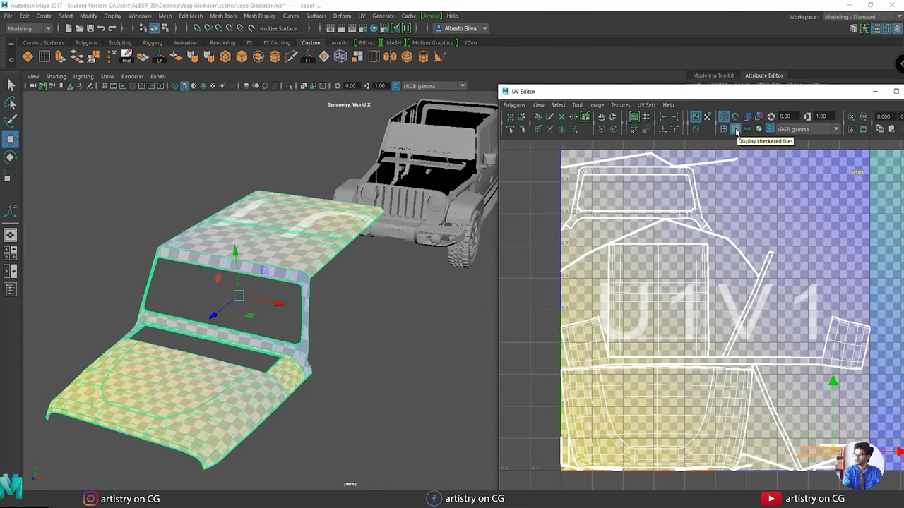
pyautogui.moveTo(227, 333)
pyautogui.keyDown('alt'); pyautogui.mouseDown()
pyautogui.moveTo(250, 363)
pyautogui.moveTo(238, 338)
pyautogui.mouseUp(); pyautogui.keyUp('alt')
pyautogui.keyDown('alt'); pyautogui.moveTo(238, 339); pyautogui.dragTo(349, 292, button='middle'); pyautogui.keyUp('alt')
pyautogui.keyDown('alt'); pyautogui.moveTo(349, 293); pyautogui.dragTo(351, 332); pyautogui.keyUp('alt')
pyautogui.keyDown('alt'); pyautogui.moveTo(351, 333); pyautogui.dragTo(232, 311, button='middle'); pyautogui.keyUp('alt')
pyautogui.keyDown('alt'); pyautogui.moveTo(232, 311); pyautogui.dragTo(334, 326, button='right'); pyautogui.keyUp('alt')
pyautogui.keyDown('alt'); pyautogui.moveTo(333, 326); pyautogui.dragTo(323, 235); pyautogui.keyUp('alt')
pyautogui.keyDown('alt'); pyautogui.moveTo(357, 265); pyautogui.dragTo(360, 311); pyautogui.keyUp('alt')
pyautogui.keyDown('alt'); pyautogui.moveTo(360, 311); pyautogui.dragTo(381, 278, button='right'); pyautogui.keyUp('alt')
pyautogui.keyDown('alt'); pyautogui.moveTo(394, 277); pyautogui.dragTo(334, 322, button='middle'); pyautogui.keyUp('alt')
pyautogui.keyDown('alt'); pyautogui.moveTo(334, 321); pyautogui.dragTo(231, 311); pyautogui.keyUp('alt')
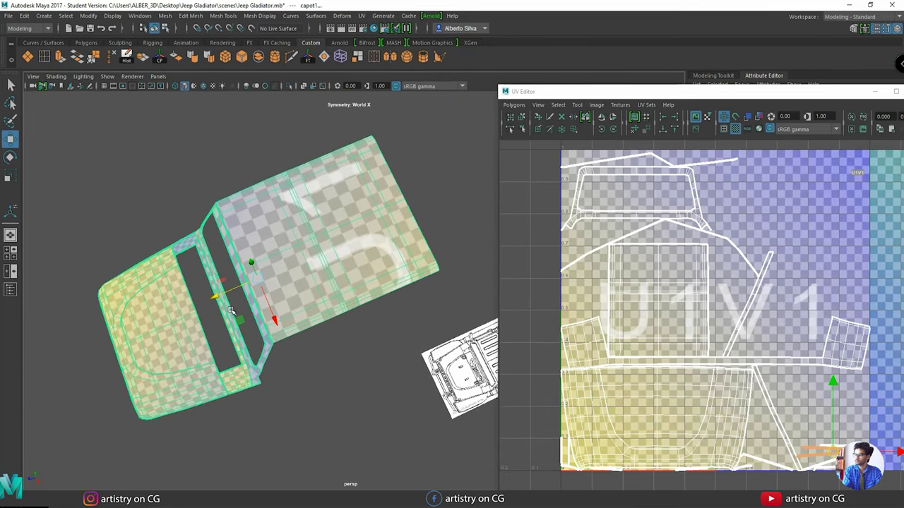
pyautogui.click(735, 129)
# Display the UV distortion and examine the piece, especially around the opening between hood and windshield frame.
pyautogui.keyDown('alt'); pyautogui.moveTo(395, 263); pyautogui.dragTo(335, 249); pyautogui.keyUp('alt')
pyautogui.click(759, 117)
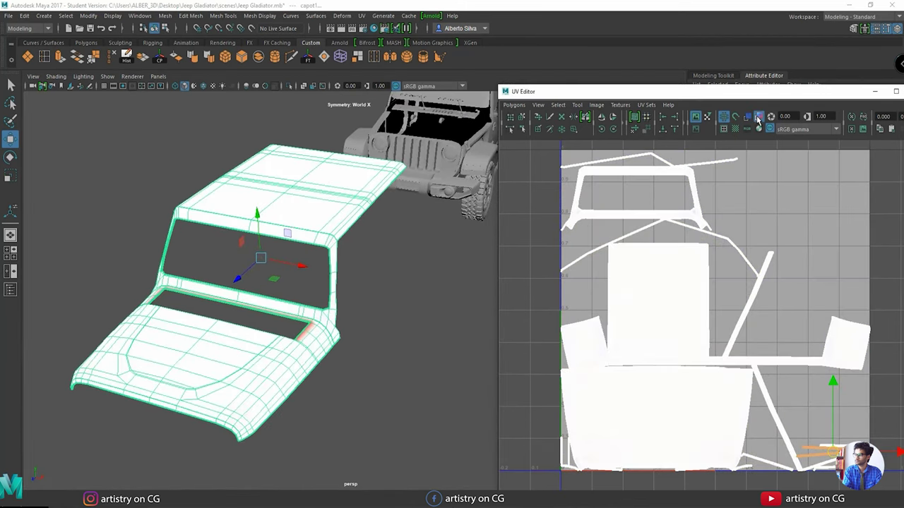
pyautogui.keyDown('alt'); pyautogui.moveTo(361, 271); pyautogui.dragTo(317, 303); pyautogui.keyUp('alt')
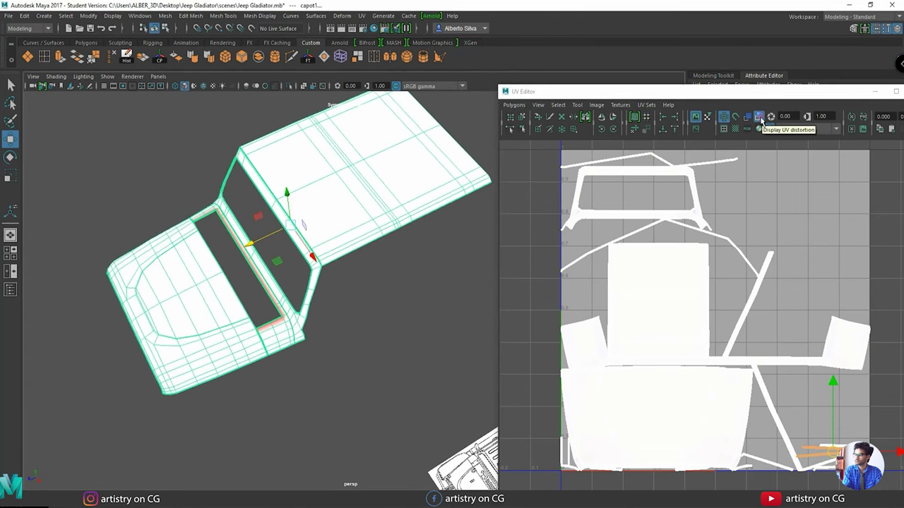
pyautogui.moveTo(322, 303)
pyautogui.keyDown('alt'); pyautogui.mouseDown()
pyautogui.moveTo(381, 300)
pyautogui.moveTo(331, 296)
pyautogui.mouseUp(); pyautogui.keyUp('alt')
pyautogui.keyDown('alt'); pyautogui.moveTo(331, 297); pyautogui.dragTo(426, 308, button='right'); pyautogui.keyUp('alt')
pyautogui.keyDown('alt'); pyautogui.moveTo(334, 342); pyautogui.dragTo(488, 341, button='right'); pyautogui.keyUp('alt')
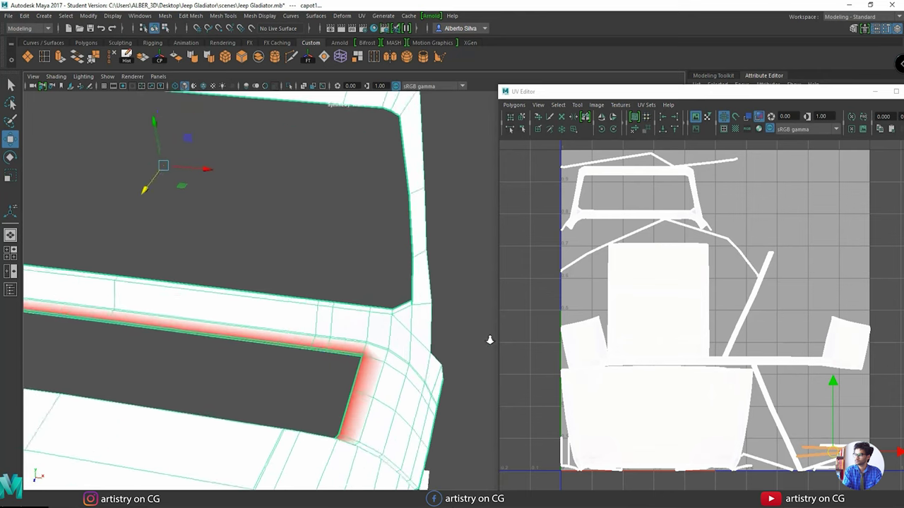
pyautogui.keyDown('alt'); pyautogui.moveTo(387, 341); pyautogui.dragTo(363, 303, button='middle'); pyautogui.keyUp('alt')
pyautogui.keyDown('alt'); pyautogui.moveTo(363, 303); pyautogui.dragTo(395, 311); pyautogui.keyUp('alt')
pyautogui.keyDown('alt'); pyautogui.moveTo(332, 322); pyautogui.dragTo(310, 323, button='middle'); pyautogui.keyUp('alt')
pyautogui.keyDown('alt'); pyautogui.moveTo(310, 322); pyautogui.dragTo(208, 263); pyautogui.keyUp('alt')
pyautogui.keyDown('alt'); pyautogui.moveTo(226, 309); pyautogui.dragTo(322, 236); pyautogui.keyUp('alt')
# Select the distorted face at the corner of the cowl opening, compare it with checkered tiles, and turn both overlays off.
pyautogui.moveTo(322, 237); pyautogui.dragTo(322, 302, button='right')
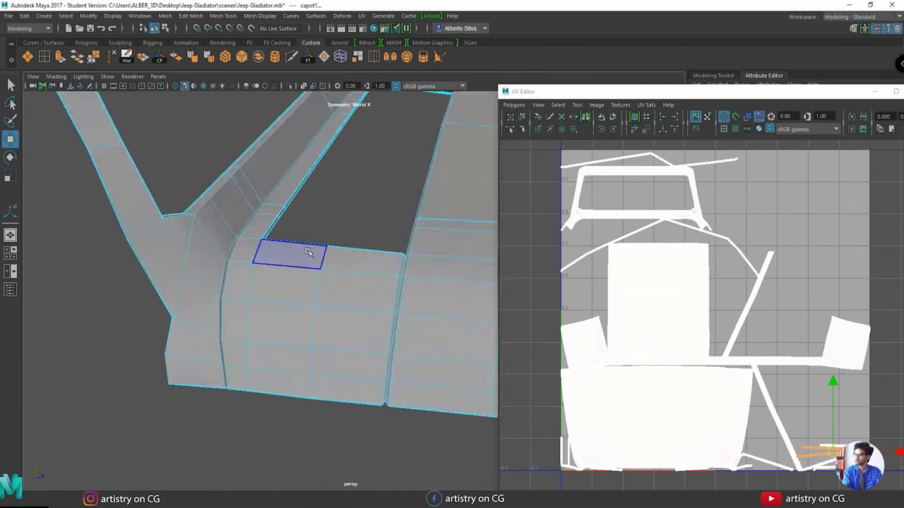
pyautogui.click(281, 256)
pyautogui.keyDown('alt'); pyautogui.moveTo(268, 259); pyautogui.dragTo(346, 271, button='right'); pyautogui.keyUp('alt')
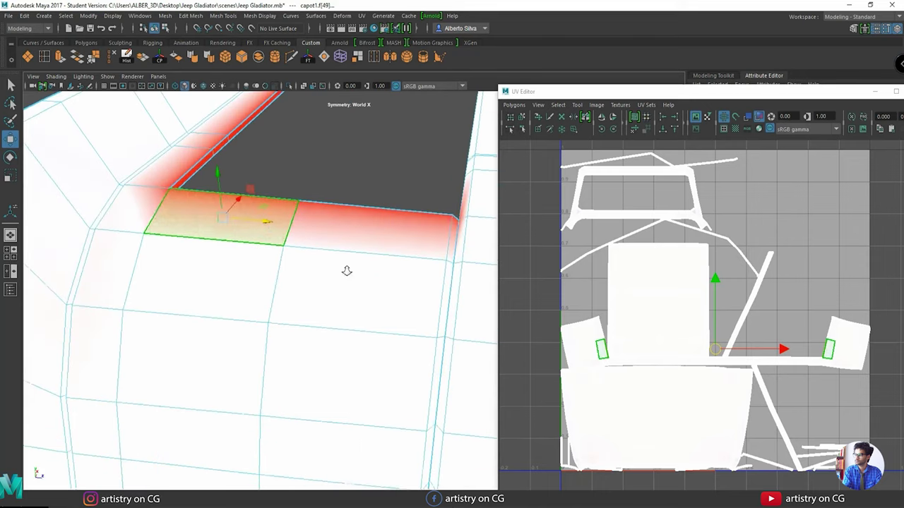
pyautogui.click(736, 130)
pyautogui.keyDown('alt'); pyautogui.moveTo(349, 269); pyautogui.dragTo(317, 324); pyautogui.keyUp('alt')
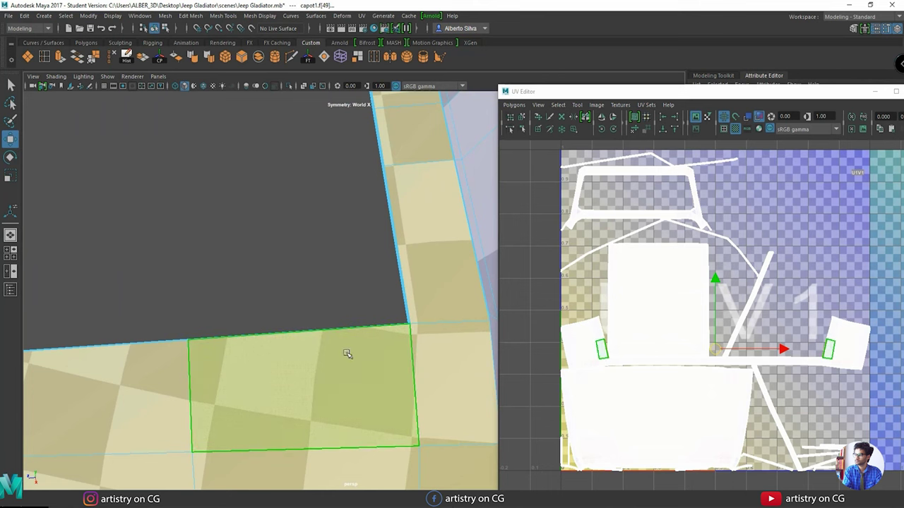
pyautogui.moveTo(339, 377)
pyautogui.keyDown('alt'); pyautogui.mouseDown(button='right')
pyautogui.moveTo(313, 414)
pyautogui.moveTo(286, 424)
pyautogui.mouseUp(button='right'); pyautogui.keyUp('alt')
pyautogui.click(758, 117)
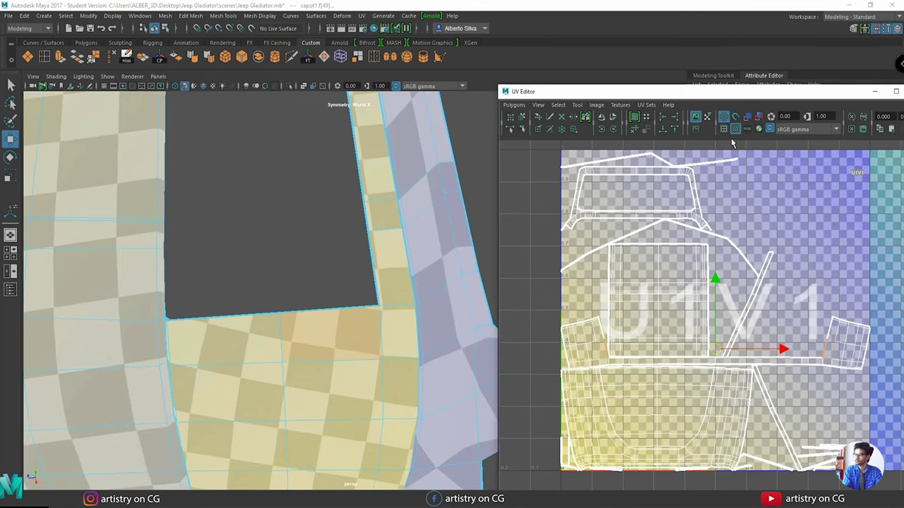
pyautogui.click(735, 130)
# Select the short edge across the narrow bevel between the cowl's side and the windshield frame's base, and cut its UVs.
pyautogui.keyDown('alt'); pyautogui.moveTo(420, 313); pyautogui.dragTo(358, 316); pyautogui.keyUp('alt')
pyautogui.moveTo(291, 236); pyautogui.dragTo(292, 212, button='right')
pyautogui.keyDown('alt'); pyautogui.moveTo(325, 292); pyautogui.dragTo(334, 285); pyautogui.keyUp('alt')
pyautogui.keyDown('alt'); pyautogui.moveTo(335, 284); pyautogui.dragTo(332, 272, button='middle'); pyautogui.keyUp('alt')
pyautogui.keyDown('alt'); pyautogui.moveTo(333, 272); pyautogui.dragTo(319, 289); pyautogui.keyUp('alt')
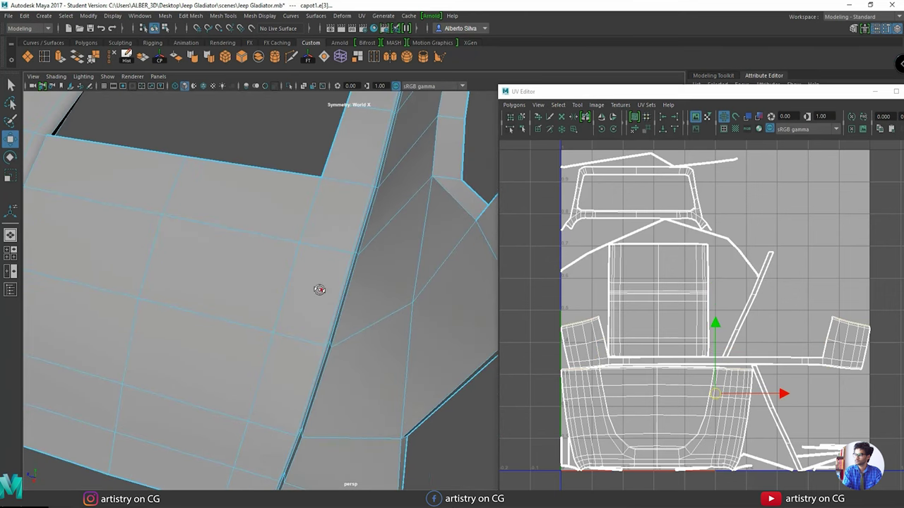
pyautogui.click(348, 254)
pyautogui.keyDown('alt'); pyautogui.moveTo(347, 257); pyautogui.dragTo(290, 319); pyautogui.keyUp('alt')
pyautogui.keyDown('alt'); pyautogui.moveTo(290, 319); pyautogui.dragTo(381, 319, button='right'); pyautogui.keyUp('alt')
pyautogui.keyDown('alt'); pyautogui.moveTo(381, 319); pyautogui.dragTo(336, 319); pyautogui.keyUp('alt')
pyautogui.keyDown('alt'); pyautogui.moveTo(337, 319); pyautogui.dragTo(417, 291, button='right'); pyautogui.keyUp('alt')
pyautogui.click(421, 267)
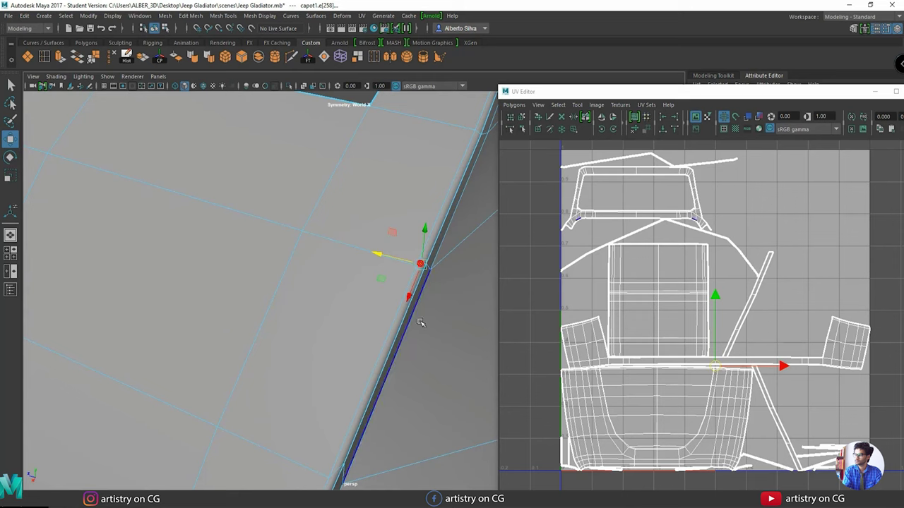
pyautogui.keyDown('alt'); pyautogui.moveTo(422, 323); pyautogui.dragTo(429, 268, button='middle'); pyautogui.keyUp('alt')
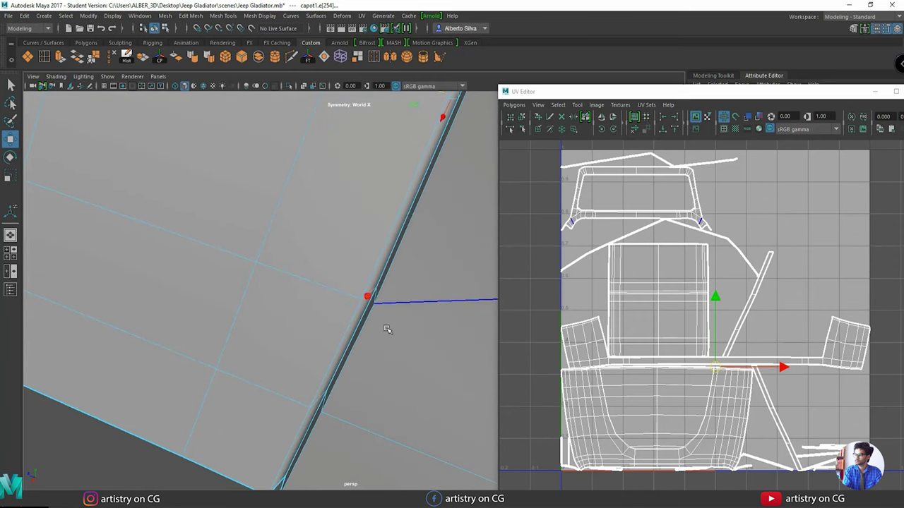
pyautogui.keyDown('alt'); pyautogui.moveTo(387, 330); pyautogui.dragTo(378, 333); pyautogui.keyUp('alt')
pyautogui.keyDown('alt'); pyautogui.moveTo(353, 327); pyautogui.dragTo(361, 312, button='right'); pyautogui.keyUp('alt')
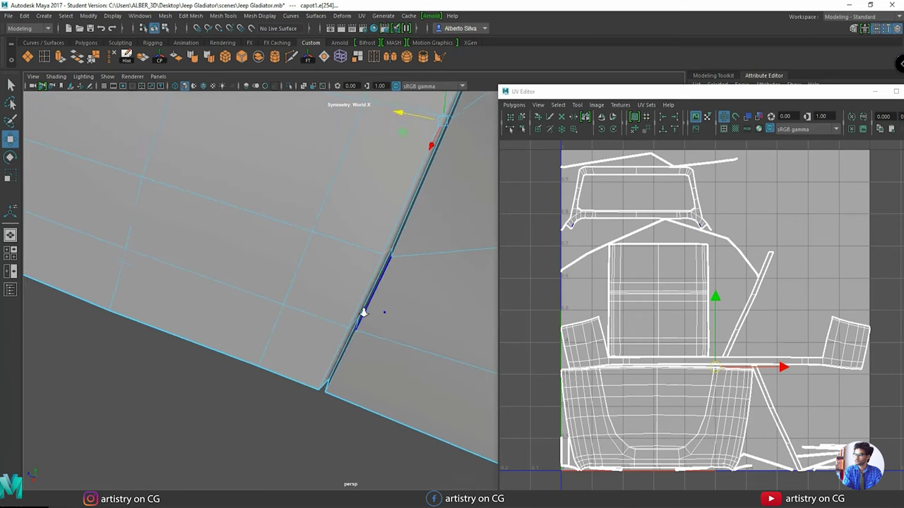
pyautogui.keyDown('alt'); pyautogui.moveTo(370, 274); pyautogui.dragTo(351, 318, button='middle'); pyautogui.keyUp('alt')
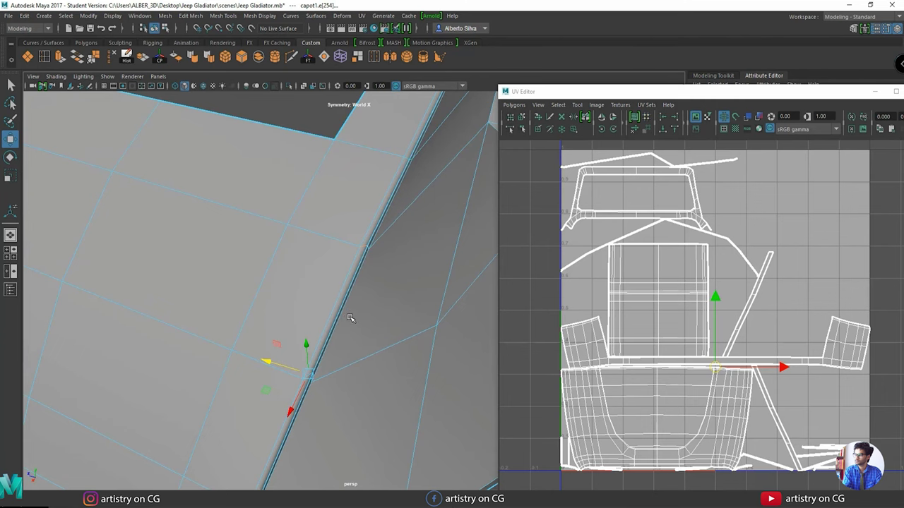
pyautogui.click(514, 105)
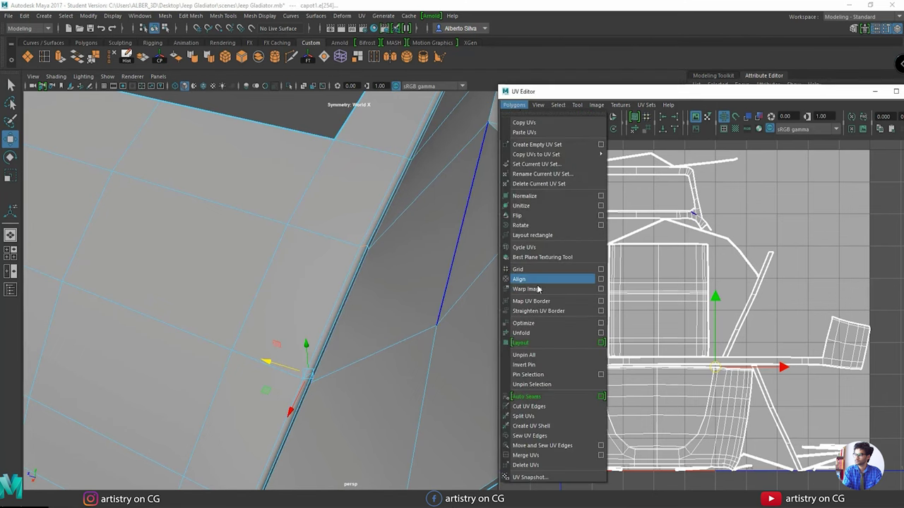
pyautogui.click(528, 406)
# Unfold the UVs of the whole hood and roof piece and inspect the rearranged shells.
pyautogui.scroll(-1, 348, 311)
pyautogui.moveTo(322, 236); pyautogui.dragTo(363, 233, button='right')
pyautogui.click(514, 105)
pyautogui.click(527, 333)
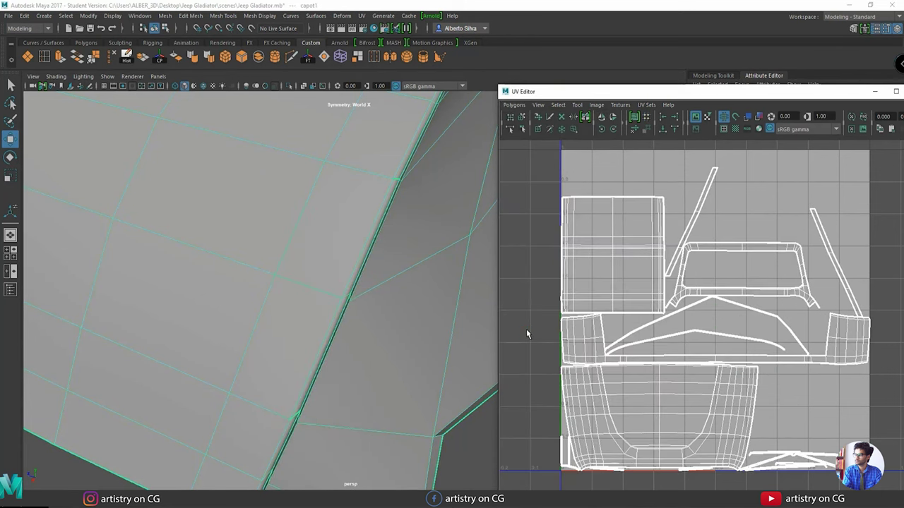
pyautogui.scroll(5, 671, 377)
pyautogui.keyDown('alt'); pyautogui.moveTo(692, 353); pyautogui.dragTo(764, 331, button='middle'); pyautogui.keyUp('alt')
pyautogui.scroll(1, 573, 372)
pyautogui.keyDown('alt'); pyautogui.moveTo(575, 317); pyautogui.dragTo(555, 393, button='middle'); pyautogui.keyUp('alt')
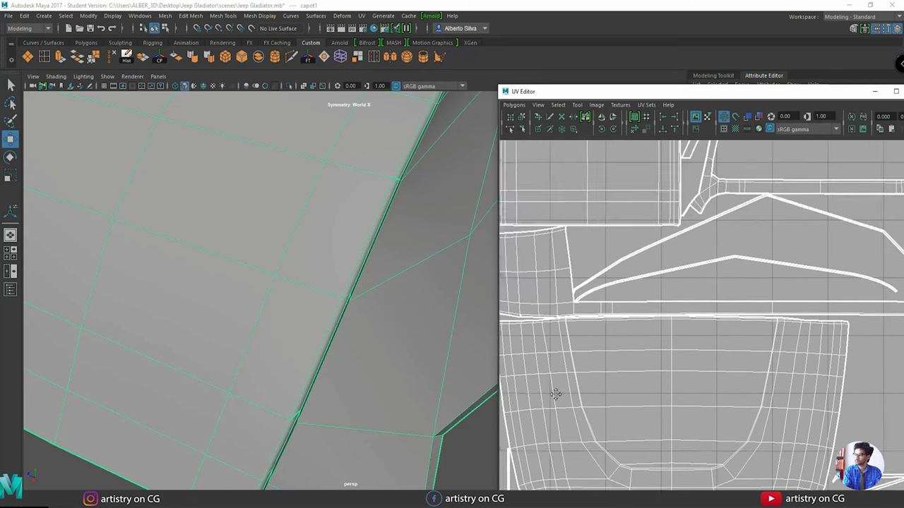
pyautogui.keyDown('alt'); pyautogui.moveTo(869, 322); pyautogui.dragTo(767, 358, button='middle'); pyautogui.keyUp('alt')
pyautogui.keyDown('alt'); pyautogui.moveTo(766, 358); pyautogui.dragTo(712, 355, button='right'); pyautogui.keyUp('alt')
pyautogui.keyDown('alt'); pyautogui.moveTo(598, 332); pyautogui.dragTo(617, 357, button='middle'); pyautogui.keyUp('alt')
# Display the UV distortion and examine the hood and the rim of the opening below the windshield frame.
pyautogui.keyDown('alt'); pyautogui.moveTo(339, 296); pyautogui.dragTo(233, 283, button='right'); pyautogui.keyUp('alt')
pyautogui.keyDown('alt'); pyautogui.moveTo(233, 282); pyautogui.dragTo(531, 204); pyautogui.keyUp('alt')
pyautogui.click(761, 116)
pyautogui.moveTo(303, 247)
pyautogui.keyDown('alt'); pyautogui.mouseDown()
pyautogui.moveTo(375, 286)
pyautogui.moveTo(251, 278)
pyautogui.mouseUp(); pyautogui.keyUp('alt')
pyautogui.moveTo(252, 278)
pyautogui.keyDown('alt'); pyautogui.mouseDown(button='middle')
pyautogui.moveTo(239, 262)
pyautogui.moveTo(317, 278)
pyautogui.mouseUp(button='middle'); pyautogui.keyUp('alt')
pyautogui.keyDown('alt'); pyautogui.moveTo(317, 279); pyautogui.dragTo(281, 236); pyautogui.keyUp('alt')
pyautogui.keyDown('alt'); pyautogui.moveTo(278, 273); pyautogui.dragTo(425, 299, button='right'); pyautogui.keyUp('alt')
pyautogui.keyDown('alt'); pyautogui.moveTo(303, 260); pyautogui.dragTo(383, 292); pyautogui.keyUp('alt')
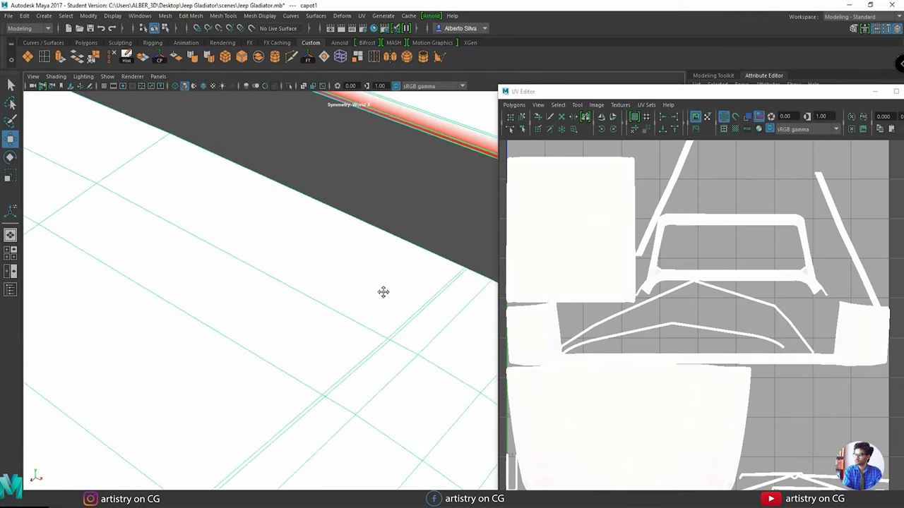
pyautogui.keyDown('alt'); pyautogui.moveTo(384, 293); pyautogui.dragTo(304, 331, button='middle'); pyautogui.keyUp('alt')
pyautogui.keyDown('alt'); pyautogui.moveTo(304, 331); pyautogui.dragTo(518, 327); pyautogui.keyUp('alt')
pyautogui.keyDown('alt'); pyautogui.moveTo(297, 236); pyautogui.dragTo(267, 245); pyautogui.keyUp('alt')
# Select the short edge across the distorted inner rim of the cowl opening and cut its UVs.
pyautogui.moveTo(202, 212); pyautogui.dragTo(207, 185, button='right')
pyautogui.click(205, 214)
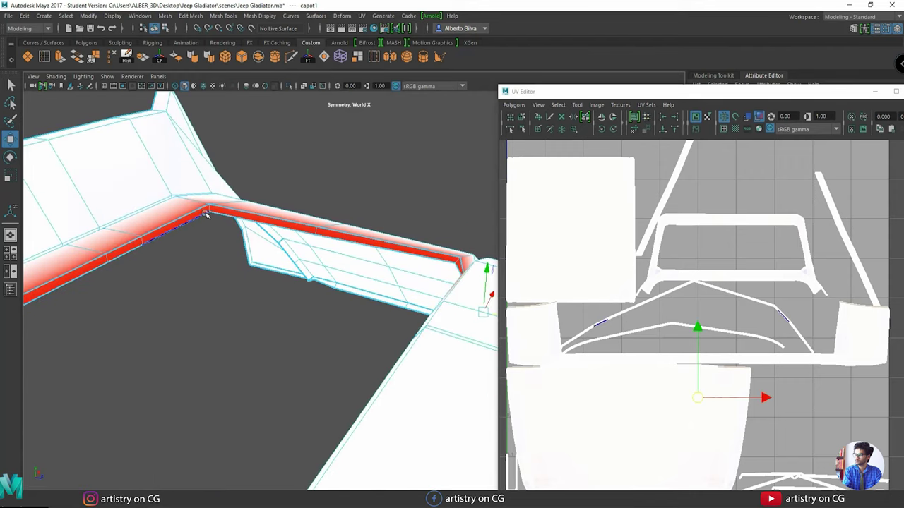
pyautogui.click(208, 208)
pyautogui.keyDown('alt'); pyautogui.moveTo(209, 209); pyautogui.dragTo(222, 212); pyautogui.keyUp('alt')
pyautogui.keyDown('alt'); pyautogui.moveTo(221, 212); pyautogui.dragTo(226, 197, button='middle'); pyautogui.keyUp('alt')
pyautogui.moveTo(226, 198)
pyautogui.keyDown('alt'); pyautogui.mouseDown()
pyautogui.moveTo(256, 236)
pyautogui.moveTo(309, 247)
pyautogui.moveTo(297, 259)
pyautogui.moveTo(145, 238)
pyautogui.moveTo(282, 208)
pyautogui.moveTo(298, 215)
pyautogui.moveTo(242, 218)
pyautogui.mouseUp(); pyautogui.keyUp('alt')
pyautogui.click(255, 236)
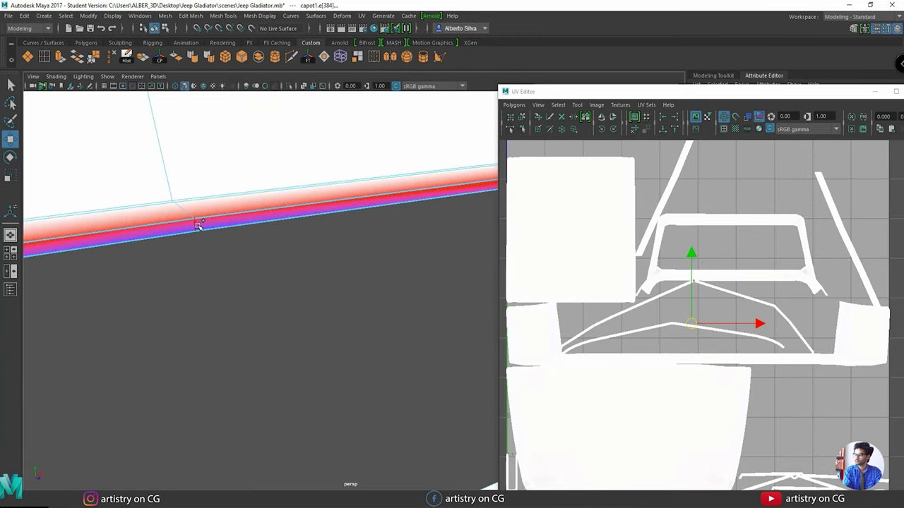
pyautogui.click(198, 226)
pyautogui.click(514, 105)
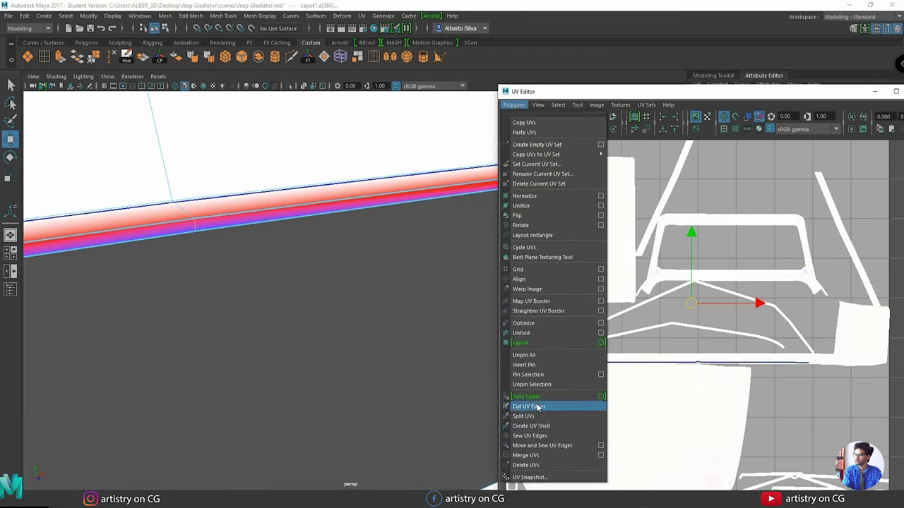
pyautogui.click(531, 407)
# Unfold the whole piece again and check the distortion at the corner of the cowl opening.
pyautogui.moveTo(342, 198); pyautogui.dragTo(376, 176, button='right')
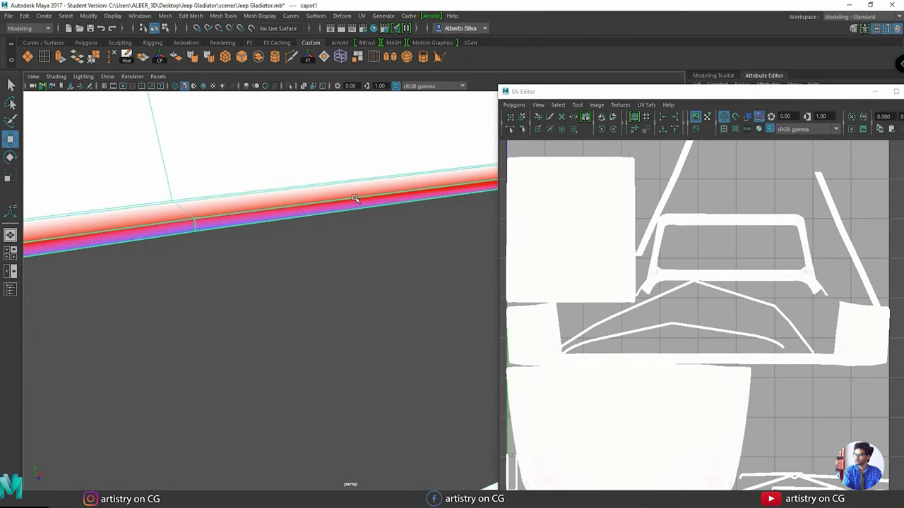
pyautogui.click(514, 104)
pyautogui.click(537, 332)
pyautogui.keyDown('alt'); pyautogui.moveTo(408, 278); pyautogui.dragTo(315, 313); pyautogui.keyUp('alt')
pyautogui.keyDown('alt'); pyautogui.moveTo(315, 313); pyautogui.dragTo(339, 351, button='right'); pyautogui.keyUp('alt')
pyautogui.keyDown('alt'); pyautogui.moveTo(698, 348); pyautogui.dragTo(682, 348, button='right'); pyautogui.keyUp('alt')
pyautogui.scroll(5, 767, 327)
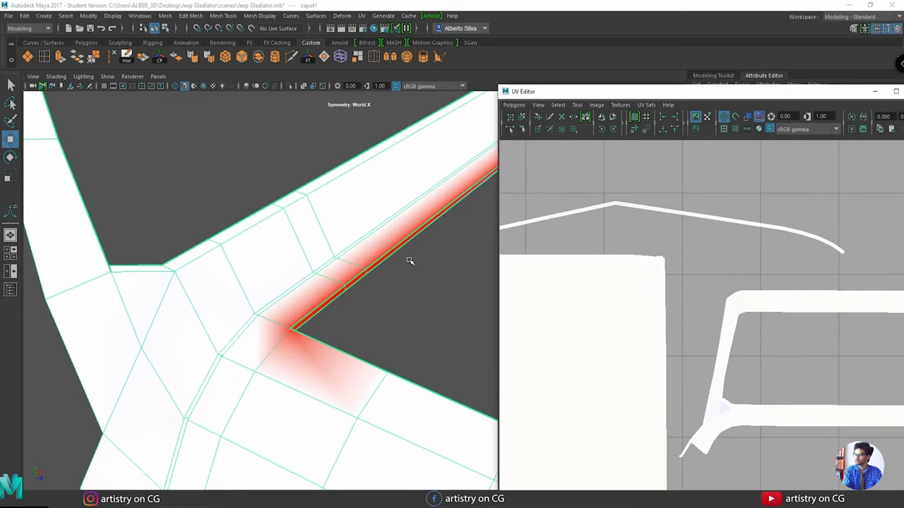
# Pick the long curved strip shell and the rim of the cowl opening to identify which shell covers that rim.
pyautogui.moveTo(391, 236); pyautogui.dragTo(387, 265, button='right')
pyautogui.moveTo(558, 314); pyautogui.dragTo(522, 298, button='right')
pyautogui.click(553, 216)
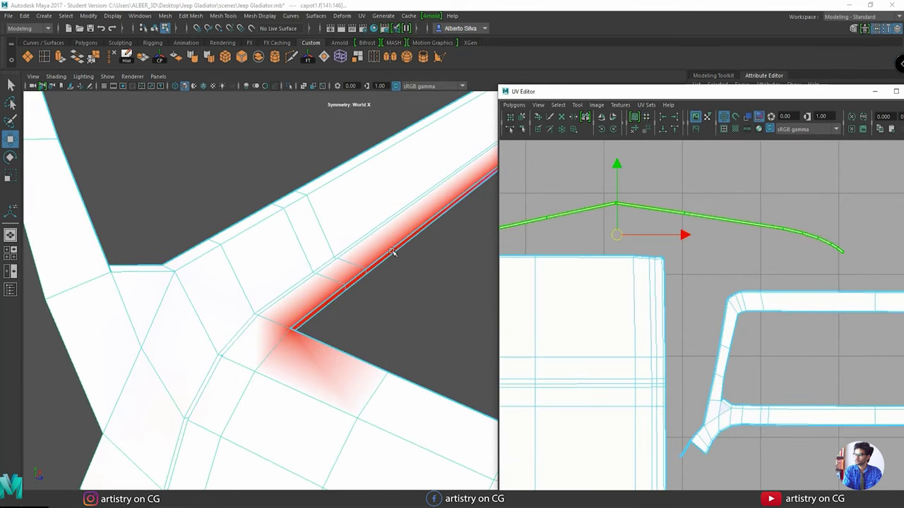
pyautogui.scroll(-4, 393, 254)
pyautogui.keyDown('alt'); pyautogui.moveTo(393, 254); pyautogui.dragTo(160, 323); pyautogui.keyUp('alt')
pyautogui.keyDown('alt'); pyautogui.moveTo(159, 323); pyautogui.dragTo(611, 338, button='right'); pyautogui.keyUp('alt')
pyautogui.click(204, 184)
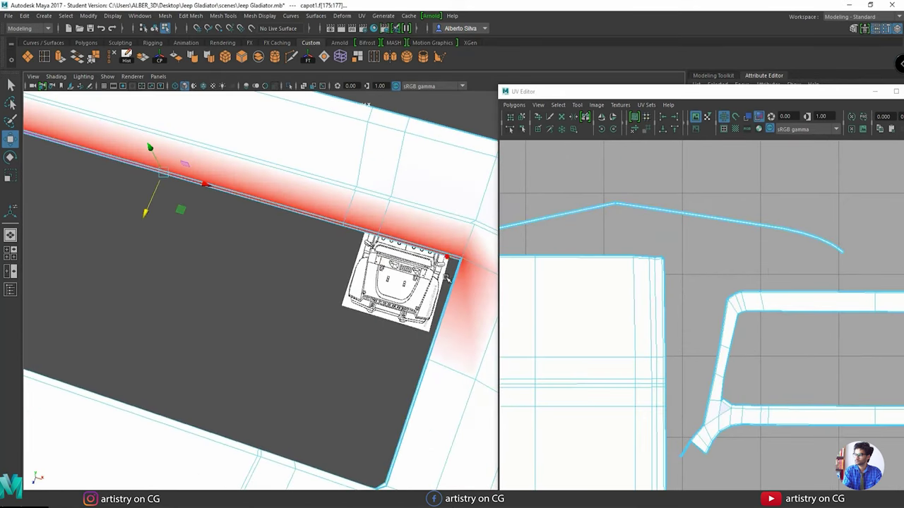
# Locate the V-shaped strip shell beside the hood shell, compare it with the opening's rim, and clear the selection.
pyautogui.scroll(-4, 740, 381)
pyautogui.keyDown('alt'); pyautogui.moveTo(740, 392); pyautogui.dragTo(740, 209, button='middle'); pyautogui.keyUp('alt')
pyautogui.scroll(3, 763, 384)
pyautogui.click(767, 360)
pyautogui.click(749, 312)
pyautogui.scroll(3, 720, 317)
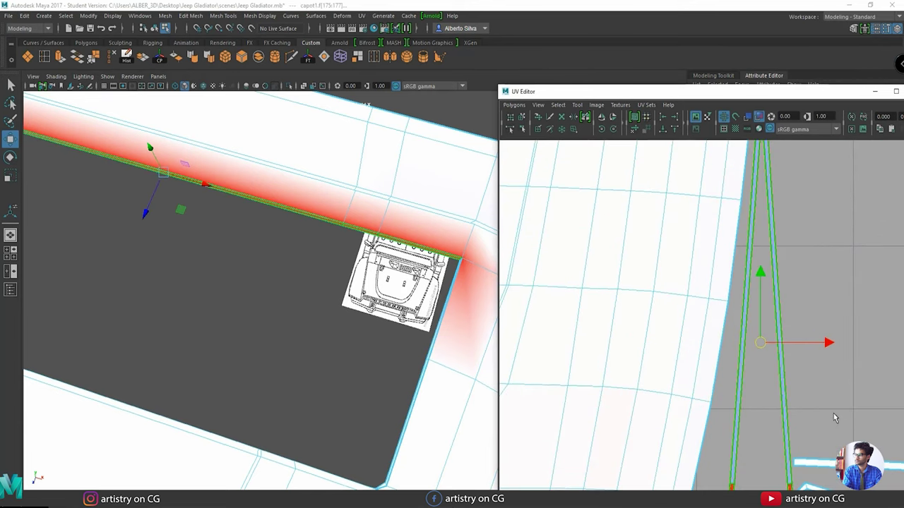
pyautogui.keyDown('alt'); pyautogui.moveTo(833, 413); pyautogui.dragTo(752, 321, button='middle'); pyautogui.keyUp('alt')
pyautogui.click(752, 320)
pyautogui.scroll(-5, 756, 339)
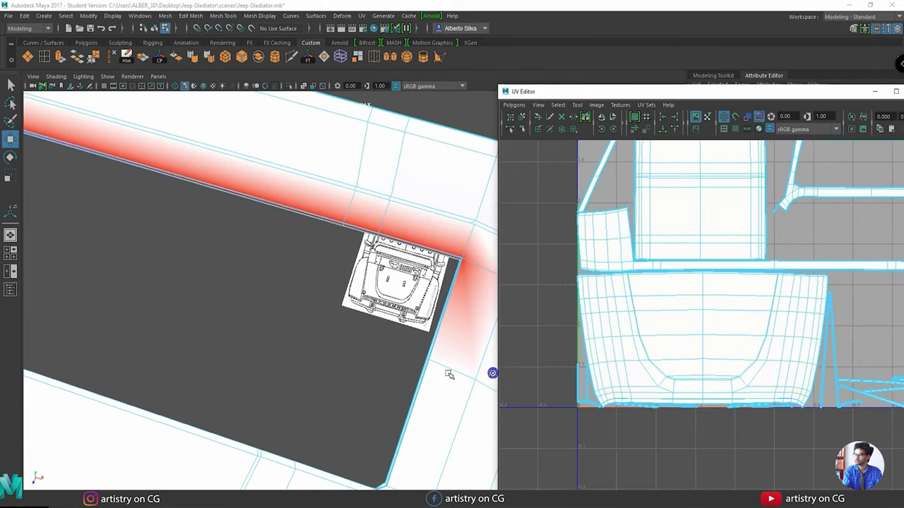
# Return to object selection, turn the distortion display off, and bring the piece and its UV layout into view.
pyautogui.keyDown('alt'); pyautogui.moveTo(452, 374); pyautogui.dragTo(339, 336); pyautogui.keyUp('alt')
pyautogui.scroll(-6, 341, 346)
pyautogui.moveTo(289, 270); pyautogui.dragTo(325, 246, button='right')
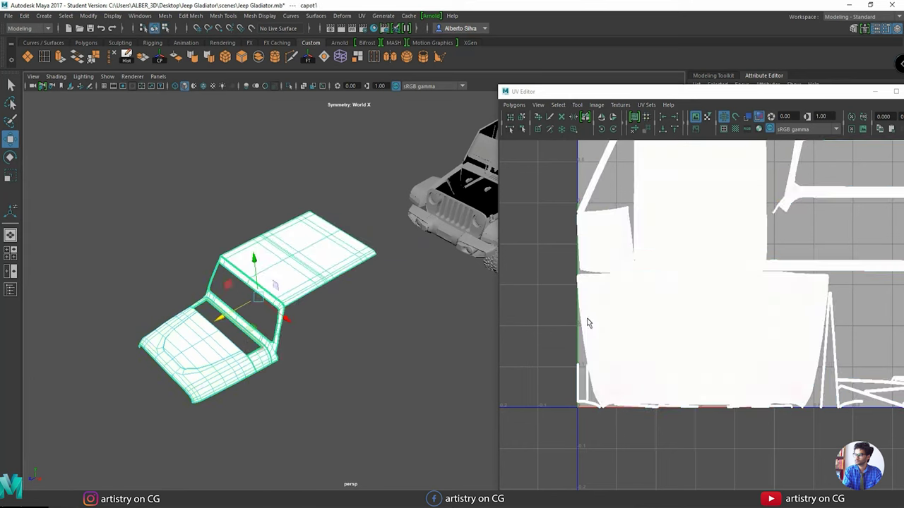
pyautogui.scroll(-3, 602, 416)
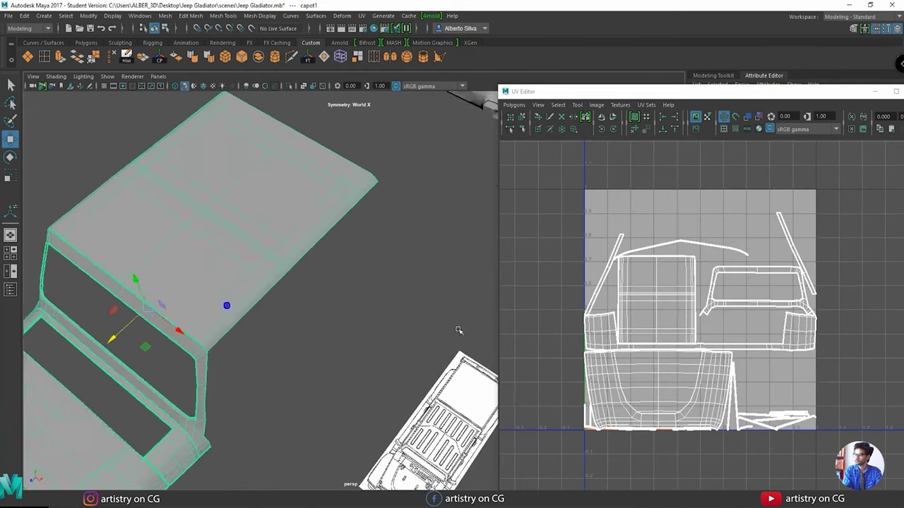
pyautogui.scroll(3, 293, 280)
pyautogui.scroll(3, 706, 310)
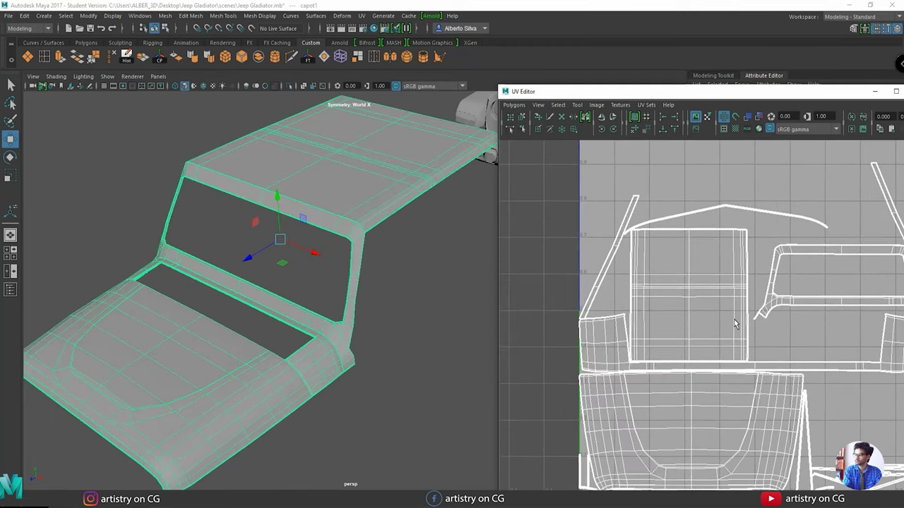
# Move the hood shell to the top of the UV square, the roof shell beside it and the windshield frame shell below the hood.
pyautogui.moveTo(621, 297); pyautogui.dragTo(602, 374, button='right')
pyautogui.click(602, 376)
pyautogui.scroll(-1, 670, 400)
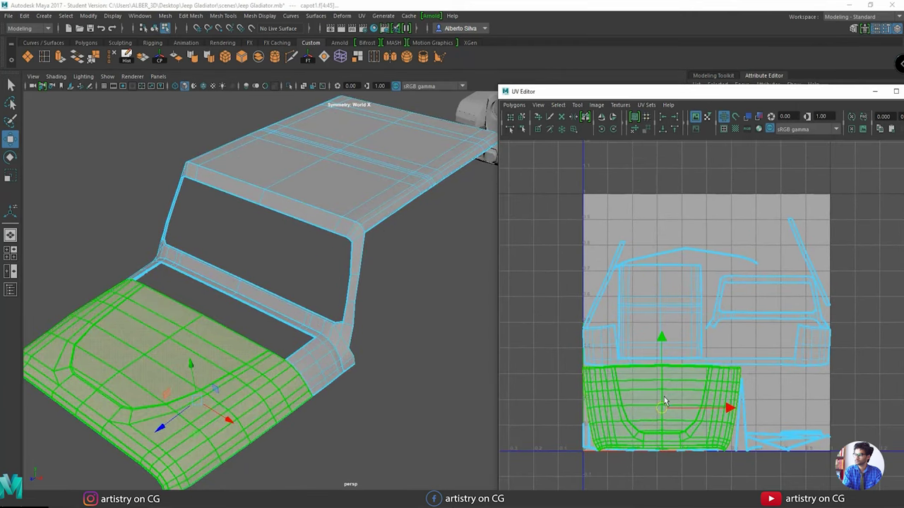
pyautogui.moveTo(678, 358); pyautogui.dragTo(721, 374, button='right')
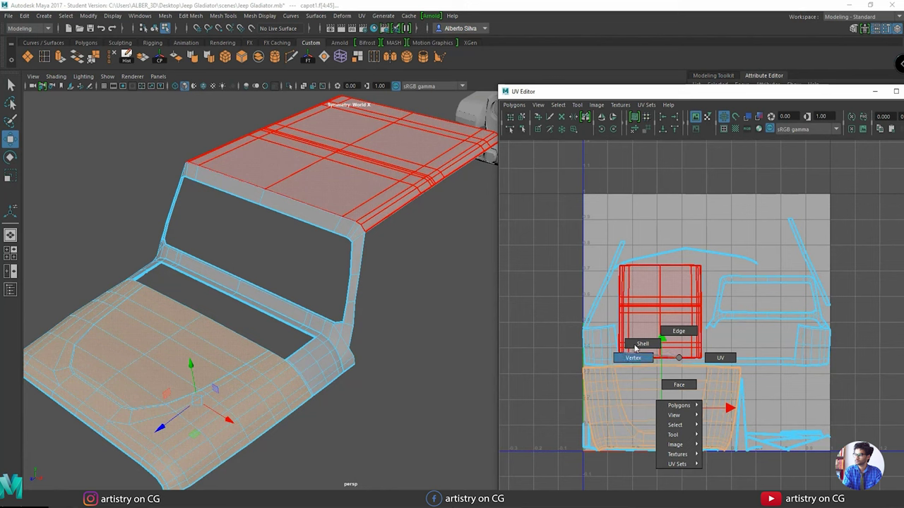
pyautogui.moveTo(642, 345); pyautogui.dragTo(642, 345, button='right')
pyautogui.moveTo(662, 337); pyautogui.dragTo(661, 168)
pyautogui.click(661, 314)
pyautogui.moveTo(661, 314); pyautogui.dragTo(785, 245)
pyautogui.click(766, 321)
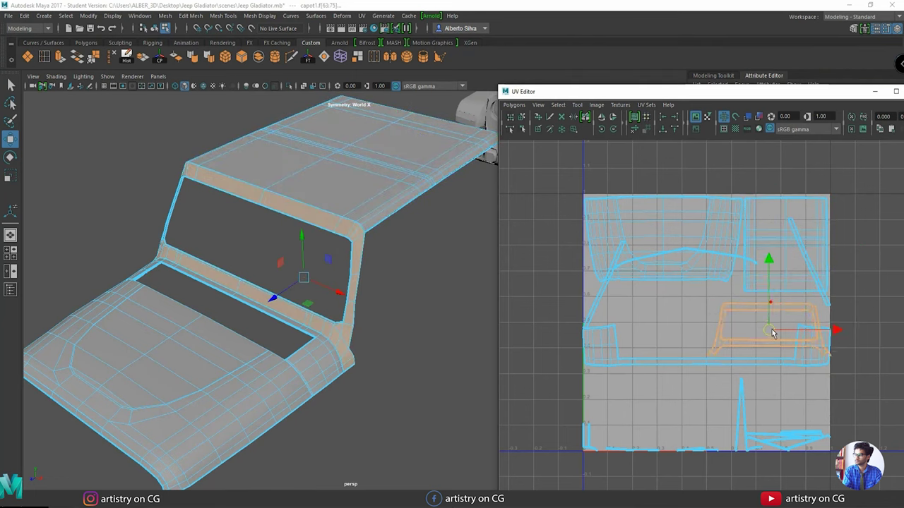
pyautogui.moveTo(768, 325); pyautogui.dragTo(667, 310)
# Scale the hood shell down and stack the roof, windshield frame and hood shells in one vertical column.
pyautogui.click(702, 218)
pyautogui.press('r')
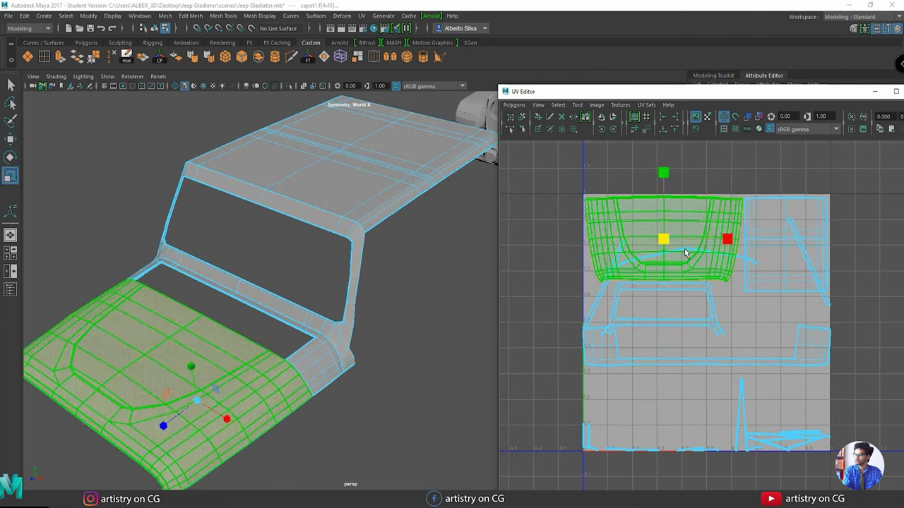
pyautogui.moveTo(663, 240); pyautogui.dragTo(648, 240)
pyautogui.press('w')
pyautogui.moveTo(664, 208); pyautogui.dragTo(664, 203)
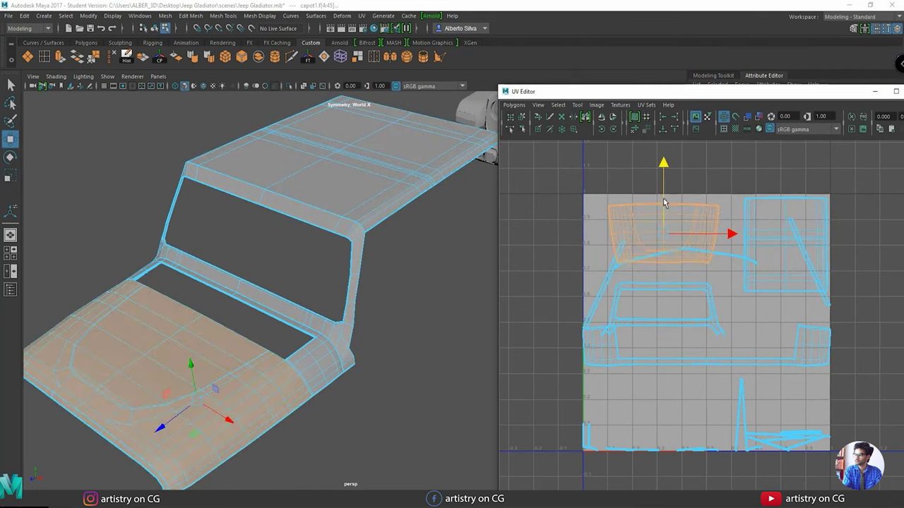
pyautogui.moveTo(666, 158); pyautogui.dragTo(648, 254)
pyautogui.keyDown('shift'); pyautogui.click(680, 323); pyautogui.keyUp('shift')
pyautogui.click(775, 246)
pyautogui.moveTo(775, 246); pyautogui.dragTo(646, 149)
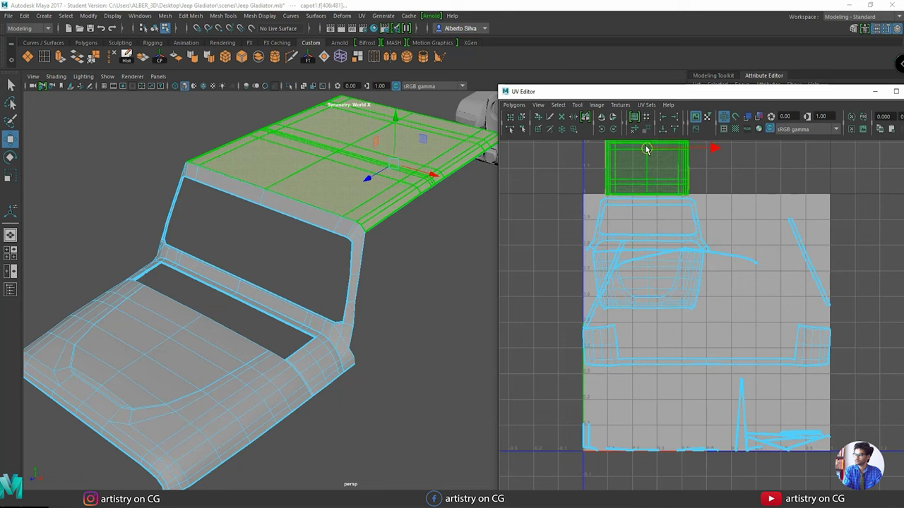
# Place the curved strip shell above the UV square and the two slanted strips together in its upper right corner.
pyautogui.click(732, 293)
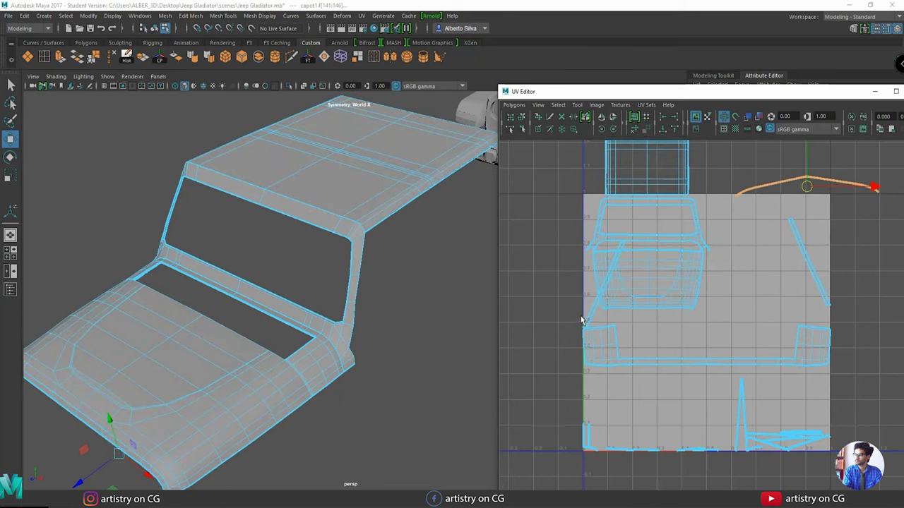
pyautogui.moveTo(718, 277); pyautogui.dragTo(882, 242)
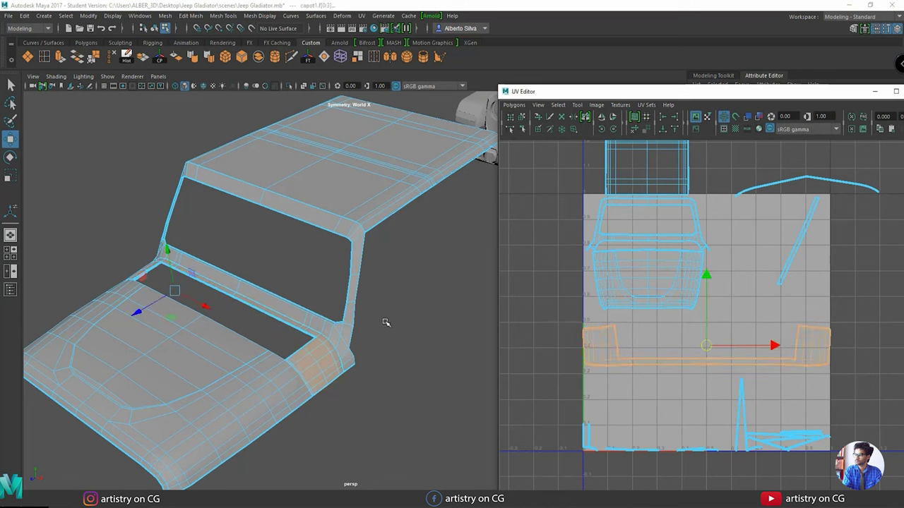
# Scale the cowl shell down to about the hood's width and centre it directly below the hood shell.
pyautogui.press('r')
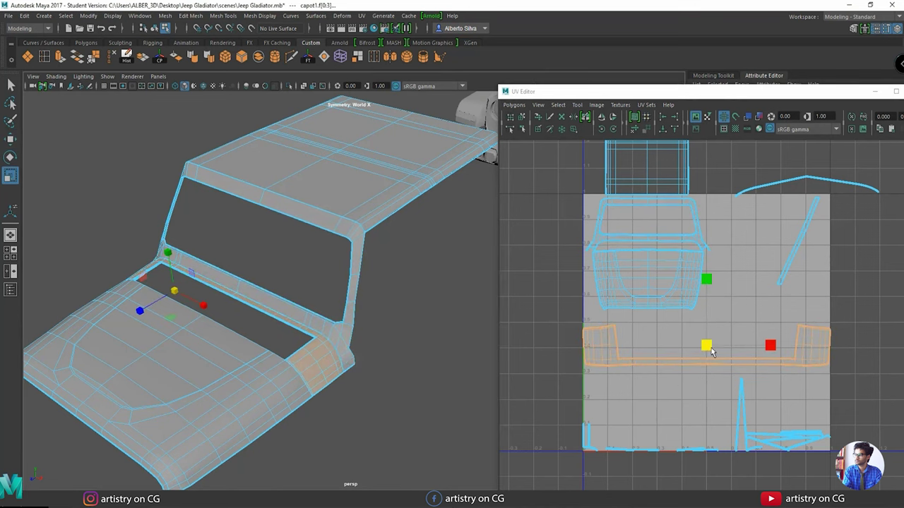
pyautogui.moveTo(712, 352); pyautogui.dragTo(648, 323)
pyautogui.press('w')
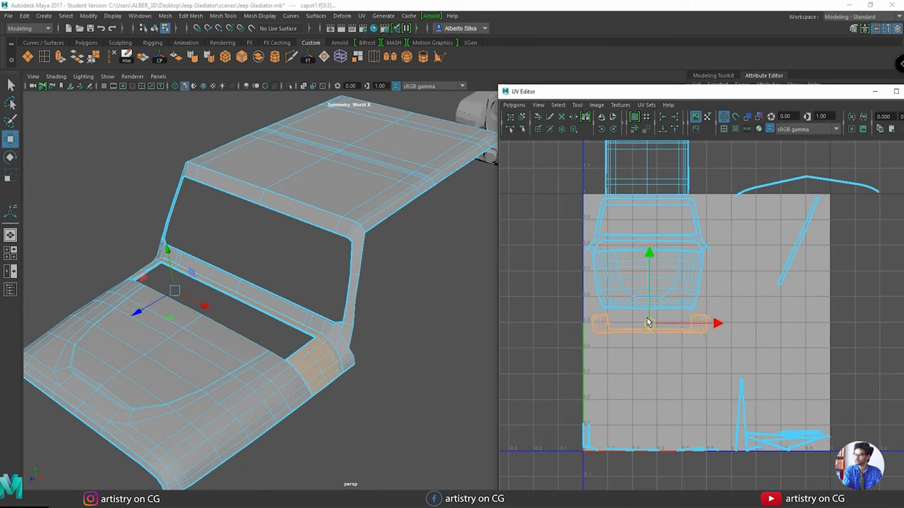
pyautogui.press('e')
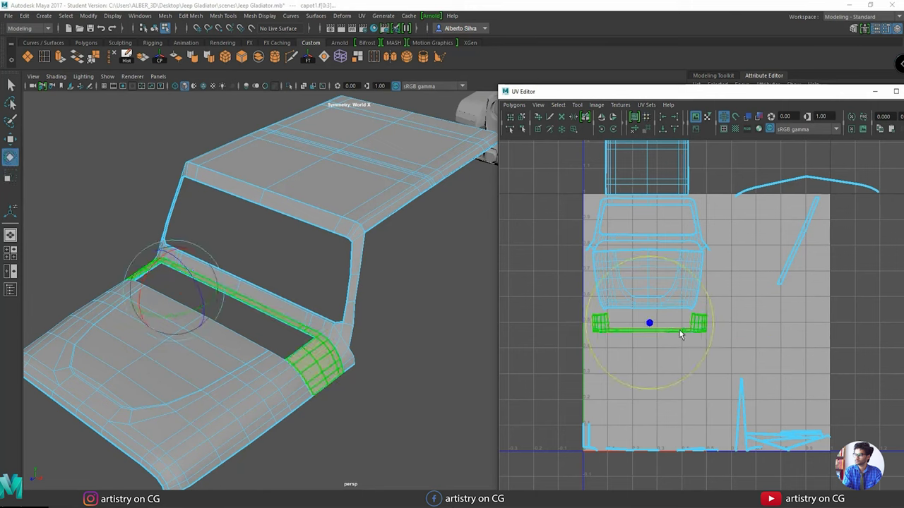
pyautogui.press('r')
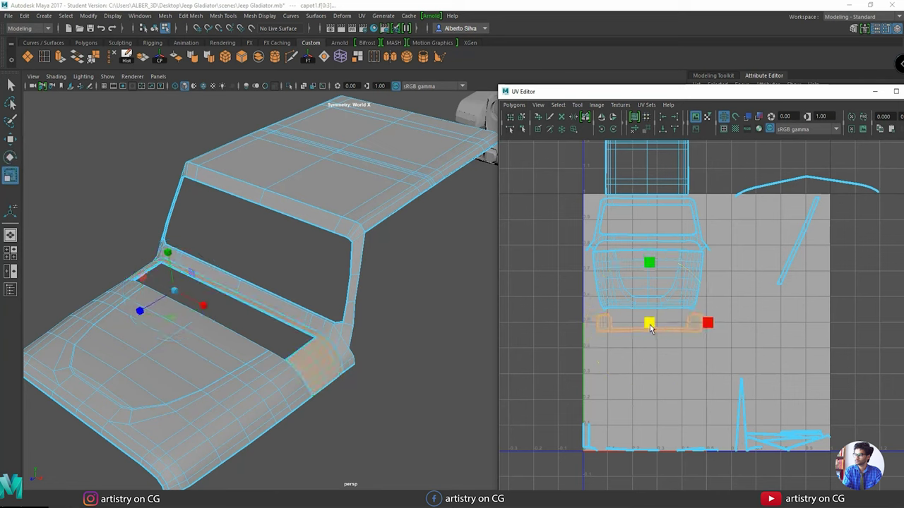
# Select the roof, windshield frame, hood and cowl shells together, scale them down and fit them inside the UV square.
pyautogui.press('w')
pyautogui.moveTo(702, 355); pyautogui.dragTo(616, 186)
pyautogui.moveTo(647, 216); pyautogui.dragTo(633, 285)
pyautogui.press('r')
pyautogui.press('w')
pyautogui.scroll(-1, 676, 356)
pyautogui.keyDown('alt'); pyautogui.moveTo(676, 356); pyautogui.dragTo(654, 355, button='middle'); pyautogui.keyUp('alt')
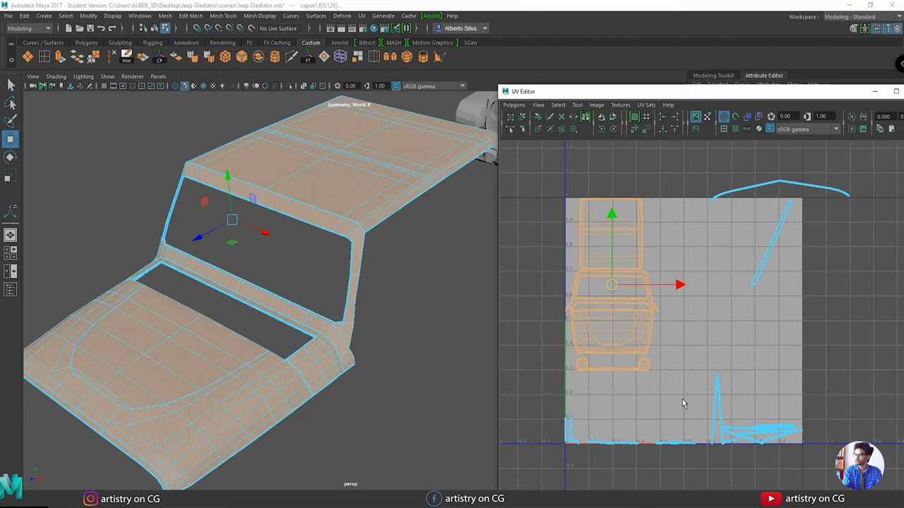
# Move the narrow V-shaped shell to the right edge of the UV square and shift the two slanted strips.
pyautogui.click(717, 409)
pyautogui.keyDown('alt'); pyautogui.moveTo(794, 387); pyautogui.dragTo(759, 448, button='middle'); pyautogui.keyUp('alt')
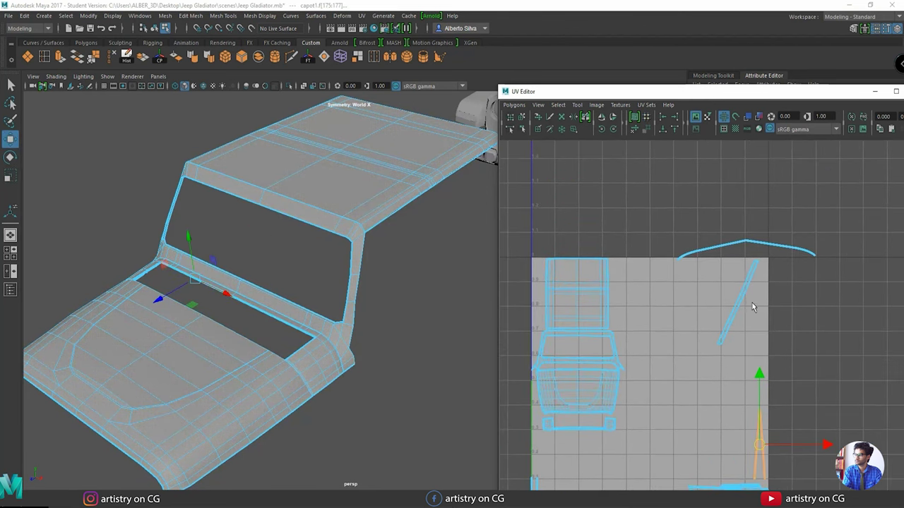
pyautogui.moveTo(753, 333); pyautogui.dragTo(749, 331)
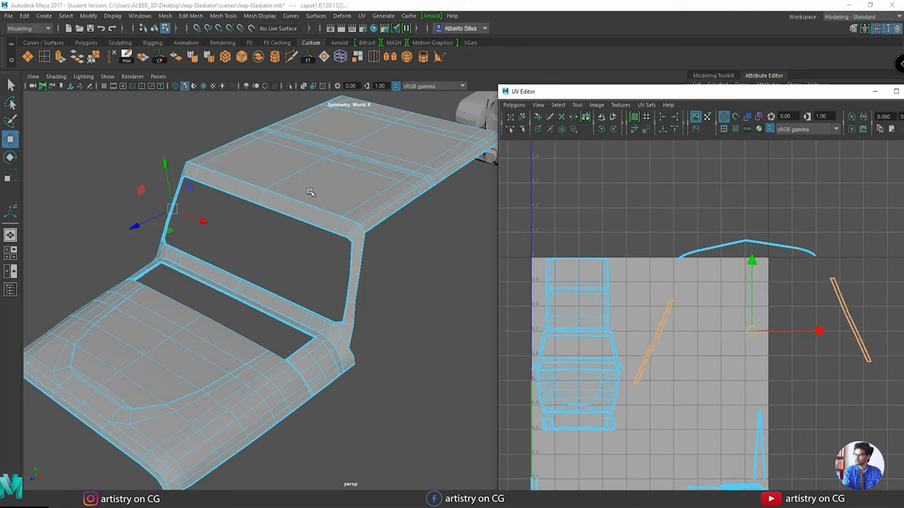
# Turn symmetry off in the Move tool's settings.
pyautogui.doubleClick(10, 139)
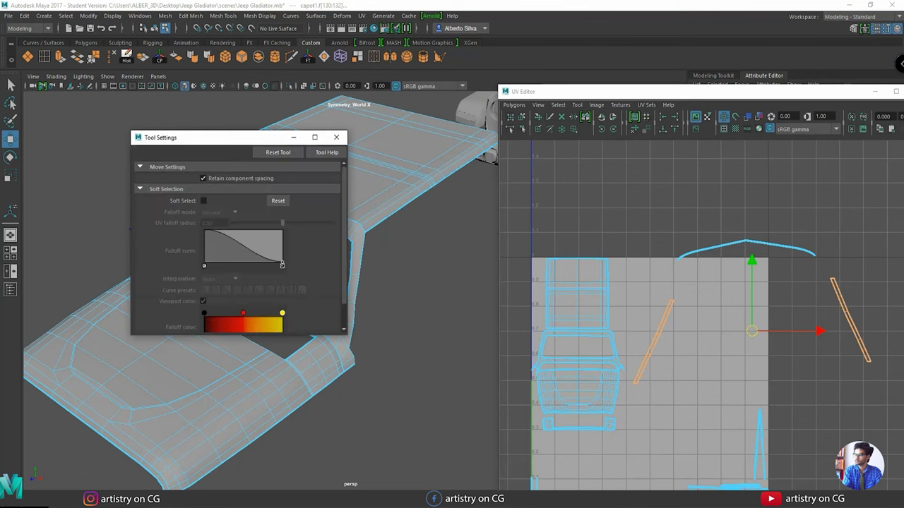
pyautogui.scroll(-2, 164, 214)
pyautogui.scroll(2, 168, 235)
pyautogui.moveTo(666, 324); pyautogui.dragTo(606, 308, button='right')
pyautogui.moveTo(281, 360); pyautogui.dragTo(332, 223, button='right')
pyautogui.click(204, 243)
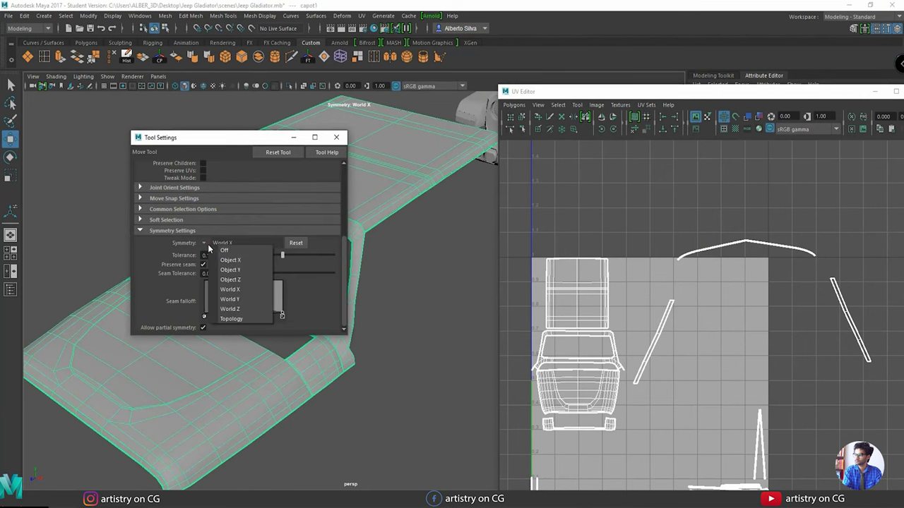
pyautogui.click(226, 250)
pyautogui.click(336, 137)
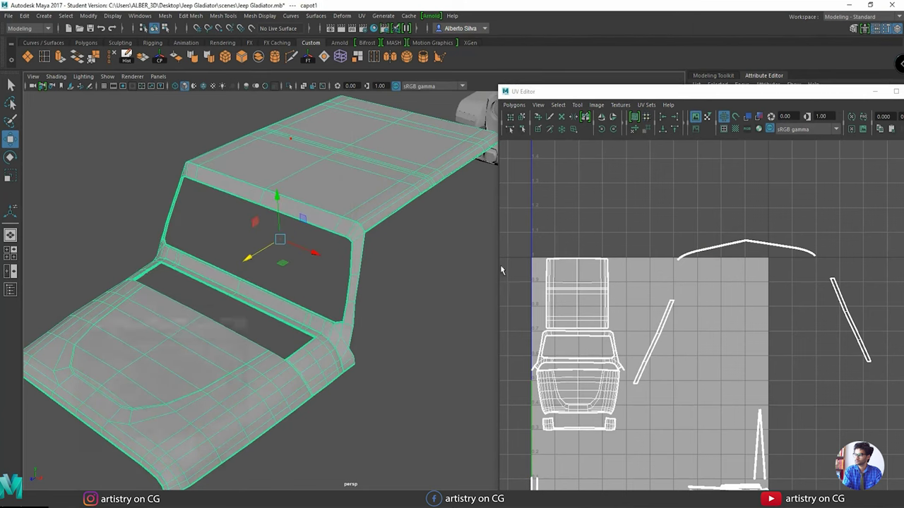
# Rotate the two slanted strips upright and place them side by side in the right half of the UV square.
pyautogui.moveTo(668, 313); pyautogui.dragTo(641, 302, button='right')
pyautogui.keyDown('alt'); pyautogui.moveTo(687, 324); pyautogui.dragTo(666, 270, button='middle'); pyautogui.keyUp('alt')
pyautogui.click(635, 281)
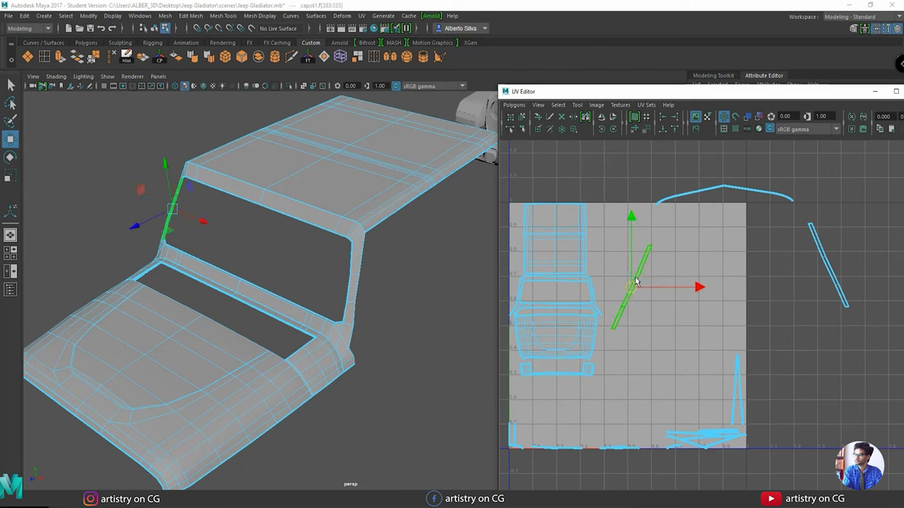
pyautogui.press('e')
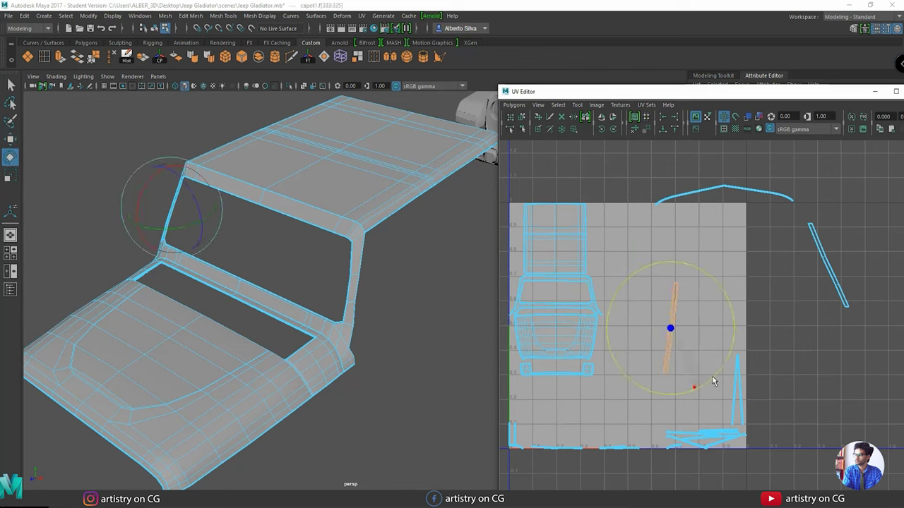
pyautogui.click(853, 299)
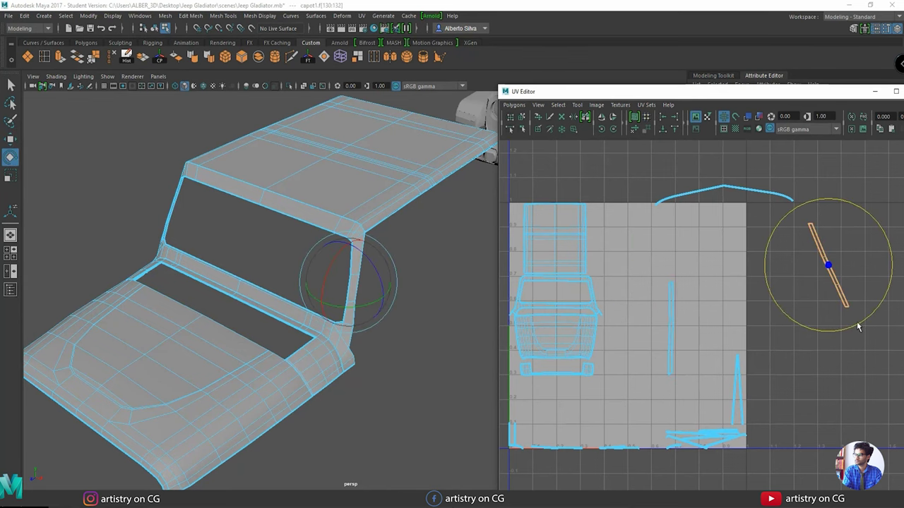
pyautogui.moveTo(857, 325); pyautogui.dragTo(835, 346)
pyautogui.press('w')
pyautogui.moveTo(829, 266); pyautogui.dragTo(679, 331)
# Place the V-shaped shell beside the upright strips and the short strips from the lower left corner just below them.
pyautogui.click(733, 390)
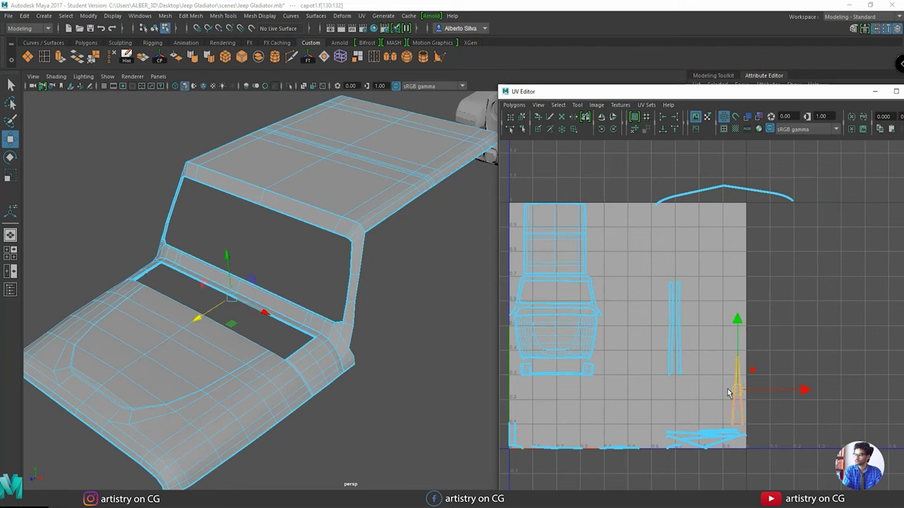
pyautogui.moveTo(730, 393); pyautogui.dragTo(689, 338)
pyautogui.moveTo(695, 462); pyautogui.dragTo(694, 453)
pyautogui.click(511, 434)
pyautogui.moveTo(510, 434); pyautogui.dragTo(675, 391)
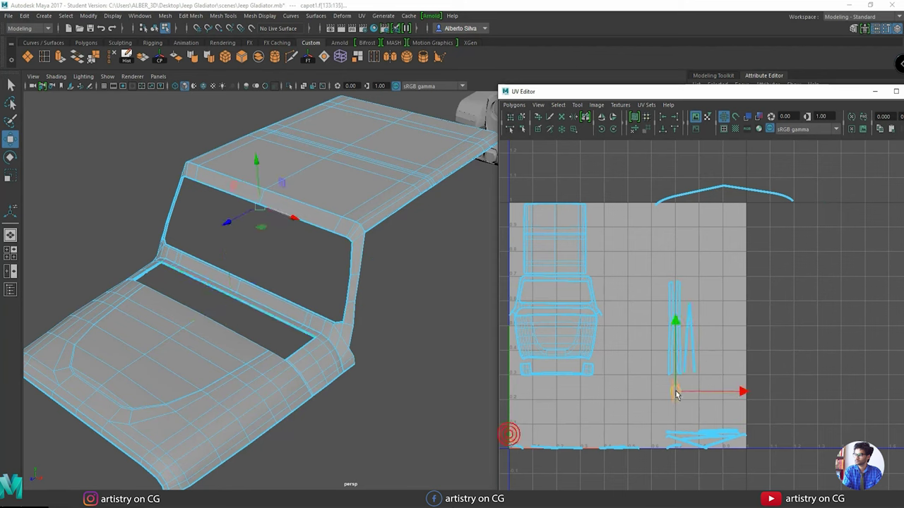
# Scale the upright strips and V-shaped shell down to roughly the short strips' height and line them all up in one row.
pyautogui.moveTo(694, 344); pyautogui.dragTo(667, 368)
pyautogui.press('r')
pyautogui.moveTo(682, 327); pyautogui.dragTo(701, 355)
pyautogui.press('w')
pyautogui.keyDown('alt'); pyautogui.moveTo(551, 389); pyautogui.dragTo(597, 389, button='right'); pyautogui.keyUp('alt')
pyautogui.keyDown('alt'); pyautogui.moveTo(598, 389); pyautogui.dragTo(610, 294, button='middle'); pyautogui.keyUp('alt')
pyautogui.press('r')
pyautogui.moveTo(711, 311); pyautogui.dragTo(694, 315)
pyautogui.press('w')
pyautogui.moveTo(711, 311); pyautogui.dragTo(713, 324)
pyautogui.keyDown('shift'); pyautogui.moveTo(721, 314); pyautogui.dragTo(749, 342); pyautogui.keyUp('shift')
# Move the two short curved strips from the bottom edge's left end to the right part of the UV layout.
pyautogui.keyDown('alt'); pyautogui.moveTo(779, 369); pyautogui.dragTo(538, 415, button='right'); pyautogui.keyUp('alt')
pyautogui.keyDown('alt'); pyautogui.moveTo(538, 416); pyautogui.dragTo(648, 373, button='middle'); pyautogui.keyUp('alt')
pyautogui.click(599, 377)
pyautogui.keyDown('alt'); pyautogui.moveTo(561, 391); pyautogui.dragTo(692, 440, button='right'); pyautogui.keyUp('alt')
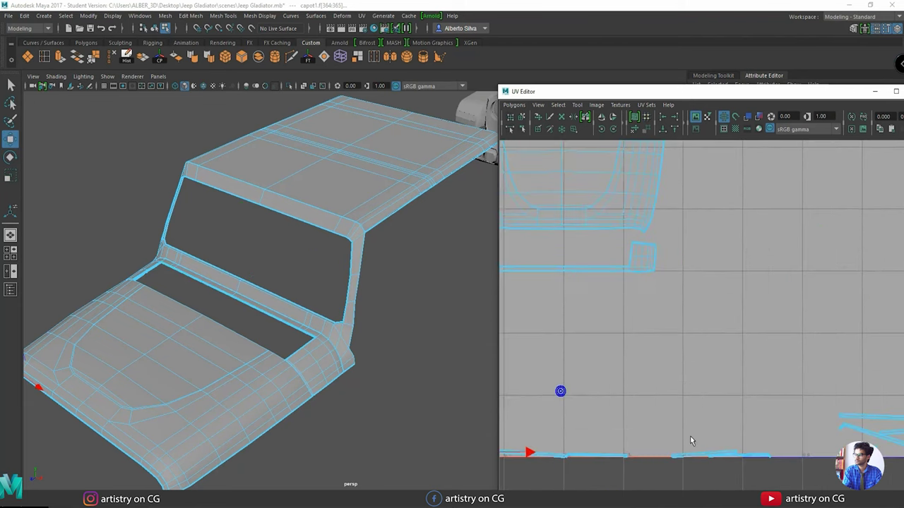
pyautogui.keyDown('alt'); pyautogui.moveTo(522, 439); pyautogui.dragTo(687, 365, button='middle'); pyautogui.keyUp('alt')
pyautogui.moveTo(631, 380); pyautogui.dragTo(772, 361)
pyautogui.keyDown('alt'); pyautogui.moveTo(791, 357); pyautogui.dragTo(545, 367, button='middle'); pyautogui.keyUp('alt')
pyautogui.moveTo(526, 370); pyautogui.dragTo(779, 411)
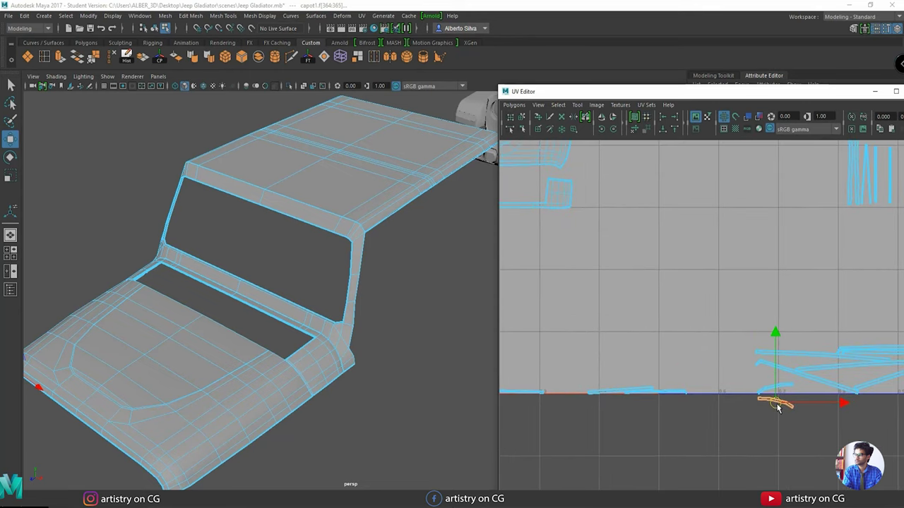
# Rotate the two short curved strips upright and parallel, place them at the end of the strip row and select the whole row.
pyautogui.press('r')
pyautogui.press('e')
pyautogui.moveTo(840, 408); pyautogui.dragTo(768, 467)
pyautogui.press('w')
pyautogui.moveTo(781, 399); pyautogui.dragTo(826, 286)
pyautogui.keyDown('alt'); pyautogui.moveTo(826, 285); pyautogui.dragTo(663, 377, button='middle'); pyautogui.keyUp('alt')
pyautogui.moveTo(663, 376); pyautogui.dragTo(751, 281)
pyautogui.press('e')
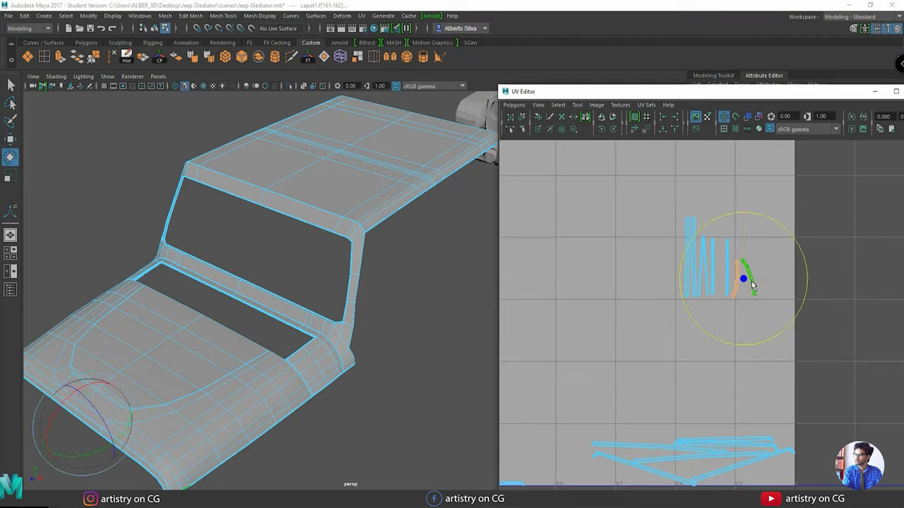
pyautogui.press('w')
pyautogui.press('e')
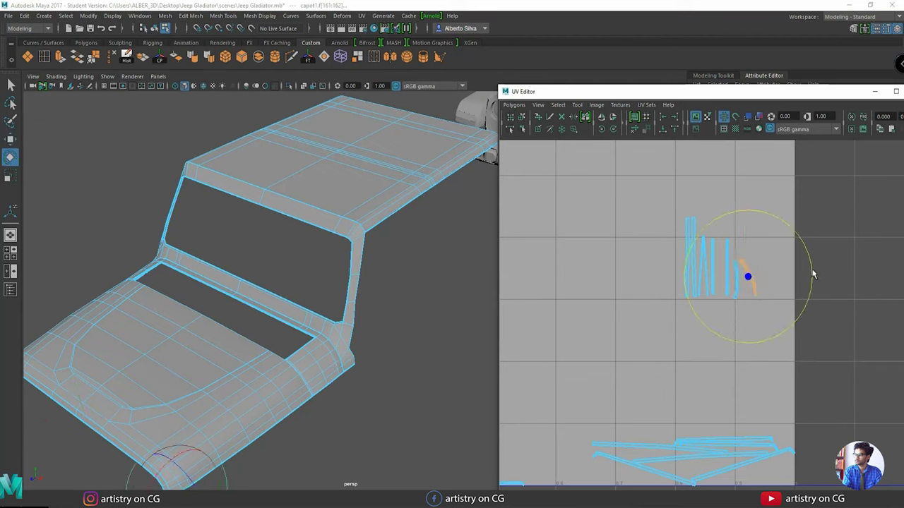
pyautogui.press('w')
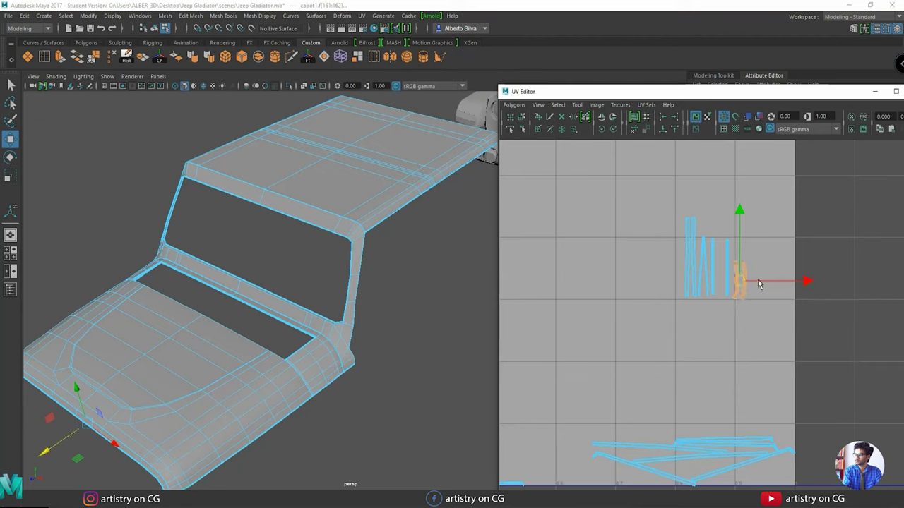
pyautogui.moveTo(749, 212); pyautogui.dragTo(675, 333)
# Move a pair of long hooked strips from the bottom edge to below the strip row and rotate it upright.
pyautogui.keyDown('alt'); pyautogui.moveTo(716, 379); pyautogui.dragTo(727, 278, button='middle'); pyautogui.keyUp('alt')
pyautogui.keyDown('alt'); pyautogui.moveTo(726, 278); pyautogui.dragTo(718, 302, button='right'); pyautogui.keyUp('alt')
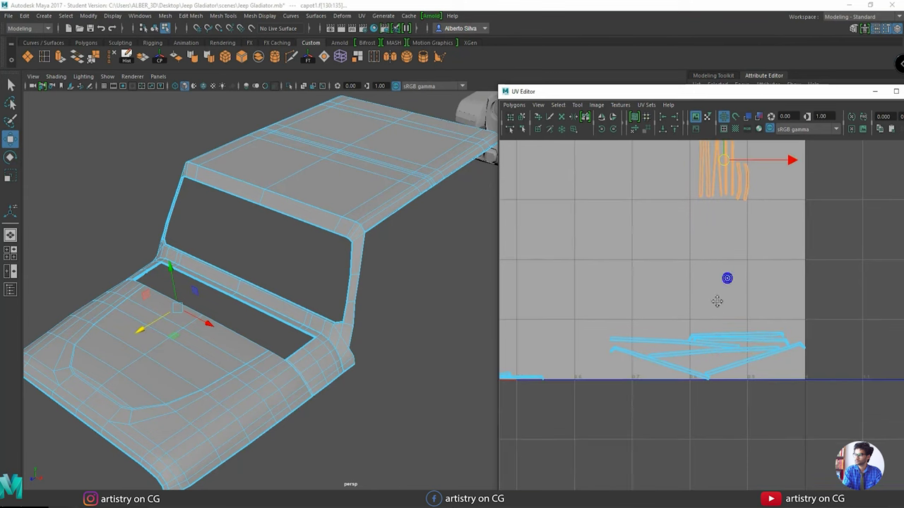
pyautogui.click(737, 338)
pyautogui.keyDown('alt'); pyautogui.moveTo(766, 329); pyautogui.dragTo(742, 362, button='middle'); pyautogui.keyUp('alt')
pyautogui.moveTo(714, 375); pyautogui.dragTo(696, 292)
pyautogui.click(613, 128)
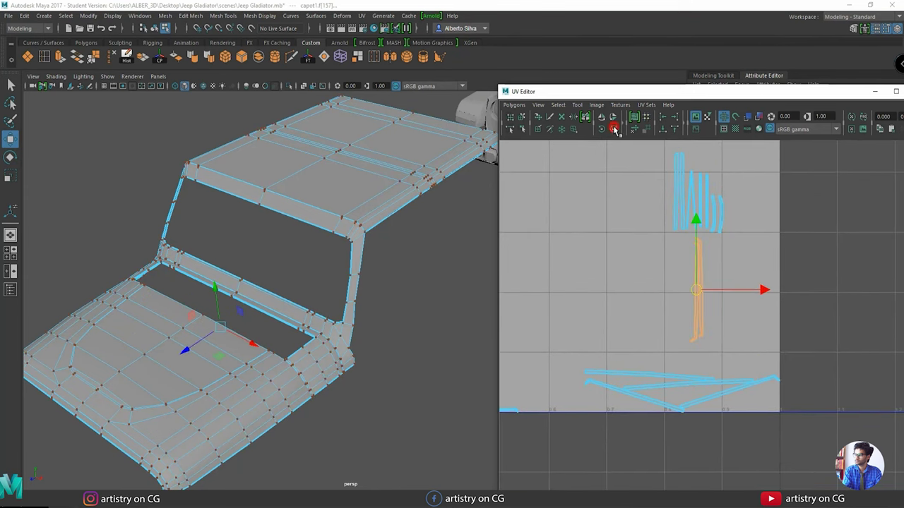
pyautogui.keyDown('alt'); pyautogui.moveTo(702, 300); pyautogui.dragTo(692, 340, button='middle'); pyautogui.keyUp('alt')
pyautogui.moveTo(690, 327); pyautogui.dragTo(698, 317, button='right')
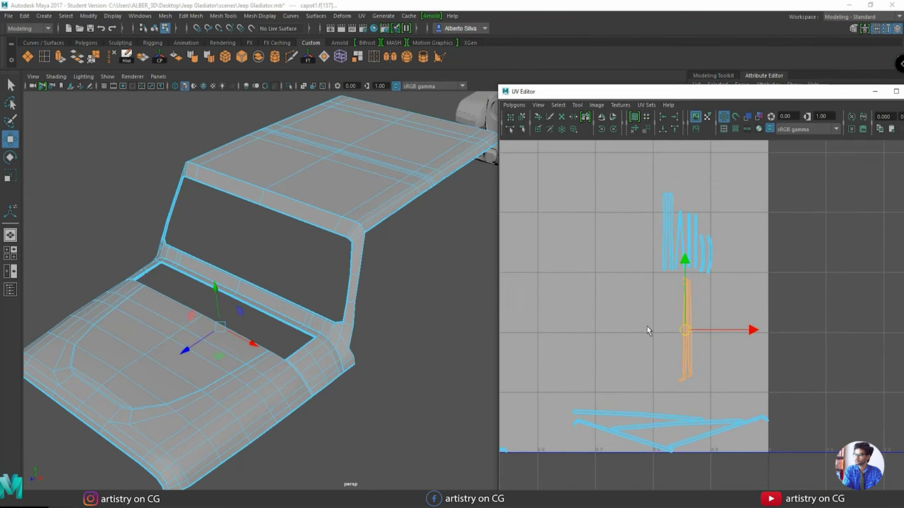
# Turn the hooked strip pair end for end and place it at the right end of the strip row.
pyautogui.rightClick(690, 352)
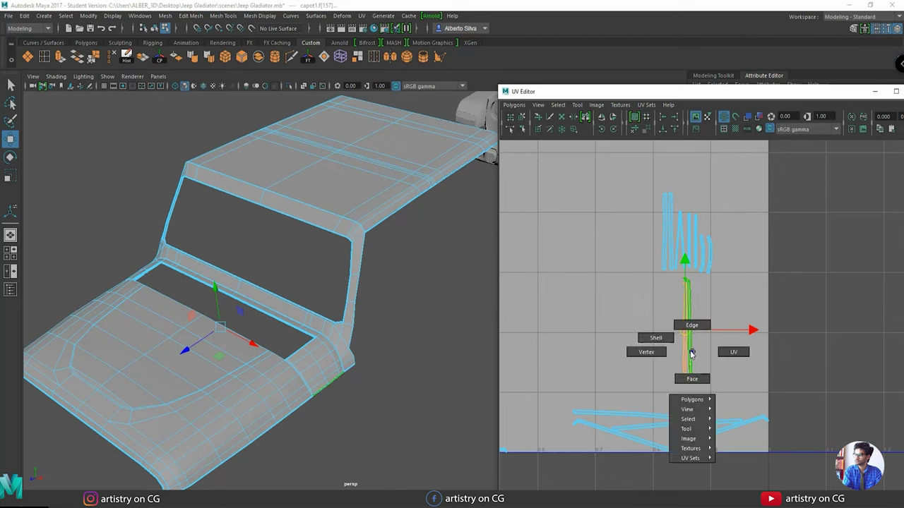
pyautogui.click(651, 339)
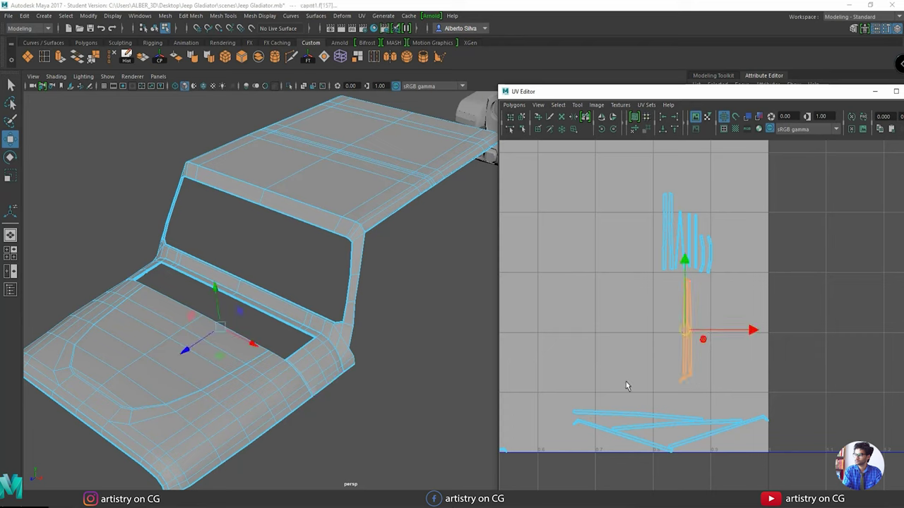
pyautogui.click(612, 130)
pyautogui.click(602, 132)
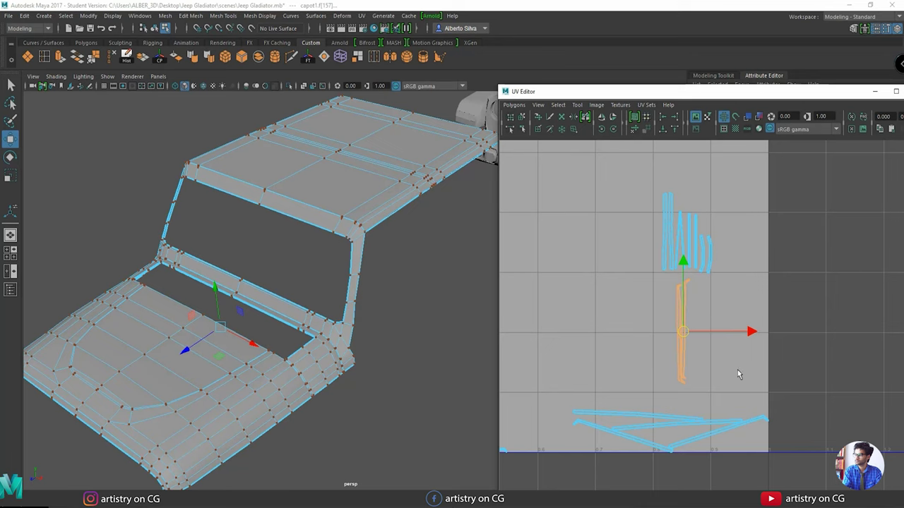
pyautogui.rightClick(680, 316)
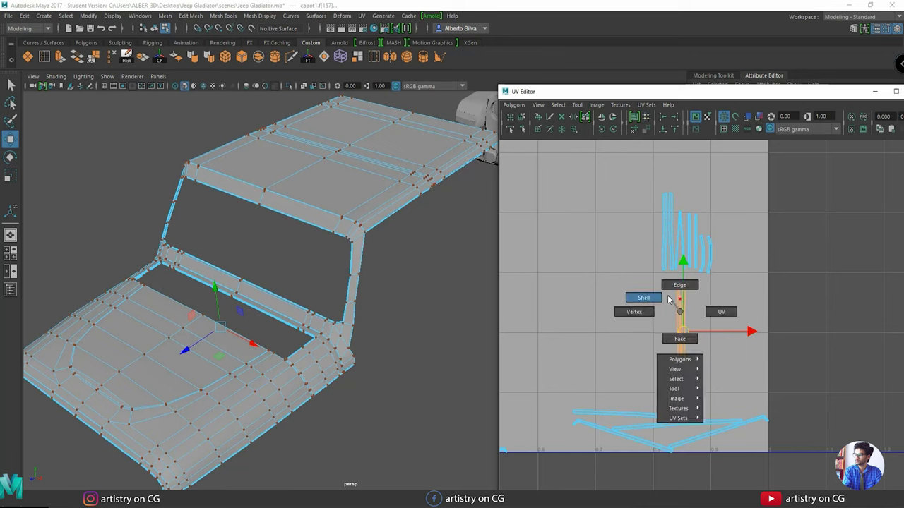
pyautogui.click(645, 297)
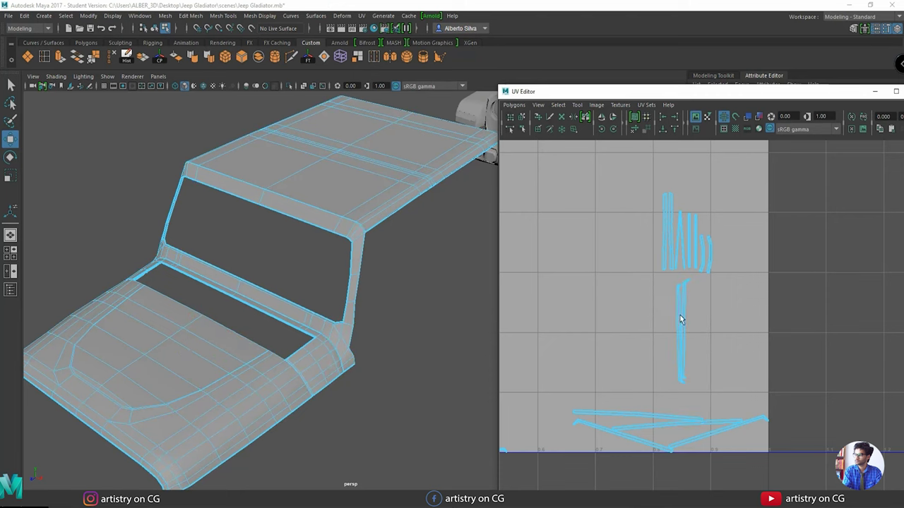
pyautogui.click(677, 344)
pyautogui.moveTo(702, 306); pyautogui.dragTo(720, 222)
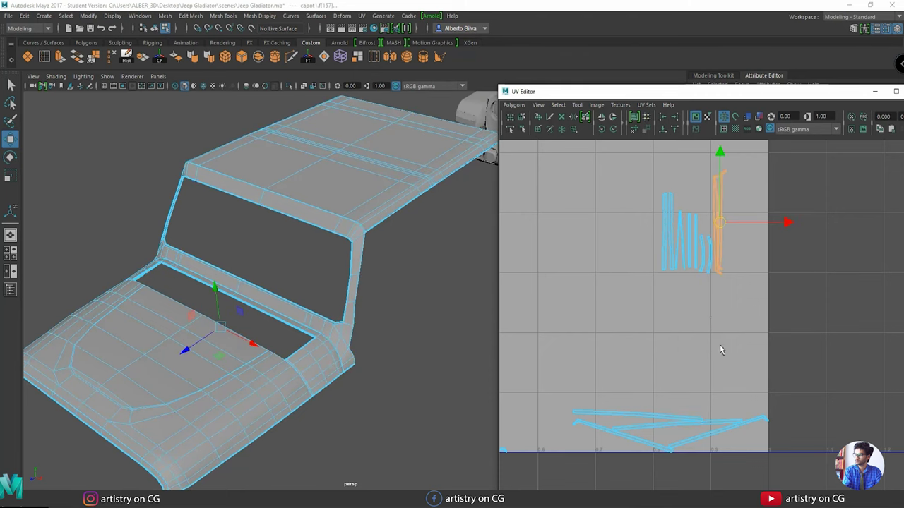
# Position the two long straight strips upright below the strip row.
pyautogui.scroll(-1, 720, 345)
pyautogui.keyDown('alt'); pyautogui.moveTo(720, 345); pyautogui.dragTo(742, 270, button='middle'); pyautogui.keyUp('alt')
pyautogui.moveTo(674, 332); pyautogui.dragTo(699, 256)
pyautogui.moveTo(730, 301); pyautogui.dragTo(689, 248)
pyautogui.moveTo(712, 279); pyautogui.dragTo(690, 264, button='right')
pyautogui.press('space')
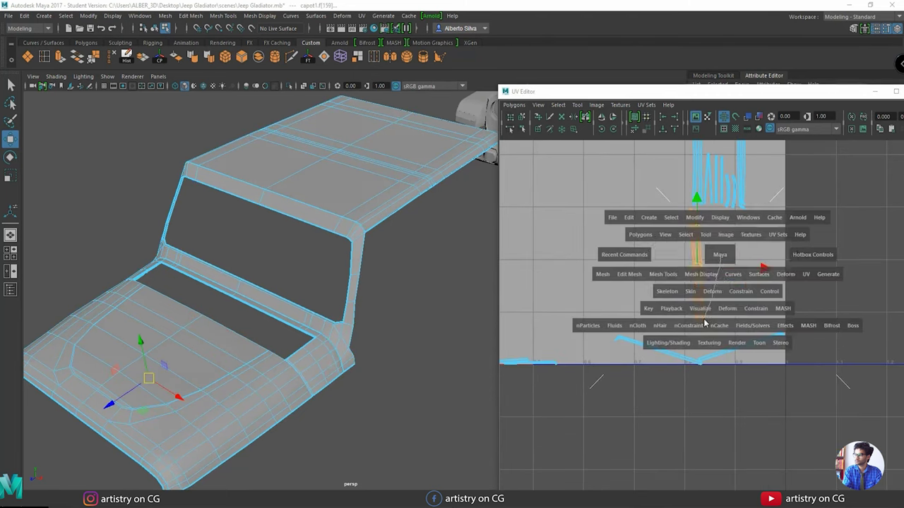
pyautogui.keyDown('alt'); pyautogui.moveTo(704, 323); pyautogui.dragTo(691, 406, button='middle'); pyautogui.keyUp('alt')
pyautogui.moveTo(687, 352); pyautogui.dragTo(714, 327)
pyautogui.scroll(-1, 671, 230)
# Rotate the remaining slanted hooked strips upright and line up the long strips with the strip row.
pyautogui.press('e')
pyautogui.moveTo(753, 367); pyautogui.dragTo(677, 379)
pyautogui.moveTo(810, 324)
pyautogui.mouseDown()
pyautogui.moveTo(770, 370)
pyautogui.moveTo(795, 318)
pyautogui.mouseUp()
pyautogui.press('w')
pyautogui.moveTo(743, 356); pyautogui.dragTo(701, 339)
pyautogui.keyDown('alt'); pyautogui.moveTo(715, 323); pyautogui.dragTo(682, 384, button='middle'); pyautogui.keyUp('alt')
pyautogui.moveTo(682, 383); pyautogui.dragTo(737, 259)
# Rotate the remaining short strips from the bottom edge upright and place them at the left end of the strip row.
pyautogui.scroll(-1, 738, 258)
pyautogui.moveTo(732, 298); pyautogui.dragTo(539, 393)
pyautogui.click(613, 130)
pyautogui.moveTo(750, 345); pyautogui.dragTo(756, 161)
pyautogui.scroll(2, 736, 299)
pyautogui.click(749, 264)
pyautogui.keyDown('alt'); pyautogui.moveTo(757, 161); pyautogui.dragTo(711, 260, button='middle'); pyautogui.keyUp('alt')
pyautogui.keyDown('shift'); pyautogui.click(694, 260); pyautogui.keyUp('shift')
pyautogui.moveTo(705, 259); pyautogui.dragTo(777, 262)
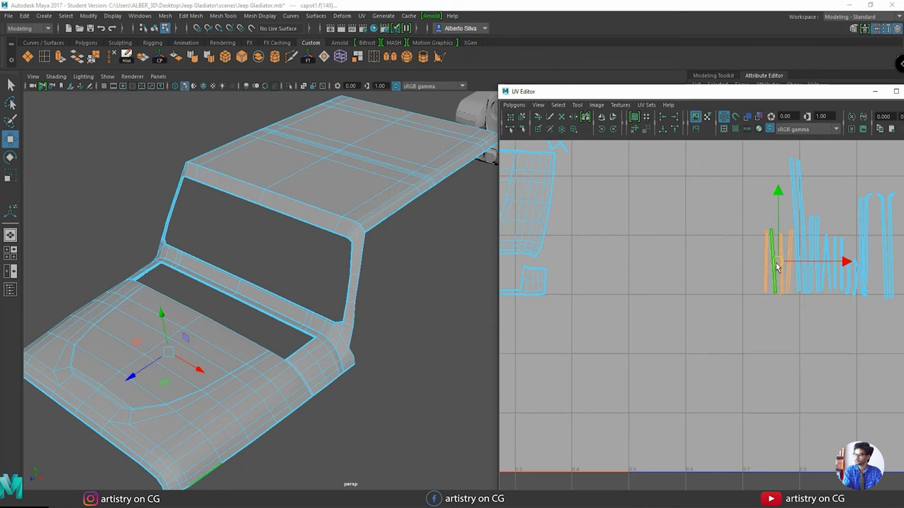
# Move the complete group of strips below the main shell column and bring the long curved strip down into the UV square.
pyautogui.scroll(-4, 776, 262)
pyautogui.moveTo(812, 233); pyautogui.dragTo(727, 321)
pyautogui.moveTo(767, 277); pyautogui.dragTo(563, 364)
pyautogui.press('r')
pyautogui.keyDown('alt'); pyautogui.moveTo(712, 282); pyautogui.dragTo(715, 351, button='middle'); pyautogui.keyUp('alt')
pyautogui.moveTo(741, 170); pyautogui.dragTo(743, 244)
# Examine the edges around the peak of the long curved strip's UV shell up close.
pyautogui.press('f')
pyautogui.scroll(3, 690, 278)
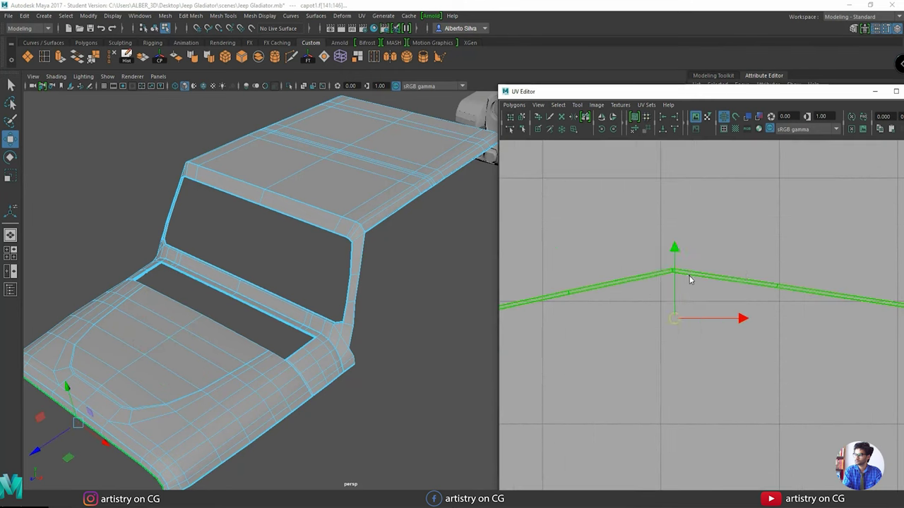
pyautogui.moveTo(689, 275); pyautogui.dragTo(687, 250, button='right')
pyautogui.keyDown('alt'); pyautogui.moveTo(663, 281); pyautogui.dragTo(900, 342, button='right'); pyautogui.keyUp('alt')
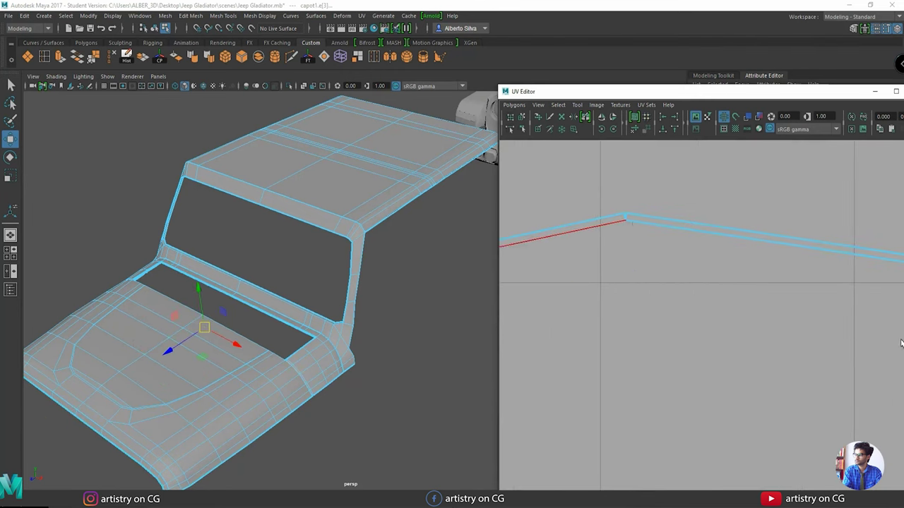
pyautogui.click(625, 218)
pyautogui.keyDown('alt'); pyautogui.moveTo(610, 221); pyautogui.dragTo(680, 220, button='right'); pyautogui.keyUp('alt')
pyautogui.keyDown('alt'); pyautogui.moveTo(682, 221); pyautogui.dragTo(688, 275, button='middle'); pyautogui.keyUp('alt')
pyautogui.keyDown('alt'); pyautogui.moveTo(573, 222); pyautogui.dragTo(647, 218, button='right'); pyautogui.keyUp('alt')
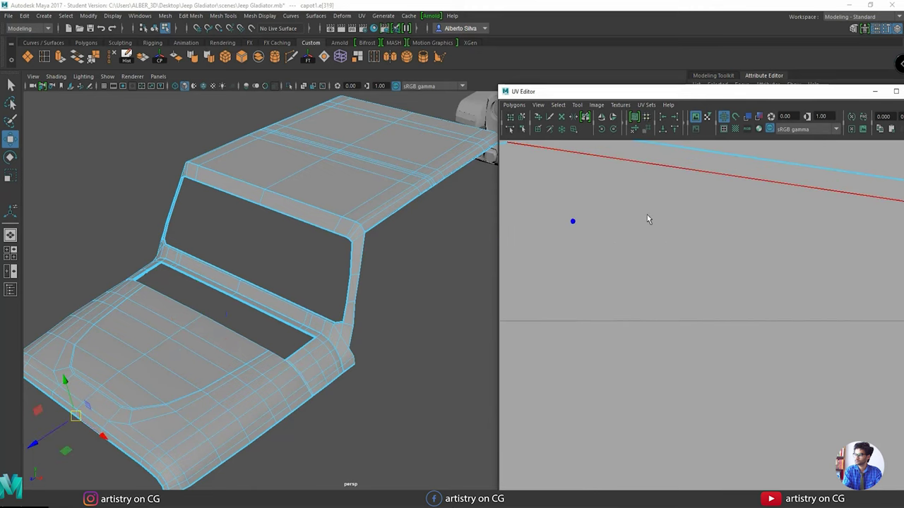
pyautogui.keyDown('alt'); pyautogui.moveTo(622, 212); pyautogui.dragTo(756, 345, button='middle'); pyautogui.keyUp('alt')
pyautogui.keyDown('alt'); pyautogui.moveTo(563, 276); pyautogui.dragTo(690, 310, button='right'); pyautogui.keyUp('alt')
pyautogui.keyDown('alt'); pyautogui.moveTo(690, 310); pyautogui.dragTo(628, 270, button='middle'); pyautogui.keyUp('alt')
# Merge the vertices at the middle of the thin strip along the hood's front edge.
pyautogui.keyDown('alt'); pyautogui.moveTo(347, 305); pyautogui.dragTo(296, 357); pyautogui.keyUp('alt')
pyautogui.press('f')
pyautogui.keyDown('alt'); pyautogui.moveTo(297, 357); pyautogui.dragTo(242, 331, button='right'); pyautogui.keyUp('alt')
pyautogui.keyDown('alt'); pyautogui.moveTo(242, 332); pyautogui.dragTo(333, 156); pyautogui.keyUp('alt')
pyautogui.moveTo(332, 156); pyautogui.dragTo(316, 144, button='right')
pyautogui.click(284, 147)
pyautogui.keyDown('alt'); pyautogui.moveTo(297, 116); pyautogui.dragTo(248, 279); pyautogui.keyUp('alt')
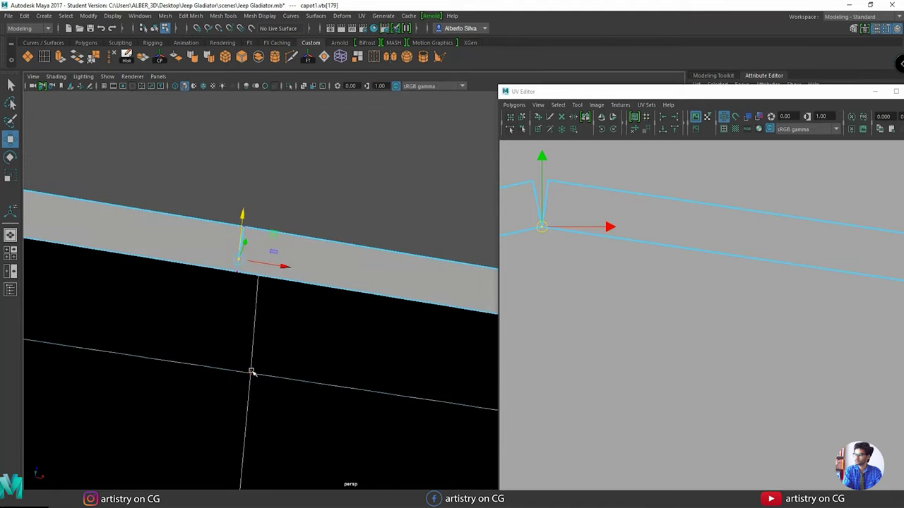
pyautogui.moveTo(238, 257)
pyautogui.mouseDown(button='right')
pyautogui.moveTo(216, 240)
pyautogui.moveTo(246, 266)
pyautogui.mouseUp(button='right')
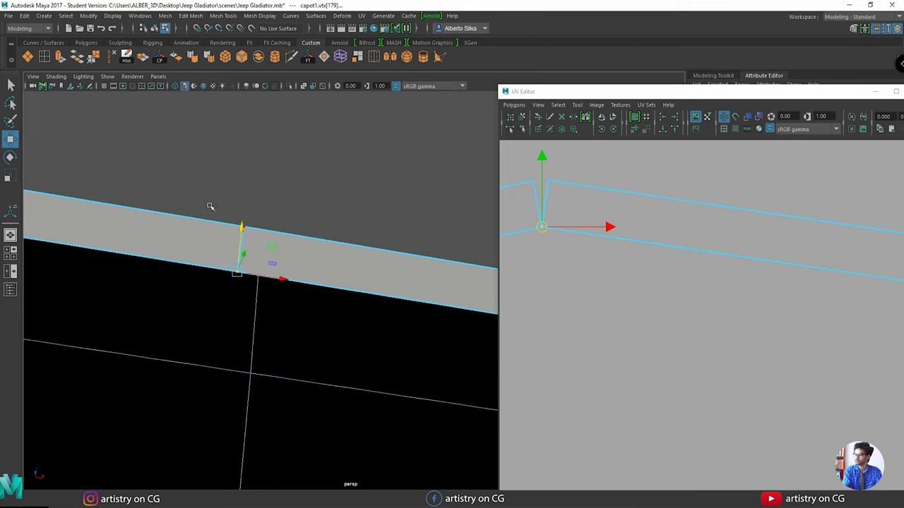
pyautogui.click(96, 60)
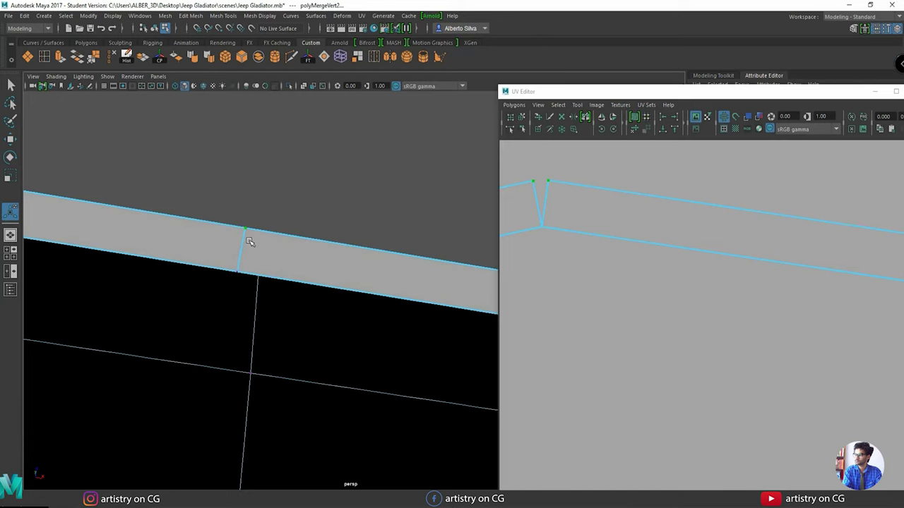
# Inspect the middle joint of the hood's front-edge strip from below and select the strip's whole UV shell.
pyautogui.keyDown('alt'); pyautogui.moveTo(268, 251); pyautogui.dragTo(236, 298); pyautogui.keyUp('alt')
pyautogui.keyDown('alt'); pyautogui.moveTo(235, 298); pyautogui.dragTo(275, 277, button='middle'); pyautogui.keyUp('alt')
pyautogui.keyDown('alt'); pyautogui.moveTo(255, 228); pyautogui.dragTo(319, 237); pyautogui.keyUp('alt')
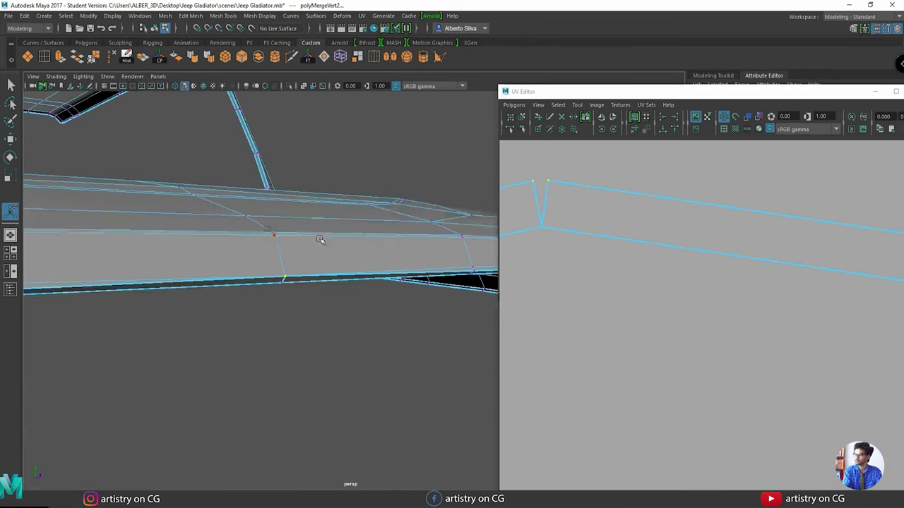
pyautogui.moveTo(319, 237); pyautogui.dragTo(375, 212, button='right')
pyautogui.rightClick(593, 240)
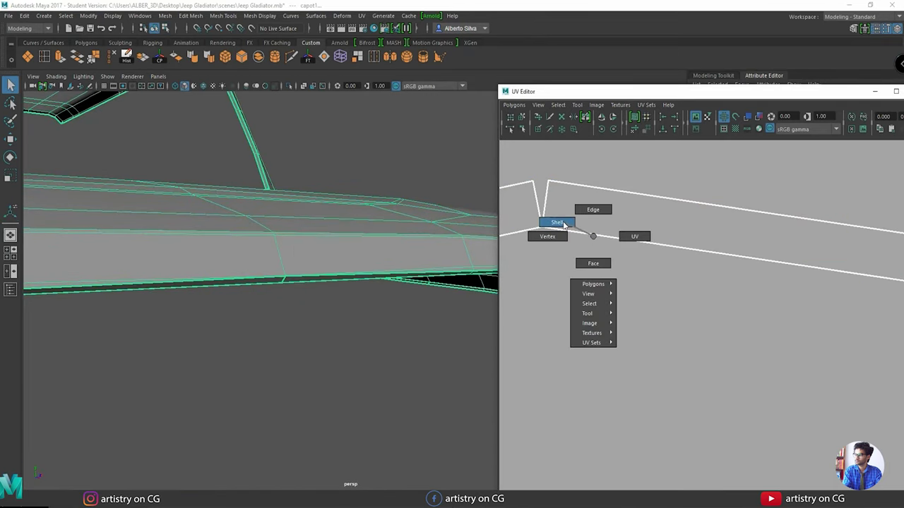
pyautogui.moveTo(564, 224); pyautogui.dragTo(561, 223, button='right')
pyautogui.click(621, 219)
pyautogui.keyDown('alt'); pyautogui.moveTo(613, 216); pyautogui.dragTo(667, 208, button='middle'); pyautogui.keyUp('alt')
pyautogui.keyDown('alt'); pyautogui.moveTo(246, 279); pyautogui.dragTo(247, 219); pyautogui.keyUp('alt')
pyautogui.click(246, 252)
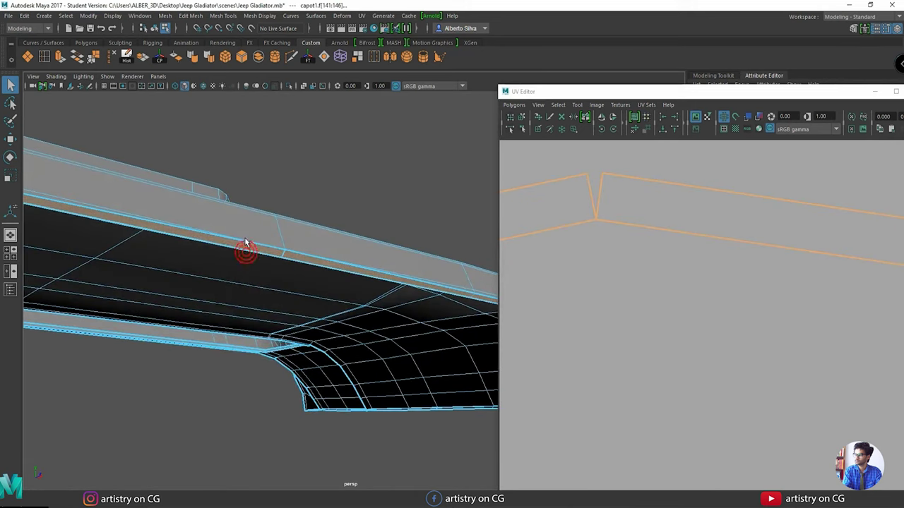
# Cut the UVs along the short crosswise edge at the middle of the hood's front-edge strip.
pyautogui.rightClick(249, 237)
pyautogui.click(244, 213)
pyautogui.click(283, 247)
pyautogui.press('w')
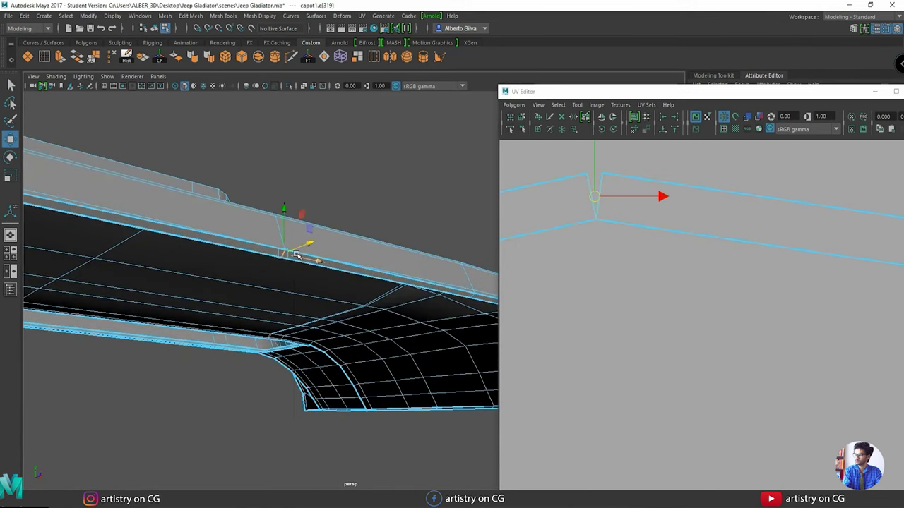
pyautogui.click(513, 106)
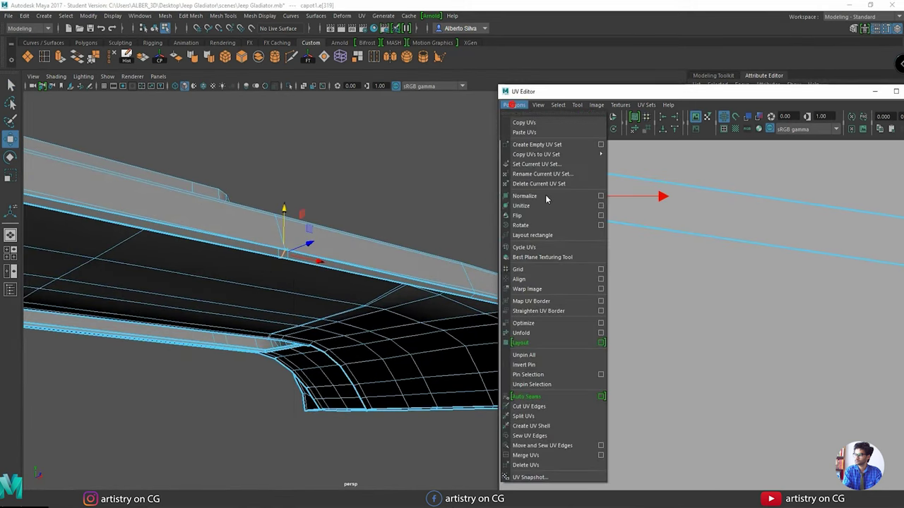
pyautogui.click(523, 407)
# Select one half of the cut strip as a separate shell and move it below the other half.
pyautogui.moveTo(686, 222); pyautogui.dragTo(651, 209, button='right')
pyautogui.click(700, 216)
pyautogui.keyDown('alt'); pyautogui.moveTo(756, 240); pyautogui.dragTo(519, 240, button='right'); pyautogui.keyUp('alt')
pyautogui.keyDown('alt'); pyautogui.moveTo(713, 287); pyautogui.dragTo(676, 301, button='right'); pyautogui.keyUp('alt')
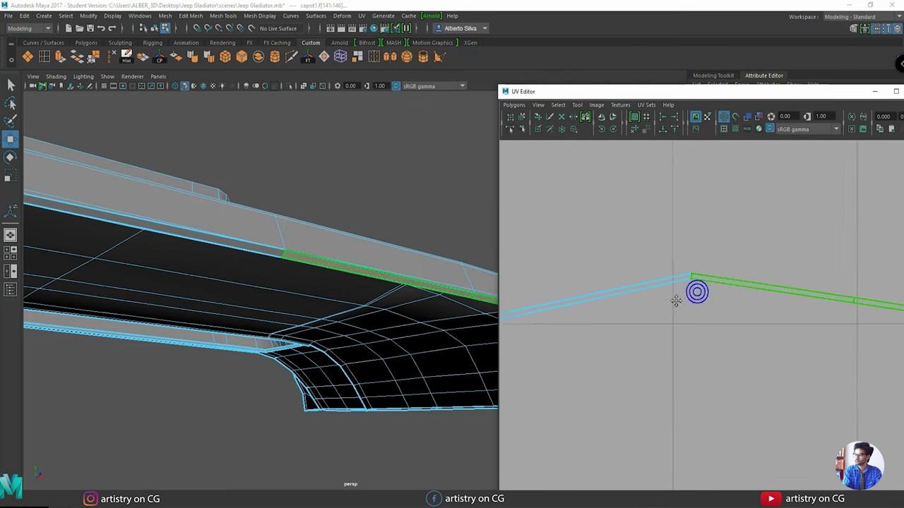
pyautogui.keyDown('alt'); pyautogui.moveTo(676, 301); pyautogui.dragTo(666, 263, button='middle'); pyautogui.keyUp('alt')
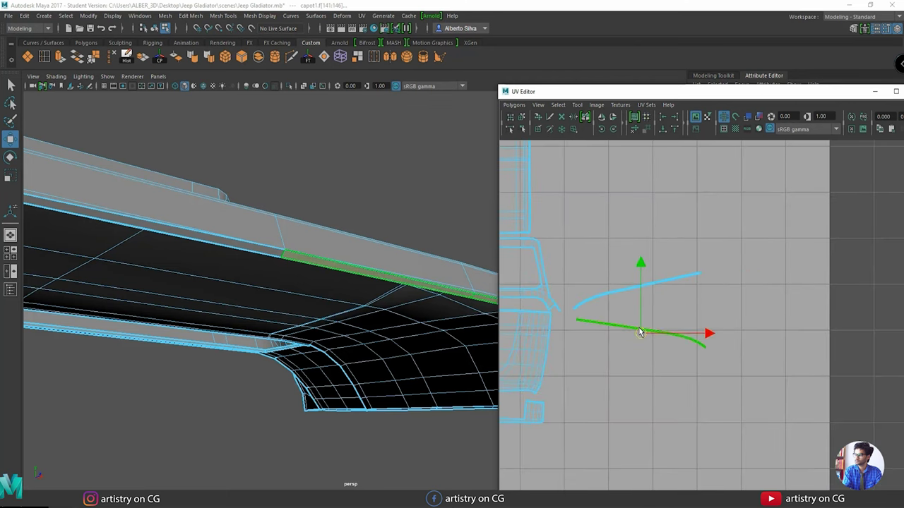
# Rotate both strip halves level, stack one close to the other and select both for scaling.
pyautogui.press('e')
pyautogui.moveTo(696, 365); pyautogui.dragTo(702, 359)
pyautogui.click(679, 278)
pyautogui.moveTo(704, 293); pyautogui.dragTo(704, 310)
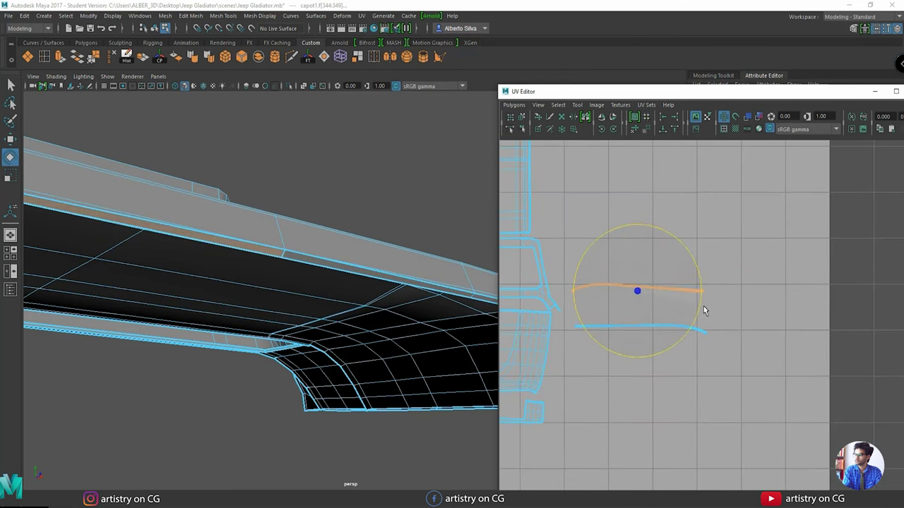
pyautogui.press('w')
pyautogui.moveTo(638, 290); pyautogui.dragTo(615, 333)
pyautogui.keyDown('shift'); pyautogui.click(635, 327); pyautogui.keyUp('shift')
pyautogui.press('r')
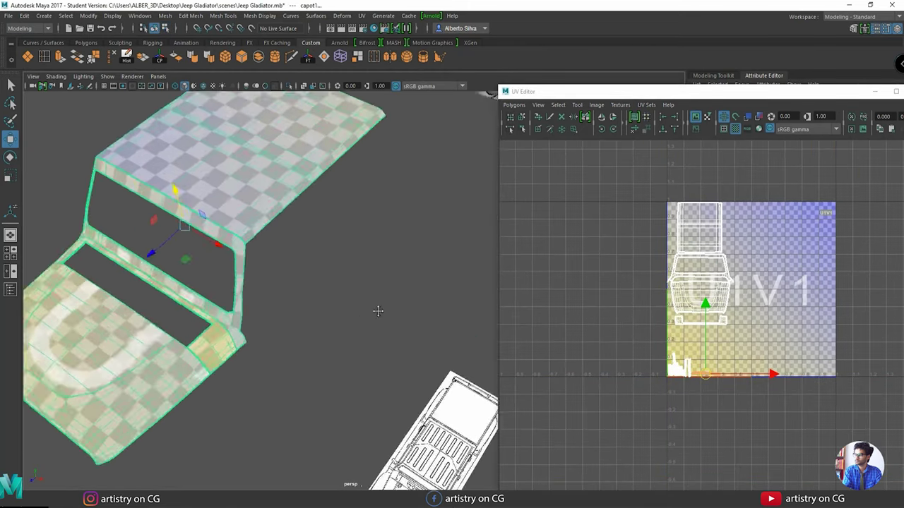
# Set the hood and roof piece's Translate Z to 0, putting it back on the Jeep.
pyautogui.keyDown('alt'); pyautogui.moveTo(378, 311); pyautogui.dragTo(334, 290, button='right'); pyautogui.keyUp('alt')
pyautogui.keyDown('alt'); pyautogui.moveTo(333, 291); pyautogui.dragTo(274, 273); pyautogui.keyUp('alt')
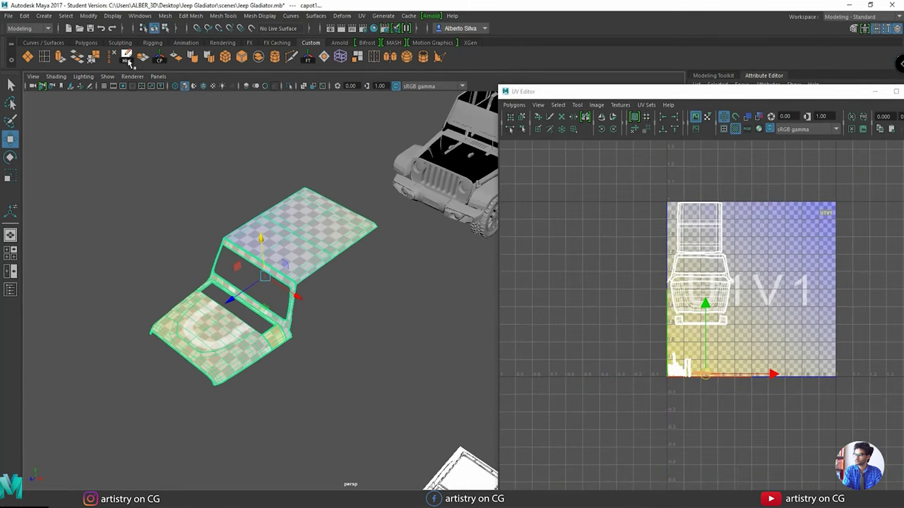
pyautogui.click(36, 492)
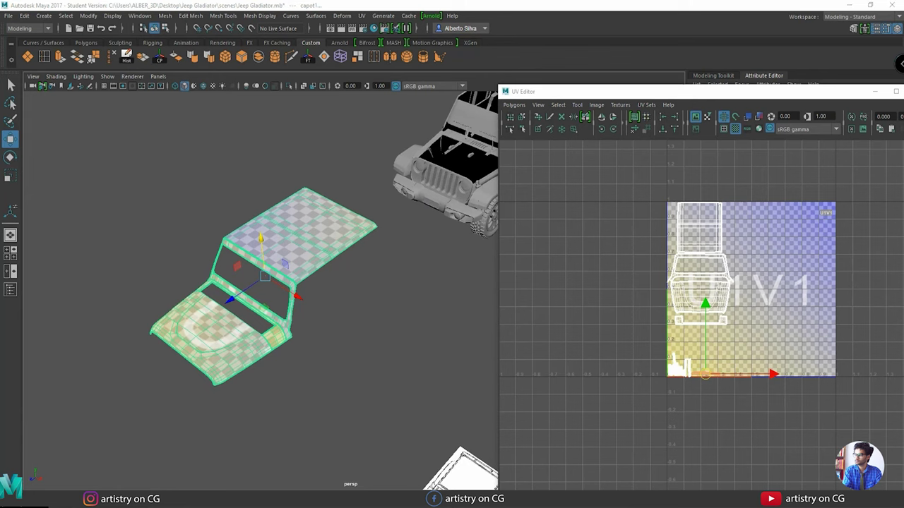
pyautogui.click(295, 138)
pyautogui.click(97, 506)
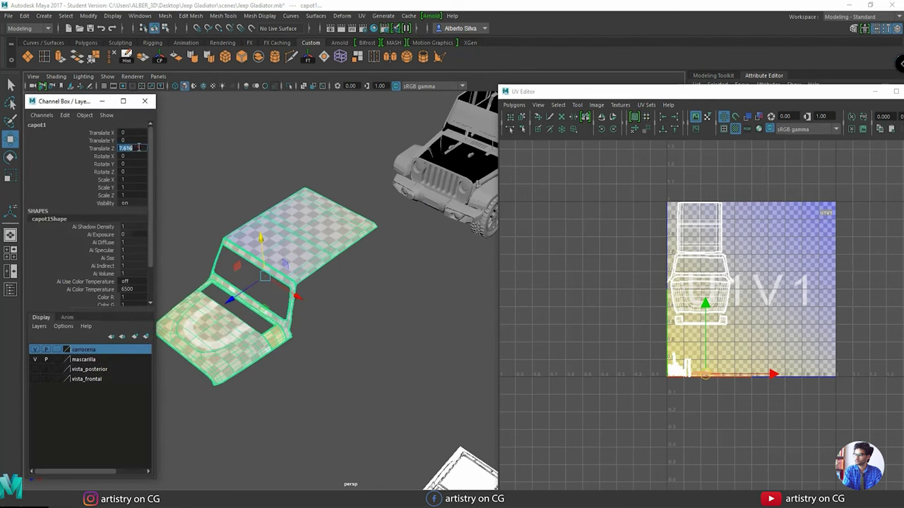
pyautogui.press('Return')
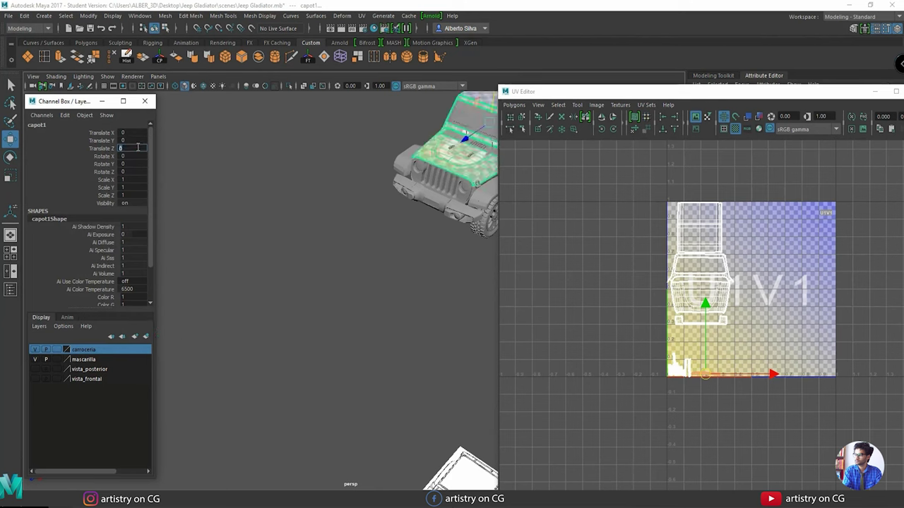
pyautogui.keyDown('alt'); pyautogui.moveTo(395, 242); pyautogui.dragTo(281, 324); pyautogui.keyUp('alt')
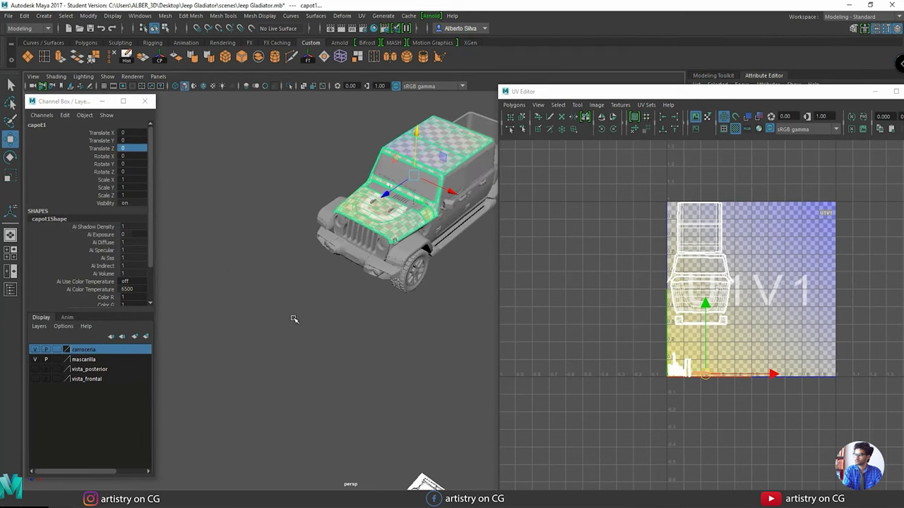
# Select the Jeep's chassis piece and move it out in front of the vehicle, to a Translate Z of about 8.5.
pyautogui.press('f')
pyautogui.keyDown('alt'); pyautogui.moveTo(345, 310); pyautogui.dragTo(431, 311); pyautogui.keyUp('alt')
pyautogui.click(341, 274)
pyautogui.scroll(-3, 341, 274)
pyautogui.scroll(-3, 303, 265)
pyautogui.scroll(4, 396, 314)
pyautogui.moveTo(332, 253); pyautogui.dragTo(296, 280)
pyautogui.keyDown('alt'); pyautogui.moveTo(296, 279); pyautogui.dragTo(352, 233, button='middle'); pyautogui.keyUp('alt')
pyautogui.moveTo(352, 233); pyautogui.dragTo(340, 242)
pyautogui.keyDown('alt'); pyautogui.moveTo(341, 260); pyautogui.dragTo(326, 286, button='middle'); pyautogui.keyUp('alt')
pyautogui.scroll(-3, 338, 266)
pyautogui.keyDown('alt'); pyautogui.moveTo(341, 265); pyautogui.dragTo(346, 261); pyautogui.keyUp('alt')
pyautogui.keyDown('alt'); pyautogui.moveTo(334, 324); pyautogui.dragTo(410, 276); pyautogui.keyUp('alt')
# Turn off the UV checker display, minimise the channel settings and view the deselected chassis from the side.
pyautogui.click(735, 129)
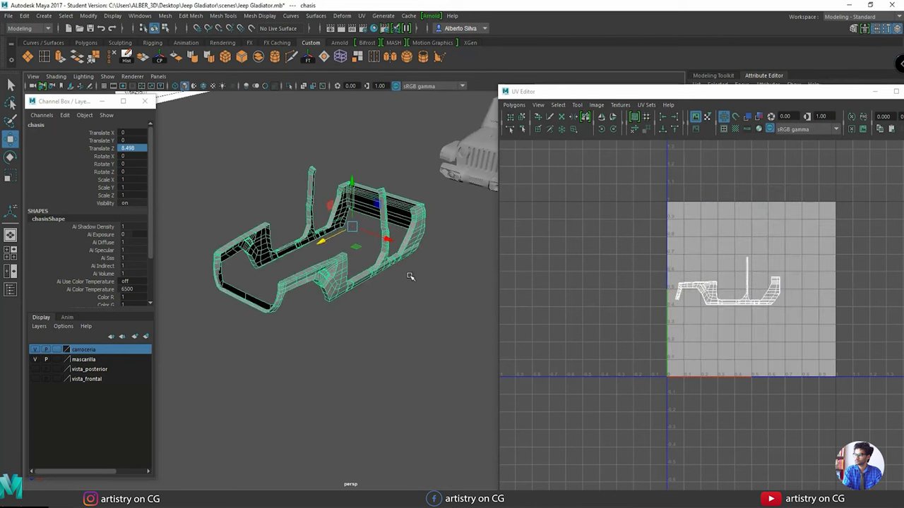
pyautogui.press('f')
pyautogui.click(103, 101)
pyautogui.keyDown('alt'); pyautogui.moveTo(197, 247); pyautogui.dragTo(268, 296); pyautogui.keyUp('alt')
pyautogui.scroll(3, 318, 310)
pyautogui.click(363, 329)
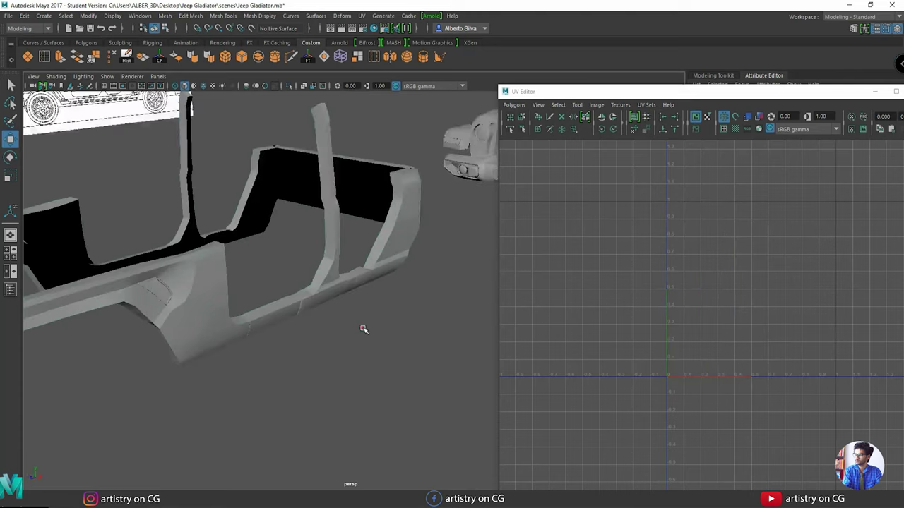
pyautogui.keyDown('alt'); pyautogui.moveTo(363, 329); pyautogui.dragTo(278, 331); pyautogui.keyUp('alt')
# Mark the chassis's front frame, fender, side sill with pillar, and rear panel in red on a temporary screen capture.
pyautogui.press('Print')
pyautogui.moveTo(45, 150); pyautogui.dragTo(449, 458)
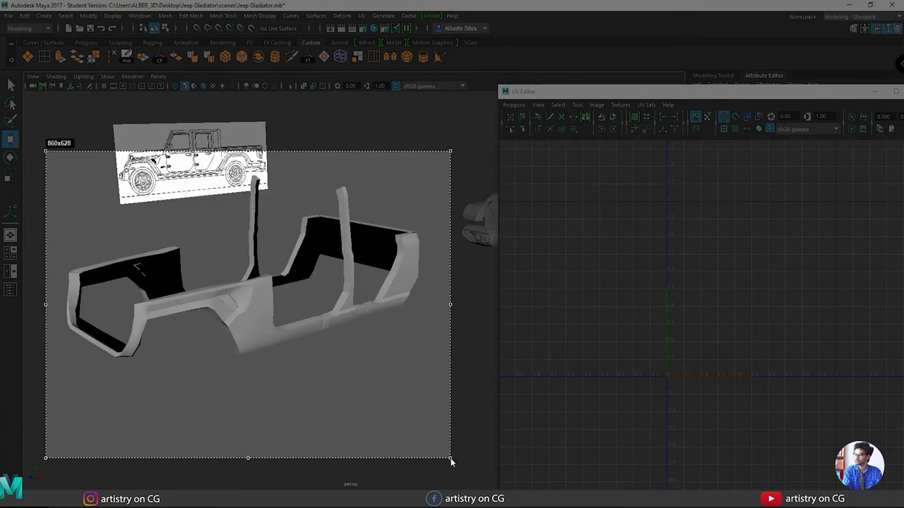
pyautogui.moveTo(166, 332); pyautogui.dragTo(124, 304)
pyautogui.moveTo(128, 380); pyautogui.dragTo(162, 330)
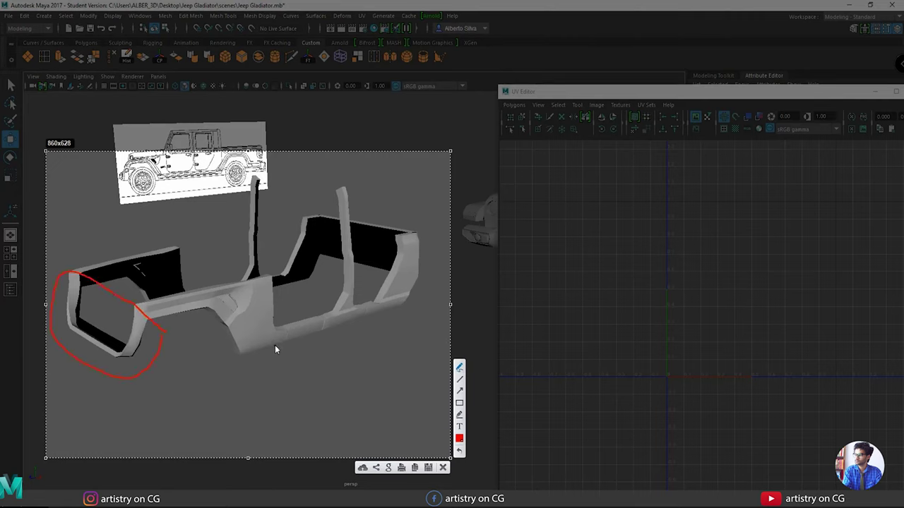
pyautogui.moveTo(281, 320); pyautogui.dragTo(285, 323)
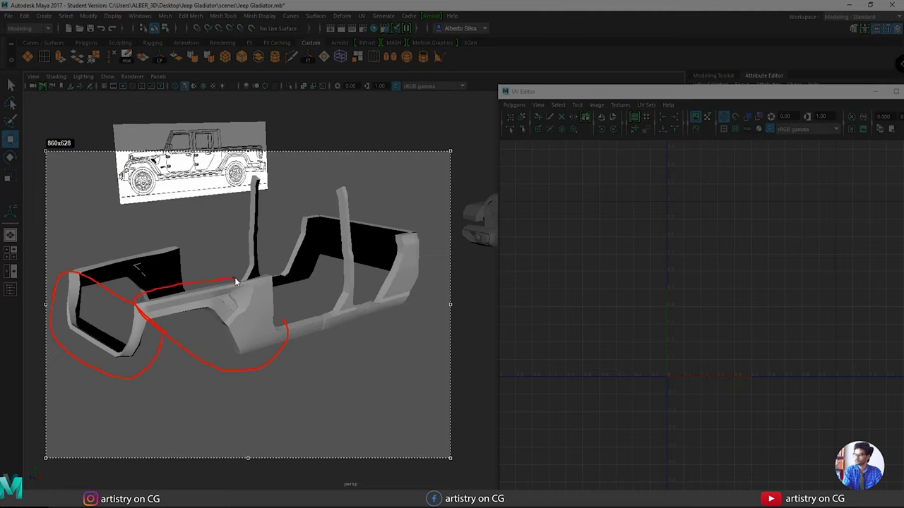
pyautogui.moveTo(285, 324); pyautogui.dragTo(328, 299)
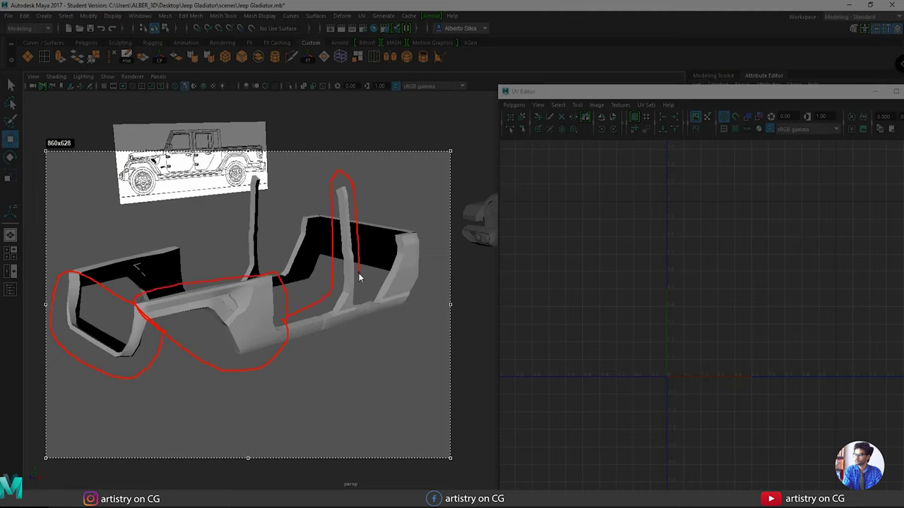
pyautogui.moveTo(424, 319); pyautogui.dragTo(302, 349)
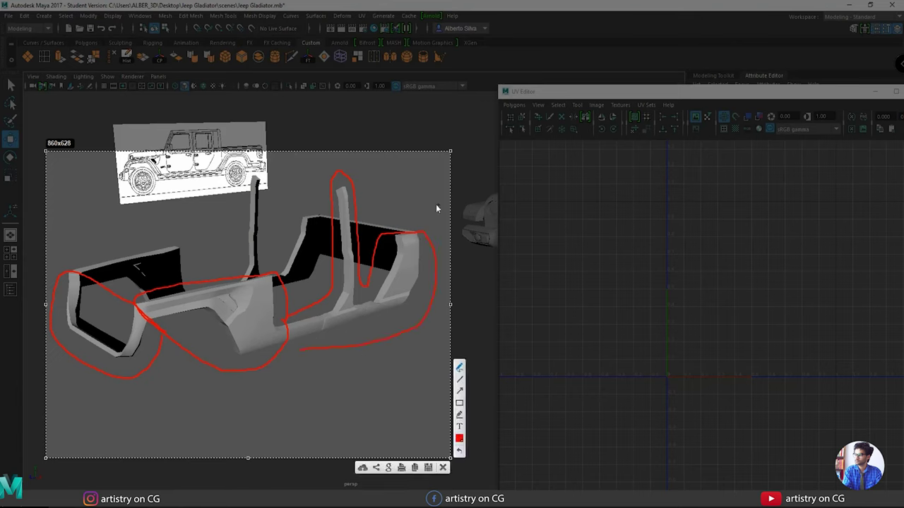
pyautogui.moveTo(436, 208); pyautogui.dragTo(387, 280)
pyautogui.moveTo(311, 240); pyautogui.dragTo(308, 197)
pyautogui.moveTo(435, 204); pyautogui.dragTo(290, 190)
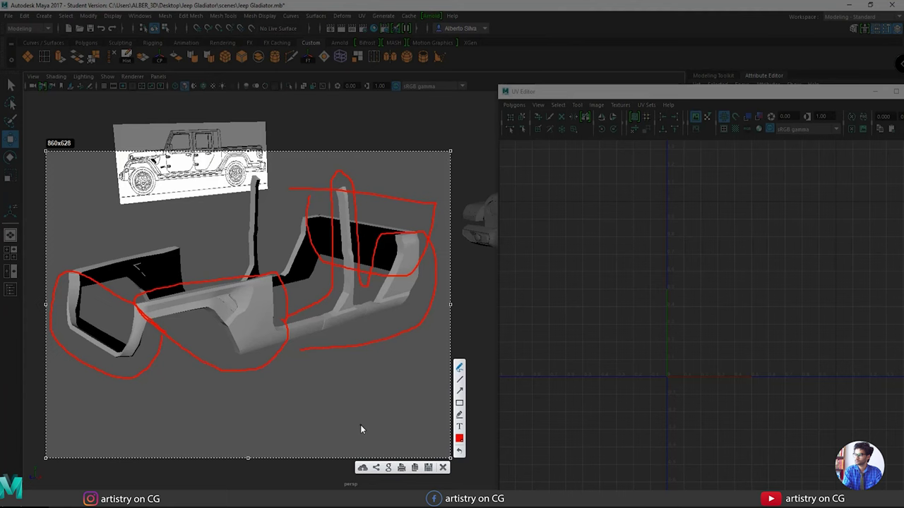
pyautogui.press('Escape')
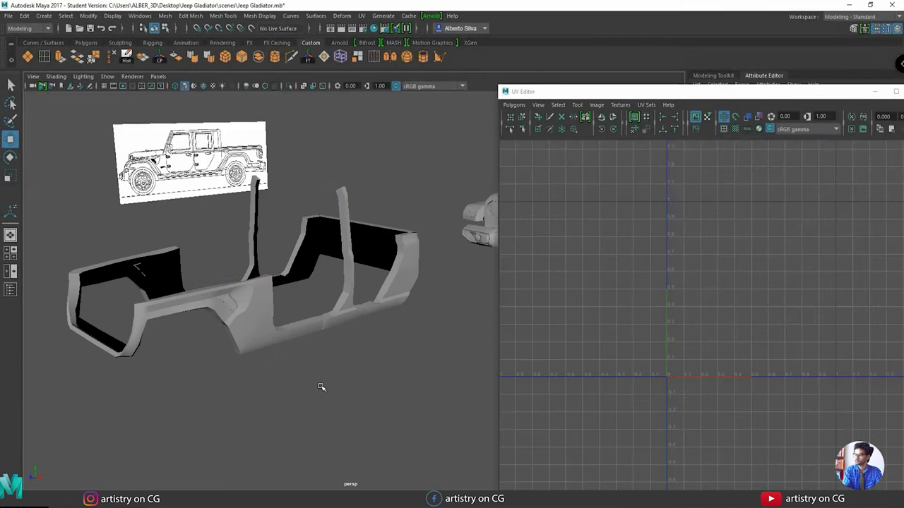
# Switch the chassis to edge selection and set the Move tool's symmetry to World X.
pyautogui.click(261, 341)
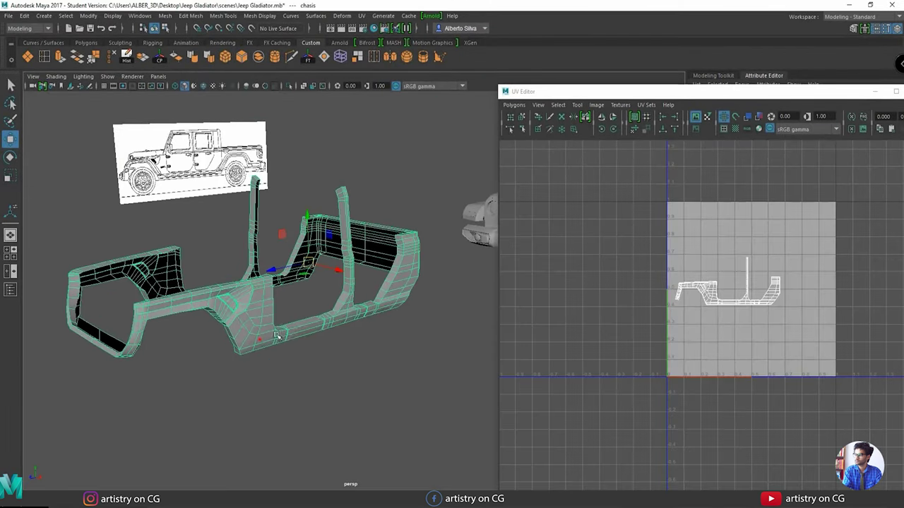
pyautogui.moveTo(256, 337); pyautogui.dragTo(258, 216, button='right')
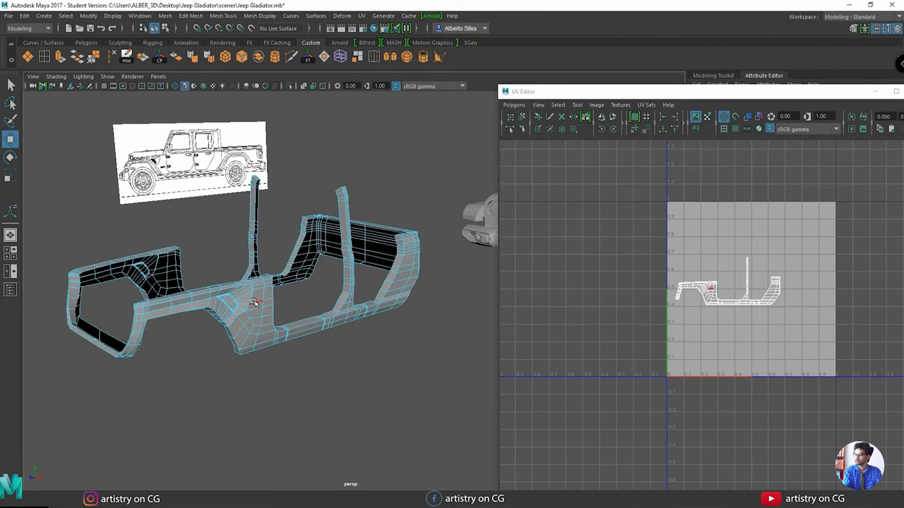
pyautogui.keyDown('alt'); pyautogui.moveTo(253, 302); pyautogui.dragTo(320, 310, button='middle'); pyautogui.keyUp('alt')
pyautogui.keyDown('alt'); pyautogui.moveTo(227, 310); pyautogui.dragTo(120, 476); pyautogui.keyUp('alt')
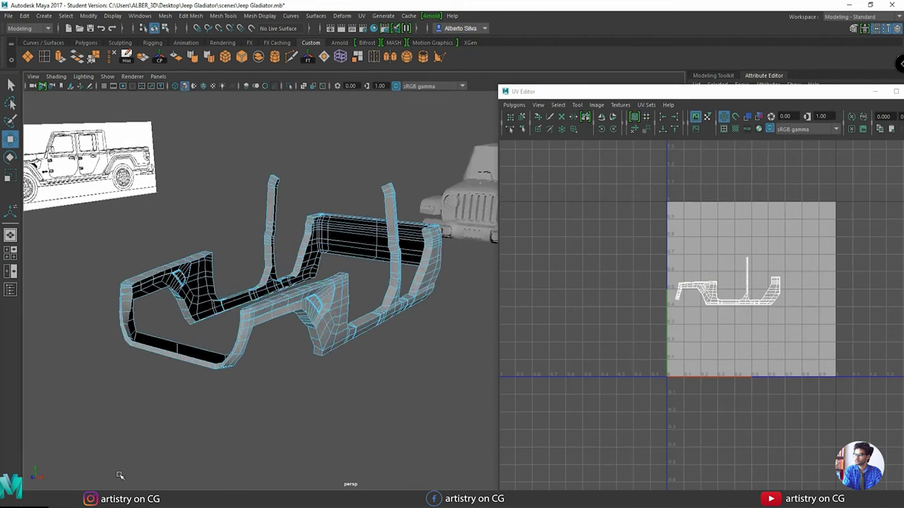
pyautogui.doubleClick(10, 139)
pyautogui.click(214, 242)
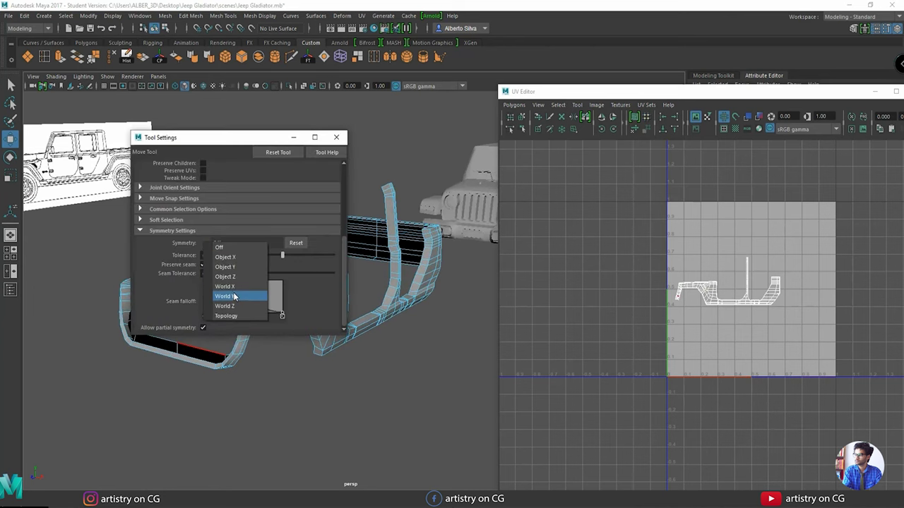
pyautogui.click(232, 287)
pyautogui.click(293, 137)
# Cut the UV edges at the top of the chassis's front uprights, near the front corners of the fenders.
pyautogui.keyDown('alt'); pyautogui.moveTo(293, 161); pyautogui.dragTo(311, 198); pyautogui.keyUp('alt')
pyautogui.keyDown('alt'); pyautogui.moveTo(233, 303); pyautogui.dragTo(315, 339, button='right'); pyautogui.keyUp('alt')
pyautogui.keyDown('alt'); pyautogui.moveTo(316, 338); pyautogui.dragTo(165, 228); pyautogui.keyUp('alt')
pyautogui.keyDown('alt'); pyautogui.moveTo(117, 208); pyautogui.dragTo(247, 281); pyautogui.keyUp('alt')
pyautogui.click(514, 105)
pyautogui.click(529, 406)
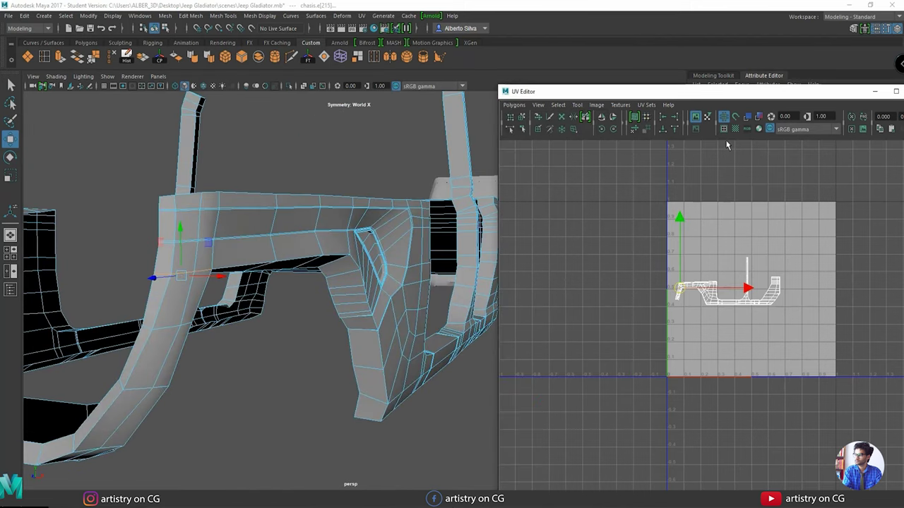
# Continue selecting seam edges for UV cuts around the chassis's front frame, at its lower corners and the fenders' front ends.
pyautogui.keyDown('alt'); pyautogui.moveTo(254, 240); pyautogui.dragTo(272, 221); pyautogui.keyUp('alt')
pyautogui.keyDown('shift'); pyautogui.click(268, 218); pyautogui.keyUp('shift')
pyautogui.keyDown('alt'); pyautogui.moveTo(183, 209); pyautogui.dragTo(182, 218); pyautogui.keyUp('alt')
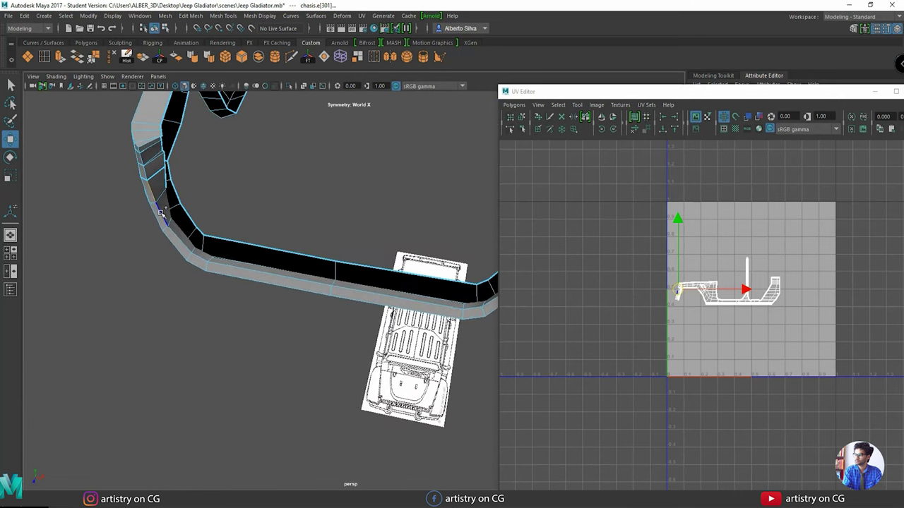
pyautogui.keyDown('alt'); pyautogui.moveTo(416, 286); pyautogui.dragTo(259, 170); pyautogui.keyUp('alt')
pyautogui.click(321, 236)
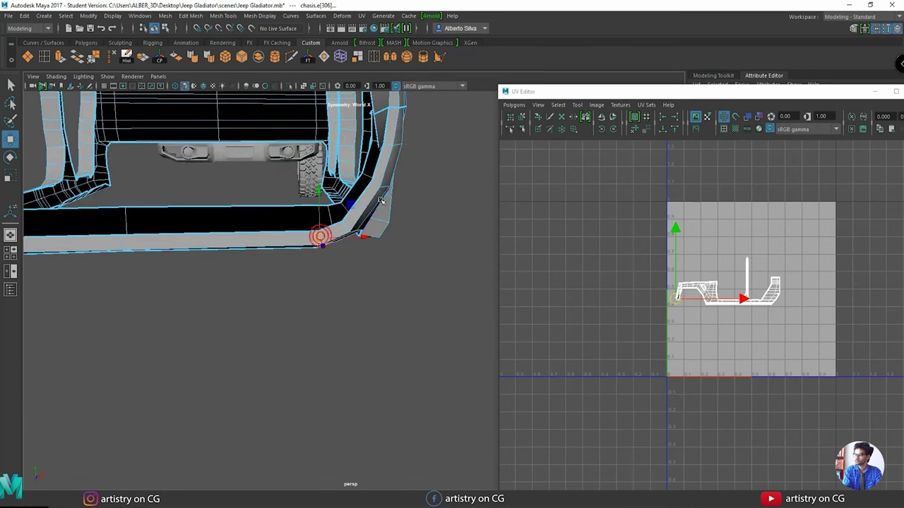
pyautogui.keyDown('alt'); pyautogui.moveTo(352, 229); pyautogui.dragTo(340, 300); pyautogui.keyUp('alt')
pyautogui.click(269, 266)
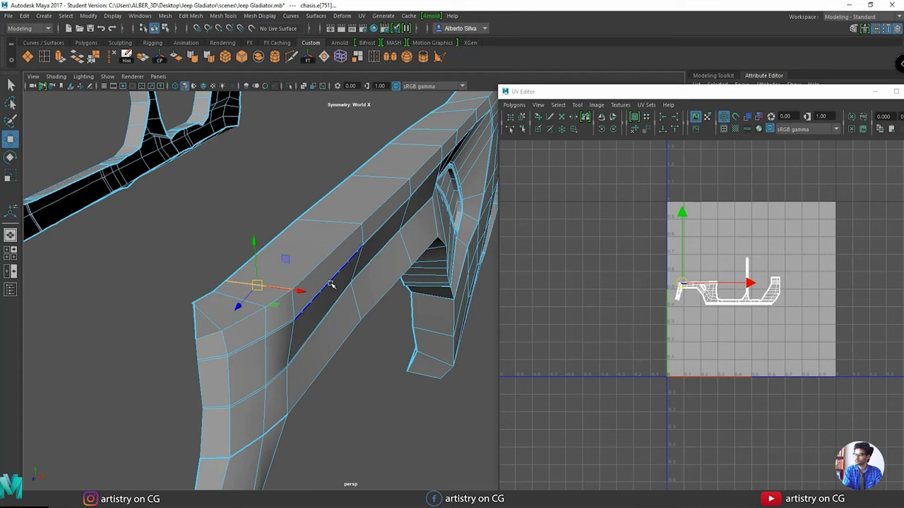
pyautogui.keyDown('alt'); pyautogui.moveTo(306, 302); pyautogui.dragTo(410, 282); pyautogui.keyUp('alt')
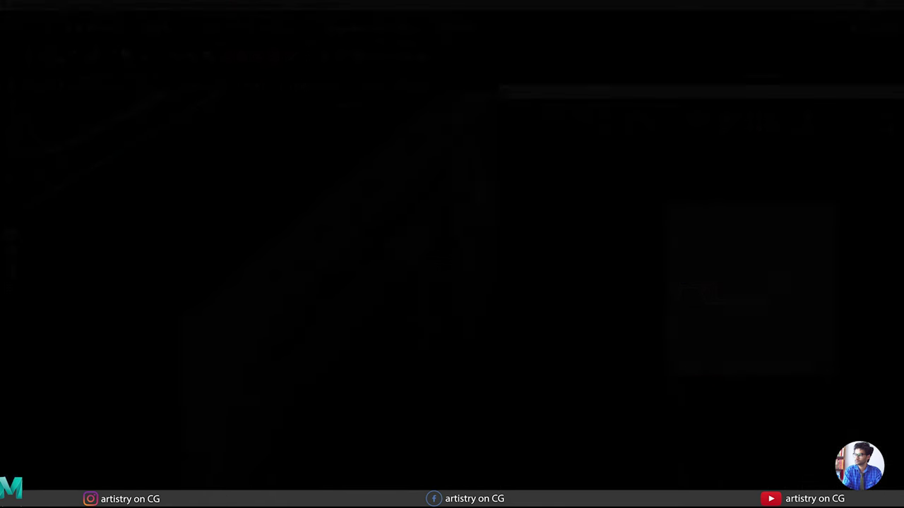
# Save the scene with the whole chassis in view, accepting the student-version notice.
pyautogui.keyDown('alt'); pyautogui.moveTo(170, 282); pyautogui.dragTo(264, 254); pyautogui.keyUp('alt')
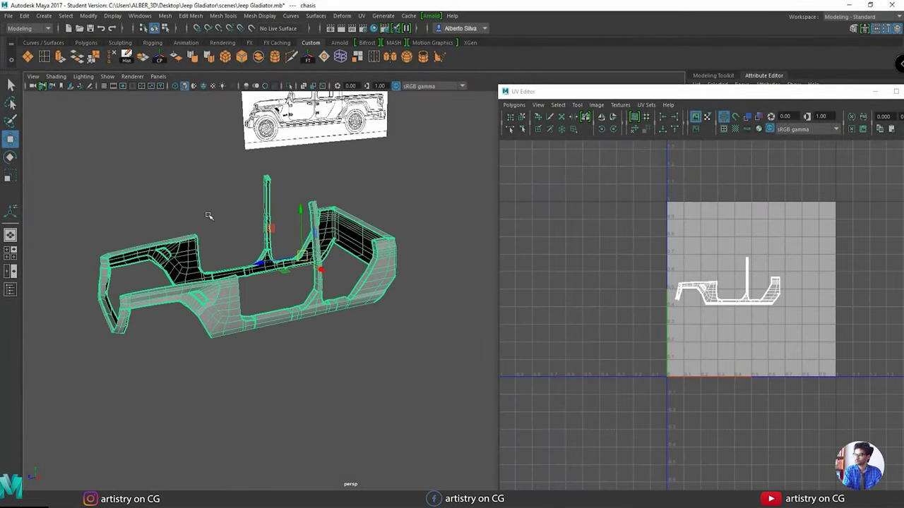
pyautogui.keyDown('alt'); pyautogui.moveTo(198, 201); pyautogui.dragTo(226, 233); pyautogui.keyUp('alt')
pyautogui.hotkey('ctrl', 's')
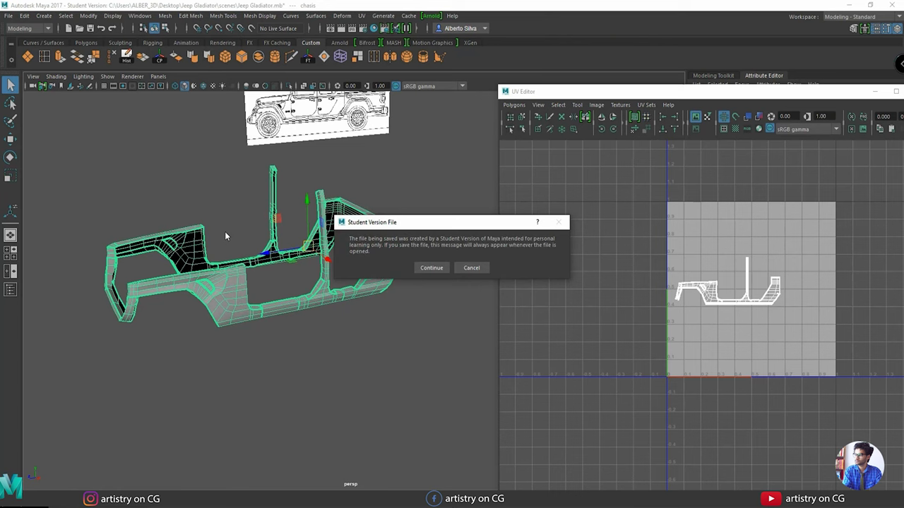
pyautogui.press('Return')
# Unfold the chassis's UVs and lay out the resulting shells in the 0 to 1 tile.
pyautogui.click(513, 105)
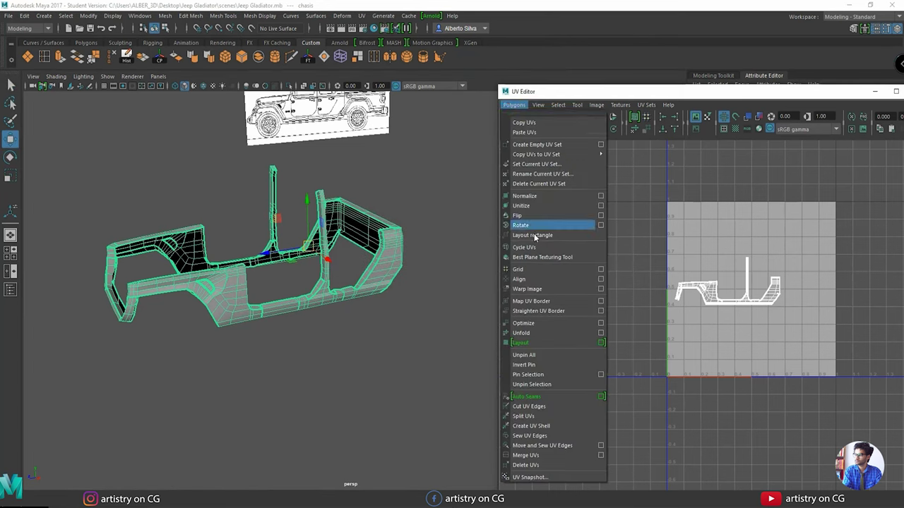
pyautogui.click(535, 343)
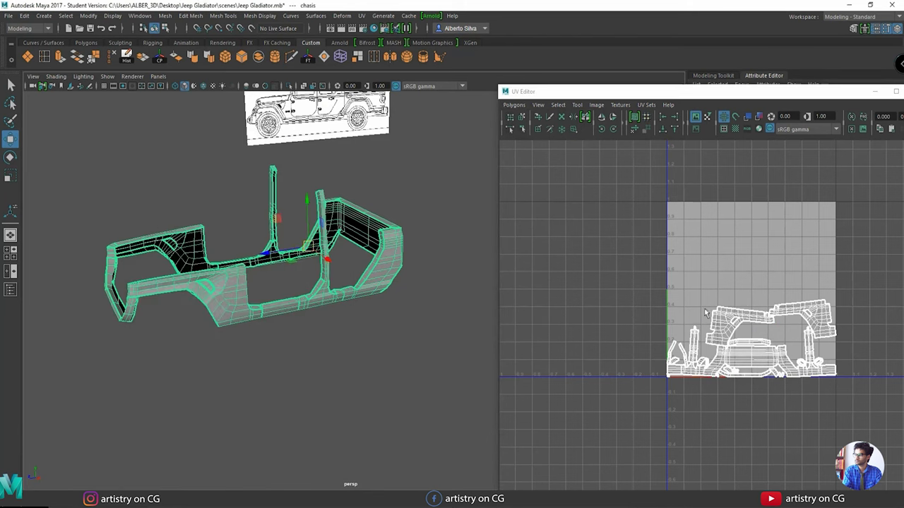
# Move the chassis's two fender shells and its large central body shell up, clear of the small shells.
pyautogui.moveTo(725, 314); pyautogui.dragTo(756, 344, button='right')
pyautogui.click(743, 318)
pyautogui.moveTo(741, 323); pyautogui.dragTo(716, 236)
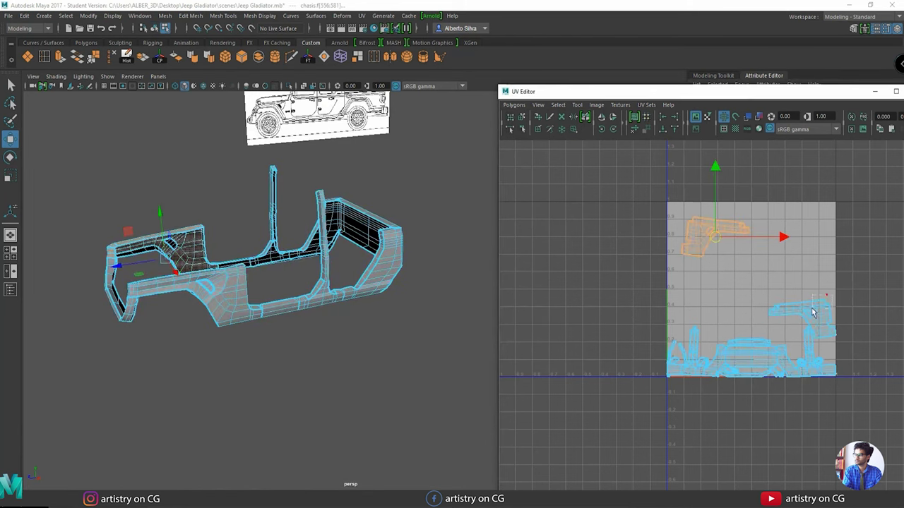
pyautogui.click(811, 315)
pyautogui.moveTo(802, 317); pyautogui.dragTo(785, 234)
pyautogui.scroll(3, 766, 355)
pyautogui.click(746, 363)
pyautogui.moveTo(745, 285); pyautogui.dragTo(753, 204)
# Examine the chassis's sides and rear with the UV checker pattern displayed temporarily, checking the squares for stretching.
pyautogui.keyDown('alt'); pyautogui.moveTo(396, 297); pyautogui.dragTo(303, 304); pyautogui.keyUp('alt')
pyautogui.keyDown('alt'); pyautogui.moveTo(304, 303); pyautogui.dragTo(553, 347, button='right'); pyautogui.keyUp('alt')
pyautogui.keyDown('alt'); pyautogui.moveTo(368, 332); pyautogui.dragTo(342, 321); pyautogui.keyUp('alt')
pyautogui.click(735, 129)
pyautogui.keyDown('alt'); pyautogui.moveTo(276, 305); pyautogui.dragTo(351, 267); pyautogui.keyUp('alt')
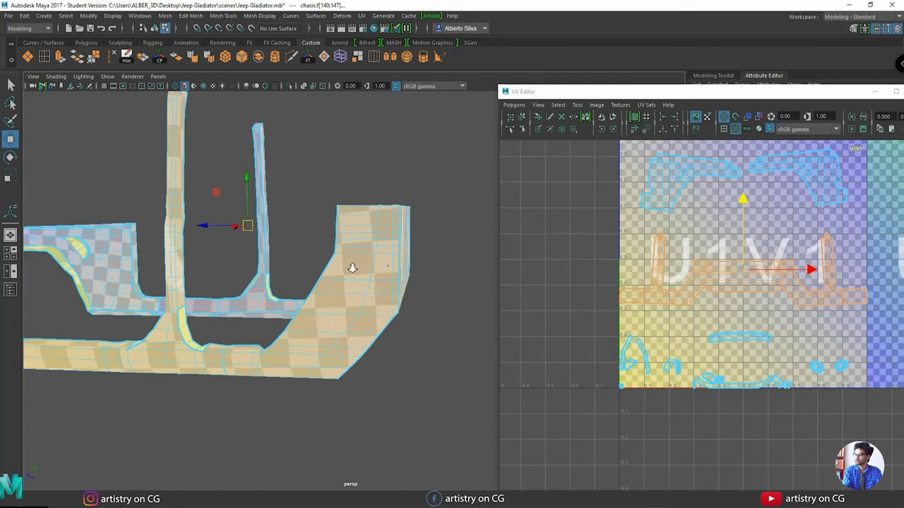
pyautogui.keyDown('alt'); pyautogui.moveTo(351, 266); pyautogui.dragTo(252, 317, button='right'); pyautogui.keyUp('alt')
pyautogui.keyDown('alt'); pyautogui.moveTo(251, 317); pyautogui.dragTo(318, 325); pyautogui.keyUp('alt')
pyautogui.keyDown('alt'); pyautogui.moveTo(318, 325); pyautogui.dragTo(334, 327, button='middle'); pyautogui.keyUp('alt')
pyautogui.keyDown('alt'); pyautogui.moveTo(335, 325); pyautogui.dragTo(351, 339); pyautogui.keyUp('alt')
pyautogui.click(735, 129)
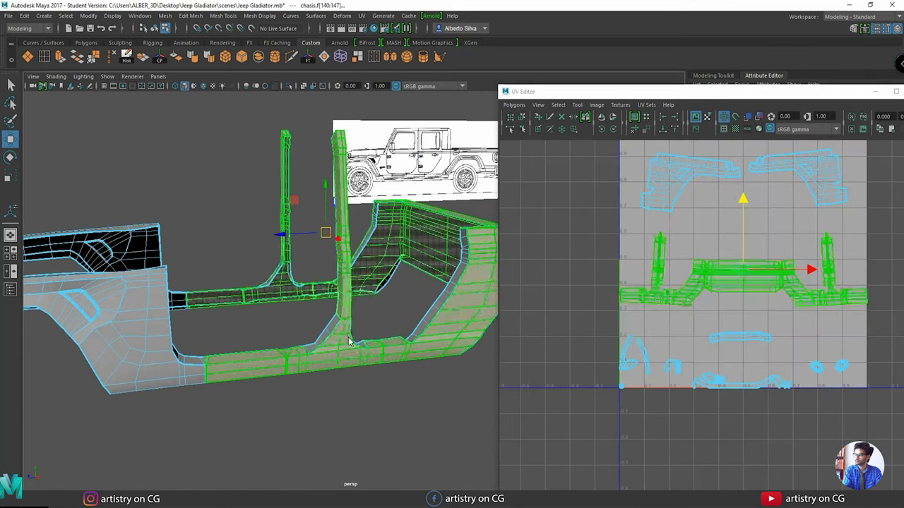
# Return the chassis to object selection and examine it all around with the UV distortion display.
pyautogui.moveTo(348, 337); pyautogui.dragTo(367, 296, button='right')
pyautogui.moveTo(388, 223); pyautogui.dragTo(392, 223, button='right')
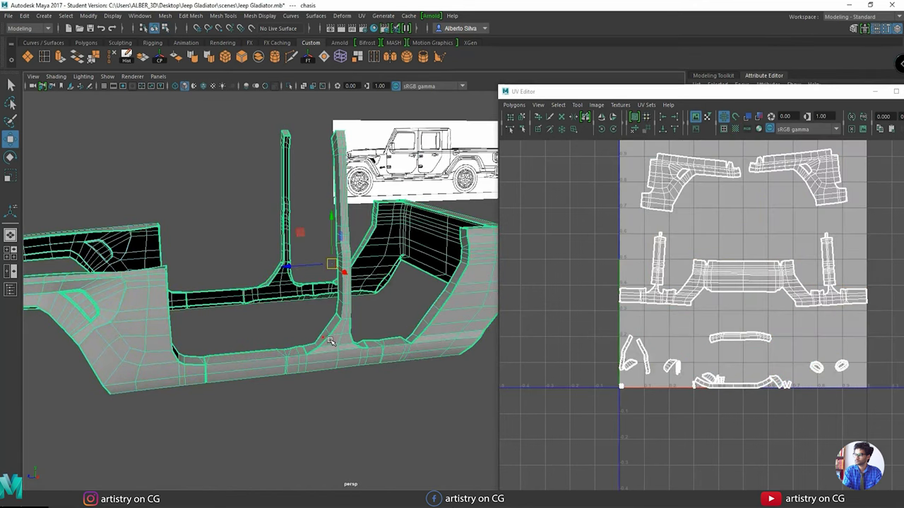
pyautogui.click(759, 118)
pyautogui.moveTo(296, 317)
pyautogui.keyDown('alt'); pyautogui.mouseDown()
pyautogui.moveTo(260, 330)
pyautogui.moveTo(282, 324)
pyautogui.moveTo(238, 375)
pyautogui.moveTo(28, 331)
pyautogui.moveTo(62, 347)
pyautogui.moveTo(355, 344)
pyautogui.moveTo(276, 396)
pyautogui.mouseUp(); pyautogui.keyUp('alt')
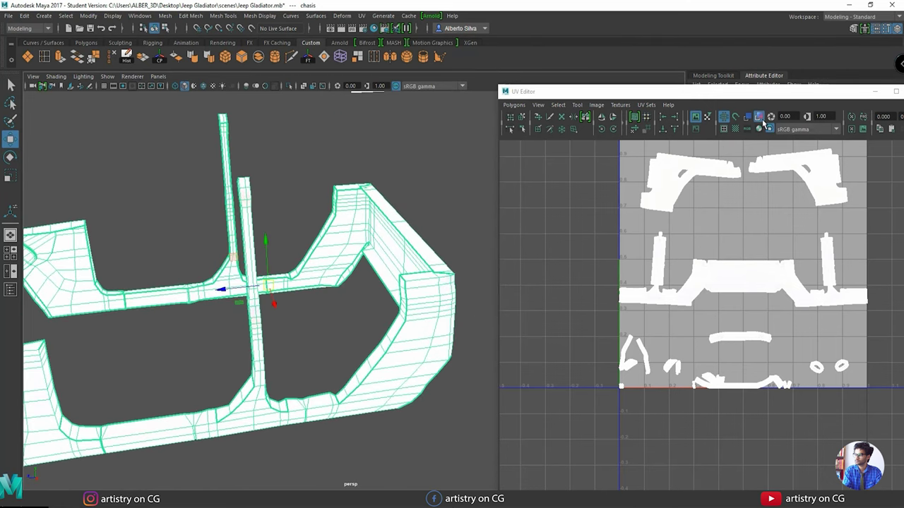
pyautogui.keyDown('alt'); pyautogui.moveTo(326, 280); pyautogui.dragTo(131, 288); pyautogui.keyUp('alt')
pyautogui.keyDown('alt'); pyautogui.moveTo(224, 280); pyautogui.dragTo(135, 306, button='right'); pyautogui.keyUp('alt')
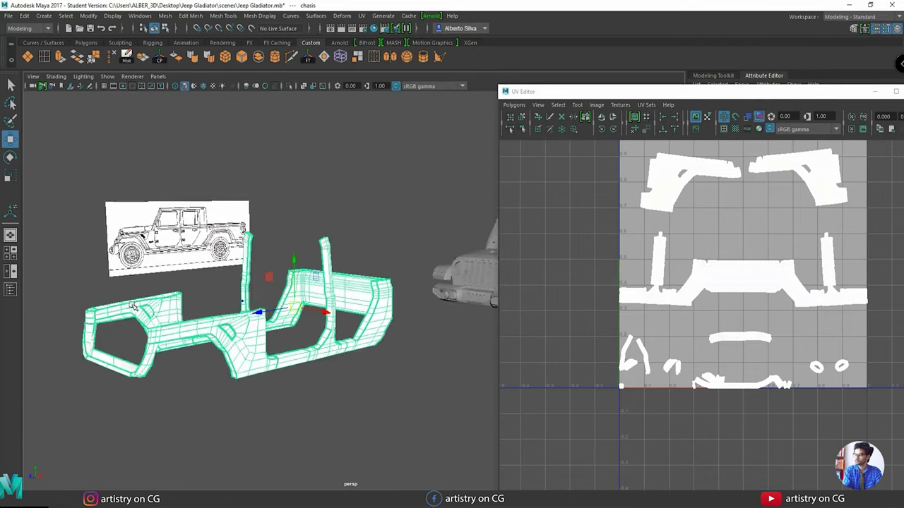
pyautogui.keyDown('alt'); pyautogui.moveTo(135, 306); pyautogui.dragTo(172, 307); pyautogui.keyUp('alt')
pyautogui.keyDown('alt'); pyautogui.moveTo(172, 307); pyautogui.dragTo(263, 341, button='right'); pyautogui.keyUp('alt')
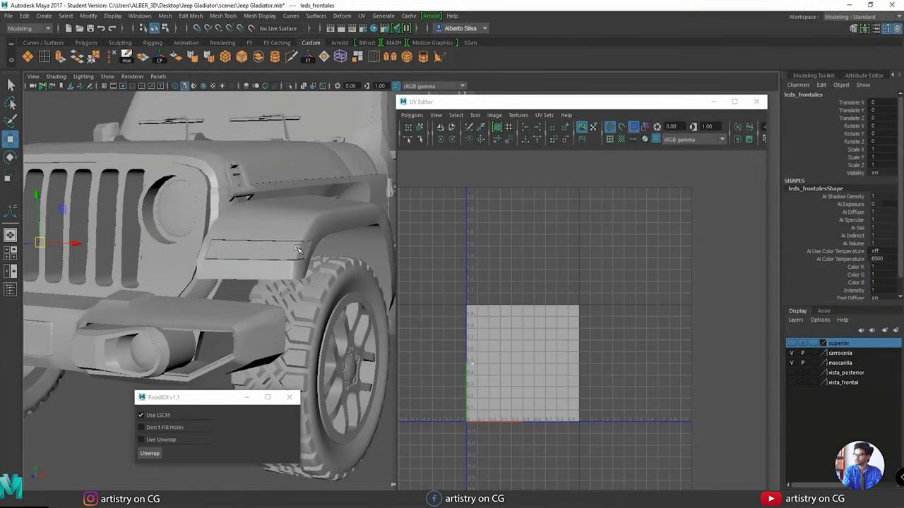
# Select the daytime running light frame on the front fender and apply an automatic UV projection to it.
pyautogui.click(297, 248)
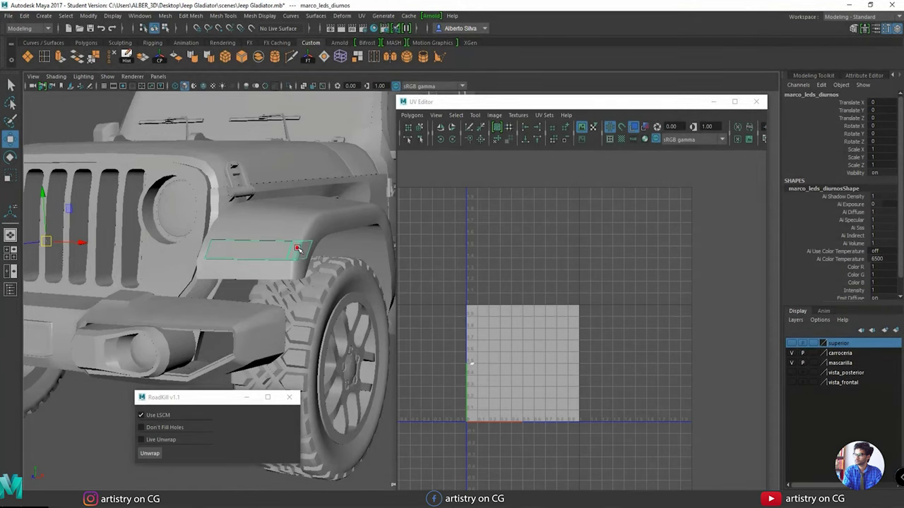
pyautogui.keyDown('alt'); pyautogui.moveTo(162, 279); pyautogui.dragTo(133, 285); pyautogui.keyUp('alt')
pyautogui.keyDown('alt'); pyautogui.moveTo(222, 284); pyautogui.dragTo(273, 289, button='right'); pyautogui.keyUp('alt')
pyautogui.keyDown('alt'); pyautogui.moveTo(273, 289); pyautogui.dragTo(236, 293); pyautogui.keyUp('alt')
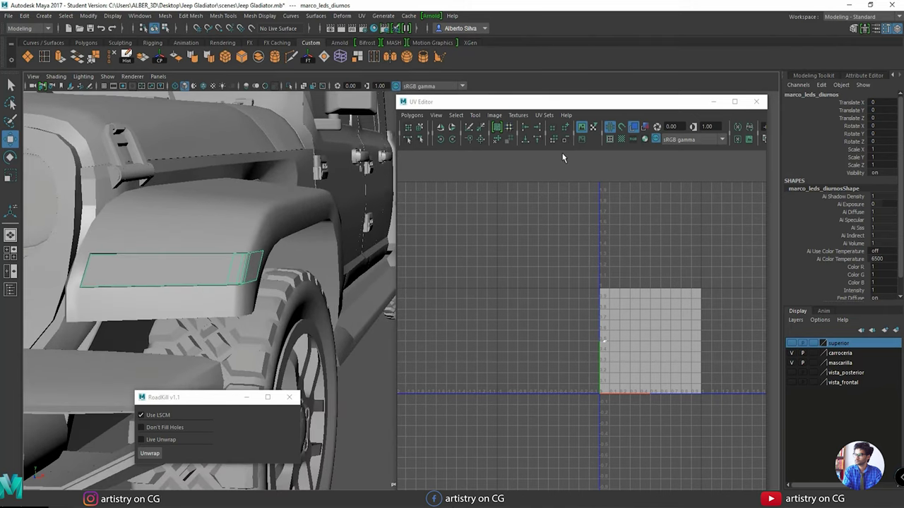
pyautogui.click(517, 115)
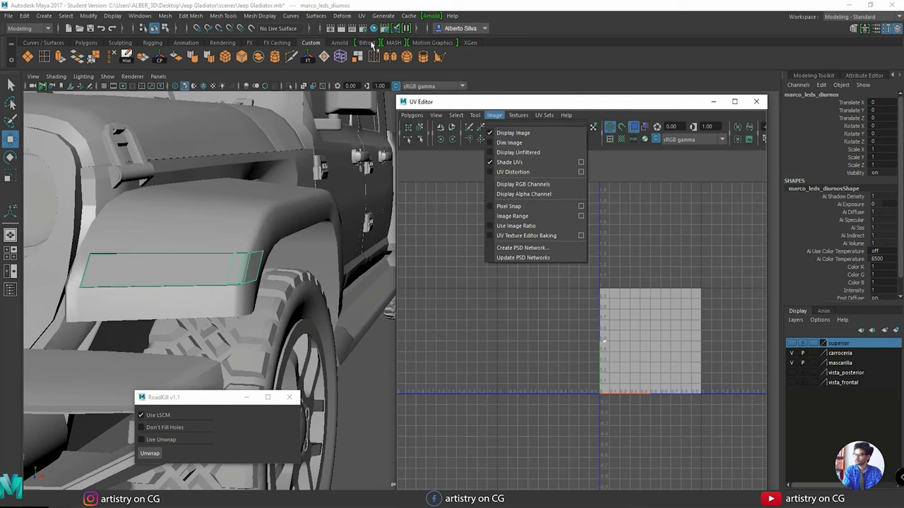
pyautogui.click(361, 16)
pyautogui.click(385, 88)
pyautogui.keyDown('alt'); pyautogui.moveTo(638, 338); pyautogui.dragTo(624, 313, button='middle'); pyautogui.keyUp('alt')
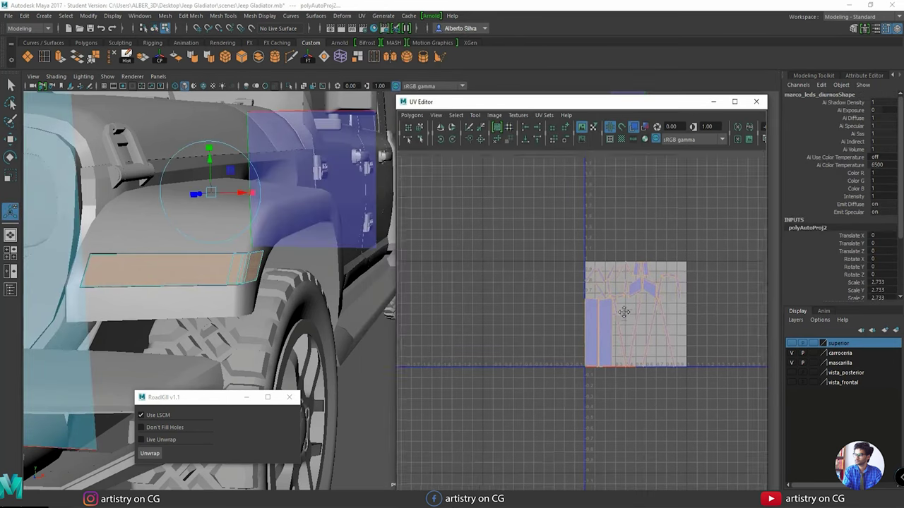
pyautogui.keyDown('alt'); pyautogui.moveTo(565, 308); pyautogui.dragTo(657, 316, button='right'); pyautogui.keyUp('alt')
pyautogui.keyDown('alt'); pyautogui.moveTo(657, 316); pyautogui.dragTo(596, 343, button='middle'); pyautogui.keyUp('alt')
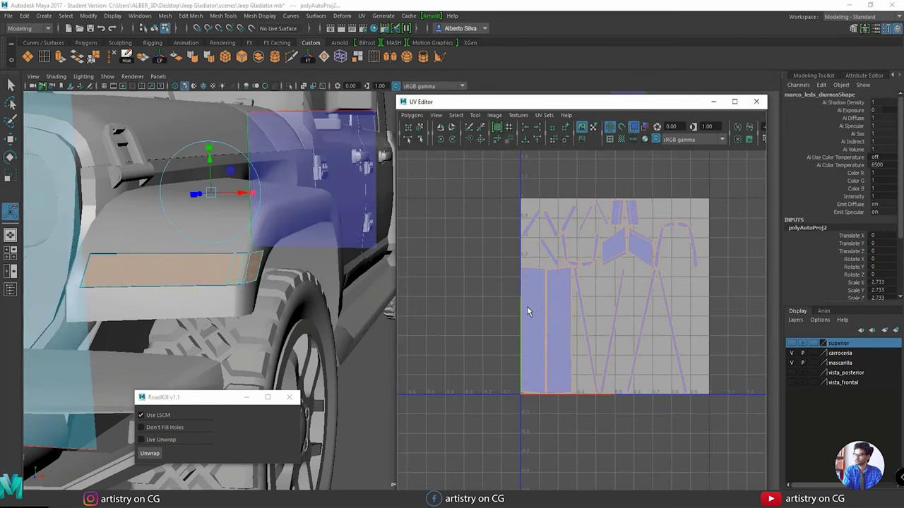
# Scale all of the light frame's UV shells down together and move them below the 0 to 1 tile.
pyautogui.press('w')
pyautogui.moveTo(557, 308); pyautogui.dragTo(488, 194, button='right')
pyautogui.moveTo(489, 200); pyautogui.dragTo(735, 388)
pyautogui.press('r')
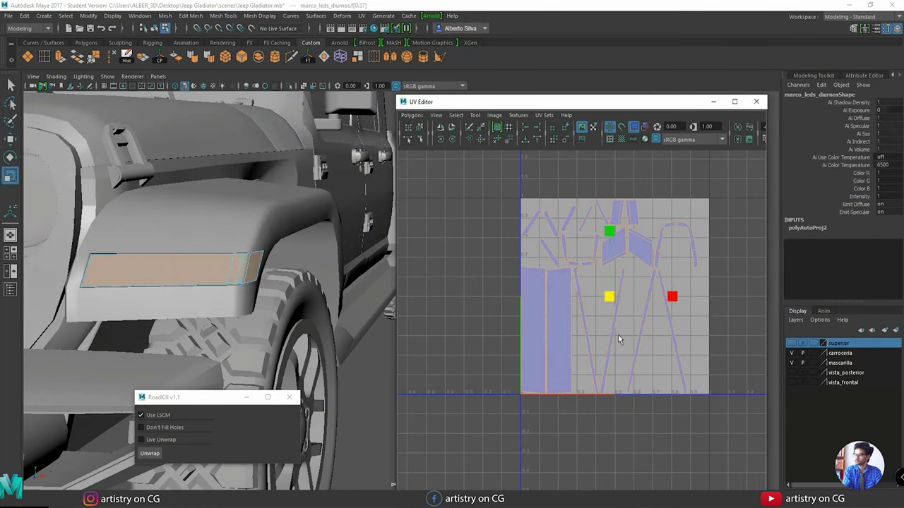
pyautogui.moveTo(608, 297); pyautogui.dragTo(567, 291)
pyautogui.press('w')
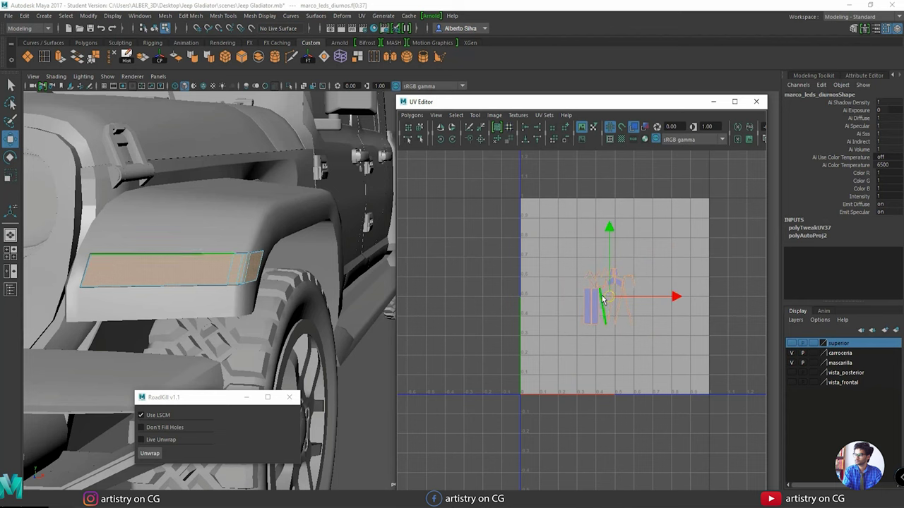
pyautogui.moveTo(622, 298); pyautogui.dragTo(563, 446)
# Select the lights and window glass together and move the light frame's shells beside the glass shells in the upper-right UV tile.
pyautogui.keyDown('alt'); pyautogui.moveTo(375, 289); pyautogui.dragTo(319, 259, button='right'); pyautogui.keyUp('alt')
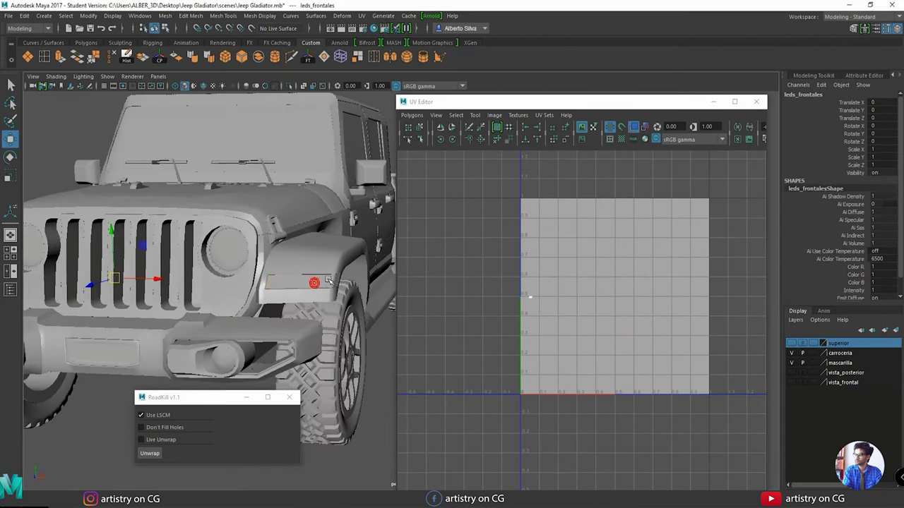
pyautogui.keyDown('shift'); pyautogui.click(230, 249); pyautogui.keyUp('shift')
pyautogui.keyDown('shift'); pyautogui.click(223, 359); pyautogui.keyUp('shift')
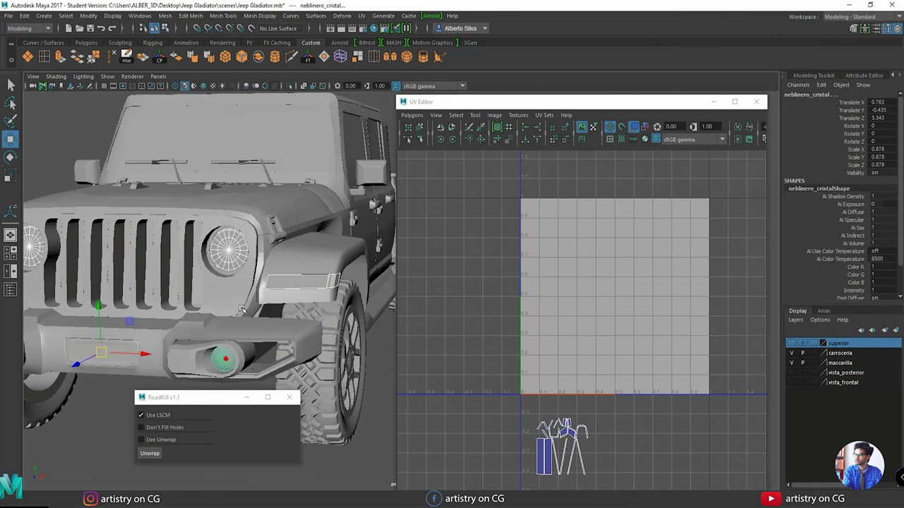
pyautogui.keyDown('shift'); pyautogui.click(299, 135); pyautogui.keyUp('shift')
pyautogui.keyDown('alt'); pyautogui.moveTo(591, 245); pyautogui.dragTo(533, 254, button='middle'); pyautogui.keyUp('alt')
pyautogui.scroll(-3, 581, 263)
pyautogui.keyDown('alt'); pyautogui.moveTo(658, 272); pyautogui.dragTo(622, 299, button='middle'); pyautogui.keyUp('alt')
pyautogui.moveTo(491, 413); pyautogui.dragTo(456, 399, button='right')
pyautogui.moveTo(437, 481); pyautogui.dragTo(536, 425)
pyautogui.moveTo(486, 450); pyautogui.dragTo(687, 242)
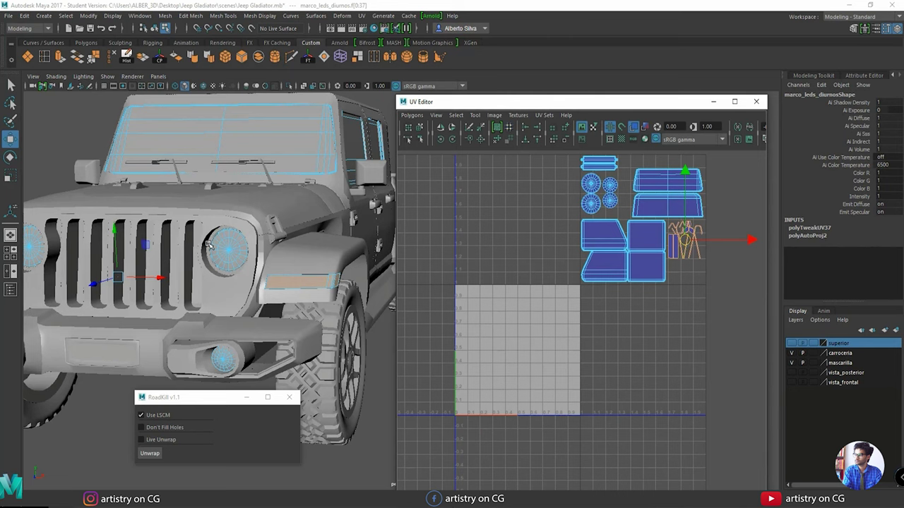
# Return to object selection, select all of the Jeep's parts and delete their construction history.
pyautogui.moveTo(223, 246); pyautogui.dragTo(268, 223, button='right')
pyautogui.scroll(-2, 238, 283)
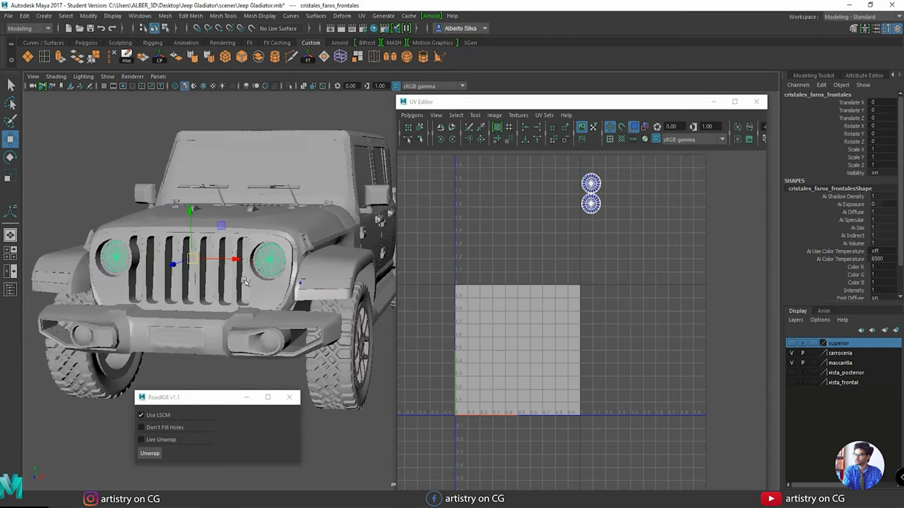
pyautogui.keyDown('alt'); pyautogui.moveTo(237, 282); pyautogui.dragTo(208, 290); pyautogui.keyUp('alt')
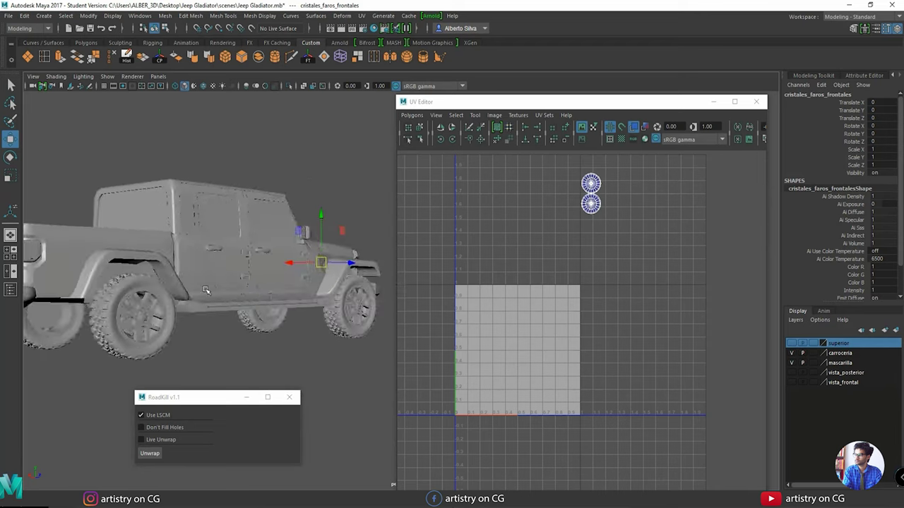
pyautogui.scroll(-3, 202, 290)
pyautogui.moveTo(69, 182); pyautogui.dragTo(340, 344)
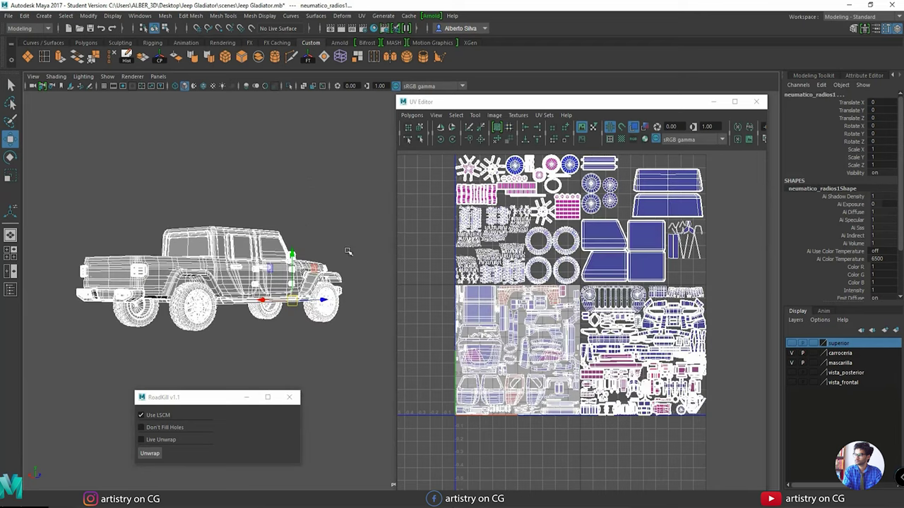
pyautogui.click(127, 58)
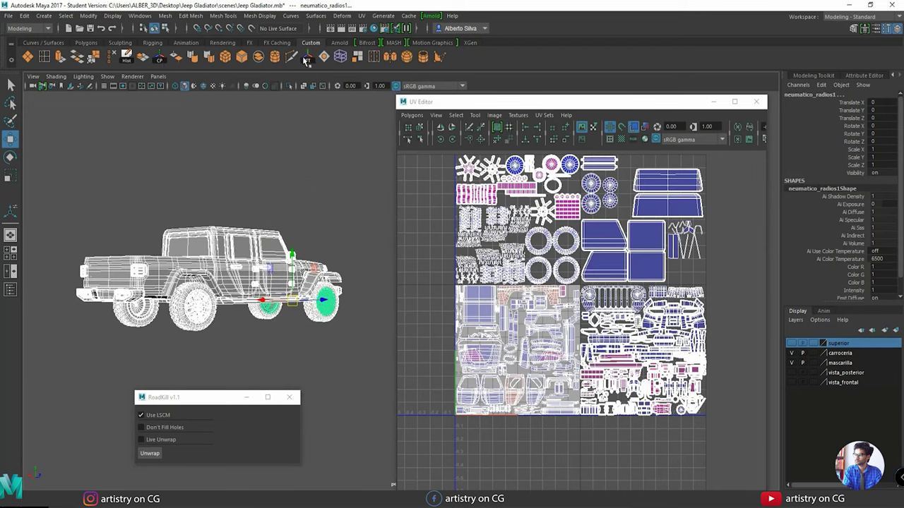
pyautogui.click(311, 152)
# Minimize the UV Editor and view the whole Jeep from the front.
pyautogui.keyDown('alt'); pyautogui.moveTo(278, 183); pyautogui.dragTo(176, 214); pyautogui.keyUp('alt')
pyautogui.keyDown('alt'); pyautogui.moveTo(173, 214); pyautogui.dragTo(192, 252, button='middle'); pyautogui.keyUp('alt')
pyautogui.scroll(2, 193, 252)
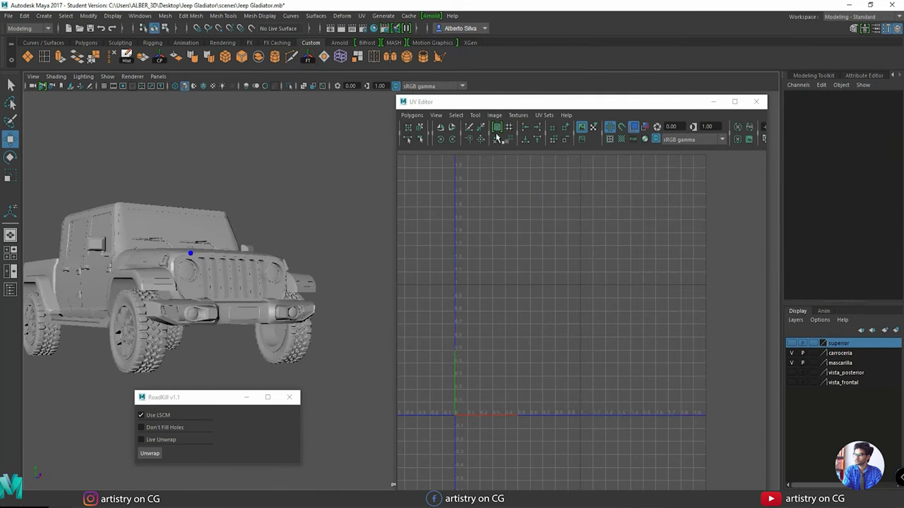
pyautogui.click(713, 101)
pyautogui.keyDown('alt'); pyautogui.moveTo(384, 230); pyautogui.dragTo(346, 223); pyautogui.keyUp('alt')
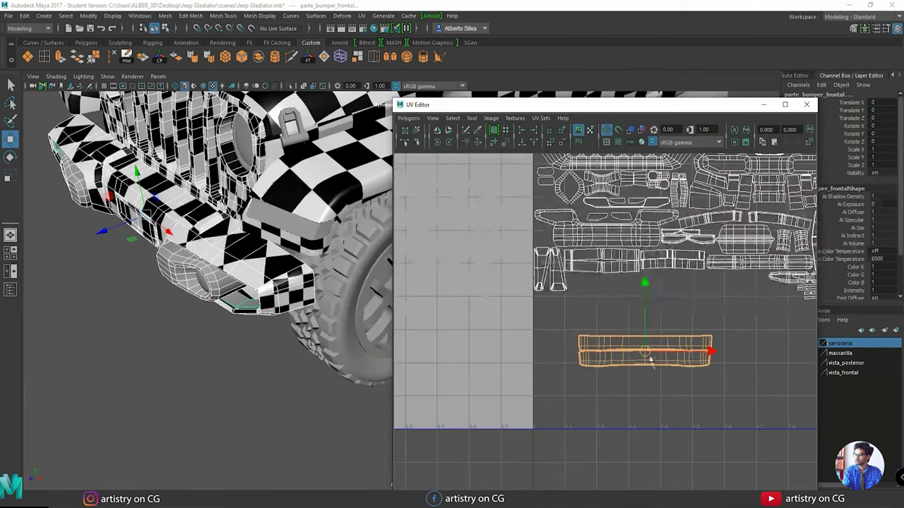
# Move the front bumper part's UV shell up against the other packed shells in the second UV tile.
pyautogui.moveTo(650, 359); pyautogui.dragTo(632, 293)
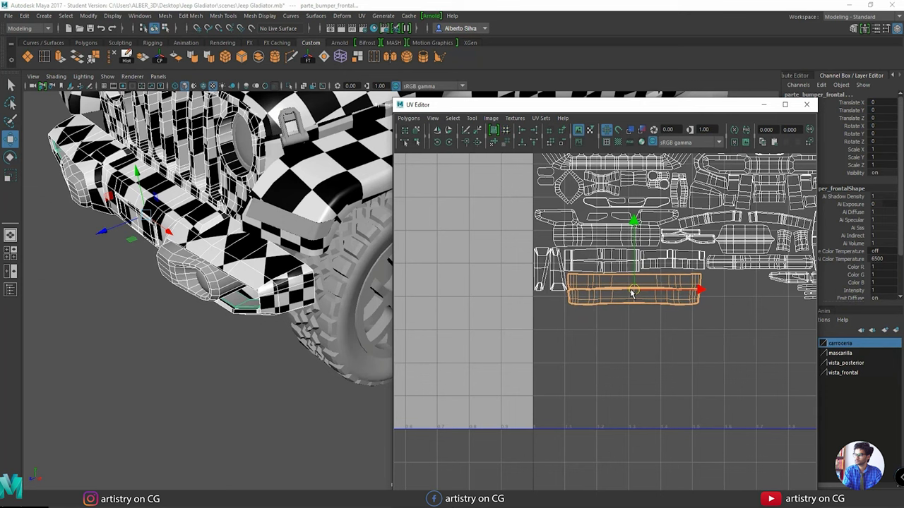
pyautogui.keyDown('alt'); pyautogui.moveTo(632, 291); pyautogui.dragTo(432, 266, button='right'); pyautogui.keyUp('alt')
pyautogui.keyDown('alt'); pyautogui.moveTo(619, 252); pyautogui.dragTo(650, 287, button='middle'); pyautogui.keyUp('alt')
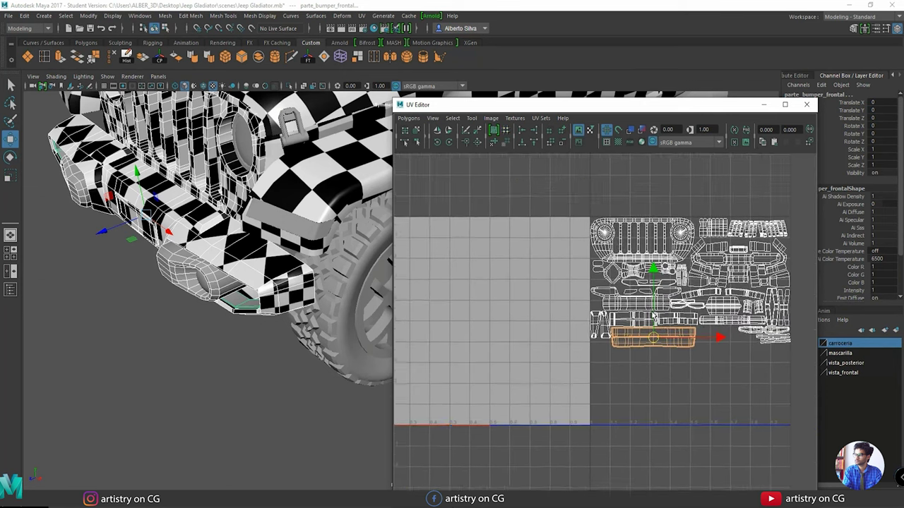
pyautogui.keyDown('alt'); pyautogui.moveTo(649, 287); pyautogui.dragTo(529, 304, button='right'); pyautogui.keyUp('alt')
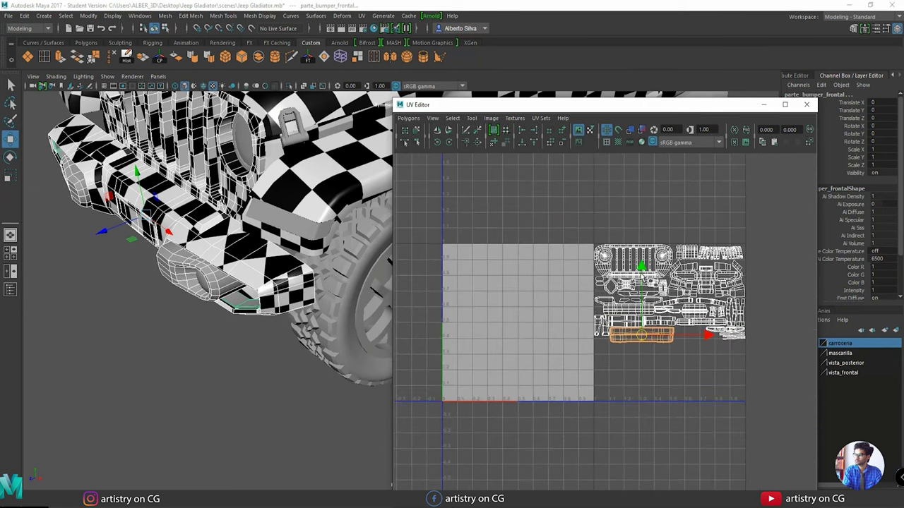
pyautogui.keyDown('alt'); pyautogui.moveTo(644, 308); pyautogui.dragTo(521, 303, button='right'); pyautogui.keyUp('alt')
# Examine the UV tile placement of the hood and roof, doors, front fenders, front bumper and side step one by one.
pyautogui.keyDown('alt'); pyautogui.moveTo(308, 237); pyautogui.dragTo(228, 276); pyautogui.keyUp('alt')
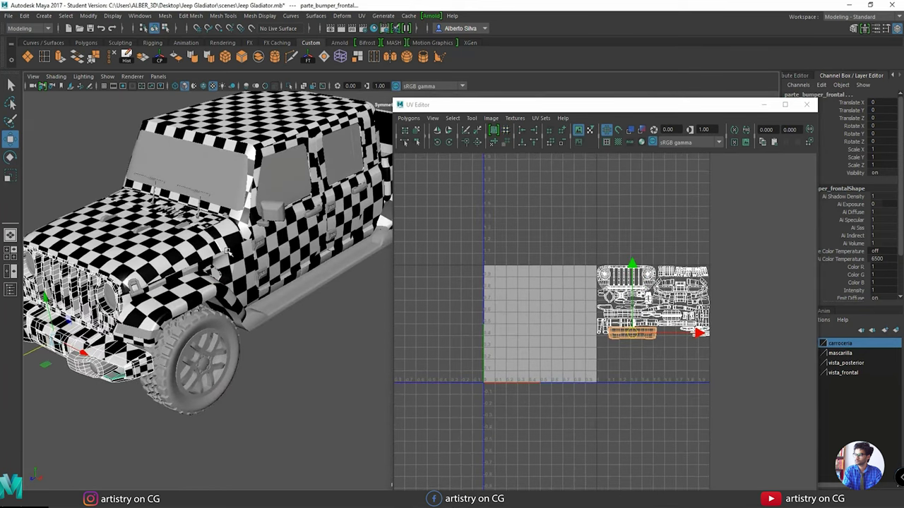
pyautogui.click(215, 249)
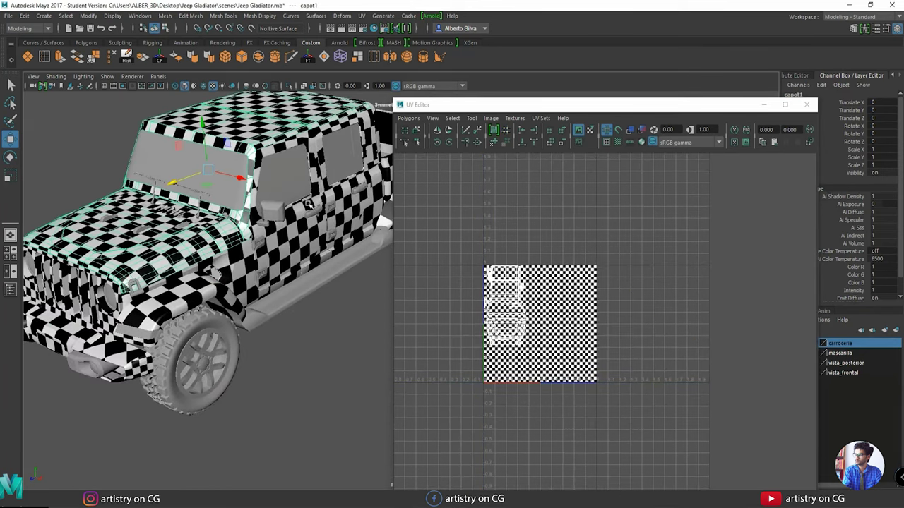
pyautogui.click(300, 227)
pyautogui.click(355, 224)
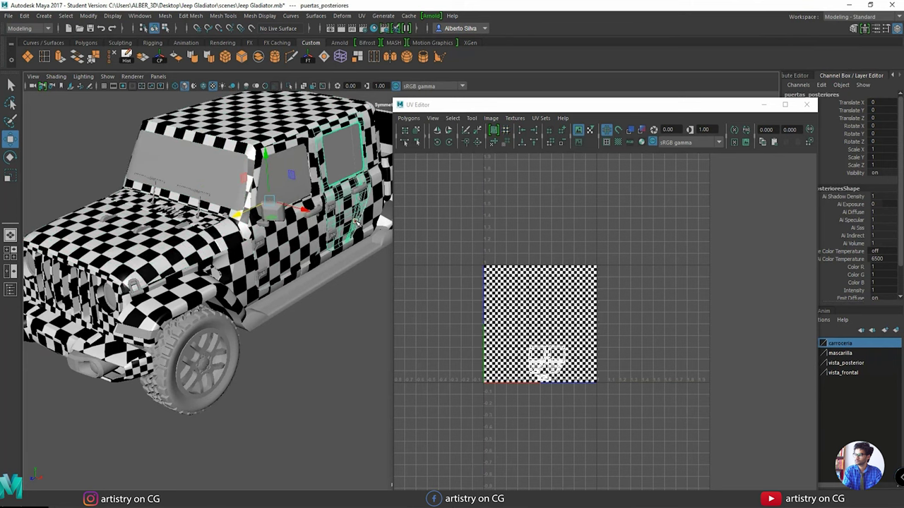
pyautogui.click(290, 116)
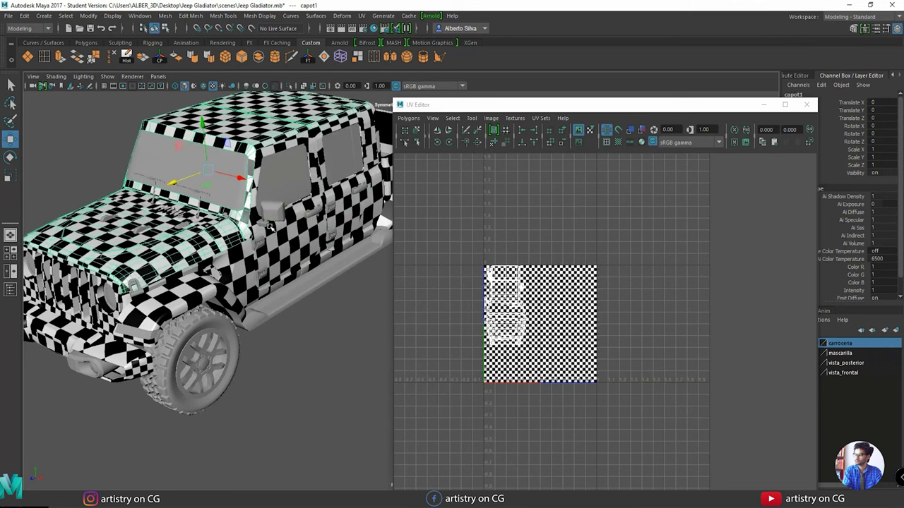
pyautogui.click(183, 295)
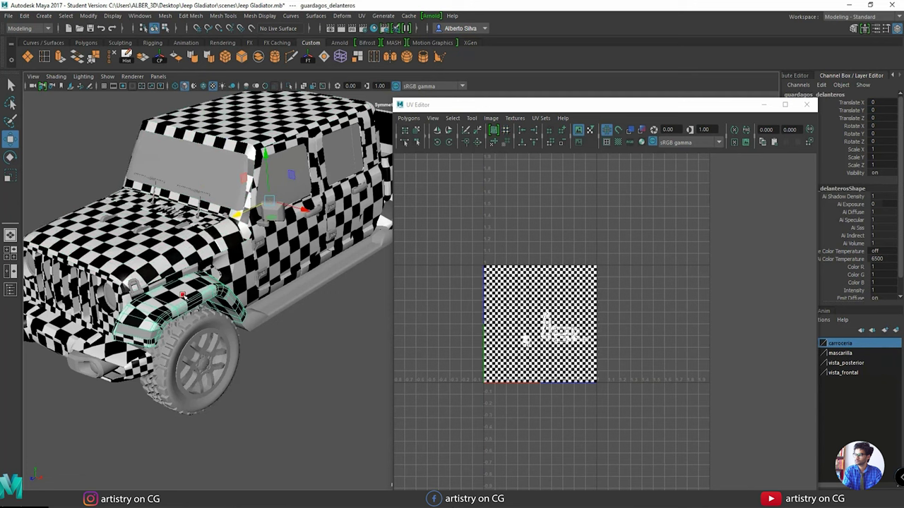
pyautogui.click(86, 333)
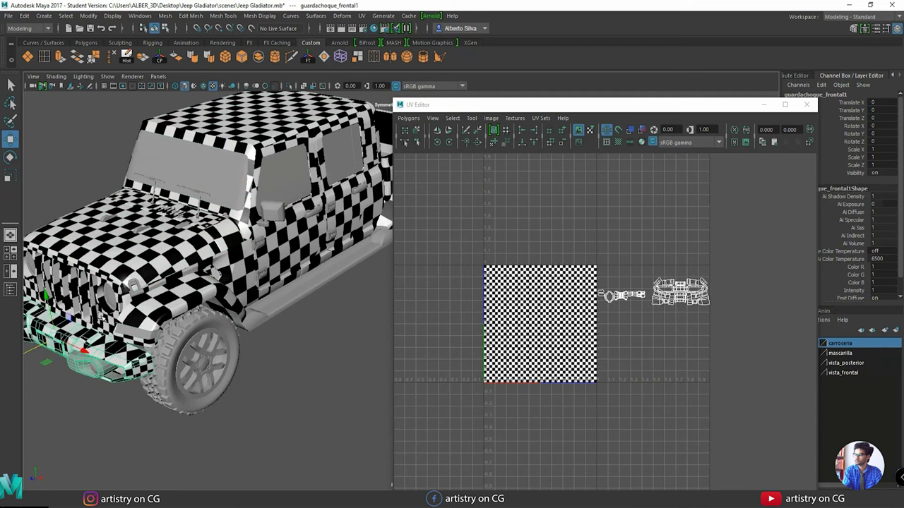
pyautogui.click(280, 305)
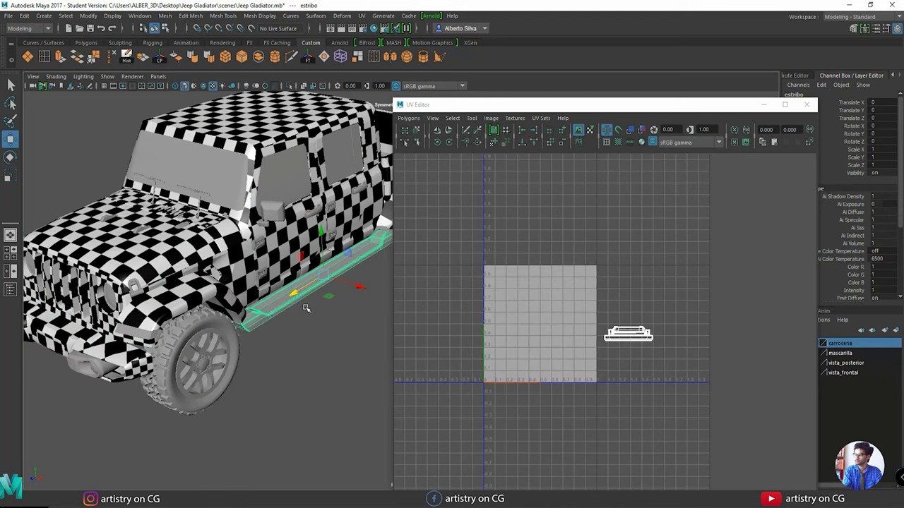
# Select the windshield and the side windows in turn to examine where their UV shells sit.
pyautogui.keyDown('alt'); pyautogui.moveTo(338, 279); pyautogui.dragTo(285, 288); pyautogui.keyUp('alt')
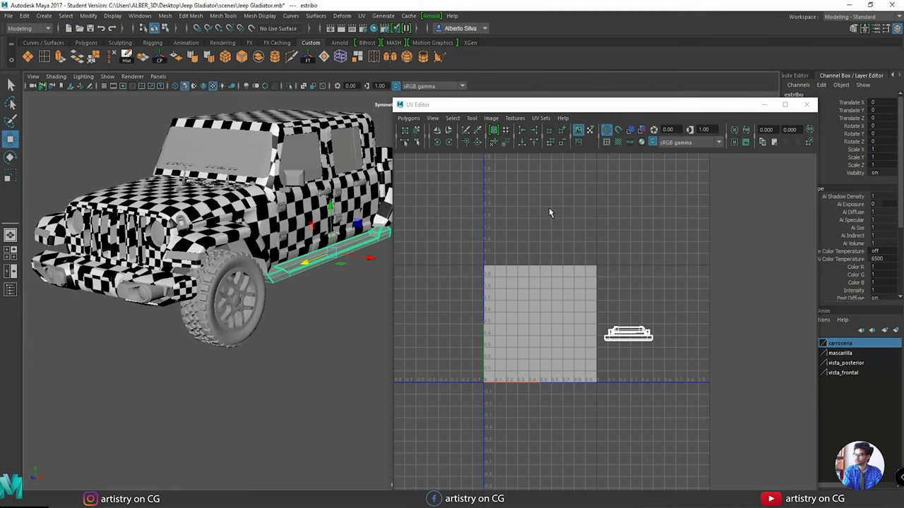
pyautogui.click(205, 138)
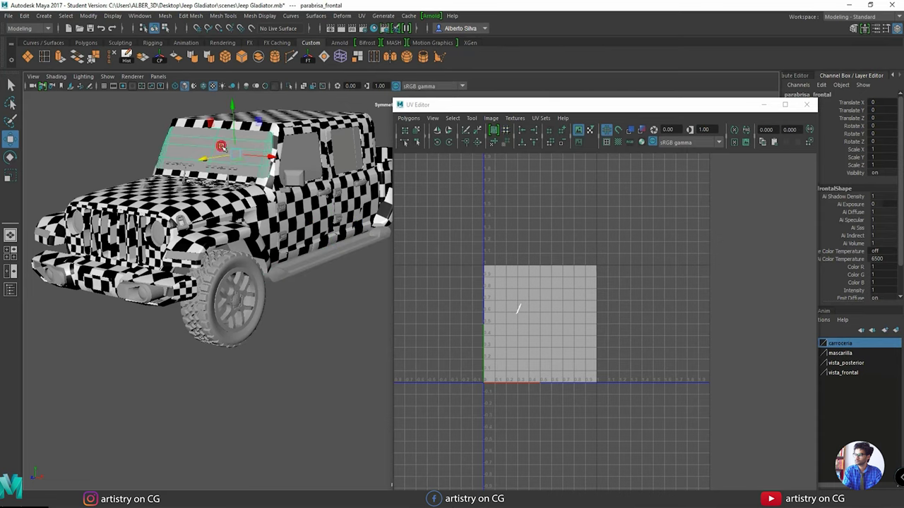
pyautogui.keyDown('alt'); pyautogui.moveTo(319, 168); pyautogui.dragTo(244, 243); pyautogui.keyUp('alt')
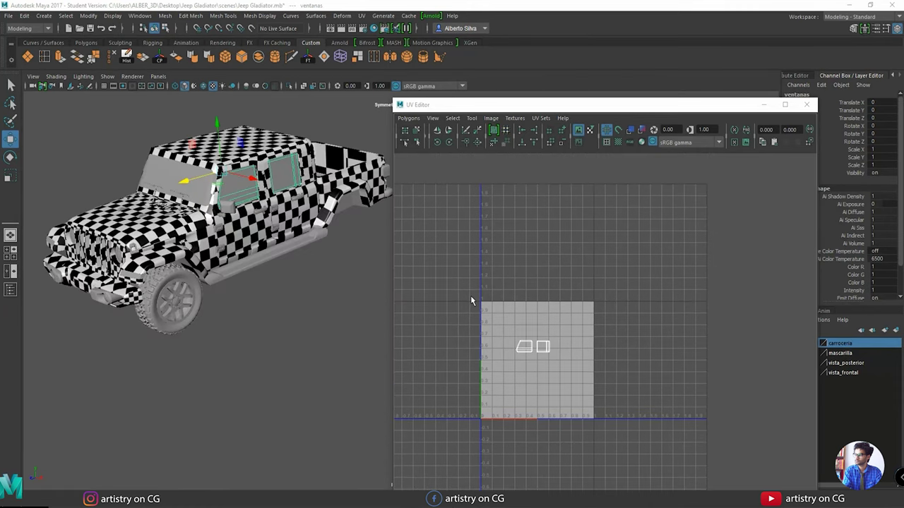
# Capture the UV grid area and number its tiles freehand, starting with 1, 2 and 3, and dismiss the capture.
pyautogui.keyDown('alt'); pyautogui.moveTo(464, 240); pyautogui.dragTo(459, 251, button='middle'); pyautogui.keyUp('alt')
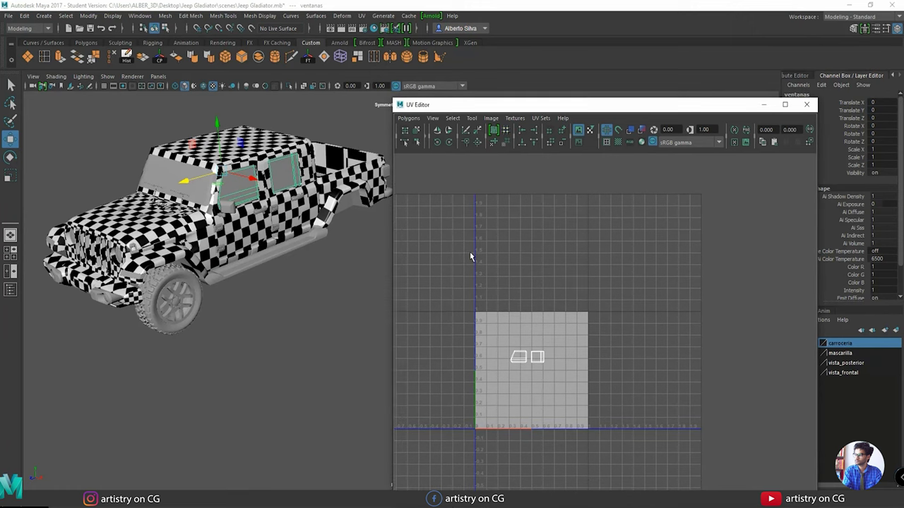
pyautogui.press('Print')
pyautogui.moveTo(457, 176)
pyautogui.mouseDown()
pyautogui.moveTo(753, 490)
pyautogui.moveTo(753, 466)
pyautogui.mouseUp()
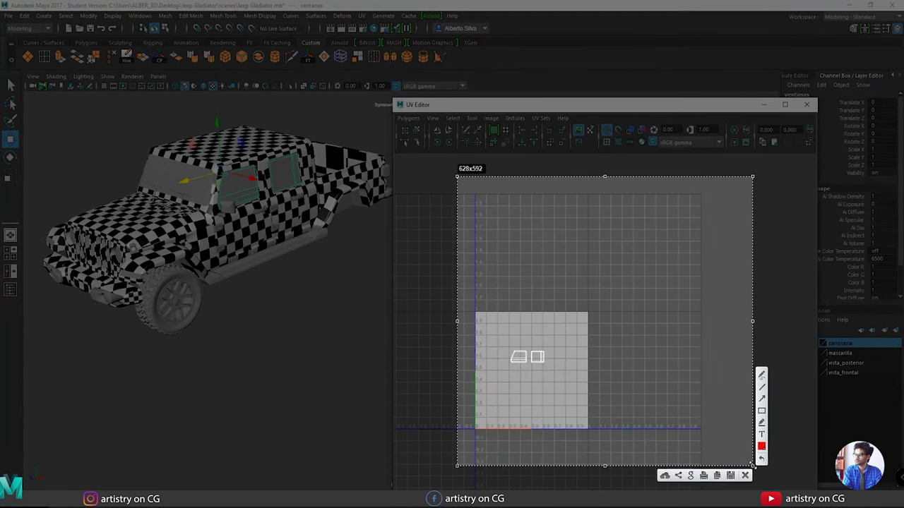
pyautogui.hotkey('ctrl', 'c')
pyautogui.moveTo(648, 354); pyautogui.dragTo(640, 346)
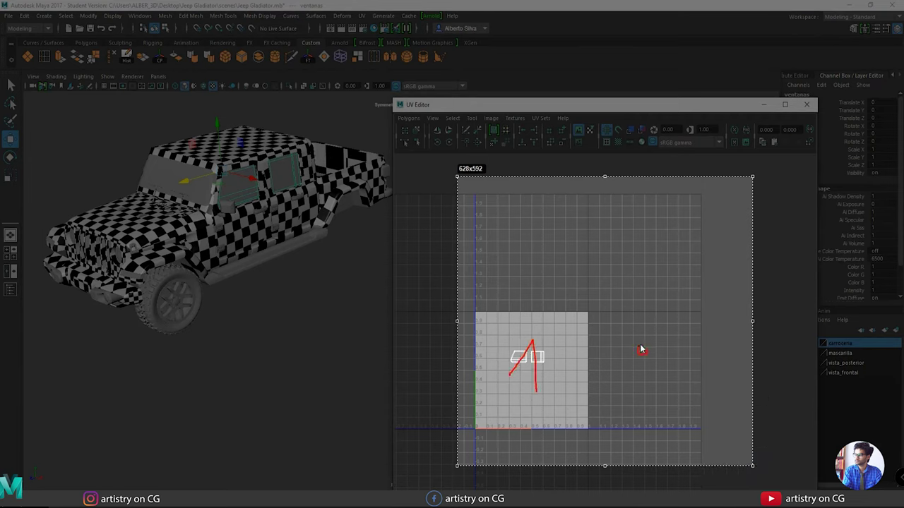
pyautogui.moveTo(637, 377); pyautogui.dragTo(653, 376)
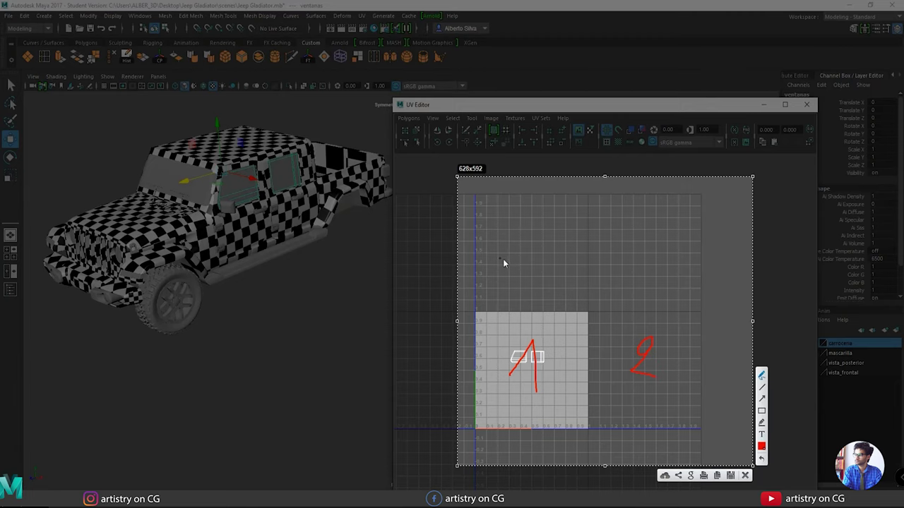
pyautogui.moveTo(515, 233)
pyautogui.mouseDown()
pyautogui.moveTo(539, 246)
pyautogui.moveTo(518, 281)
pyautogui.mouseUp()
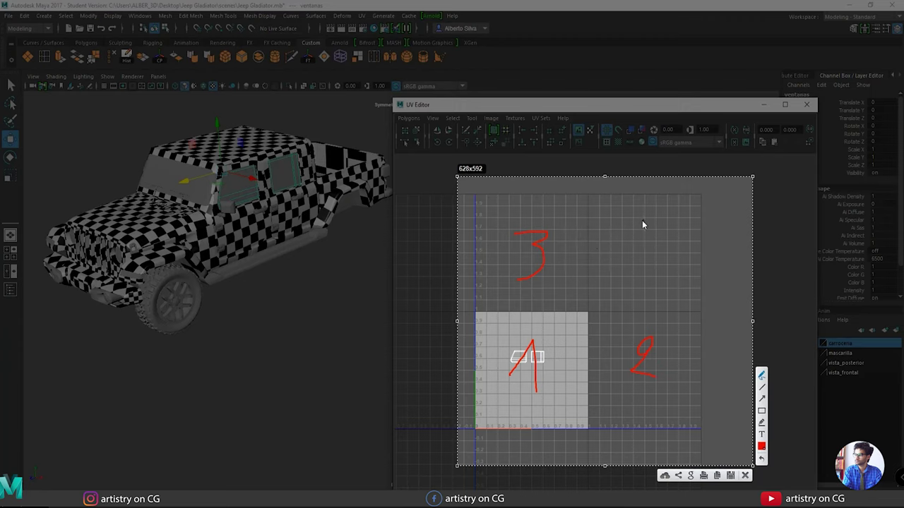
pyautogui.moveTo(642, 225); pyautogui.dragTo(651, 267)
pyautogui.press('Escape')
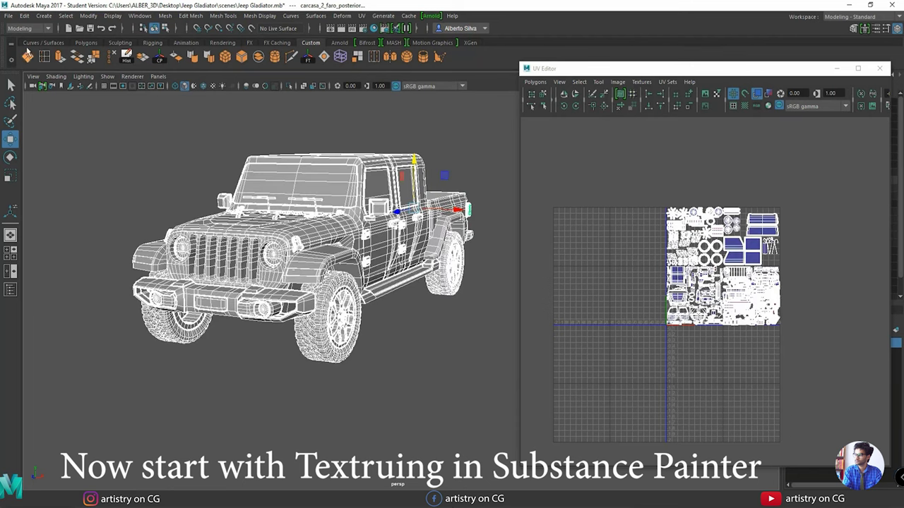
# Export the selected Jeep parts as OBJ under the name Jeep_Gladiator into the Jeep Gladiator project's scenes folder on the desktop.
pyautogui.click(7, 15)
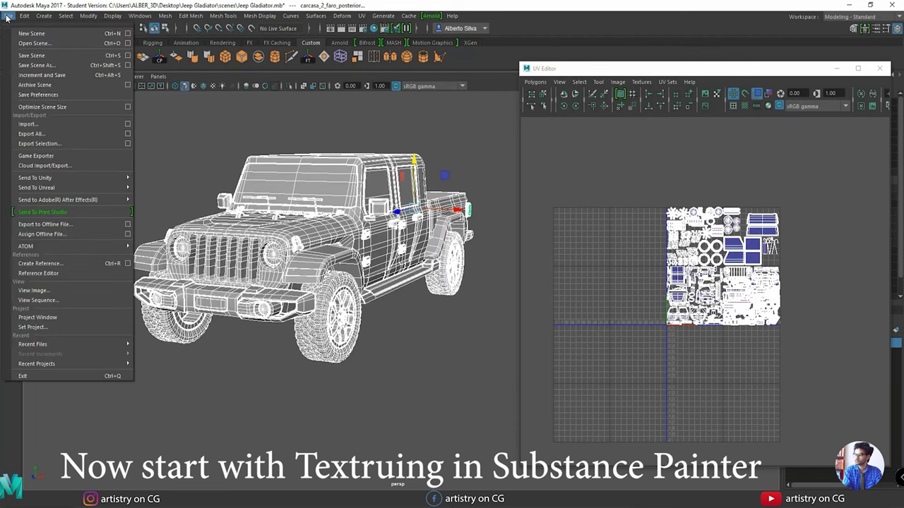
pyautogui.click(39, 144)
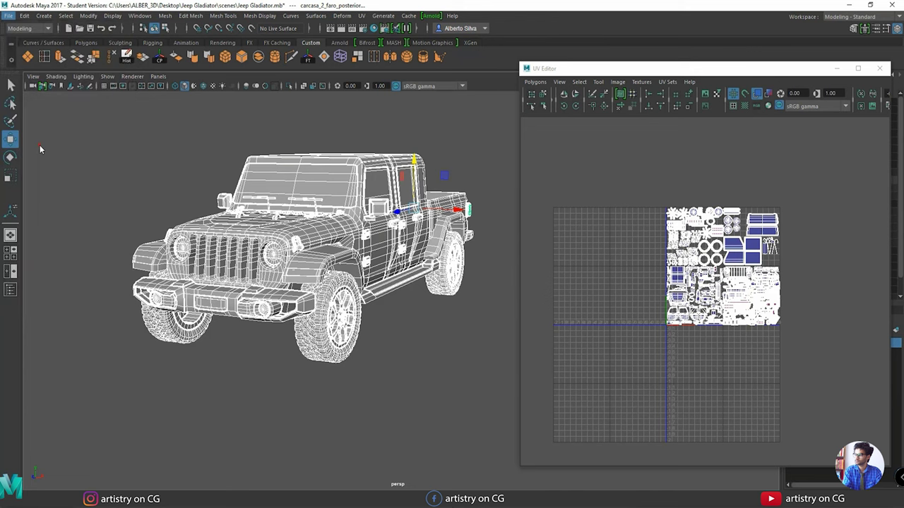
pyautogui.click(136, 143)
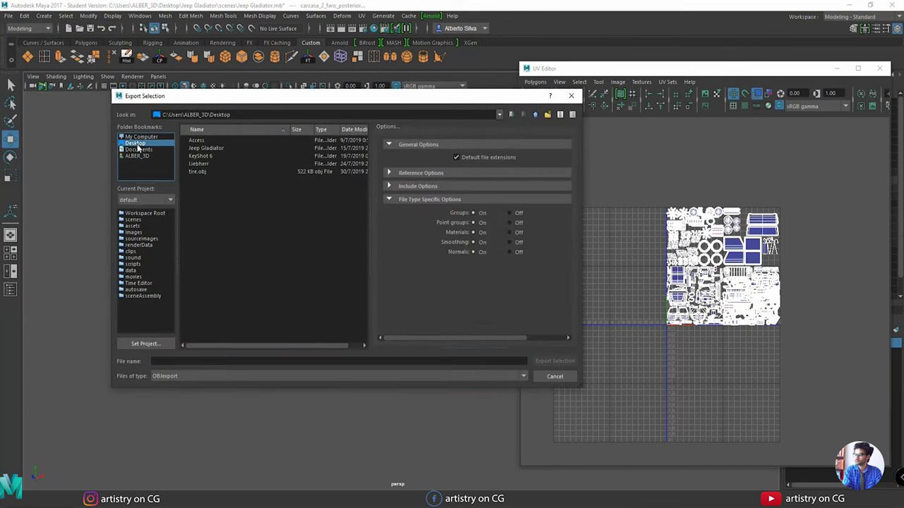
pyautogui.doubleClick(214, 148)
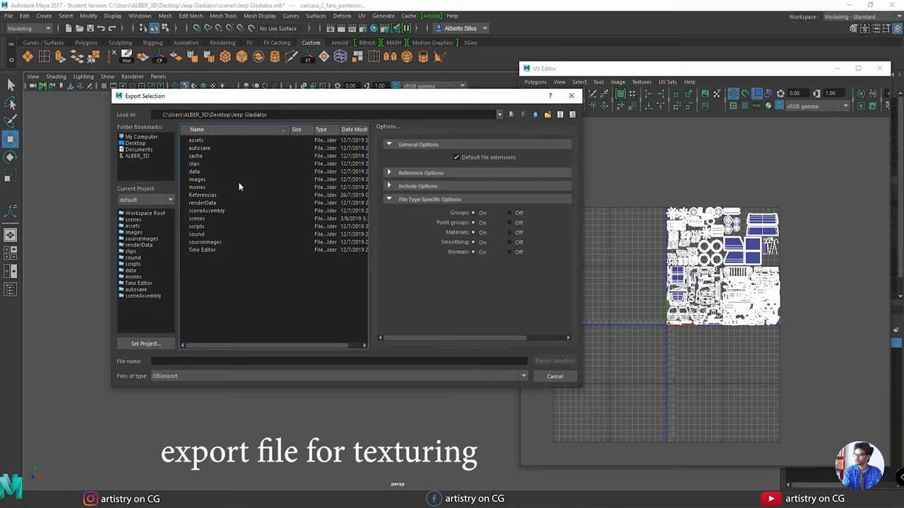
pyautogui.doubleClick(196, 219)
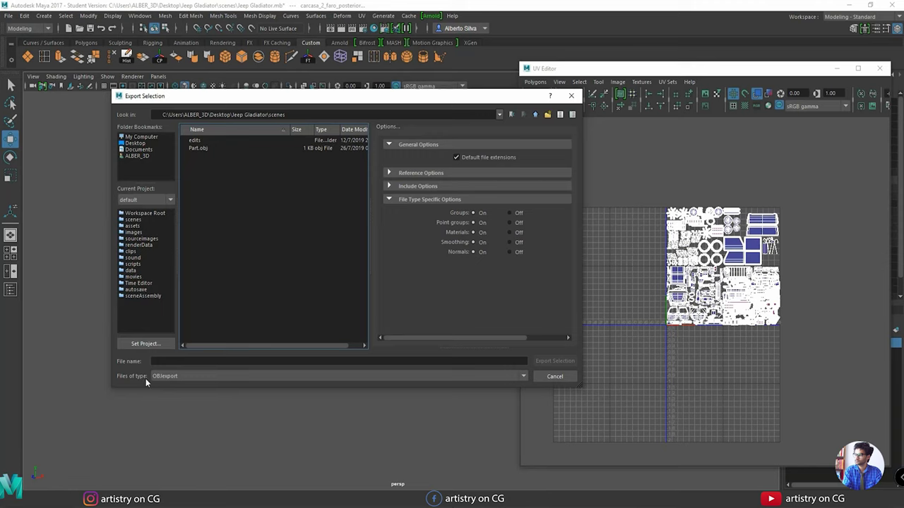
pyautogui.click(185, 360)
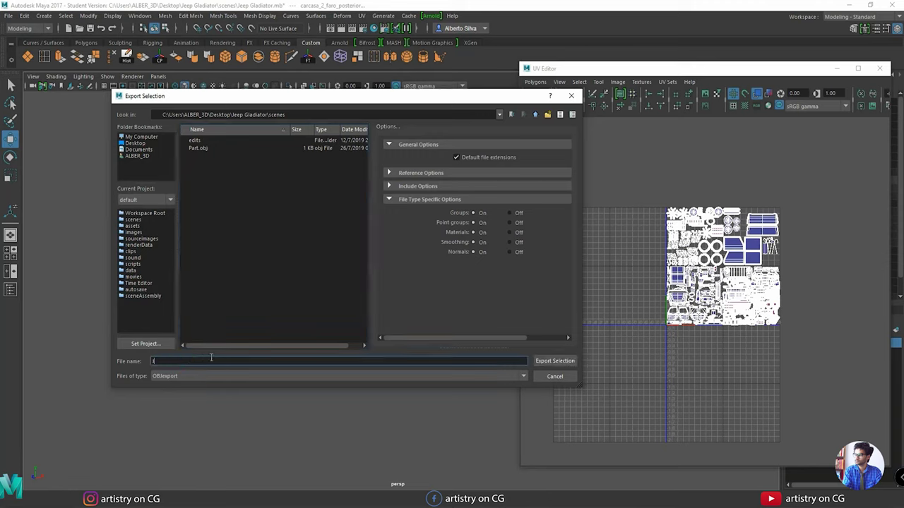
pyautogui.write('Jeep_Gladiator')
pyautogui.click(546, 362)
pyautogui.click(396, 320)
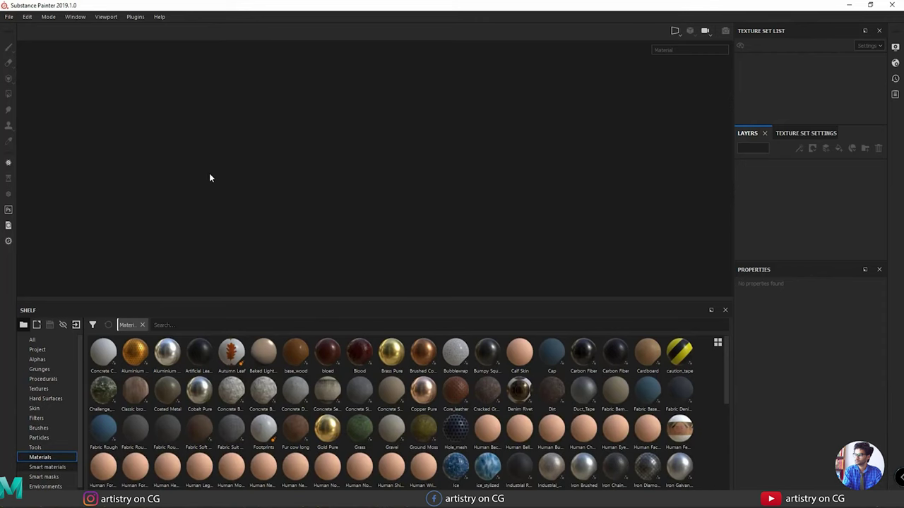
# Switch to Substance Painter and create a project from Jeep_Gladiator.obj with a texture set per UDIM tile, 2048 resolution and OpenGL normals.
pyautogui.press('Down')
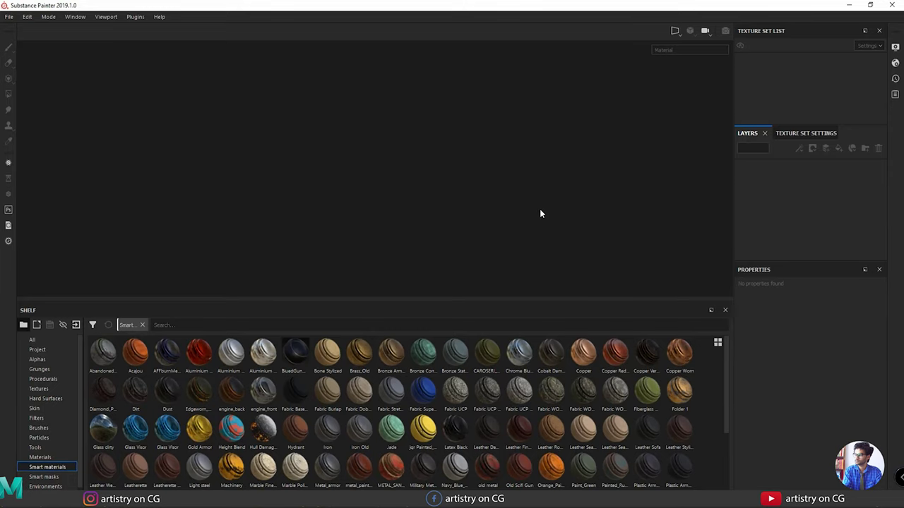
pyautogui.click(9, 16)
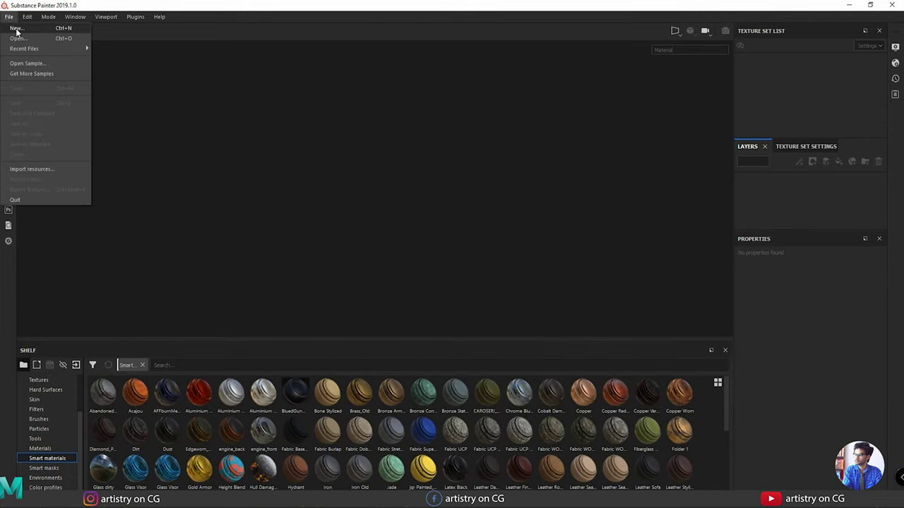
pyautogui.click(15, 29)
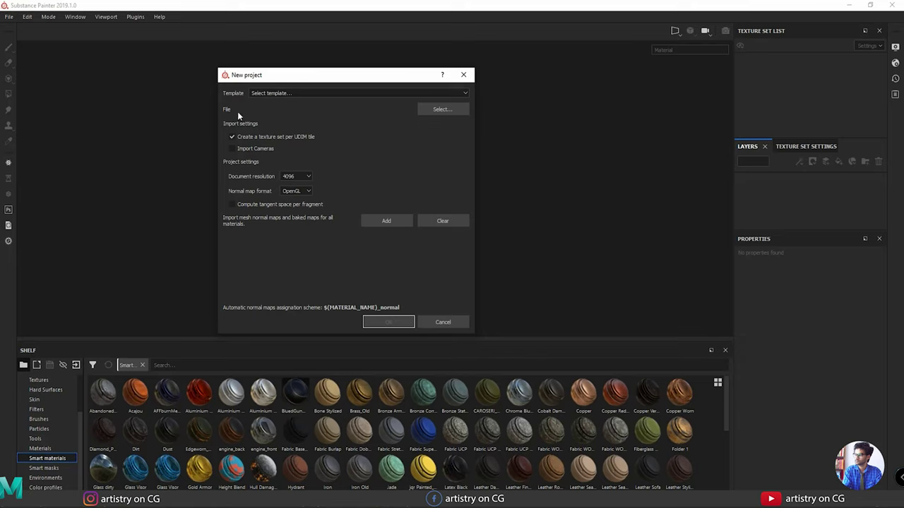
pyautogui.click(441, 111)
pyautogui.click(381, 106)
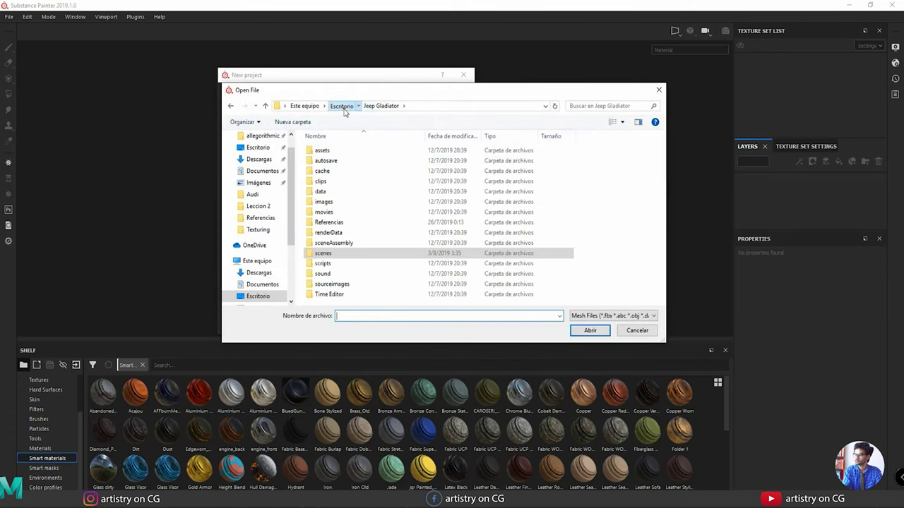
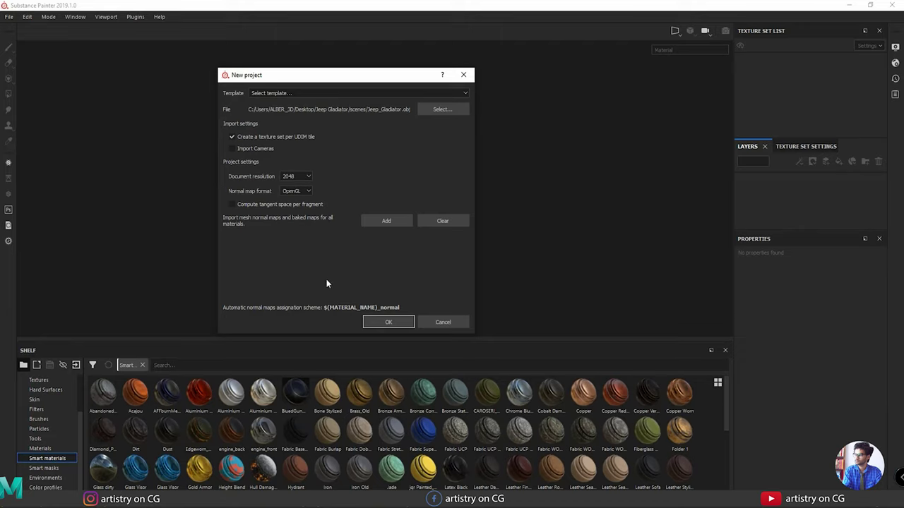
pyautogui.click(376, 321)
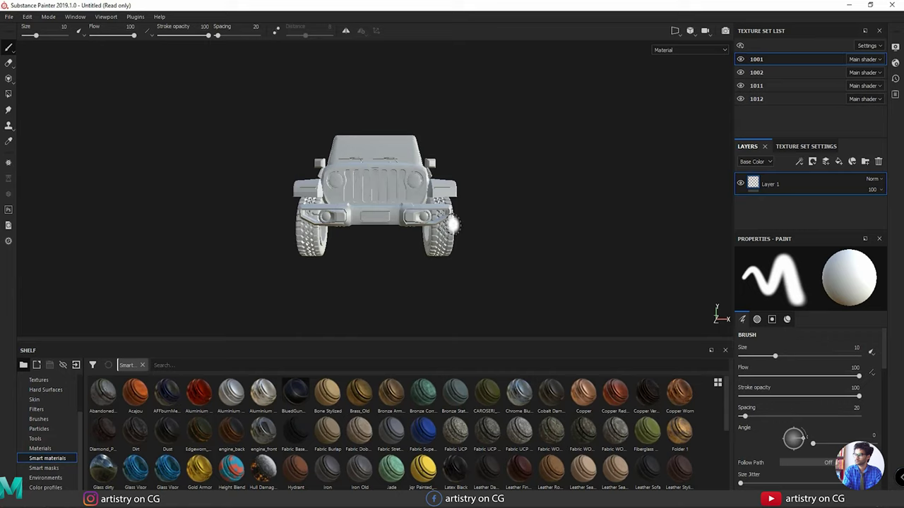
# Examine the imported Jeep model from the front and along its side.
pyautogui.keyDown('alt'); pyautogui.moveTo(416, 240); pyautogui.dragTo(430, 201); pyautogui.keyUp('alt')
pyautogui.keyDown('alt'); pyautogui.moveTo(363, 202); pyautogui.dragTo(322, 124, button='right'); pyautogui.keyUp('alt')
pyautogui.keyDown('alt'); pyautogui.moveTo(323, 124); pyautogui.dragTo(499, 137); pyautogui.keyUp('alt')
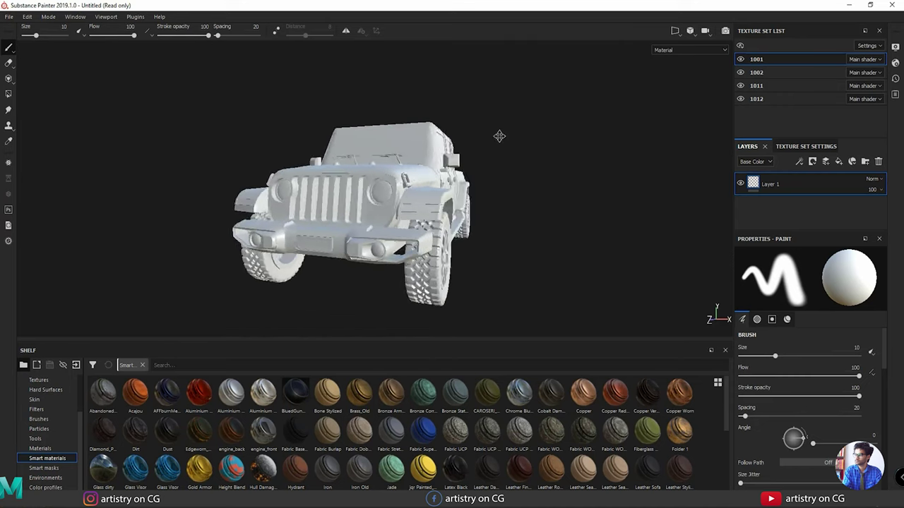
pyautogui.keyDown('alt'); pyautogui.moveTo(498, 136); pyautogui.dragTo(590, 177, button='middle'); pyautogui.keyUp('alt')
pyautogui.keyDown('alt'); pyautogui.moveTo(590, 177); pyautogui.dragTo(447, 142); pyautogui.keyUp('alt')
pyautogui.keyDown('alt'); pyautogui.moveTo(489, 109); pyautogui.dragTo(500, 142); pyautogui.keyUp('alt')
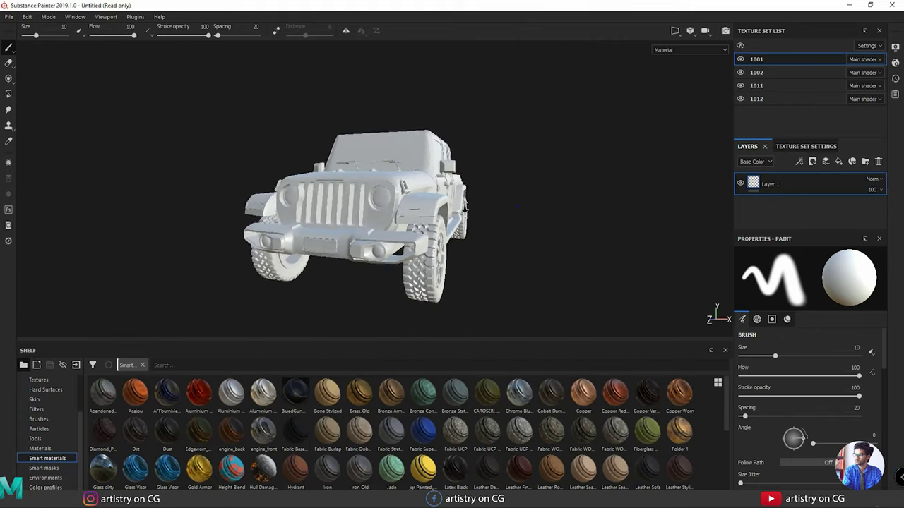
pyautogui.moveTo(484, 218)
pyautogui.keyDown('alt'); pyautogui.mouseDown()
pyautogui.moveTo(287, 258)
pyautogui.moveTo(398, 297)
pyautogui.moveTo(433, 268)
pyautogui.moveTo(430, 259)
pyautogui.moveTo(259, 257)
pyautogui.moveTo(405, 261)
pyautogui.moveTo(656, 246)
pyautogui.mouseUp(); pyautogui.keyUp('alt')
pyautogui.keyDown('alt'); pyautogui.moveTo(602, 248); pyautogui.dragTo(342, 248, button='right'); pyautogui.keyUp('alt')
pyautogui.keyDown('alt'); pyautogui.moveTo(602, 247); pyautogui.dragTo(482, 217); pyautogui.keyUp('alt')
pyautogui.keyDown('alt'); pyautogui.moveTo(482, 216); pyautogui.dragTo(379, 214, button='middle'); pyautogui.keyUp('alt')
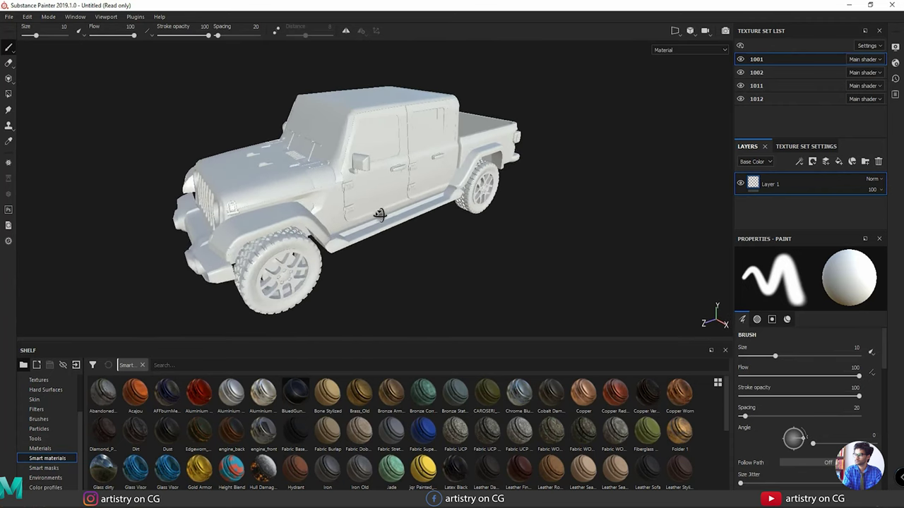
pyautogui.moveTo(379, 214)
pyautogui.keyDown('alt'); pyautogui.mouseDown()
pyautogui.moveTo(412, 186)
pyautogui.moveTo(404, 184)
pyautogui.mouseUp(); pyautogui.keyUp('alt')
# Rotate the environment lighting and check how it falls on the Jeep's front and side.
pyautogui.keyDown('shift'); pyautogui.moveTo(197, 61); pyautogui.dragTo(169, 66, button='right'); pyautogui.keyUp('shift')
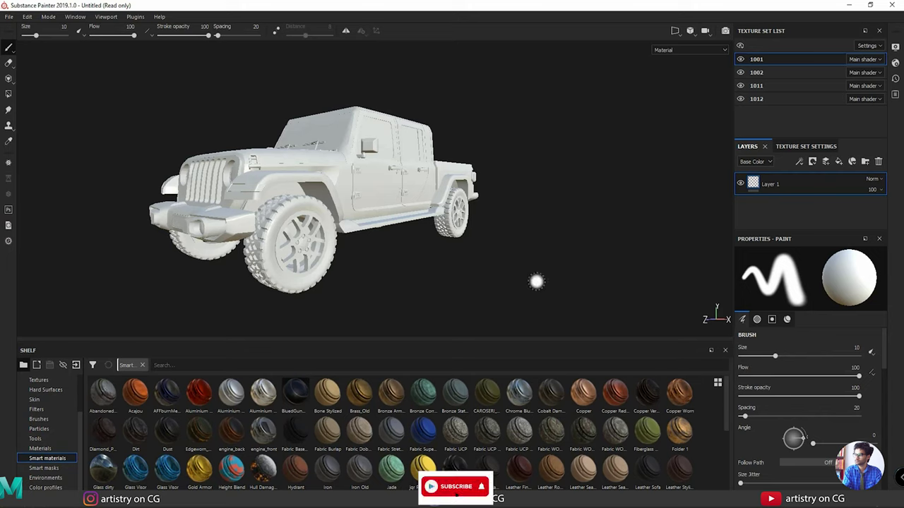
pyautogui.keyDown('alt'); pyautogui.moveTo(523, 241); pyautogui.dragTo(530, 268, button='middle'); pyautogui.keyUp('alt')
pyautogui.keyDown('alt'); pyautogui.moveTo(531, 268); pyautogui.dragTo(353, 127); pyautogui.keyUp('alt')
pyautogui.keyDown('alt'); pyautogui.moveTo(401, 228); pyautogui.dragTo(419, 238); pyautogui.keyUp('alt')
pyautogui.keyDown('alt'); pyautogui.moveTo(419, 238); pyautogui.dragTo(339, 242, button='right'); pyautogui.keyUp('alt')
pyautogui.keyDown('alt'); pyautogui.moveTo(339, 241); pyautogui.dragTo(341, 217, button='middle'); pyautogui.keyUp('alt')
pyautogui.keyDown('alt'); pyautogui.moveTo(341, 218); pyautogui.dragTo(405, 228, button='right'); pyautogui.keyUp('alt')
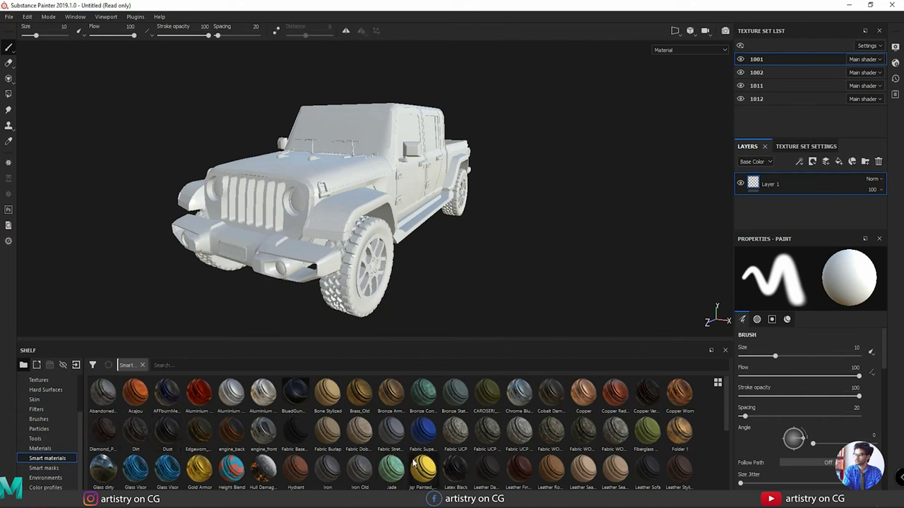
# Apply the SciFi Steel Stained smart material to the body's texture set 1001 and view it up close.
pyautogui.scroll(-5, 720, 441)
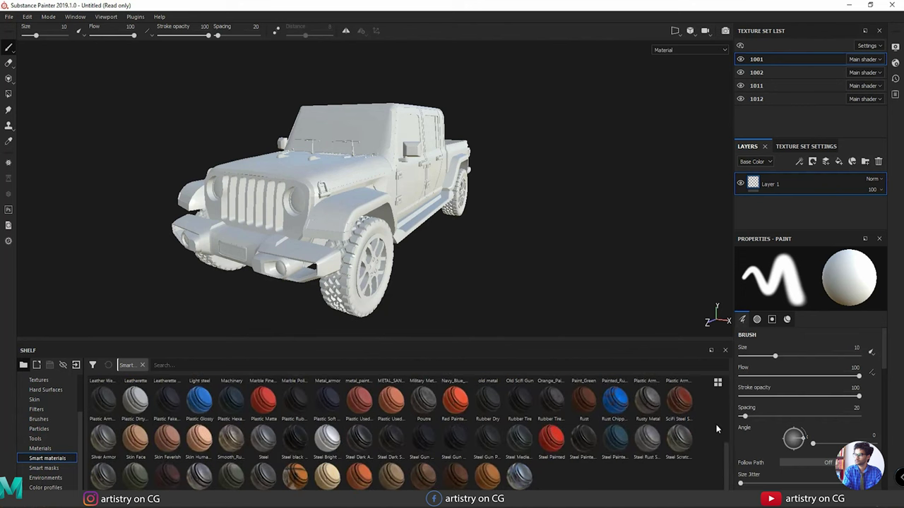
pyautogui.moveTo(679, 400); pyautogui.dragTo(358, 178)
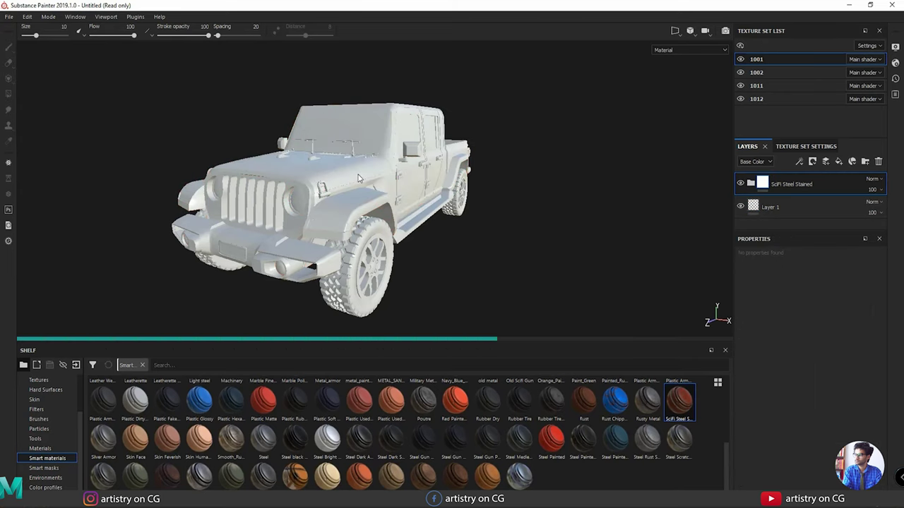
pyautogui.keyDown('alt'); pyautogui.moveTo(357, 173); pyautogui.dragTo(342, 261); pyautogui.keyUp('alt')
pyautogui.keyDown('alt'); pyautogui.moveTo(281, 241); pyautogui.dragTo(518, 275, button='right'); pyautogui.keyUp('alt')
pyautogui.keyDown('alt'); pyautogui.moveTo(519, 275); pyautogui.dragTo(413, 216); pyautogui.keyUp('alt')
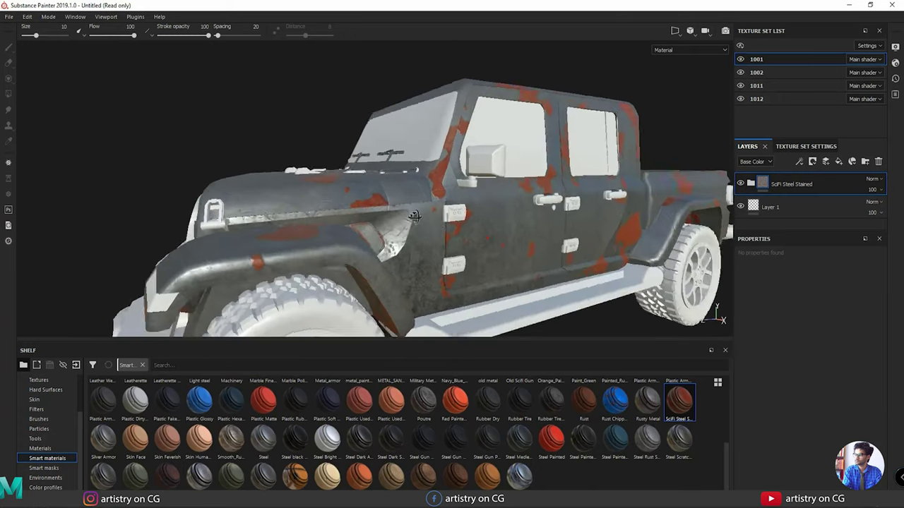
# Inspect the stained steel on the Jeep's doors, hood and bed, and delete the smart material layer.
pyautogui.keyDown('alt'); pyautogui.moveTo(413, 216); pyautogui.dragTo(388, 233, button='right'); pyautogui.keyUp('alt')
pyautogui.keyDown('alt'); pyautogui.moveTo(388, 233); pyautogui.dragTo(459, 159); pyautogui.keyUp('alt')
pyautogui.keyDown('alt'); pyautogui.moveTo(459, 159); pyautogui.dragTo(387, 158, button='right'); pyautogui.keyUp('alt')
pyautogui.keyDown('alt'); pyautogui.moveTo(387, 158); pyautogui.dragTo(195, 184); pyautogui.keyUp('alt')
pyautogui.keyDown('alt'); pyautogui.moveTo(476, 218); pyautogui.dragTo(365, 215, button='right'); pyautogui.keyUp('alt')
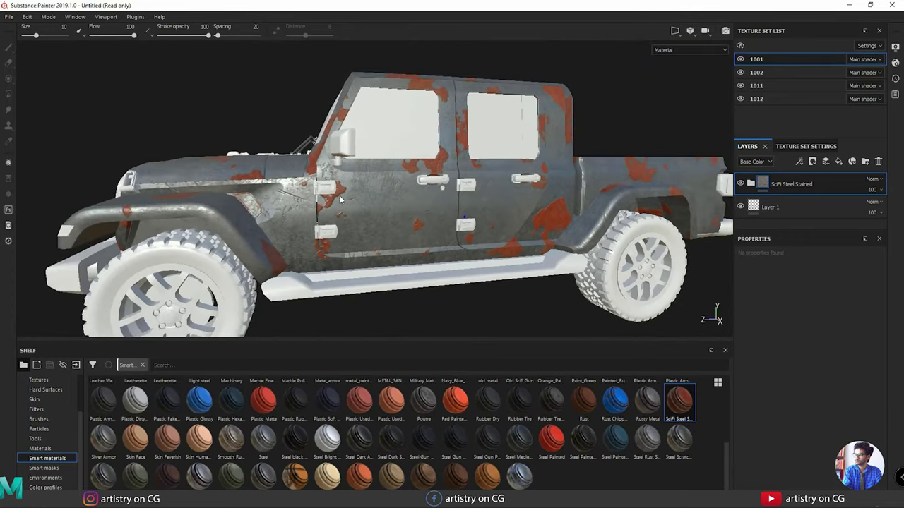
pyautogui.keyDown('alt'); pyautogui.moveTo(365, 215); pyautogui.dragTo(476, 198); pyautogui.keyUp('alt')
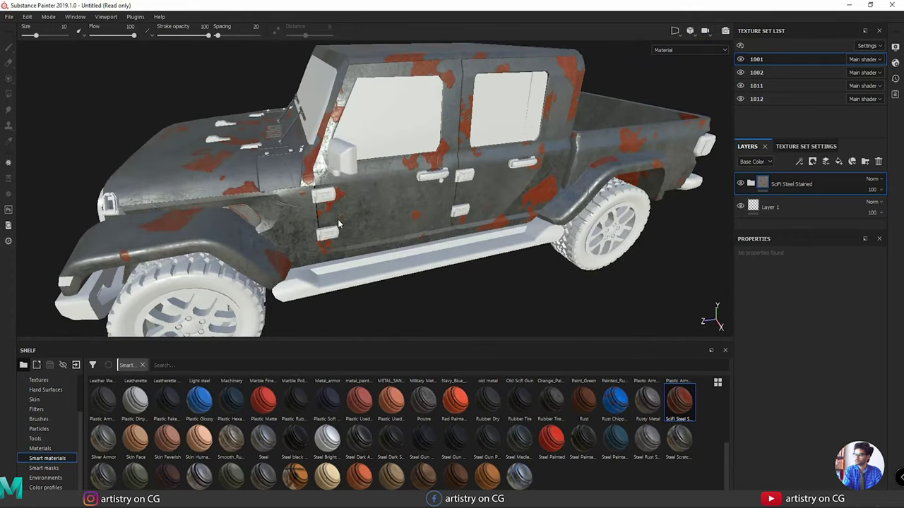
pyautogui.keyDown('alt'); pyautogui.moveTo(338, 223); pyautogui.dragTo(240, 198, button='right'); pyautogui.keyUp('alt')
pyautogui.keyDown('alt'); pyautogui.moveTo(289, 237); pyautogui.dragTo(228, 196); pyautogui.keyUp('alt')
pyautogui.keyDown('alt'); pyautogui.moveTo(228, 196); pyautogui.dragTo(199, 271, button='middle'); pyautogui.keyUp('alt')
pyautogui.moveTo(318, 264)
pyautogui.keyDown('alt'); pyautogui.mouseDown()
pyautogui.moveTo(197, 274)
pyautogui.moveTo(389, 282)
pyautogui.moveTo(326, 252)
pyautogui.moveTo(337, 208)
pyautogui.moveTo(391, 172)
pyautogui.moveTo(255, 239)
pyautogui.moveTo(474, 285)
pyautogui.moveTo(393, 273)
pyautogui.moveTo(549, 256)
pyautogui.moveTo(392, 245)
pyautogui.moveTo(535, 252)
pyautogui.moveTo(402, 246)
pyautogui.moveTo(426, 242)
pyautogui.mouseUp(); pyautogui.keyUp('alt')
pyautogui.press('Delete')
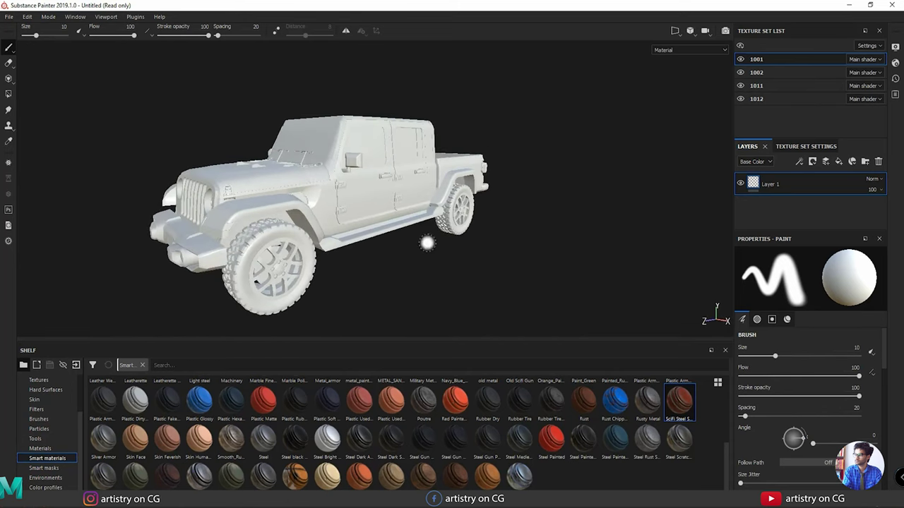
# Examine the channels, normal mixing, UV padding and mesh map options in the settings of texture set 1001.
pyautogui.click(794, 155)
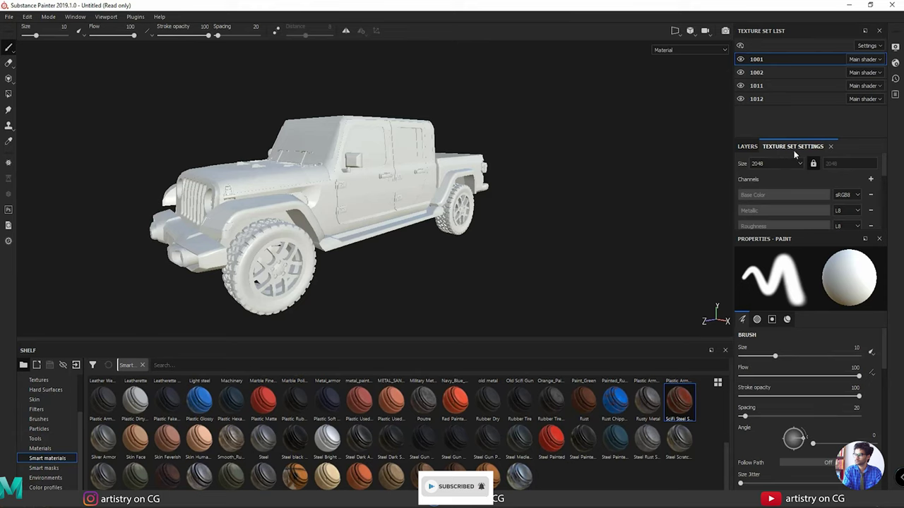
pyautogui.scroll(-1, 795, 203)
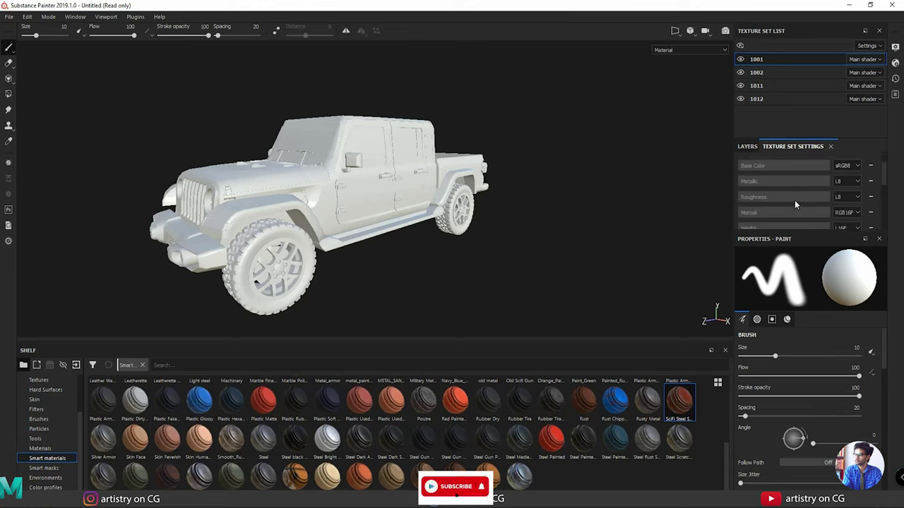
pyautogui.scroll(1, 794, 200)
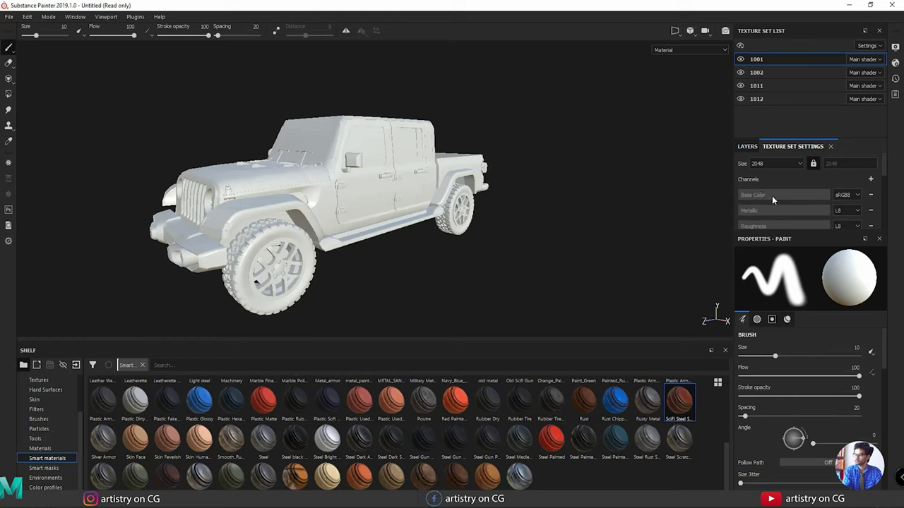
pyautogui.scroll(-1, 763, 200)
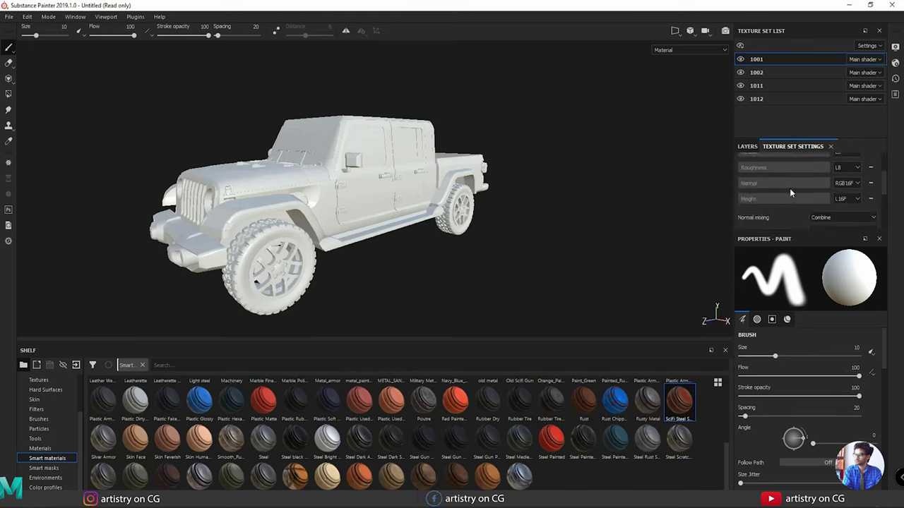
pyautogui.scroll(1, 790, 193)
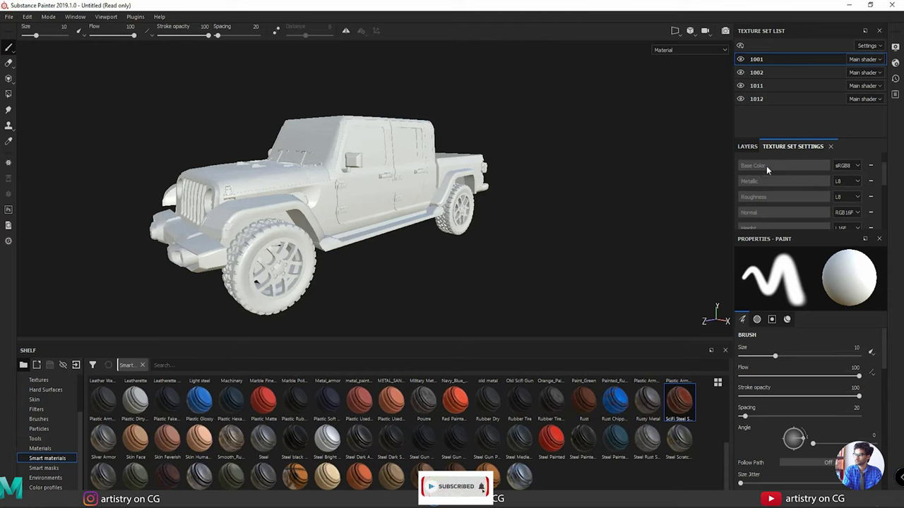
pyautogui.scroll(1, 792, 207)
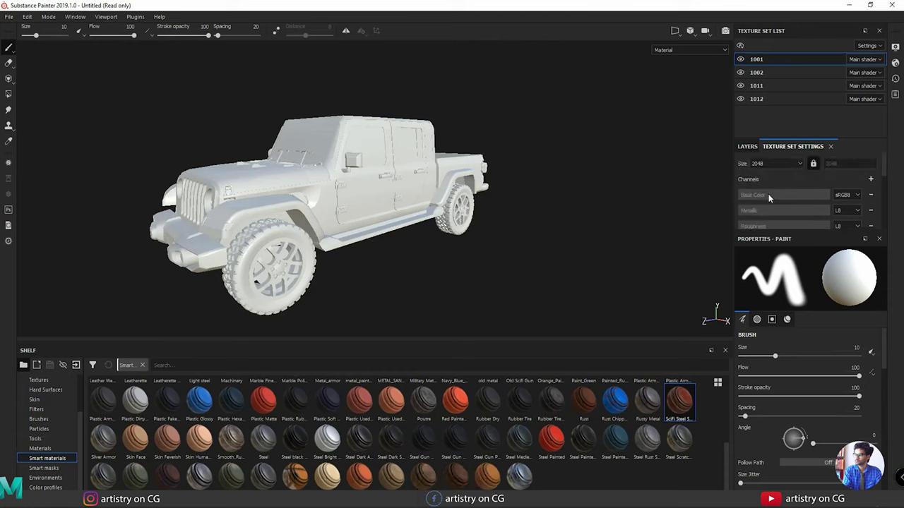
pyautogui.scroll(-2, 760, 206)
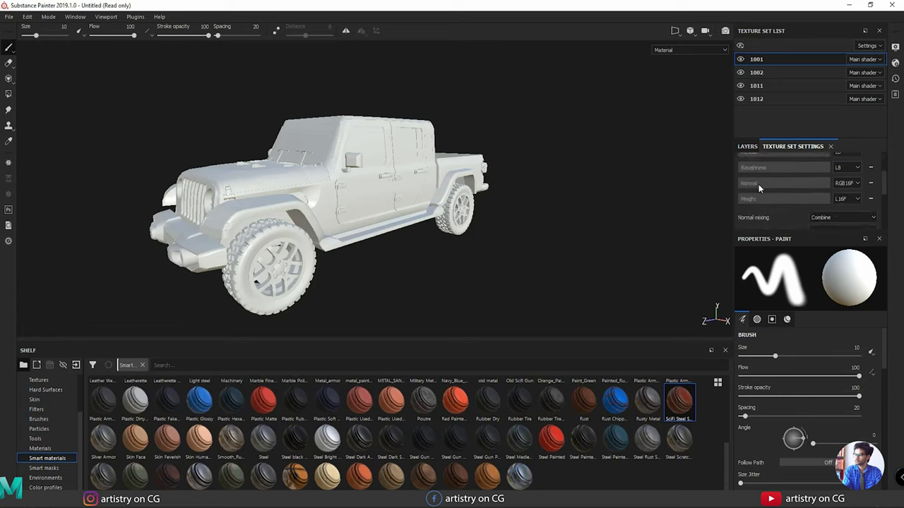
pyautogui.scroll(1, 791, 204)
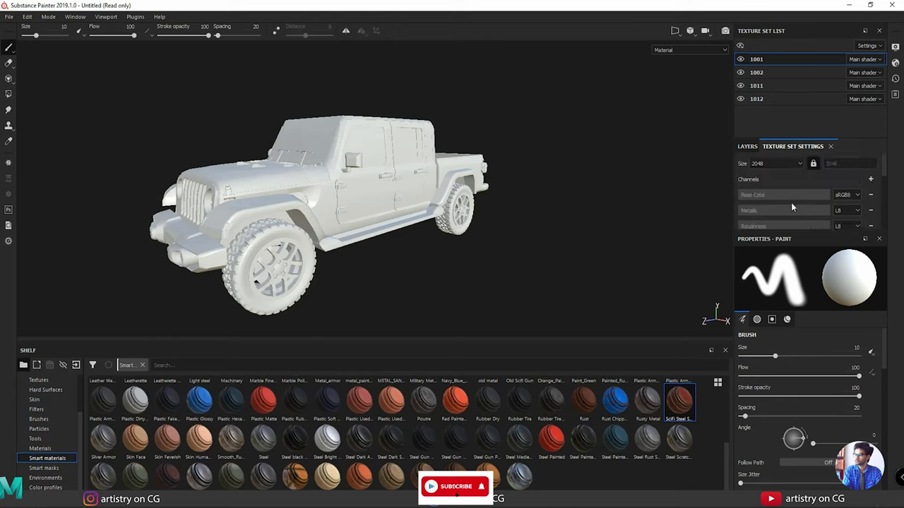
pyautogui.scroll(-3, 791, 202)
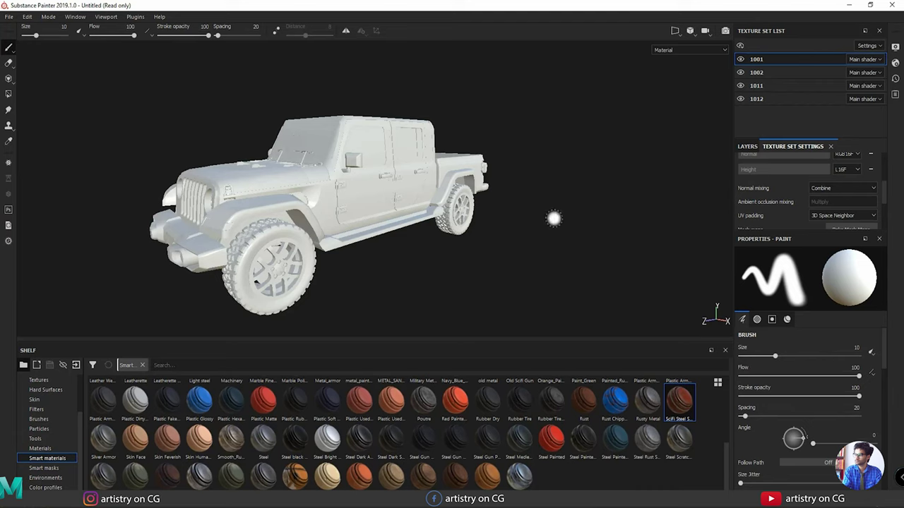
pyautogui.scroll(-2, 870, 209)
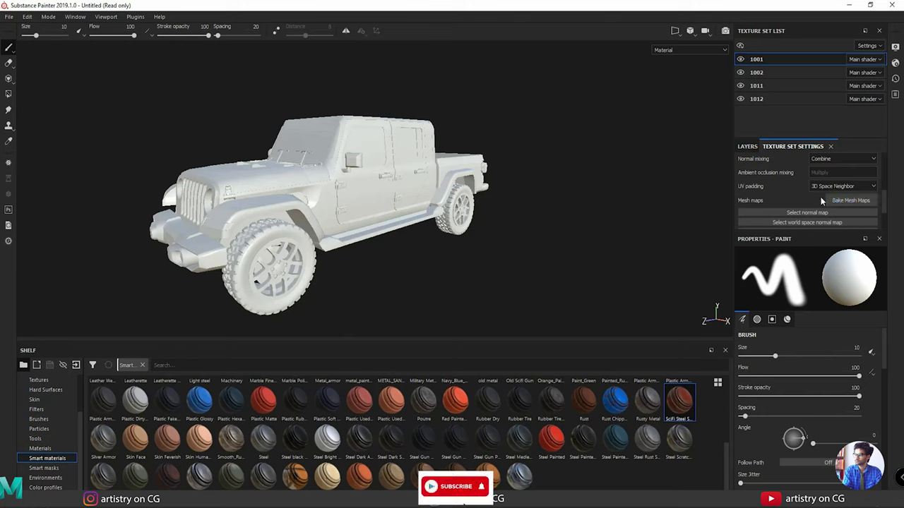
pyautogui.scroll(4, 821, 201)
pyautogui.scroll(-3, 821, 201)
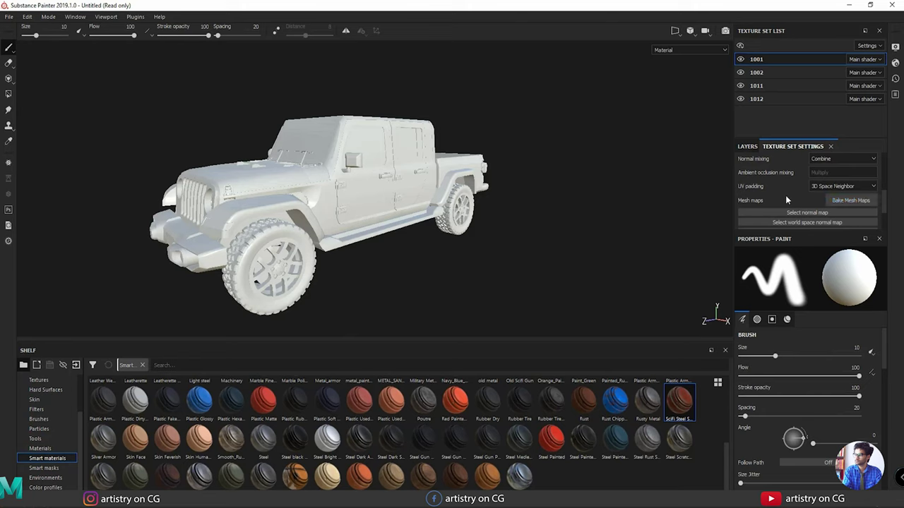
# Open the mesh map baking settings and exclude the Normal map from the bake, keeping the Jeep in view.
pyautogui.click(847, 201)
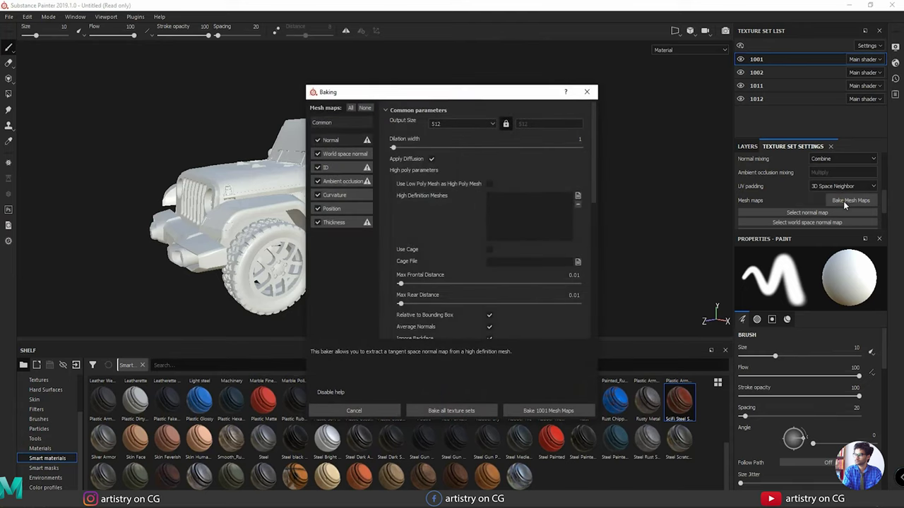
pyautogui.moveTo(435, 88); pyautogui.dragTo(412, 85)
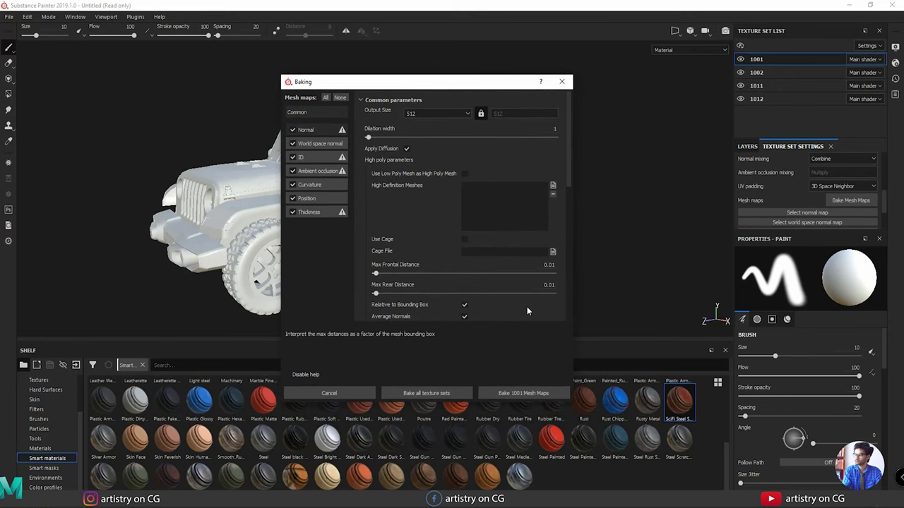
pyautogui.click(307, 131)
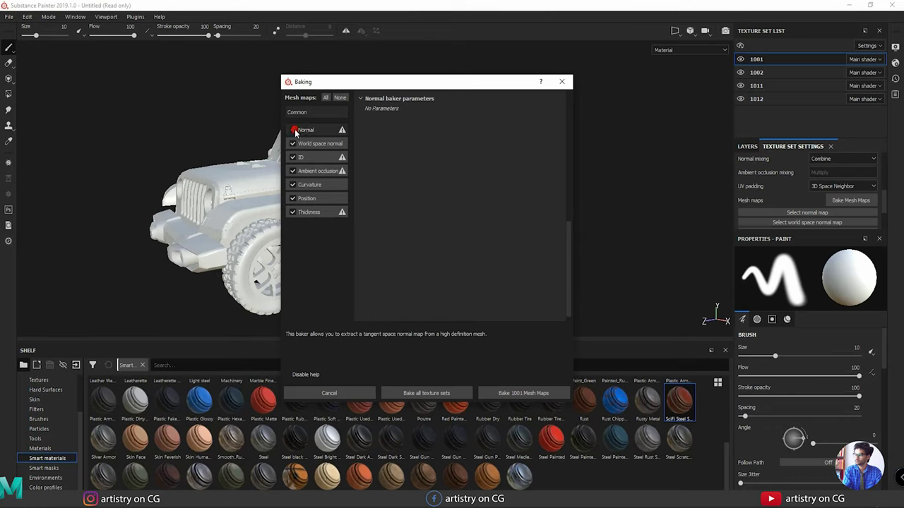
pyautogui.click(304, 131)
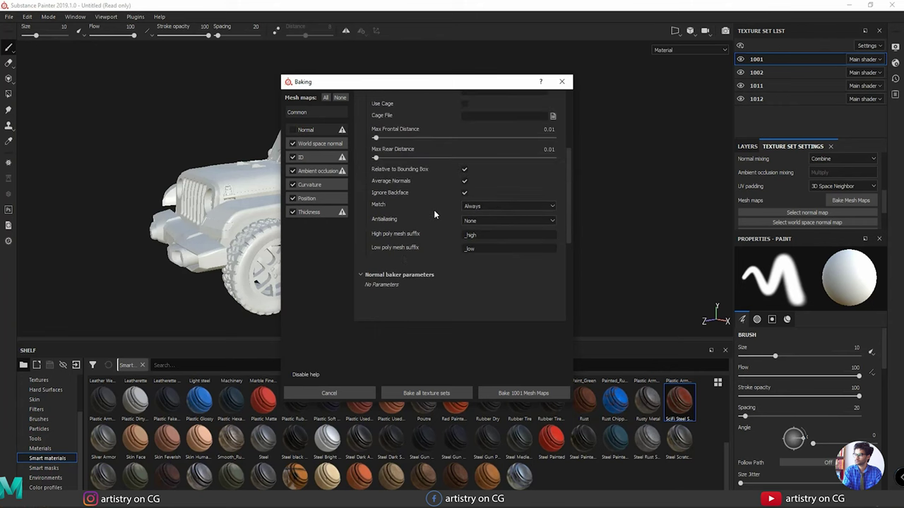
pyautogui.scroll(3, 434, 210)
pyautogui.scroll(2, 433, 210)
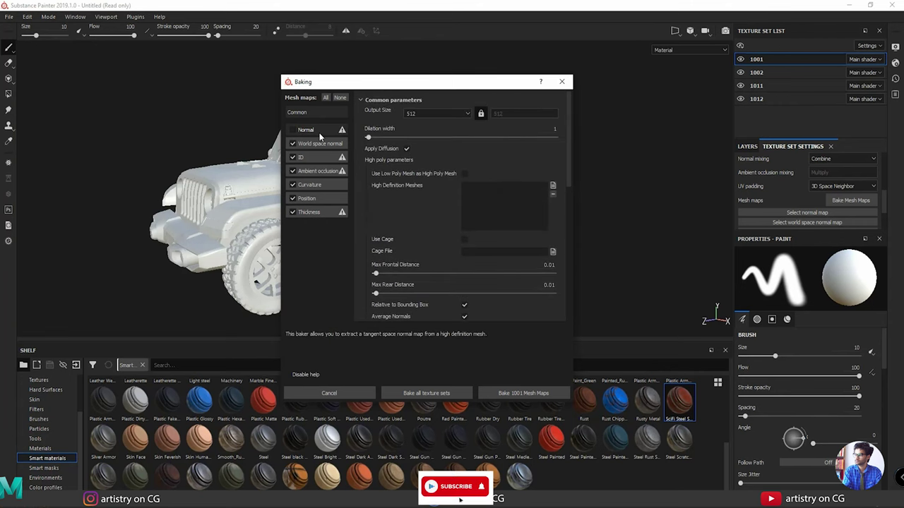
pyautogui.moveTo(351, 81); pyautogui.dragTo(603, 60)
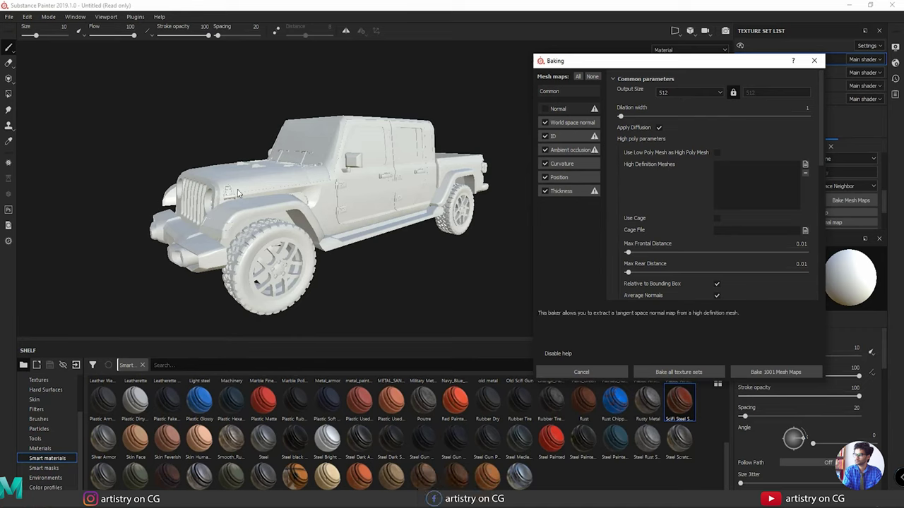
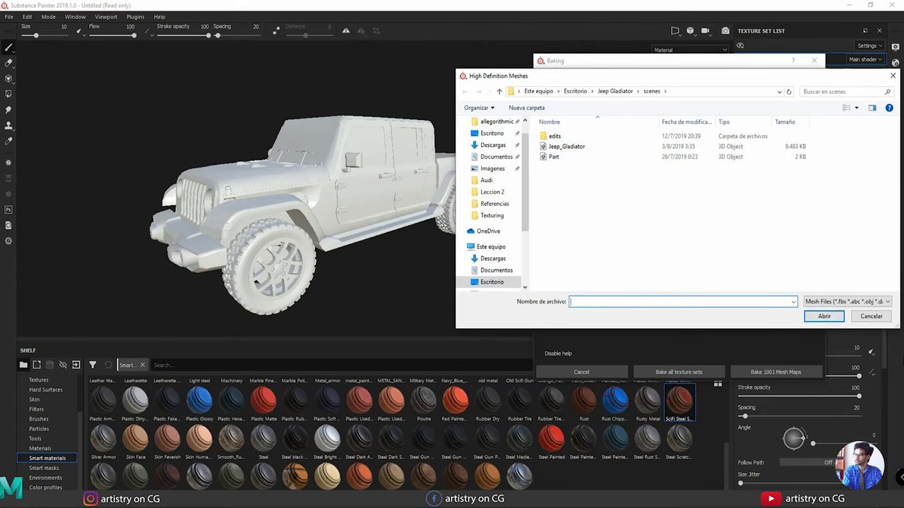
# Cancel choosing a high definition mesh and set the baking output size to 2048.
pyautogui.click(871, 316)
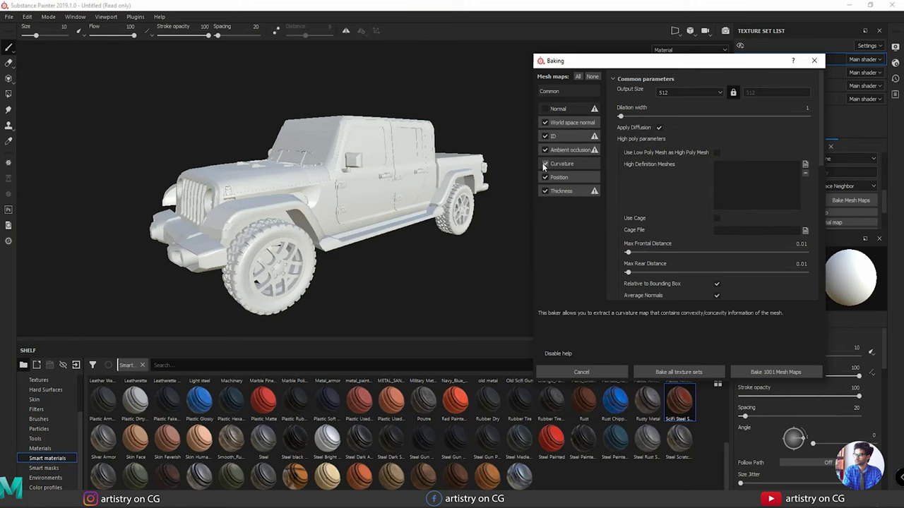
pyautogui.click(673, 63)
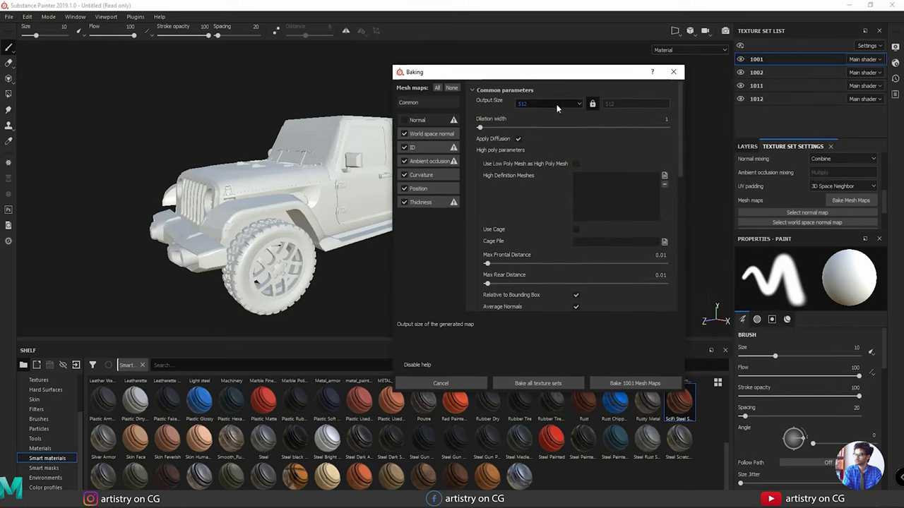
pyautogui.click(579, 104)
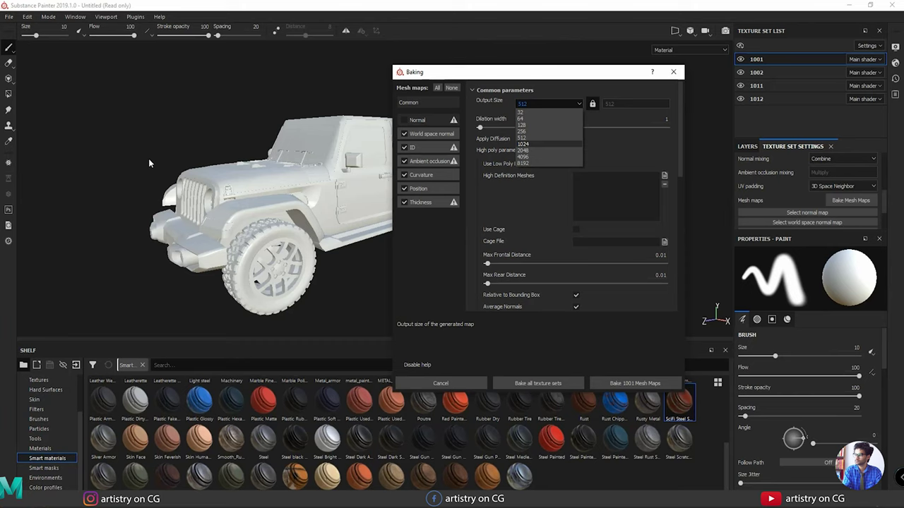
pyautogui.click(529, 151)
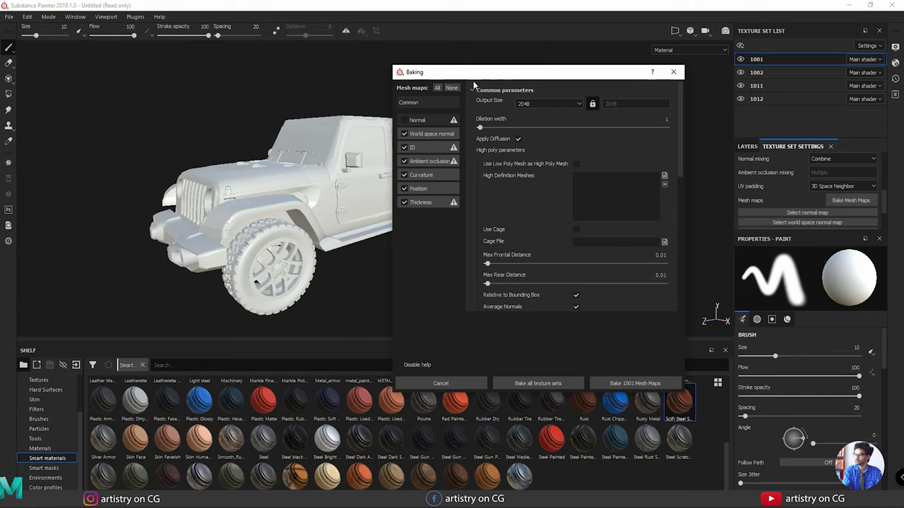
pyautogui.moveTo(477, 71); pyautogui.dragTo(425, 49)
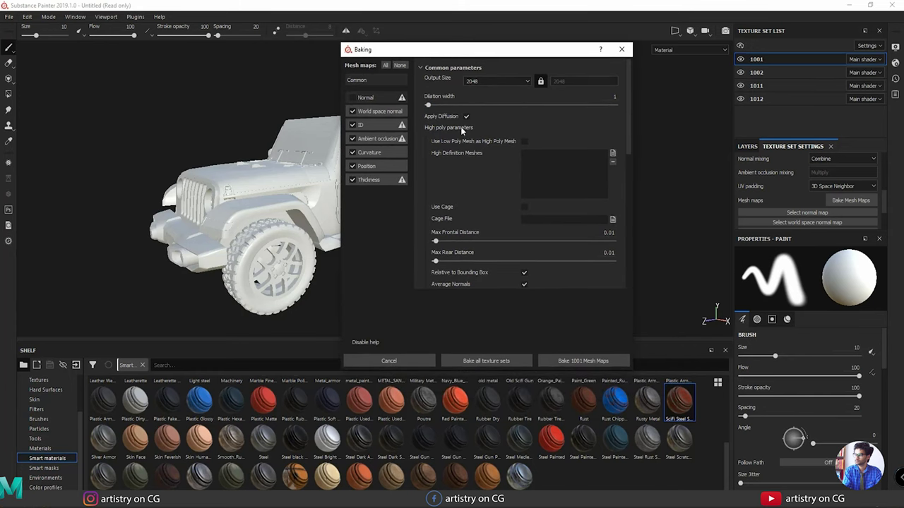
# Review the common baking parameters and bake the mesh maps for all texture sets.
pyautogui.scroll(-3, 482, 146)
pyautogui.scroll(-3, 485, 165)
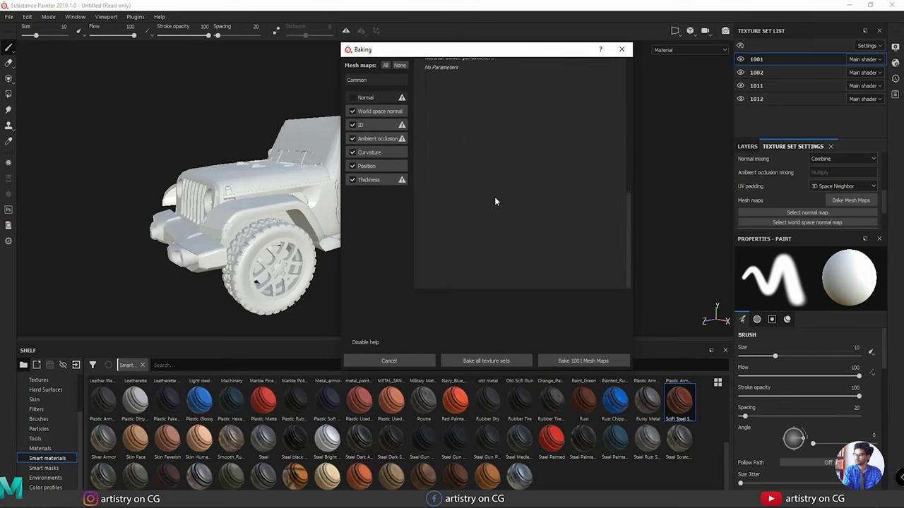
pyautogui.scroll(2, 492, 208)
pyautogui.scroll(3, 490, 225)
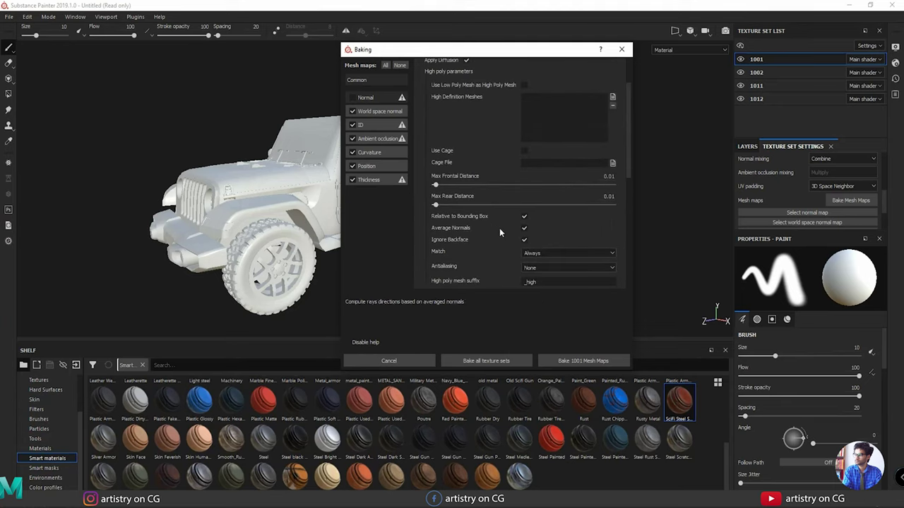
pyautogui.scroll(1, 500, 228)
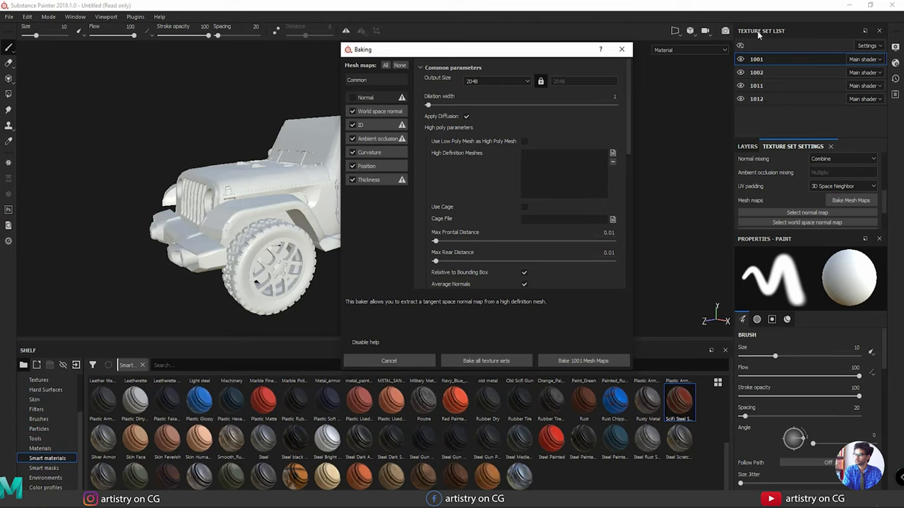
pyautogui.click(487, 361)
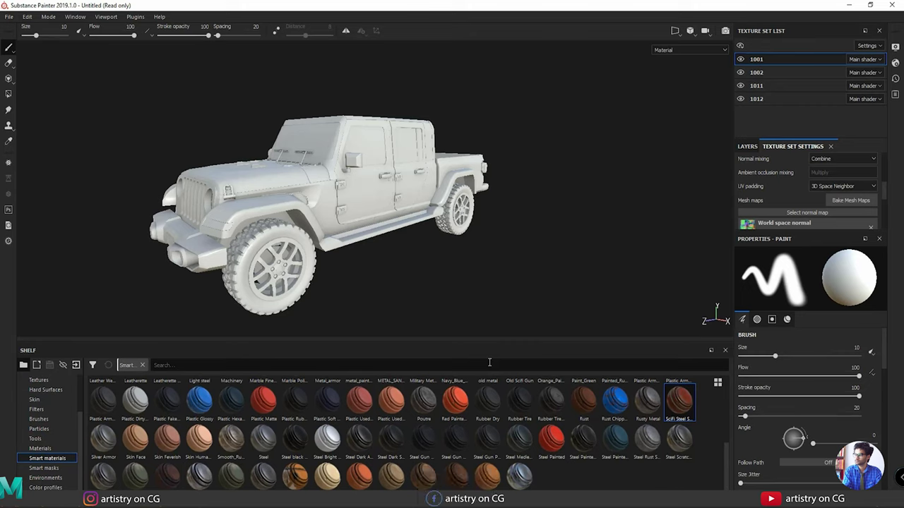
# Enlarge the texture set settings area and examine texture set 1001's baked mesh maps and the Jeep's shading from the front and side.
pyautogui.moveTo(480, 304)
pyautogui.keyDown('alt'); pyautogui.mouseDown()
pyautogui.moveTo(420, 256)
pyautogui.moveTo(486, 222)
pyautogui.moveTo(252, 254)
pyautogui.moveTo(307, 226)
pyautogui.moveTo(438, 254)
pyautogui.moveTo(494, 212)
pyautogui.moveTo(415, 255)
pyautogui.moveTo(492, 235)
pyautogui.moveTo(515, 192)
pyautogui.moveTo(404, 264)
pyautogui.mouseUp(); pyautogui.keyUp('alt')
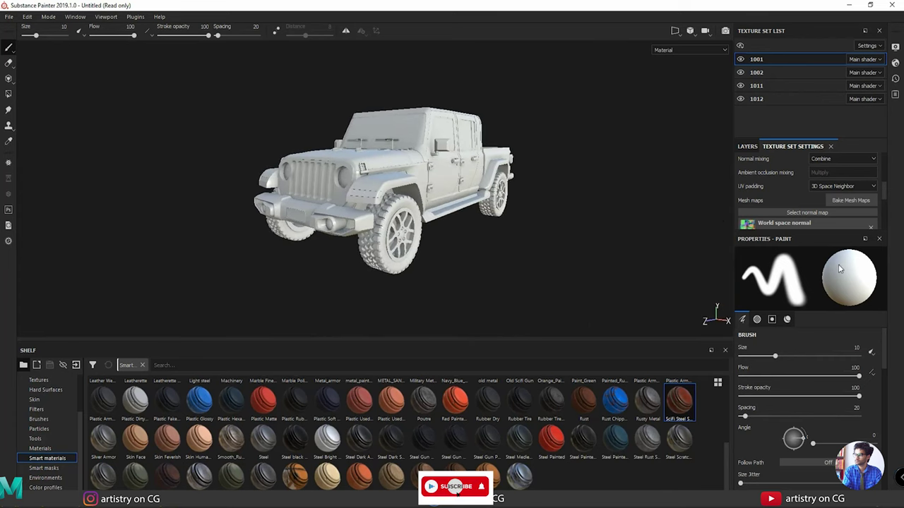
pyautogui.moveTo(831, 238); pyautogui.dragTo(828, 302)
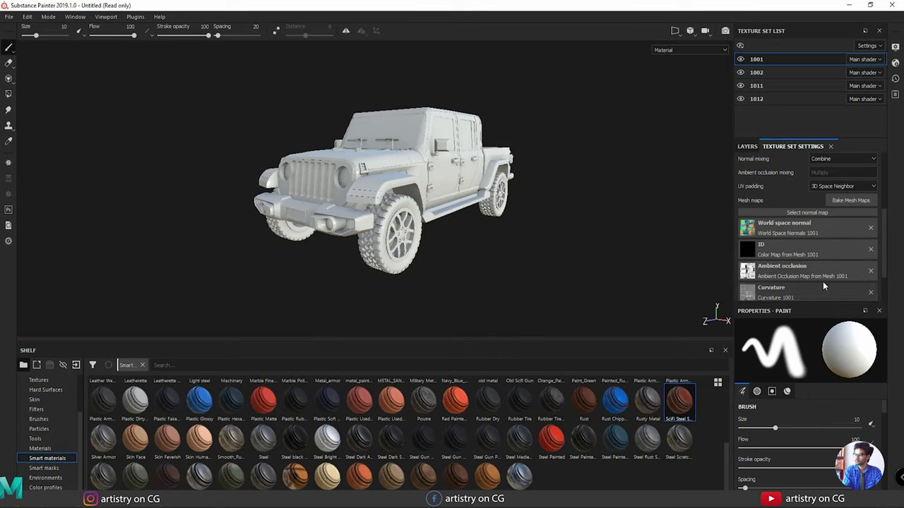
pyautogui.scroll(-1, 823, 281)
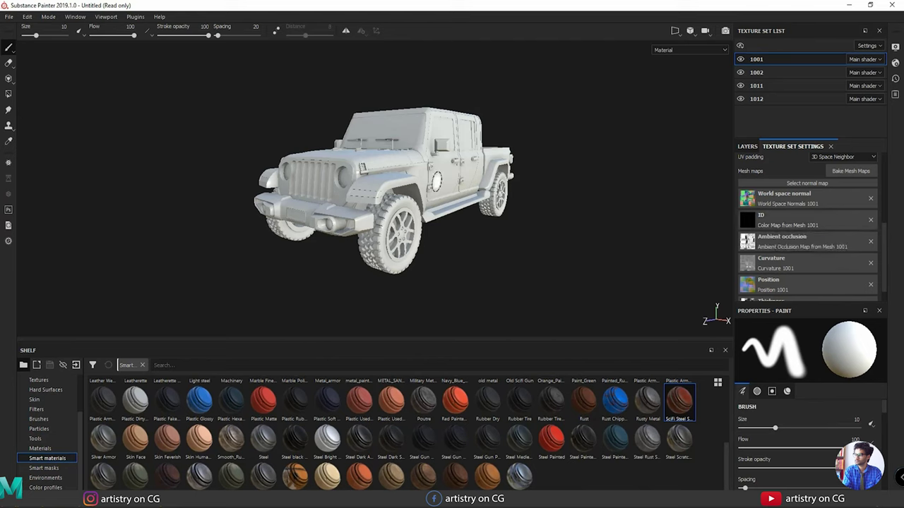
pyautogui.keyDown('alt'); pyautogui.moveTo(446, 251); pyautogui.dragTo(378, 260); pyautogui.keyUp('alt')
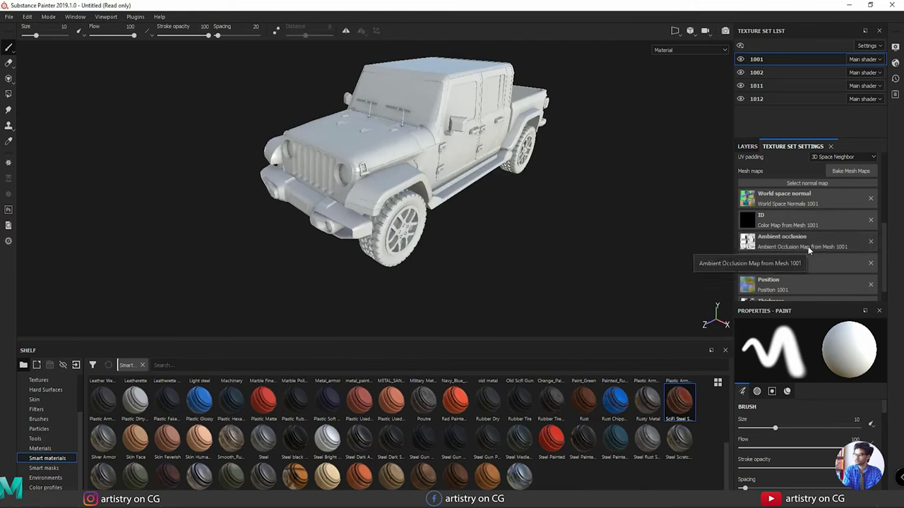
pyautogui.keyDown('alt'); pyautogui.moveTo(353, 151); pyautogui.dragTo(480, 239); pyautogui.keyUp('alt')
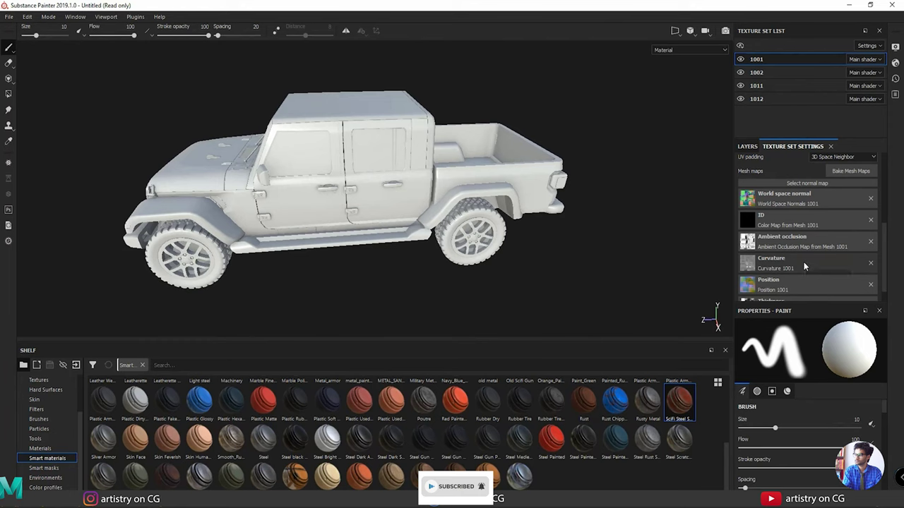
pyautogui.scroll(-1, 803, 266)
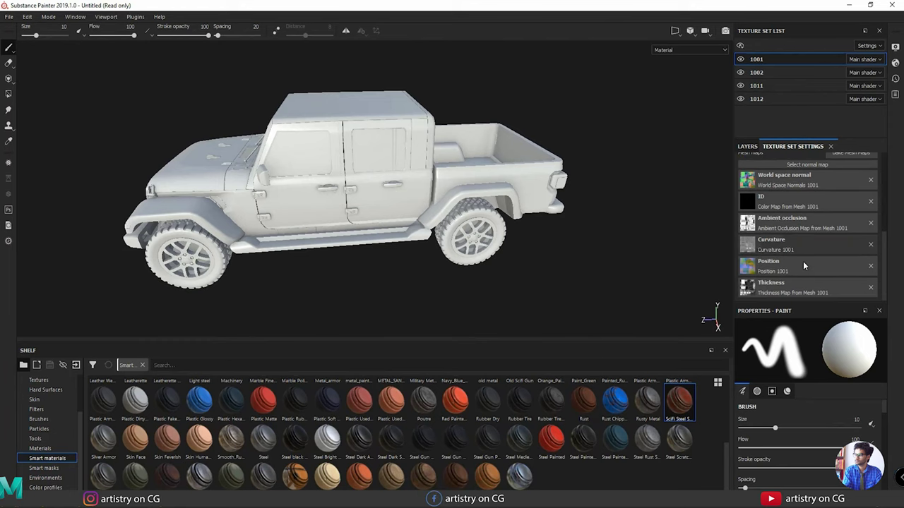
pyautogui.scroll(2, 704, 269)
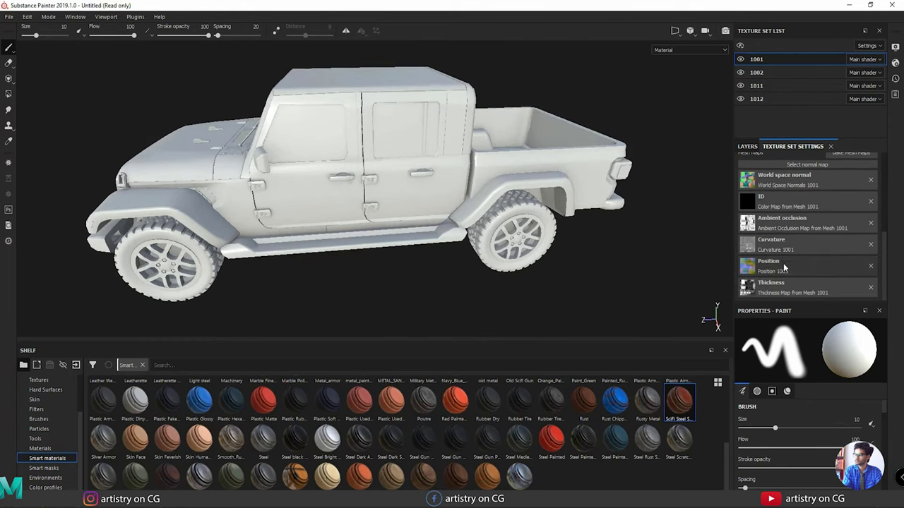
pyautogui.keyDown('alt'); pyautogui.moveTo(436, 235); pyautogui.dragTo(301, 225, button='right'); pyautogui.keyUp('alt')
pyautogui.keyDown('alt'); pyautogui.moveTo(301, 226); pyautogui.dragTo(324, 272); pyautogui.keyUp('alt')
pyautogui.scroll(1, 325, 272)
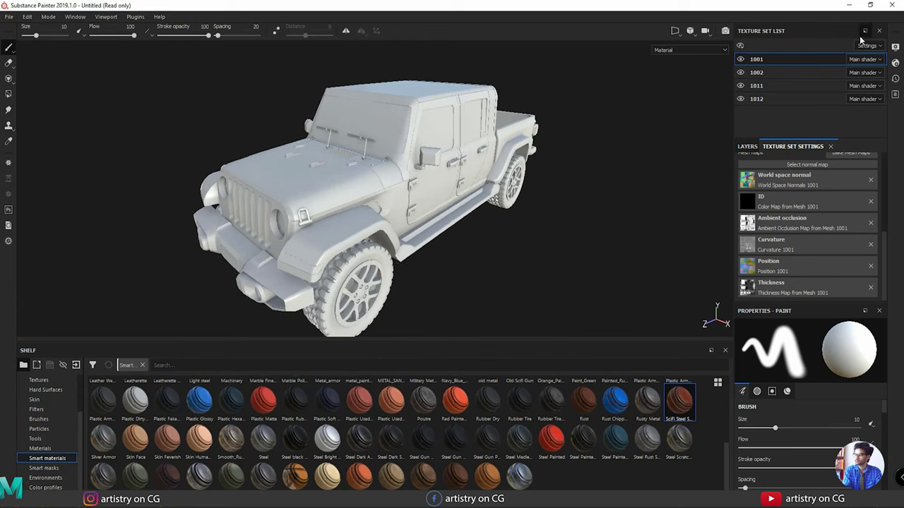
# Rename texture set 1001 as Carroceria and make texture set 1002 the active one.
pyautogui.doubleClick(756, 60)
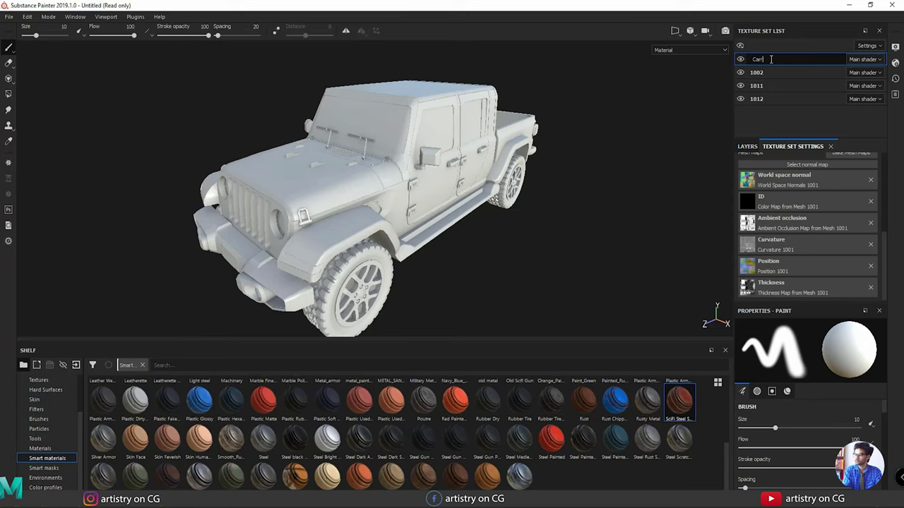
pyautogui.write('ria')
pyautogui.click(744, 72)
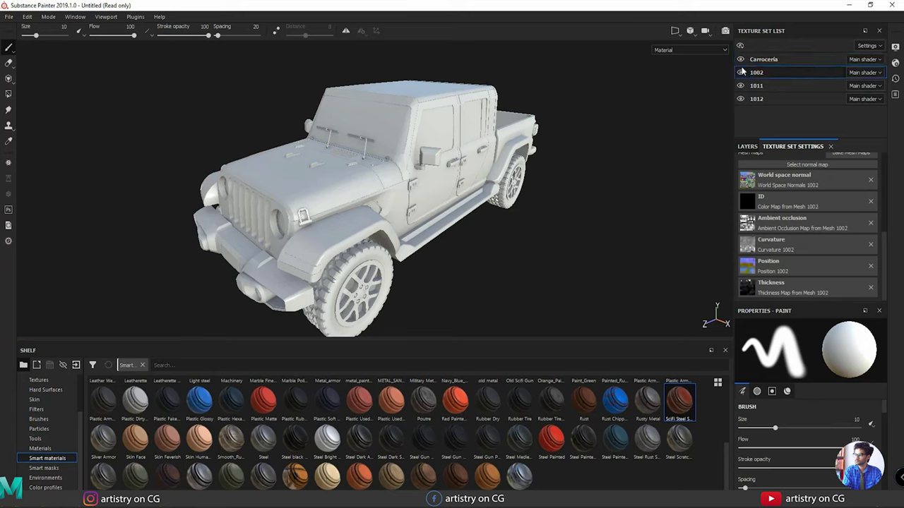
# Hide and show texture set 1002 repeatedly to identify which Jeep parts belong to it.
pyautogui.click(741, 73)
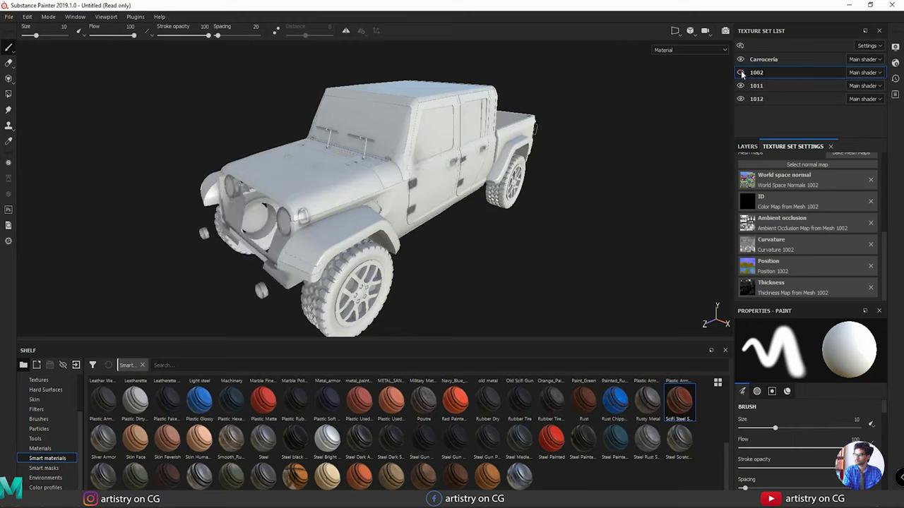
pyautogui.click(741, 73)
pyautogui.click(741, 73)
pyautogui.click(741, 72)
pyautogui.click(741, 73)
pyautogui.click(741, 73)
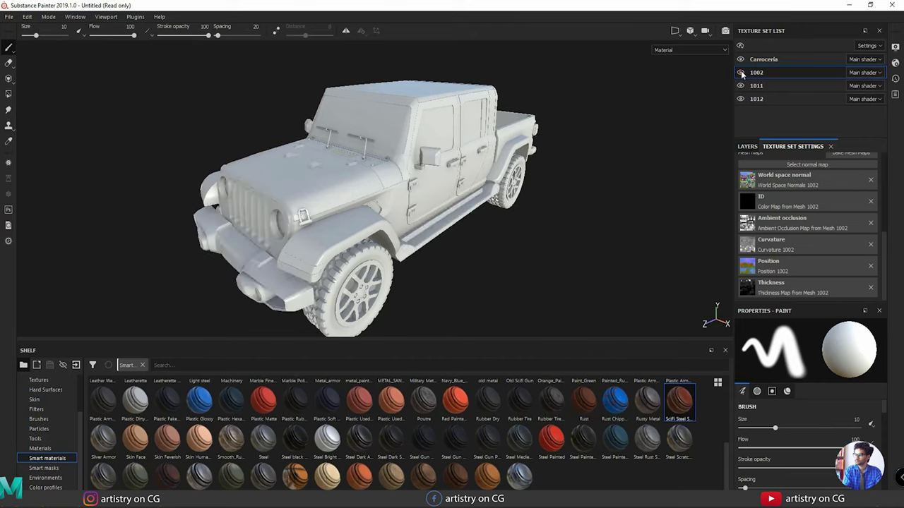
pyautogui.click(740, 73)
pyautogui.click(740, 73)
pyautogui.click(740, 73)
pyautogui.click(741, 73)
# Rename texture set 1002 as Accesorios and texture set 1011 as Neumáticos.
pyautogui.doubleClick(759, 73)
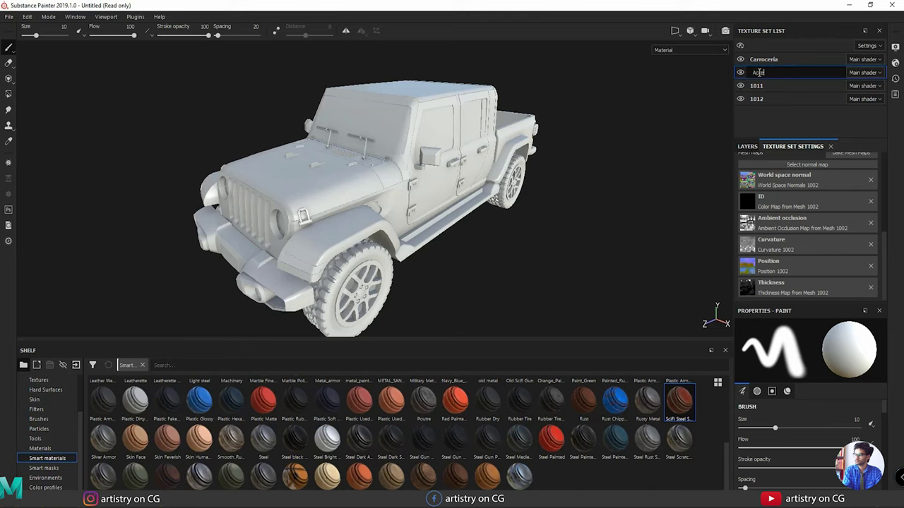
pyautogui.write('Accesorios')
pyautogui.press('Return')
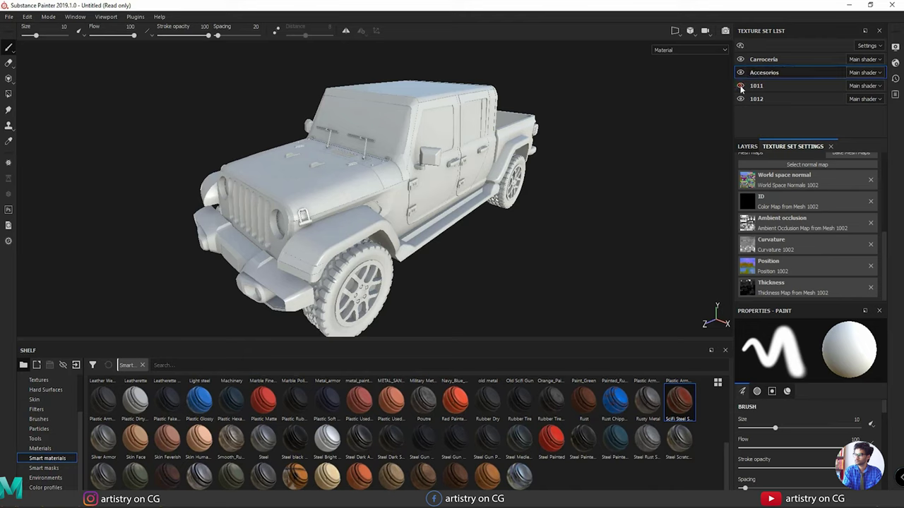
pyautogui.doubleClick(757, 85)
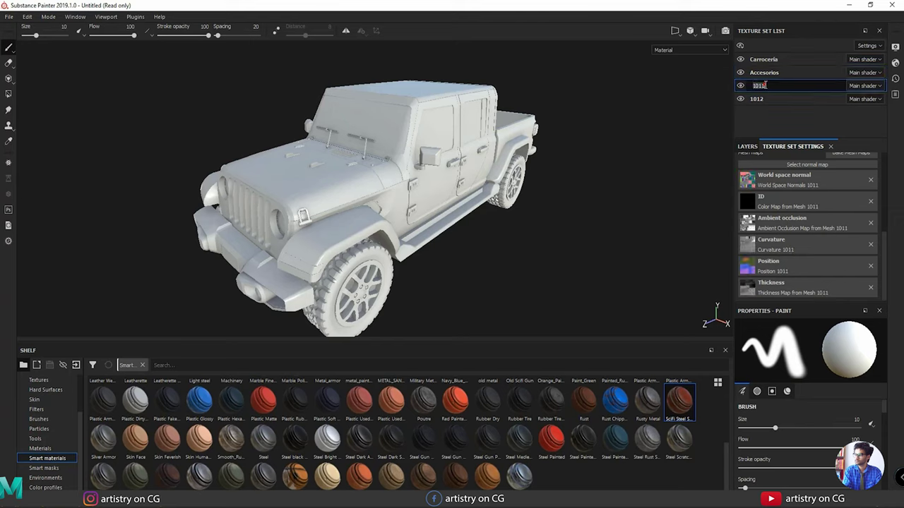
pyautogui.write('Neumáticos')
pyautogui.press('Return')
# Rename texture set 1012 as Cristales and make the Carroceria texture set active.
pyautogui.doubleClick(777, 99)
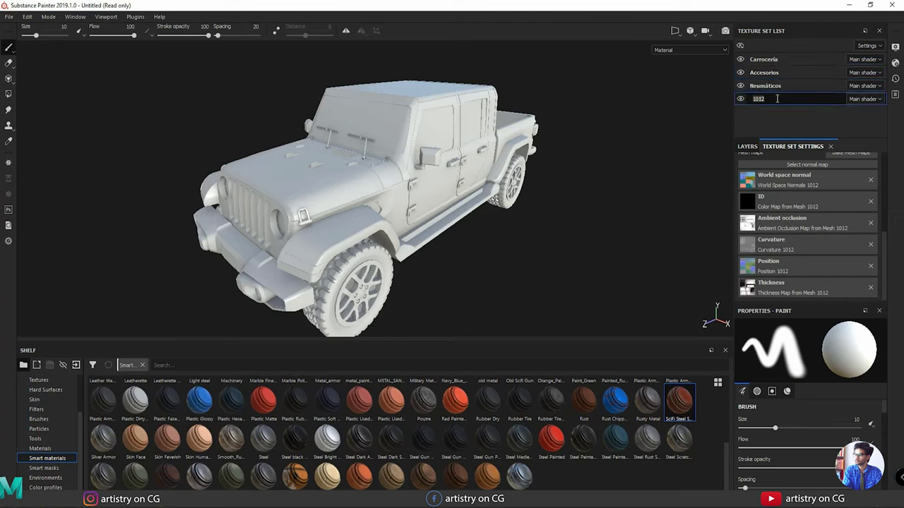
pyautogui.write('C')
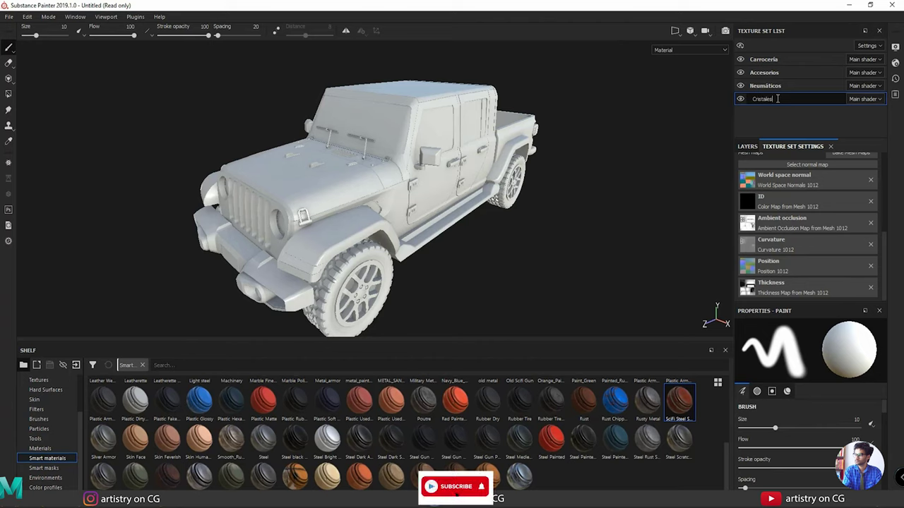
pyautogui.write('ristales')
pyautogui.click(762, 60)
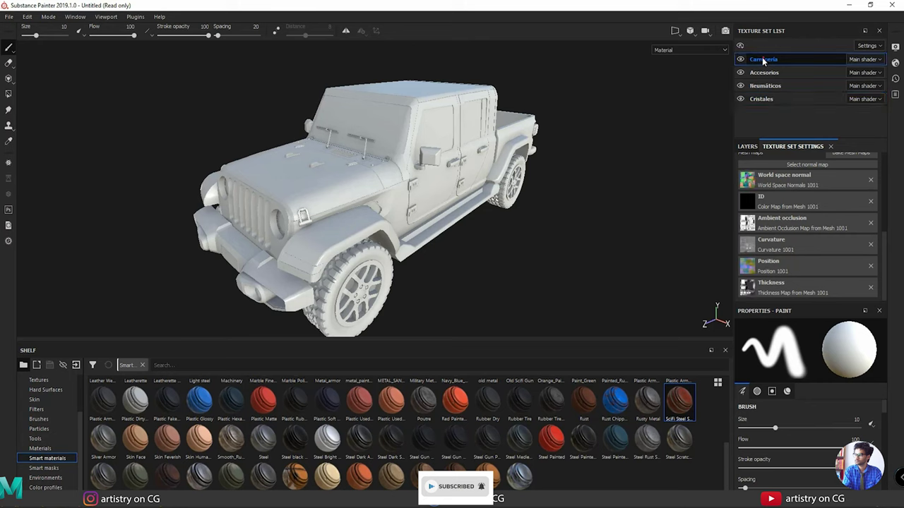
# Temporarily hide the Accesorios, Neumáticos and Cristales texture sets to inspect the Carroceria parts on their own.
pyautogui.click(740, 72)
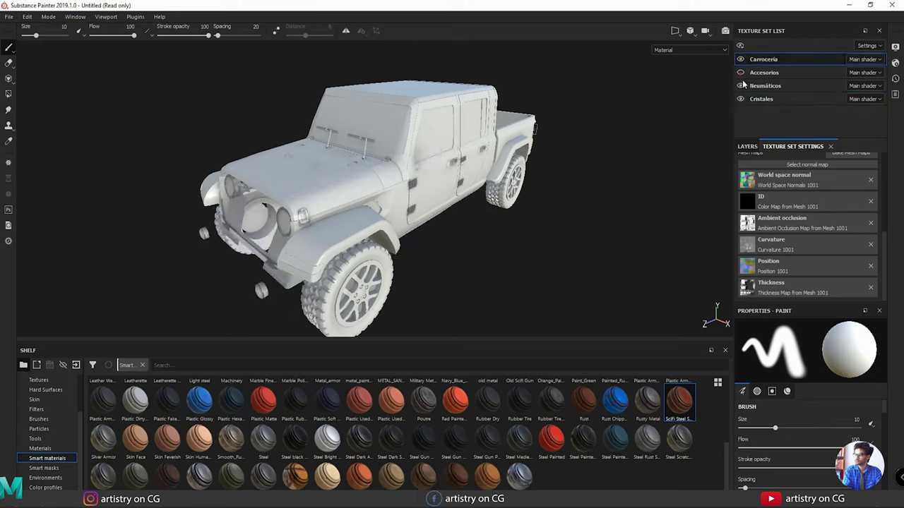
pyautogui.click(741, 86)
pyautogui.click(740, 99)
pyautogui.keyDown('alt'); pyautogui.moveTo(390, 171); pyautogui.dragTo(348, 185); pyautogui.keyUp('alt')
pyautogui.click(741, 86)
pyautogui.click(740, 98)
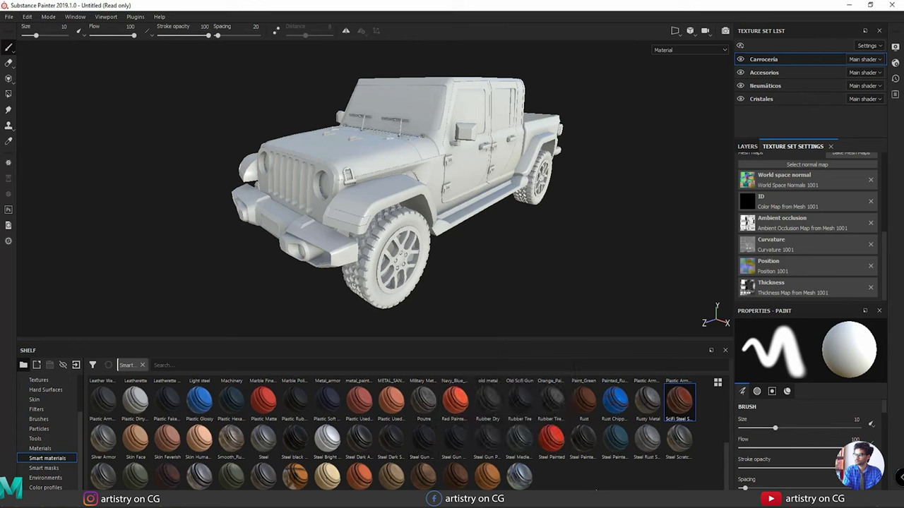
# Look through the shelf's smart materials and preview some for a suitable painted metal for the bodywork.
pyautogui.scroll(5, 596, 490)
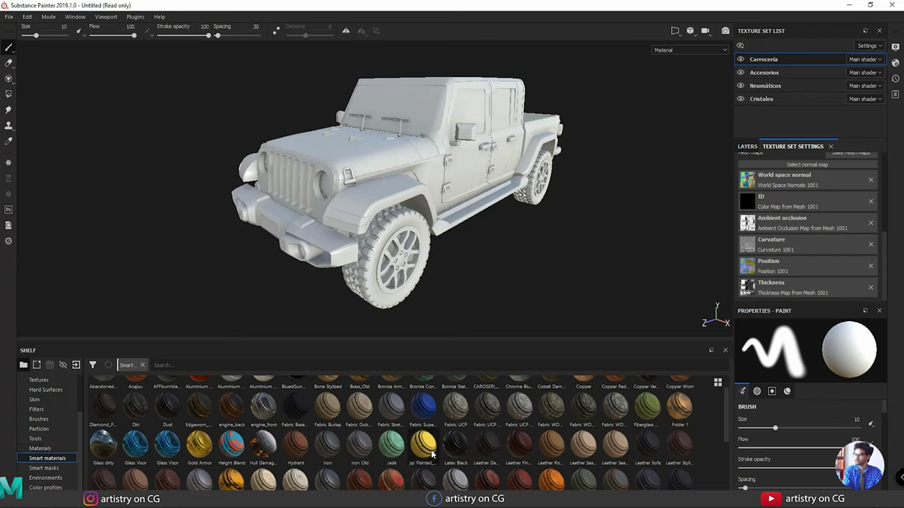
pyautogui.moveTo(432, 455)
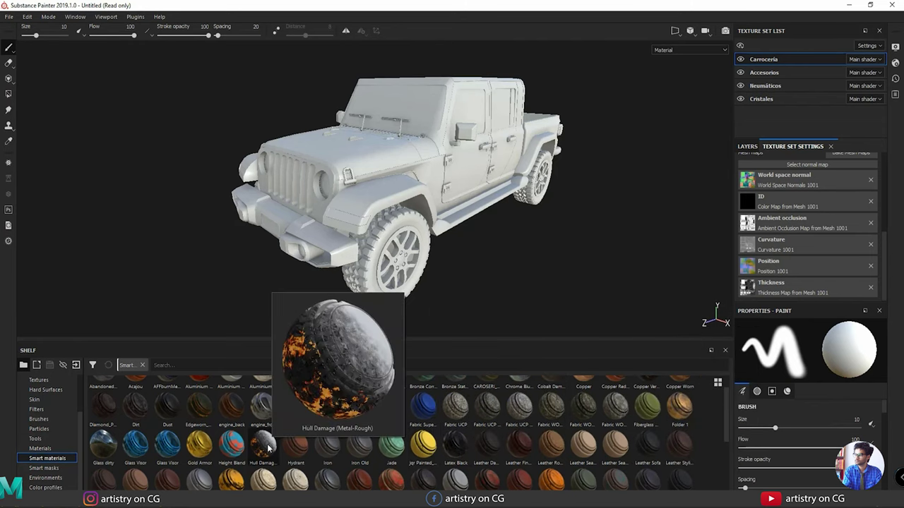
pyautogui.moveTo(235, 443)
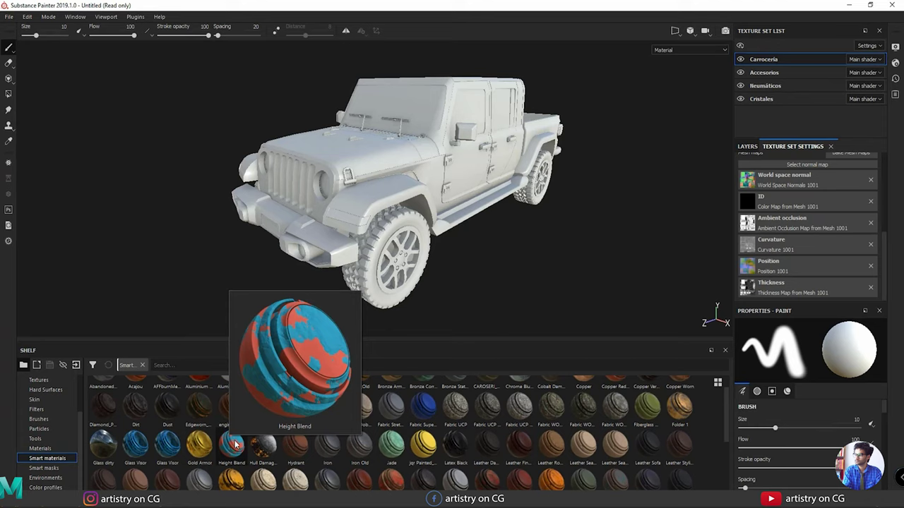
pyautogui.scroll(-3, 579, 452)
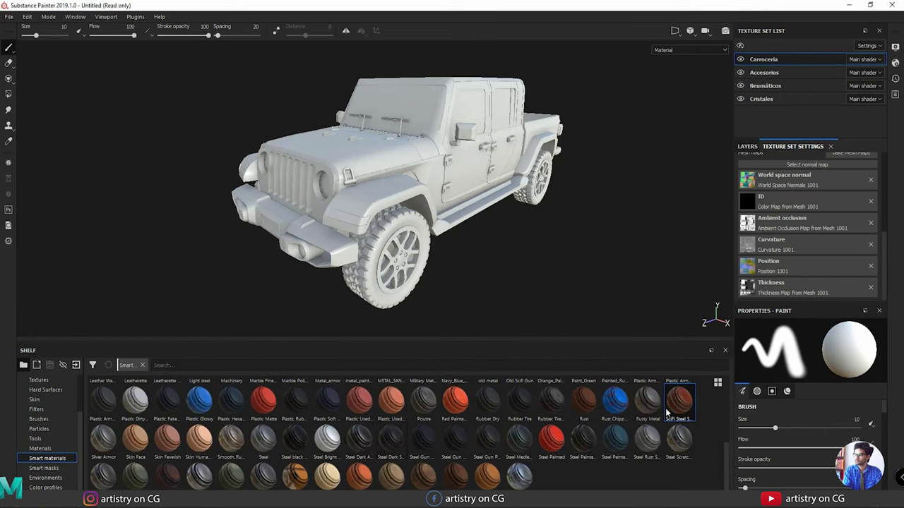
pyautogui.scroll(5, 438, 454)
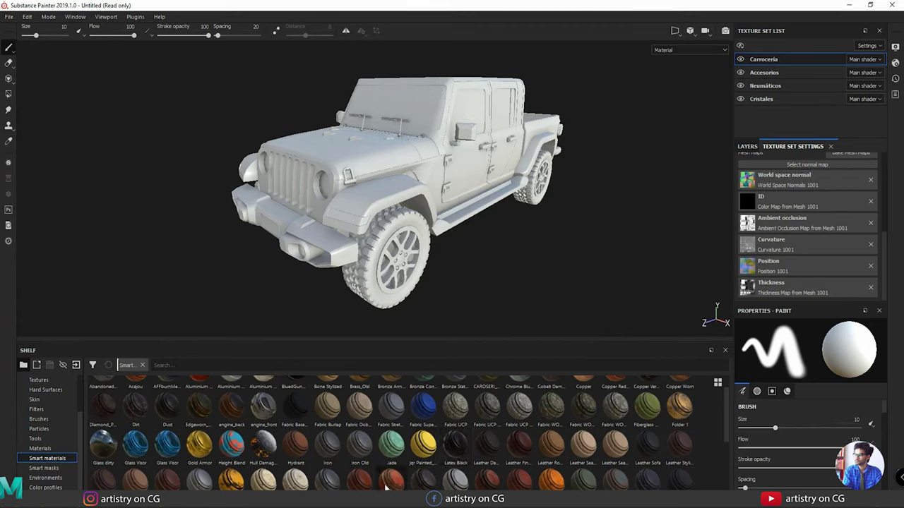
pyautogui.moveTo(371, 482)
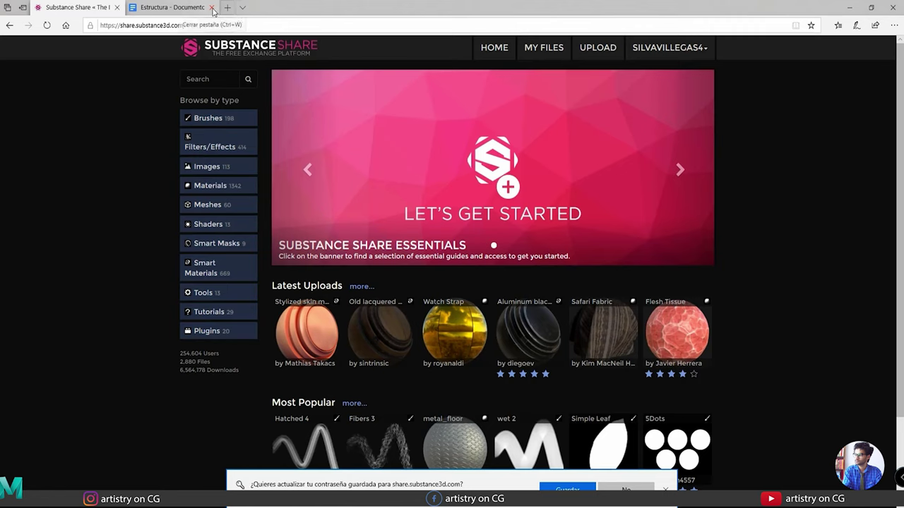
# Close the Estructura document, browse the first two pages of smart materials on Substance Share, and return to Substance Painter.
pyautogui.click(212, 7)
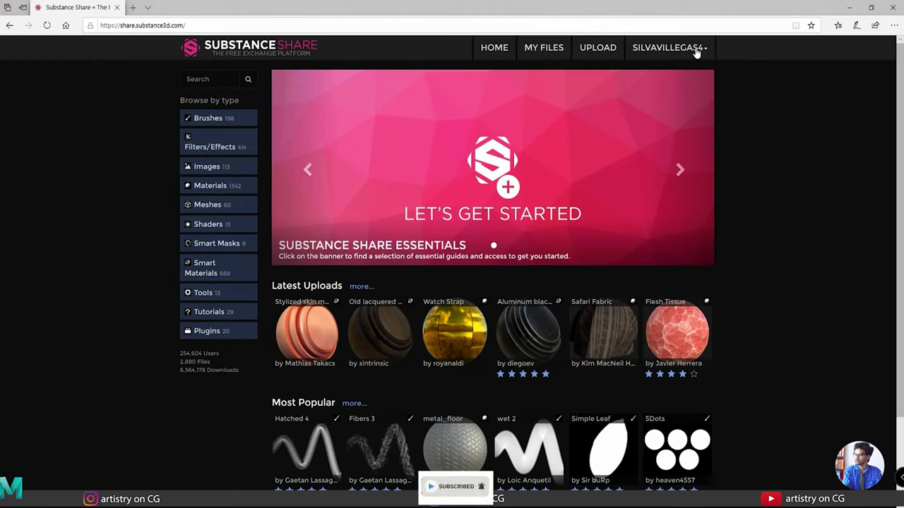
pyautogui.click(209, 276)
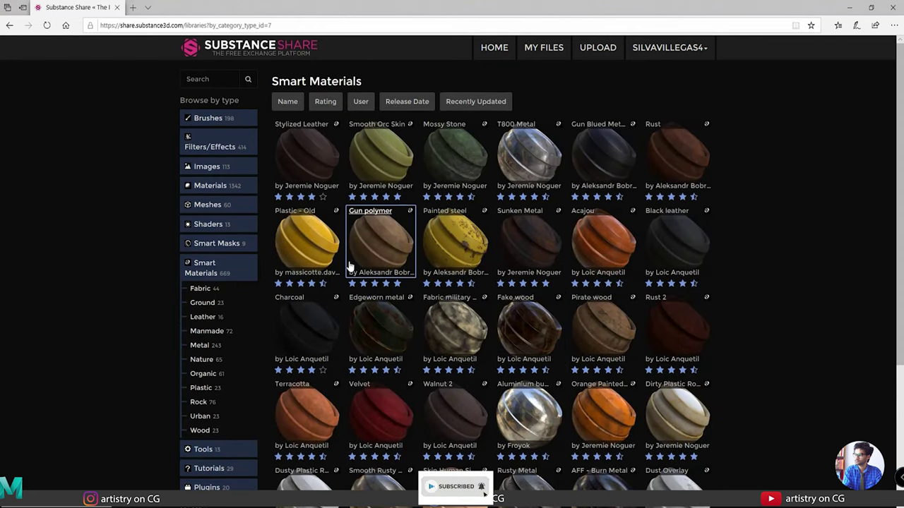
pyautogui.scroll(-1, 399, 285)
pyautogui.scroll(-3, 399, 285)
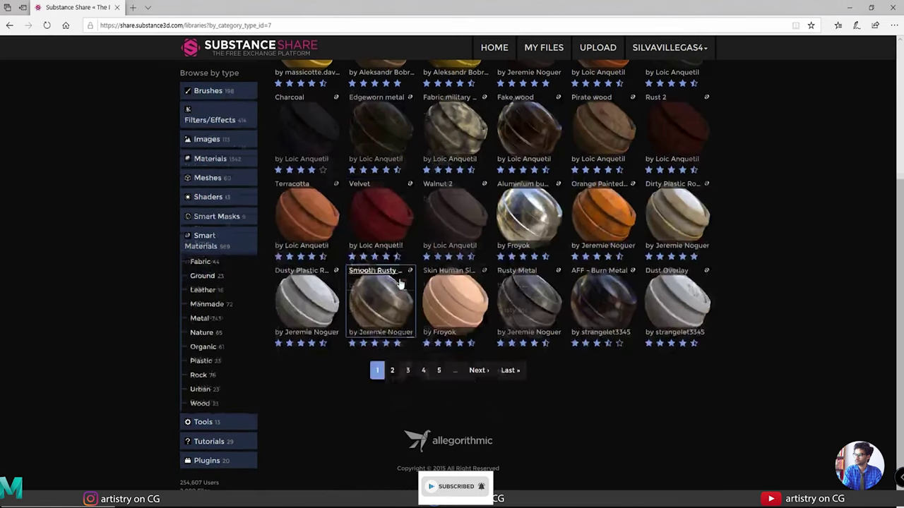
pyautogui.click(395, 370)
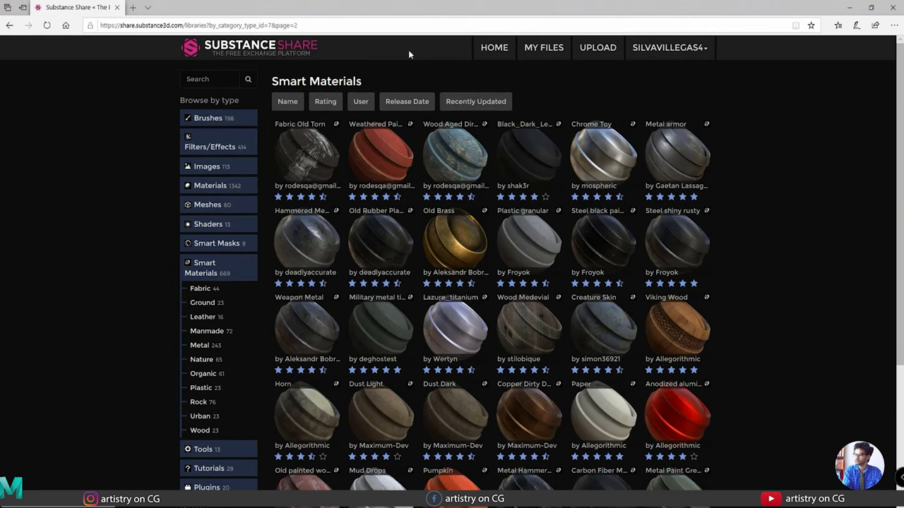
pyautogui.click(849, 7)
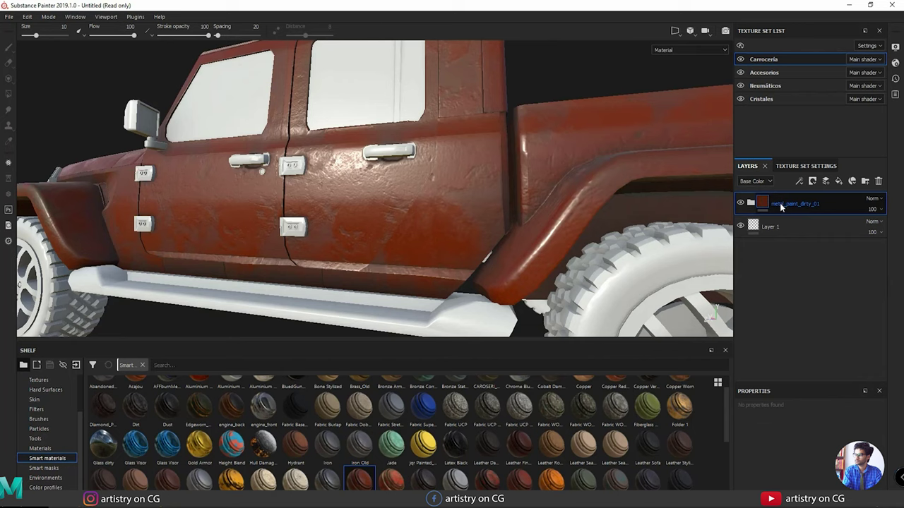
# Rename the metal_paint_dirty_01 smart material folder in the Carroceria layer stack as Carroceria pintura.
pyautogui.doubleClick(784, 205)
pyautogui.write('c')
pyautogui.write('arrocería pintura')
pyautogui.press('Return')
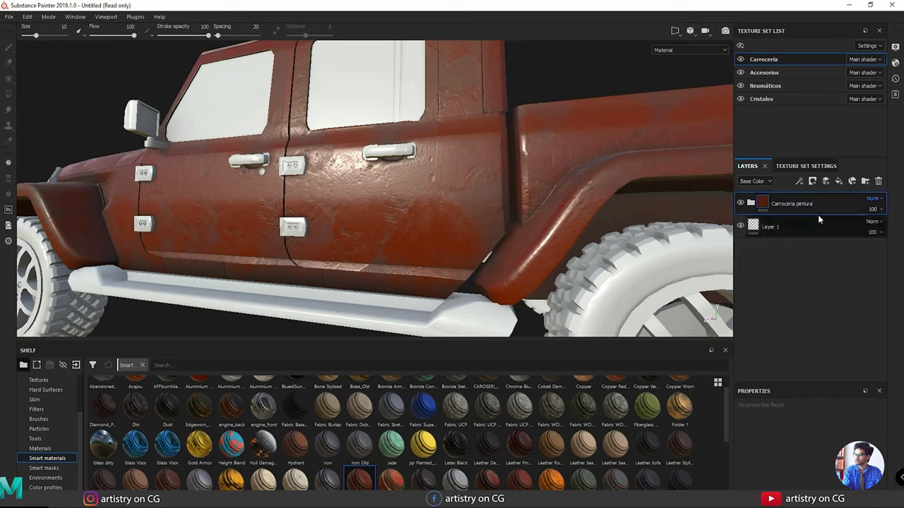
# Expand the Carroceria pintura folder and compare the body paint with and without its dirt layer.
pyautogui.click(751, 205)
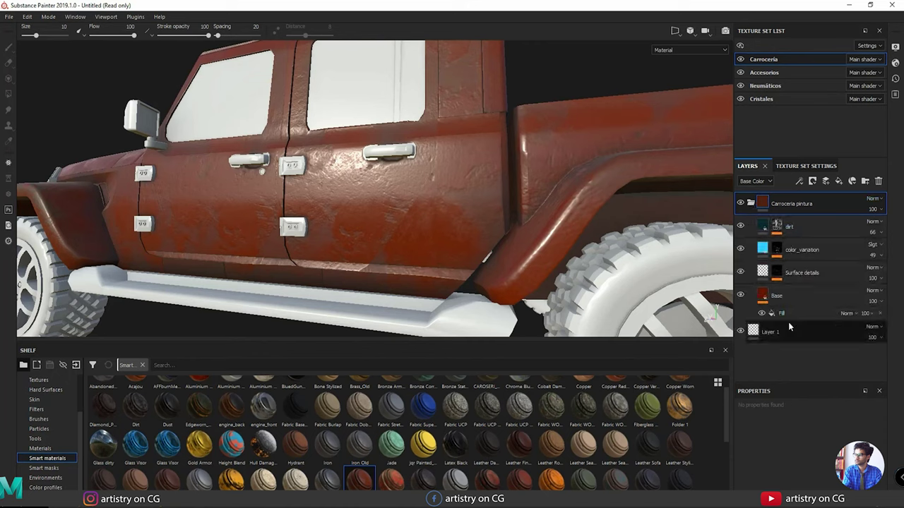
pyautogui.click(740, 226)
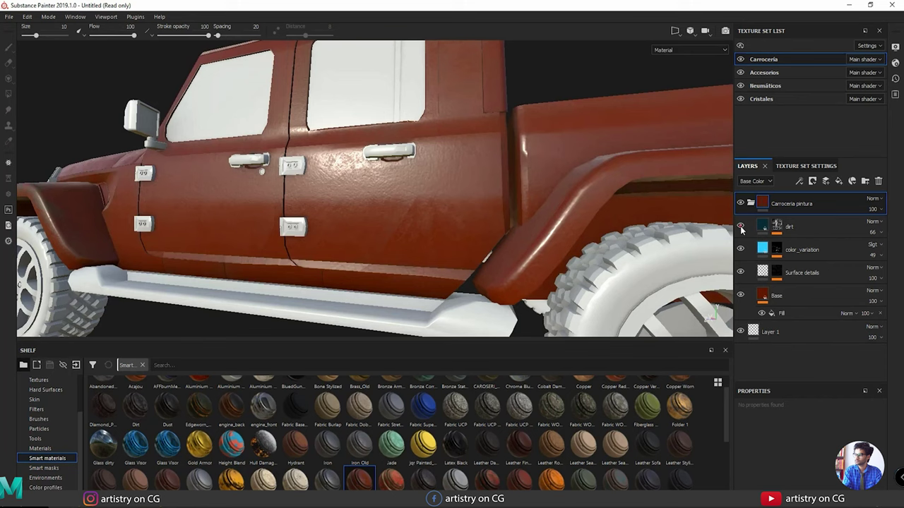
pyautogui.click(740, 227)
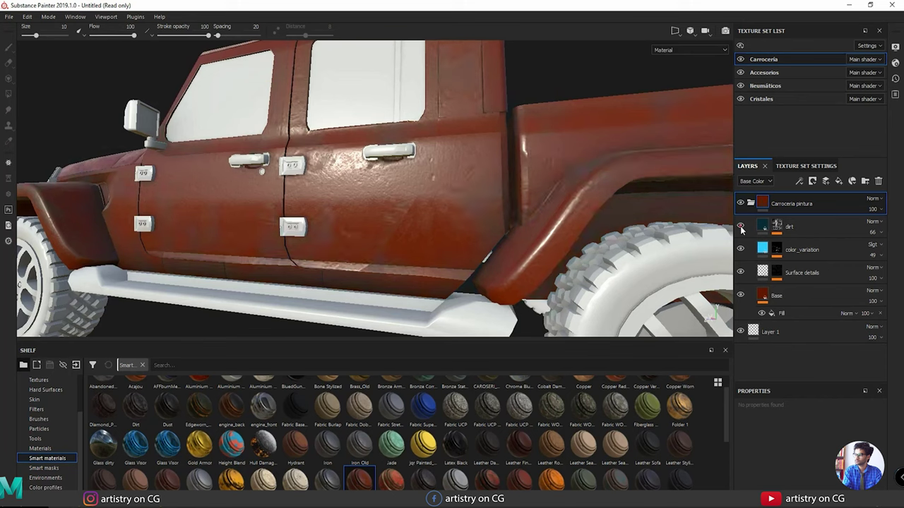
pyautogui.click(740, 226)
pyautogui.click(740, 227)
# Select the dirt layer, review its fill settings, and enlarge the layer stack and fill properties areas.
pyautogui.click(795, 232)
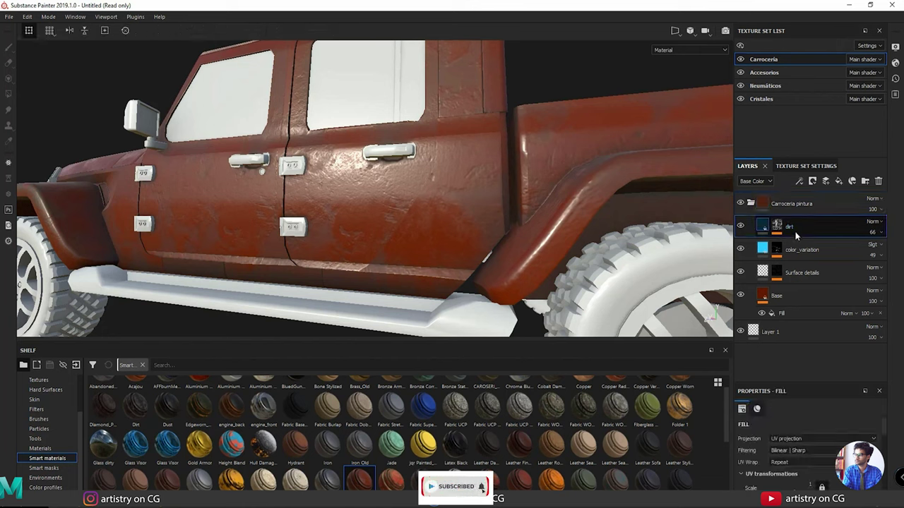
pyautogui.scroll(-5, 799, 450)
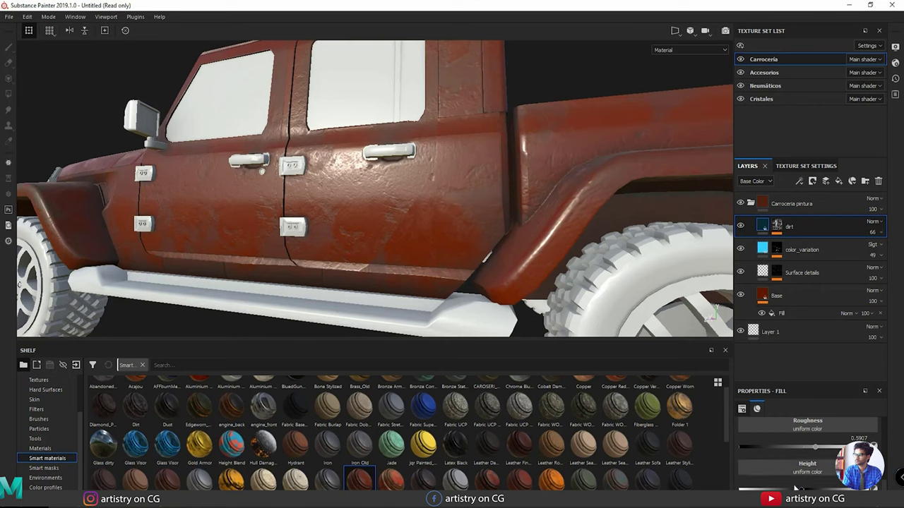
pyautogui.scroll(5, 796, 480)
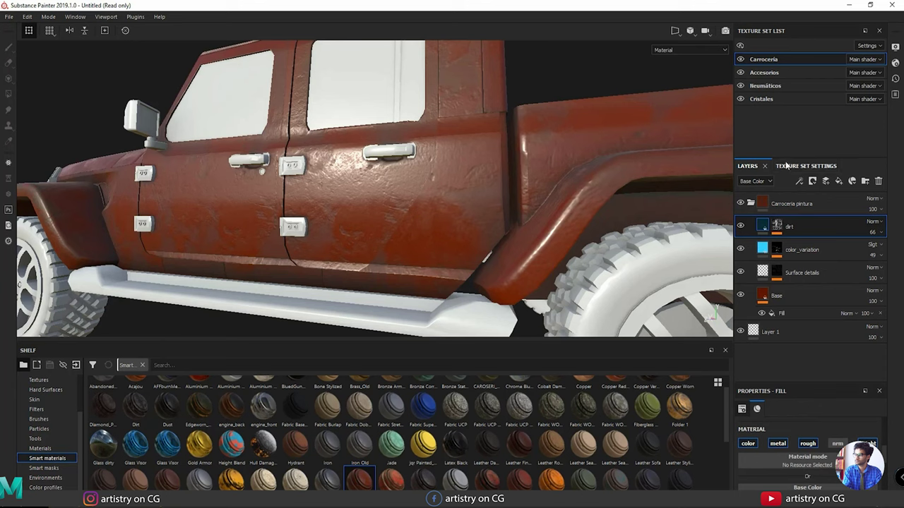
pyautogui.moveTo(785, 161); pyautogui.dragTo(783, 106)
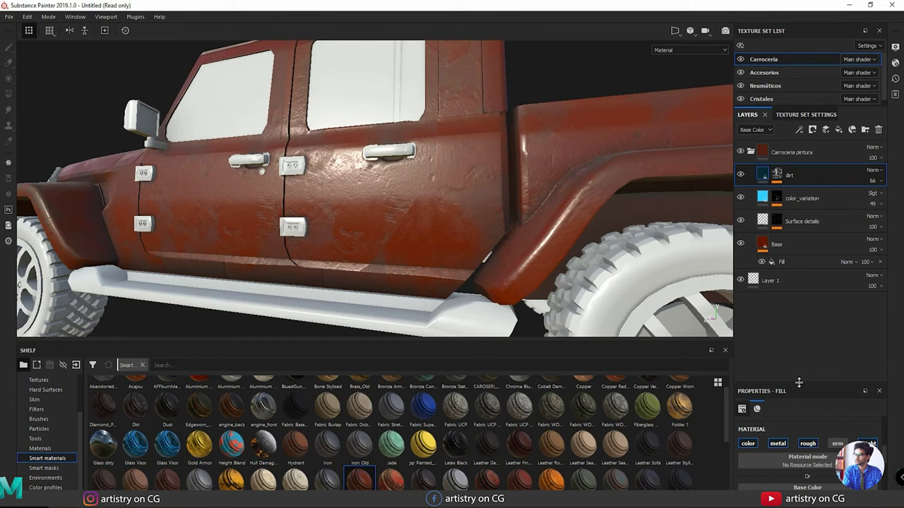
pyautogui.moveTo(799, 385); pyautogui.dragTo(809, 290)
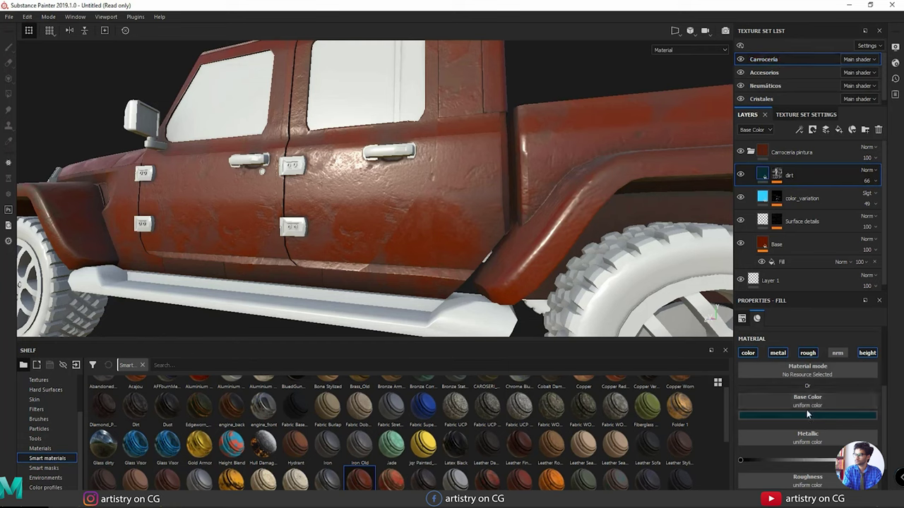
# Examine the color_variation, Surface details and Base layers' properties and reselect the dirt layer.
pyautogui.click(810, 200)
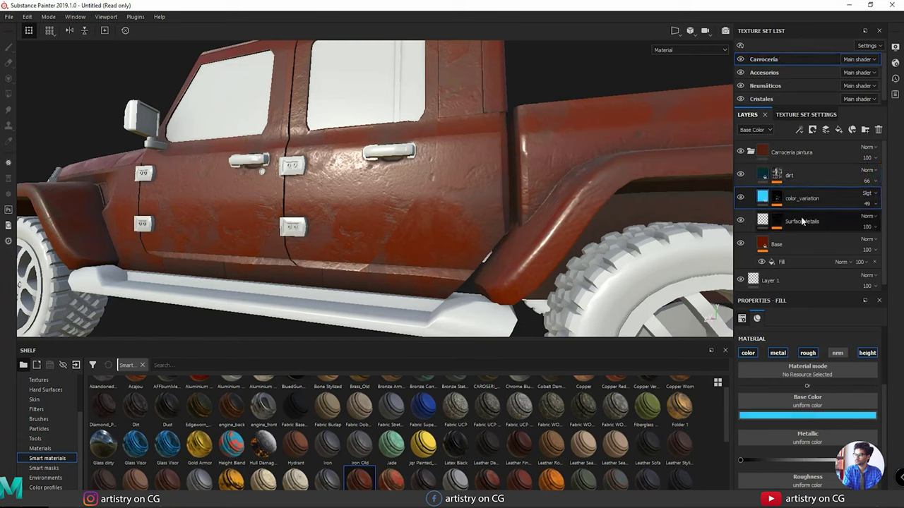
pyautogui.click(801, 221)
pyautogui.click(790, 247)
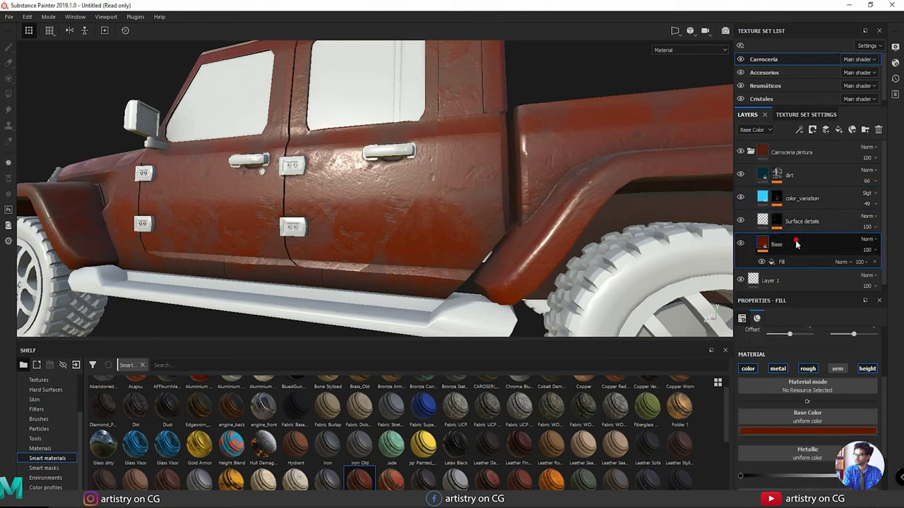
pyautogui.click(799, 184)
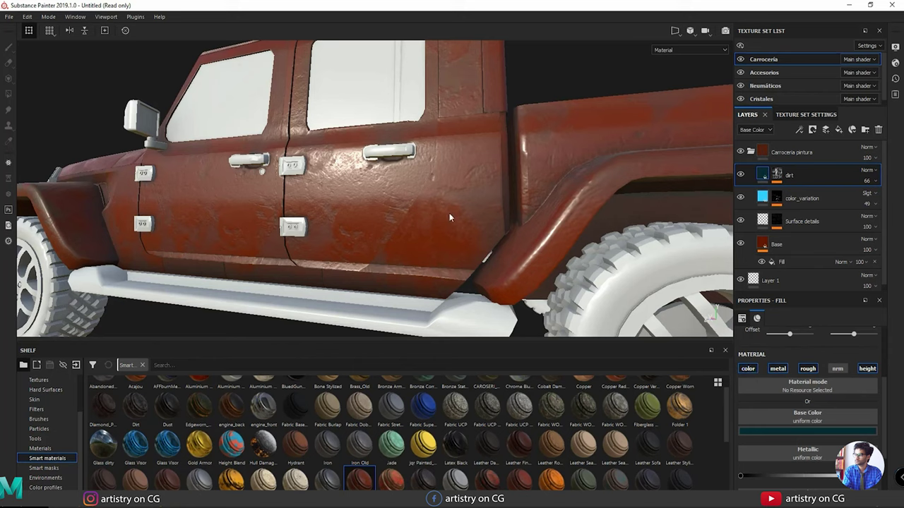
# Compare the body paint with the dirt layer's height channel disabled and enabled, leaving the channel enabled.
pyautogui.click(867, 369)
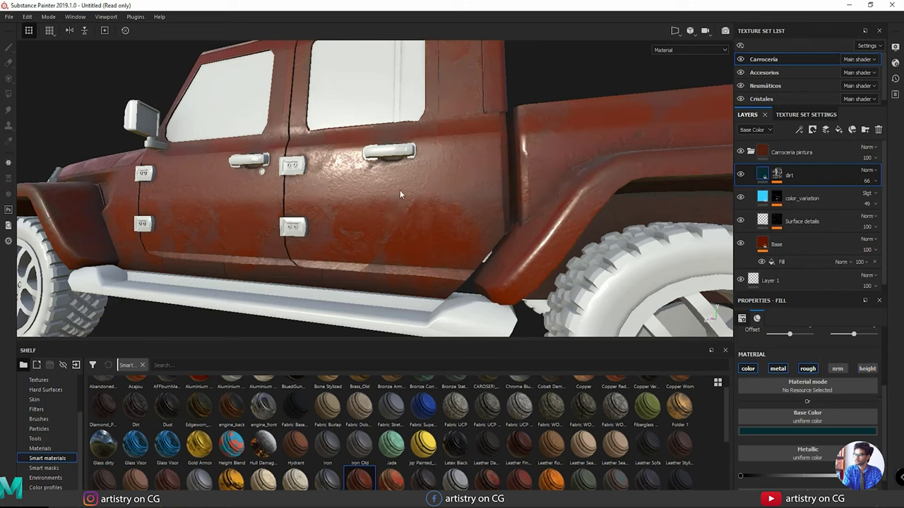
pyautogui.click(868, 369)
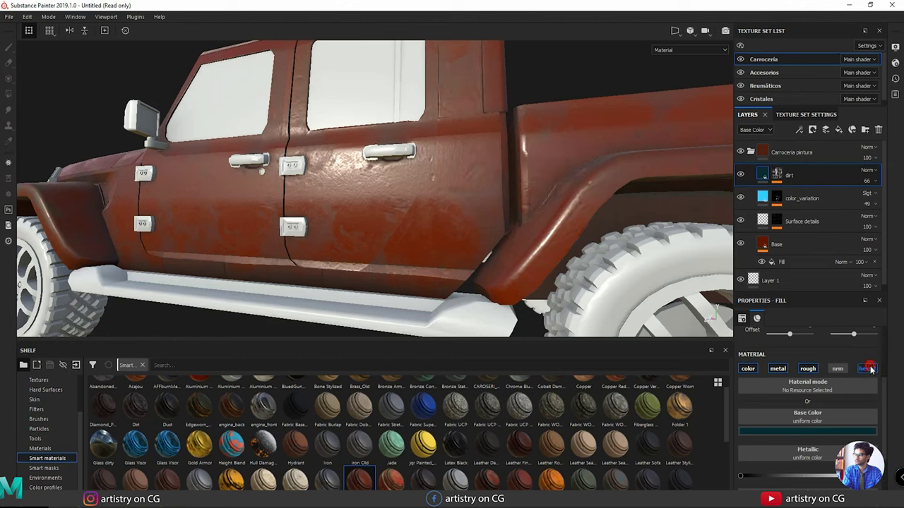
pyautogui.click(867, 368)
pyautogui.click(869, 369)
pyautogui.click(869, 368)
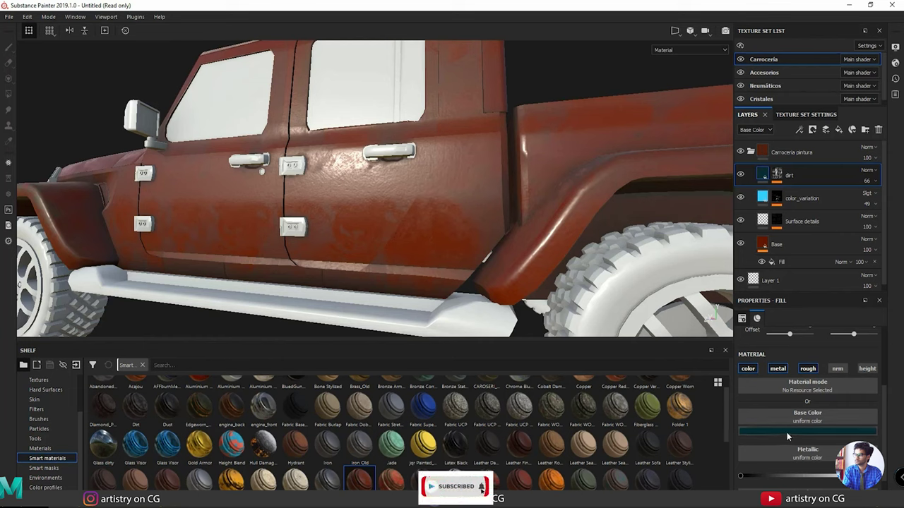
pyautogui.click(869, 369)
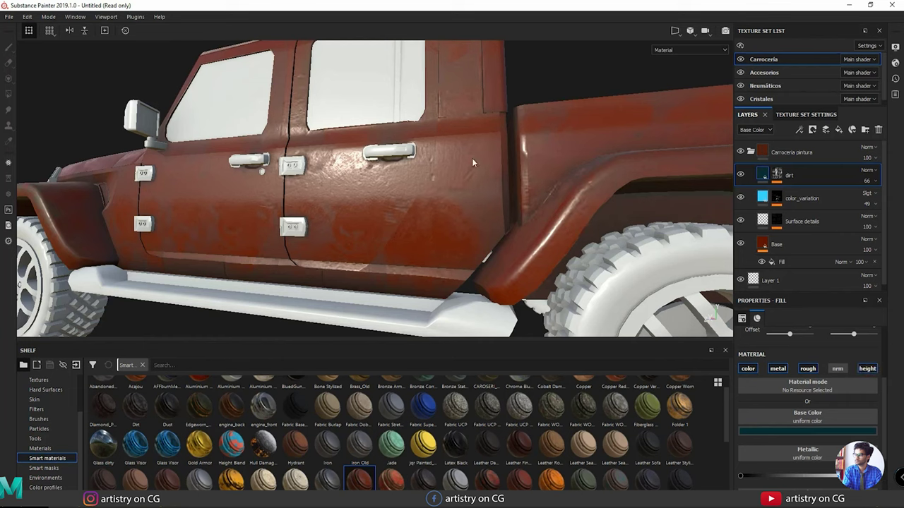
# Change the dirt layer's base color to a dark brown.
pyautogui.scroll(2, 798, 412)
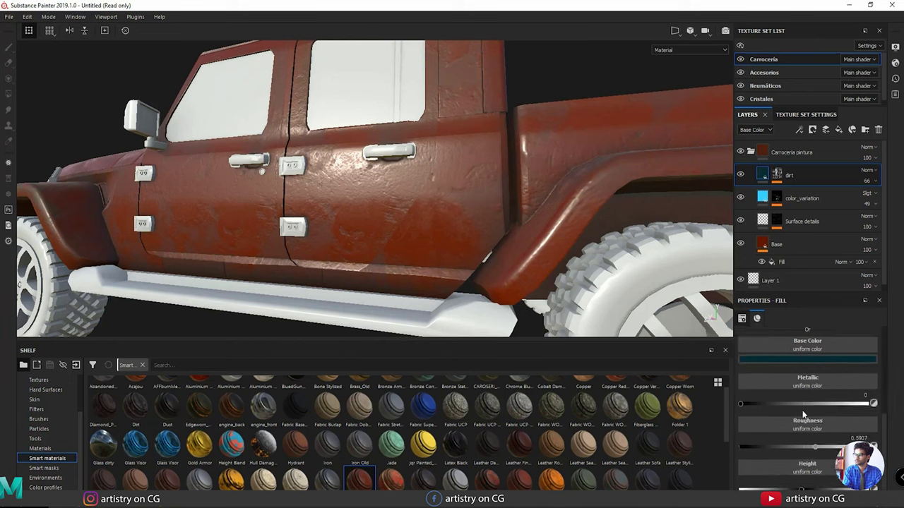
pyautogui.scroll(-4, 805, 402)
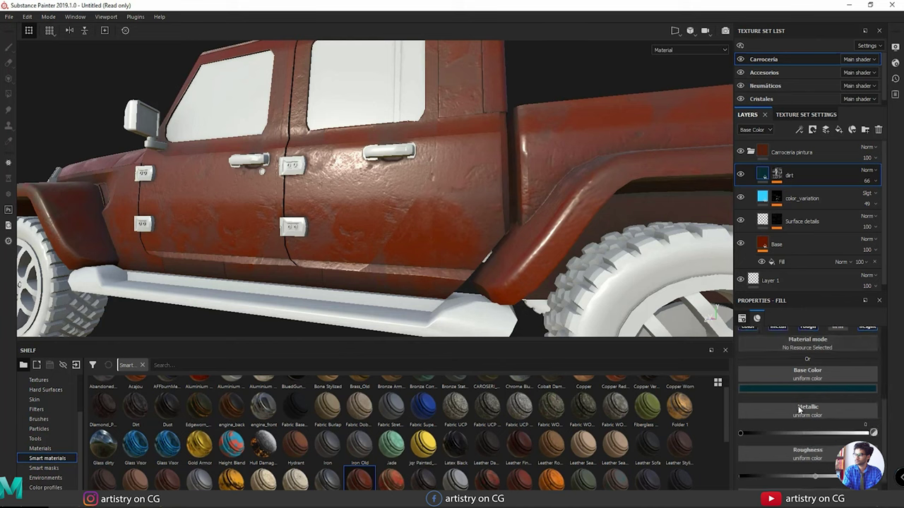
pyautogui.click(788, 390)
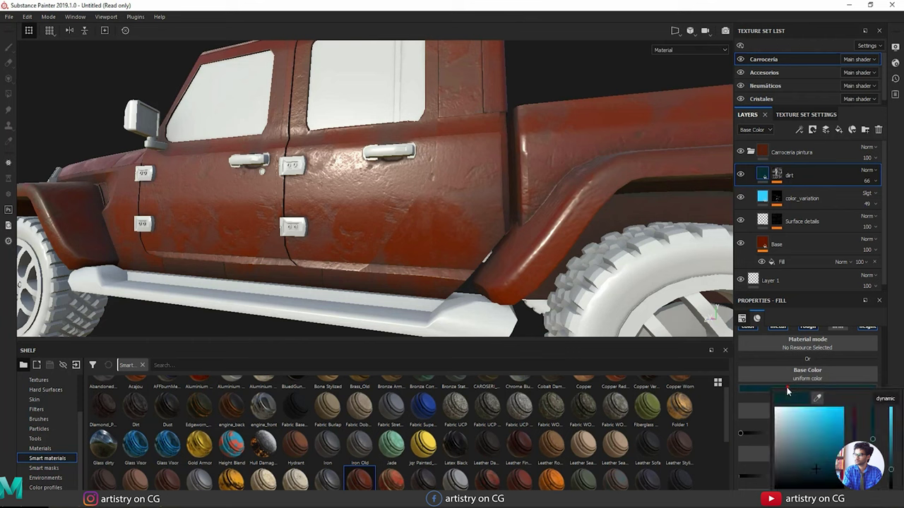
pyautogui.click(832, 441)
pyautogui.moveTo(831, 441); pyautogui.dragTo(836, 469)
pyautogui.moveTo(891, 469); pyautogui.dragTo(891, 467)
pyautogui.moveTo(837, 467)
pyautogui.mouseDown()
pyautogui.moveTo(829, 472)
pyautogui.moveTo(841, 486)
pyautogui.moveTo(830, 471)
pyautogui.mouseUp()
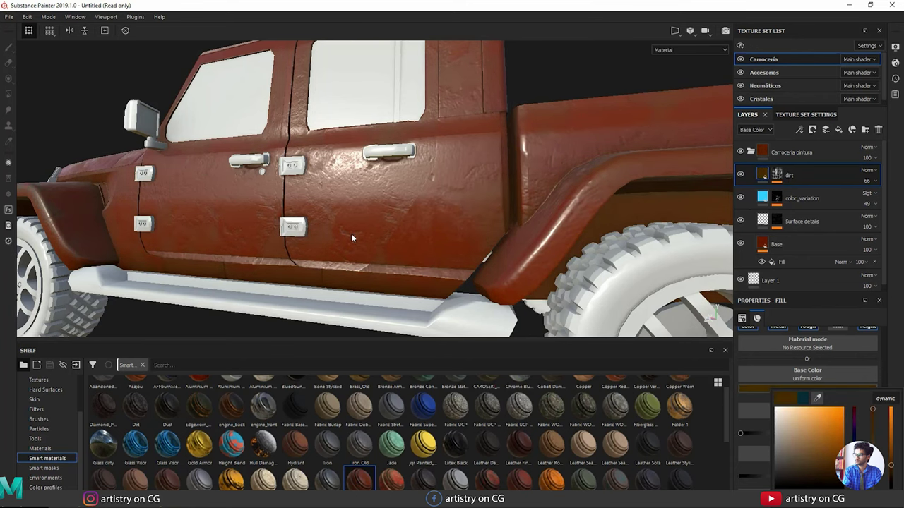
# Try the dirt layer's metallic value at 1 on the body, then return it to 0.
pyautogui.keyDown('alt'); pyautogui.moveTo(351, 233); pyautogui.dragTo(504, 226); pyautogui.keyUp('alt')
pyautogui.scroll(-2, 292, 242)
pyautogui.keyDown('alt'); pyautogui.moveTo(292, 242); pyautogui.dragTo(141, 228); pyautogui.keyUp('alt')
pyautogui.scroll(-2, 834, 431)
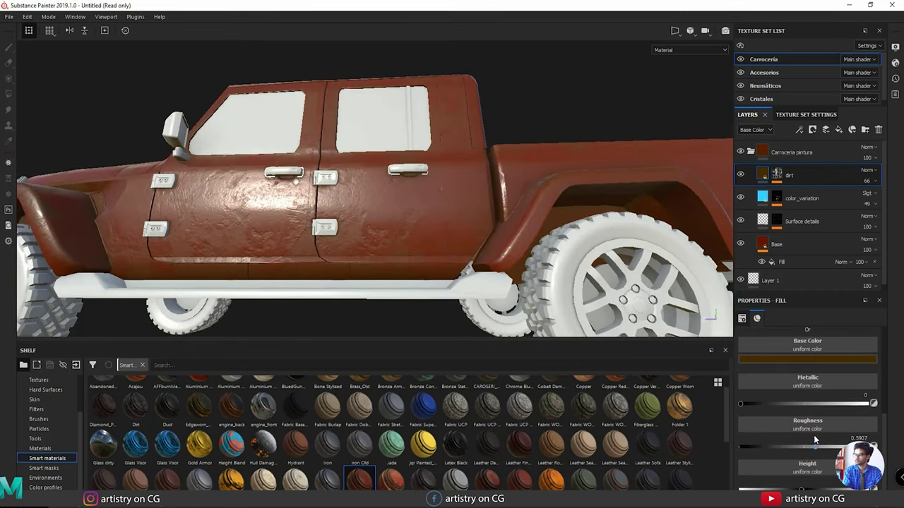
pyautogui.moveTo(741, 404)
pyautogui.mouseDown()
pyautogui.moveTo(889, 409)
pyautogui.moveTo(728, 413)
pyautogui.moveTo(891, 410)
pyautogui.mouseUp()
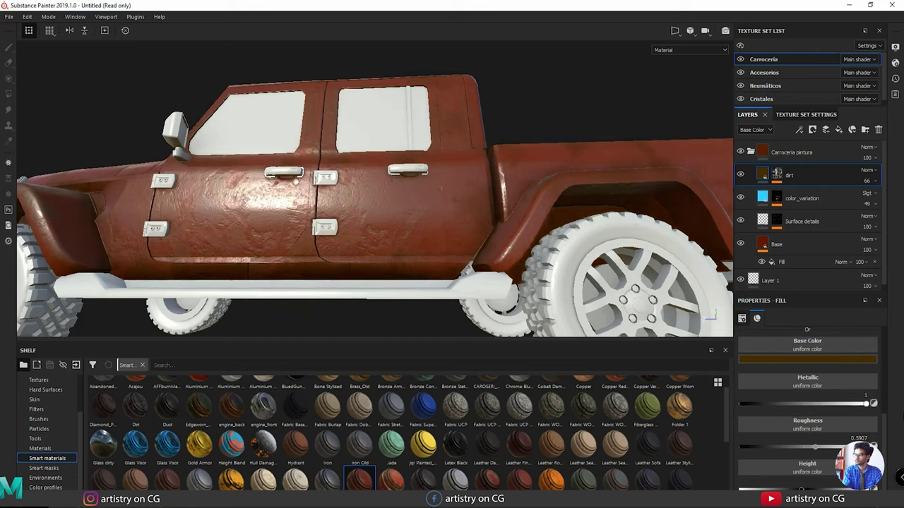
pyautogui.moveTo(826, 413); pyautogui.dragTo(757, 405)
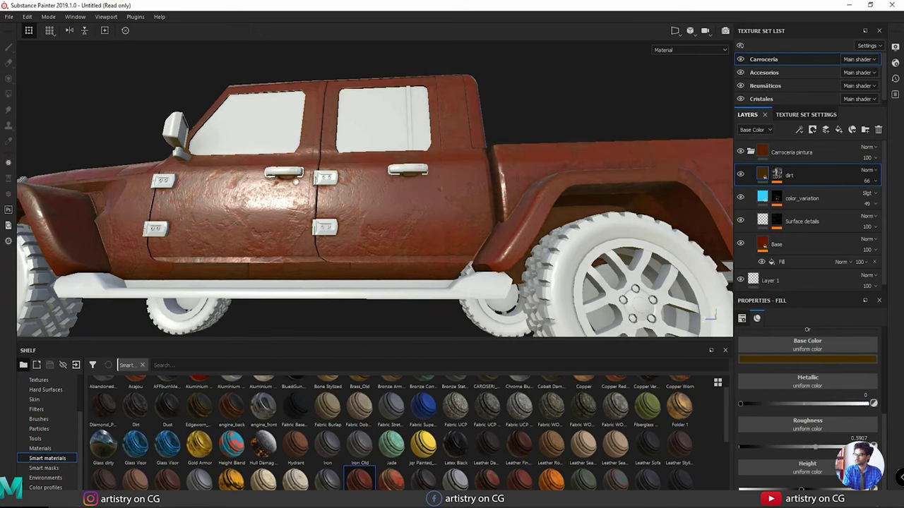
# Set the dirt layer's roughness to 0.8109, test a strong negative height, and settle on a nearly neutral height.
pyautogui.moveTo(815, 449)
pyautogui.mouseDown()
pyautogui.moveTo(694, 458)
pyautogui.moveTo(829, 450)
pyautogui.moveTo(742, 440)
pyautogui.moveTo(707, 444)
pyautogui.moveTo(873, 447)
pyautogui.mouseUp()
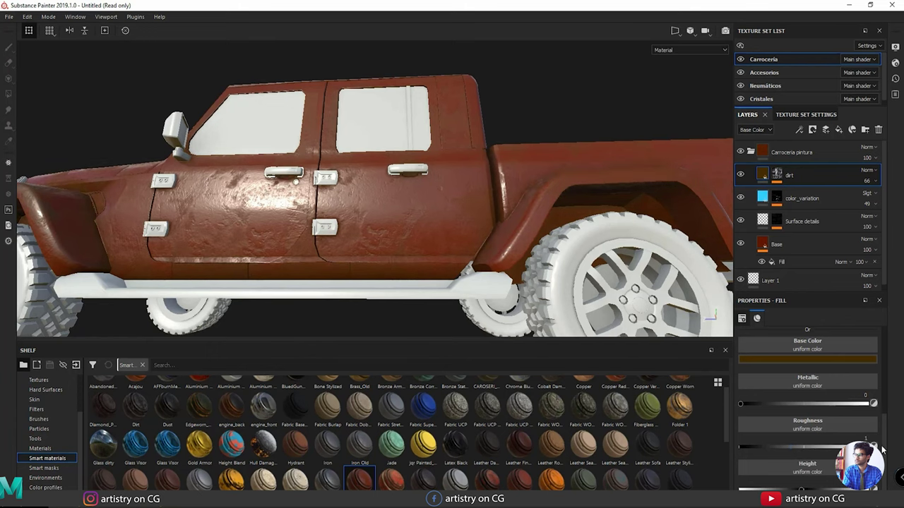
pyautogui.moveTo(864, 446); pyautogui.dragTo(855, 446)
pyautogui.keyDown('alt'); pyautogui.moveTo(446, 226); pyautogui.dragTo(497, 286); pyautogui.keyUp('alt')
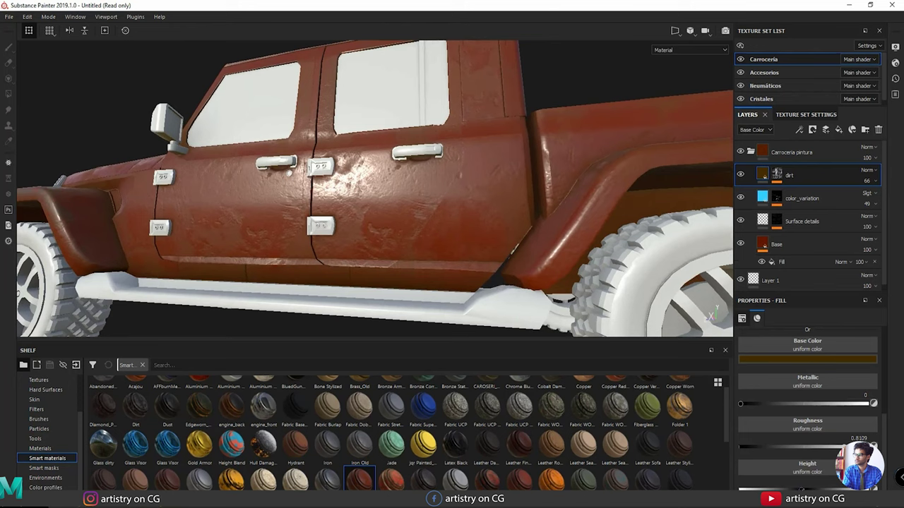
pyautogui.moveTo(801, 488); pyautogui.dragTo(771, 489)
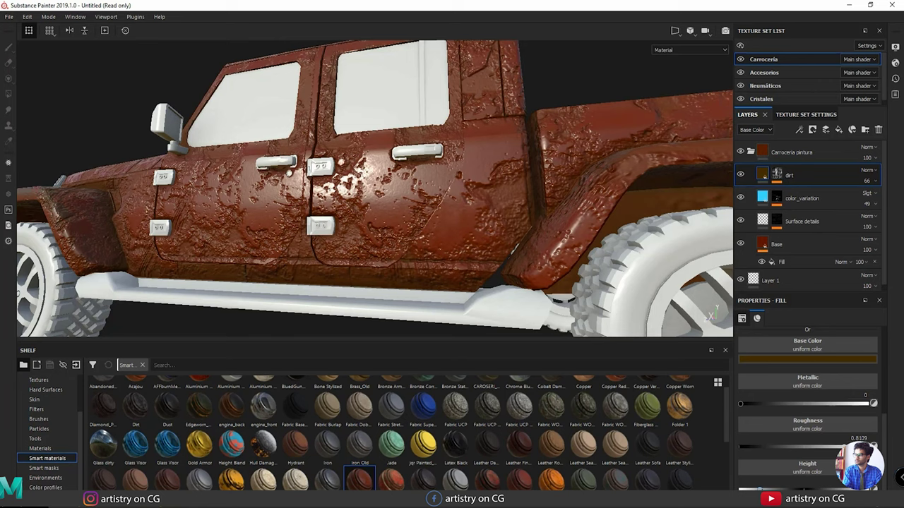
pyautogui.moveTo(759, 489); pyautogui.dragTo(803, 489)
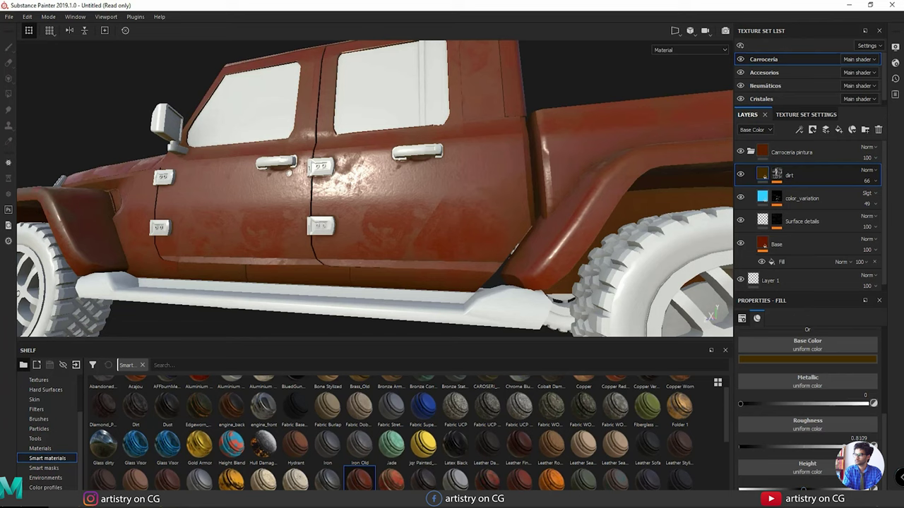
# Collapse the Carroceria pintura folder in the Carroceria layer stack.
pyautogui.keyDown('alt'); pyautogui.moveTo(452, 195); pyautogui.dragTo(317, 176); pyautogui.keyUp('alt')
pyautogui.keyDown('alt'); pyautogui.moveTo(317, 176); pyautogui.dragTo(473, 278, button='middle'); pyautogui.keyUp('alt')
pyautogui.keyDown('alt'); pyautogui.moveTo(474, 278); pyautogui.dragTo(411, 128); pyautogui.keyUp('alt')
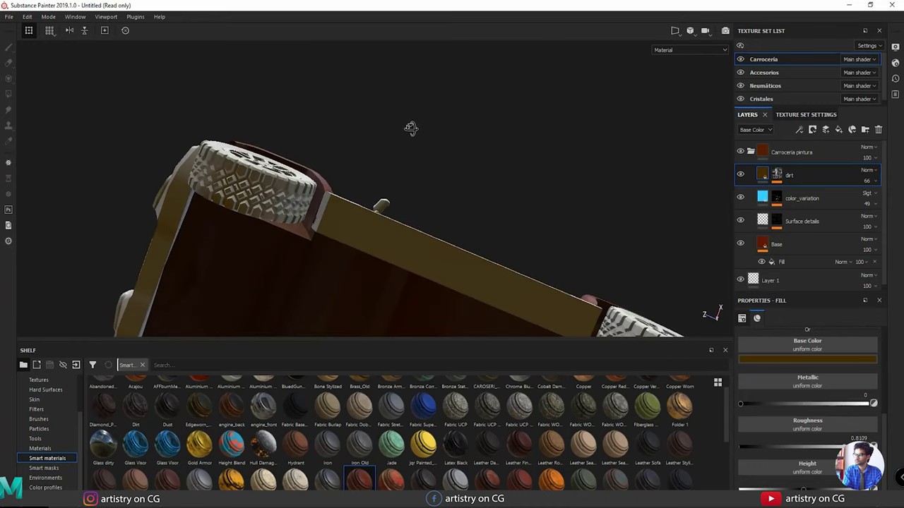
pyautogui.keyDown('alt'); pyautogui.moveTo(275, 270); pyautogui.dragTo(491, 226); pyautogui.keyUp('alt')
pyautogui.scroll(2, 473, 267)
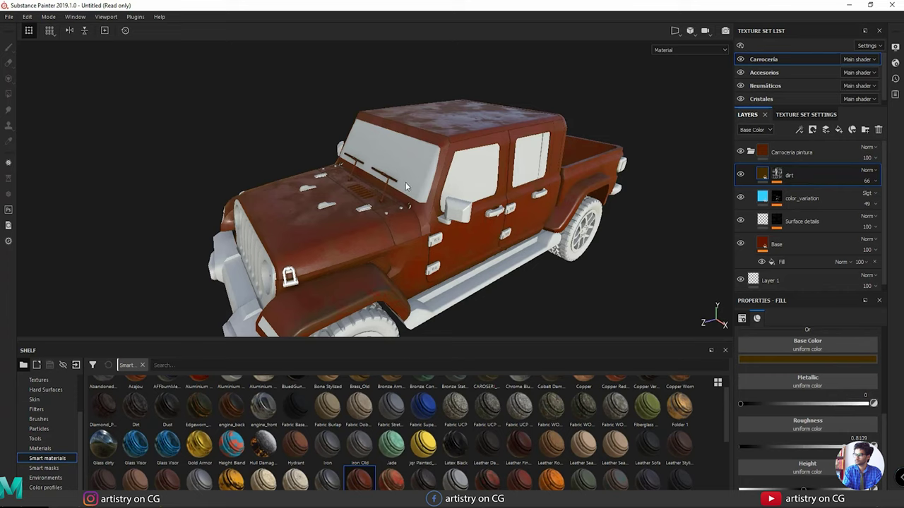
pyautogui.click(751, 153)
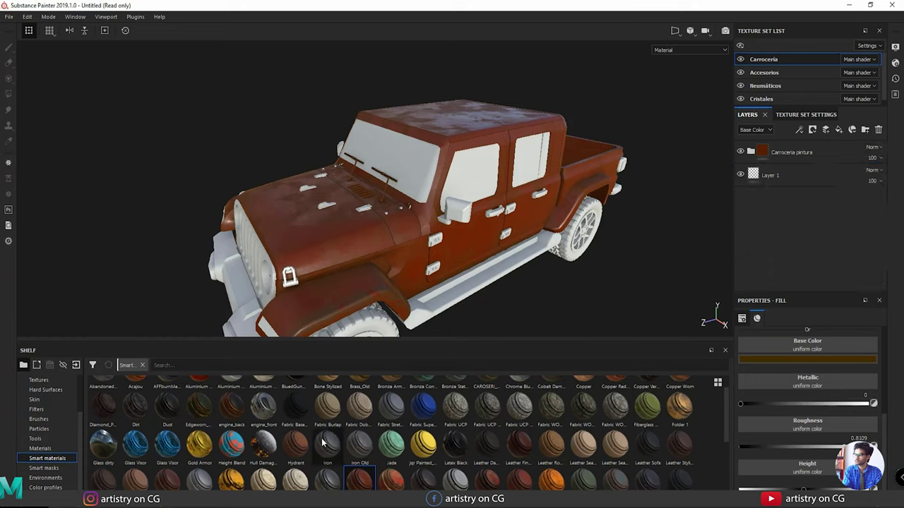
# Find the Plastic Matte Pure material in the shelf's materials and apply it as a new layer above Carroceria pintura.
pyautogui.scroll(-3, 323, 441)
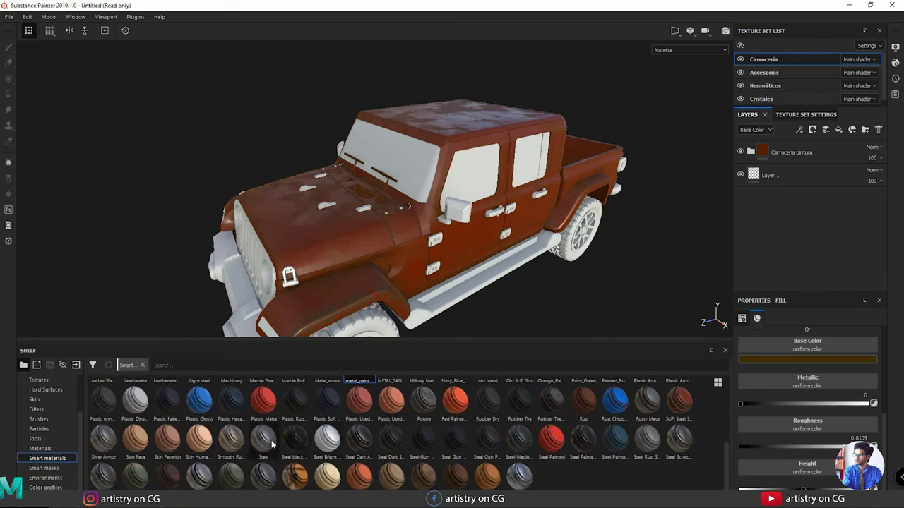
pyautogui.click(45, 449)
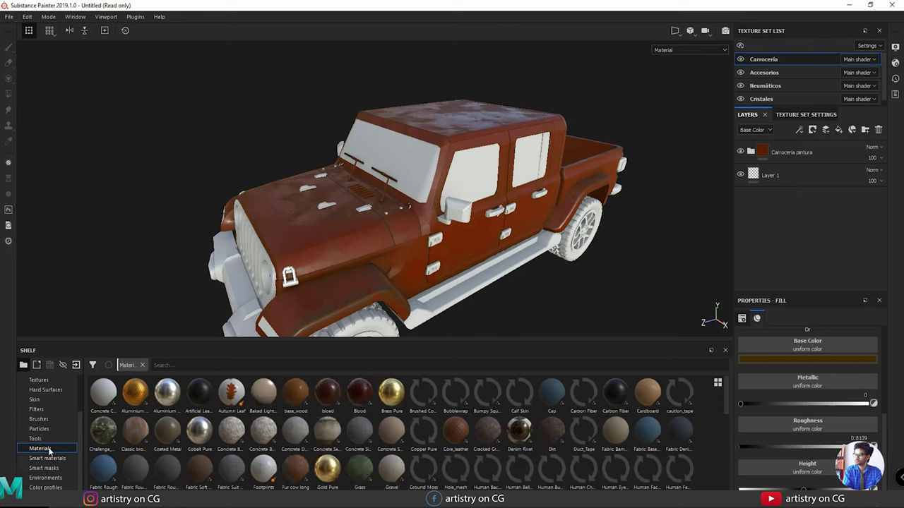
pyautogui.scroll(-3, 346, 457)
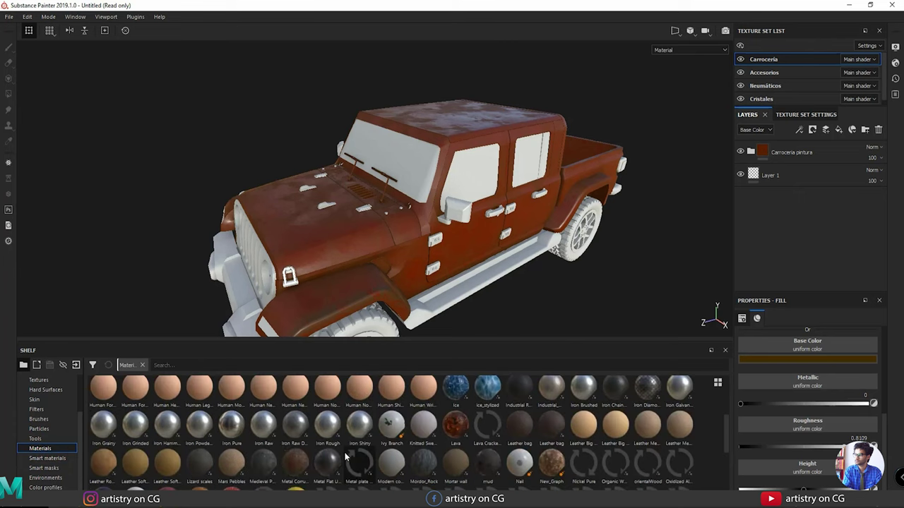
pyautogui.scroll(-3, 346, 457)
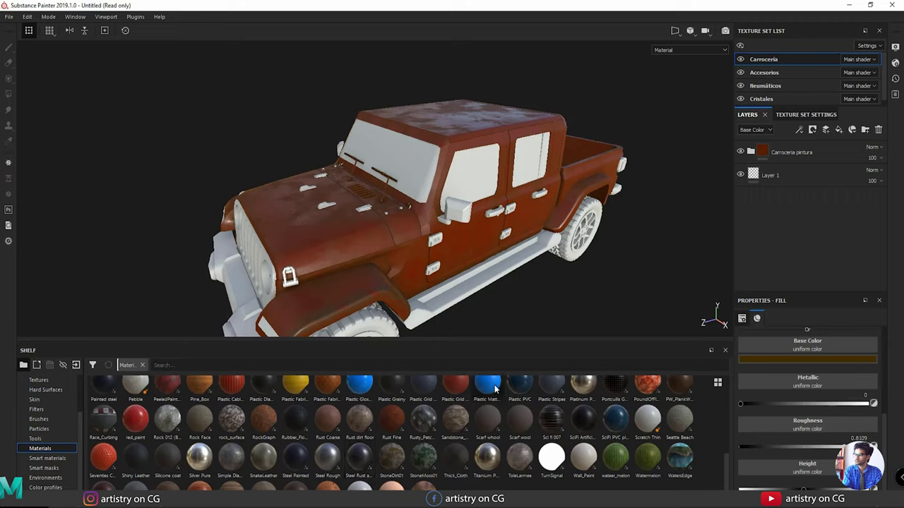
pyautogui.moveTo(495, 387)
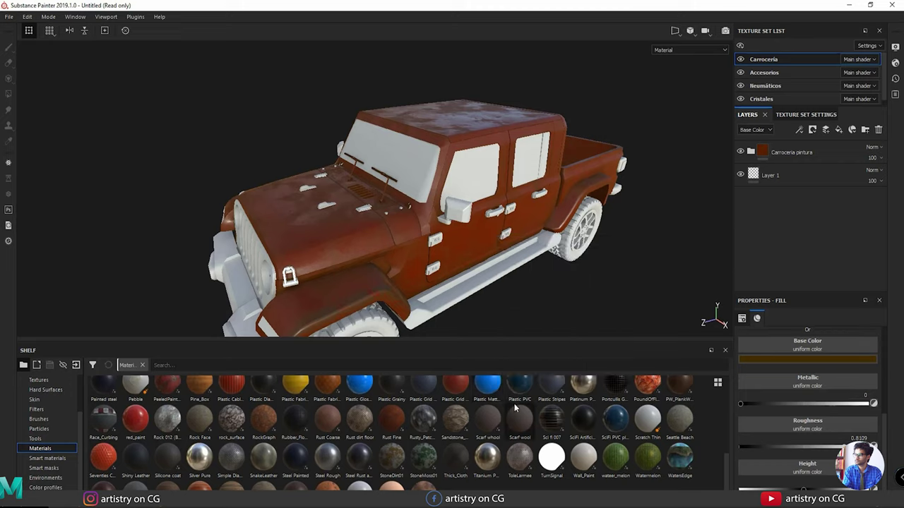
pyautogui.click(491, 390)
pyautogui.moveTo(491, 390); pyautogui.dragTo(439, 158)
# Set the Plastic Matte Pure layer's base color to black and raise its roughness to the maximum.
pyautogui.keyDown('alt'); pyautogui.moveTo(440, 157); pyautogui.dragTo(420, 230, button='middle'); pyautogui.keyUp('alt')
pyautogui.keyDown('alt'); pyautogui.moveTo(420, 229); pyautogui.dragTo(301, 225, button='right'); pyautogui.keyUp('alt')
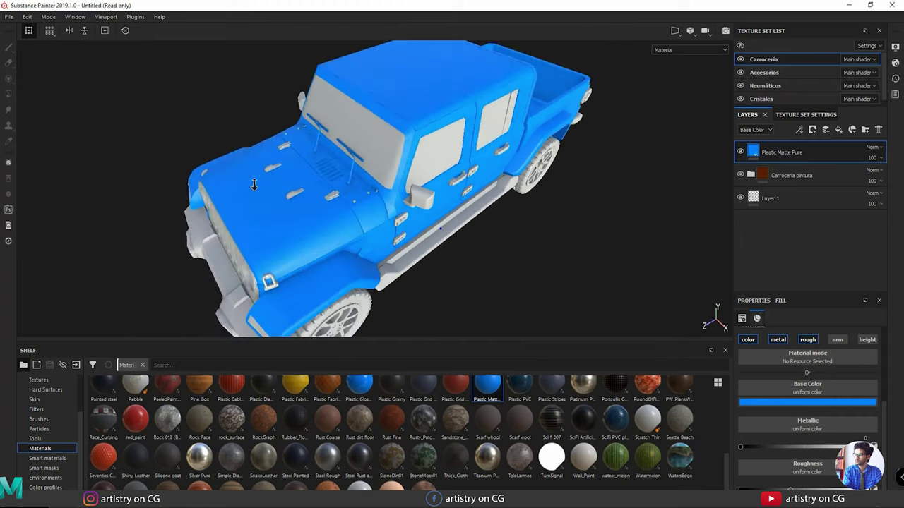
pyautogui.keyDown('alt'); pyautogui.moveTo(300, 225); pyautogui.dragTo(367, 204); pyautogui.keyUp('alt')
pyautogui.keyDown('alt'); pyautogui.moveTo(368, 205); pyautogui.dragTo(389, 245, button='right'); pyautogui.keyUp('alt')
pyautogui.keyDown('alt'); pyautogui.moveTo(389, 245); pyautogui.dragTo(621, 244); pyautogui.keyUp('alt')
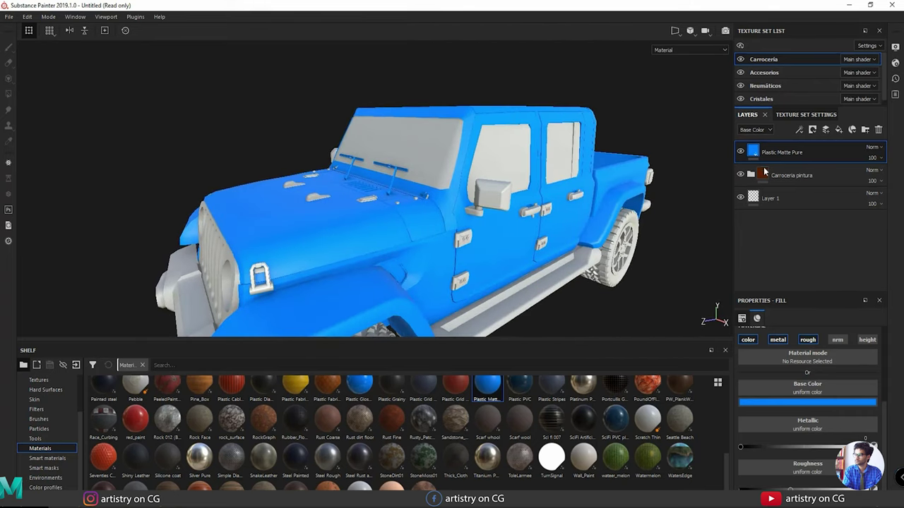
pyautogui.click(798, 402)
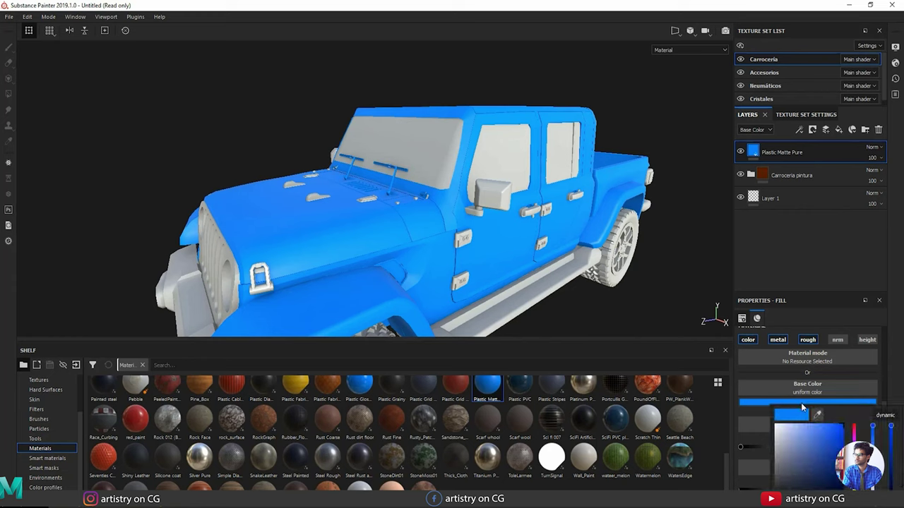
pyautogui.click(794, 476)
pyautogui.click(752, 370)
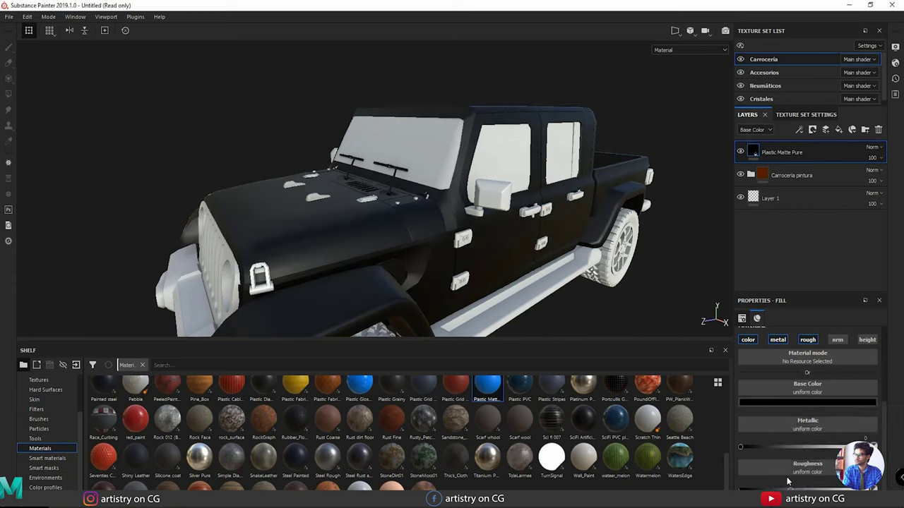
pyautogui.moveTo(786, 484); pyautogui.dragTo(898, 477)
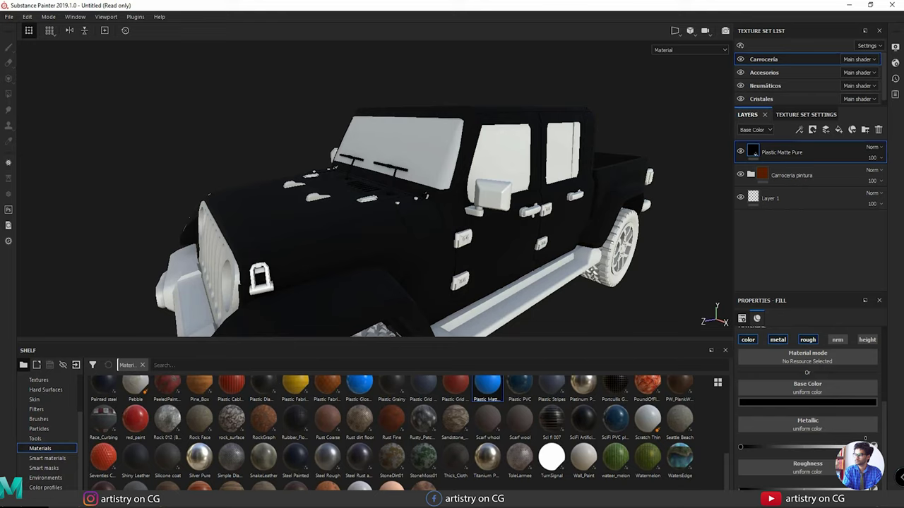
# Add a black mask to the Plastic Matte Pure layer in the Carrocería texture set.
pyautogui.scroll(-1, 408, 236)
pyautogui.keyDown('alt'); pyautogui.moveTo(408, 236); pyautogui.dragTo(725, 143); pyautogui.keyUp('alt')
pyautogui.keyDown('alt'); pyautogui.moveTo(380, 206); pyautogui.dragTo(330, 242); pyautogui.keyUp('alt')
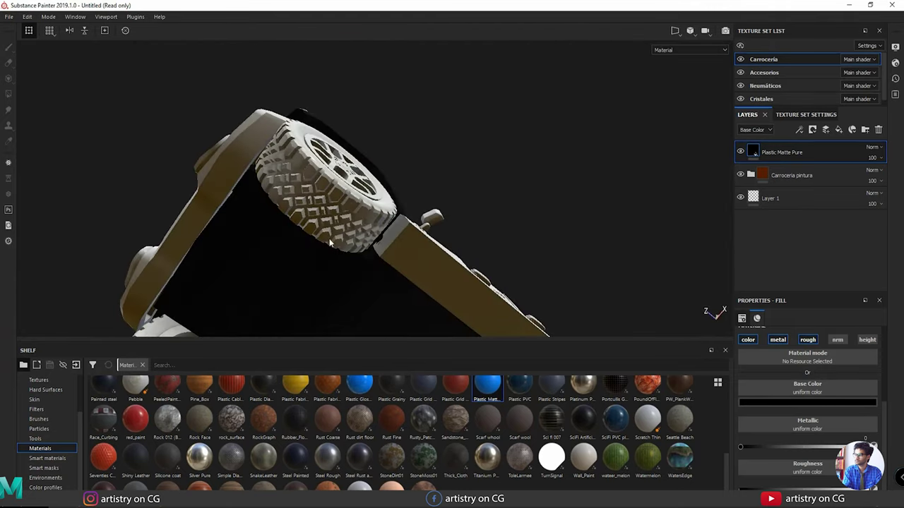
pyautogui.keyDown('alt'); pyautogui.moveTo(288, 268); pyautogui.dragTo(420, 275); pyautogui.keyUp('alt')
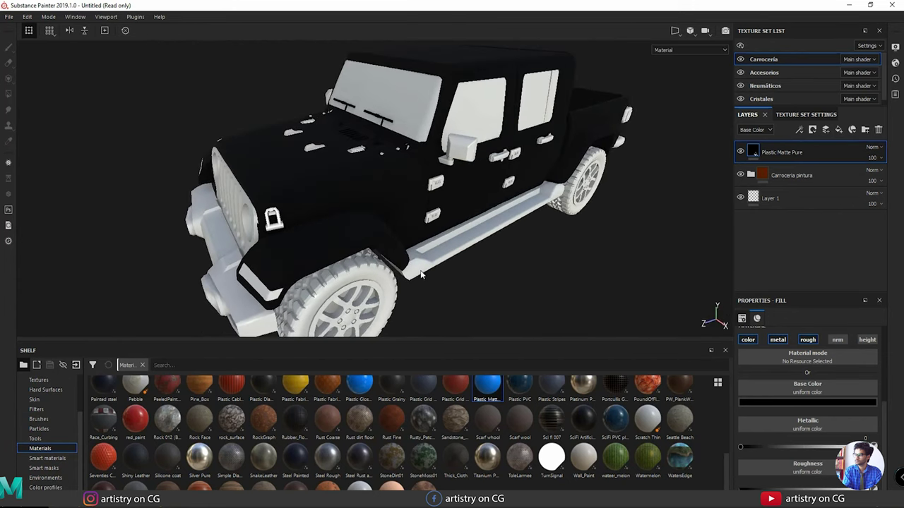
pyautogui.click(754, 152)
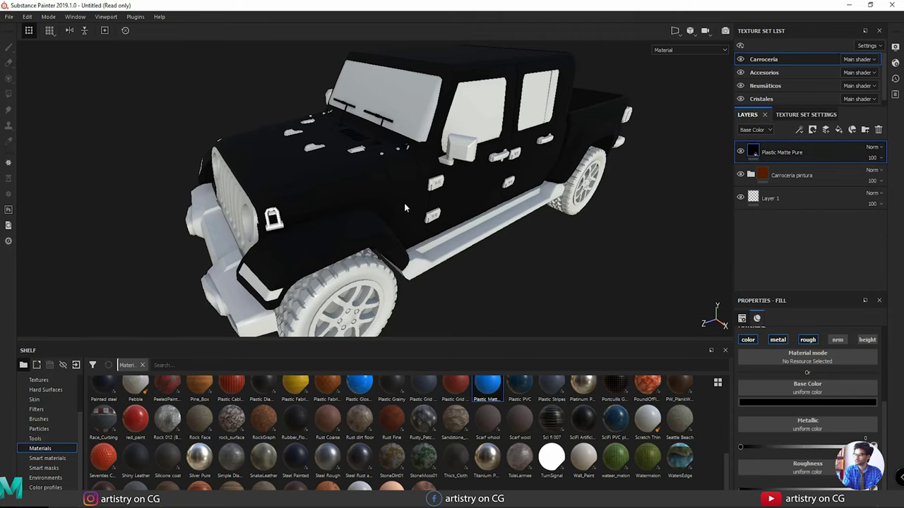
pyautogui.keyDown('alt'); pyautogui.moveTo(405, 207); pyautogui.dragTo(417, 222); pyautogui.keyUp('alt')
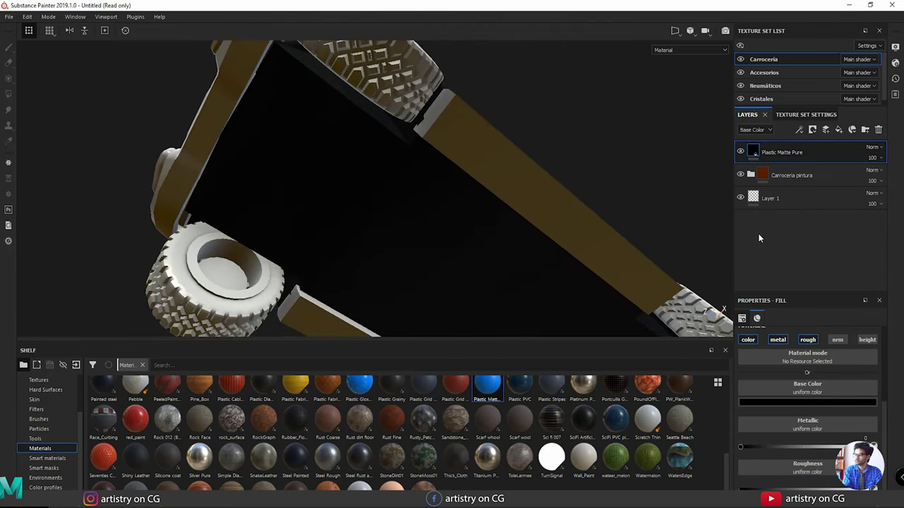
pyautogui.rightClick(751, 152)
pyautogui.click(756, 147)
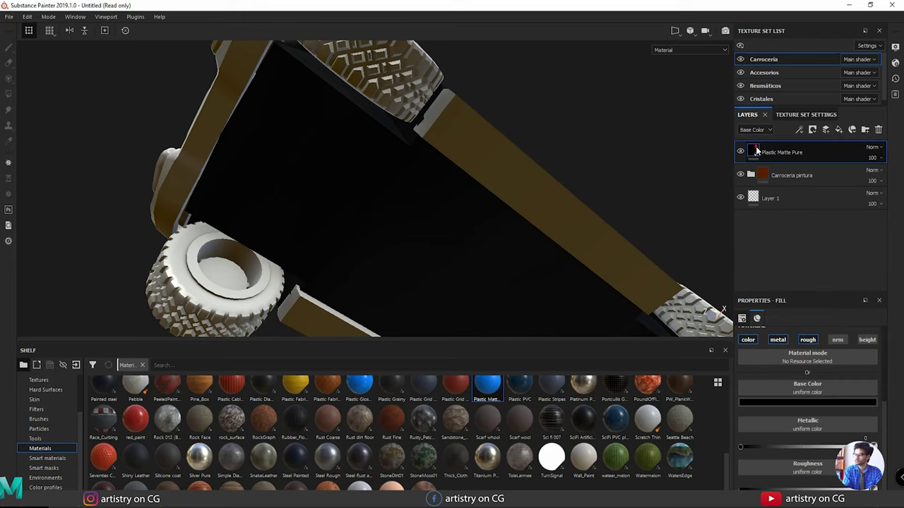
pyautogui.rightClick(758, 148)
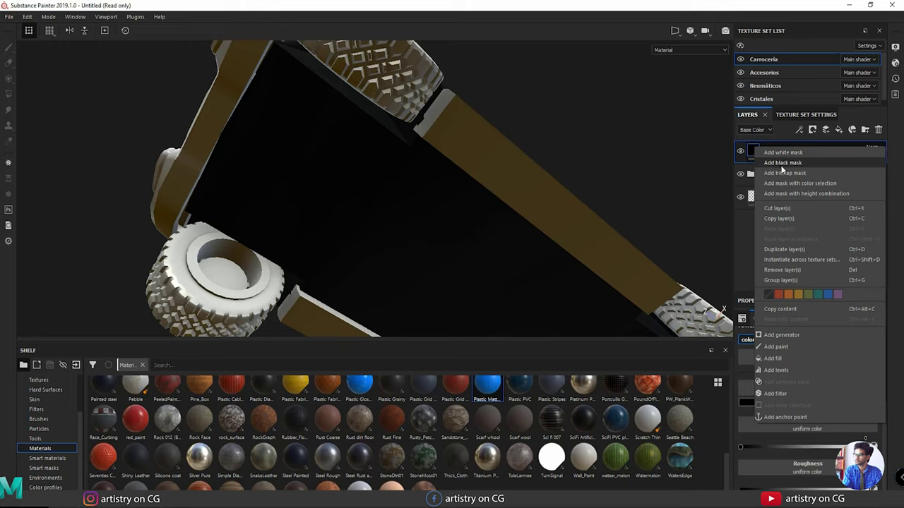
pyautogui.click(793, 164)
pyautogui.press('1')
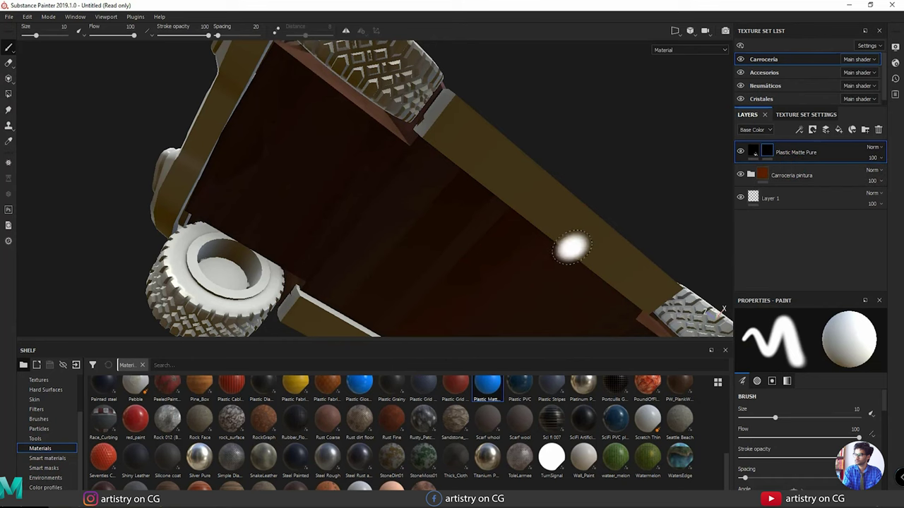
# Fill the Jeep's underside floor in the Plastic Matte Pure mask, using Polygon Fill in mesh fill mode.
pyautogui.moveTo(569, 246)
pyautogui.keyDown('alt'); pyautogui.mouseDown()
pyautogui.moveTo(529, 326)
pyautogui.moveTo(501, 225)
pyautogui.mouseUp(); pyautogui.keyUp('alt')
pyautogui.moveTo(529, 275)
pyautogui.keyDown('alt'); pyautogui.mouseDown()
pyautogui.moveTo(494, 254)
pyautogui.moveTo(480, 262)
pyautogui.mouseUp(); pyautogui.keyUp('alt')
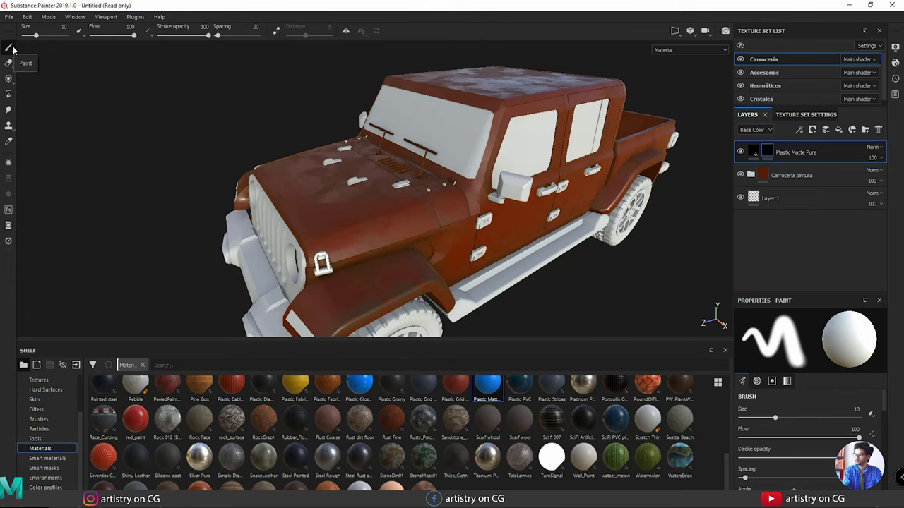
pyautogui.click(9, 94)
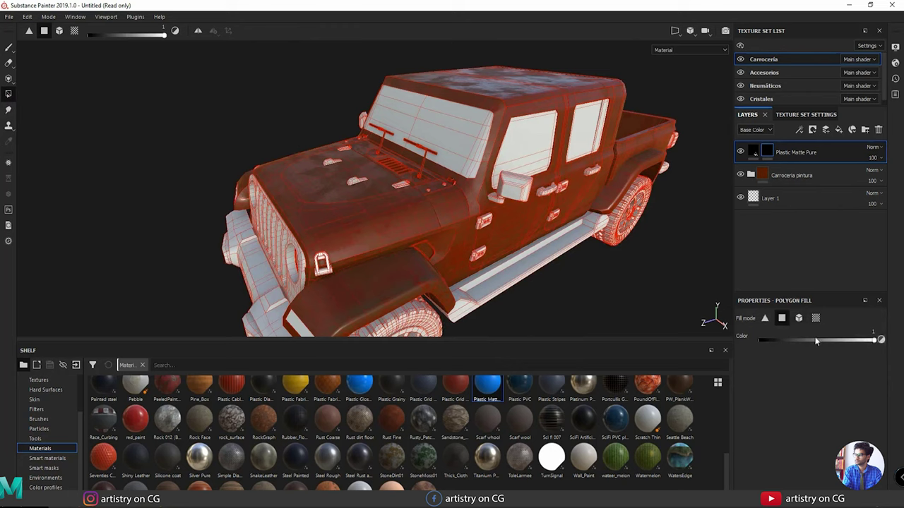
pyautogui.click(764, 318)
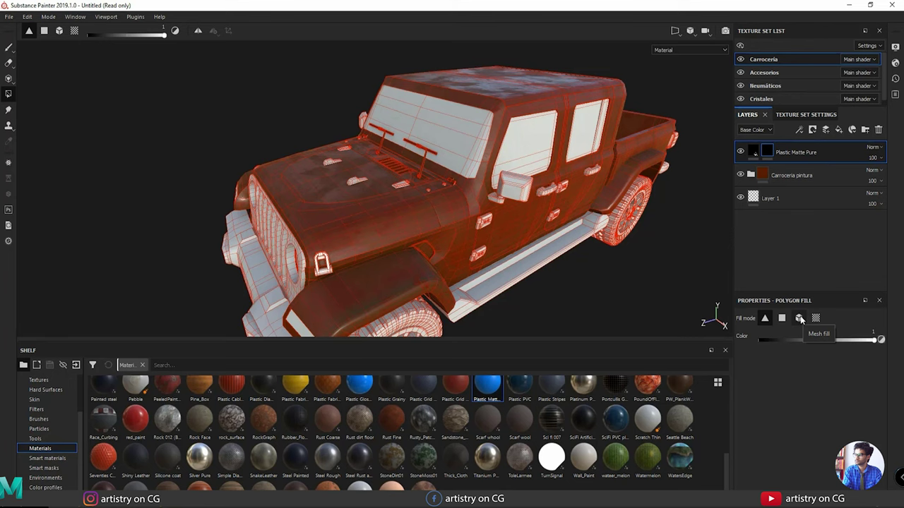
pyautogui.keyDown('alt'); pyautogui.moveTo(323, 171); pyautogui.dragTo(322, 134, button='middle'); pyautogui.keyUp('alt')
pyautogui.keyDown('alt'); pyautogui.moveTo(322, 134); pyautogui.dragTo(311, 50); pyautogui.keyUp('alt')
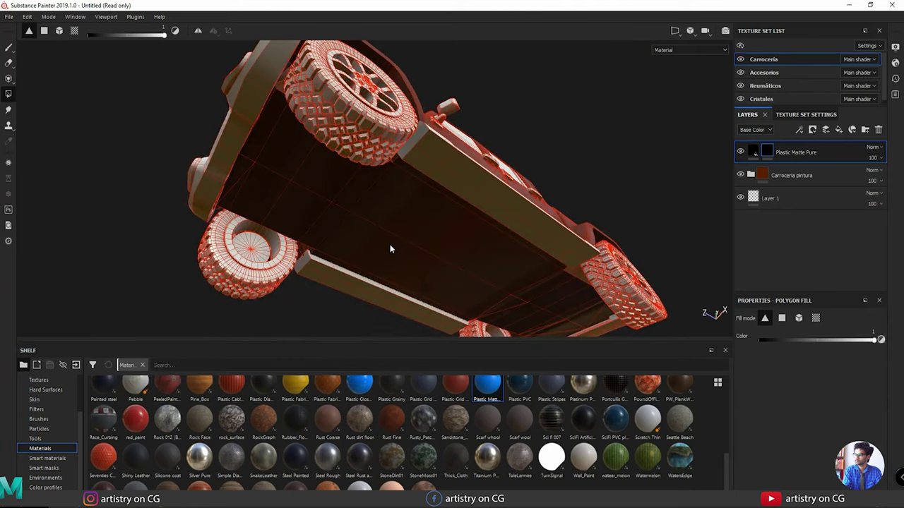
pyautogui.keyDown('alt'); pyautogui.moveTo(390, 245); pyautogui.dragTo(508, 269, button='right'); pyautogui.keyUp('alt')
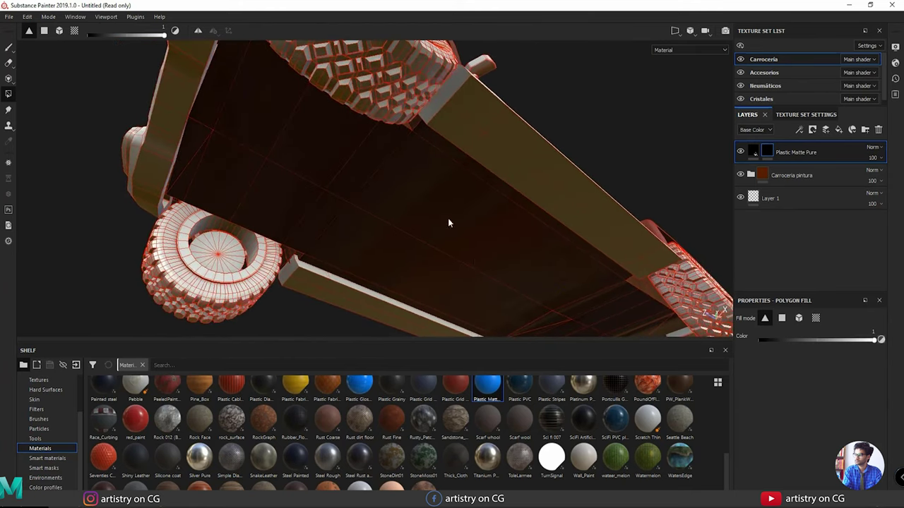
pyautogui.click(799, 320)
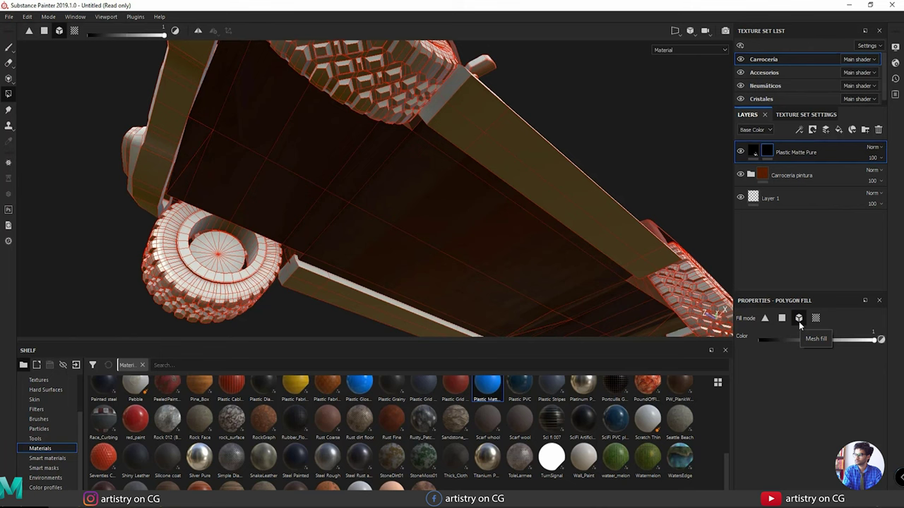
pyautogui.keyDown('alt'); pyautogui.moveTo(443, 229); pyautogui.dragTo(315, 163); pyautogui.keyUp('alt')
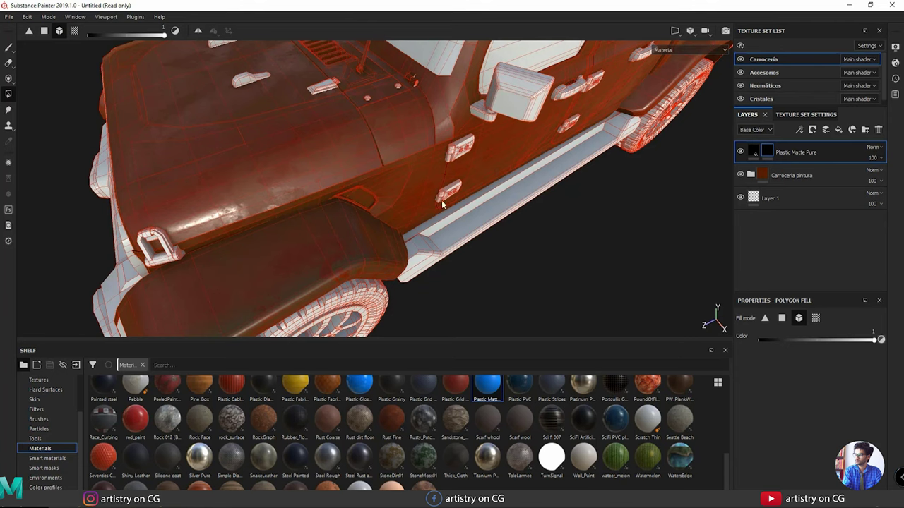
pyautogui.keyDown('alt'); pyautogui.moveTo(415, 252); pyautogui.dragTo(547, 246); pyautogui.keyUp('alt')
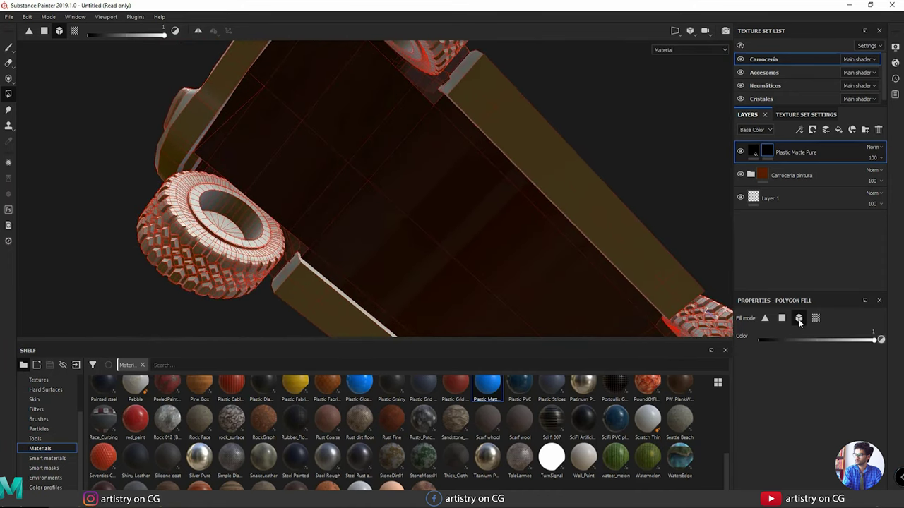
pyautogui.click(378, 190)
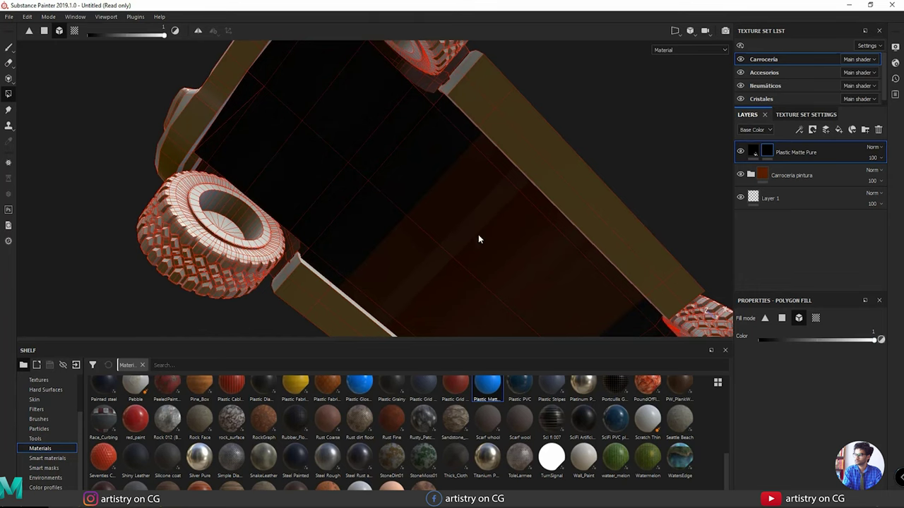
# Switch to Maya and select the faces of the Jeep's floor mesh (Piso) from underneath.
pyautogui.keyDown('alt'); pyautogui.moveTo(478, 239); pyautogui.dragTo(392, 305); pyautogui.keyUp('alt')
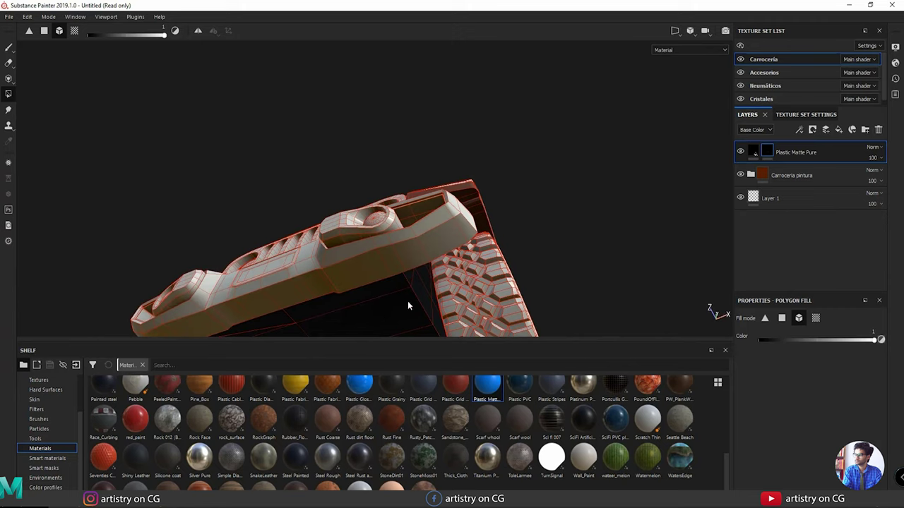
pyautogui.rightClick(369, 288)
pyautogui.scroll(-1, 430, 285)
pyautogui.keyDown('alt'); pyautogui.moveTo(450, 250); pyautogui.dragTo(449, 239, button='middle'); pyautogui.keyUp('alt')
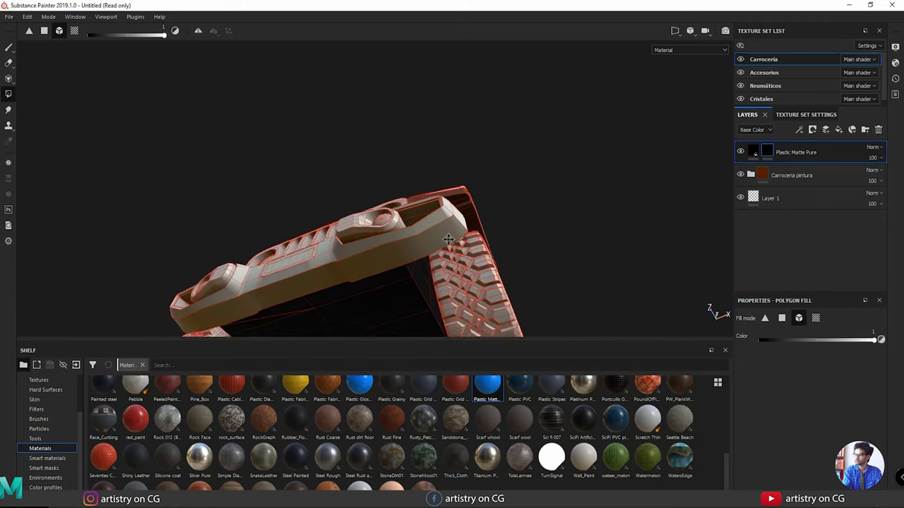
pyautogui.keyDown('alt'); pyautogui.moveTo(448, 240); pyautogui.dragTo(408, 72); pyautogui.keyUp('alt')
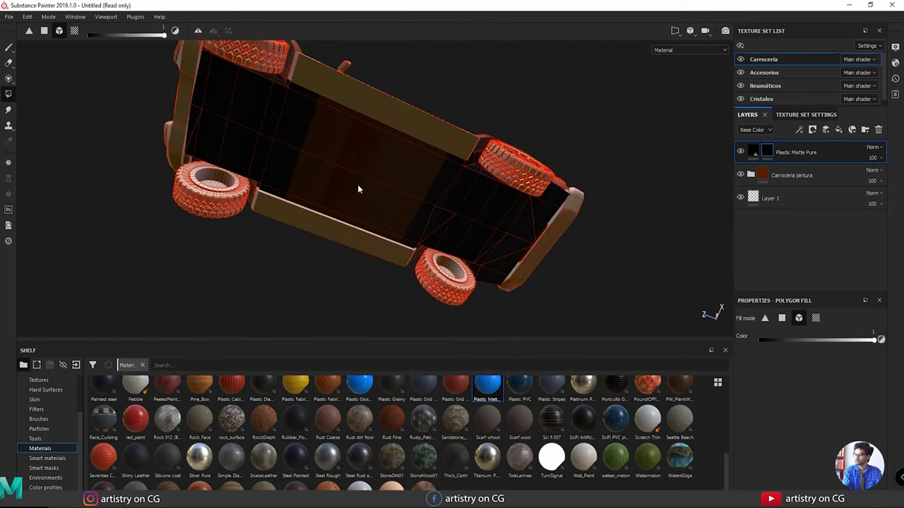
pyautogui.click(196, 502)
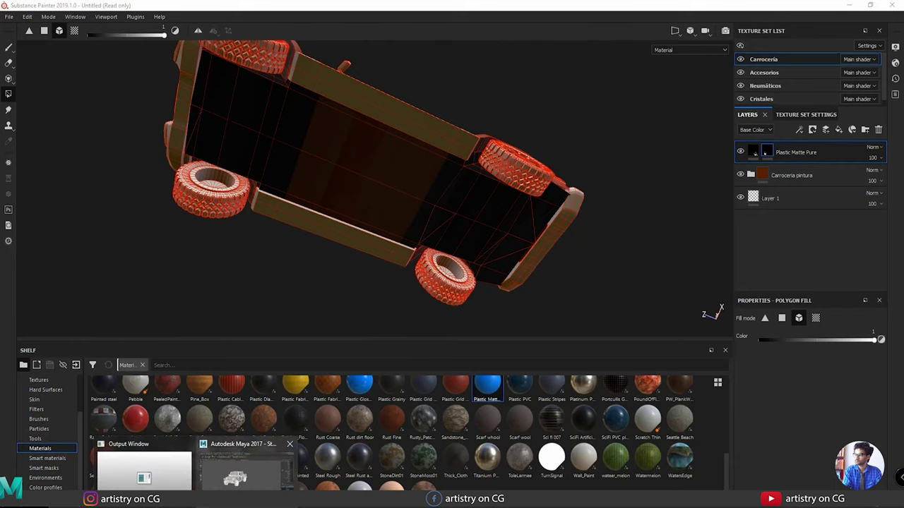
pyautogui.click(244, 466)
pyautogui.keyDown('alt'); pyautogui.moveTo(345, 237); pyautogui.dragTo(480, 358, button='right'); pyautogui.keyUp('alt')
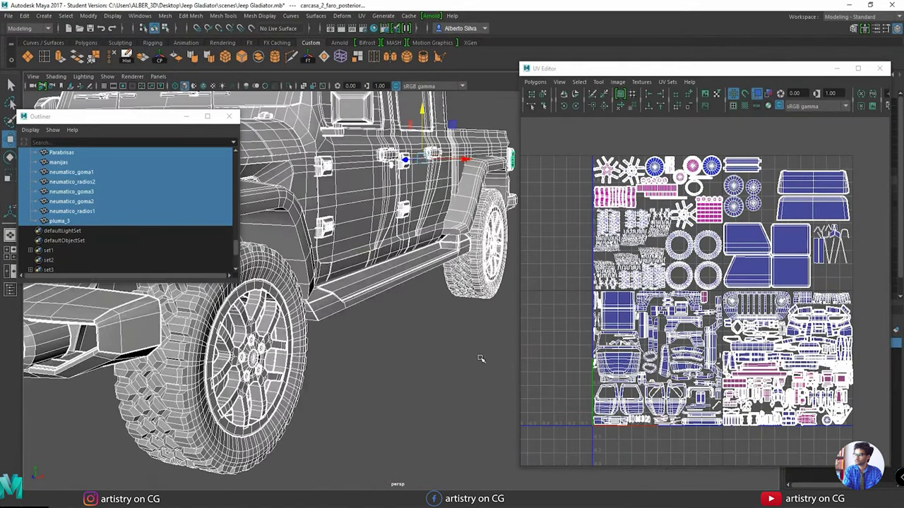
pyautogui.keyDown('alt'); pyautogui.moveTo(481, 359); pyautogui.dragTo(428, 308); pyautogui.keyUp('alt')
pyautogui.keyDown('alt'); pyautogui.moveTo(428, 309); pyautogui.dragTo(437, 367, button='middle'); pyautogui.keyUp('alt')
pyautogui.rightClick(704, 311)
pyautogui.moveTo(706, 313); pyautogui.dragTo(669, 296, button='right')
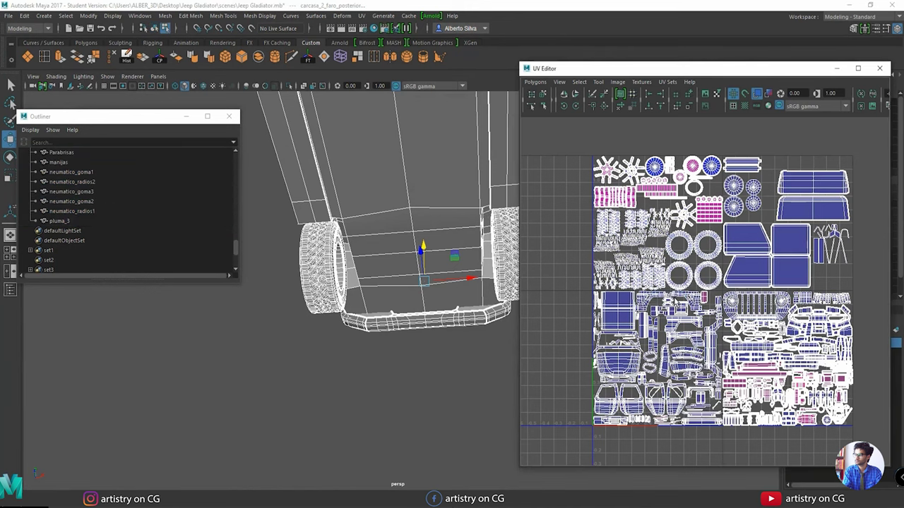
pyautogui.click(414, 157)
# Examine the floor's UV shells up close in the UV Editor, and return to Substance Painter.
pyautogui.keyDown('alt'); pyautogui.moveTo(643, 442); pyautogui.dragTo(680, 371, button='middle'); pyautogui.keyUp('alt')
pyautogui.scroll(5, 680, 371)
pyautogui.keyDown('alt'); pyautogui.moveTo(619, 361); pyautogui.dragTo(653, 340, button='middle'); pyautogui.keyUp('alt')
pyautogui.scroll(5, 703, 321)
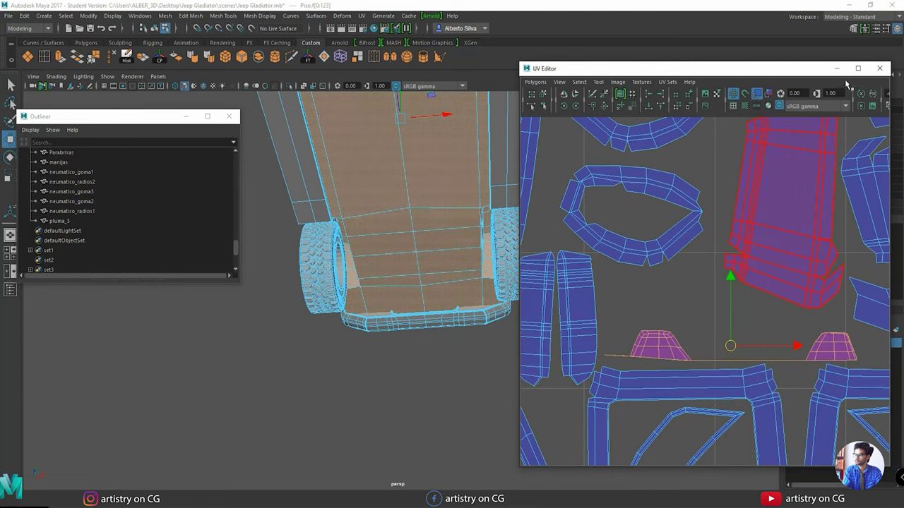
pyautogui.click(848, 5)
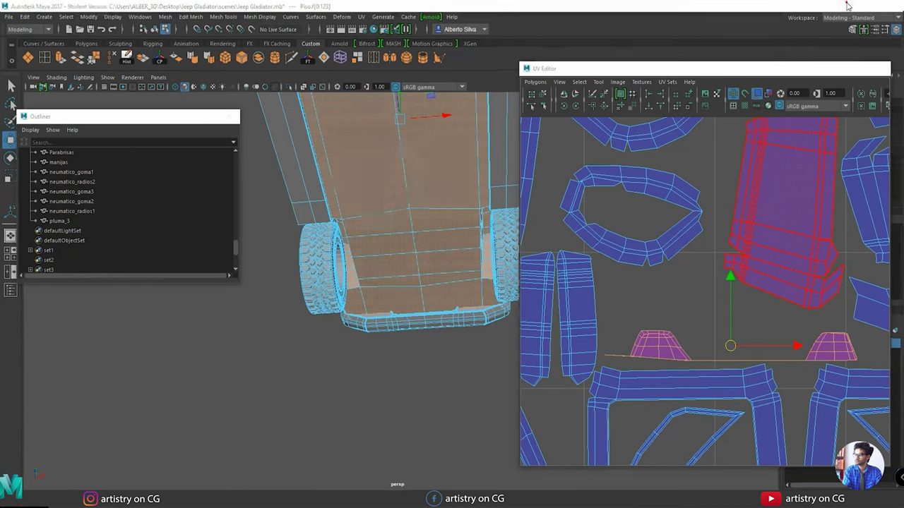
# Switch to the Paint tool and examine the bodywork from all around, down to the vent behind the front fender.
pyautogui.keyDown('alt'); pyautogui.moveTo(401, 172); pyautogui.dragTo(456, 168); pyautogui.keyUp('alt')
pyautogui.rightClick(456, 169)
pyautogui.keyDown('alt'); pyautogui.moveTo(346, 149); pyautogui.dragTo(622, 120); pyautogui.keyUp('alt')
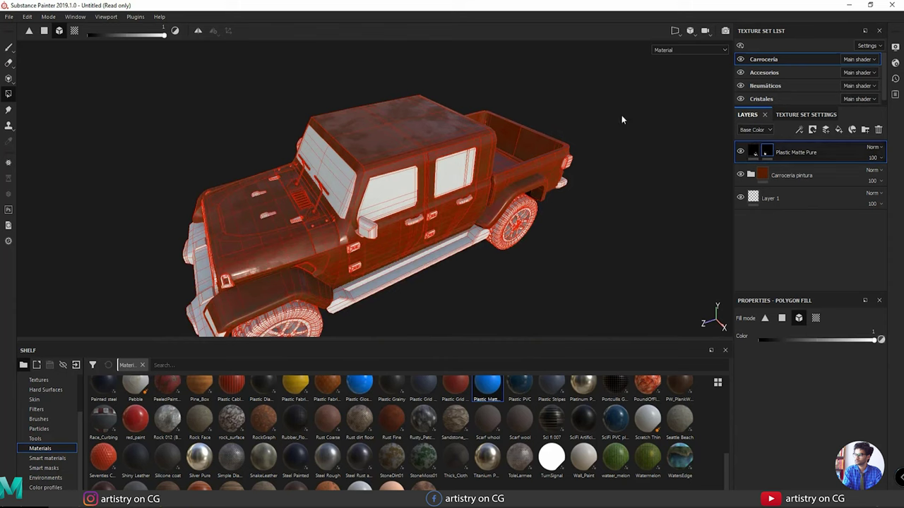
pyautogui.click(9, 47)
pyautogui.moveTo(311, 184)
pyautogui.keyDown('alt'); pyautogui.mouseDown()
pyautogui.moveTo(307, 107)
pyautogui.moveTo(321, 221)
pyautogui.moveTo(464, 188)
pyautogui.moveTo(212, 189)
pyautogui.moveTo(371, 293)
pyautogui.moveTo(380, 336)
pyautogui.mouseUp(); pyautogui.keyUp('alt')
pyautogui.scroll(2, 712, 275)
pyautogui.keyDown('alt'); pyautogui.moveTo(366, 216); pyautogui.dragTo(478, 196); pyautogui.keyUp('alt')
pyautogui.moveTo(475, 245)
pyautogui.keyDown('alt'); pyautogui.mouseDown()
pyautogui.moveTo(484, 137)
pyautogui.moveTo(460, 222)
pyautogui.moveTo(428, 156)
pyautogui.moveTo(350, 214)
pyautogui.moveTo(339, 254)
pyautogui.moveTo(388, 262)
pyautogui.moveTo(470, 214)
pyautogui.moveTo(607, 168)
pyautogui.moveTo(404, 304)
pyautogui.mouseUp(); pyautogui.keyUp('alt')
pyautogui.scroll(-2, 428, 264)
pyautogui.keyDown('alt'); pyautogui.moveTo(427, 265); pyautogui.dragTo(583, 124); pyautogui.keyUp('alt')
pyautogui.keyDown('alt'); pyautogui.moveTo(521, 233); pyautogui.dragTo(423, 311); pyautogui.keyUp('alt')
pyautogui.keyDown('alt'); pyautogui.moveTo(423, 311); pyautogui.dragTo(417, 320, button='middle'); pyautogui.keyUp('alt')
pyautogui.keyDown('alt'); pyautogui.moveTo(417, 319); pyautogui.dragTo(339, 238); pyautogui.keyUp('alt')
pyautogui.keyDown('alt'); pyautogui.moveTo(338, 238); pyautogui.dragTo(384, 236, button='middle'); pyautogui.keyUp('alt')
pyautogui.keyDown('alt'); pyautogui.moveTo(384, 236); pyautogui.dragTo(560, 249); pyautogui.keyUp('alt')
pyautogui.keyDown('alt'); pyautogui.moveTo(559, 249); pyautogui.dragTo(707, 326, button='right'); pyautogui.keyUp('alt')
pyautogui.moveTo(272, 235)
pyautogui.keyDown('alt'); pyautogui.mouseDown()
pyautogui.moveTo(369, 218)
pyautogui.moveTo(279, 228)
pyautogui.mouseUp(); pyautogui.keyUp('alt')
pyautogui.keyDown('alt'); pyautogui.moveTo(280, 228); pyautogui.dragTo(389, 242, button='right'); pyautogui.keyUp('alt')
pyautogui.keyDown('alt'); pyautogui.moveTo(389, 242); pyautogui.dragTo(352, 243); pyautogui.keyUp('alt')
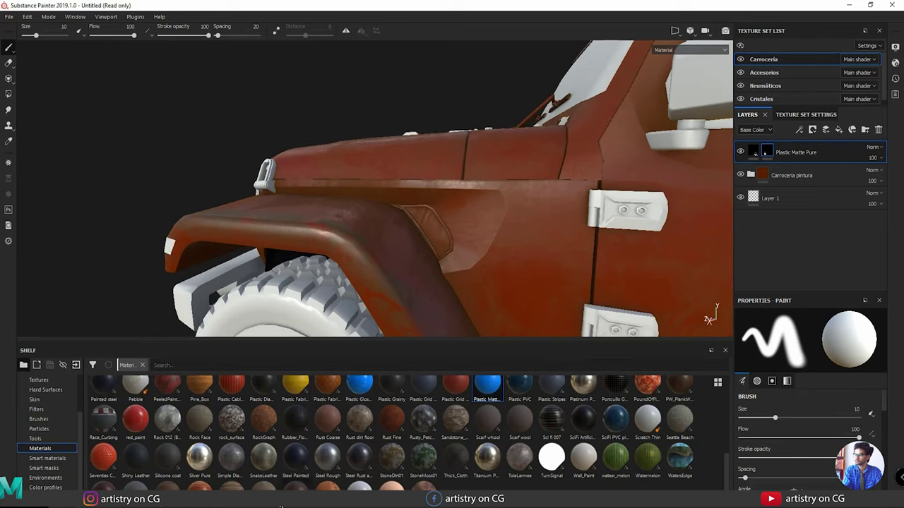
# Look up the fender vent in the Jeep Gladiator reference photos, and return to Substance Painter.
pyautogui.click(286, 500)
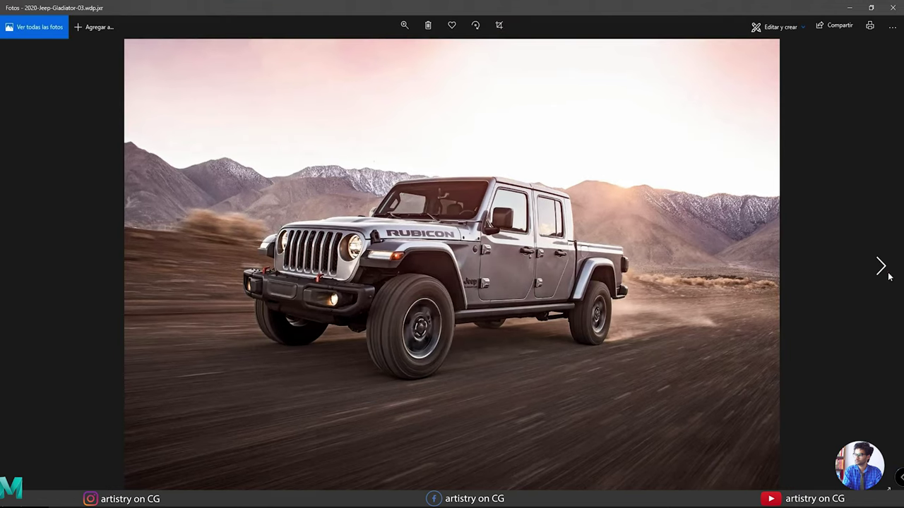
pyautogui.click(881, 266)
pyautogui.click(882, 266)
pyautogui.click(881, 265)
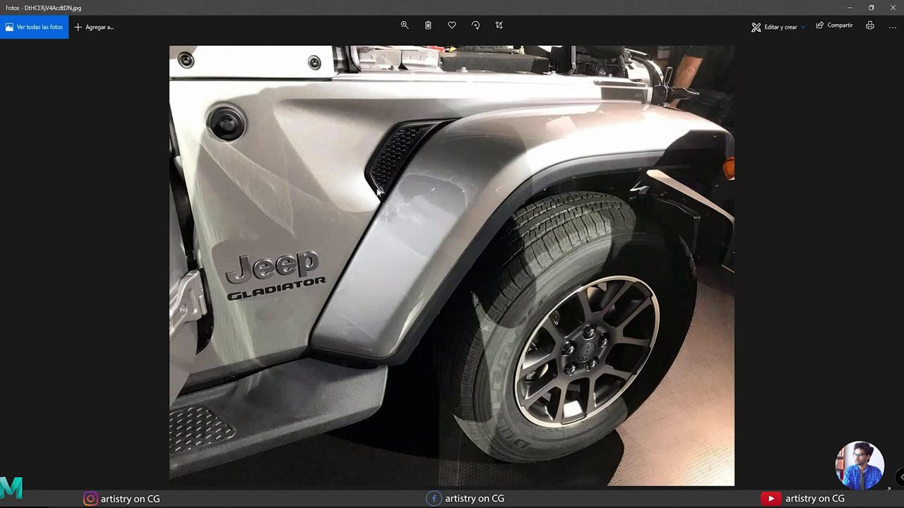
pyautogui.click(849, 8)
# Apply the Latex Black smart material to the bodywork as a new layer above Plastic Matte Pure.
pyautogui.keyDown('alt'); pyautogui.moveTo(403, 214); pyautogui.dragTo(621, 275, button='right'); pyautogui.keyUp('alt')
pyautogui.keyDown('alt'); pyautogui.moveTo(529, 237); pyautogui.dragTo(452, 213, button='middle'); pyautogui.keyUp('alt')
pyautogui.scroll(5, 487, 459)
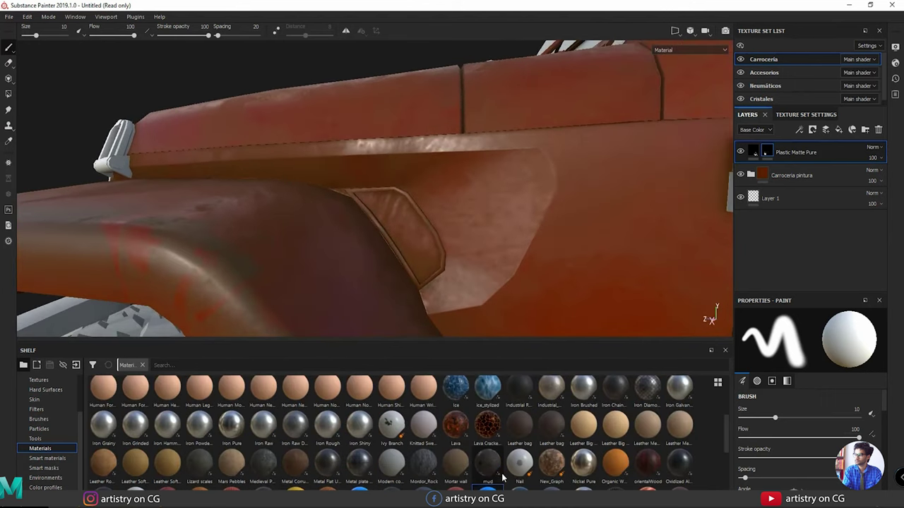
pyautogui.click(49, 458)
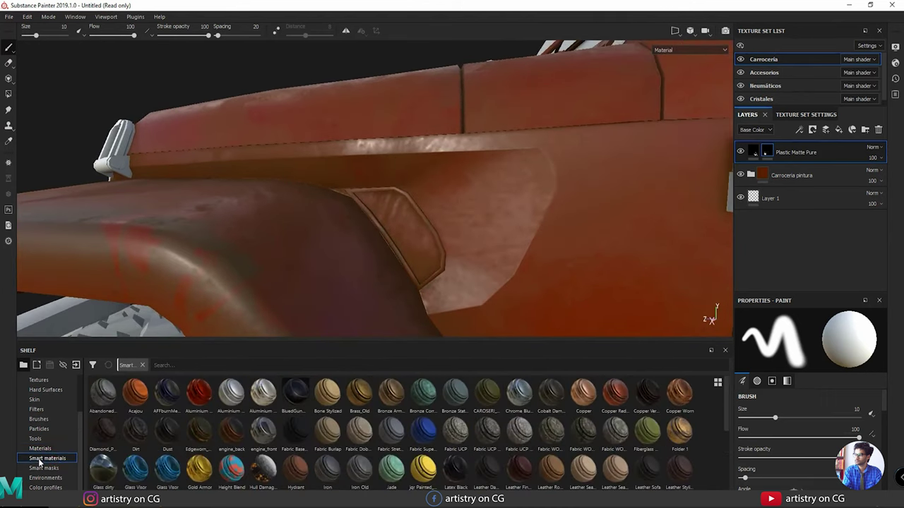
pyautogui.moveTo(457, 465)
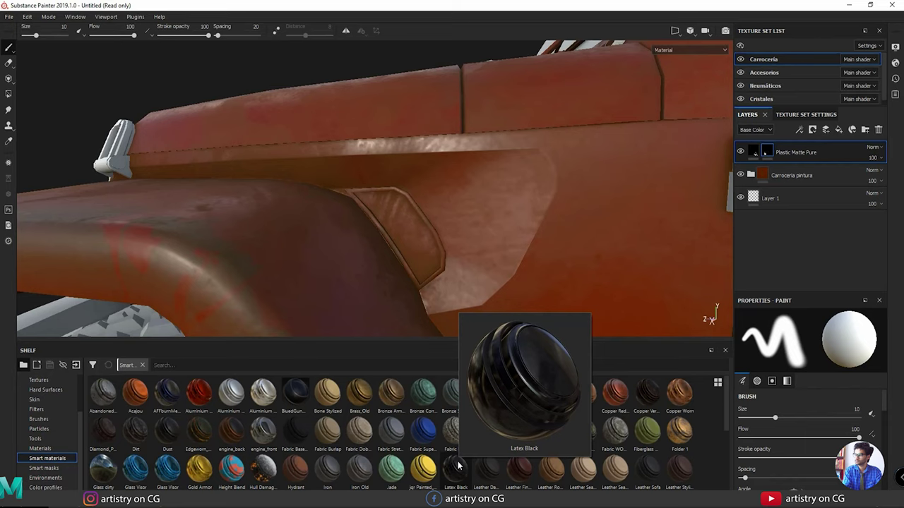
pyautogui.click(457, 466)
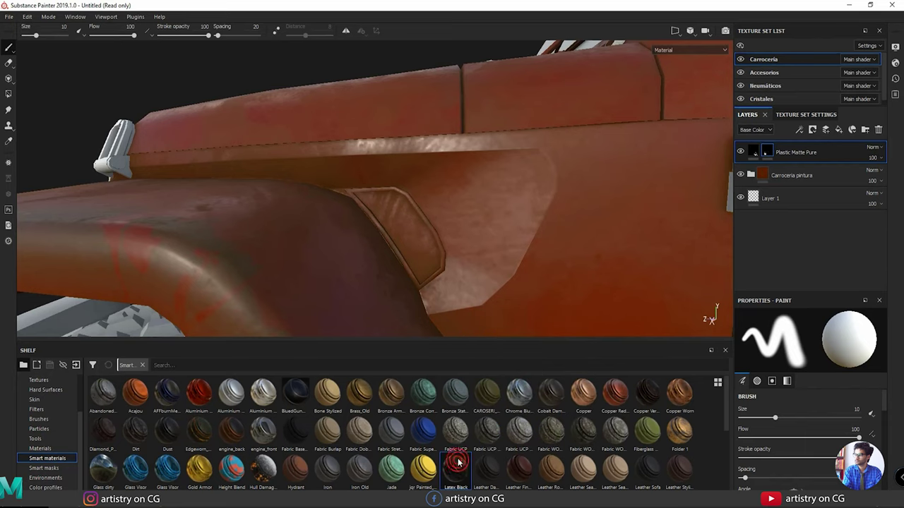
pyautogui.moveTo(457, 463); pyautogui.dragTo(457, 236)
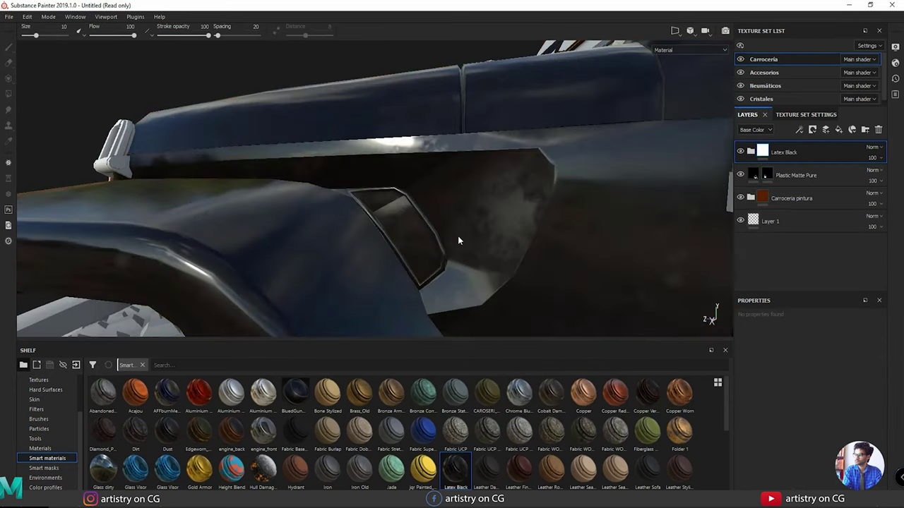
# Add a black mask to the Latex Black layer.
pyautogui.keyDown('alt'); pyautogui.moveTo(464, 282); pyautogui.dragTo(427, 249); pyautogui.keyUp('alt')
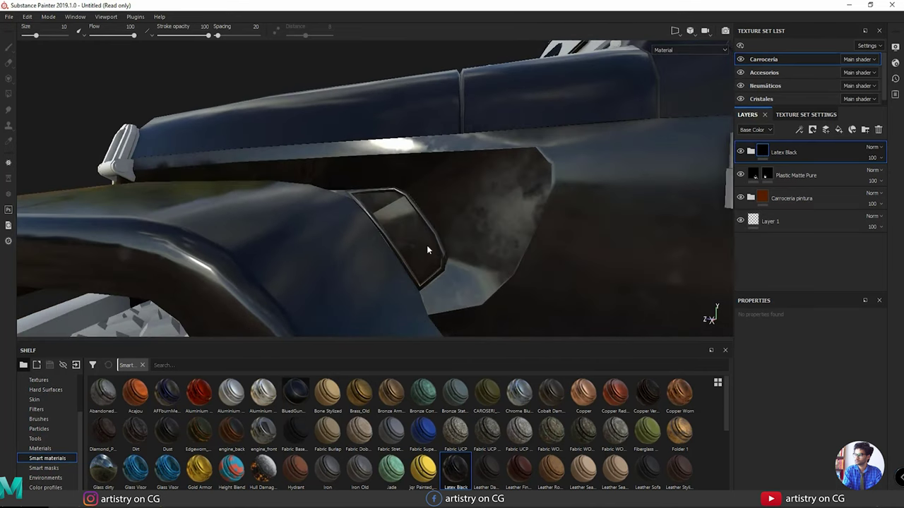
pyautogui.rightClick(764, 151)
pyautogui.click(785, 153)
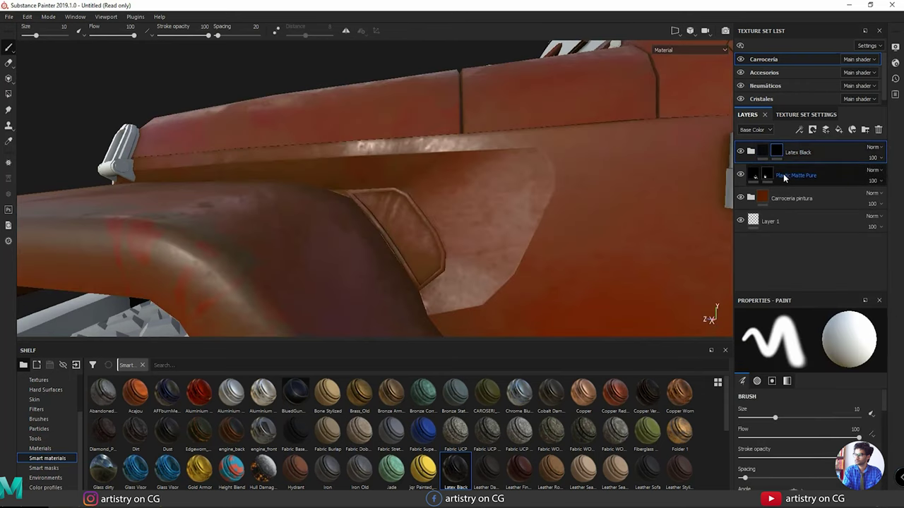
# Rename the Plastic Matte Pure layer to Piso and the Latex Black layer to PLastico negro.
pyautogui.click(784, 175)
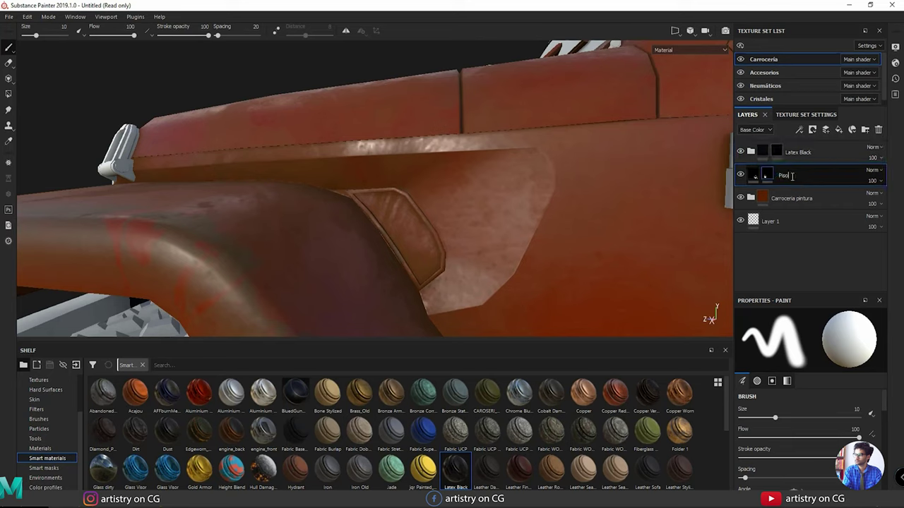
pyautogui.doubleClick(795, 146)
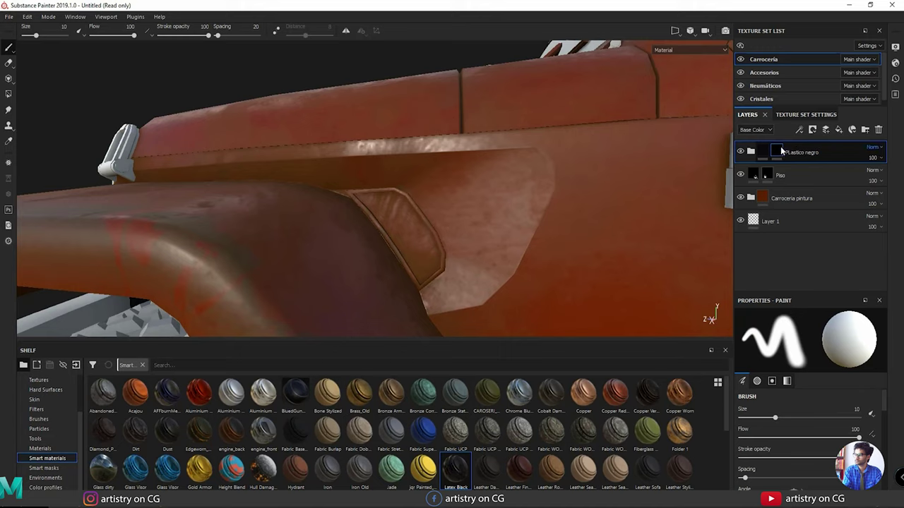
# Reveal PLastico negro on the driver-side fender vent's frame and inner surface by polygon-filling its mask.
pyautogui.click(777, 152)
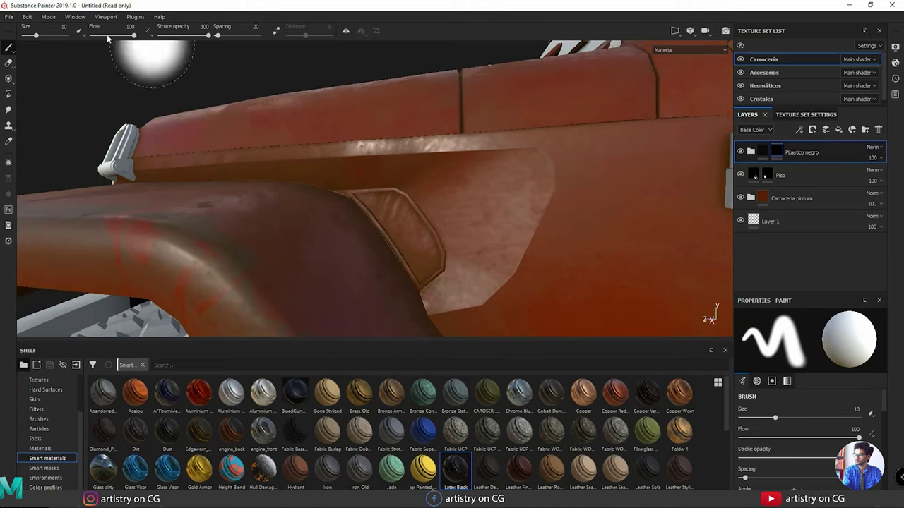
pyautogui.click(9, 94)
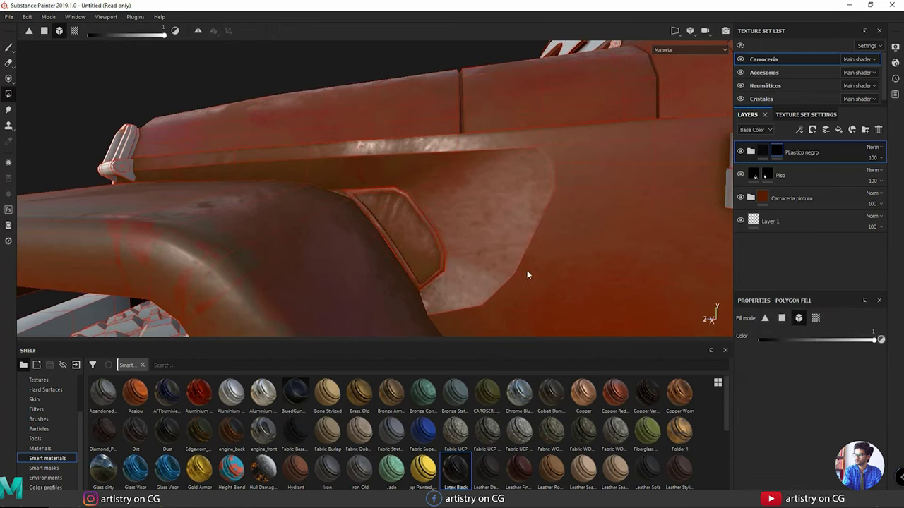
pyautogui.scroll(3, 412, 209)
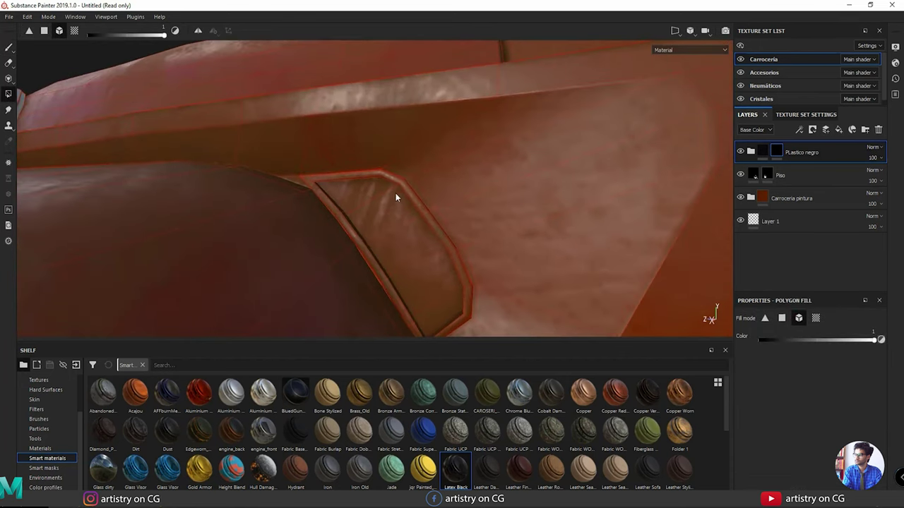
pyautogui.click(396, 180)
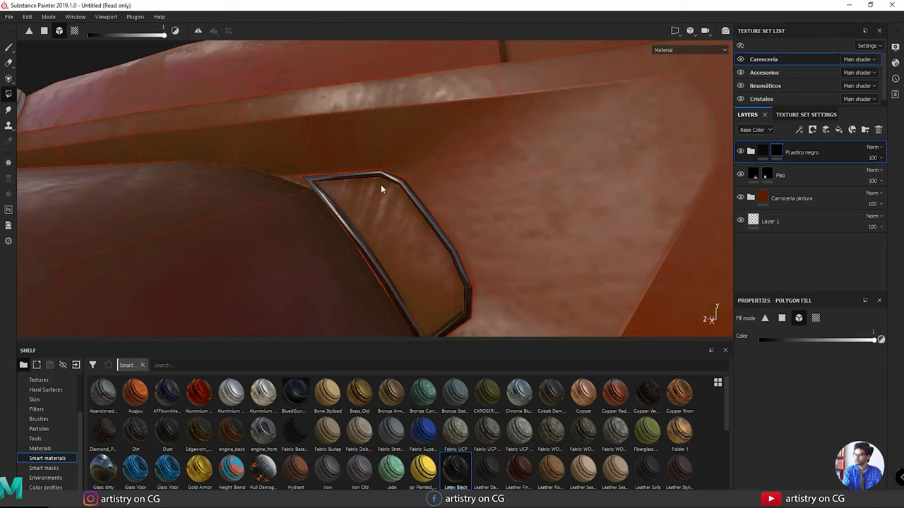
pyautogui.moveTo(381, 185)
pyautogui.keyDown('alt'); pyautogui.mouseDown()
pyautogui.moveTo(421, 215)
pyautogui.moveTo(350, 195)
pyautogui.moveTo(359, 174)
pyautogui.moveTo(374, 185)
pyautogui.moveTo(205, 183)
pyautogui.moveTo(466, 222)
pyautogui.moveTo(384, 178)
pyautogui.mouseUp(); pyautogui.keyUp('alt')
pyautogui.click(379, 186)
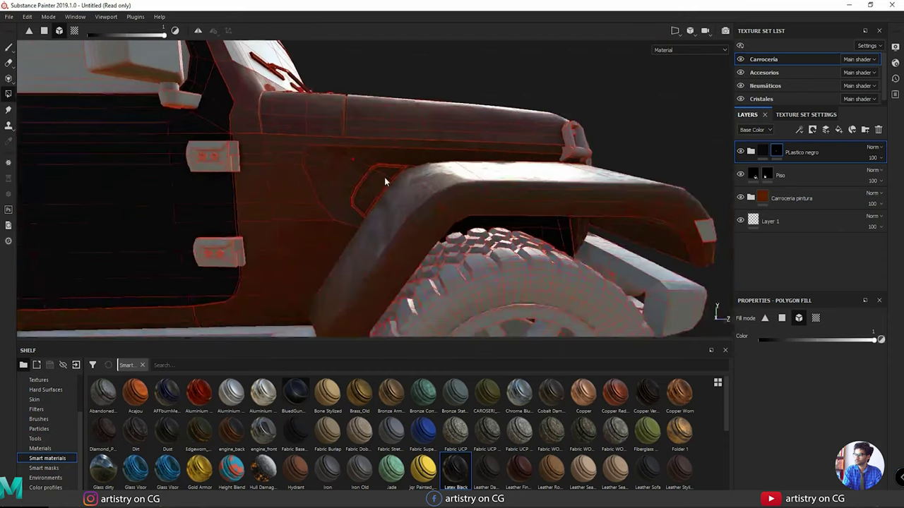
# Fill the matching fender vent on the passenger side into the PLastico negro mask.
pyautogui.scroll(1, 384, 178)
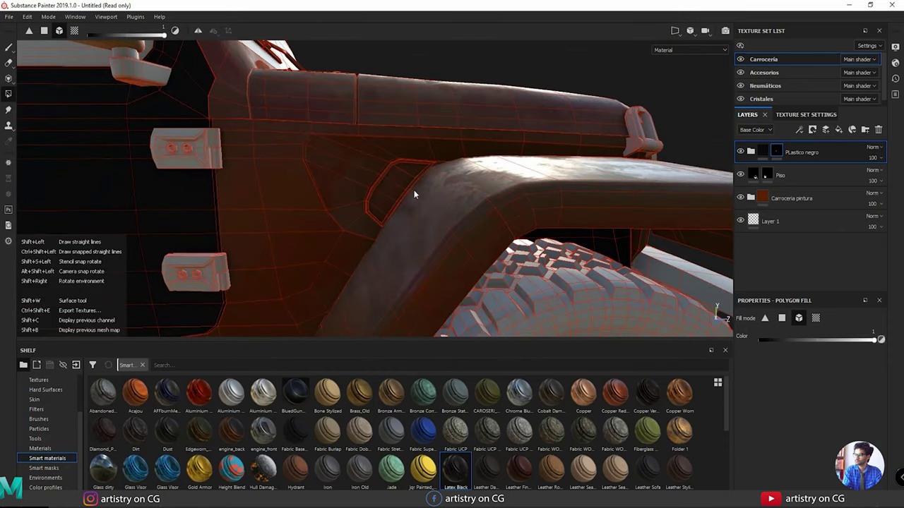
pyautogui.moveTo(413, 190)
pyautogui.keyDown('shift'); pyautogui.mouseDown(button='right')
pyautogui.moveTo(255, 193)
pyautogui.moveTo(455, 196)
pyautogui.moveTo(332, 191)
pyautogui.moveTo(390, 165)
pyautogui.moveTo(279, 192)
pyautogui.moveTo(432, 198)
pyautogui.moveTo(339, 214)
pyautogui.moveTo(478, 223)
pyautogui.moveTo(501, 186)
pyautogui.mouseUp(button='right'); pyautogui.keyUp('shift')
pyautogui.click(435, 171)
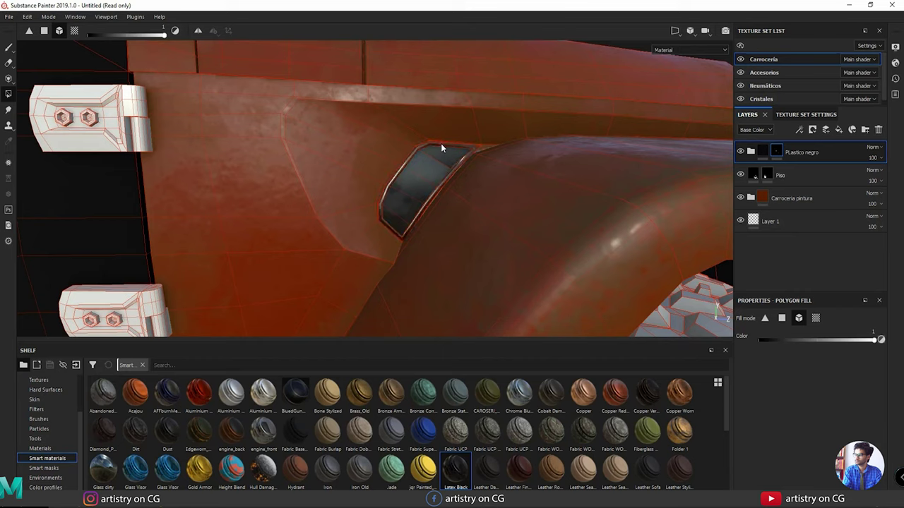
# Erase the black plastic from the passenger-side front door in the Piso layer's mask.
pyautogui.click(9, 47)
pyautogui.scroll(-5, 448, 257)
pyautogui.moveTo(448, 256)
pyautogui.keyDown('alt'); pyautogui.mouseDown()
pyautogui.moveTo(470, 262)
pyautogui.moveTo(324, 232)
pyautogui.moveTo(474, 148)
pyautogui.moveTo(452, 208)
pyautogui.moveTo(18, 213)
pyautogui.moveTo(487, 215)
pyautogui.mouseUp(); pyautogui.keyUp('alt')
pyautogui.keyDown('alt'); pyautogui.moveTo(487, 215); pyautogui.dragTo(377, 212, button='middle'); pyautogui.keyUp('alt')
pyautogui.scroll(2, 376, 212)
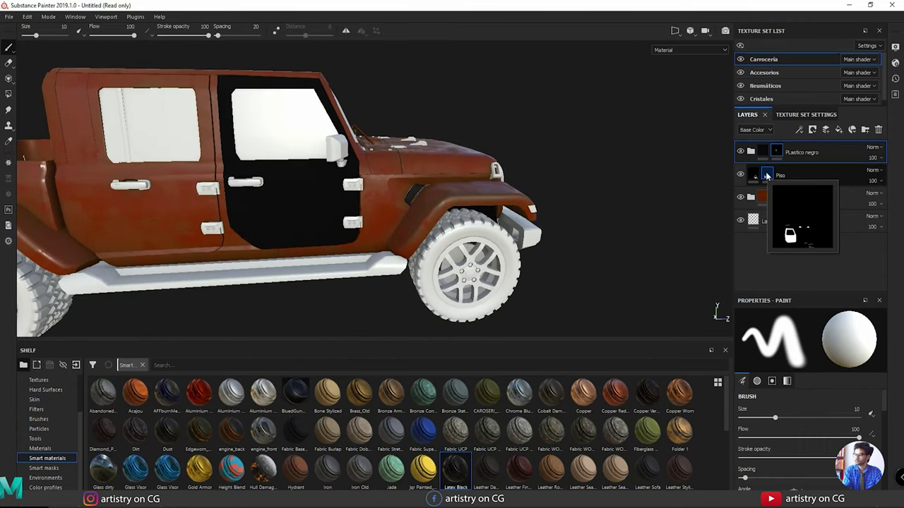
pyautogui.click(766, 175)
pyautogui.click(8, 63)
pyautogui.moveTo(180, 134)
pyautogui.keyDown('alt'); pyautogui.mouseDown(button='right')
pyautogui.moveTo(337, 166)
pyautogui.moveTo(323, 178)
pyautogui.mouseUp(button='right'); pyautogui.keyUp('alt')
pyautogui.moveTo(322, 177)
pyautogui.mouseDown()
pyautogui.moveTo(395, 226)
pyautogui.moveTo(213, 277)
pyautogui.mouseUp()
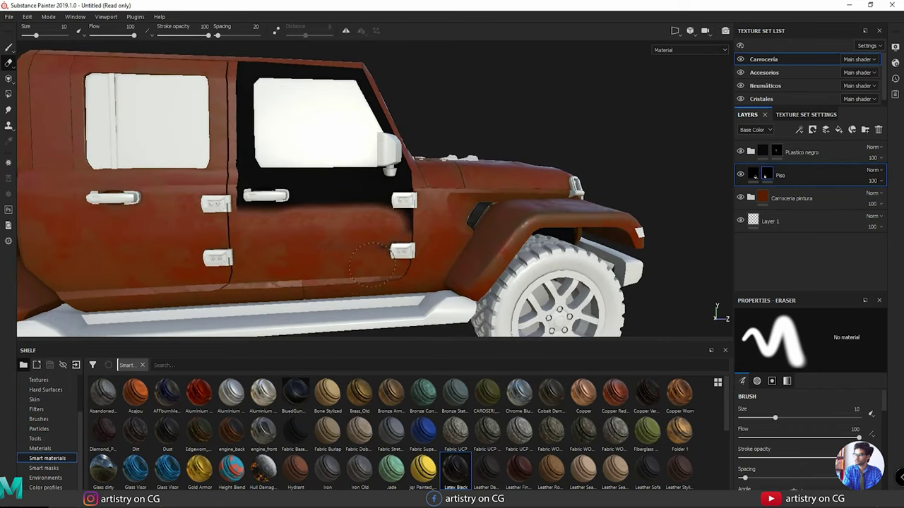
pyautogui.moveTo(370, 265); pyautogui.dragTo(385, 169)
pyautogui.moveTo(317, 67)
pyautogui.mouseDown()
pyautogui.moveTo(272, 161)
pyautogui.moveTo(318, 187)
pyautogui.mouseUp()
# Examine the doors, roof edge and bodywork from several angles for leftover black plastic in the Piso mask.
pyautogui.keyDown('alt'); pyautogui.moveTo(361, 221); pyautogui.dragTo(411, 185); pyautogui.keyUp('alt')
pyautogui.moveTo(402, 225)
pyautogui.keyDown('alt'); pyautogui.mouseDown()
pyautogui.moveTo(419, 228)
pyautogui.moveTo(304, 261)
pyautogui.mouseUp(); pyautogui.keyUp('alt')
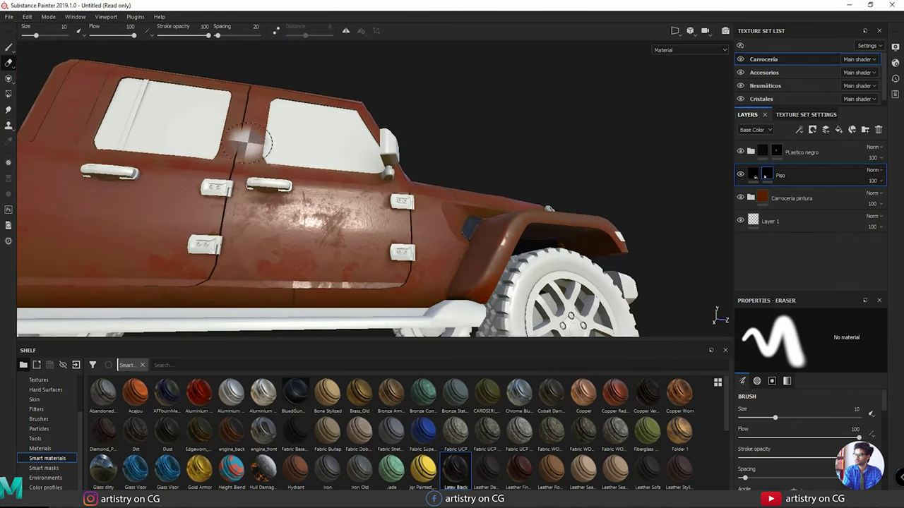
pyautogui.moveTo(247, 143)
pyautogui.keyDown('alt'); pyautogui.mouseDown()
pyautogui.moveTo(239, 173)
pyautogui.moveTo(238, 139)
pyautogui.mouseUp(); pyautogui.keyUp('alt')
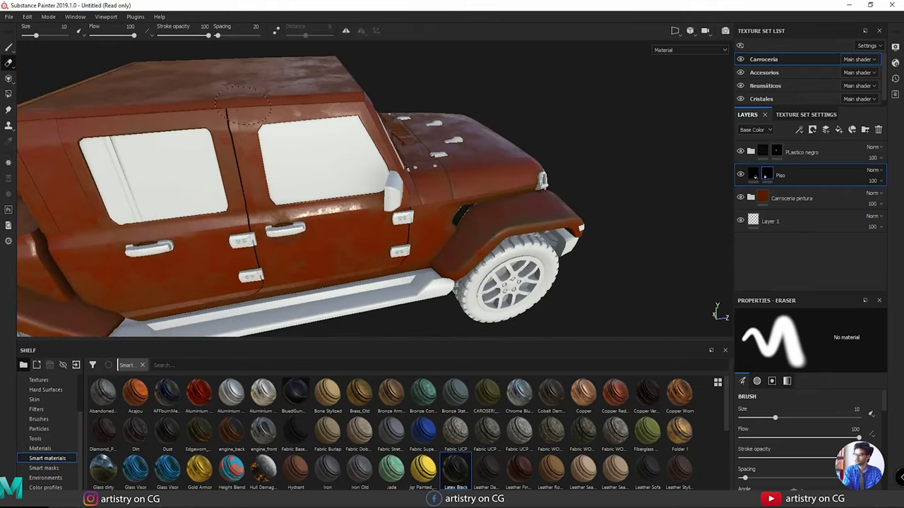
pyautogui.click(768, 176)
pyautogui.keyDown('alt'); pyautogui.moveTo(245, 105); pyautogui.dragTo(388, 185); pyautogui.keyUp('alt')
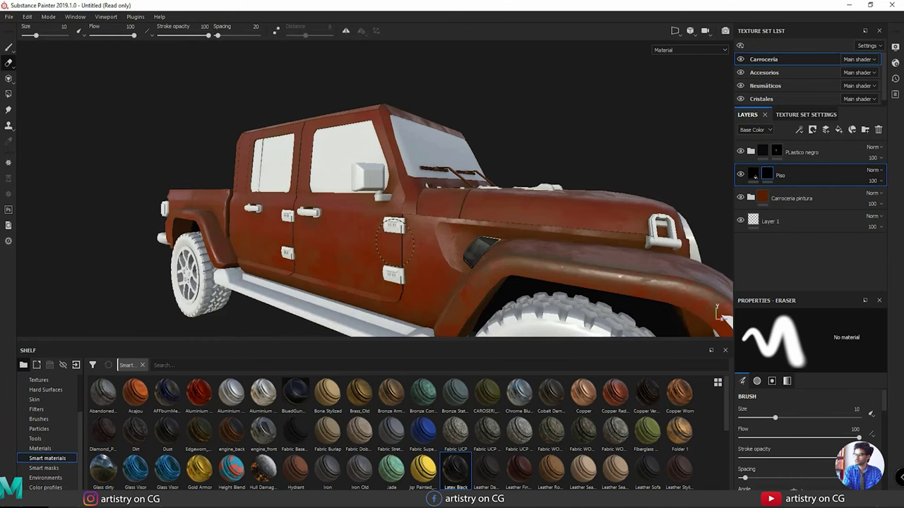
pyautogui.moveTo(397, 283)
pyautogui.keyDown('alt'); pyautogui.mouseDown()
pyautogui.moveTo(339, 279)
pyautogui.moveTo(286, 258)
pyautogui.mouseUp(); pyautogui.keyUp('alt')
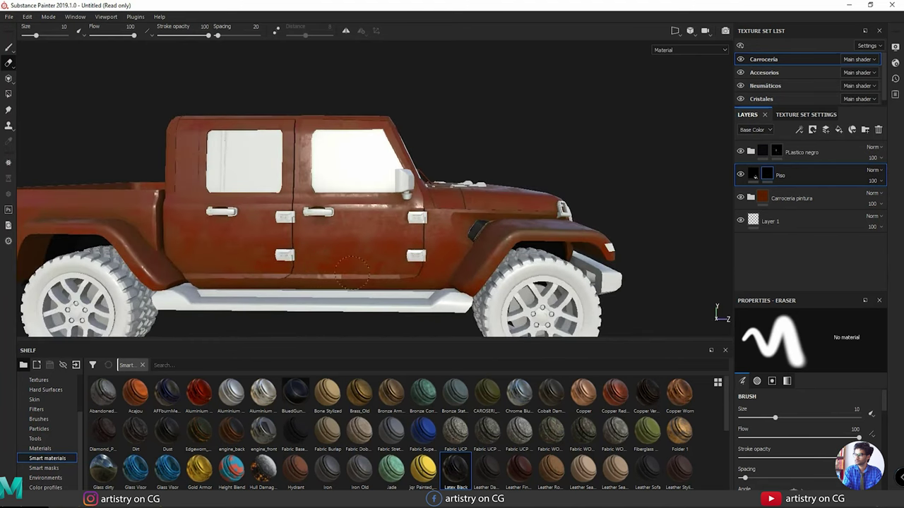
pyautogui.scroll(3, 340, 219)
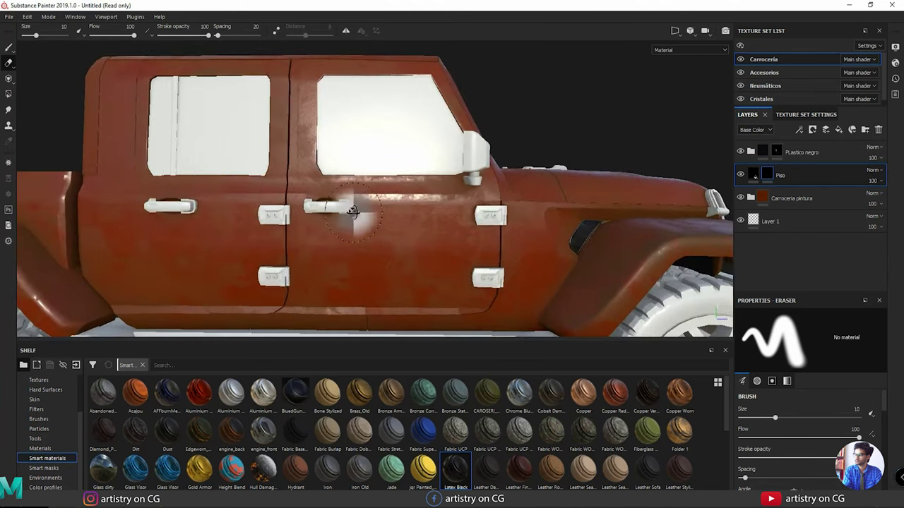
pyautogui.keyDown('alt'); pyautogui.moveTo(353, 211); pyautogui.dragTo(325, 214); pyautogui.keyUp('alt')
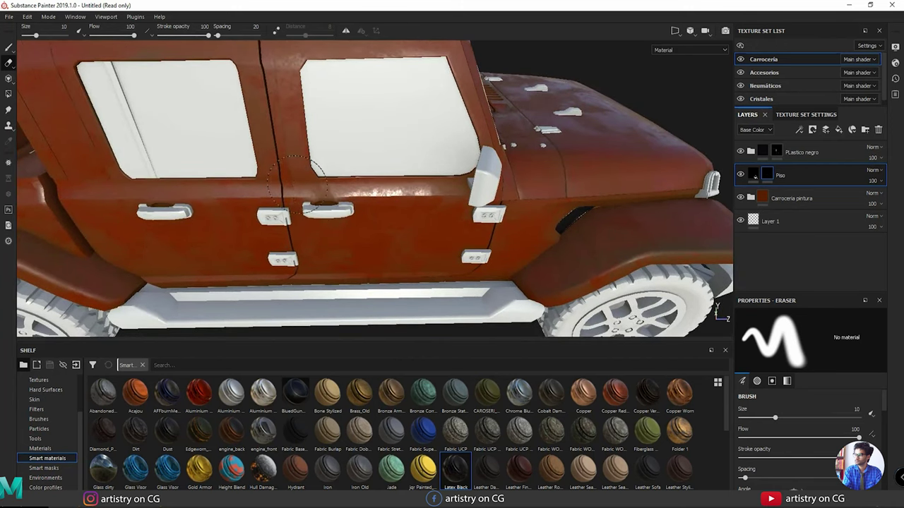
# Switch to the Paint tool and apply the METAL_SANDY_DIRT___OLD_1 smart material to the bodywork as the uppermost layer.
pyautogui.click(8, 47)
pyautogui.scroll(-5, 369, 196)
pyautogui.moveTo(353, 197)
pyautogui.keyDown('alt'); pyautogui.mouseDown()
pyautogui.moveTo(285, 205)
pyautogui.moveTo(567, 151)
pyautogui.moveTo(442, 231)
pyautogui.moveTo(290, 269)
pyautogui.moveTo(296, 291)
pyautogui.moveTo(323, 264)
pyautogui.moveTo(250, 264)
pyautogui.moveTo(324, 221)
pyautogui.moveTo(466, 250)
pyautogui.moveTo(252, 209)
pyautogui.moveTo(237, 215)
pyautogui.moveTo(236, 168)
pyautogui.moveTo(373, 307)
pyautogui.mouseUp(); pyautogui.keyUp('alt')
pyautogui.scroll(-3, 493, 461)
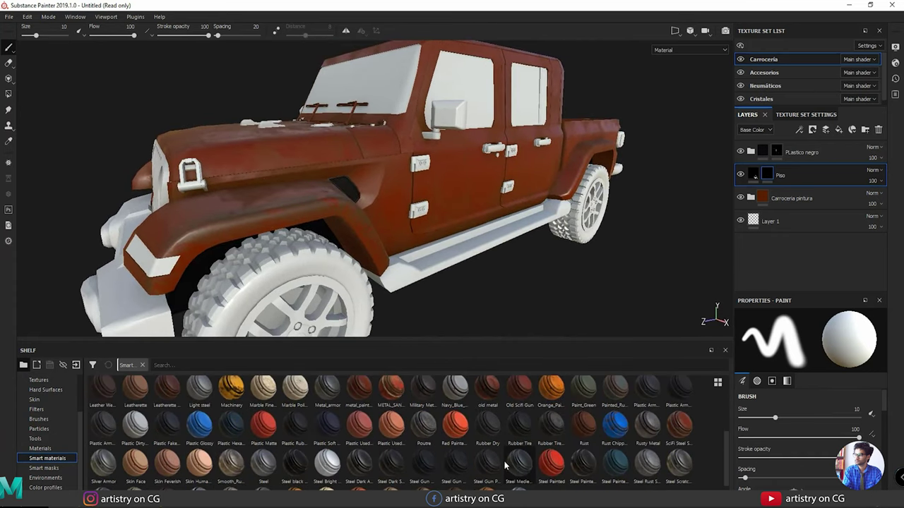
pyautogui.moveTo(395, 390)
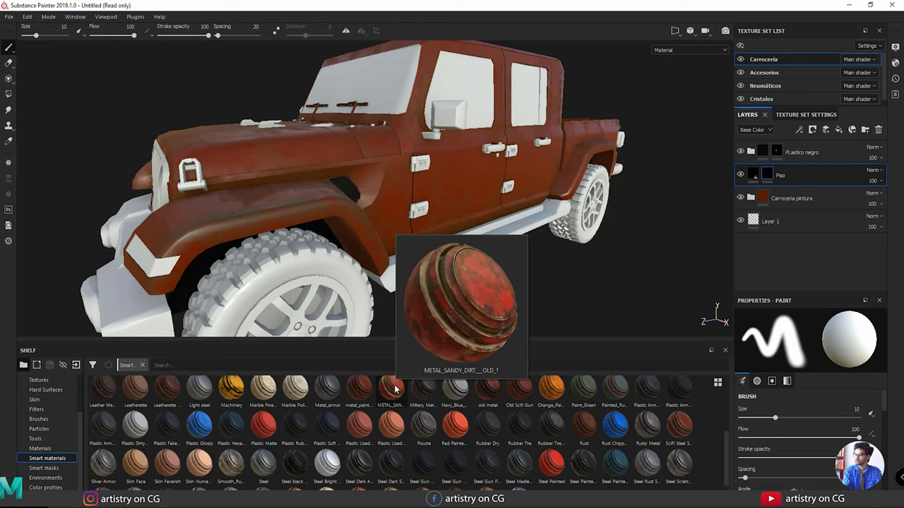
pyautogui.moveTo(394, 390); pyautogui.dragTo(291, 144)
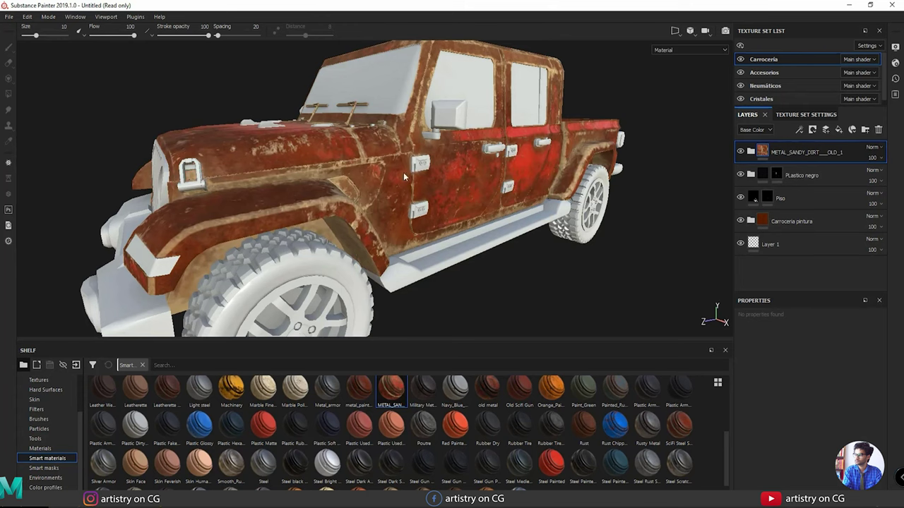
# Examine the sandy dirt material on the hood, front fender and side from several angles.
pyautogui.keyDown('alt'); pyautogui.moveTo(403, 173); pyautogui.dragTo(331, 185); pyautogui.keyUp('alt')
pyautogui.keyDown('alt'); pyautogui.moveTo(374, 220); pyautogui.dragTo(317, 244, button='middle'); pyautogui.keyUp('alt')
pyautogui.keyDown('alt'); pyautogui.moveTo(315, 244); pyautogui.dragTo(362, 257); pyautogui.keyUp('alt')
pyautogui.keyDown('alt'); pyautogui.moveTo(303, 242); pyautogui.dragTo(619, 310, button='right'); pyautogui.keyUp('alt')
pyautogui.keyDown('alt'); pyautogui.moveTo(347, 236); pyautogui.dragTo(311, 228); pyautogui.keyUp('alt')
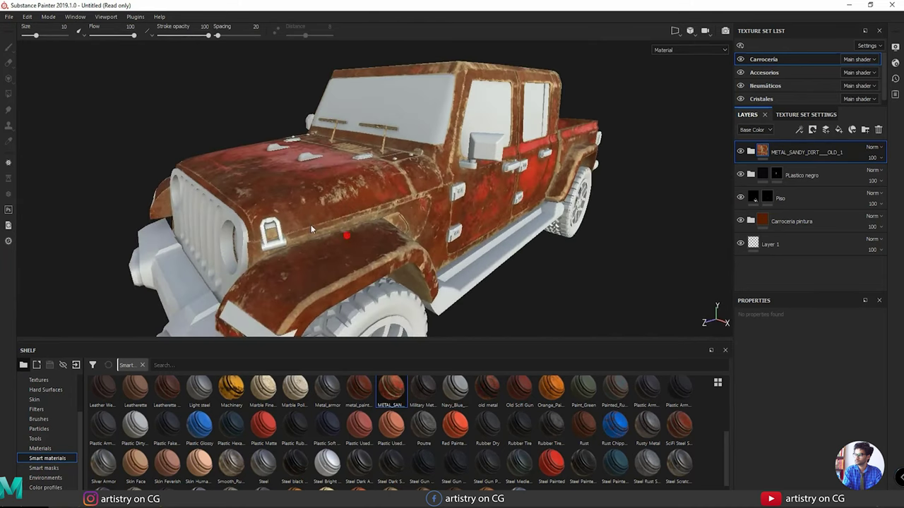
pyautogui.keyDown('alt'); pyautogui.moveTo(237, 251); pyautogui.dragTo(282, 249, button='right'); pyautogui.keyUp('alt')
pyautogui.moveTo(283, 248)
pyautogui.keyDown('alt'); pyautogui.mouseDown()
pyautogui.moveTo(347, 232)
pyautogui.moveTo(326, 230)
pyautogui.moveTo(378, 259)
pyautogui.moveTo(409, 254)
pyautogui.mouseUp(); pyautogui.keyUp('alt')
# Expand the METAL_SANDY_DIRT___OLD_1 group and hide its RUST layer.
pyautogui.click(752, 152)
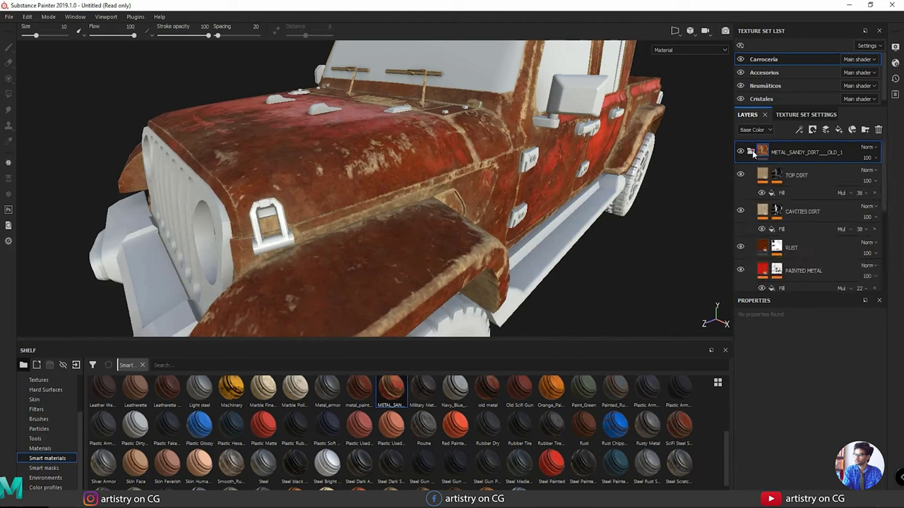
pyautogui.click(812, 177)
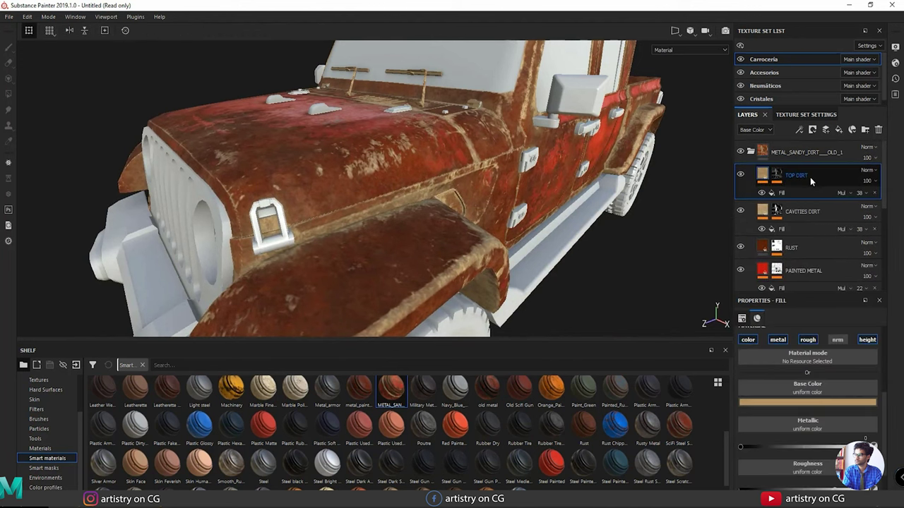
pyautogui.click(791, 248)
pyautogui.click(740, 247)
pyautogui.click(740, 246)
pyautogui.click(740, 247)
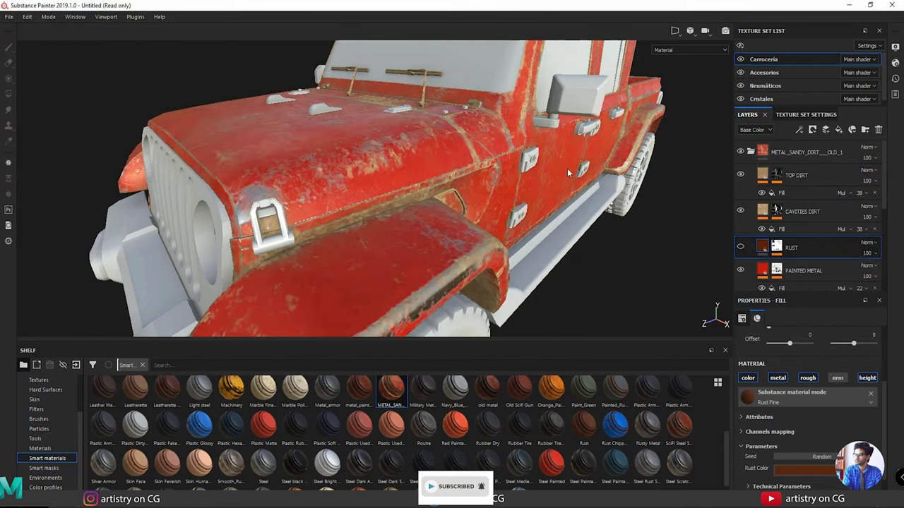
# Inspect the doors and fenders, and hide the PAINTED METAL and BASE METAL layers of the sandy dirt group.
pyautogui.keyDown('alt'); pyautogui.moveTo(567, 168); pyautogui.dragTo(340, 200); pyautogui.keyUp('alt')
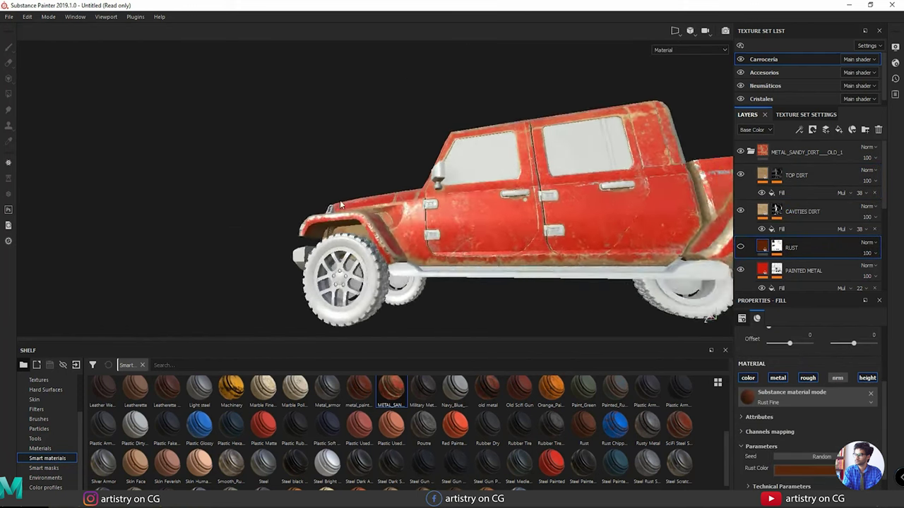
pyautogui.keyDown('alt'); pyautogui.moveTo(340, 202); pyautogui.dragTo(393, 248, button='right'); pyautogui.keyUp('alt')
pyautogui.keyDown('alt'); pyautogui.moveTo(394, 248); pyautogui.dragTo(374, 218, button='middle'); pyautogui.keyUp('alt')
pyautogui.keyDown('alt'); pyautogui.moveTo(373, 259); pyautogui.dragTo(512, 262); pyautogui.keyUp('alt')
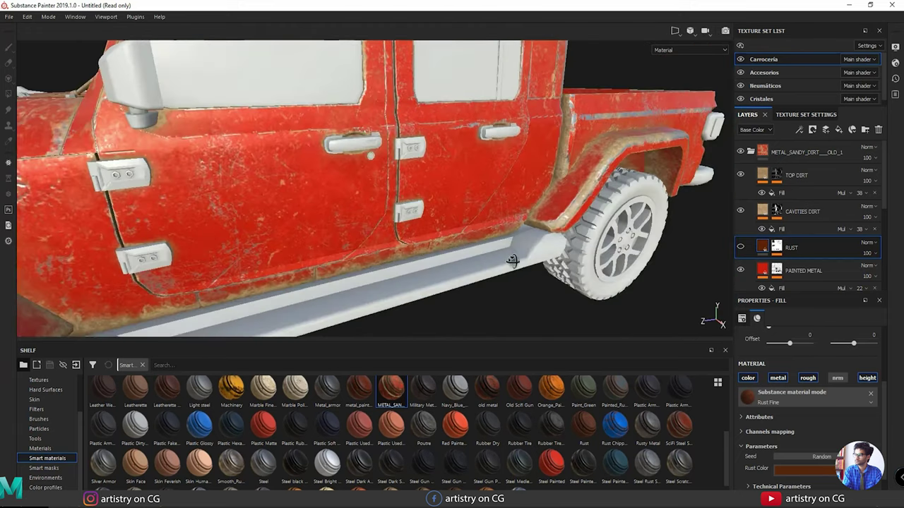
pyautogui.scroll(-5, 494, 268)
pyautogui.moveTo(448, 285)
pyautogui.keyDown('alt'); pyautogui.mouseDown()
pyautogui.moveTo(451, 276)
pyautogui.moveTo(449, 294)
pyautogui.moveTo(387, 276)
pyautogui.moveTo(495, 233)
pyautogui.mouseUp(); pyautogui.keyUp('alt')
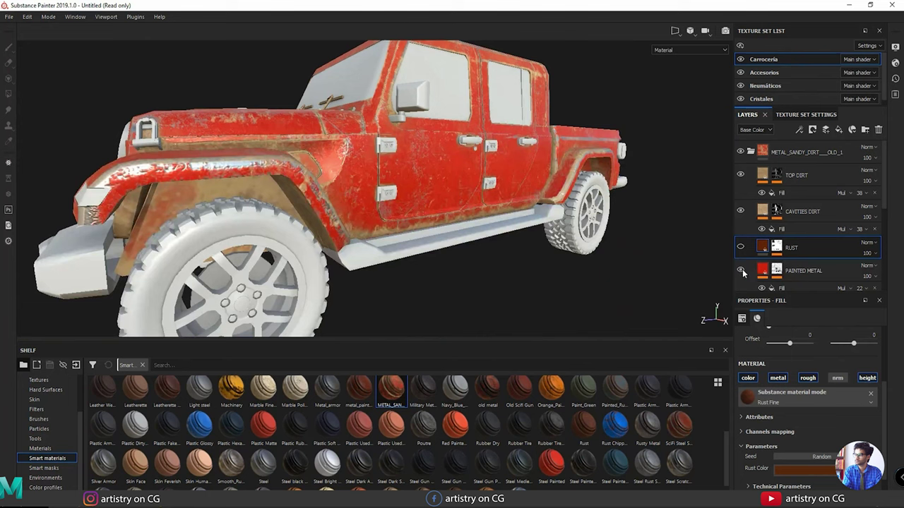
pyautogui.click(740, 270)
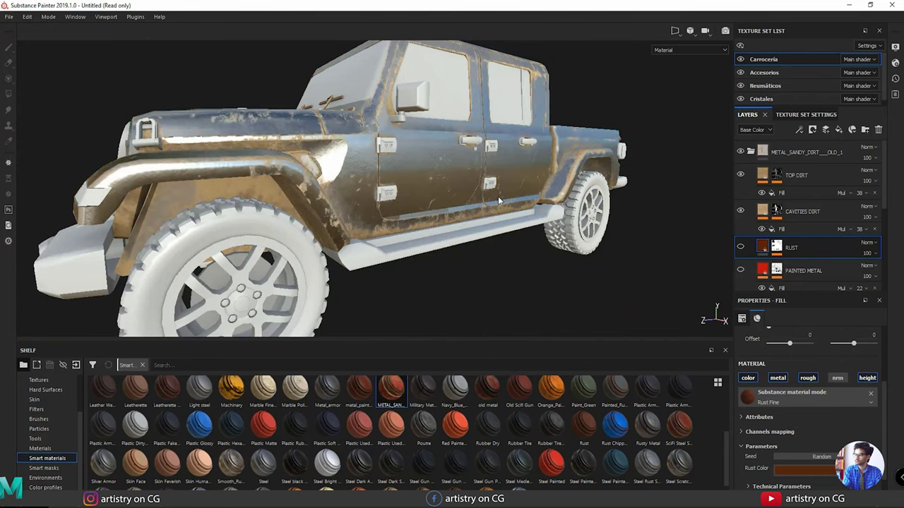
pyautogui.keyDown('alt'); pyautogui.moveTo(498, 199); pyautogui.dragTo(381, 216); pyautogui.keyUp('alt')
pyautogui.scroll(-3, 785, 254)
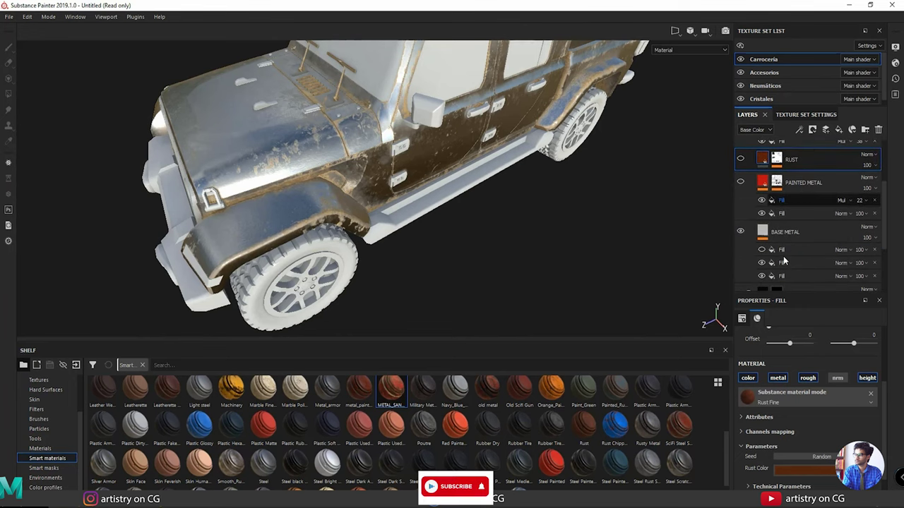
pyautogui.click(740, 231)
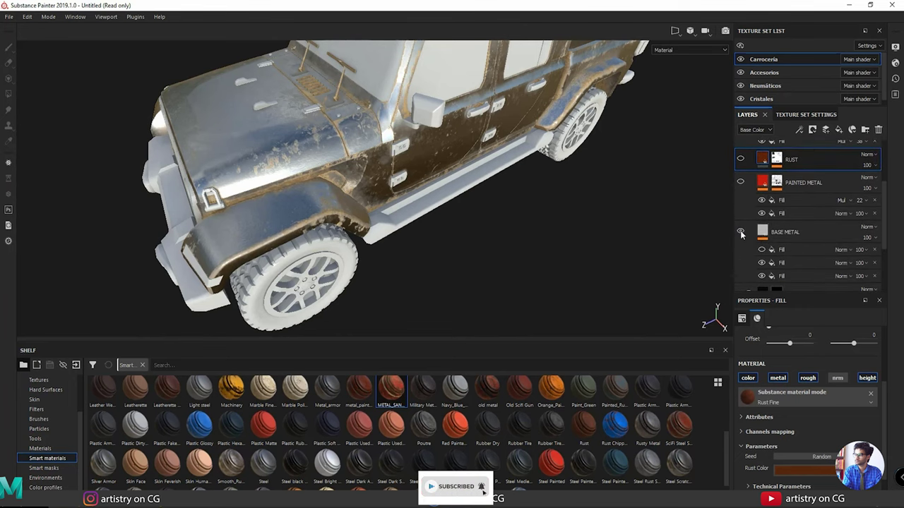
# Hide the CAVITIES DIRT layer and compare the remaining TOP DIRT effect on the hood, fender and doors.
pyautogui.keyDown('alt'); pyautogui.moveTo(534, 197); pyautogui.dragTo(442, 200); pyautogui.keyUp('alt')
pyautogui.keyDown('alt'); pyautogui.moveTo(442, 200); pyautogui.dragTo(666, 250, button='right'); pyautogui.keyUp('alt')
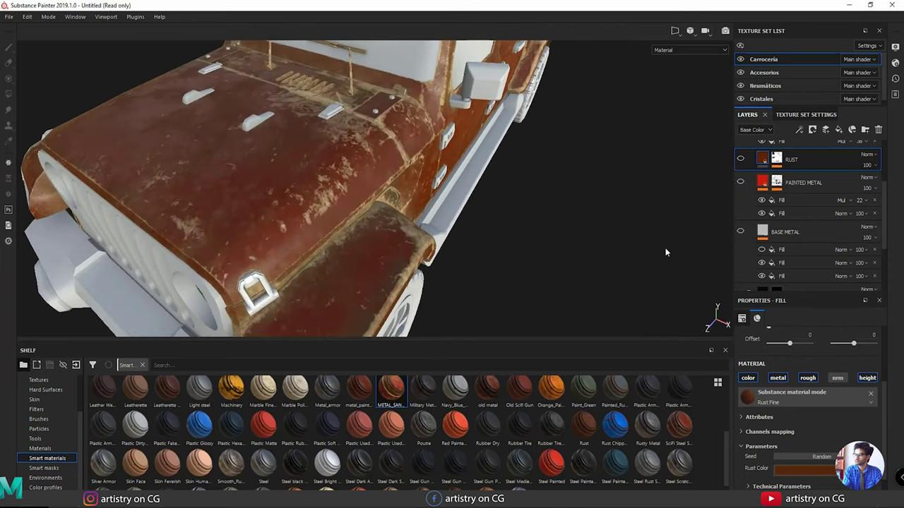
pyautogui.keyDown('alt'); pyautogui.moveTo(511, 250); pyautogui.dragTo(494, 265); pyautogui.keyUp('alt')
pyautogui.scroll(3, 822, 262)
pyautogui.scroll(-4, 577, 213)
pyautogui.keyDown('alt'); pyautogui.moveTo(576, 212); pyautogui.dragTo(417, 202); pyautogui.keyUp('alt')
pyautogui.scroll(3, 441, 208)
pyautogui.click(740, 211)
pyautogui.click(741, 173)
pyautogui.keyDown('alt'); pyautogui.moveTo(721, 180); pyautogui.dragTo(416, 176); pyautogui.keyUp('alt')
pyautogui.scroll(2, 563, 218)
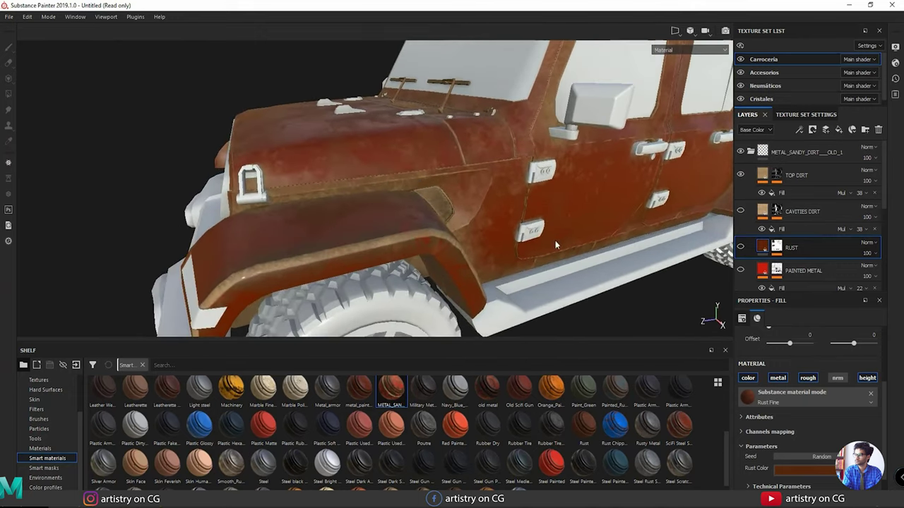
pyautogui.keyDown('alt'); pyautogui.moveTo(555, 240); pyautogui.dragTo(451, 201); pyautogui.keyUp('alt')
# Delete the CAVITIES DIRT, RUST, PAINTED METAL and BASE METAL layers, keeping only TOP DIRT in the group.
pyautogui.click(806, 211)
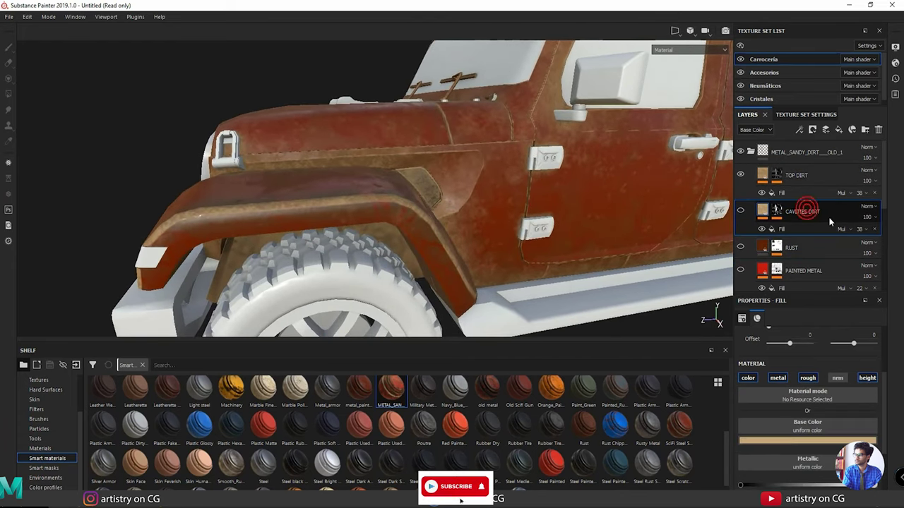
pyautogui.press('Delete')
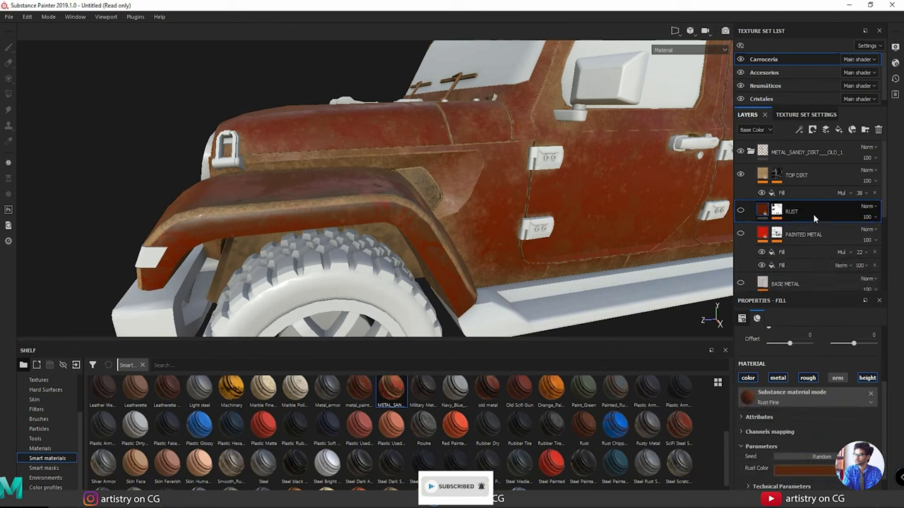
pyautogui.press('Delete')
pyautogui.press('Delete')
pyautogui.press('Delete')
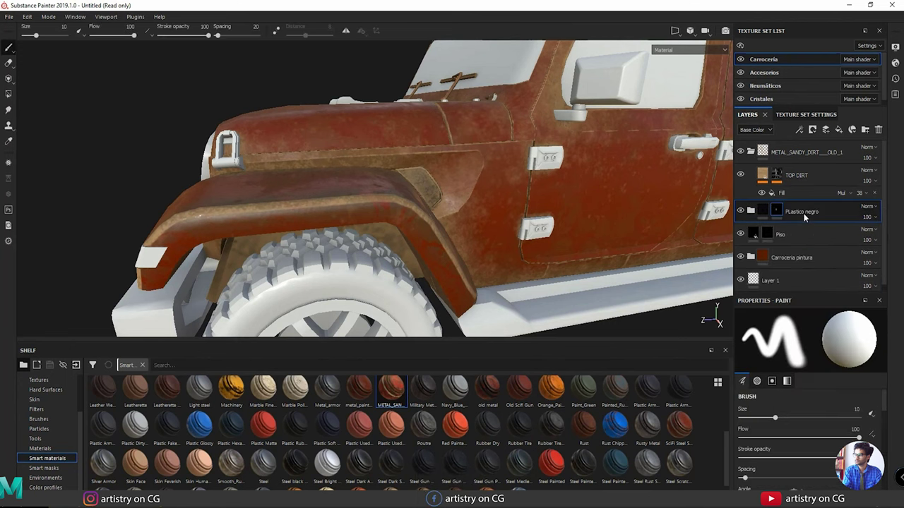
# Darken the TOP DIRT layer's base color to a dark brown (RGB 0.130, 0.088, 0.045).
pyautogui.click(801, 175)
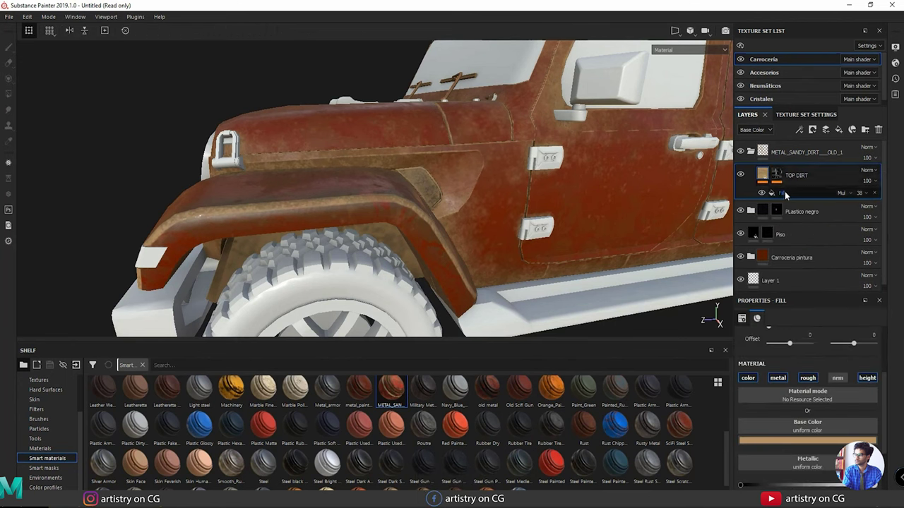
pyautogui.click(785, 193)
pyautogui.click(778, 176)
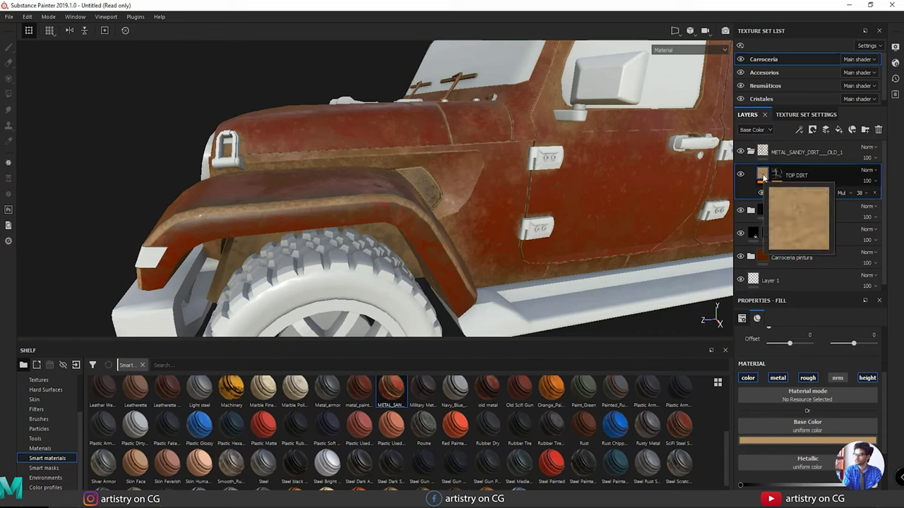
pyautogui.click(792, 192)
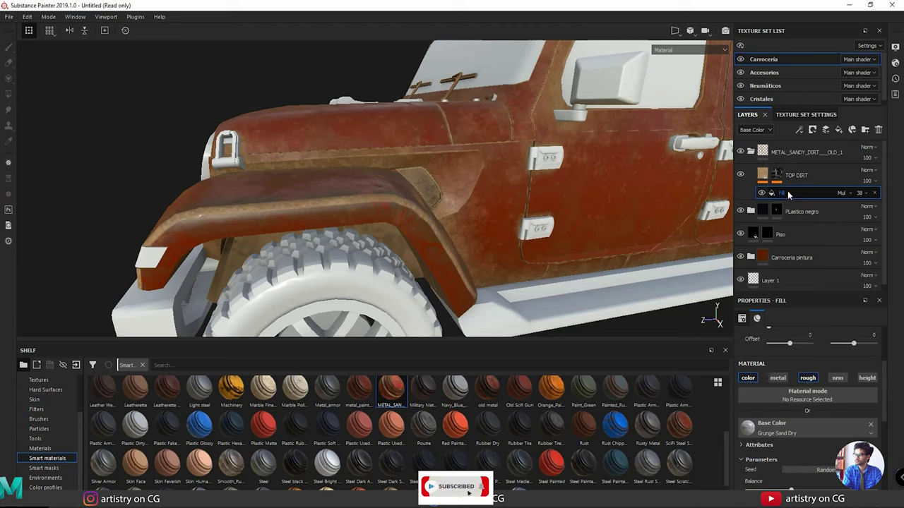
pyautogui.click(825, 178)
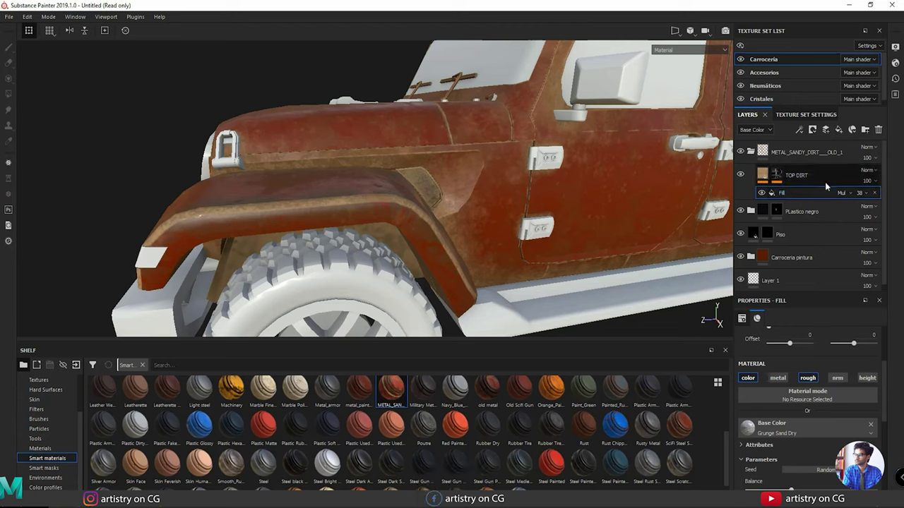
pyautogui.click(807, 410)
pyautogui.moveTo(806, 344)
pyautogui.mouseDown()
pyautogui.moveTo(843, 375)
pyautogui.moveTo(840, 321)
pyautogui.moveTo(788, 345)
pyautogui.moveTo(795, 368)
pyautogui.moveTo(818, 341)
pyautogui.moveTo(816, 358)
pyautogui.moveTo(802, 353)
pyautogui.mouseUp()
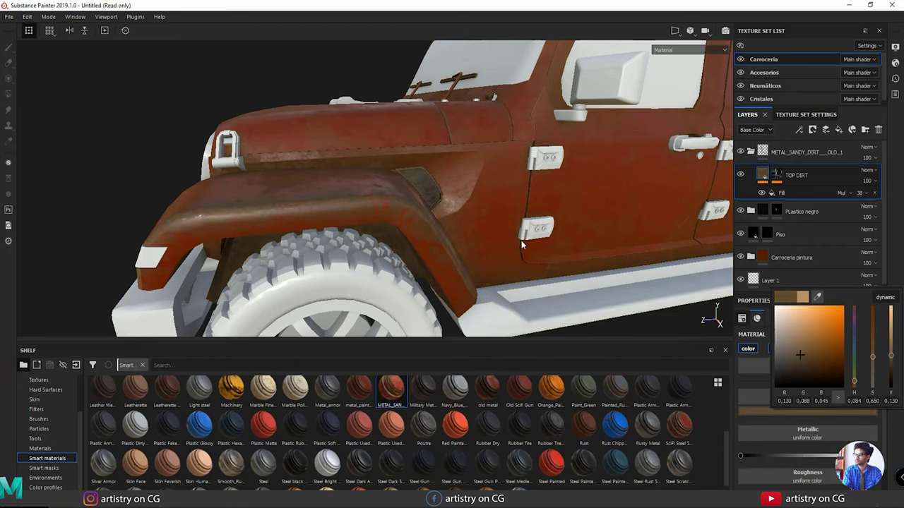
# Inspect the darkened dirt on the doors, hood, roof and cargo bed, and collapse the METAL_SANDY_DIRT___OLD_1 group.
pyautogui.keyDown('alt'); pyautogui.moveTo(424, 142); pyautogui.dragTo(353, 198); pyautogui.keyUp('alt')
pyautogui.scroll(-4, 480, 212)
pyautogui.scroll(-3, 353, 198)
pyautogui.scroll(5, 353, 197)
pyautogui.keyDown('alt'); pyautogui.moveTo(353, 198); pyautogui.dragTo(437, 159, button='middle'); pyautogui.keyUp('alt')
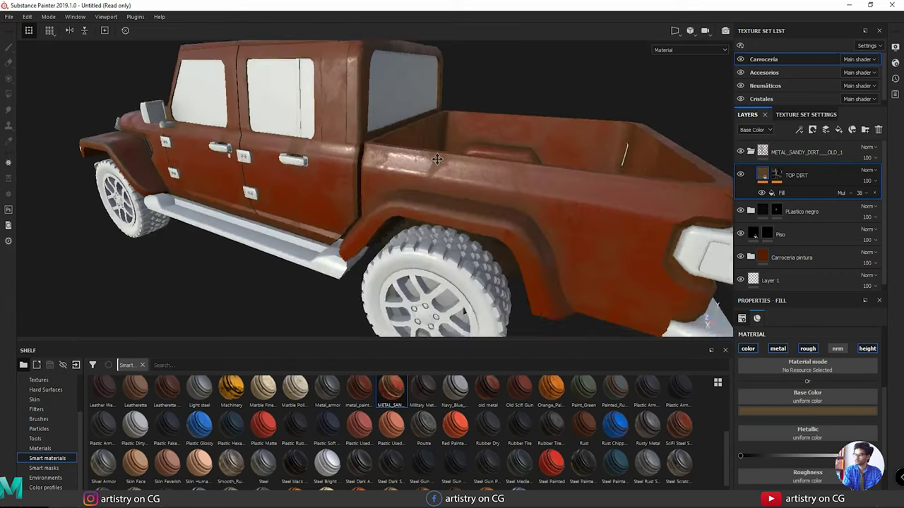
pyautogui.keyDown('alt'); pyautogui.moveTo(437, 160); pyautogui.dragTo(418, 206); pyautogui.keyUp('alt')
pyautogui.keyDown('alt'); pyautogui.moveTo(424, 206); pyautogui.dragTo(593, 269); pyautogui.keyUp('alt')
pyautogui.click(750, 152)
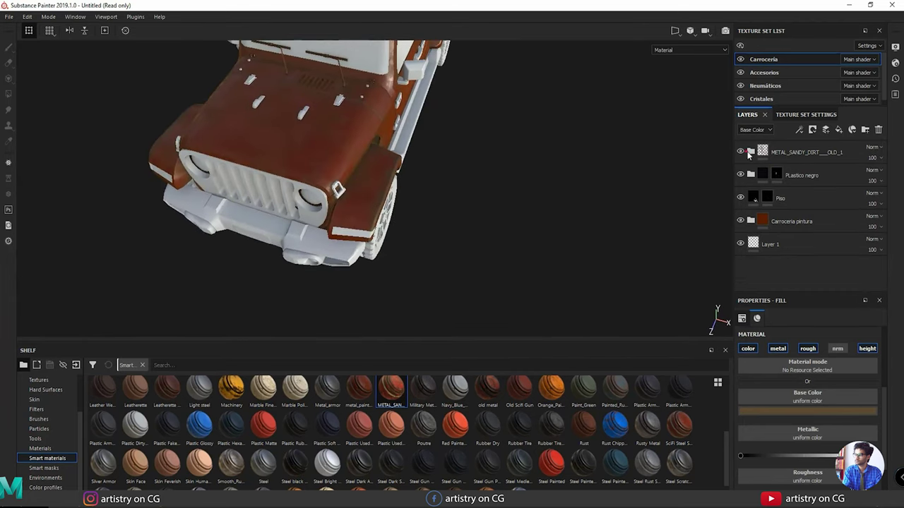
pyautogui.keyDown('alt'); pyautogui.moveTo(452, 197); pyautogui.dragTo(367, 198); pyautogui.keyUp('alt')
pyautogui.scroll(-4, 368, 198)
pyautogui.keyDown('alt'); pyautogui.moveTo(494, 212); pyautogui.dragTo(356, 332); pyautogui.keyUp('alt')
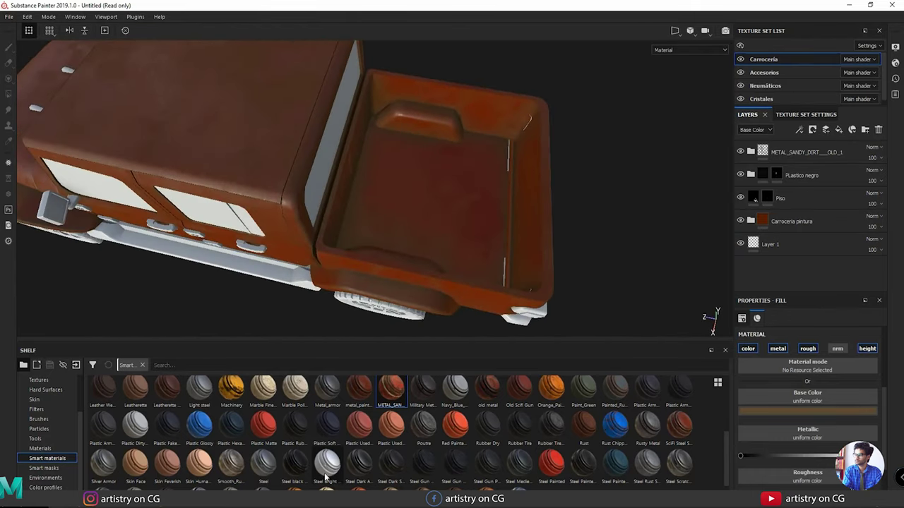
# Apply the Plastic Armor Glossy smart material to the body and expand its layer group.
pyautogui.scroll(-1, 433, 444)
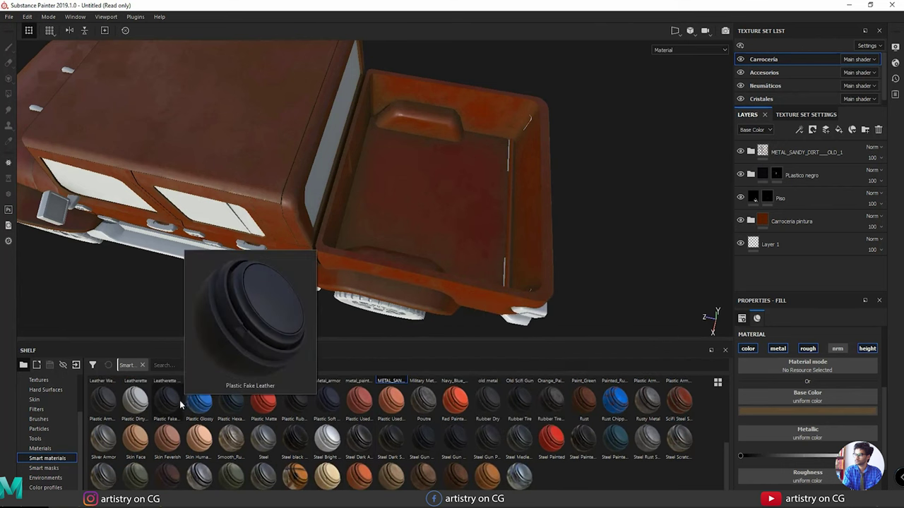
pyautogui.scroll(3, 587, 441)
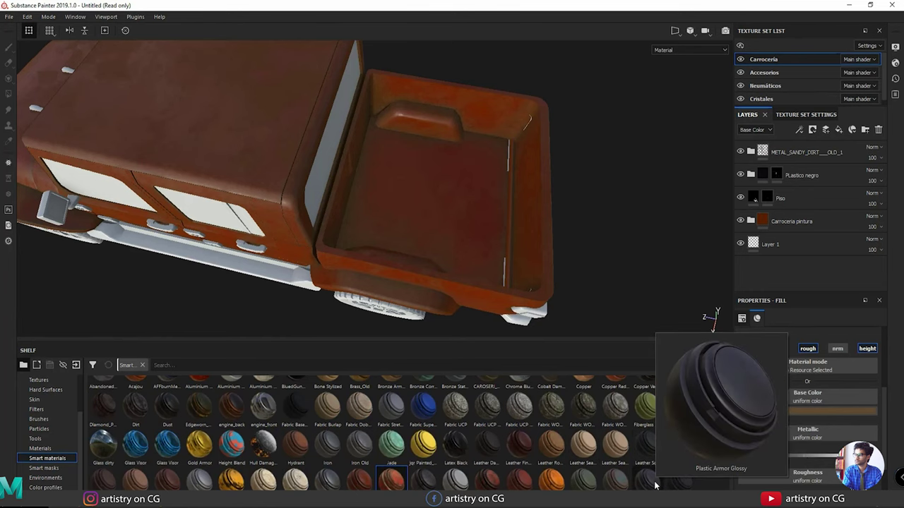
pyautogui.moveTo(656, 485); pyautogui.dragTo(452, 204)
pyautogui.click(751, 151)
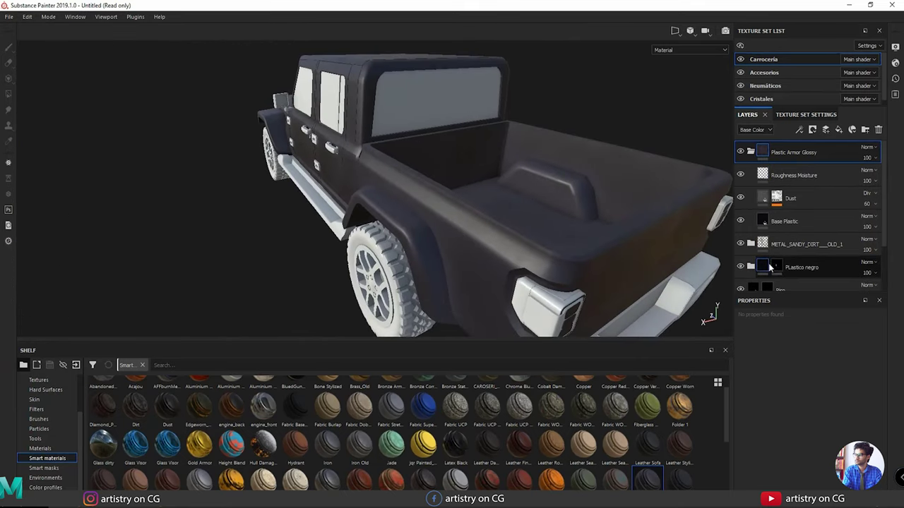
# Set the base color of the Base Plastic layer to pure black.
pyautogui.click(763, 222)
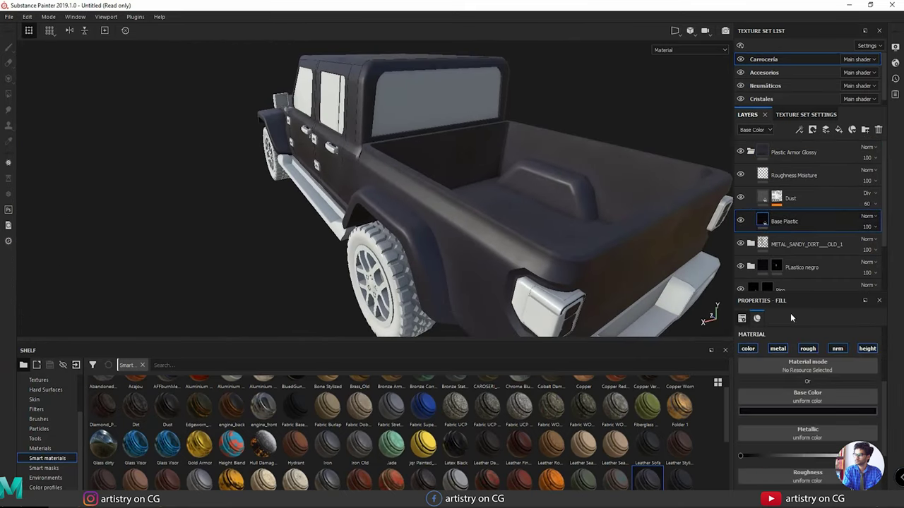
pyautogui.click(766, 410)
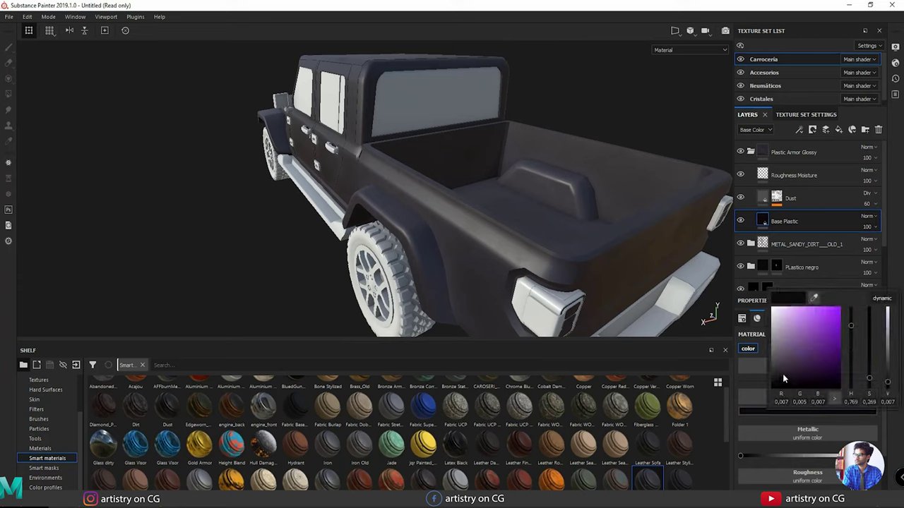
pyautogui.moveTo(783, 374); pyautogui.dragTo(759, 387)
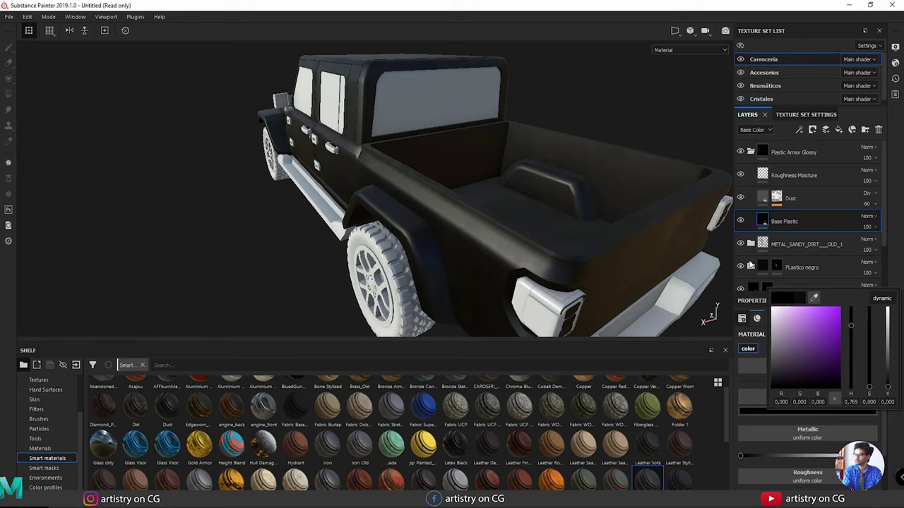
pyautogui.keyDown('alt'); pyautogui.moveTo(381, 176); pyautogui.dragTo(480, 283); pyautogui.keyUp('alt')
pyautogui.keyDown('alt'); pyautogui.moveTo(480, 283); pyautogui.dragTo(305, 247, button='middle'); pyautogui.keyUp('alt')
# Collapse the Plastic Armor Glossy group, add a black mask to it and rename it Caja recubrimiento.
pyautogui.click(752, 152)
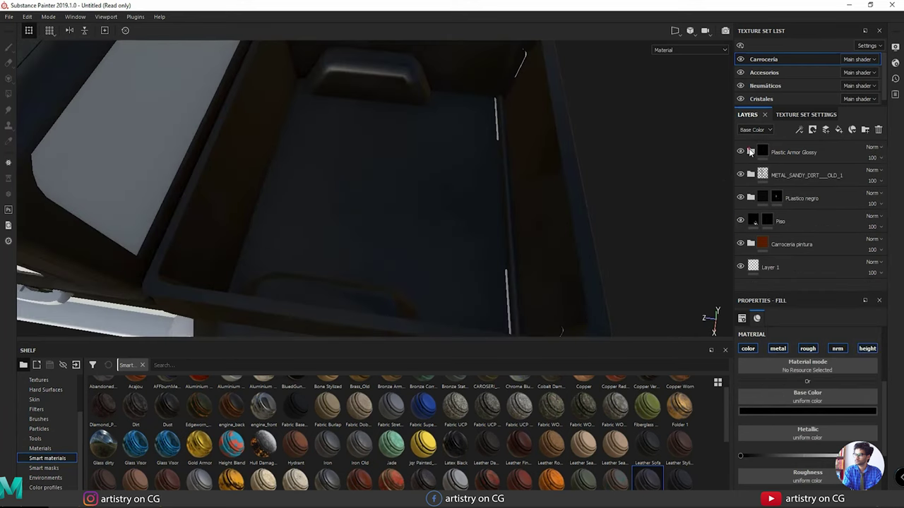
pyautogui.rightClick(763, 153)
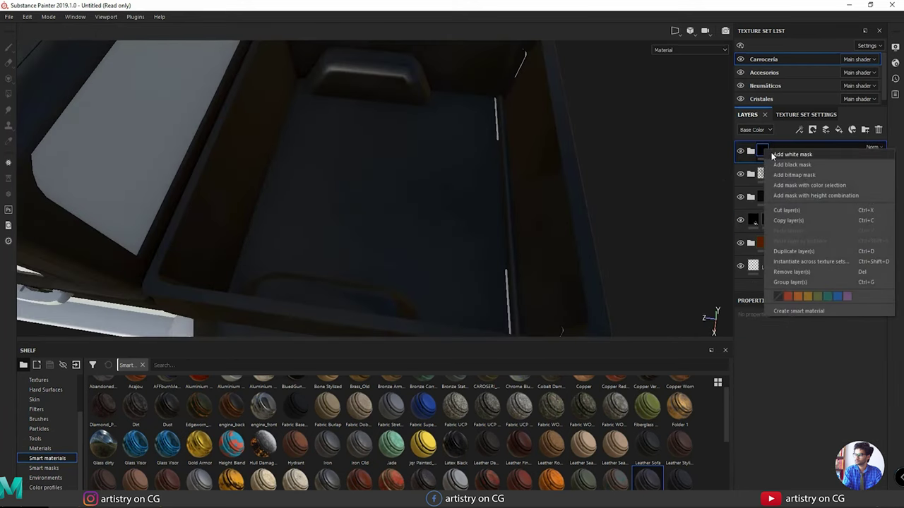
pyautogui.click(780, 167)
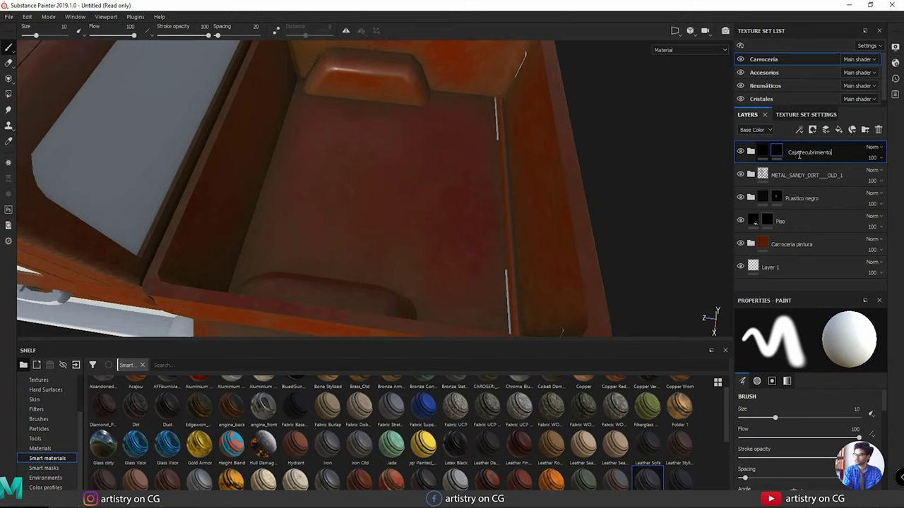
pyautogui.press('Return')
# Fill the cargo bed's inner walls in the Caja recubrimiento mask using Polygon Fill in UV chunk mode.
pyautogui.click(9, 94)
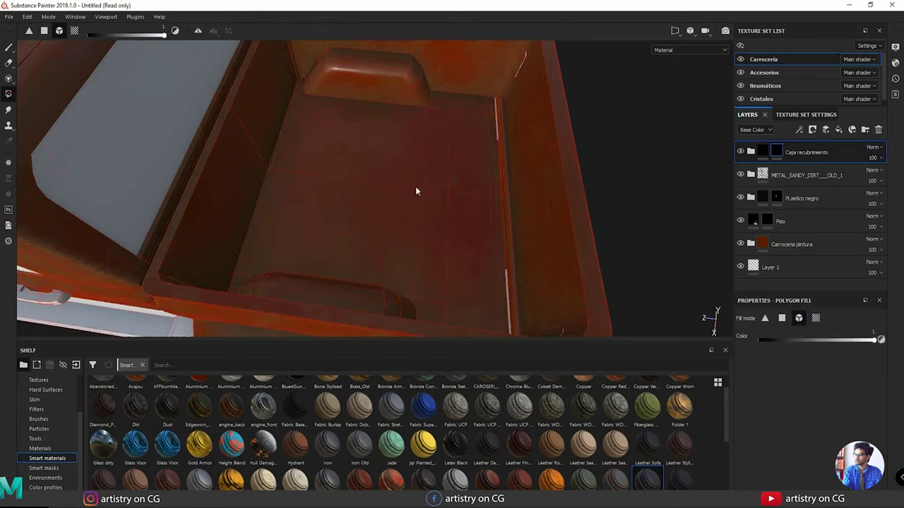
pyautogui.scroll(-1, 339, 208)
pyautogui.keyDown('alt'); pyautogui.moveTo(276, 208); pyautogui.dragTo(391, 204); pyautogui.keyUp('alt')
pyautogui.scroll(-2, 351, 237)
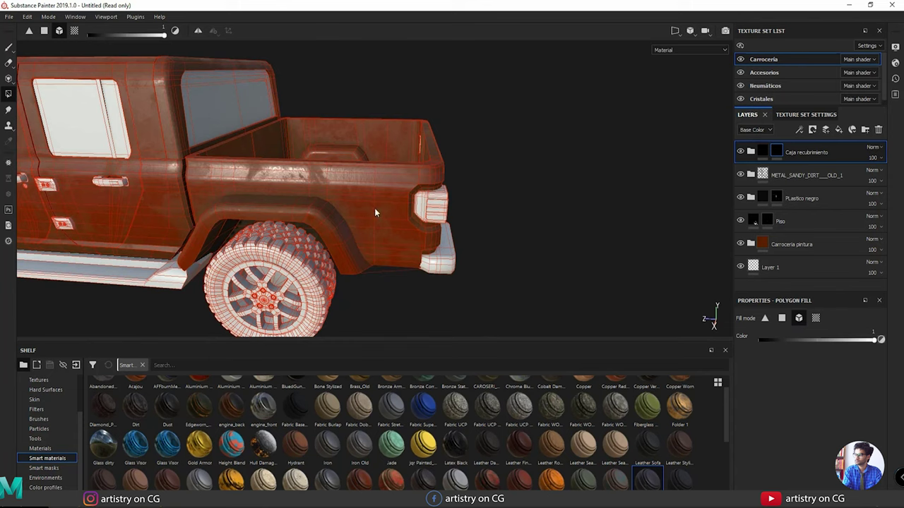
pyautogui.click(363, 189)
pyautogui.keyDown('alt'); pyautogui.moveTo(362, 188); pyautogui.dragTo(494, 233); pyautogui.keyUp('alt')
pyautogui.click(817, 319)
pyautogui.click(452, 174)
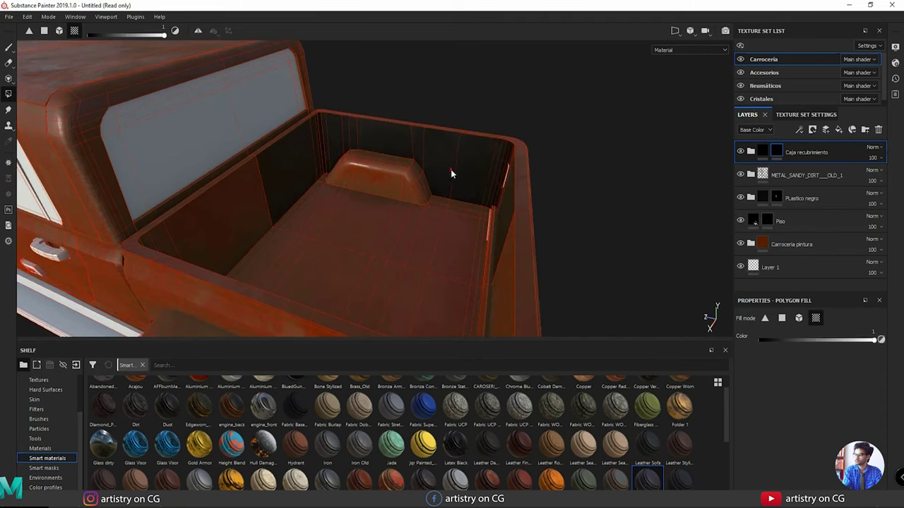
# Fill the cargo bed's floor, wheel-arch bulges, remaining inner surfaces and tailgate lip in the Caja recubrimiento mask.
pyautogui.keyDown('alt'); pyautogui.moveTo(452, 173); pyautogui.dragTo(688, 233); pyautogui.keyUp('alt')
pyautogui.click(397, 187)
pyautogui.click(311, 188)
pyautogui.click(395, 254)
pyautogui.click(446, 247)
pyautogui.keyDown('alt'); pyautogui.moveTo(469, 228); pyautogui.dragTo(522, 216, button='right'); pyautogui.keyUp('alt')
pyautogui.keyDown('alt'); pyautogui.moveTo(522, 215); pyautogui.dragTo(530, 214, button='right'); pyautogui.keyUp('alt')
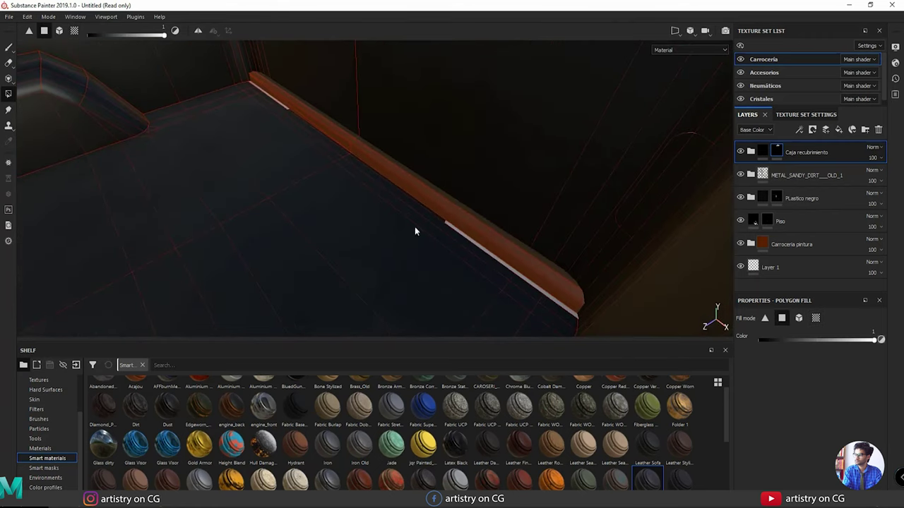
pyautogui.click(816, 319)
pyautogui.click(492, 247)
pyautogui.keyDown('alt'); pyautogui.moveTo(493, 248); pyautogui.dragTo(372, 247, button='right'); pyautogui.keyUp('alt')
pyautogui.moveTo(373, 247)
pyautogui.keyDown('alt'); pyautogui.mouseDown()
pyautogui.moveTo(490, 254)
pyautogui.moveTo(330, 220)
pyautogui.moveTo(638, 244)
pyautogui.moveTo(484, 204)
pyautogui.moveTo(209, 161)
pyautogui.moveTo(365, 137)
pyautogui.mouseUp(); pyautogui.keyUp('alt')
# Move the Caja recubrimiento group beneath METAL_SANDY_DIRT___OLD_1 so the dirt covers the bed liner, and check the whole vehicle.
pyautogui.press('1')
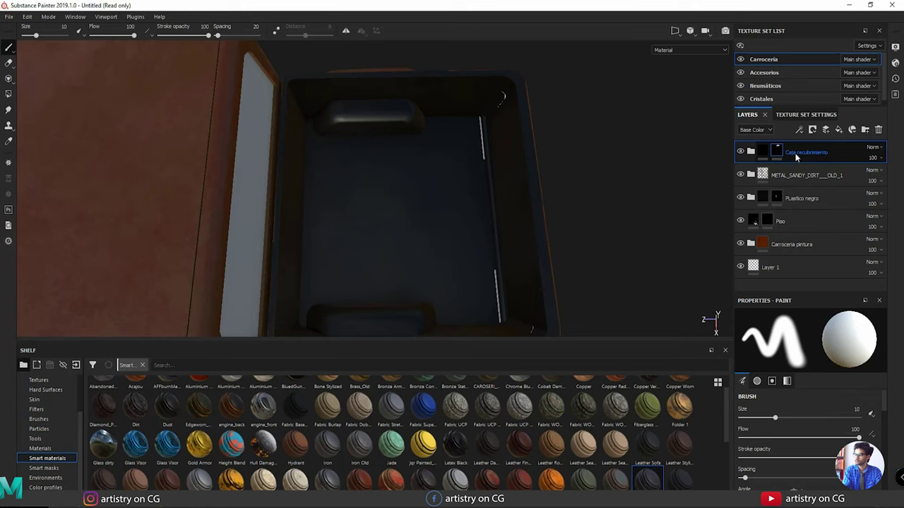
pyautogui.moveTo(796, 157); pyautogui.dragTo(792, 182)
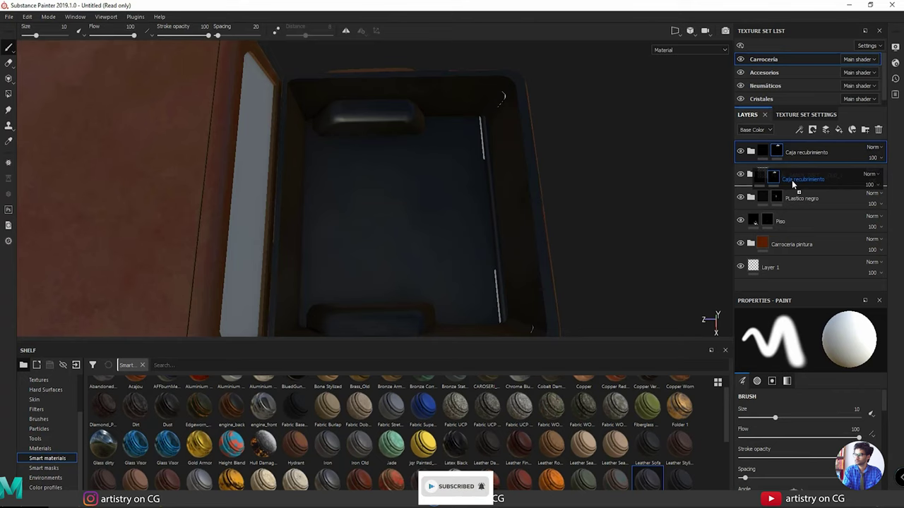
pyautogui.moveTo(791, 180); pyautogui.dragTo(792, 180)
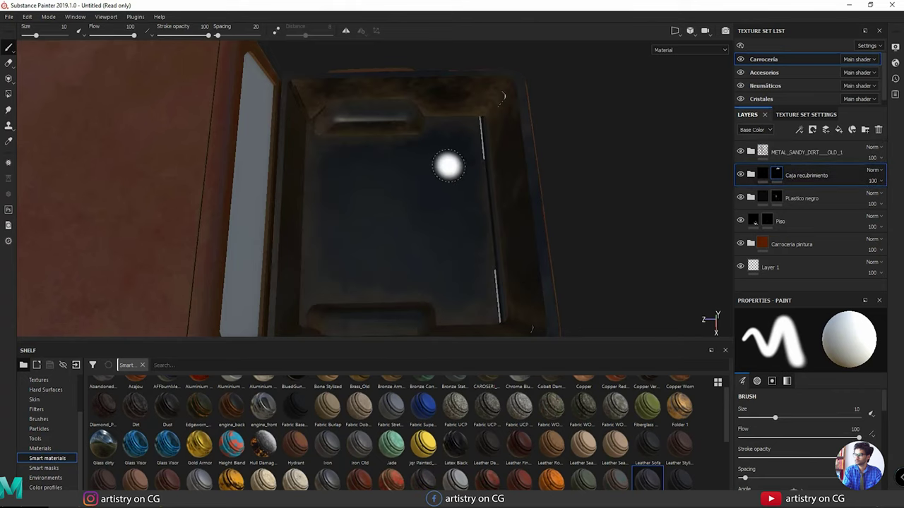
pyautogui.keyDown('alt'); pyautogui.moveTo(449, 198); pyautogui.dragTo(343, 138); pyautogui.keyUp('alt')
pyautogui.keyDown('alt'); pyautogui.moveTo(343, 139); pyautogui.dragTo(382, 152, button='right'); pyautogui.keyUp('alt')
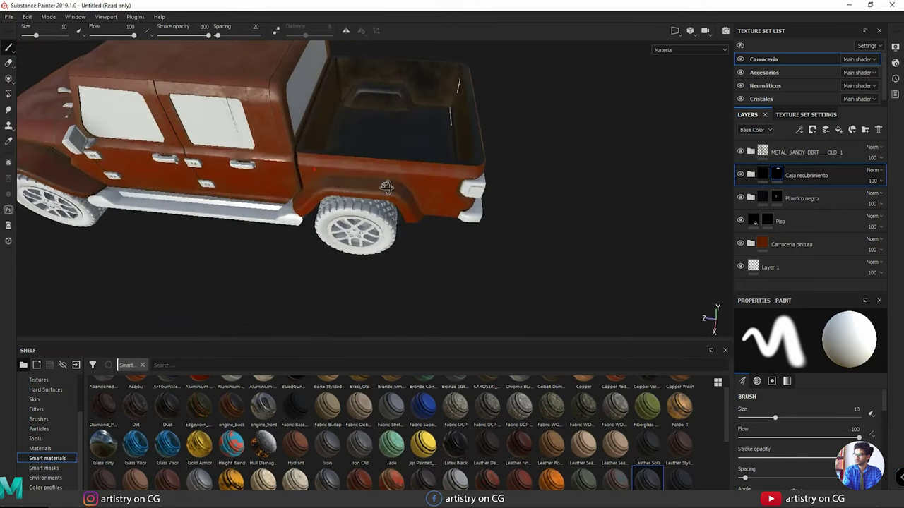
pyautogui.keyDown('alt'); pyautogui.moveTo(381, 152); pyautogui.dragTo(434, 143); pyautogui.keyUp('alt')
pyautogui.keyDown('alt'); pyautogui.moveTo(433, 143); pyautogui.dragTo(381, 183, button='right'); pyautogui.keyUp('alt')
pyautogui.keyDown('alt'); pyautogui.moveTo(381, 184); pyautogui.dragTo(495, 263); pyautogui.keyUp('alt')
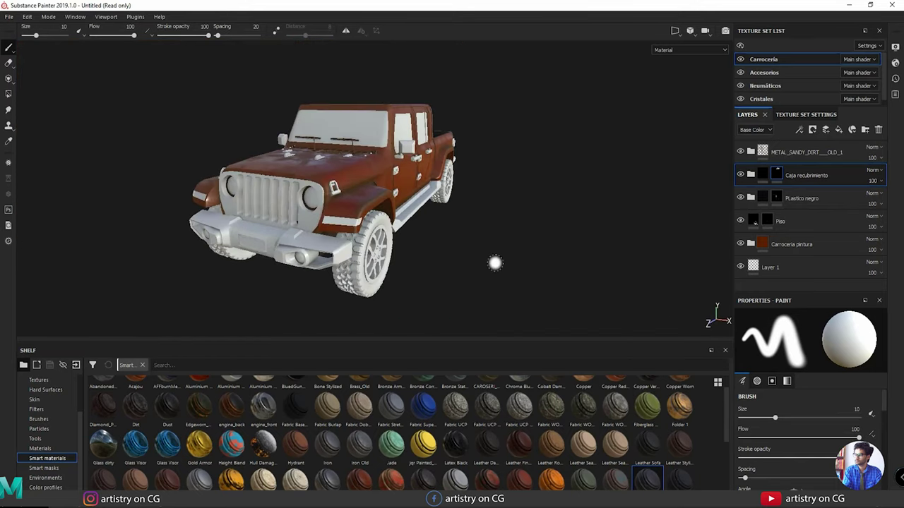
# Save the project as Gladiator in the scenes folder of the Jeep Gladiator project on the desktop.
pyautogui.hotkey('ctrl', 's')
pyautogui.click(42, 132)
pyautogui.doubleClick(157, 96)
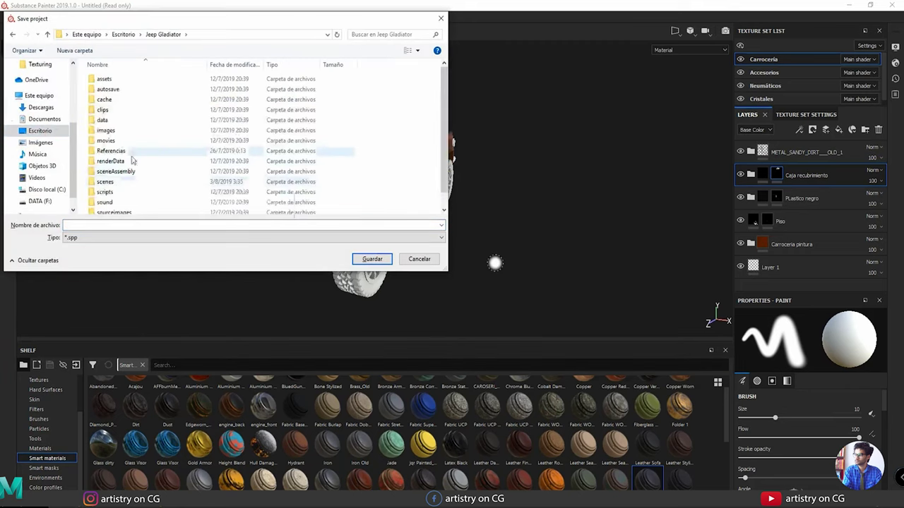
pyautogui.doubleClick(123, 181)
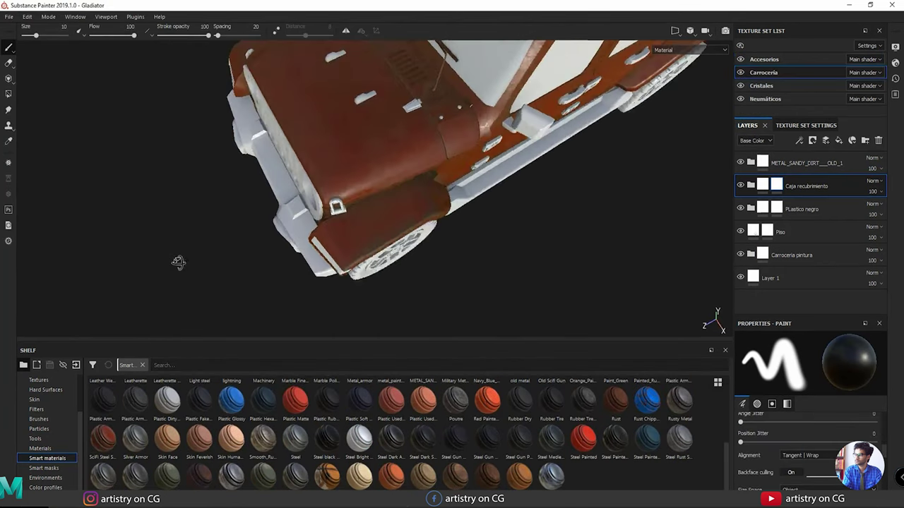
# Inspect the hood and front fenders, and review the layers inside the Carroceria pintura group.
pyautogui.keyDown('alt'); pyautogui.moveTo(178, 262); pyautogui.dragTo(218, 230); pyautogui.keyUp('alt')
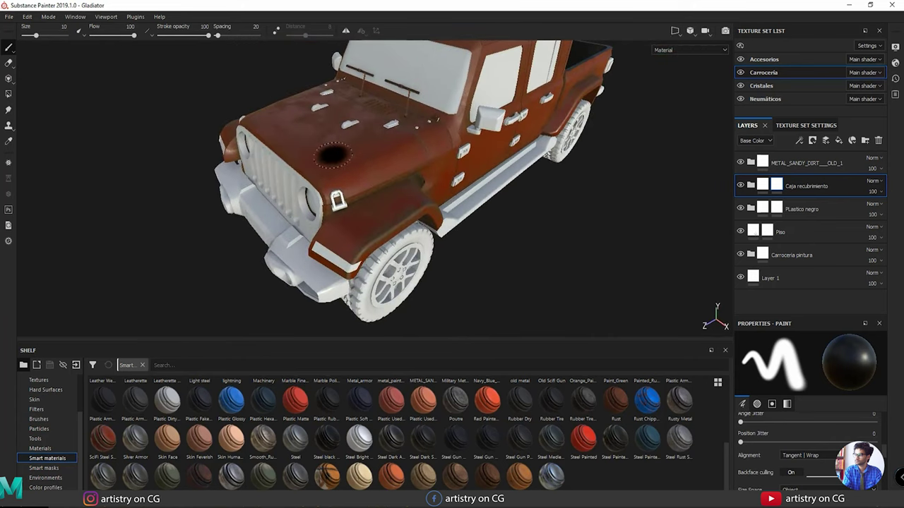
pyautogui.keyDown('alt'); pyautogui.moveTo(333, 155); pyautogui.dragTo(648, 226, button='right'); pyautogui.keyUp('alt')
pyautogui.keyDown('alt'); pyautogui.moveTo(518, 236); pyautogui.dragTo(615, 238); pyautogui.keyUp('alt')
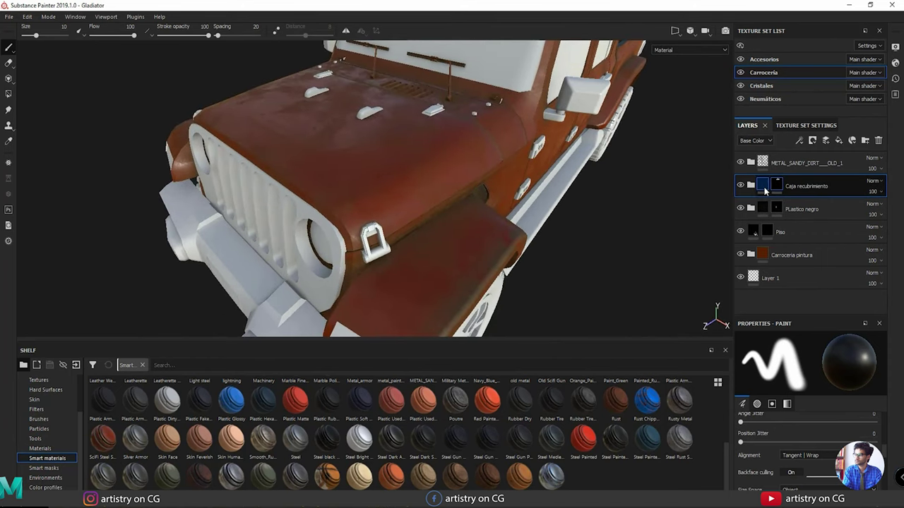
pyautogui.click(761, 254)
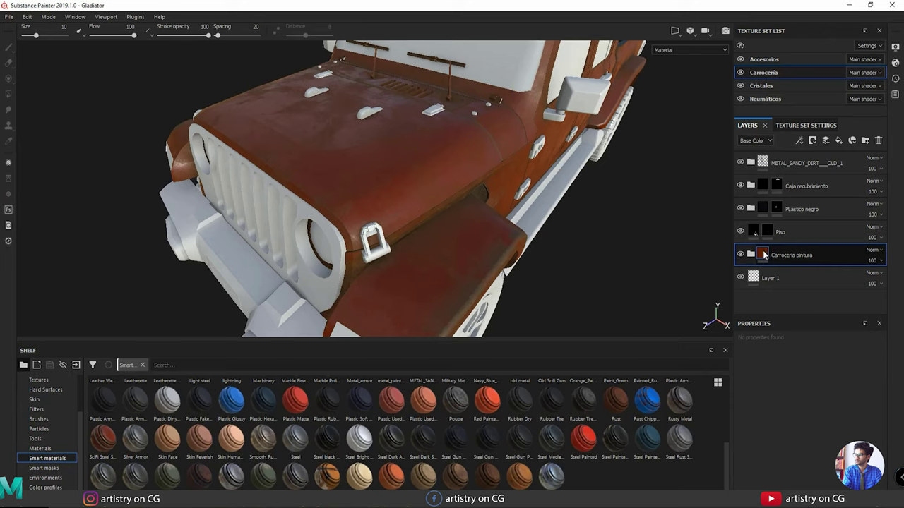
pyautogui.click(752, 254)
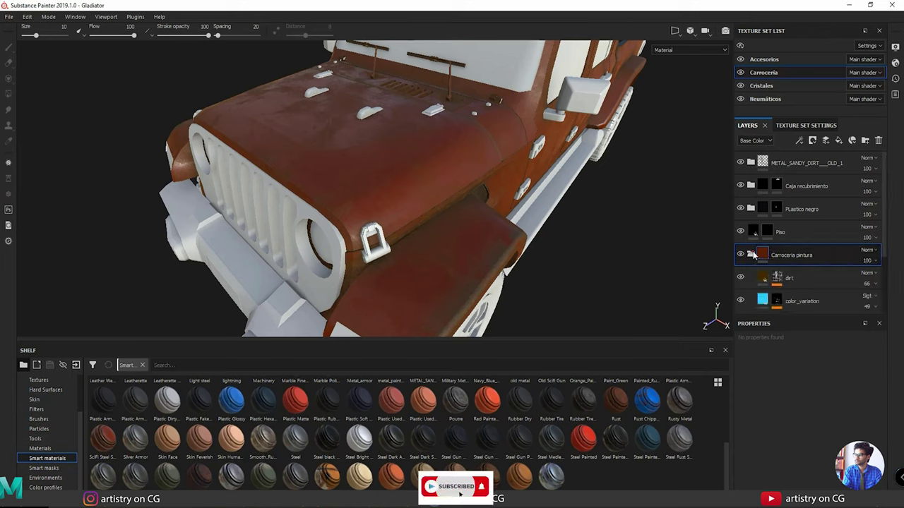
pyautogui.scroll(-3, 780, 279)
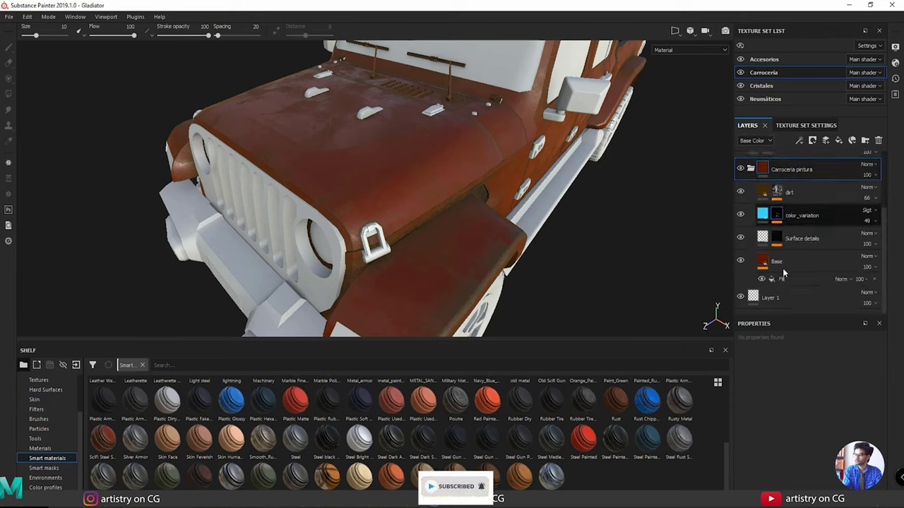
pyautogui.scroll(2, 782, 273)
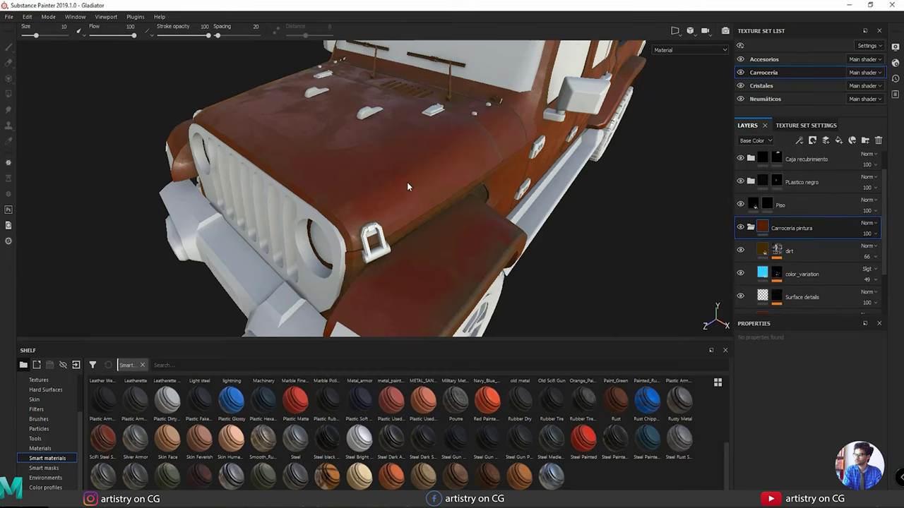
pyautogui.keyDown('alt'); pyautogui.moveTo(455, 210); pyautogui.dragTo(526, 196); pyautogui.keyUp('alt')
pyautogui.scroll(1, 751, 233)
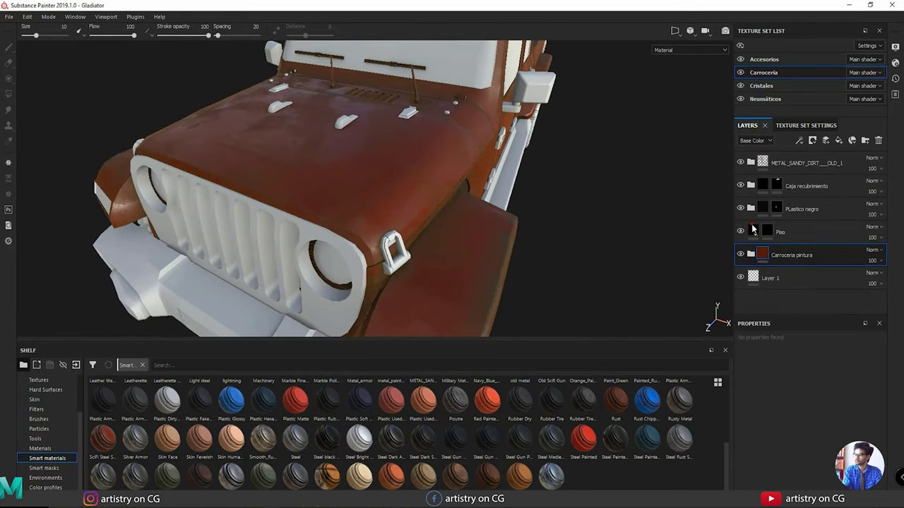
# Create a reusable smart material from the Carroceria pintura group.
pyautogui.click(752, 254)
pyautogui.rightClick(762, 254)
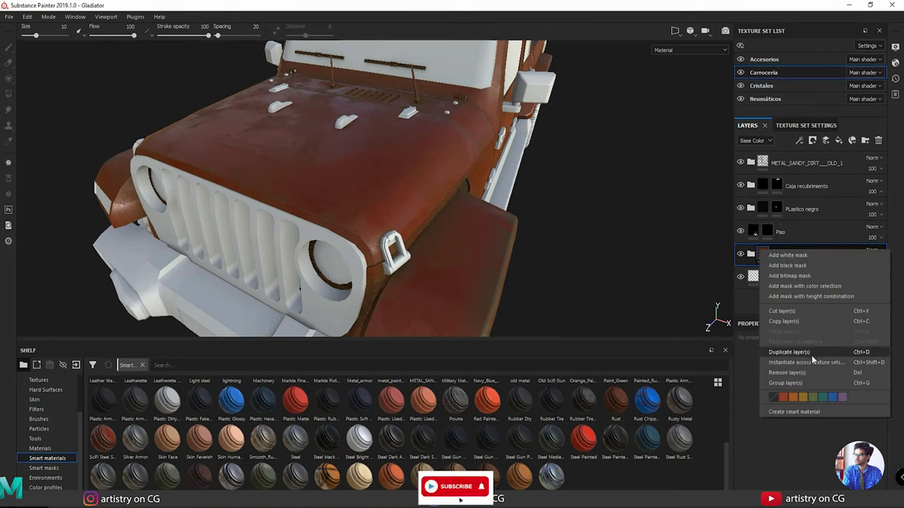
pyautogui.click(791, 411)
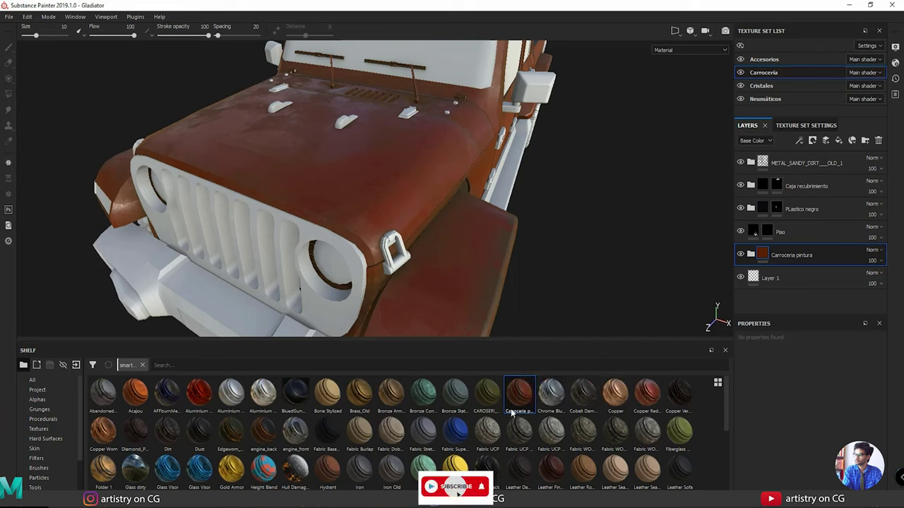
pyautogui.moveTo(511, 410)
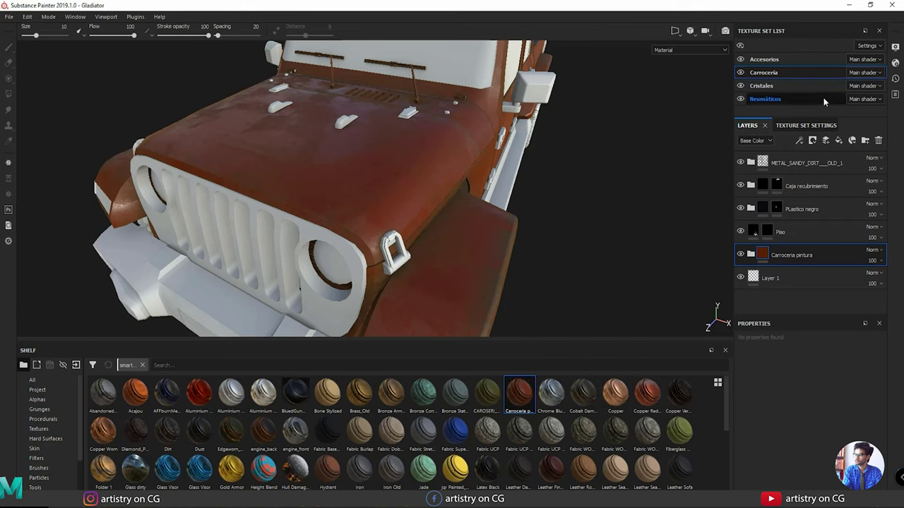
# Apply the Carroceria pintura smart material to the Accesorios texture set and check the vehicle's front.
pyautogui.click(768, 61)
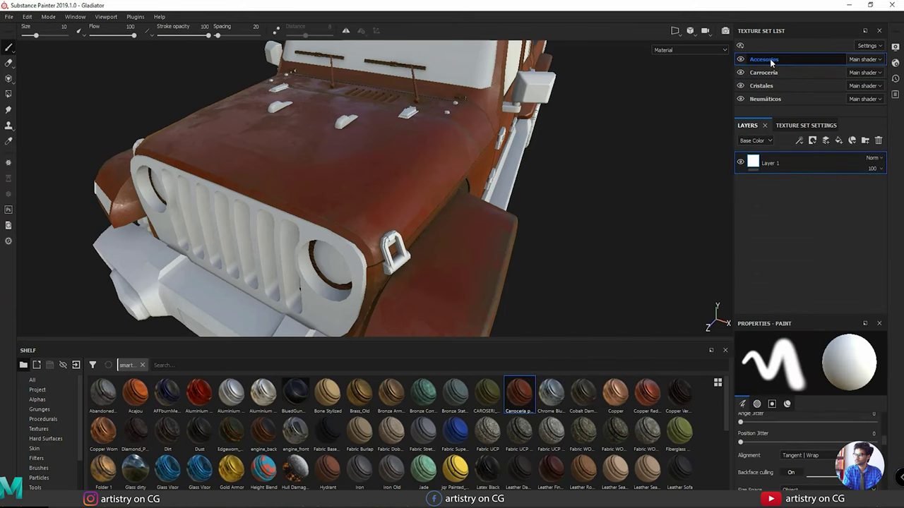
pyautogui.keyDown('alt'); pyautogui.moveTo(311, 198); pyautogui.dragTo(412, 226); pyautogui.keyUp('alt')
pyautogui.keyDown('alt'); pyautogui.moveTo(413, 226); pyautogui.dragTo(423, 237, button='right'); pyautogui.keyUp('alt')
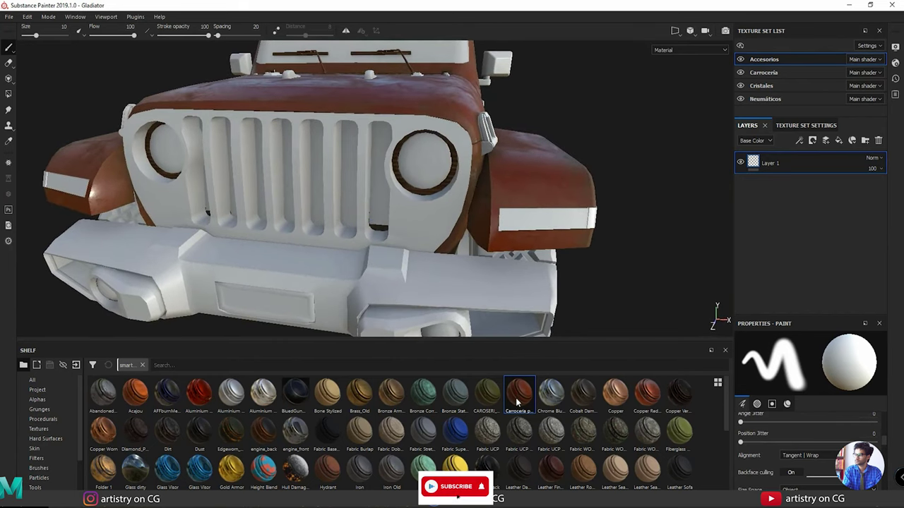
pyautogui.moveTo(518, 401); pyautogui.dragTo(319, 91)
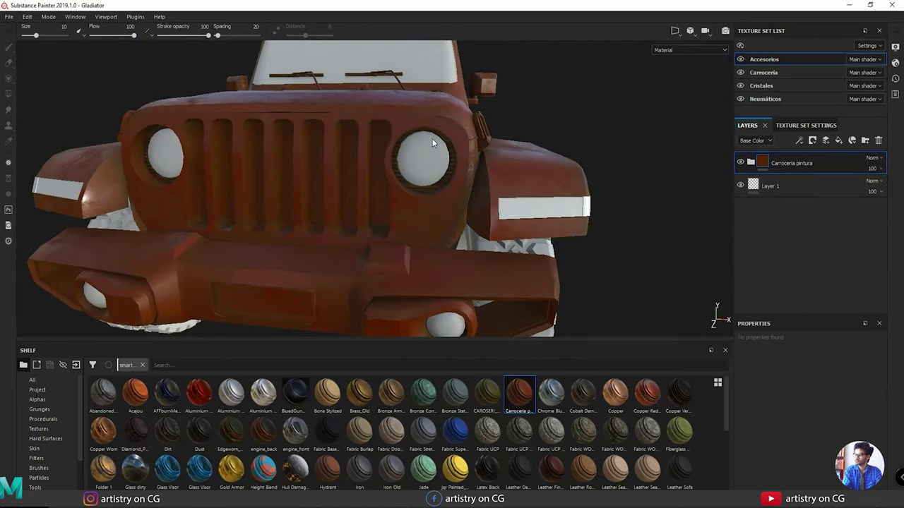
pyautogui.keyDown('alt'); pyautogui.moveTo(432, 138); pyautogui.dragTo(421, 200); pyautogui.keyUp('alt')
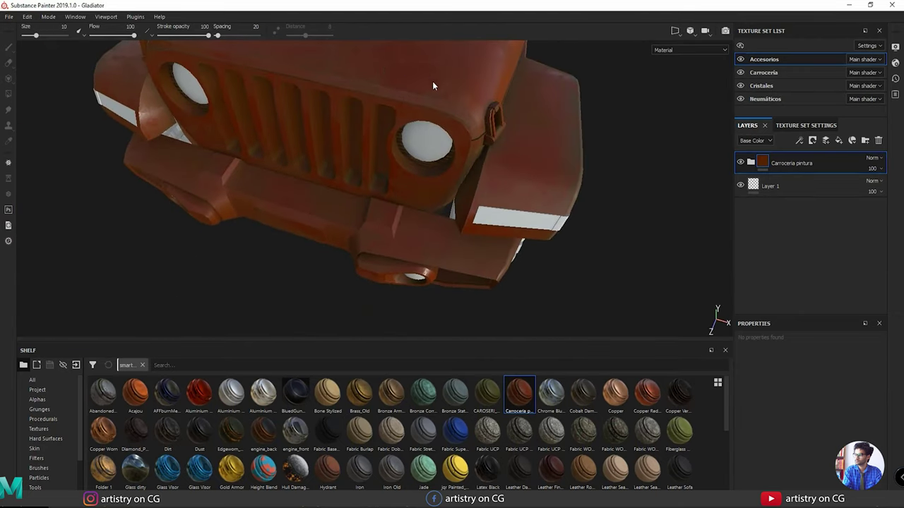
pyautogui.keyDown('alt'); pyautogui.moveTo(434, 86); pyautogui.dragTo(302, 153); pyautogui.keyUp('alt')
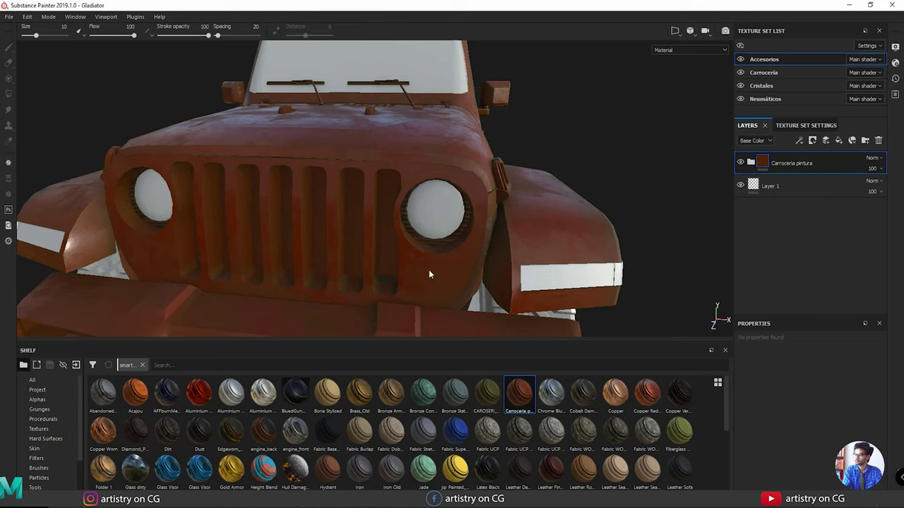
# Add a black mask to the Carroceria pintura group in Accesorios and reveal the paint on the front grille mesh with Mesh fill.
pyautogui.rightClick(762, 163)
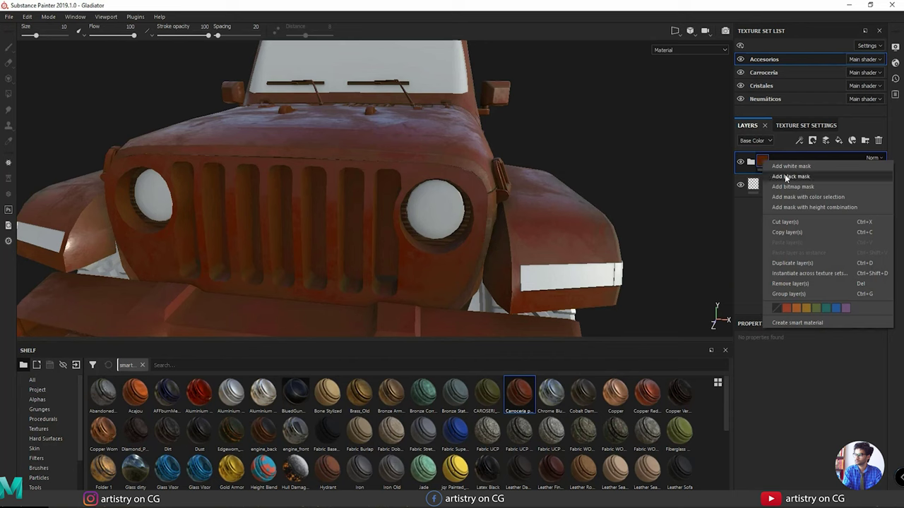
pyautogui.click(791, 176)
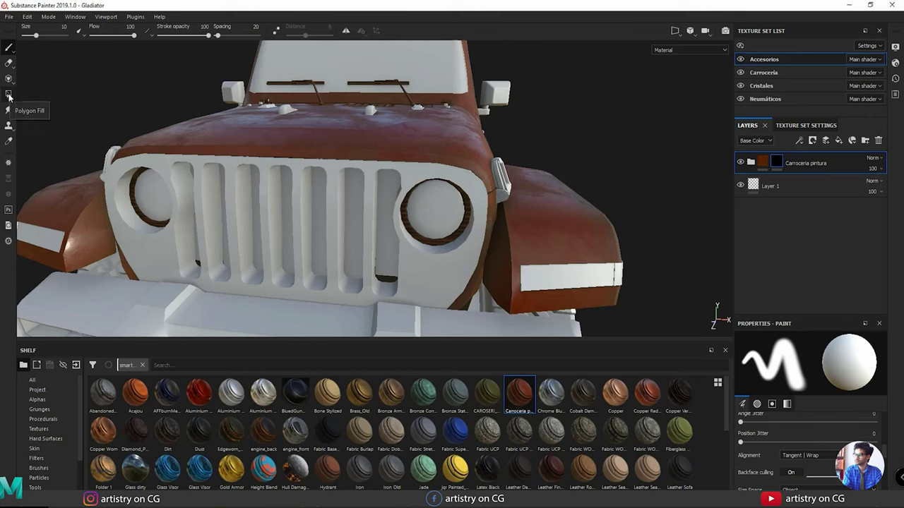
pyautogui.click(9, 95)
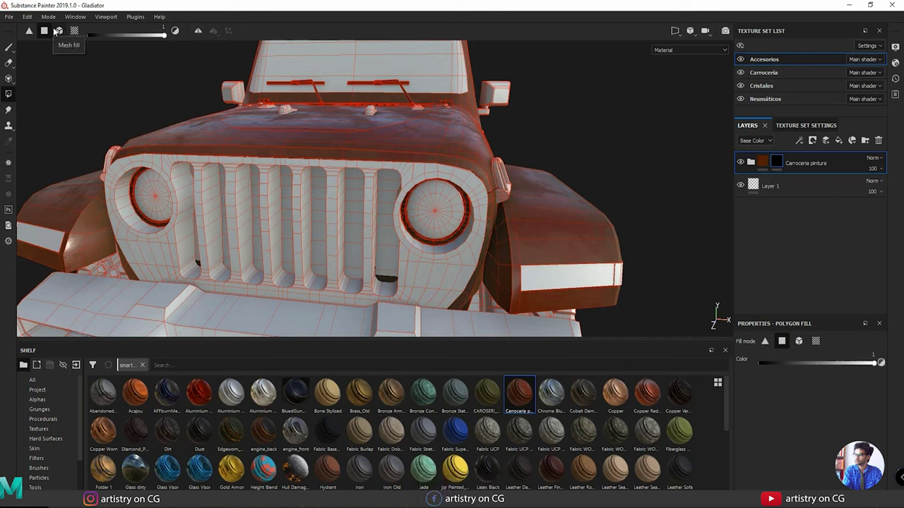
pyautogui.click(59, 32)
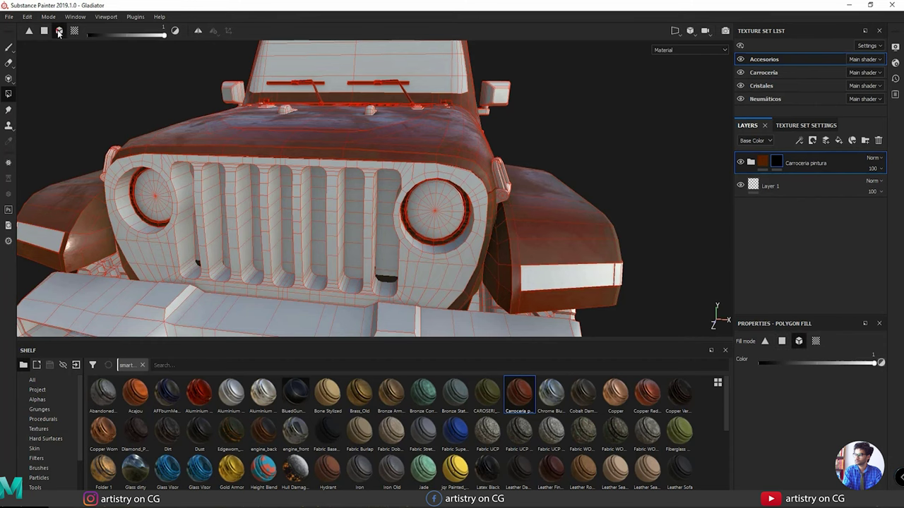
pyautogui.click(332, 188)
pyautogui.moveTo(393, 243)
pyautogui.keyDown('alt'); pyautogui.mouseDown()
pyautogui.moveTo(328, 204)
pyautogui.moveTo(353, 176)
pyautogui.moveTo(355, 200)
pyautogui.moveTo(383, 212)
pyautogui.moveTo(420, 260)
pyautogui.moveTo(376, 244)
pyautogui.mouseUp(); pyautogui.keyUp('alt')
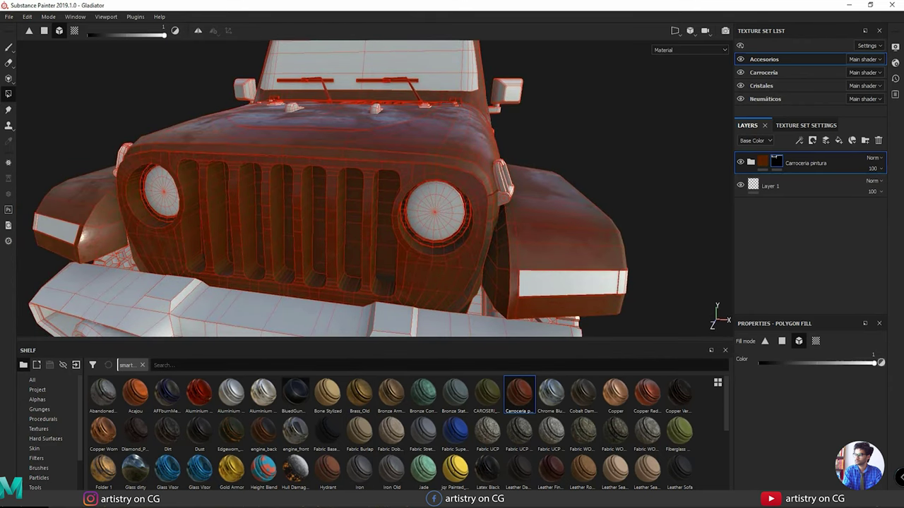
pyautogui.keyDown('alt'); pyautogui.moveTo(299, 212); pyautogui.dragTo(351, 225); pyautogui.keyUp('alt')
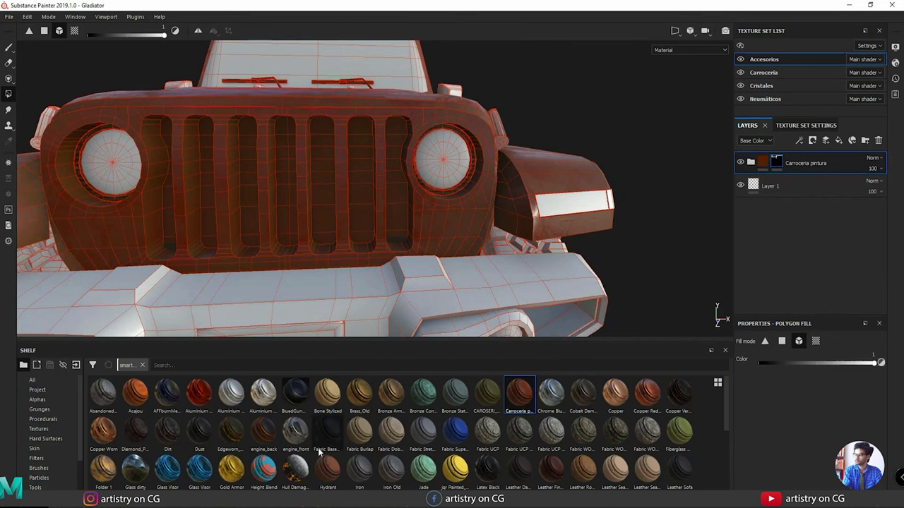
# Add the Plastic Matte Pure material to the Accesorios texture set as a fill layer above Carroceria pintura.
pyautogui.scroll(-3, 317, 448)
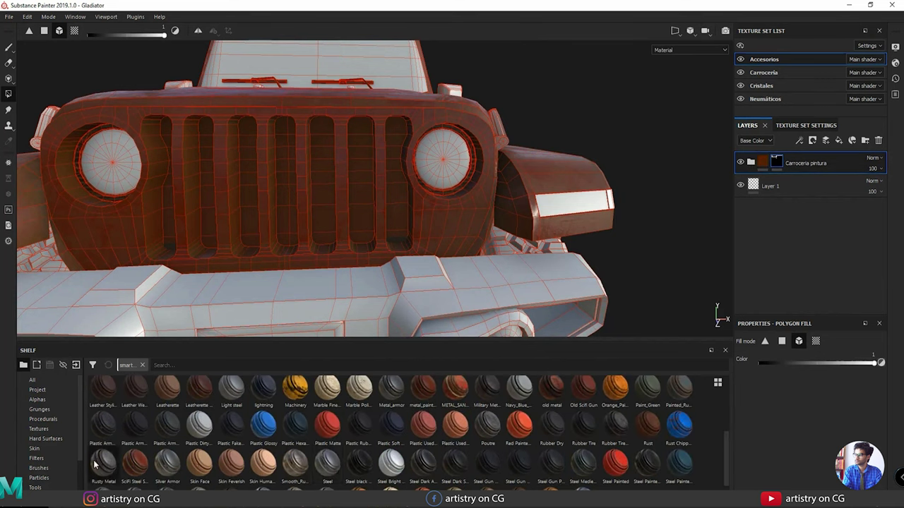
pyautogui.scroll(-2, 48, 456)
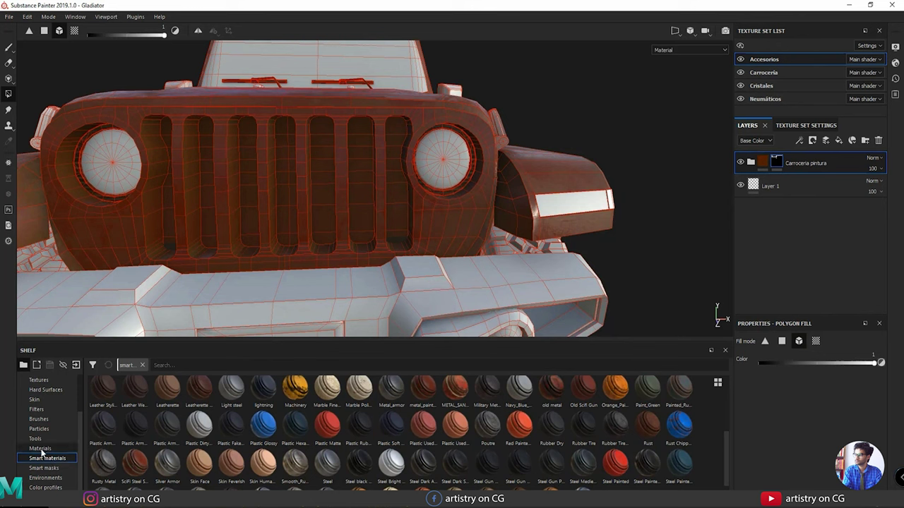
pyautogui.click(41, 449)
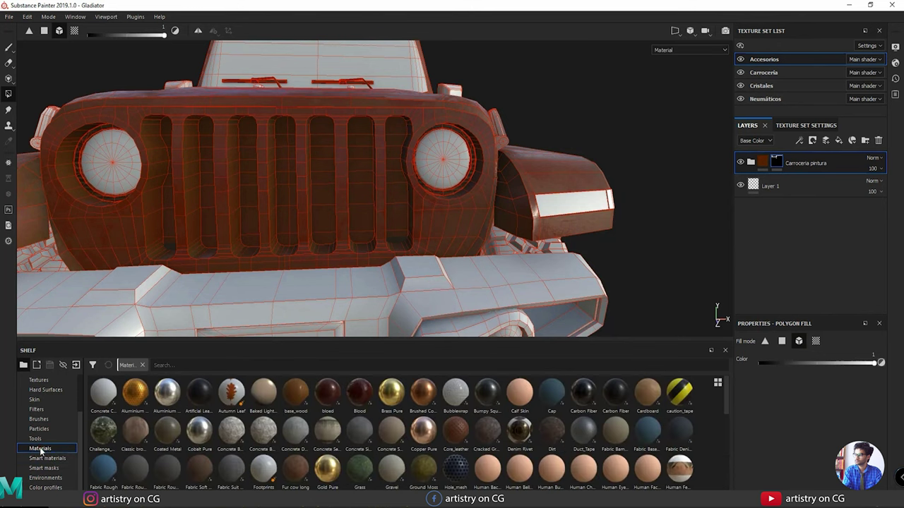
pyautogui.scroll(-4, 261, 450)
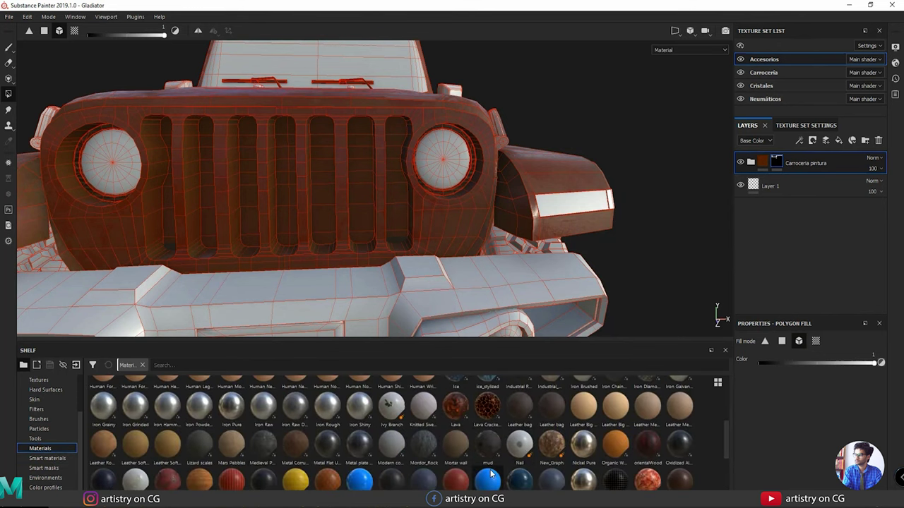
pyautogui.scroll(-2, 726, 438)
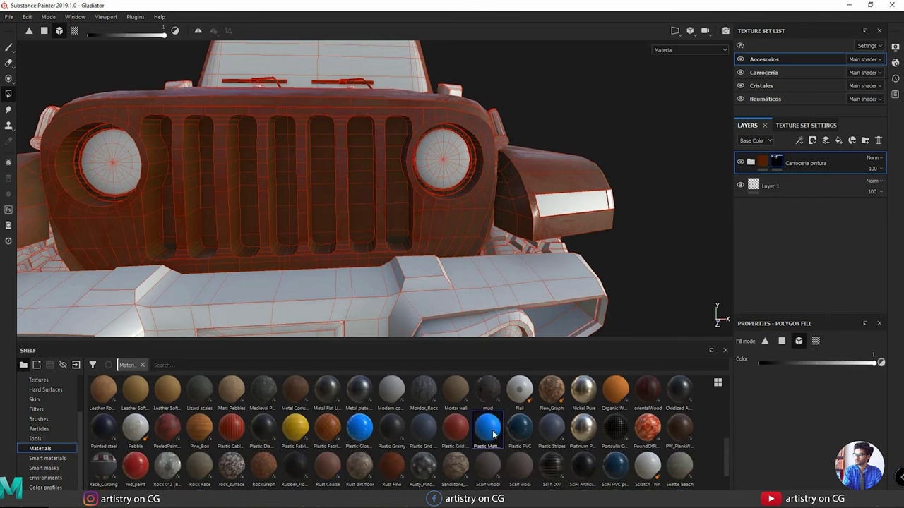
pyautogui.moveTo(492, 434)
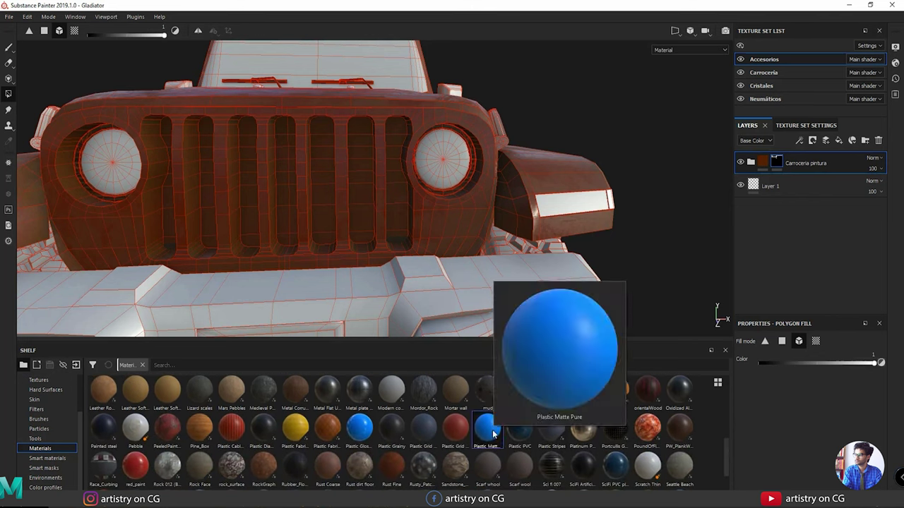
pyautogui.moveTo(492, 433)
pyautogui.mouseDown()
pyautogui.moveTo(423, 338)
pyautogui.moveTo(368, 188)
pyautogui.mouseUp()
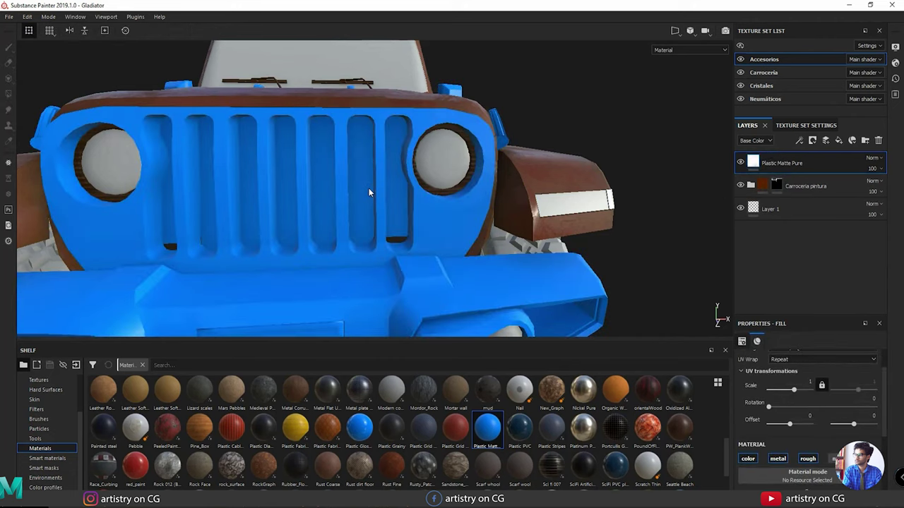
# Set the Plastic Matte Pure layer's base color to black and increase its roughness.
pyautogui.scroll(-2, 808, 355)
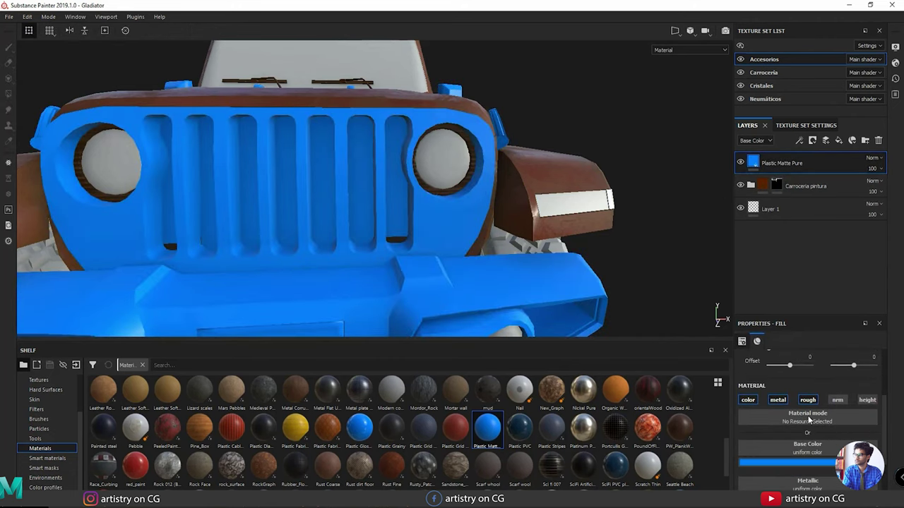
pyautogui.scroll(-2, 808, 355)
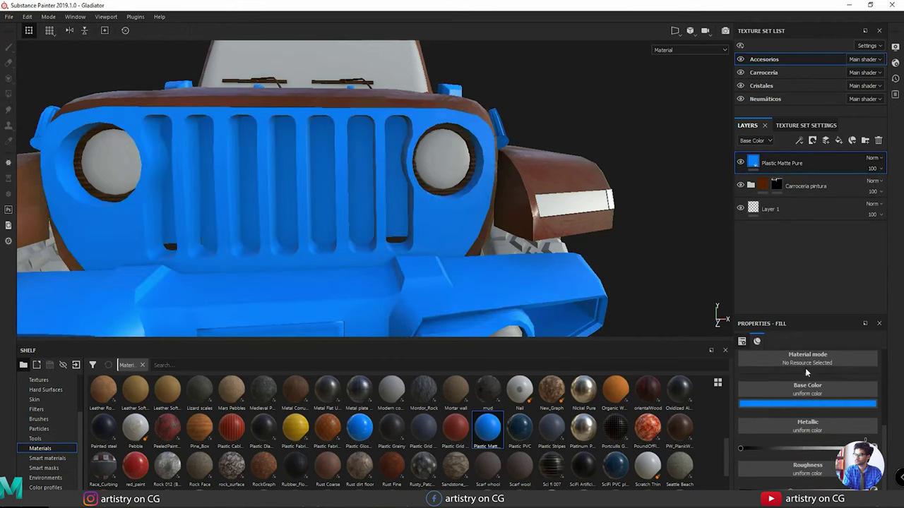
pyautogui.moveTo(812, 322); pyautogui.dragTo(812, 277)
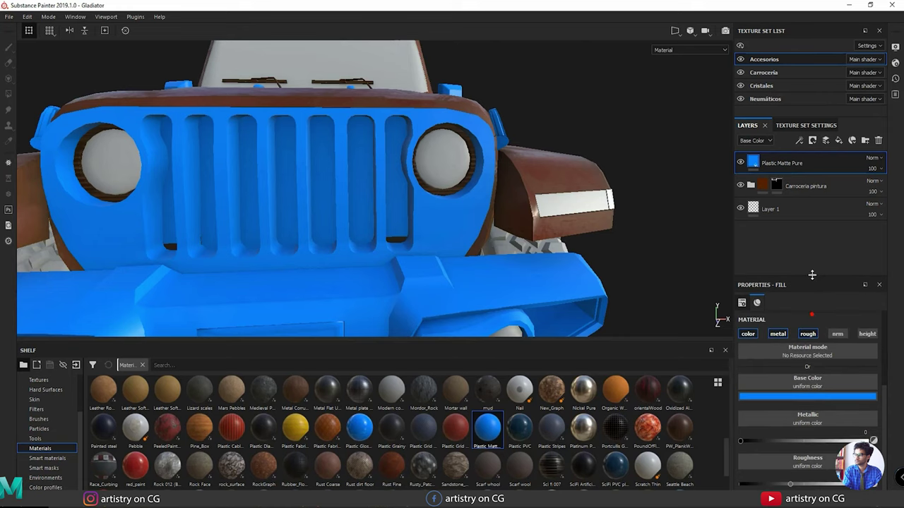
pyautogui.click(803, 390)
pyautogui.moveTo(792, 463); pyautogui.dragTo(793, 487)
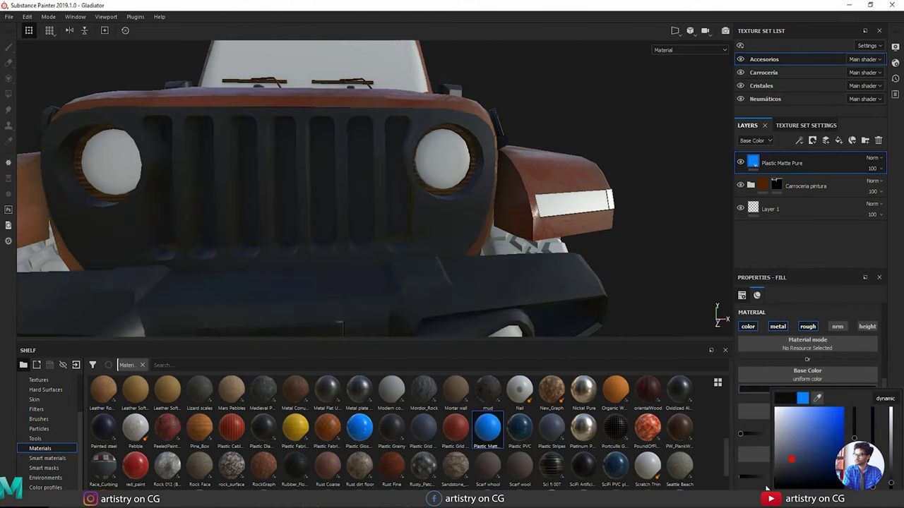
pyautogui.click(899, 353)
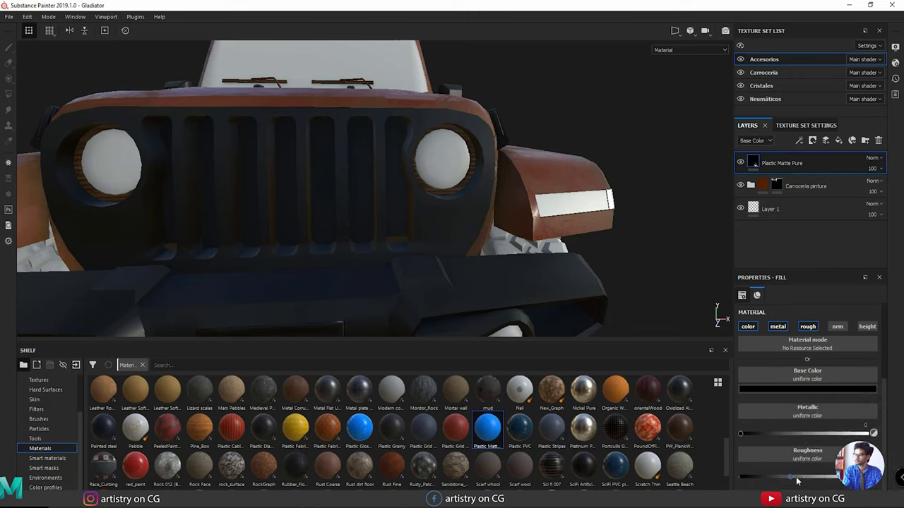
pyautogui.moveTo(797, 479); pyautogui.dragTo(847, 477)
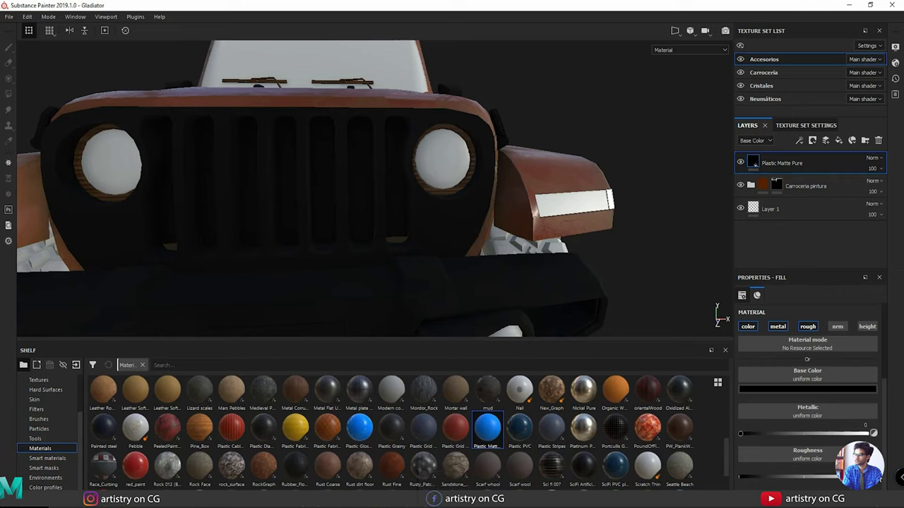
# Add a black mask to the Plastic Matte Pure layer.
pyautogui.scroll(3, 812, 423)
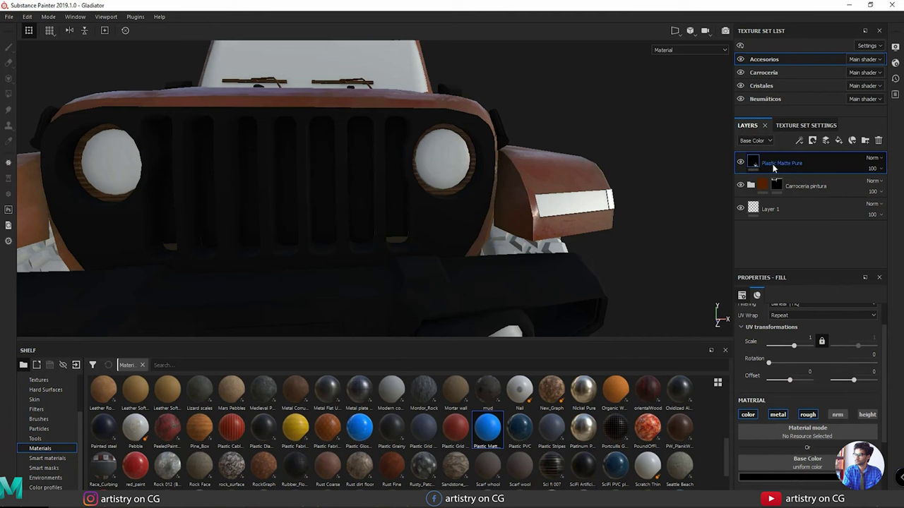
pyautogui.rightClick(754, 164)
pyautogui.click(783, 177)
# Fill the back faces of all seven grille slots in the Plastic Matte Pure mask with Polygon Fill in UV chunk mode.
pyautogui.click(8, 94)
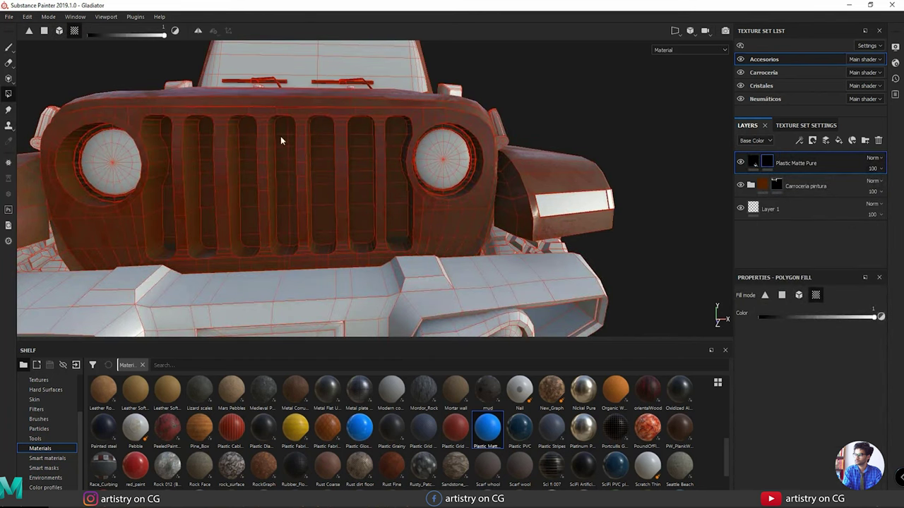
pyautogui.keyDown('alt'); pyautogui.moveTo(396, 190); pyautogui.dragTo(372, 196); pyautogui.keyUp('alt')
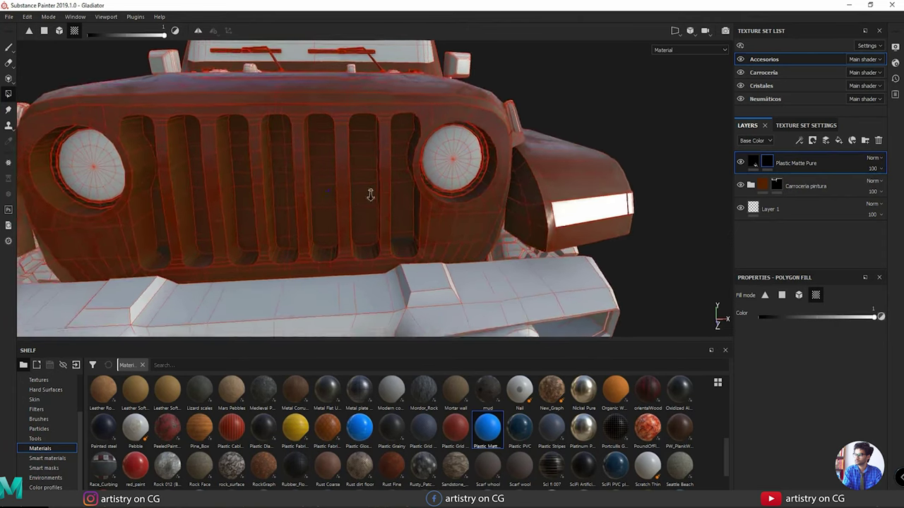
pyautogui.keyDown('alt'); pyautogui.moveTo(371, 196); pyautogui.dragTo(483, 232, button='right'); pyautogui.keyUp('alt')
pyautogui.click(435, 204)
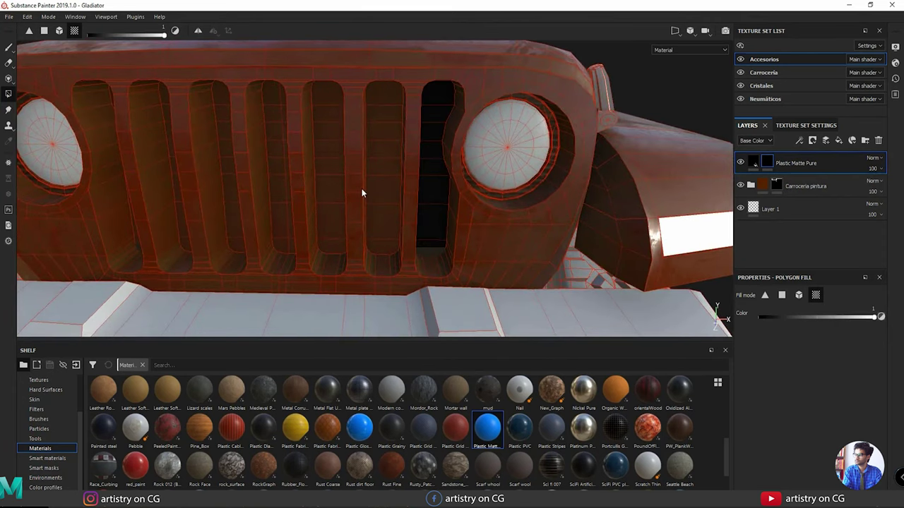
pyautogui.click(377, 187)
pyautogui.click(327, 191)
pyautogui.keyDown('alt'); pyautogui.moveTo(277, 192); pyautogui.dragTo(413, 185); pyautogui.keyUp('alt')
pyautogui.click(414, 185)
pyautogui.click(366, 191)
pyautogui.click(310, 192)
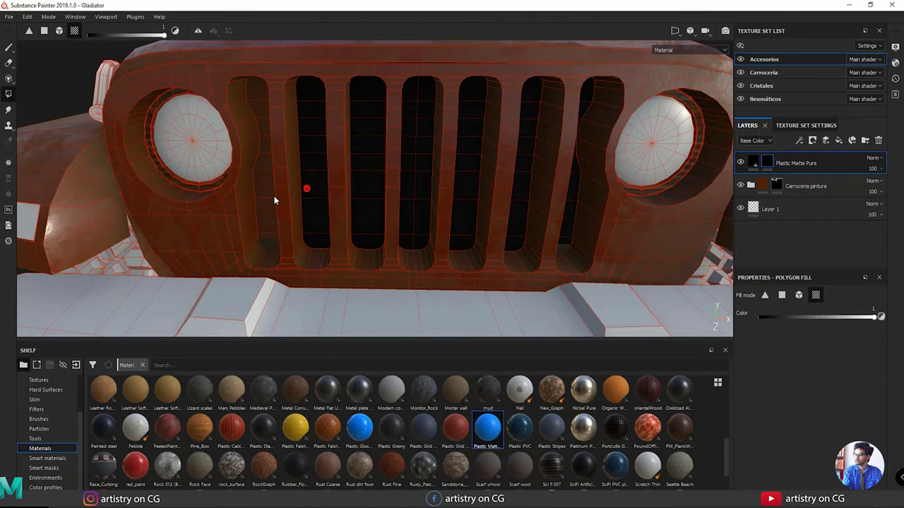
pyautogui.click(263, 199)
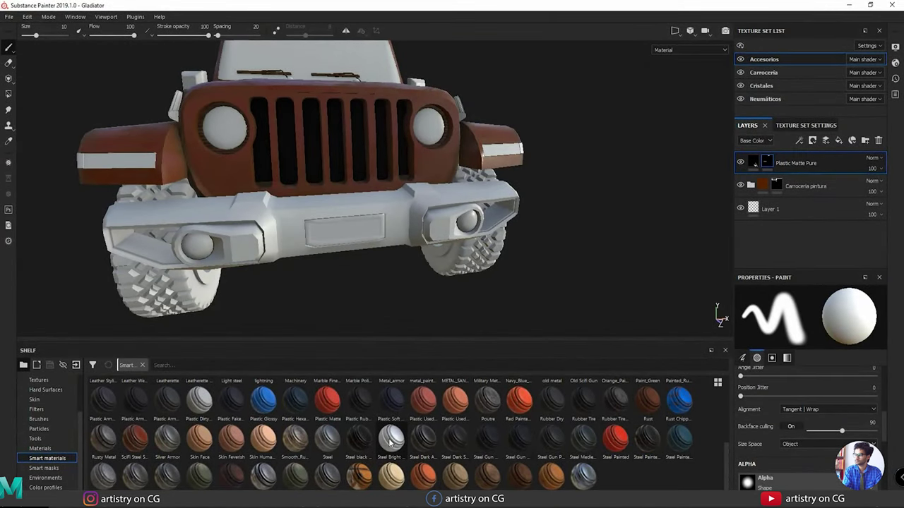
# Add the Plastic Fake Leather smart material to the Accesorios texture set above the Plastic Matte Pure layer.
pyautogui.moveTo(316, 433)
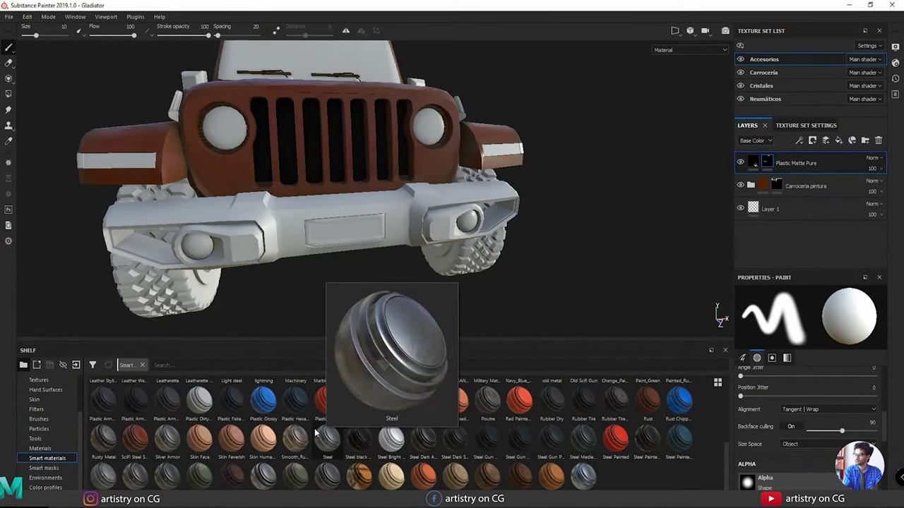
pyautogui.moveTo(238, 417)
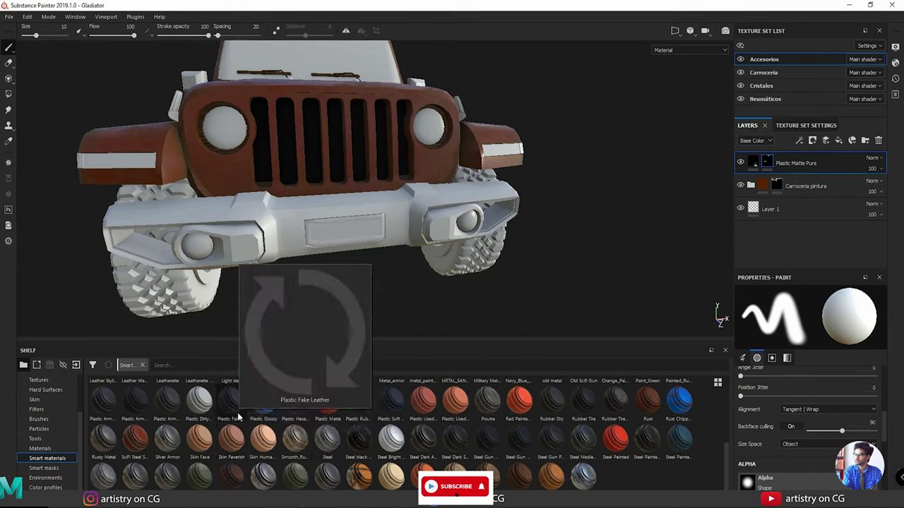
pyautogui.moveTo(239, 417); pyautogui.dragTo(317, 221)
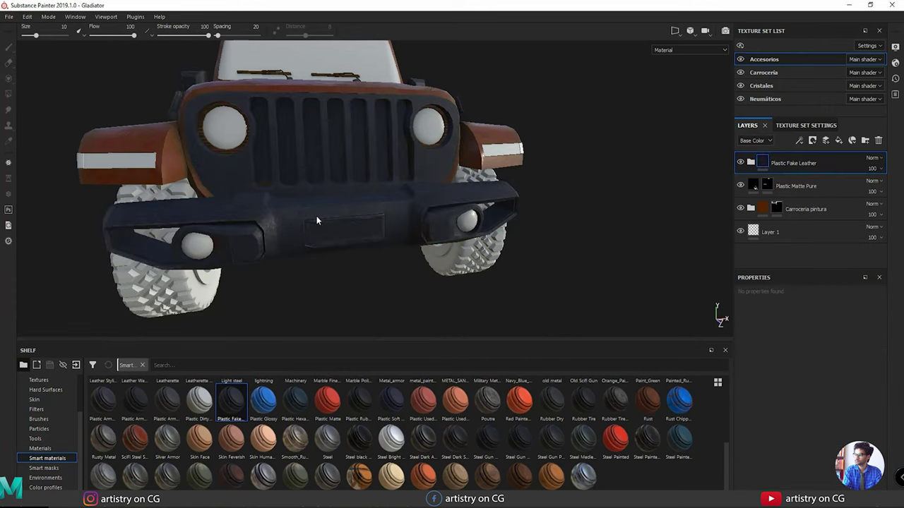
pyautogui.keyDown('alt'); pyautogui.moveTo(305, 259); pyautogui.dragTo(326, 244); pyautogui.keyUp('alt')
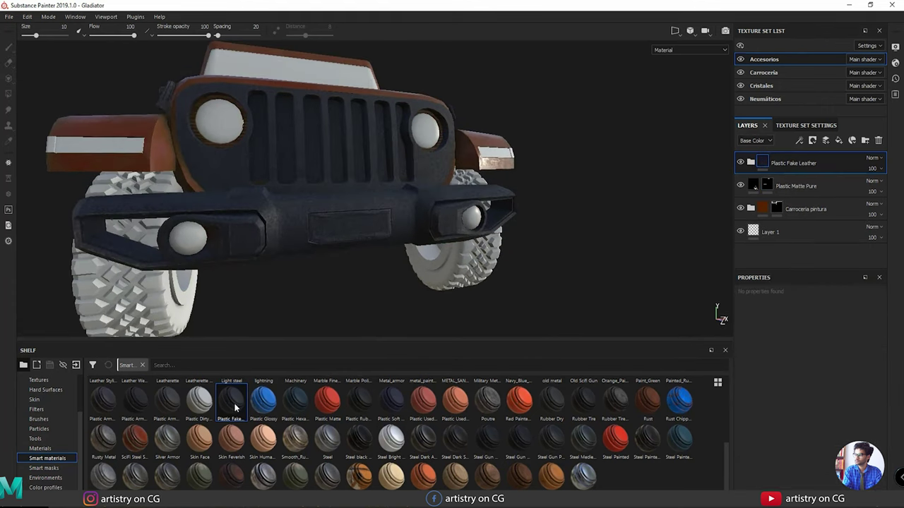
pyautogui.moveTo(235, 407)
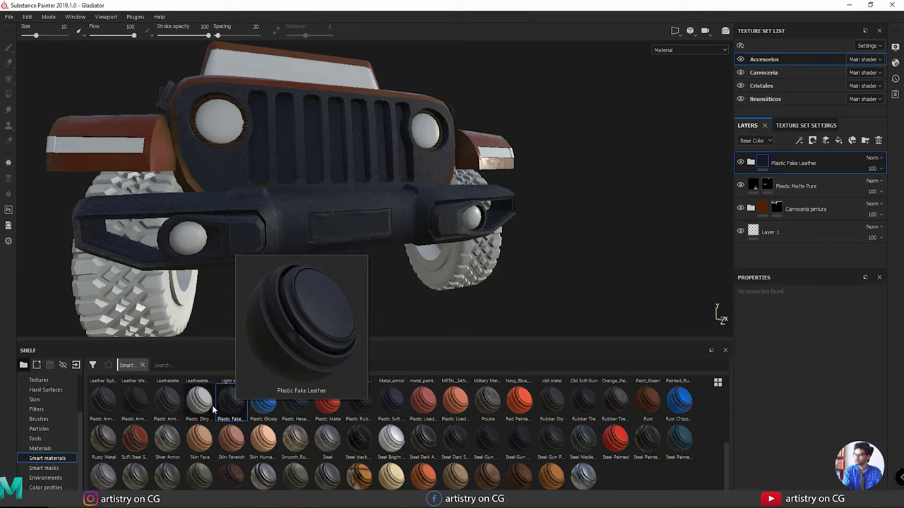
# Change the smart materials shelf thumbnails to the Large size.
pyautogui.click(717, 383)
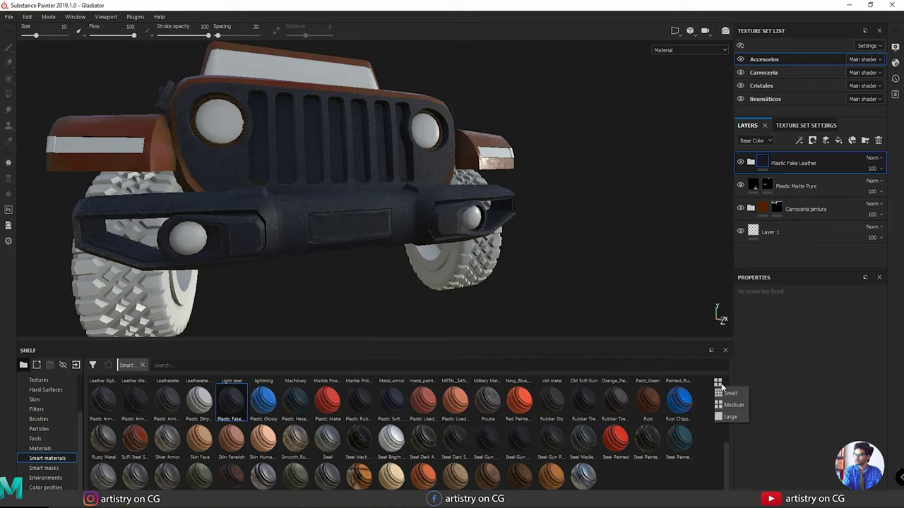
pyautogui.click(708, 423)
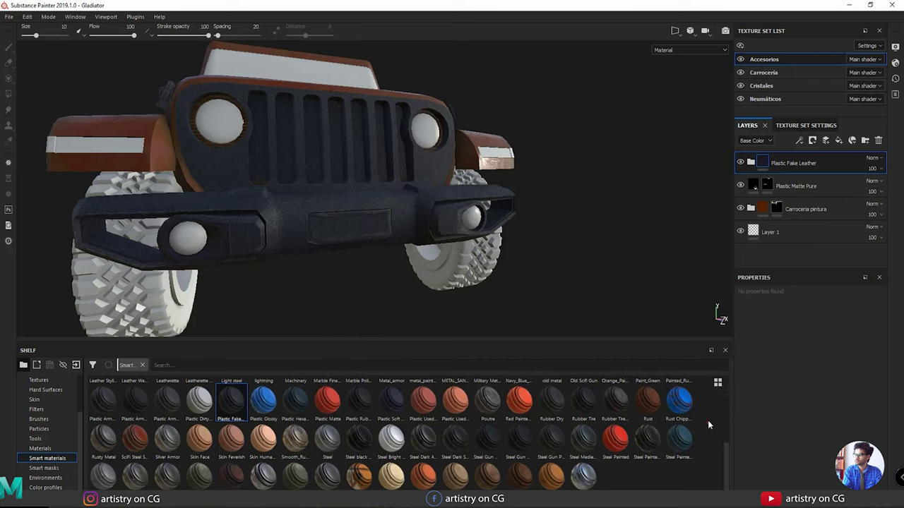
pyautogui.click(719, 384)
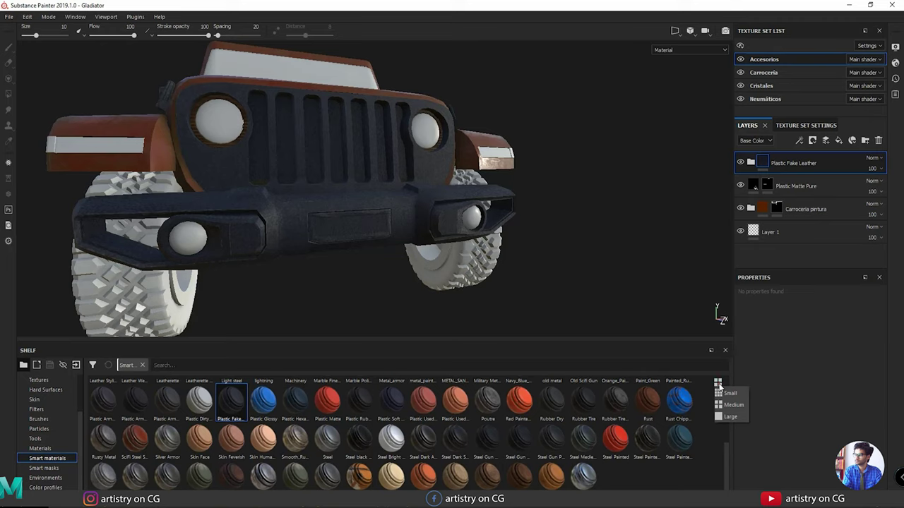
pyautogui.click(727, 405)
pyautogui.click(717, 383)
pyautogui.click(721, 382)
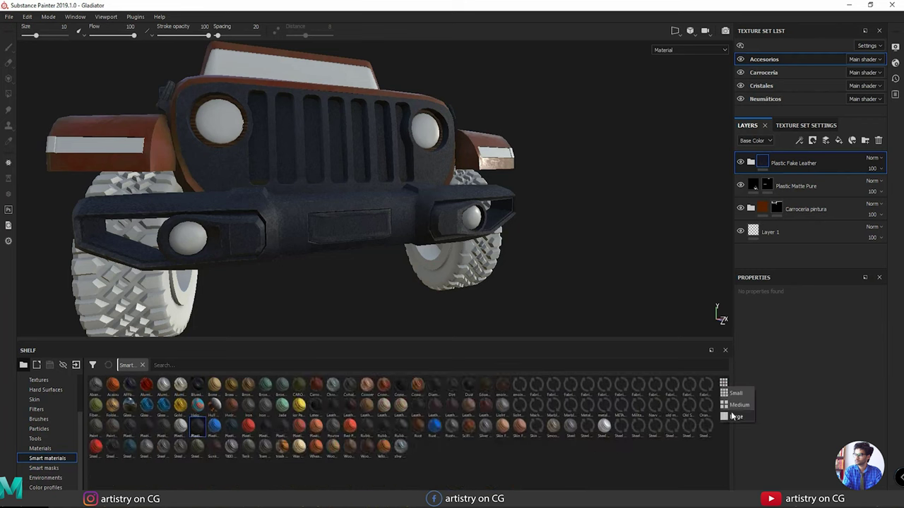
pyautogui.click(731, 416)
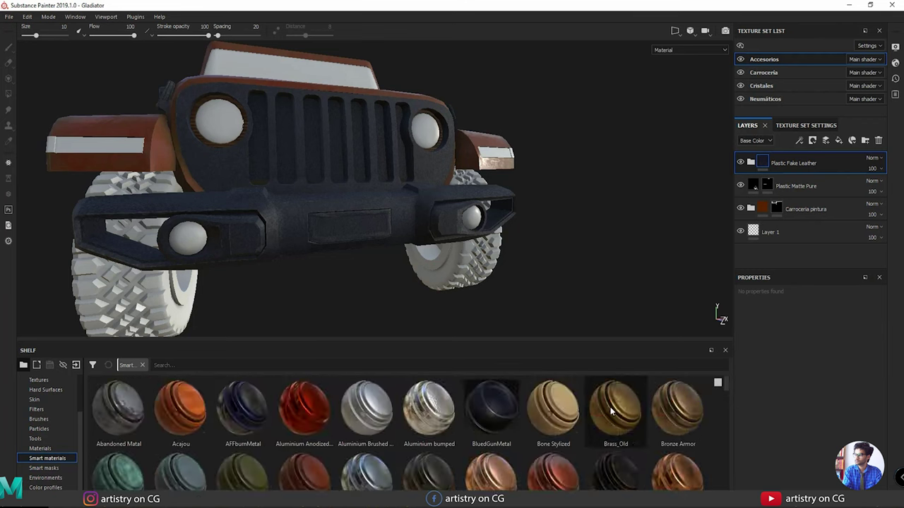
pyautogui.moveTo(611, 412)
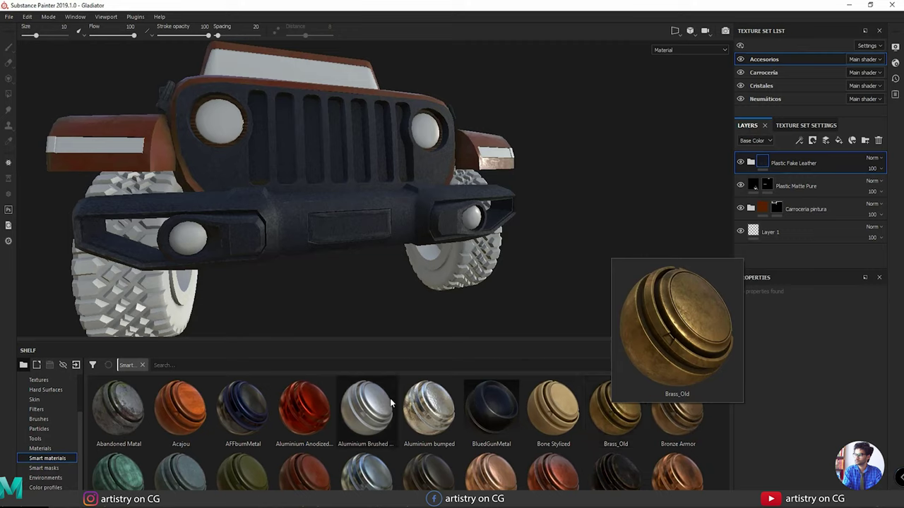
pyautogui.moveTo(390, 398)
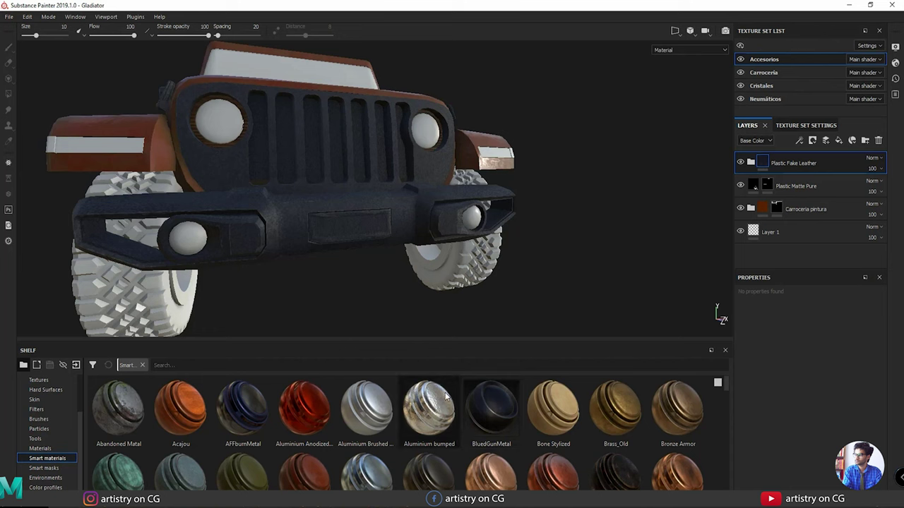
pyautogui.scroll(-2, 454, 477)
# Expand the Plastic Fake Leather group and hide its Surface grain layer.
pyautogui.keyDown('alt'); pyautogui.moveTo(374, 222); pyautogui.dragTo(452, 272); pyautogui.keyUp('alt')
pyautogui.keyDown('alt'); pyautogui.moveTo(452, 272); pyautogui.dragTo(515, 280, button='right'); pyautogui.keyUp('alt')
pyautogui.keyDown('alt'); pyautogui.moveTo(354, 290); pyautogui.dragTo(379, 202); pyautogui.keyUp('alt')
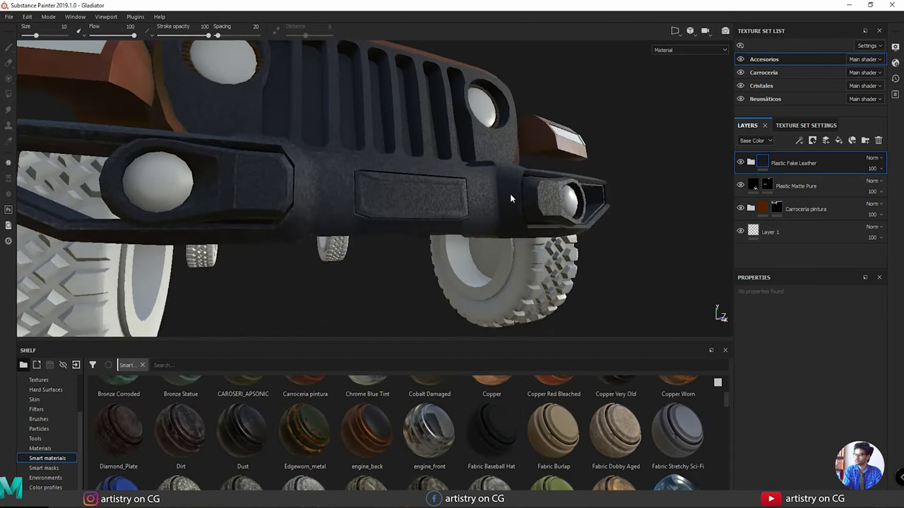
pyautogui.keyDown('alt'); pyautogui.moveTo(510, 199); pyautogui.dragTo(440, 226); pyautogui.keyUp('alt')
pyautogui.keyDown('alt'); pyautogui.moveTo(612, 222); pyautogui.dragTo(408, 278, button='middle'); pyautogui.keyUp('alt')
pyautogui.scroll(2, 407, 278)
pyautogui.keyDown('alt'); pyautogui.moveTo(408, 278); pyautogui.dragTo(670, 189); pyautogui.keyUp('alt')
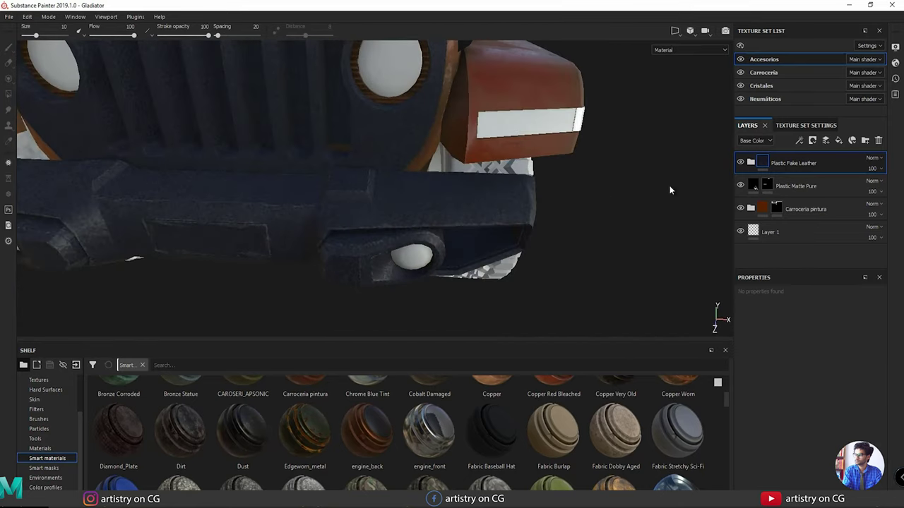
pyautogui.click(750, 164)
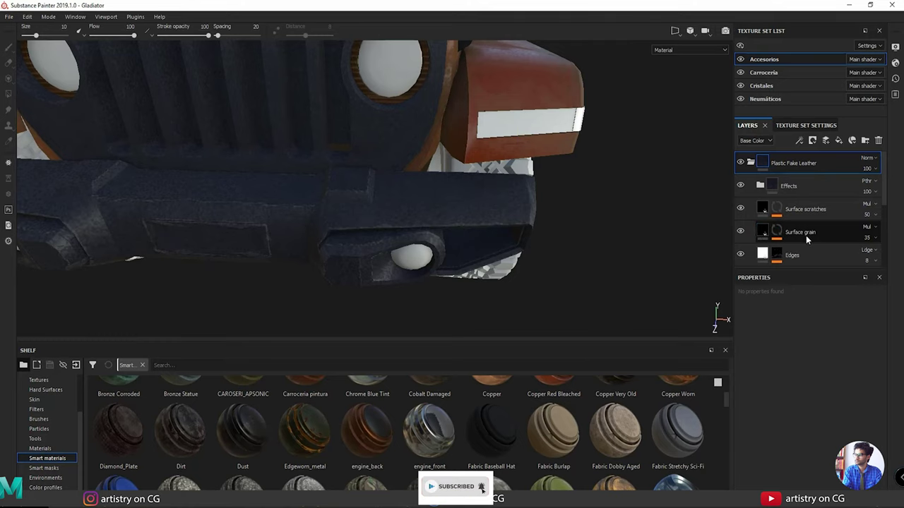
pyautogui.click(741, 231)
pyautogui.keyDown('alt'); pyautogui.moveTo(529, 235); pyautogui.dragTo(542, 158); pyautogui.keyUp('alt')
pyautogui.keyDown('alt'); pyautogui.moveTo(542, 159); pyautogui.dragTo(370, 238, button='right'); pyautogui.keyUp('alt')
pyautogui.keyDown('alt'); pyautogui.moveTo(369, 238); pyautogui.dragTo(720, 317); pyautogui.keyUp('alt')
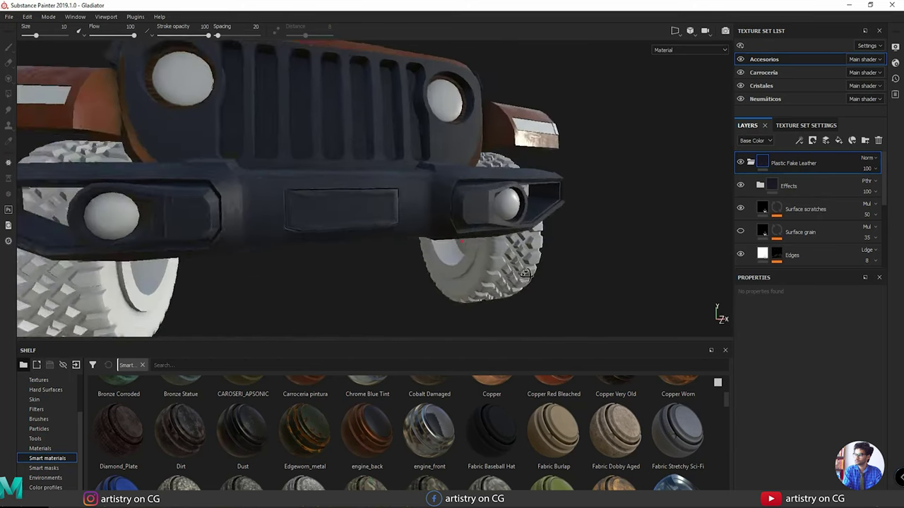
pyautogui.keyDown('alt'); pyautogui.moveTo(539, 274); pyautogui.dragTo(359, 244, button='right'); pyautogui.keyUp('alt')
pyautogui.keyDown('alt'); pyautogui.moveTo(359, 245); pyautogui.dragTo(393, 260); pyautogui.keyUp('alt')
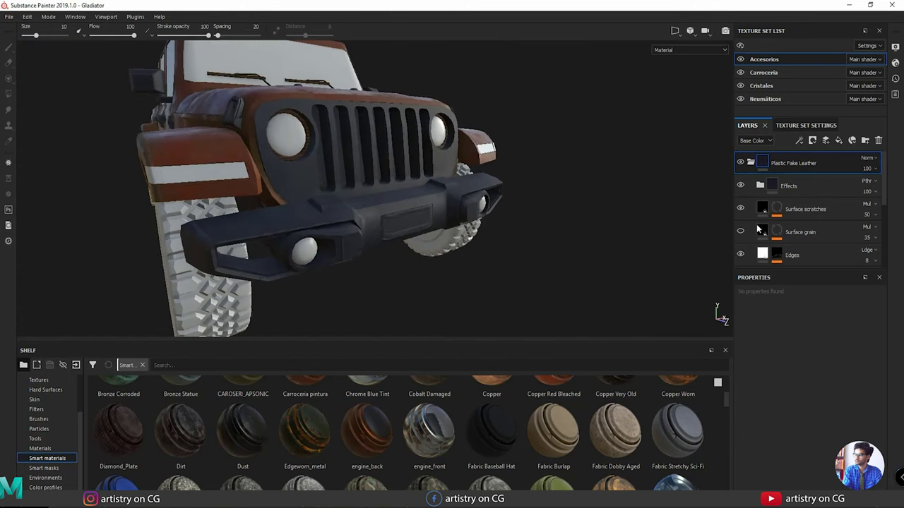
# Set the roughness of the Plastic Fake Leather group's Base Color layer to 0.2691.
pyautogui.scroll(-2, 784, 228)
pyautogui.click(805, 242)
pyautogui.keyDown('alt'); pyautogui.moveTo(426, 220); pyautogui.dragTo(558, 269); pyautogui.keyUp('alt')
pyautogui.moveTo(782, 413)
pyautogui.mouseDown()
pyautogui.moveTo(739, 413)
pyautogui.moveTo(774, 413)
pyautogui.mouseUp()
# Examine the plastic finish on the front bumper, grille and side steps from several angles.
pyautogui.scroll(3, 478, 240)
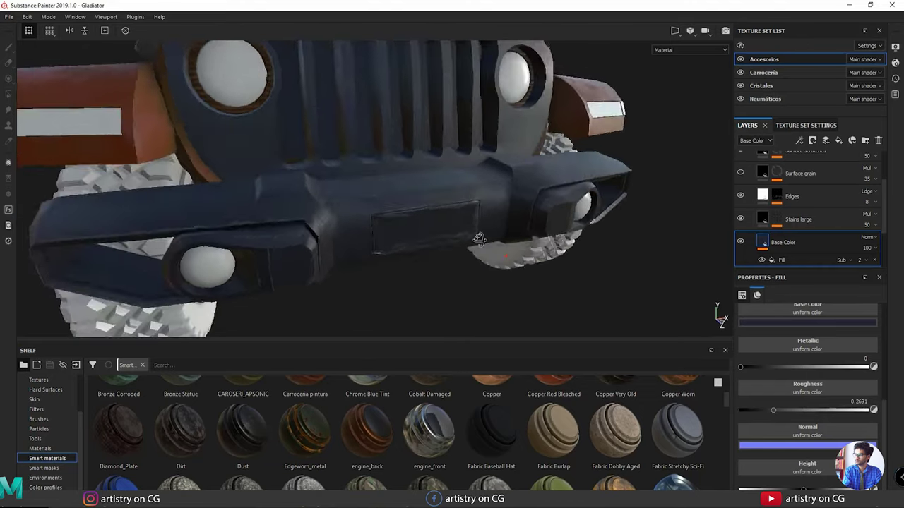
pyautogui.keyDown('alt'); pyautogui.moveTo(478, 240); pyautogui.dragTo(513, 222); pyautogui.keyUp('alt')
pyautogui.keyDown('alt'); pyautogui.moveTo(513, 222); pyautogui.dragTo(478, 216, button='right'); pyautogui.keyUp('alt')
pyautogui.keyDown('alt'); pyautogui.moveTo(478, 215); pyautogui.dragTo(490, 246); pyautogui.keyUp('alt')
pyautogui.keyDown('alt'); pyautogui.moveTo(490, 247); pyautogui.dragTo(474, 240, button='right'); pyautogui.keyUp('alt')
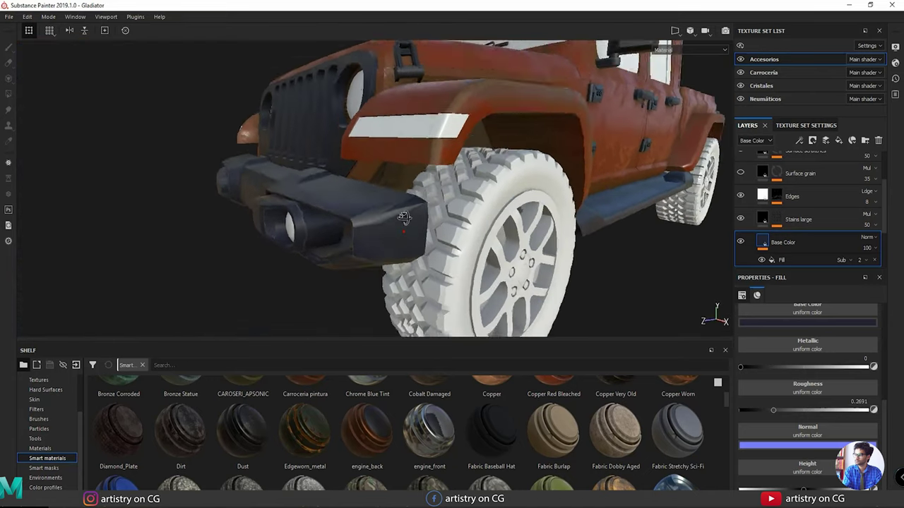
pyautogui.keyDown('alt'); pyautogui.moveTo(475, 240); pyautogui.dragTo(343, 243); pyautogui.keyUp('alt')
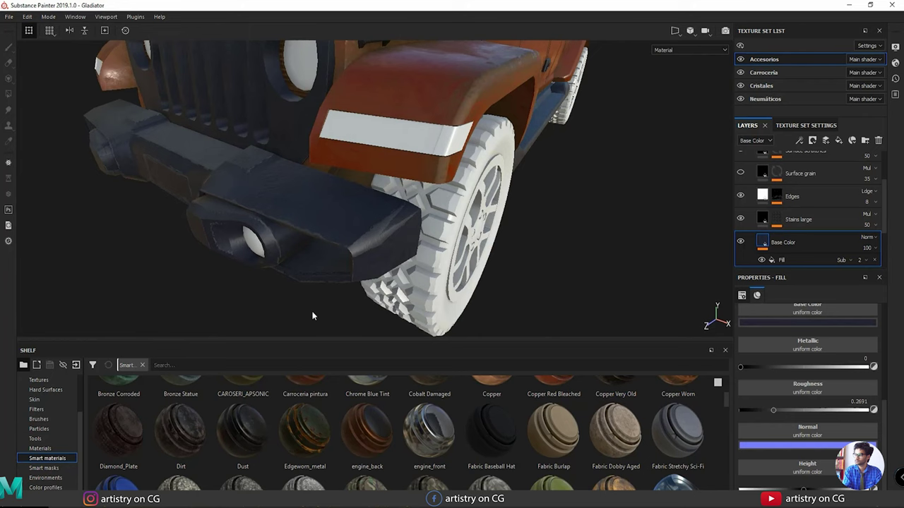
pyautogui.keyDown('alt'); pyautogui.moveTo(313, 316); pyautogui.dragTo(452, 282); pyautogui.keyUp('alt')
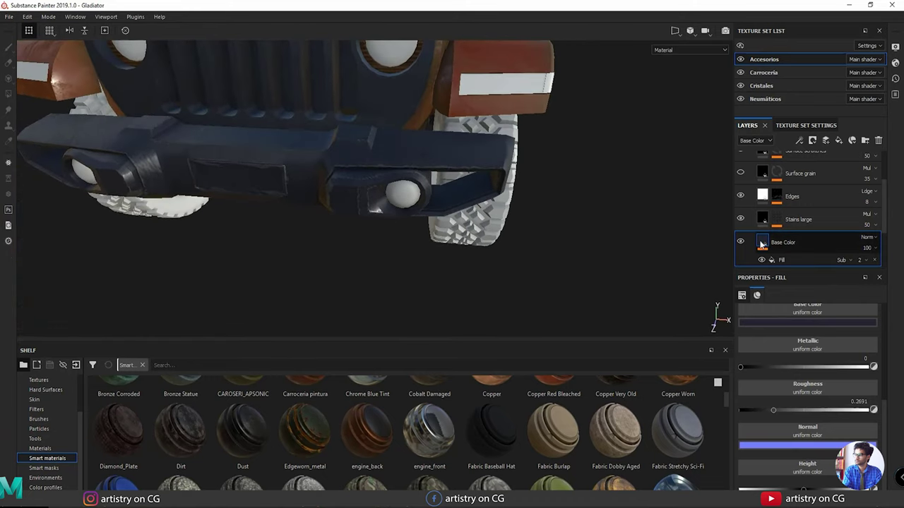
pyautogui.scroll(-1, 806, 242)
pyautogui.scroll(1, 807, 241)
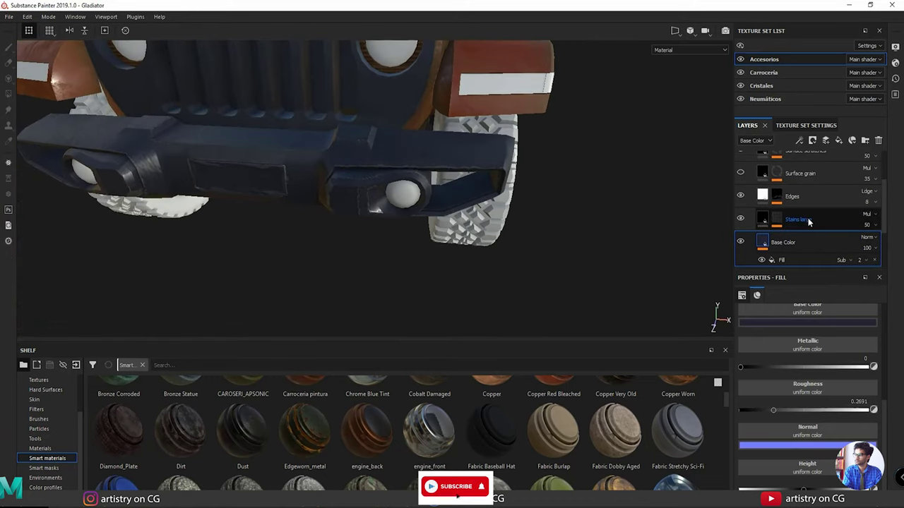
# Lower the opacity of the Edges layer in the Plastic Fake Leather group to 3.
pyautogui.click(741, 196)
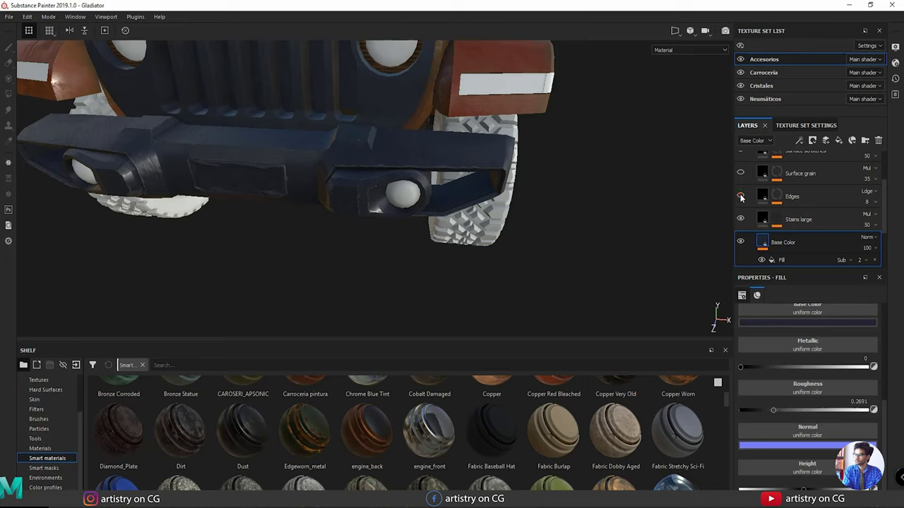
pyautogui.click(824, 198)
pyautogui.click(870, 192)
pyautogui.click(872, 193)
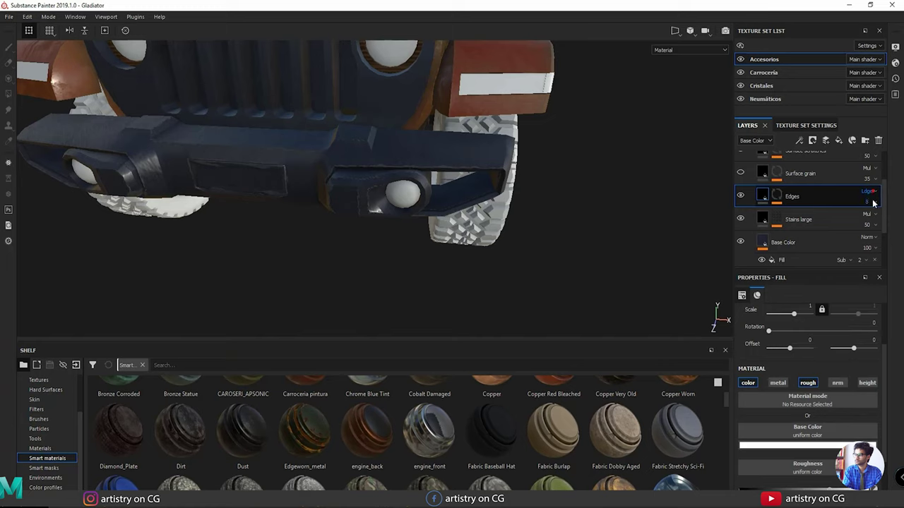
pyautogui.moveTo(864, 222); pyautogui.dragTo(863, 223)
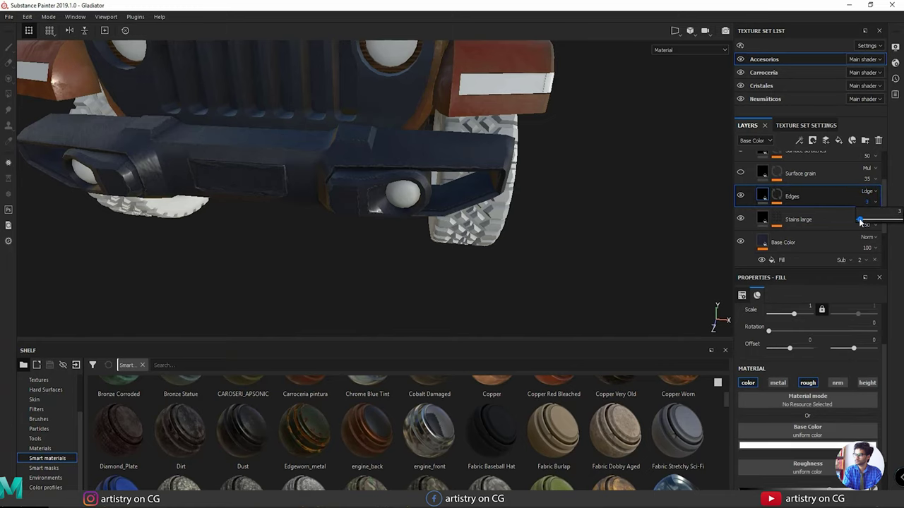
pyautogui.moveTo(446, 219)
pyautogui.keyDown('alt'); pyautogui.mouseDown()
pyautogui.moveTo(403, 185)
pyautogui.moveTo(441, 211)
pyautogui.moveTo(362, 236)
pyautogui.moveTo(375, 191)
pyautogui.moveTo(487, 147)
pyautogui.moveTo(309, 266)
pyautogui.moveTo(389, 262)
pyautogui.moveTo(494, 215)
pyautogui.moveTo(445, 218)
pyautogui.mouseUp(); pyautogui.keyUp('alt')
pyautogui.keyDown('alt'); pyautogui.moveTo(559, 211); pyautogui.dragTo(832, 207); pyautogui.keyUp('alt')
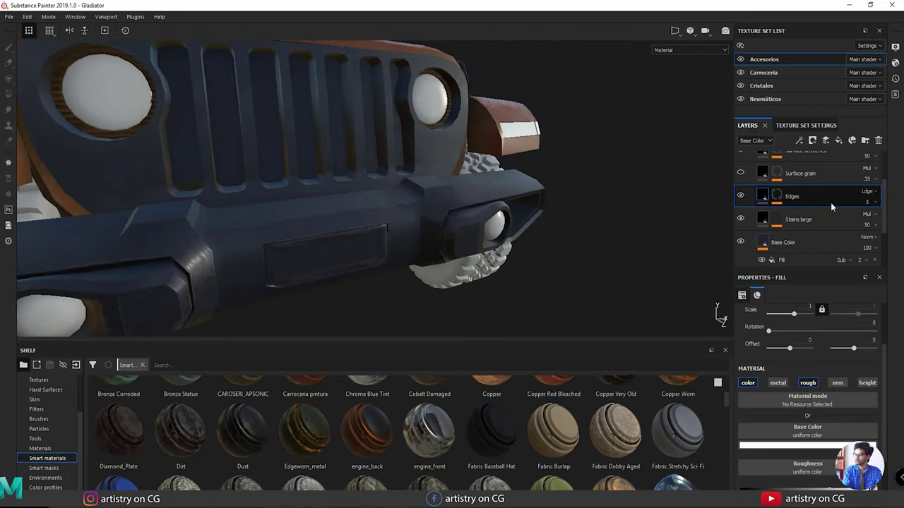
pyautogui.click(761, 198)
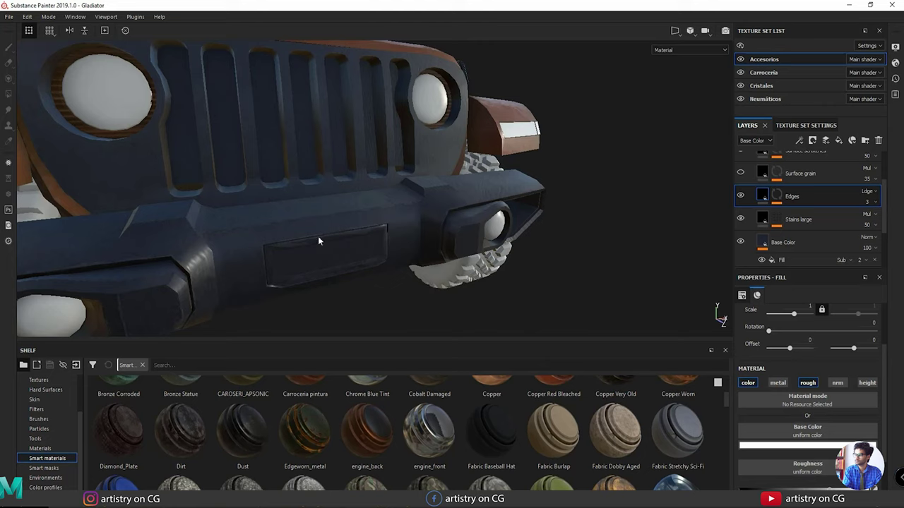
# Collapse the Plastic Fake Leather group and rename it Guardachoques.
pyautogui.scroll(2, 752, 169)
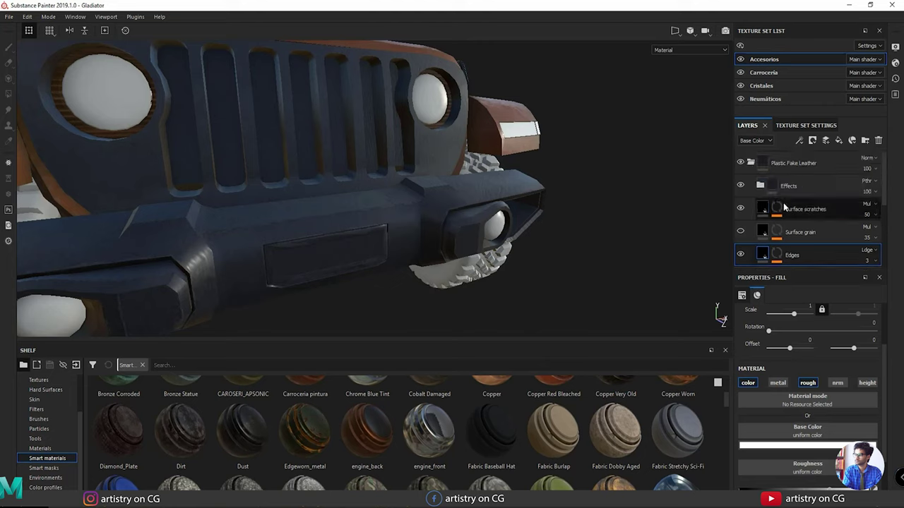
pyautogui.click(752, 163)
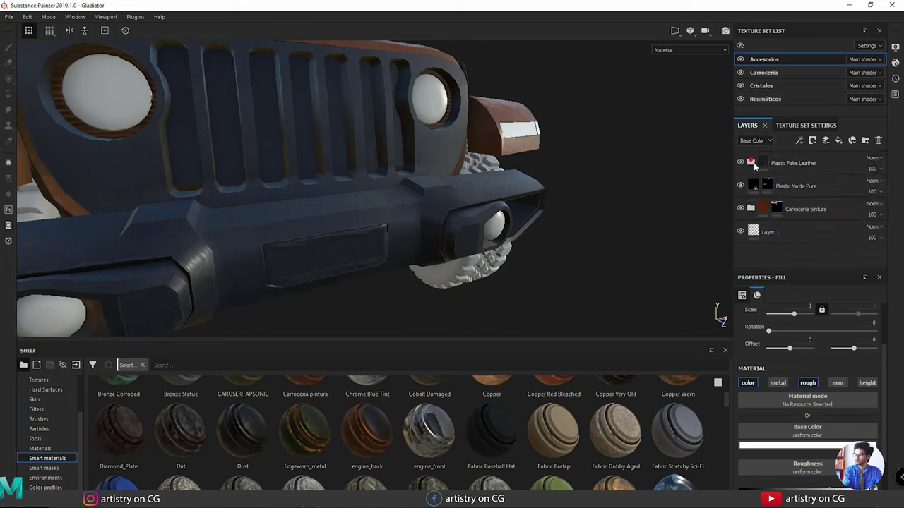
pyautogui.doubleClick(798, 163)
pyautogui.write('Guard')
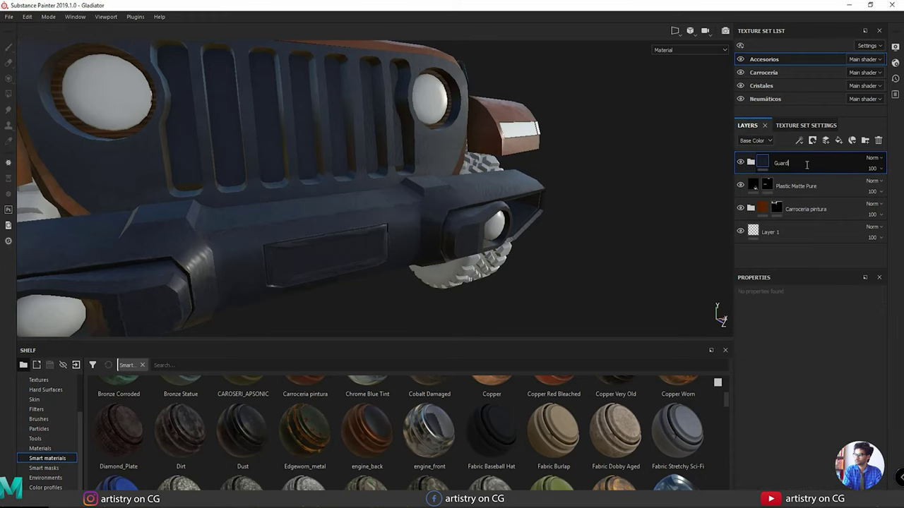
pyautogui.write('achoques')
pyautogui.press('Return')
# Rename the Plastic Matte Pure layer Fondo.
pyautogui.doubleClick(788, 186)
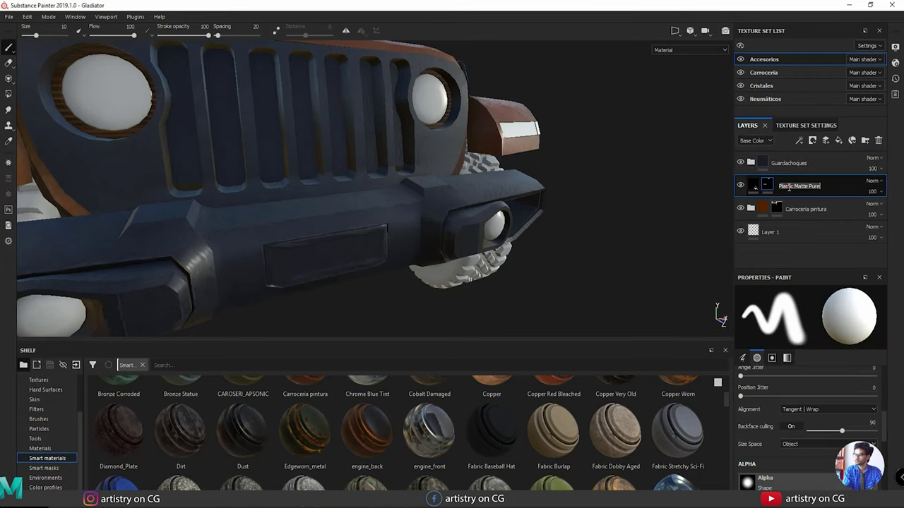
pyautogui.write('H')
pyautogui.write('ondo')
pyautogui.press('Return')
# Add a black mask to the Guardachoques group and set Polygon Fill to mesh fill mode.
pyautogui.rightClick(762, 162)
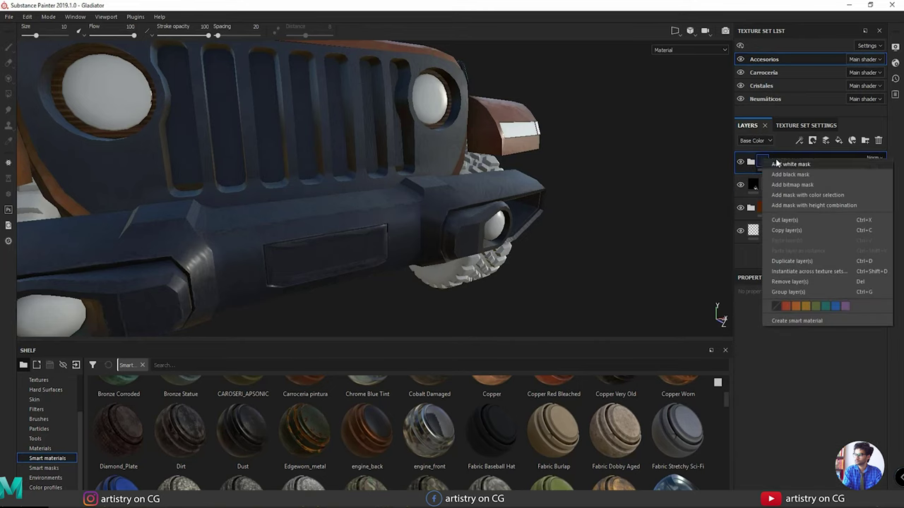
pyautogui.click(790, 175)
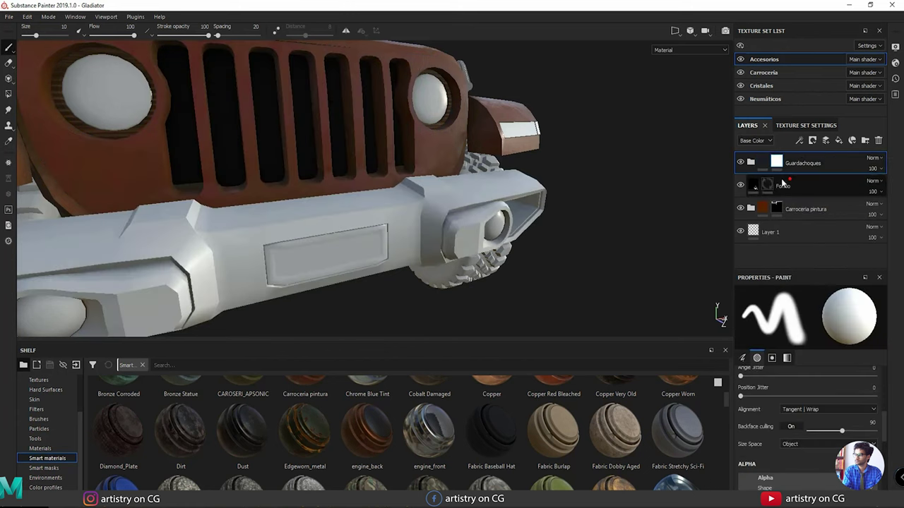
pyautogui.click(9, 94)
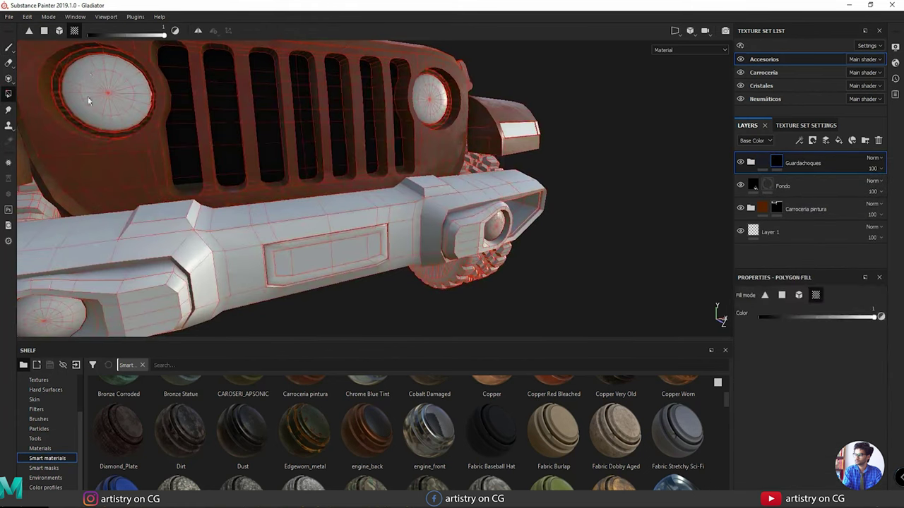
pyautogui.click(59, 31)
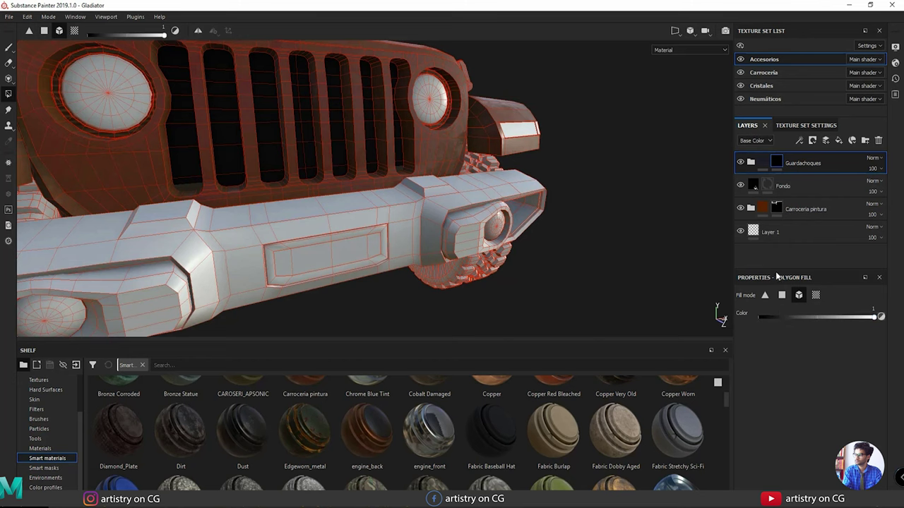
# Fill the front bumper and its fog-light housing in the Guardachoques mask.
pyautogui.click(404, 231)
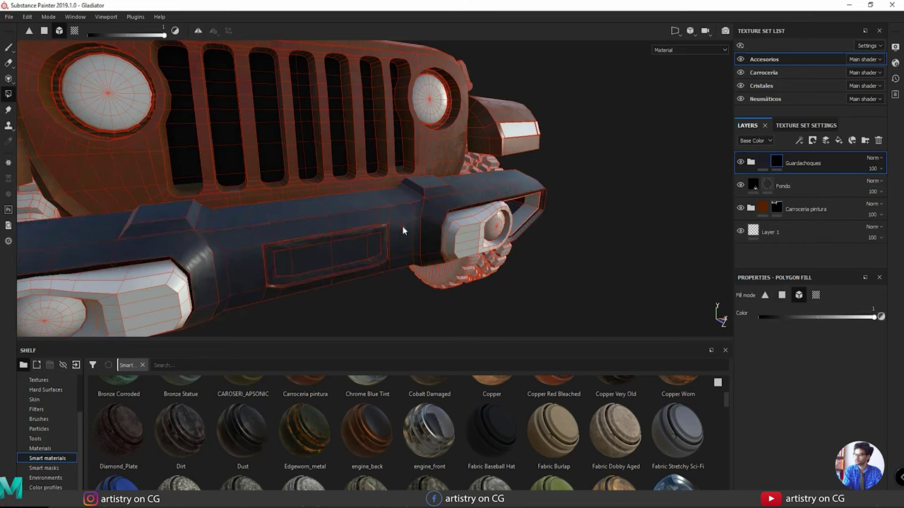
pyautogui.click(464, 240)
# Enable symmetry and fill the hood latches and side steps in the Guardachoques mask.
pyautogui.keyDown('alt'); pyautogui.moveTo(487, 244); pyautogui.dragTo(304, 232); pyautogui.keyUp('alt')
pyautogui.scroll(-3, 314, 241)
pyautogui.keyDown('alt'); pyautogui.moveTo(466, 233); pyautogui.dragTo(308, 244); pyautogui.keyUp('alt')
pyautogui.scroll(8, 308, 245)
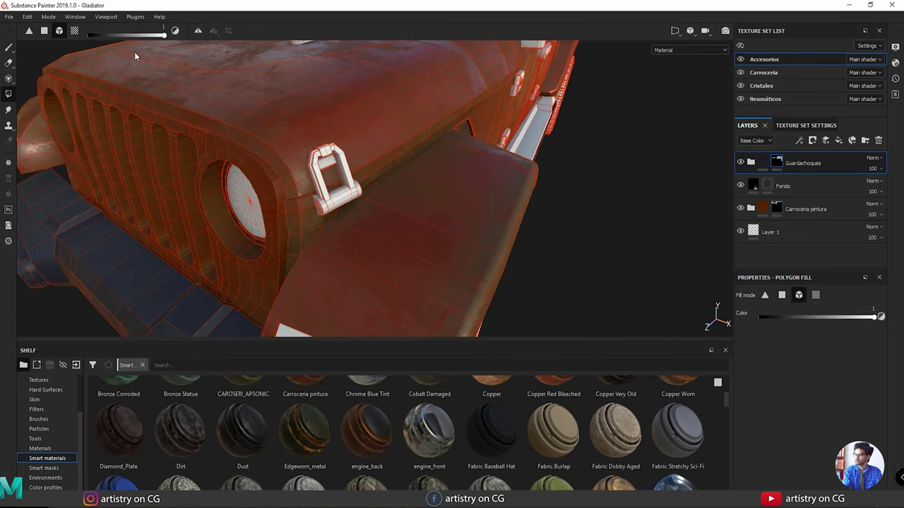
pyautogui.click(198, 32)
pyautogui.scroll(-3, 296, 162)
pyautogui.keyDown('alt'); pyautogui.moveTo(127, 205); pyautogui.dragTo(201, 158); pyautogui.keyUp('alt')
pyautogui.scroll(6, 626, 254)
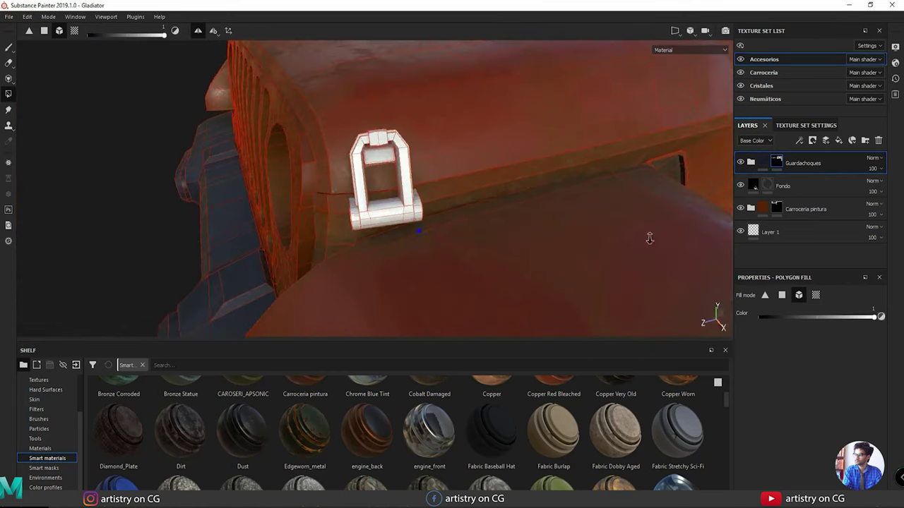
pyautogui.keyDown('alt'); pyautogui.moveTo(649, 236); pyautogui.dragTo(720, 236); pyautogui.keyUp('alt')
pyautogui.click(388, 229)
pyautogui.scroll(1, 374, 252)
pyautogui.keyDown('alt'); pyautogui.moveTo(373, 248); pyautogui.dragTo(577, 276); pyautogui.keyUp('alt')
pyautogui.click(485, 210)
# Fill the rear bumper and its recessed light frames in the Guardachoques mask.
pyautogui.scroll(-3, 519, 222)
pyautogui.scroll(3, 577, 276)
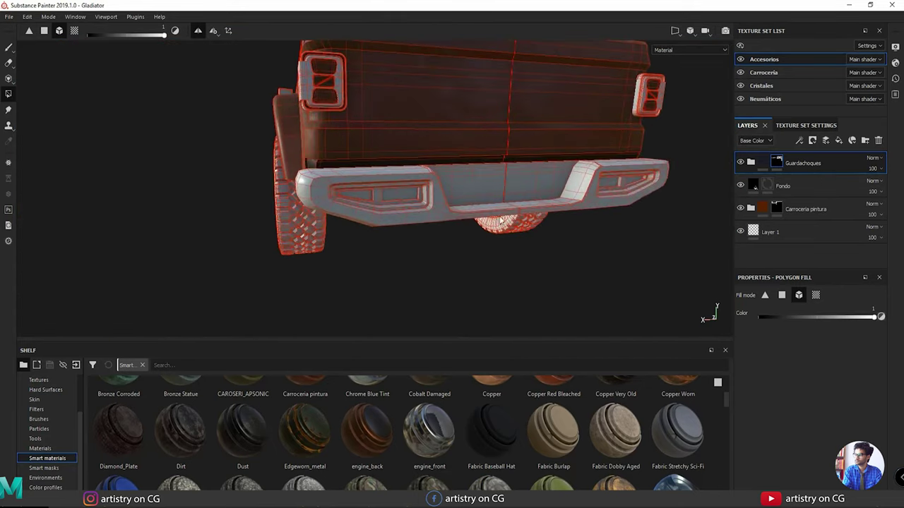
pyautogui.click(473, 202)
pyautogui.keyDown('alt'); pyautogui.moveTo(432, 209); pyautogui.dragTo(682, 265, button='right'); pyautogui.keyUp('alt')
pyautogui.keyDown('alt'); pyautogui.moveTo(682, 266); pyautogui.dragTo(360, 200); pyautogui.keyUp('alt')
pyautogui.click(450, 189)
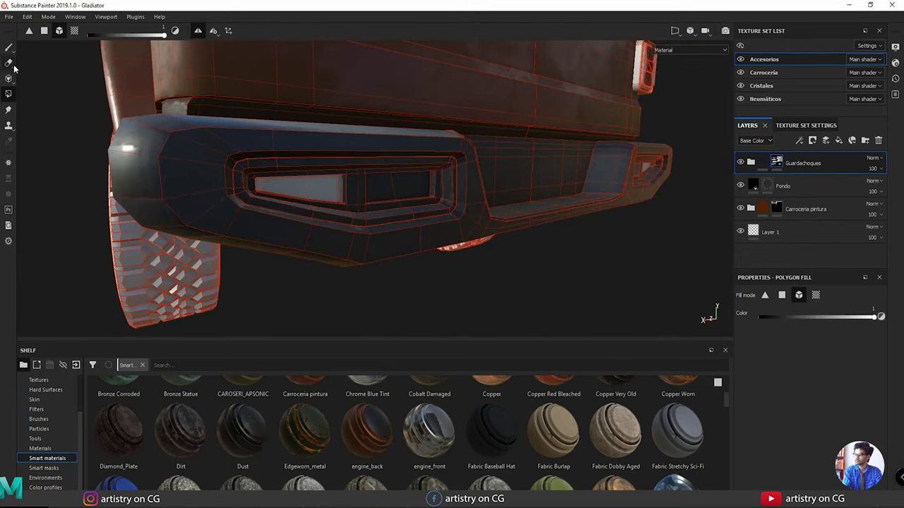
# Inspect the truck from the rear around to the side mirror for accessory parts not yet masked.
pyautogui.click(8, 47)
pyautogui.scroll(-5, 456, 242)
pyautogui.moveTo(457, 242)
pyautogui.keyDown('alt'); pyautogui.mouseDown()
pyautogui.moveTo(232, 228)
pyautogui.moveTo(514, 238)
pyautogui.mouseUp(); pyautogui.keyUp('alt')
pyautogui.scroll(5, 514, 237)
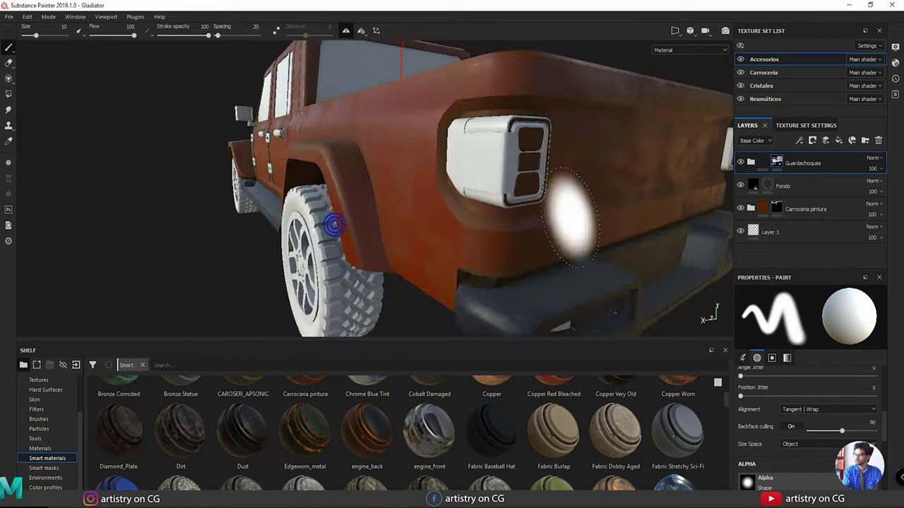
pyautogui.click(9, 94)
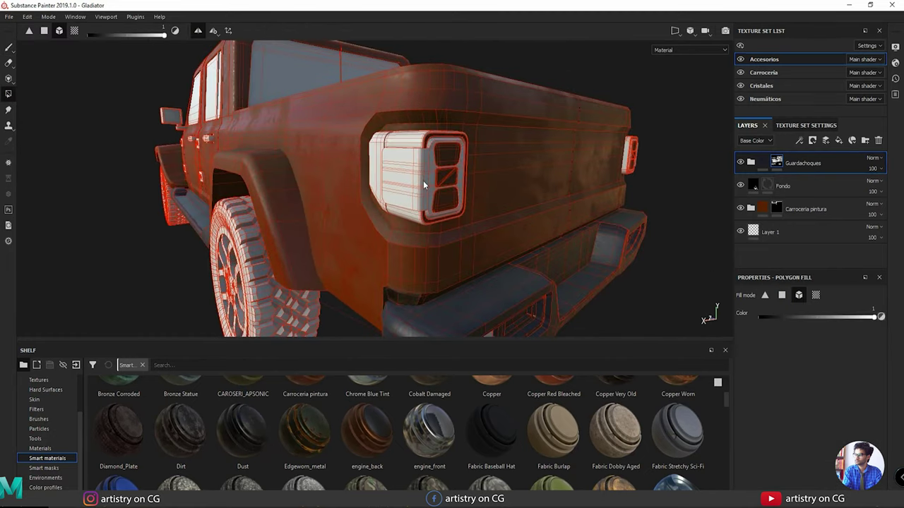
pyautogui.press('1')
pyautogui.scroll(-5, 376, 179)
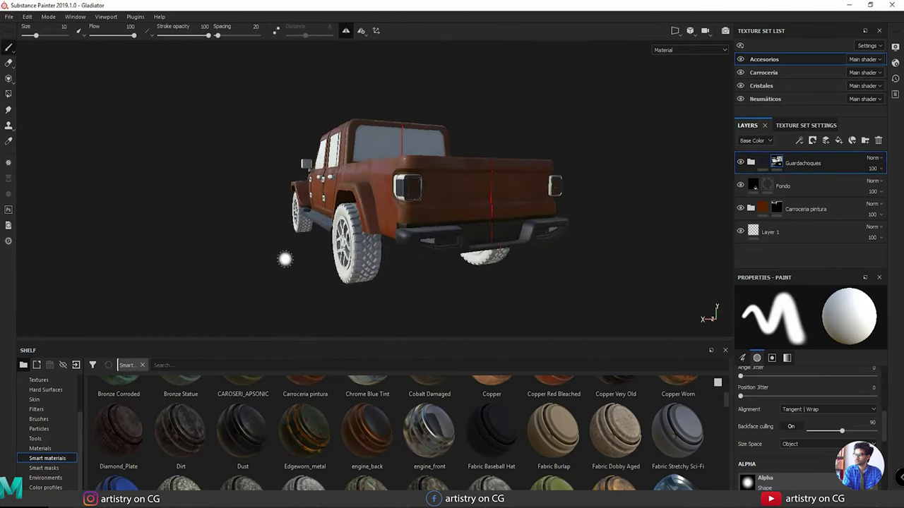
pyautogui.keyDown('alt'); pyautogui.moveTo(286, 259); pyautogui.dragTo(459, 254); pyautogui.keyUp('alt')
pyautogui.scroll(5, 490, 220)
pyautogui.keyDown('alt'); pyautogui.moveTo(490, 220); pyautogui.dragTo(409, 226, button='middle'); pyautogui.keyUp('alt')
pyautogui.keyDown('alt'); pyautogui.moveTo(405, 225); pyautogui.dragTo(452, 228); pyautogui.keyUp('alt')
pyautogui.click(8, 95)
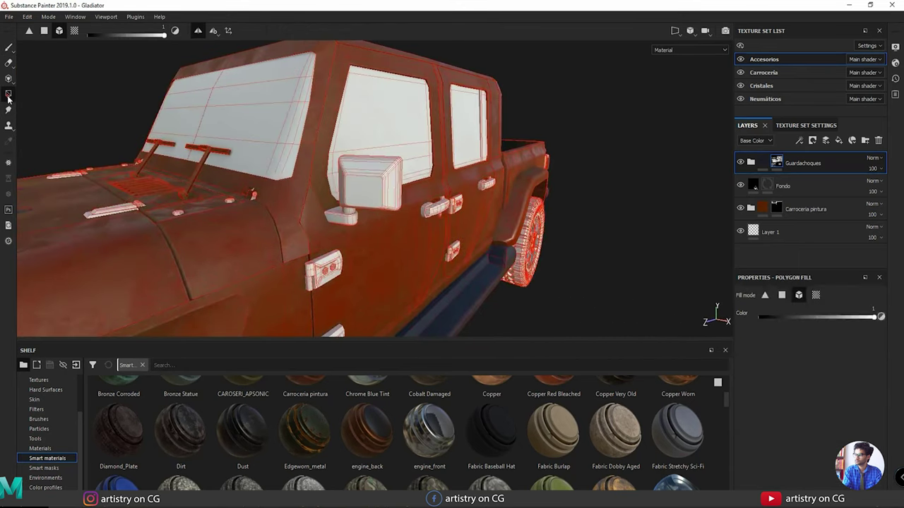
pyautogui.keyDown('alt'); pyautogui.moveTo(522, 201); pyautogui.dragTo(307, 174); pyautogui.keyUp('alt')
pyautogui.scroll(2, 497, 177)
pyautogui.keyDown('alt'); pyautogui.moveTo(498, 176); pyautogui.dragTo(527, 205, button='middle'); pyautogui.keyUp('alt')
pyautogui.keyDown('alt'); pyautogui.moveTo(527, 206); pyautogui.dragTo(360, 202); pyautogui.keyUp('alt')
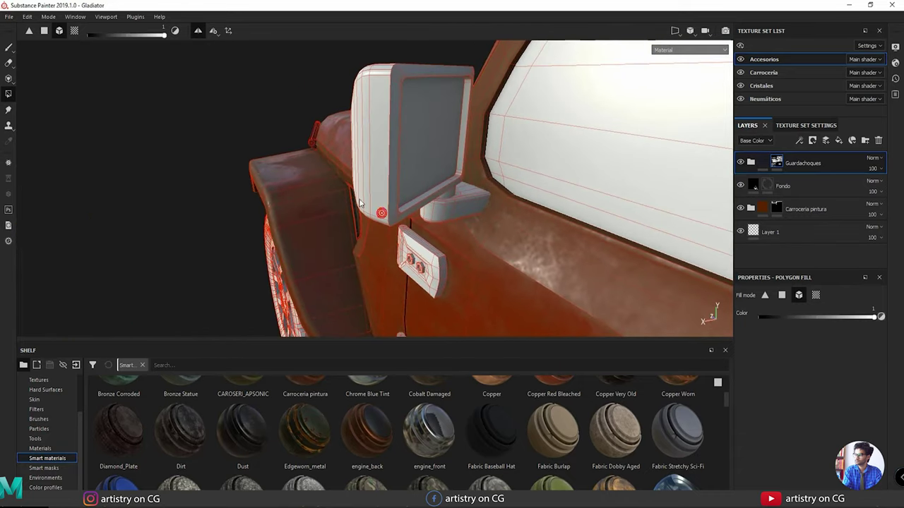
# Try to fill the whole side mirror, including its glass, using mesh fill mode.
pyautogui.click(816, 295)
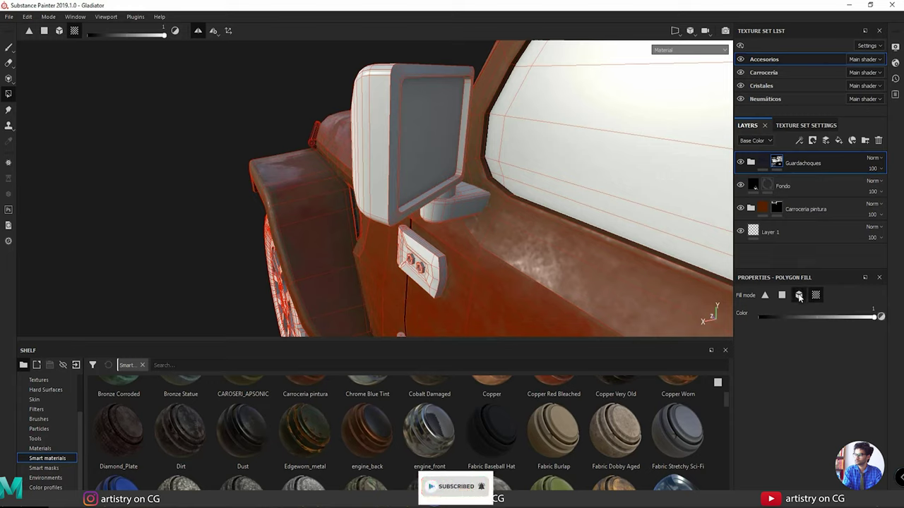
pyautogui.click(799, 296)
pyautogui.click(415, 173)
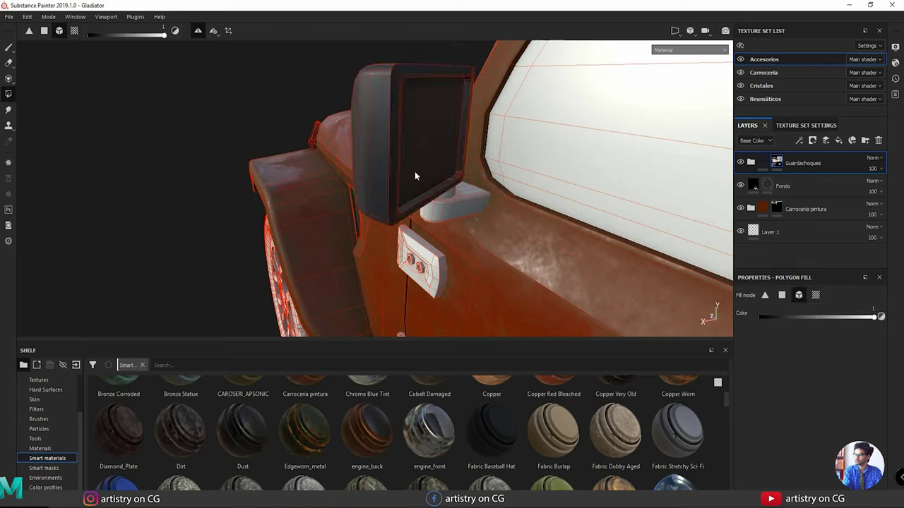
pyautogui.hotkey('ctrl', 'z')
# Fill only the side mirror's housing and inner frame using UV chunk fill mode, leaving out the glass.
pyautogui.click(814, 295)
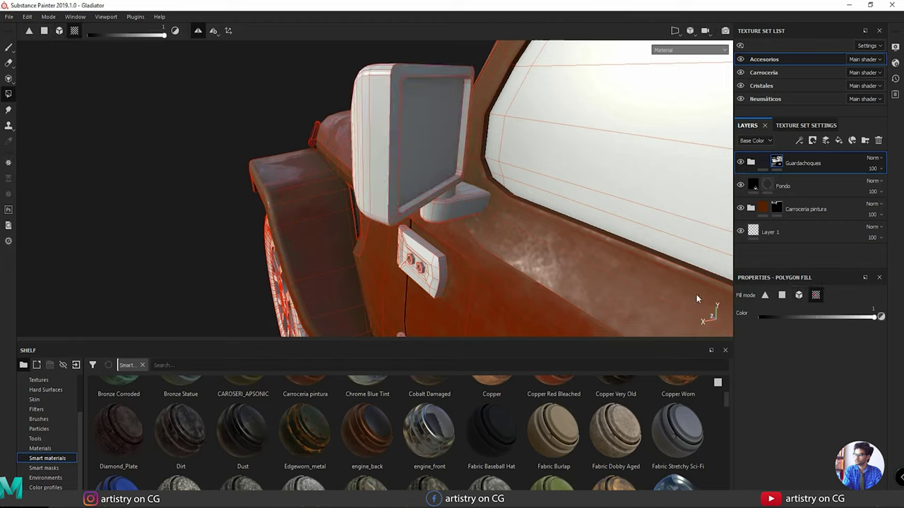
pyautogui.click(375, 125)
pyautogui.click(394, 101)
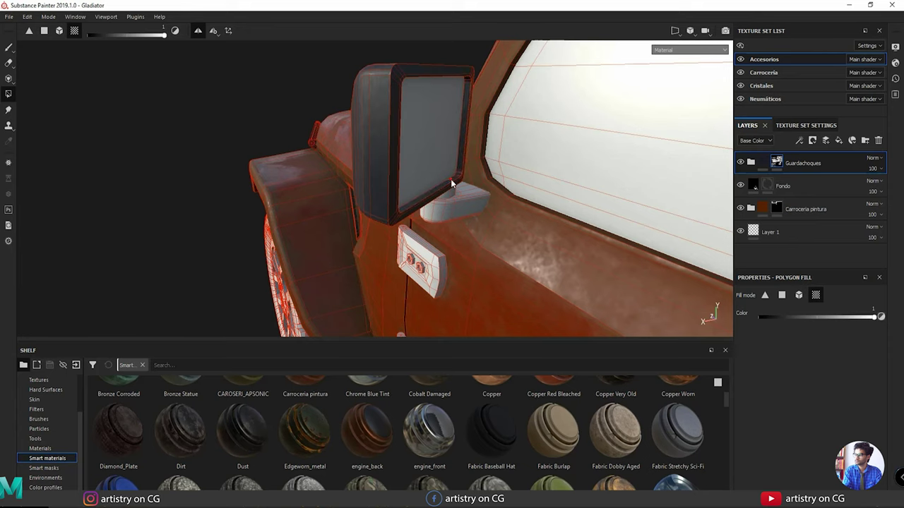
# Switch back to mesh fill mode and fill the side mirror's mounting arm in the Guardachoques mask.
pyautogui.keyDown('alt'); pyautogui.moveTo(459, 145); pyautogui.dragTo(560, 207); pyautogui.keyUp('alt')
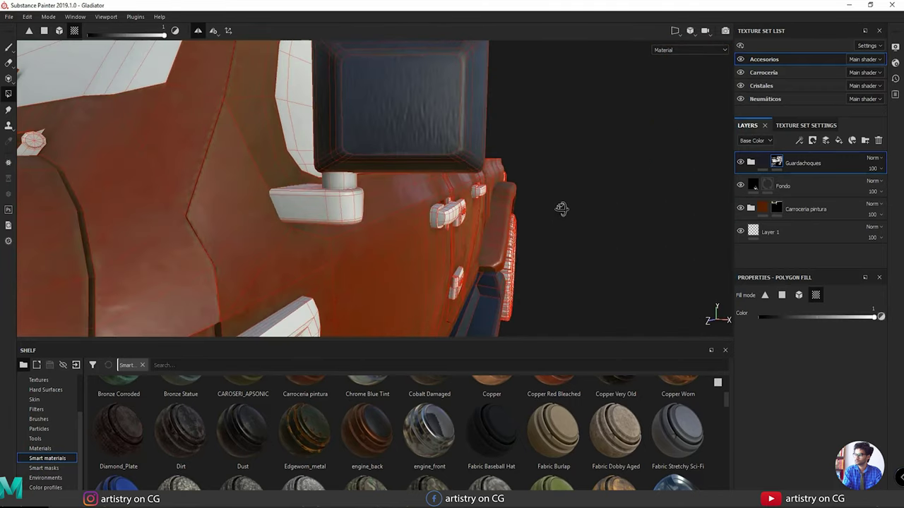
pyautogui.keyDown('alt'); pyautogui.moveTo(335, 203); pyautogui.dragTo(311, 191); pyautogui.keyUp('alt')
pyautogui.click(798, 295)
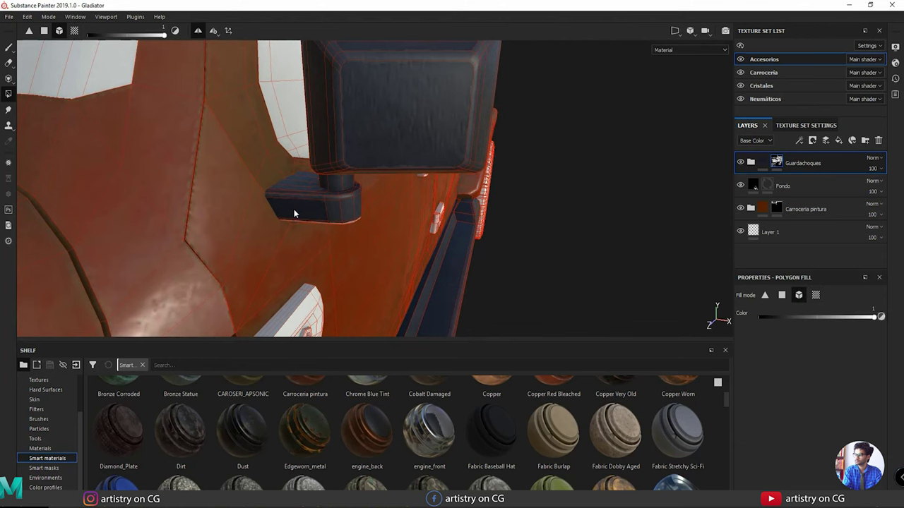
# Fill the door handles and their end pieces in the Guardachoques mask.
pyautogui.keyDown('alt'); pyautogui.moveTo(417, 257); pyautogui.dragTo(264, 234); pyautogui.keyUp('alt')
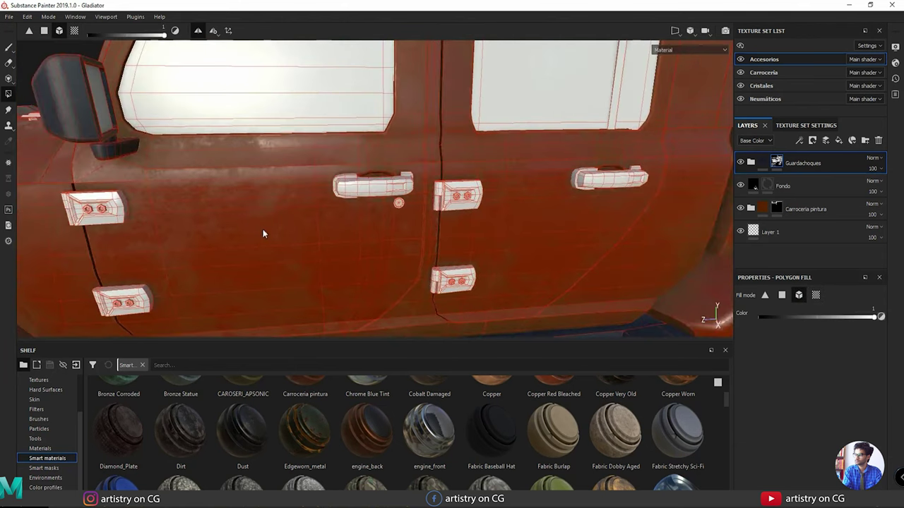
pyautogui.keyDown('alt'); pyautogui.moveTo(264, 233); pyautogui.dragTo(427, 211, button='right'); pyautogui.keyUp('alt')
pyautogui.click(404, 175)
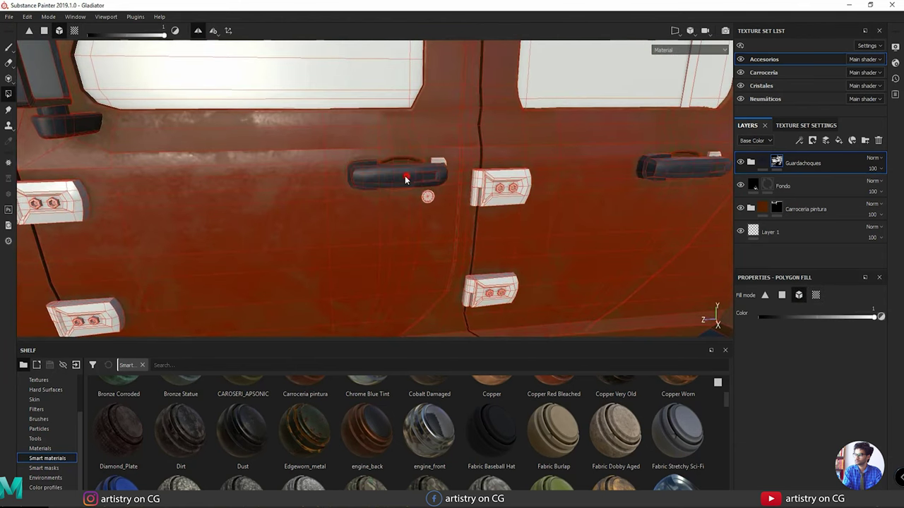
pyautogui.click(438, 163)
# Move the Fondo layer above the Guardachoques group so the grille slots stay black.
pyautogui.keyDown('alt'); pyautogui.moveTo(413, 203); pyautogui.dragTo(434, 205); pyautogui.keyUp('alt')
pyautogui.scroll(-10, 451, 213)
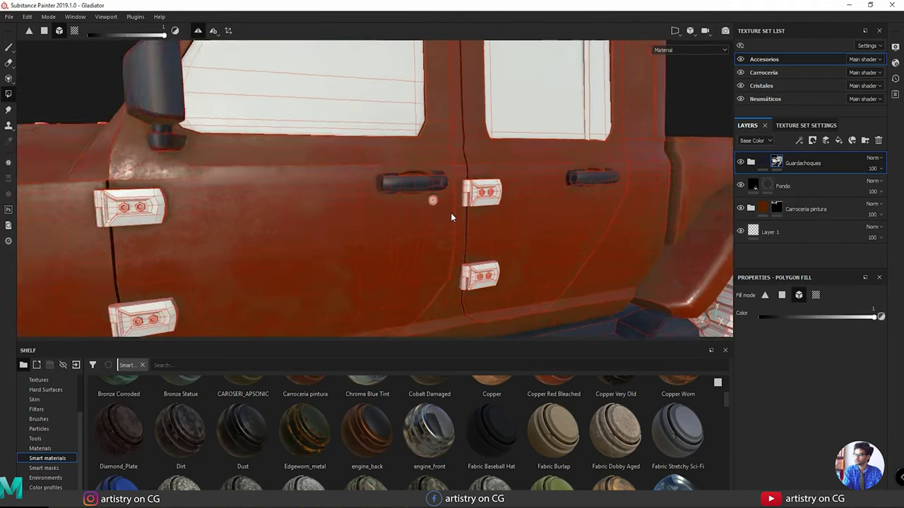
pyautogui.moveTo(446, 218)
pyautogui.keyDown('alt'); pyautogui.mouseDown()
pyautogui.moveTo(396, 230)
pyautogui.moveTo(341, 219)
pyautogui.mouseUp(); pyautogui.keyUp('alt')
pyautogui.press('1')
pyautogui.scroll(4, 374, 230)
pyautogui.scroll(3, 374, 230)
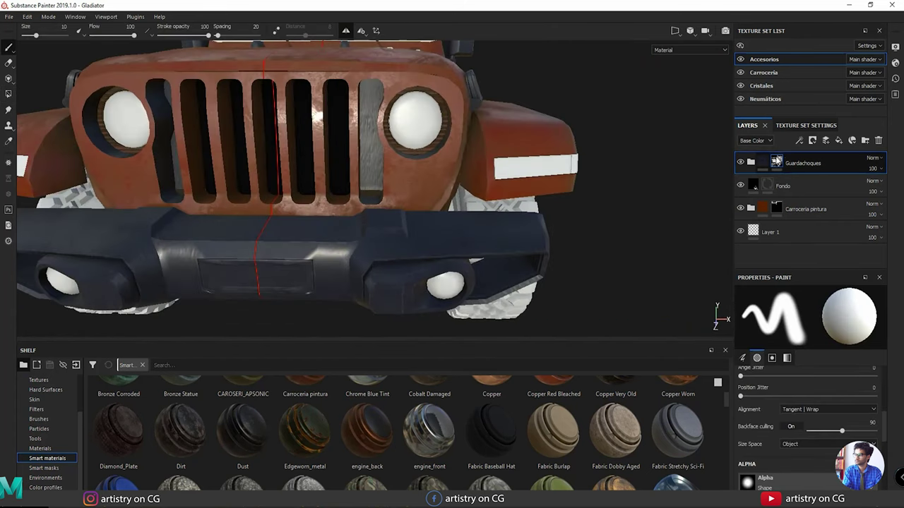
pyautogui.moveTo(782, 185); pyautogui.dragTo(812, 154)
# Examine the truck's front and then its side step up close.
pyautogui.scroll(-3, 459, 153)
pyautogui.scroll(-6, 461, 154)
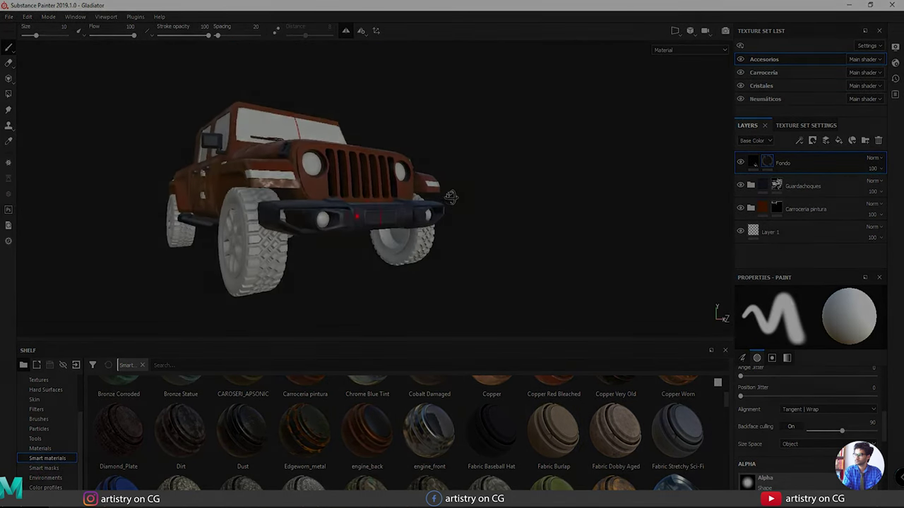
pyautogui.keyDown('alt'); pyautogui.moveTo(491, 208); pyautogui.dragTo(402, 203); pyautogui.keyUp('alt')
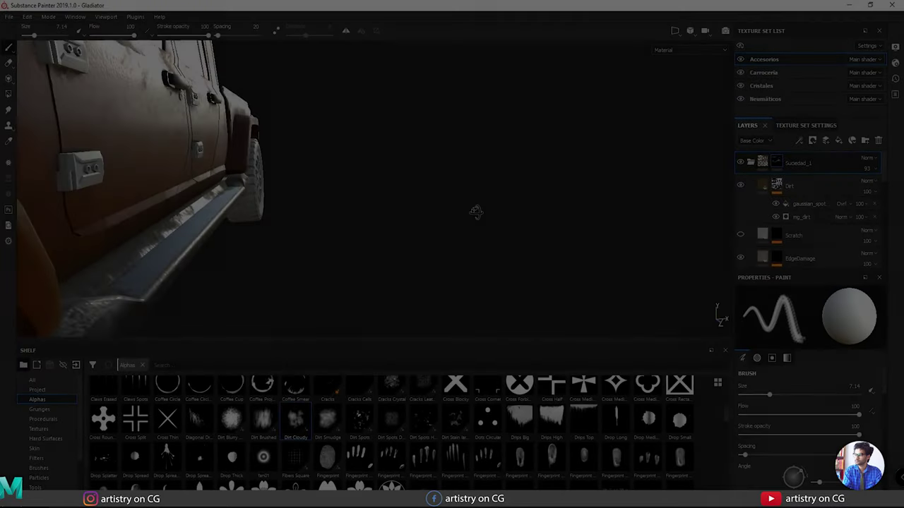
pyautogui.scroll(-2, 405, 233)
pyautogui.scroll(-3, 405, 233)
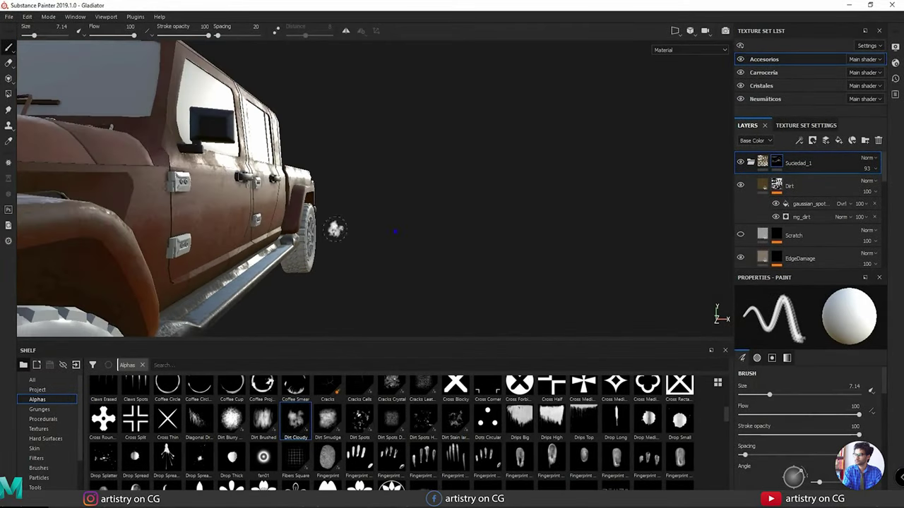
pyautogui.keyDown('alt'); pyautogui.moveTo(339, 228); pyautogui.dragTo(196, 260); pyautogui.keyUp('alt')
pyautogui.keyDown('alt'); pyautogui.moveTo(195, 260); pyautogui.dragTo(321, 202, button='middle'); pyautogui.keyUp('alt')
pyautogui.keyDown('alt'); pyautogui.moveTo(374, 237); pyautogui.dragTo(284, 268); pyautogui.keyUp('alt')
pyautogui.keyDown('alt'); pyautogui.moveTo(284, 268); pyautogui.dragTo(490, 264, button='right'); pyautogui.keyUp('alt')
pyautogui.moveTo(447, 271)
pyautogui.keyDown('alt'); pyautogui.mouseDown()
pyautogui.moveTo(417, 271)
pyautogui.moveTo(448, 264)
pyautogui.mouseUp(); pyautogui.keyUp('alt')
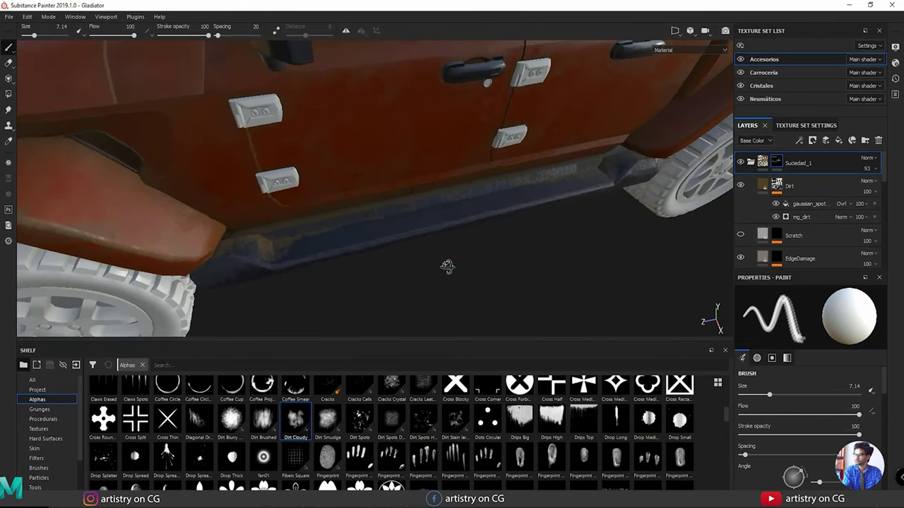
# Browse the shelf materials and add Bumpy Squares to the model as a fill layer above the Suciedad_1 group.
pyautogui.scroll(-1, 75, 439)
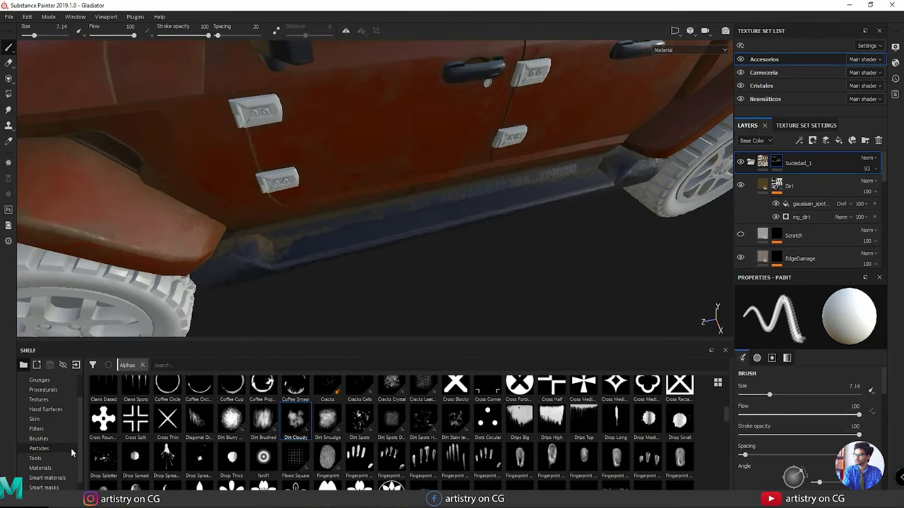
pyautogui.click(41, 468)
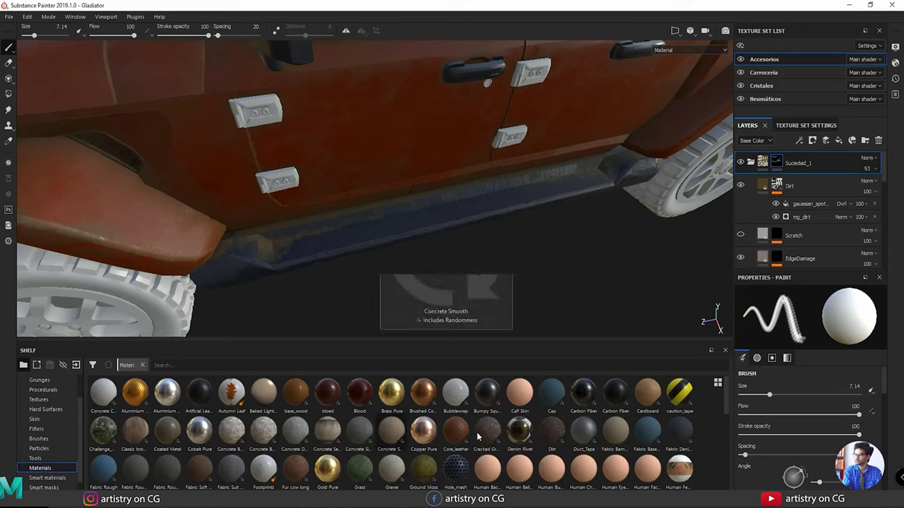
pyautogui.scroll(-3, 382, 437)
pyautogui.scroll(-3, 234, 462)
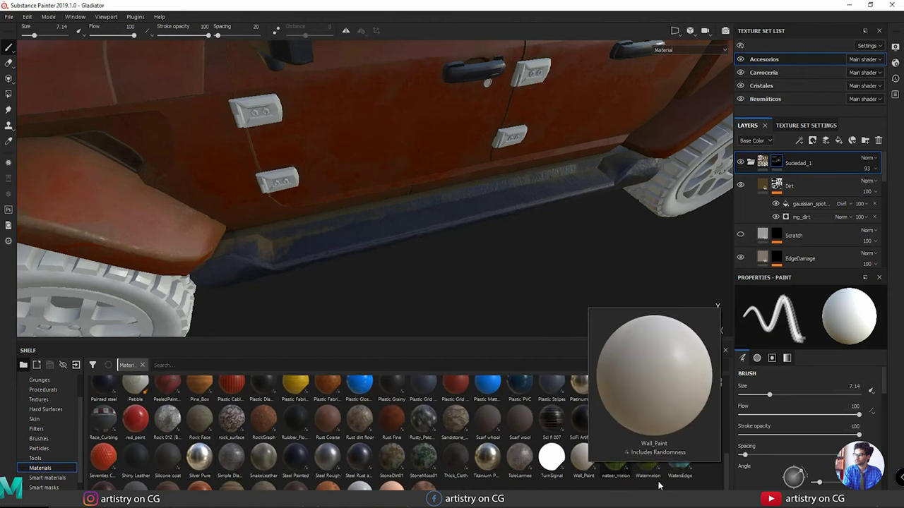
pyautogui.scroll(-1, 497, 488)
pyautogui.scroll(3, 514, 480)
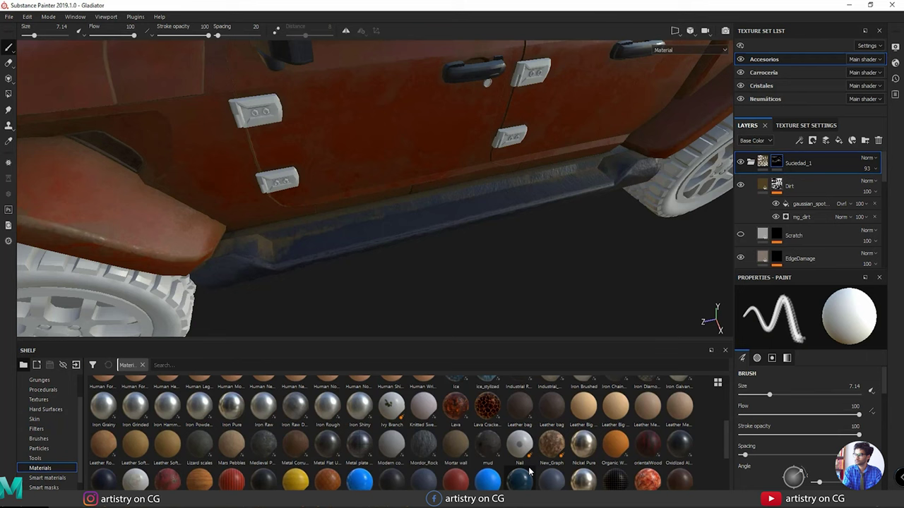
pyautogui.scroll(3, 529, 472)
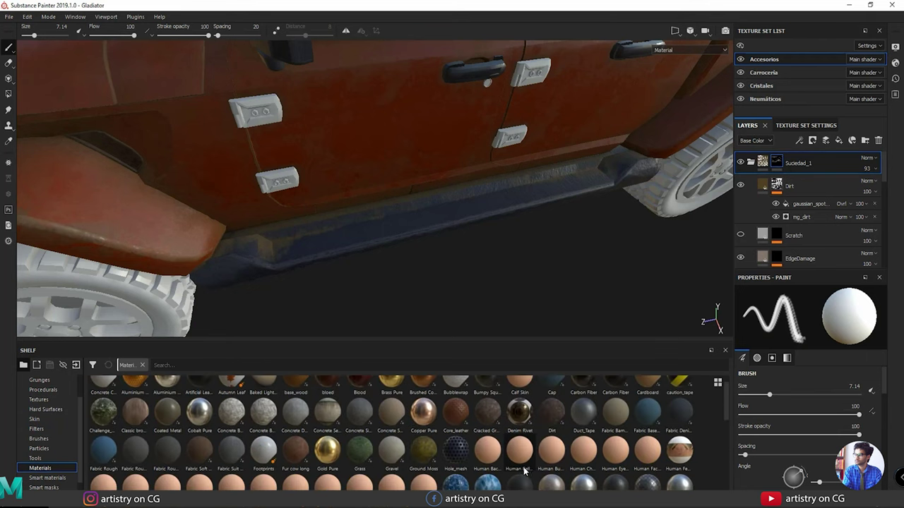
pyautogui.scroll(1, 524, 472)
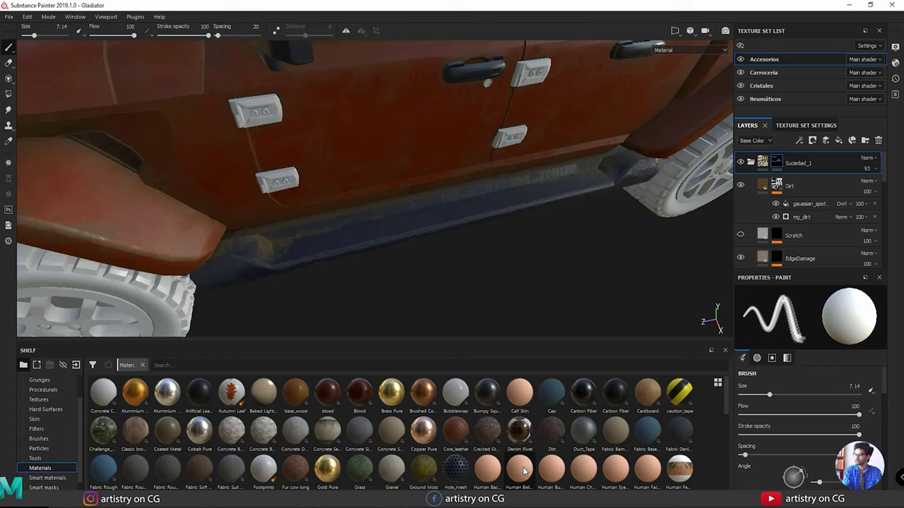
pyautogui.moveTo(494, 399)
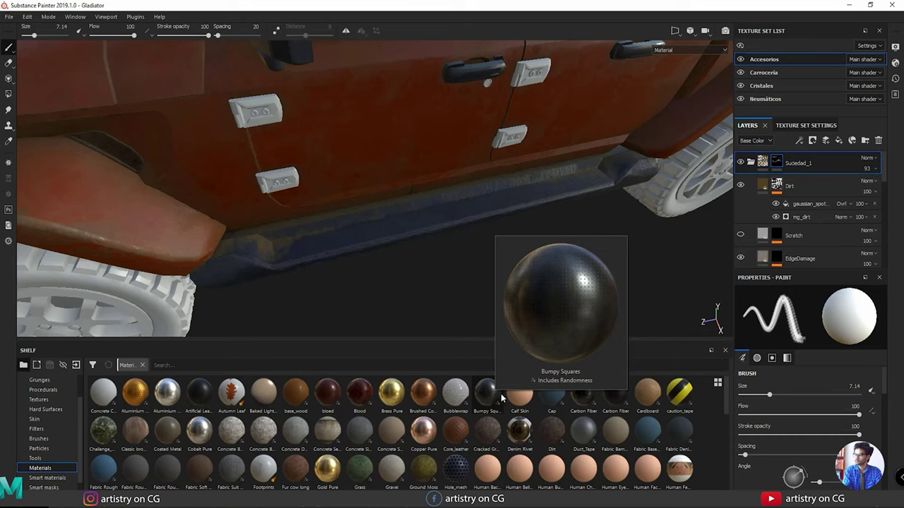
pyautogui.moveTo(494, 392); pyautogui.dragTo(424, 152)
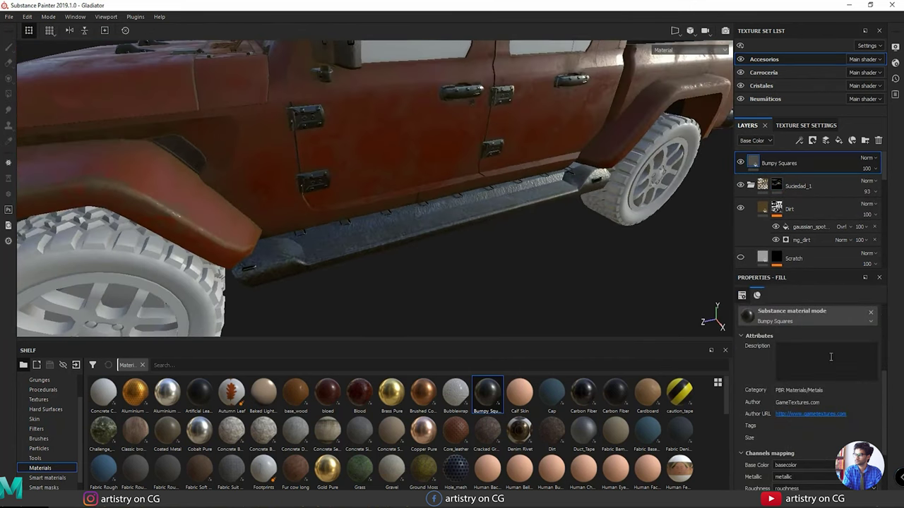
# Set the UV scale of the Bumpy Squares fill to 10.
pyautogui.scroll(5, 812, 415)
pyautogui.keyDown('alt'); pyautogui.moveTo(339, 225); pyautogui.dragTo(429, 258); pyautogui.keyUp('alt')
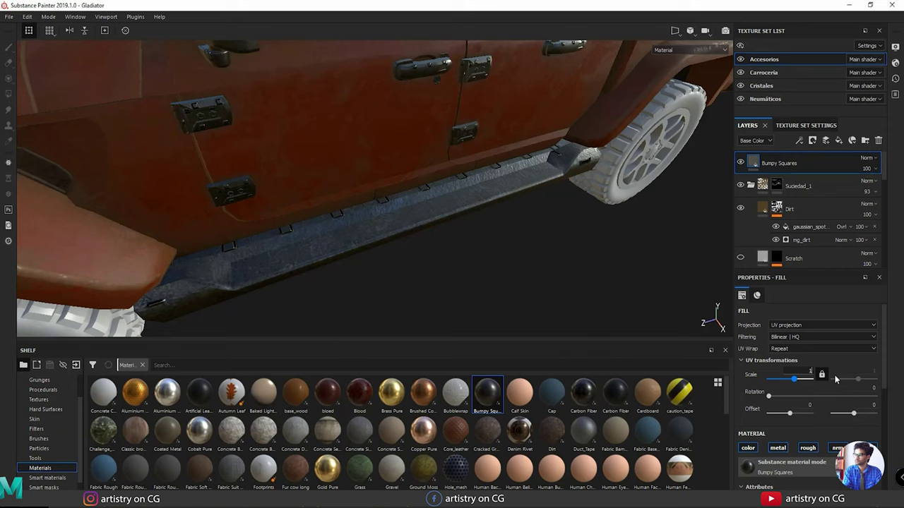
pyautogui.press('Return')
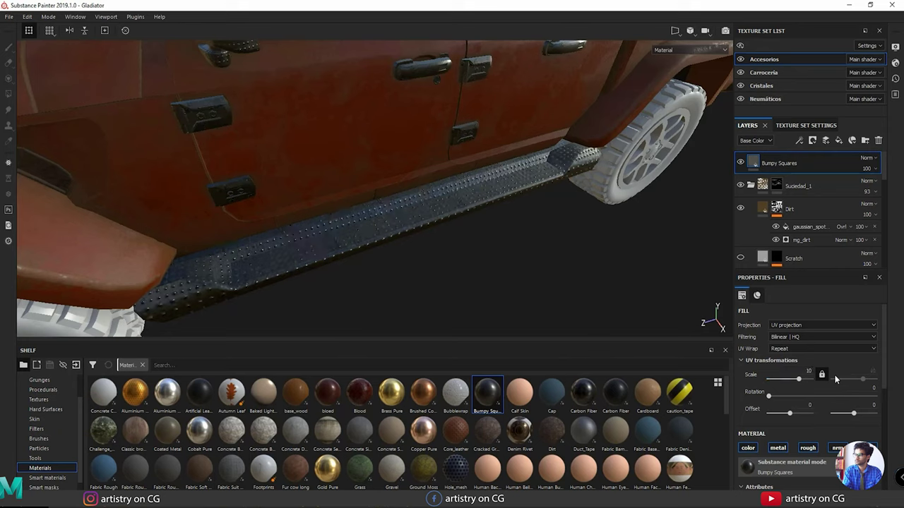
# Try a UV scale of 20 on the Bumpy Squares fill and inspect the side step.
pyautogui.keyDown('alt'); pyautogui.moveTo(452, 294); pyautogui.dragTo(448, 264); pyautogui.keyUp('alt')
pyautogui.keyDown('alt'); pyautogui.moveTo(447, 264); pyautogui.dragTo(550, 308, button='right'); pyautogui.keyUp('alt')
pyautogui.keyDown('alt'); pyautogui.moveTo(450, 235); pyautogui.dragTo(381, 241); pyautogui.keyUp('alt')
pyautogui.write('20')
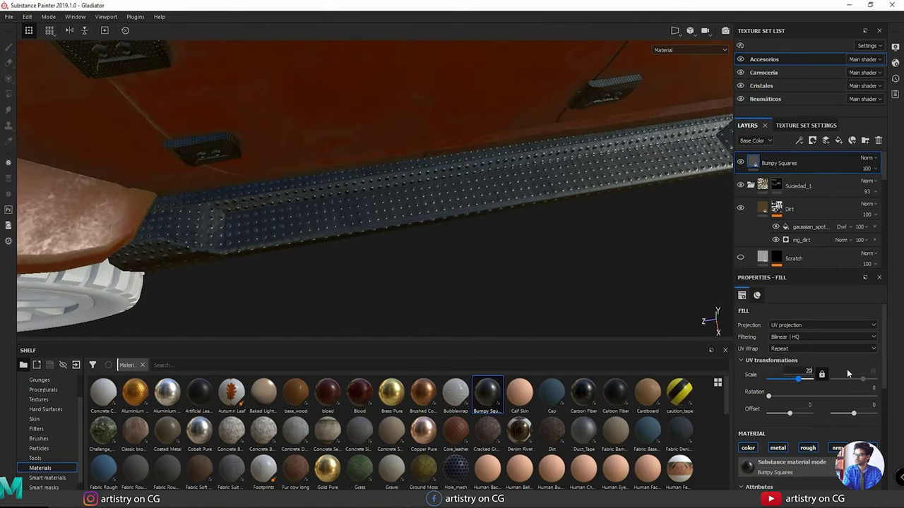
pyautogui.press('Return')
pyautogui.keyDown('alt'); pyautogui.moveTo(601, 265); pyautogui.dragTo(633, 267); pyautogui.keyUp('alt')
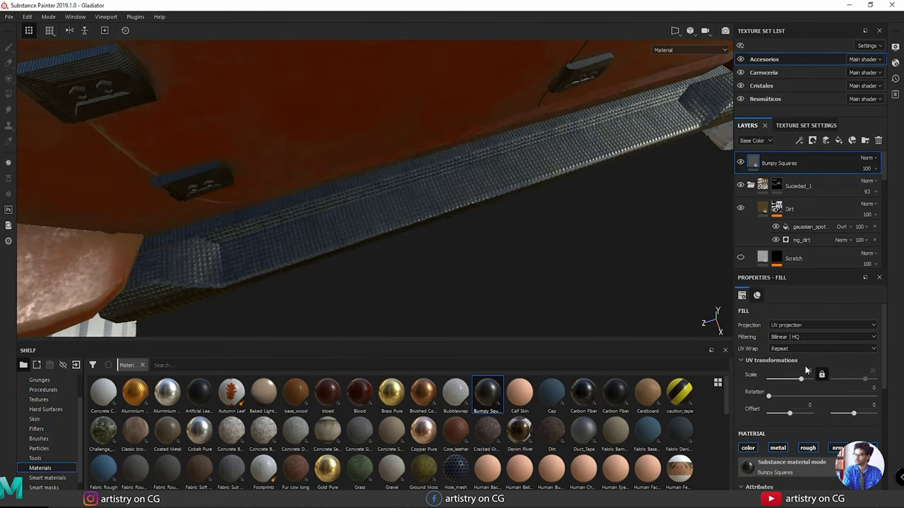
# Return the UV scale of the Bumpy Squares fill to 10.
pyautogui.click(807, 369)
pyautogui.press('Return')
pyautogui.moveTo(530, 201)
pyautogui.keyDown('alt'); pyautogui.mouseDown()
pyautogui.moveTo(478, 179)
pyautogui.moveTo(581, 183)
pyautogui.moveTo(536, 208)
pyautogui.mouseUp(); pyautogui.keyUp('alt')
pyautogui.click(810, 371)
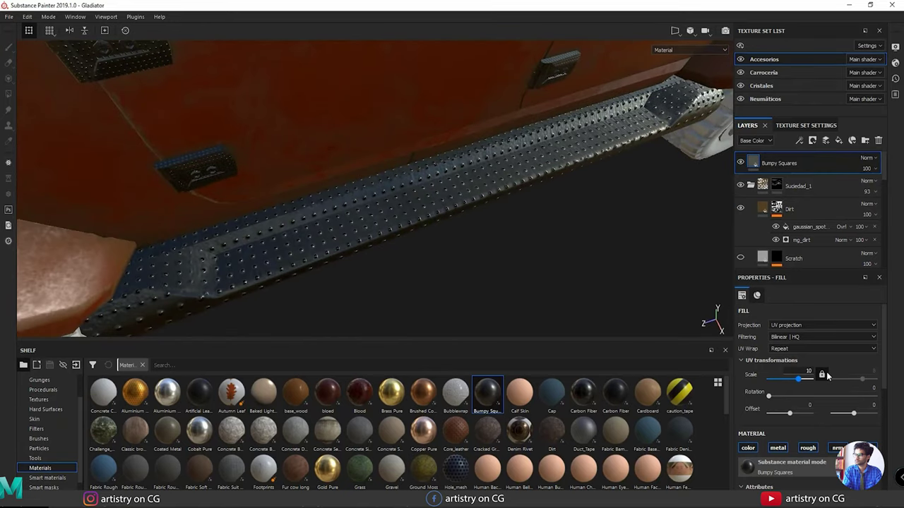
pyautogui.press('Return')
# Set the UV rotation of the Bumpy Squares fill to about 43.39 so the bumps run diagonally on the side step.
pyautogui.moveTo(798, 398); pyautogui.dragTo(766, 398)
pyautogui.keyDown('alt'); pyautogui.moveTo(584, 308); pyautogui.dragTo(500, 281); pyautogui.keyUp('alt')
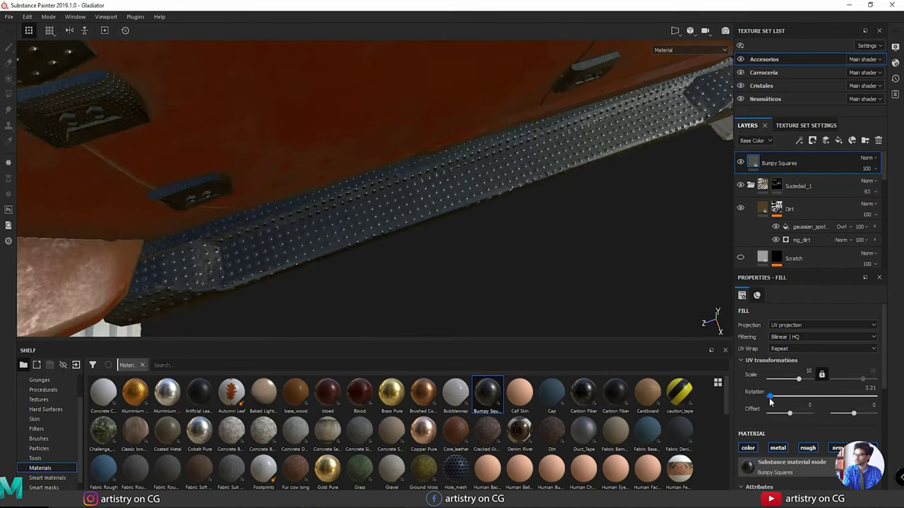
pyautogui.moveTo(769, 397); pyautogui.dragTo(782, 400)
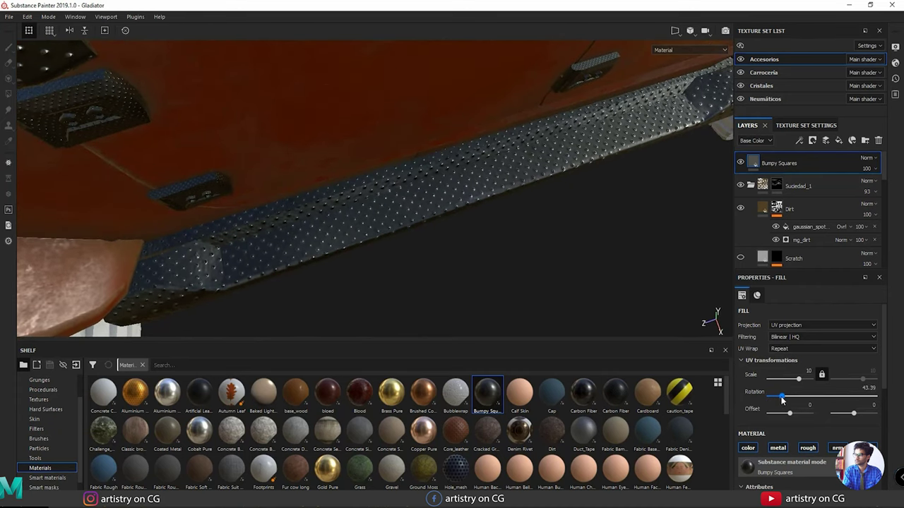
pyautogui.keyDown('alt'); pyautogui.moveTo(488, 268); pyautogui.dragTo(529, 254); pyautogui.keyUp('alt')
# Rename the Bumpy Squares layer Estribo_goma and give it a black mask.
pyautogui.doubleClick(792, 164)
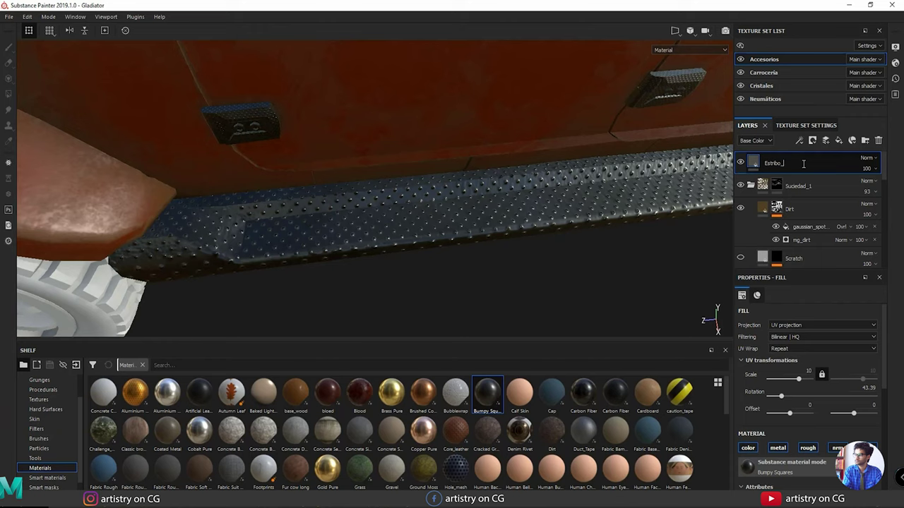
pyautogui.rightClick(757, 163)
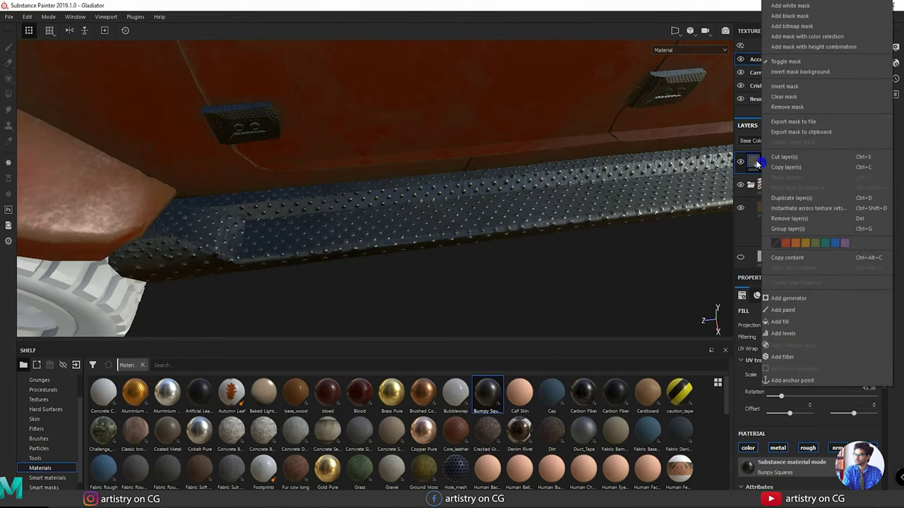
pyautogui.click(788, 17)
# Browse the shelf's alphas and choose Shape Brick as the brush alpha for painting the mask.
pyautogui.scroll(2, 51, 418)
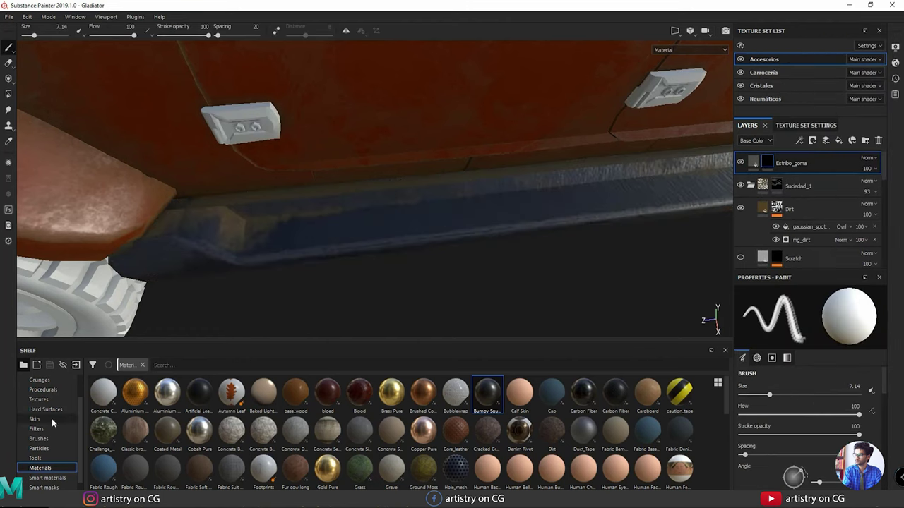
pyautogui.click(38, 399)
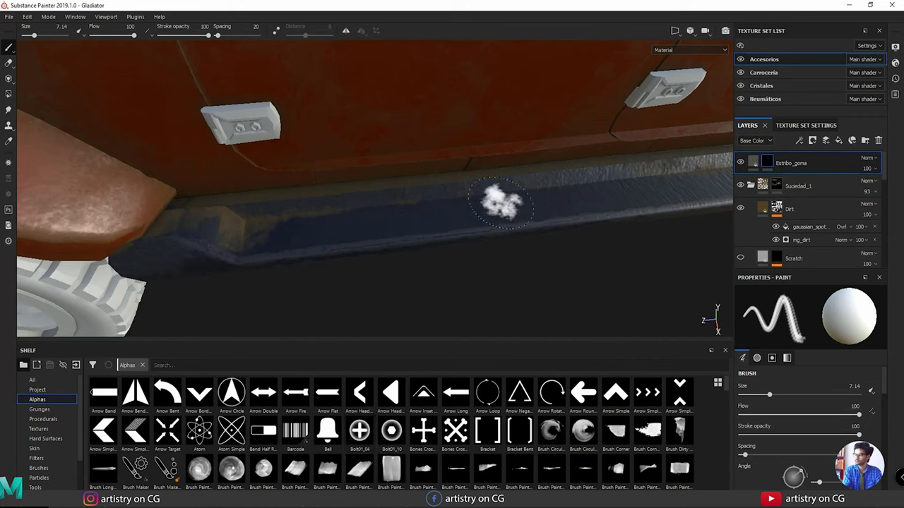
pyautogui.scroll(-4, 361, 448)
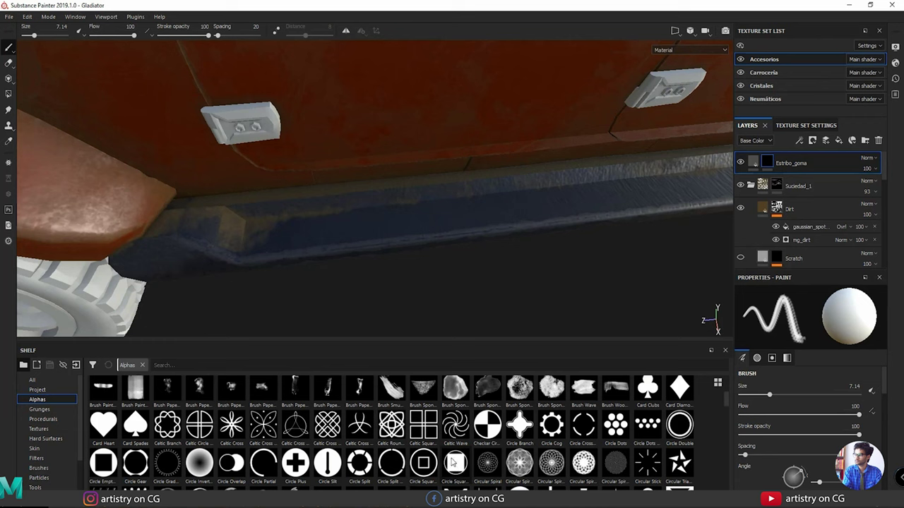
pyautogui.scroll(-8, 453, 462)
pyautogui.scroll(-8, 268, 445)
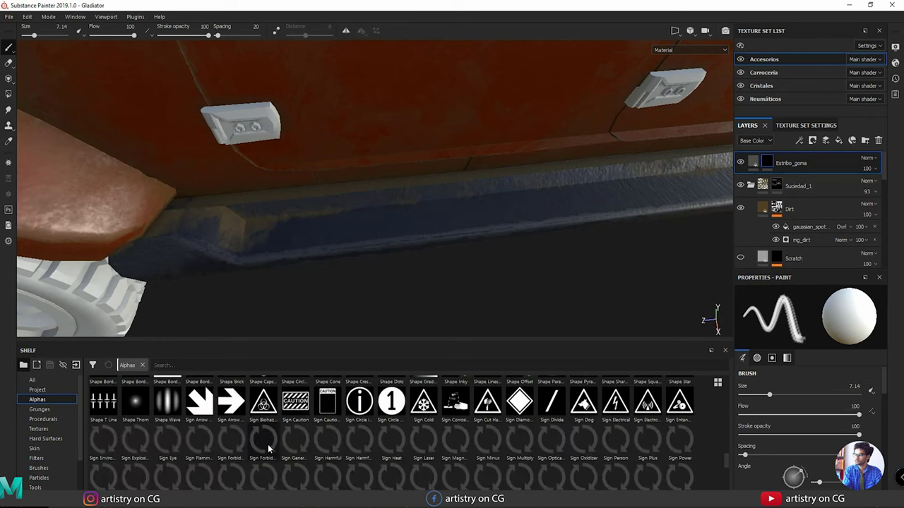
pyautogui.scroll(-4, 329, 456)
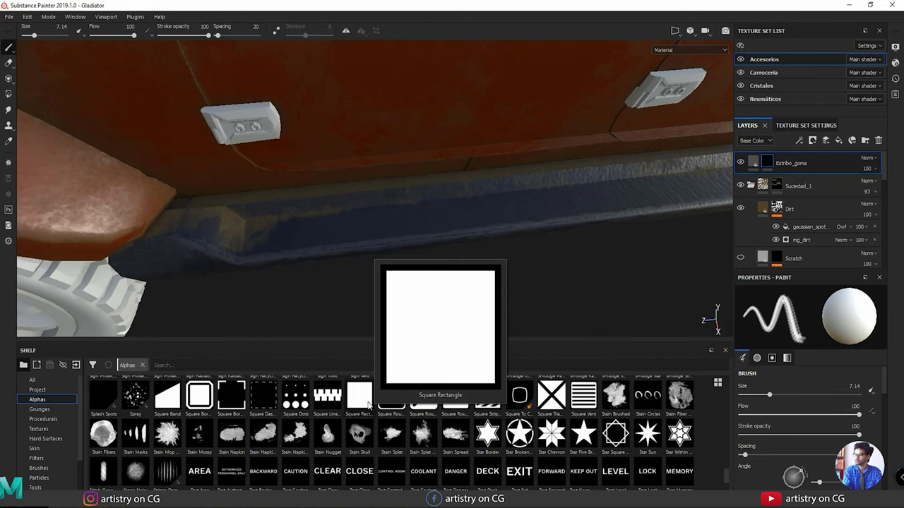
pyautogui.scroll(-3, 361, 404)
pyautogui.scroll(6, 242, 400)
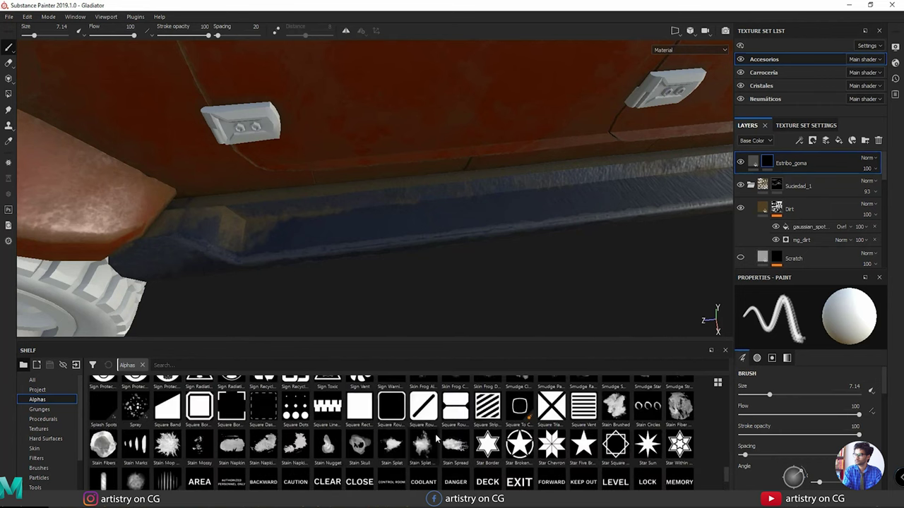
pyautogui.scroll(6, 242, 400)
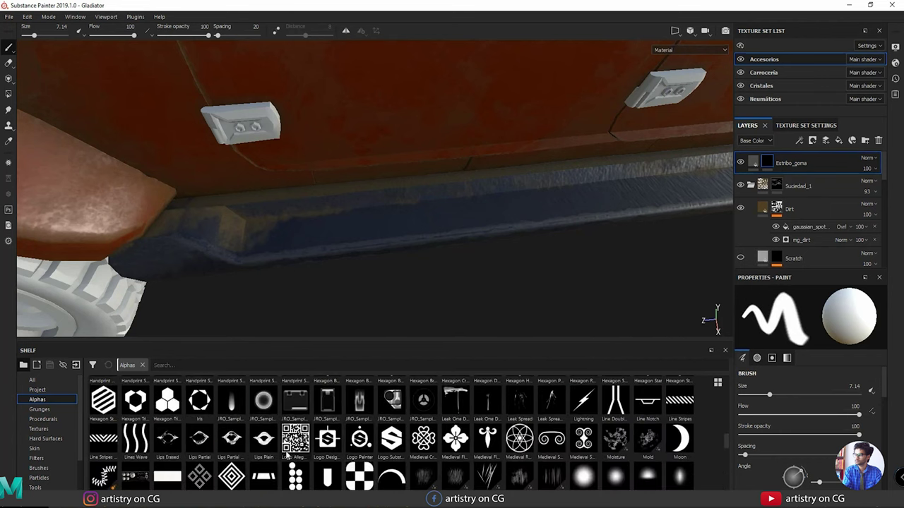
pyautogui.scroll(-5, 250, 438)
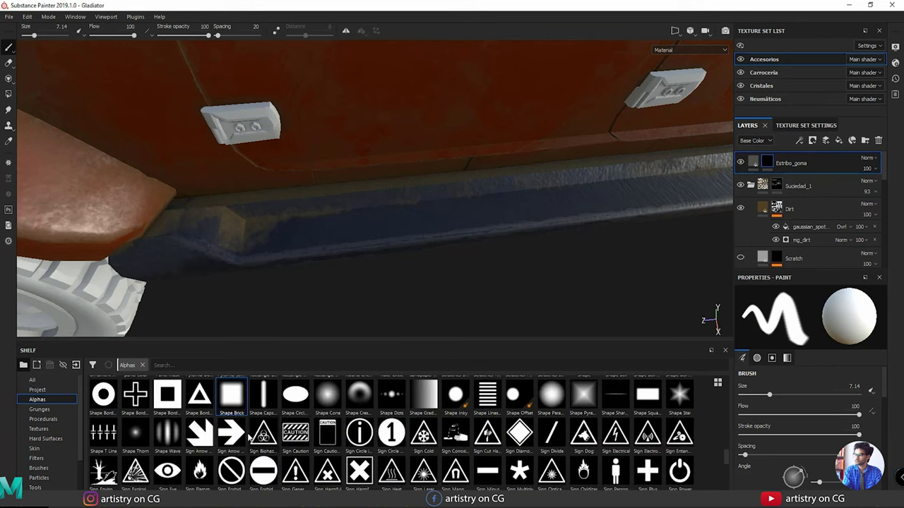
pyautogui.click(231, 400)
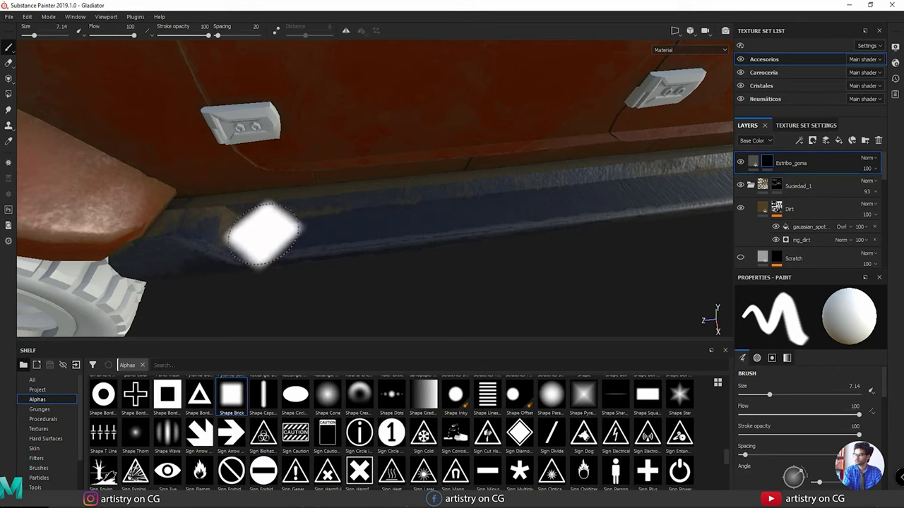
# Turn on symmetry so mask painting is mirrored across both sides of the truck.
pyautogui.moveTo(322, 238)
pyautogui.keyDown('alt'); pyautogui.mouseDown()
pyautogui.moveTo(329, 267)
pyautogui.moveTo(260, 204)
pyautogui.mouseUp(); pyautogui.keyUp('alt')
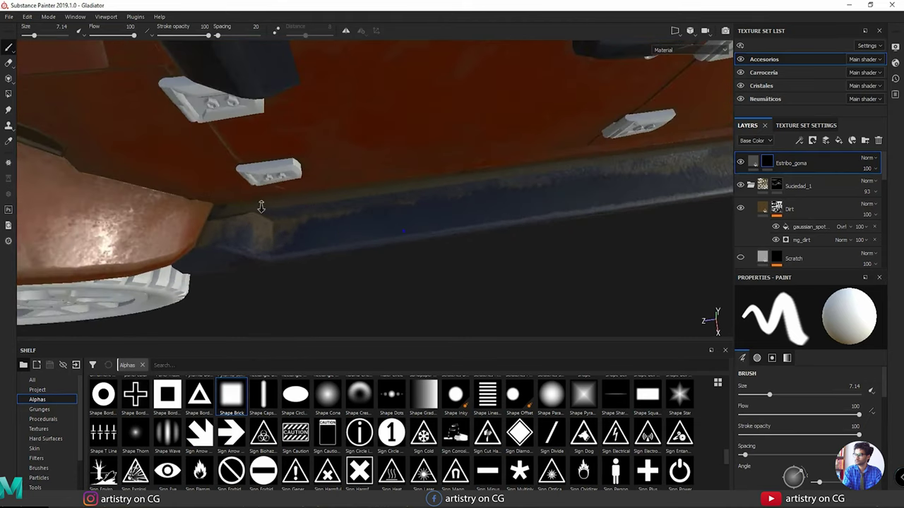
pyautogui.keyDown('alt'); pyautogui.moveTo(427, 244); pyautogui.dragTo(381, 220); pyautogui.keyUp('alt')
pyautogui.keyDown('alt'); pyautogui.moveTo(509, 285); pyautogui.dragTo(178, 197, button='right'); pyautogui.keyUp('alt')
pyautogui.keyDown('alt'); pyautogui.moveTo(179, 196); pyautogui.dragTo(297, 74); pyautogui.keyUp('alt')
pyautogui.click(347, 32)
pyautogui.keyDown('alt'); pyautogui.moveTo(360, 233); pyautogui.dragTo(390, 250); pyautogui.keyUp('alt')
pyautogui.keyDown('alt'); pyautogui.moveTo(390, 249); pyautogui.dragTo(450, 301, button='middle'); pyautogui.keyUp('alt')
pyautogui.scroll(3, 450, 301)
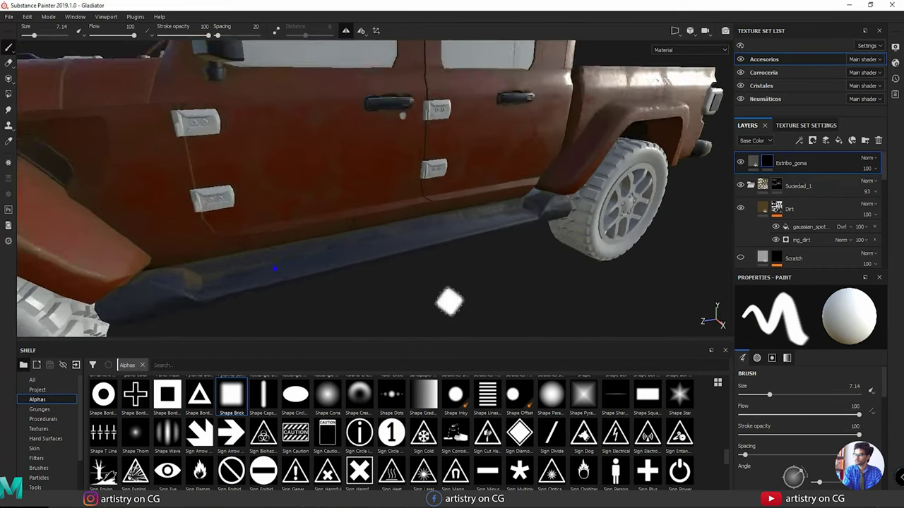
# Reduce the brush size to about 3.79 and rotate its square tip in line with the side step.
pyautogui.moveTo(450, 301)
pyautogui.keyDown('alt'); pyautogui.mouseDown()
pyautogui.moveTo(375, 301)
pyautogui.moveTo(524, 270)
pyautogui.moveTo(454, 282)
pyautogui.moveTo(408, 242)
pyautogui.moveTo(398, 216)
pyautogui.moveTo(352, 227)
pyautogui.mouseUp(); pyautogui.keyUp('alt')
pyautogui.keyDown('shift'); pyautogui.moveTo(401, 192); pyautogui.dragTo(367, 179, button='right'); pyautogui.keyUp('shift')
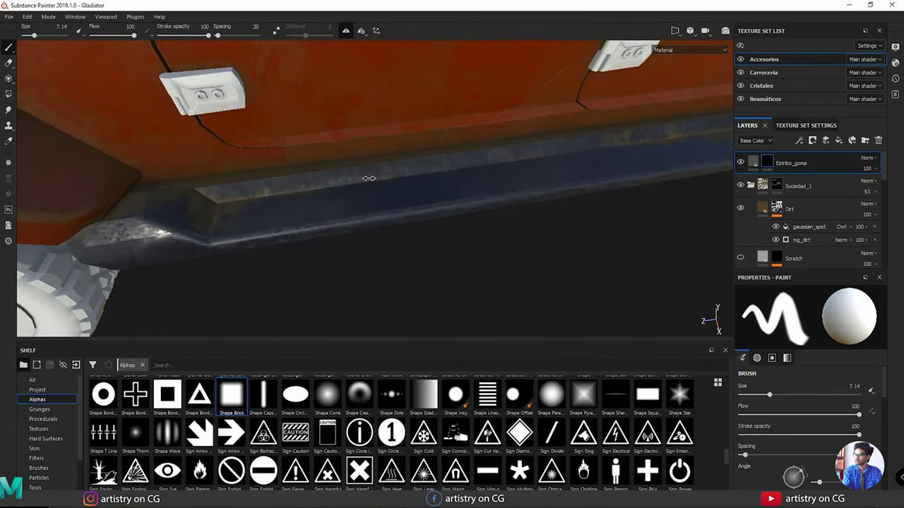
pyautogui.keyDown('alt'); pyautogui.moveTo(369, 178); pyautogui.dragTo(369, 198); pyautogui.keyUp('alt')
pyautogui.press('ctrl')
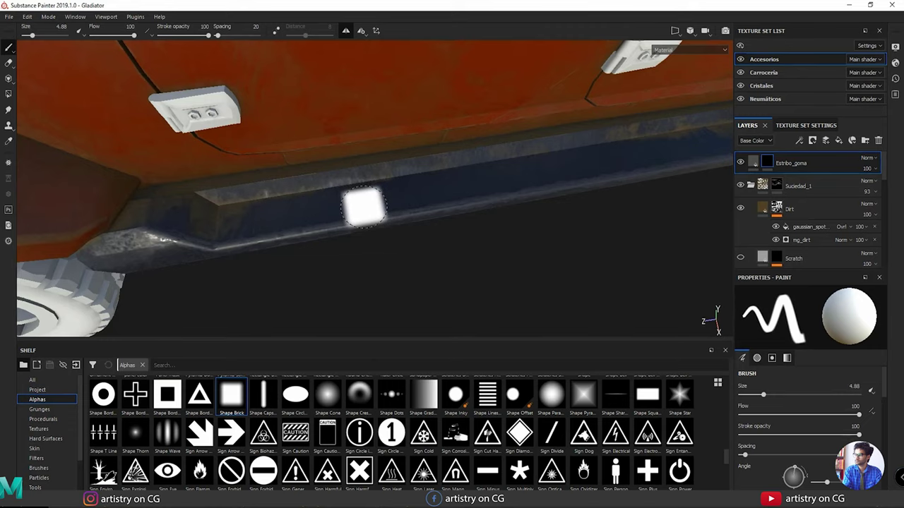
pyautogui.moveTo(346, 212)
pyautogui.keyDown('alt'); pyautogui.mouseDown()
pyautogui.moveTo(315, 232)
pyautogui.moveTo(317, 250)
pyautogui.moveTo(292, 256)
pyautogui.moveTo(299, 238)
pyautogui.moveTo(303, 250)
pyautogui.moveTo(292, 238)
pyautogui.mouseUp(); pyautogui.keyUp('alt')
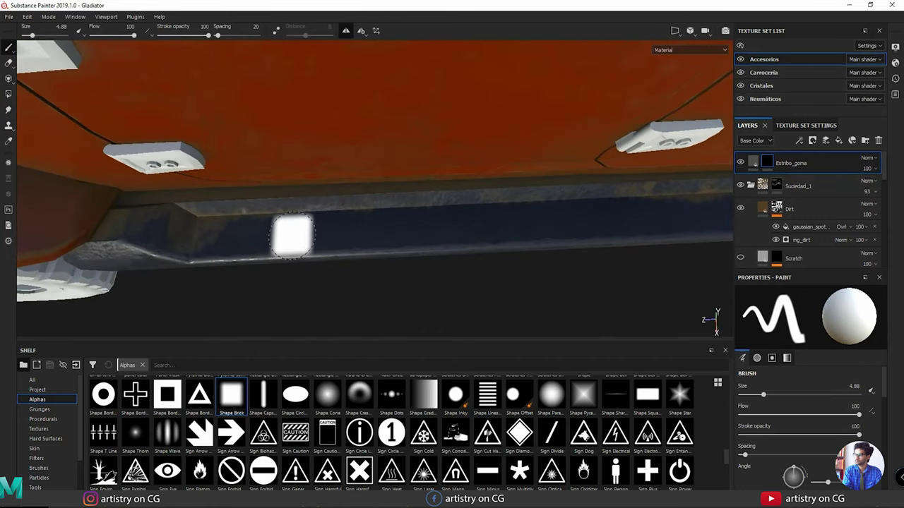
pyautogui.moveTo(292, 238)
pyautogui.keyDown('ctrl'); pyautogui.mouseDown(button='right')
pyautogui.moveTo(201, 236)
pyautogui.moveTo(240, 235)
pyautogui.mouseUp(button='right'); pyautogui.keyUp('ctrl')
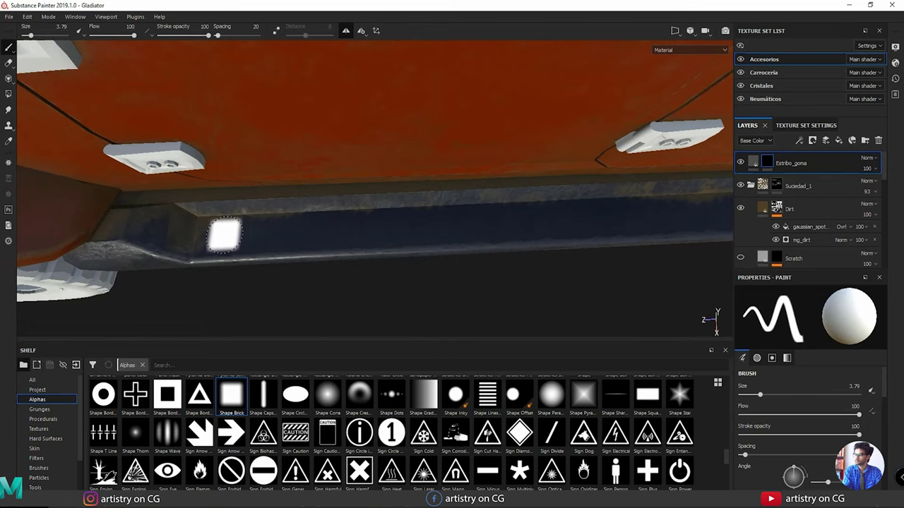
# Paint a straight strip on the Estribo_goma mask along the flat top of the side step from end to end.
pyautogui.moveTo(641, 222)
pyautogui.keyDown('alt'); pyautogui.mouseDown(button='middle')
pyautogui.moveTo(524, 240)
pyautogui.moveTo(380, 229)
pyautogui.moveTo(392, 229)
pyautogui.mouseUp(button='middle'); pyautogui.keyUp('alt')
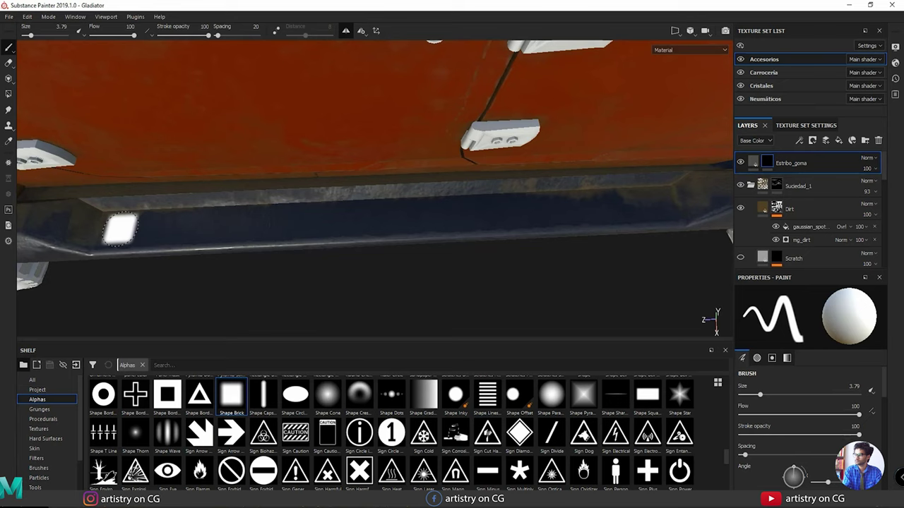
pyautogui.click(120, 228)
pyautogui.press('shift')
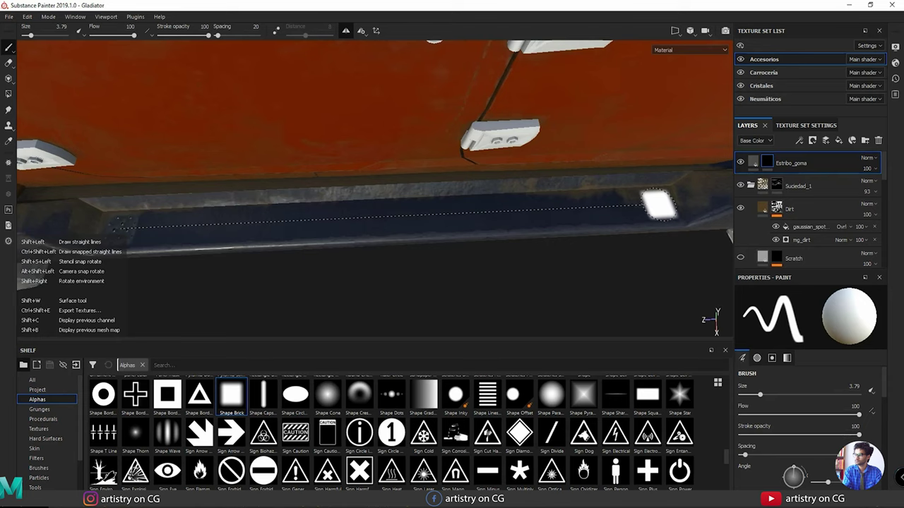
pyautogui.keyDown('shift'); pyautogui.click(658, 205); pyautogui.keyUp('shift')
# Turn off symmetry and paint a straight strip on the Estribo_goma mask across the rear bumper's central recess.
pyautogui.keyDown('alt'); pyautogui.moveTo(658, 204); pyautogui.dragTo(530, 297); pyautogui.keyUp('alt')
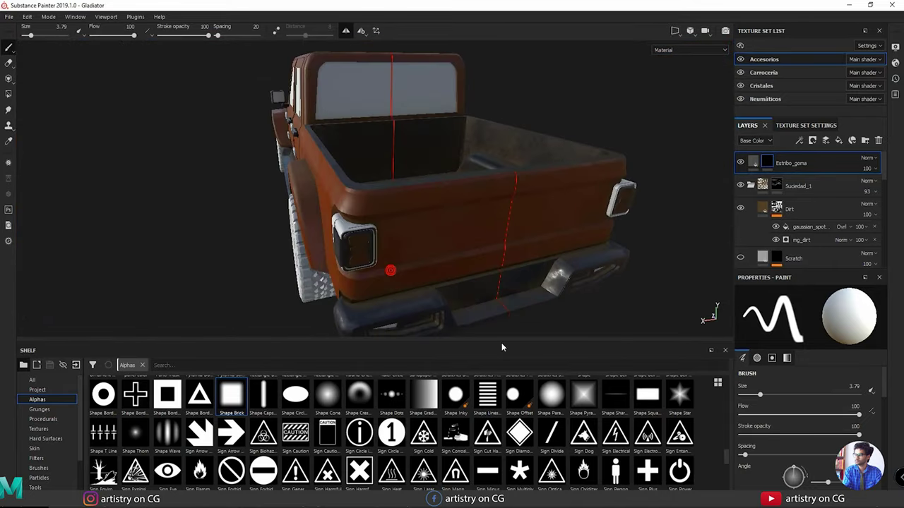
pyautogui.keyDown('alt'); pyautogui.moveTo(499, 332); pyautogui.dragTo(346, 289); pyautogui.keyUp('alt')
pyautogui.keyDown('alt'); pyautogui.moveTo(346, 289); pyautogui.dragTo(536, 279, button='right'); pyautogui.keyUp('alt')
pyautogui.moveTo(535, 279)
pyautogui.keyDown('alt'); pyautogui.mouseDown(button='middle')
pyautogui.moveTo(368, 233)
pyautogui.moveTo(329, 244)
pyautogui.mouseUp(button='middle'); pyautogui.keyUp('alt')
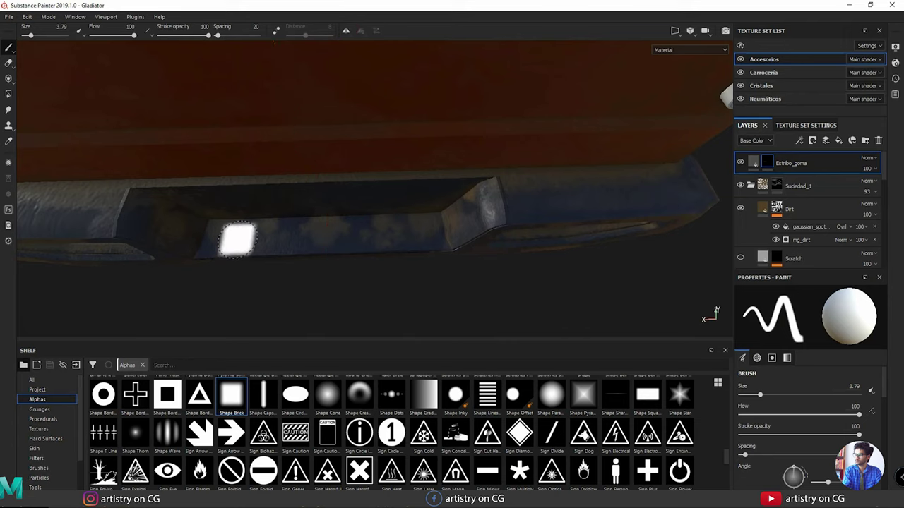
pyautogui.press('shift')
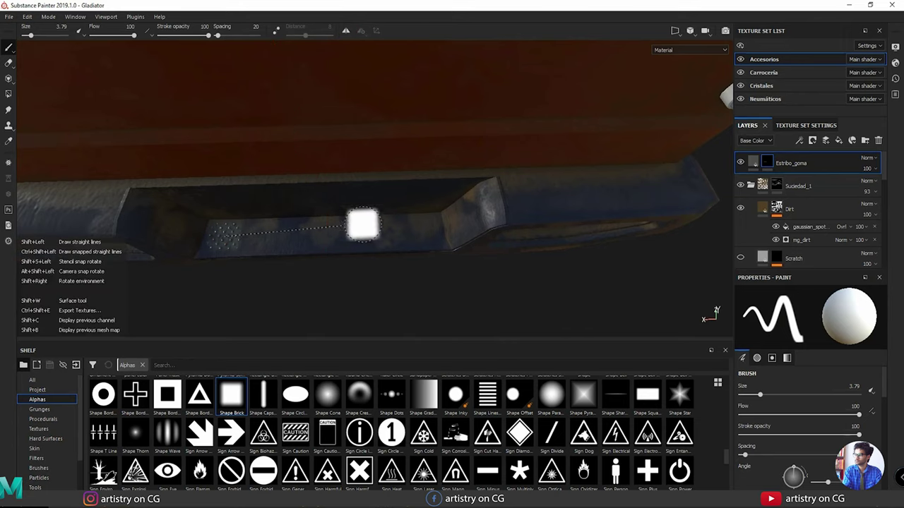
pyautogui.keyDown('shift'); pyautogui.click(425, 230); pyautogui.keyUp('shift')
# Examine the whole truck, then the dirt on its side step and the door hinges up close.
pyautogui.moveTo(458, 259)
pyautogui.keyDown('alt'); pyautogui.mouseDown()
pyautogui.moveTo(481, 191)
pyautogui.moveTo(515, 195)
pyautogui.moveTo(502, 228)
pyautogui.moveTo(453, 233)
pyautogui.moveTo(389, 329)
pyautogui.moveTo(403, 269)
pyautogui.moveTo(502, 233)
pyautogui.moveTo(353, 252)
pyautogui.moveTo(287, 278)
pyautogui.moveTo(169, 242)
pyautogui.mouseUp(); pyautogui.keyUp('alt')
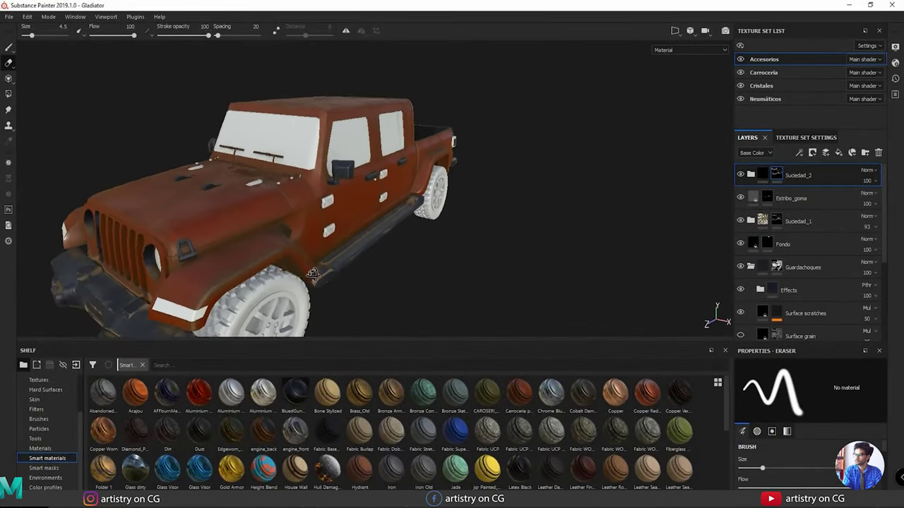
pyautogui.keyDown('alt'); pyautogui.moveTo(313, 275); pyautogui.dragTo(268, 289); pyautogui.keyUp('alt')
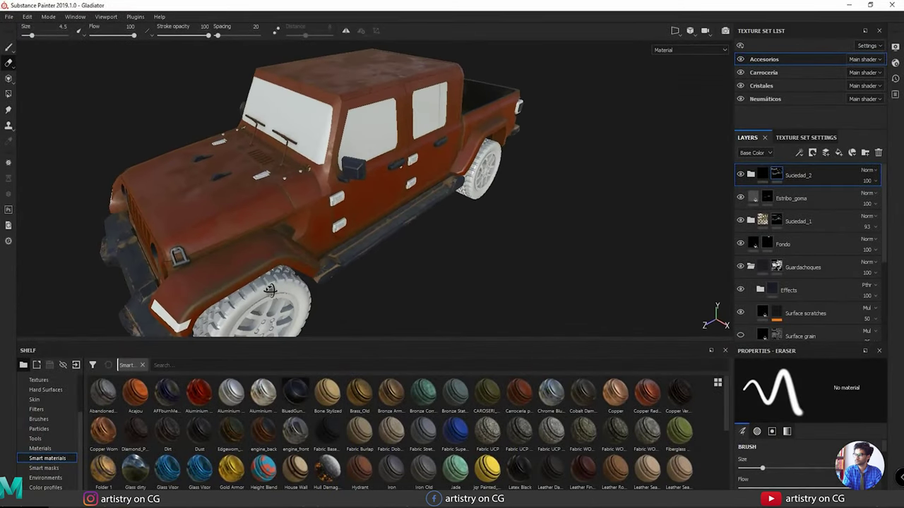
pyautogui.keyDown('alt'); pyautogui.moveTo(268, 289); pyautogui.dragTo(416, 275, button='right'); pyautogui.keyUp('alt')
pyautogui.keyDown('alt'); pyautogui.moveTo(416, 275); pyautogui.dragTo(289, 264); pyautogui.keyUp('alt')
pyautogui.keyDown('alt'); pyautogui.moveTo(424, 273); pyautogui.dragTo(509, 272, button='right'); pyautogui.keyUp('alt')
pyautogui.keyDown('alt'); pyautogui.moveTo(332, 237); pyautogui.dragTo(336, 215); pyautogui.keyUp('alt')
pyautogui.keyDown('alt'); pyautogui.moveTo(295, 213); pyautogui.dragTo(432, 233, button='right'); pyautogui.keyUp('alt')
pyautogui.keyDown('alt'); pyautogui.moveTo(418, 230); pyautogui.dragTo(365, 258, button='middle'); pyautogui.keyUp('alt')
pyautogui.keyDown('alt'); pyautogui.moveTo(263, 237); pyautogui.dragTo(488, 264, button='right'); pyautogui.keyUp('alt')
pyautogui.keyDown('alt'); pyautogui.moveTo(263, 237); pyautogui.dragTo(315, 217); pyautogui.keyUp('alt')
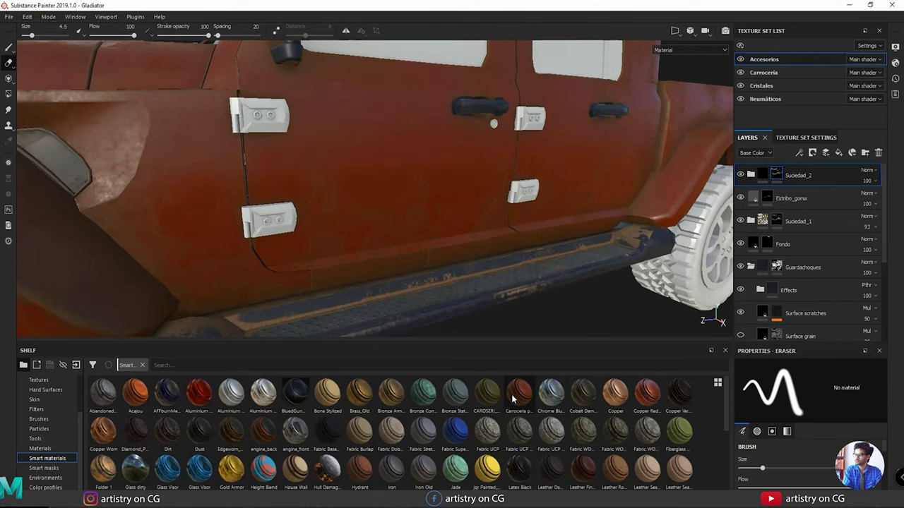
# Add the Carroceria pintura smart material above the Suciedad_2 group and give it a black mask.
pyautogui.moveTo(520, 358); pyautogui.dragTo(285, 222)
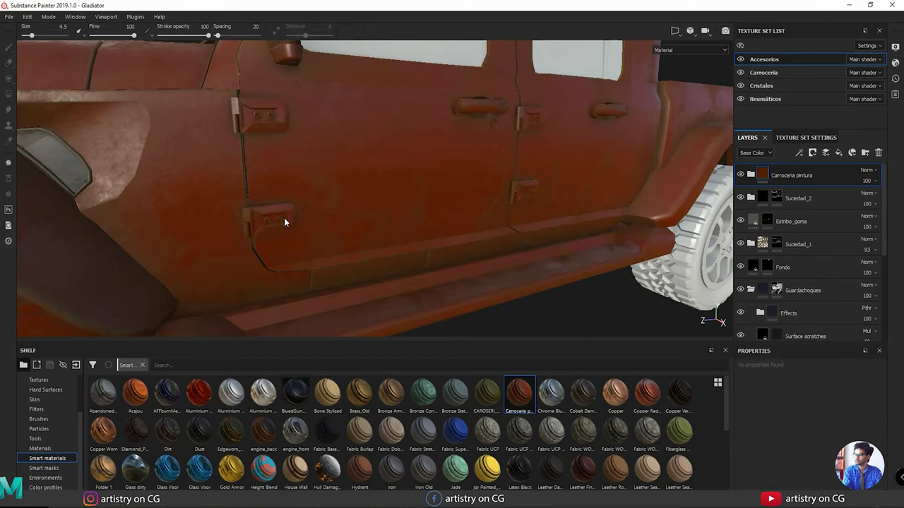
pyautogui.keyDown('alt'); pyautogui.moveTo(384, 223); pyautogui.dragTo(571, 194); pyautogui.keyUp('alt')
pyautogui.rightClick(773, 176)
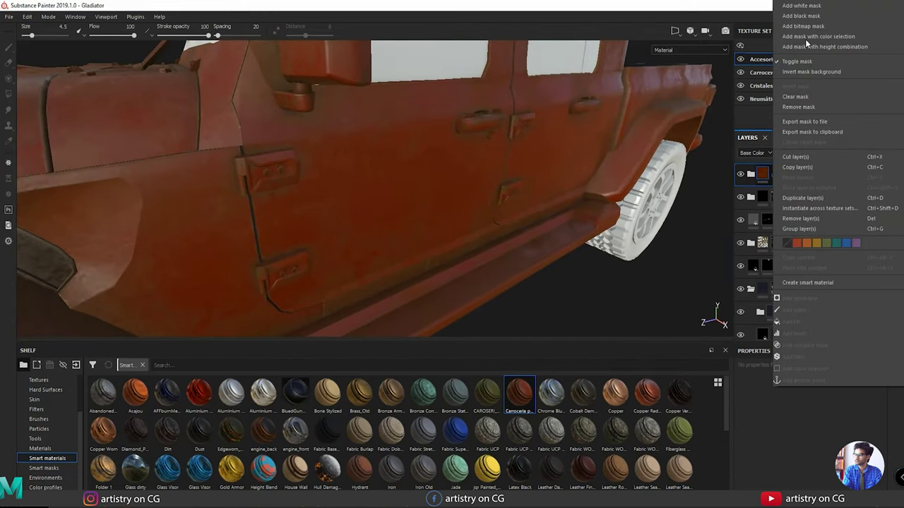
pyautogui.click(808, 16)
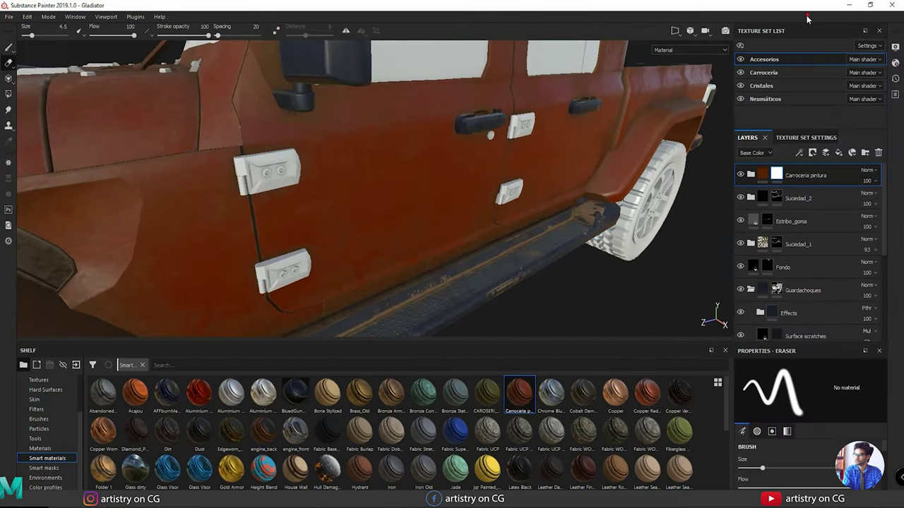
# Reveal the body paint on the door hinge plates by mesh-filling them in the Carroceria pintura mask with Polygon Fill.
pyautogui.click(7, 96)
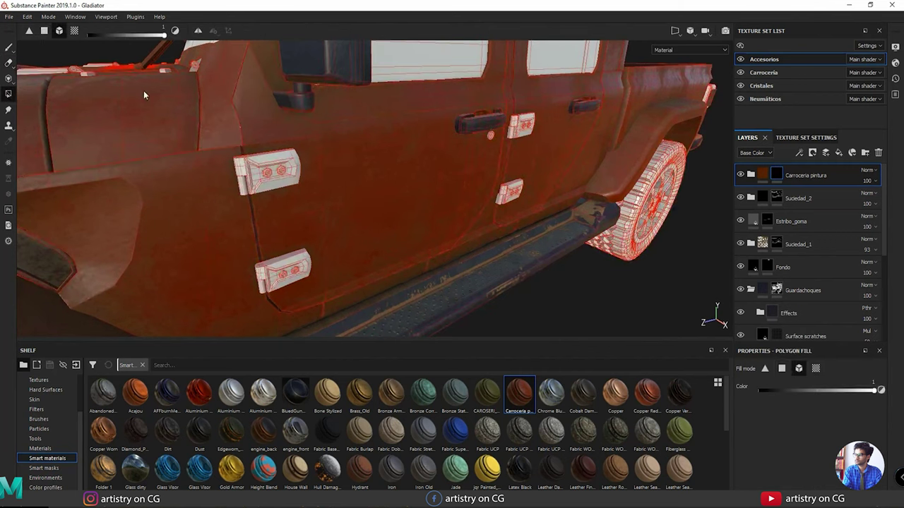
pyautogui.click(266, 170)
pyautogui.scroll(3, 266, 177)
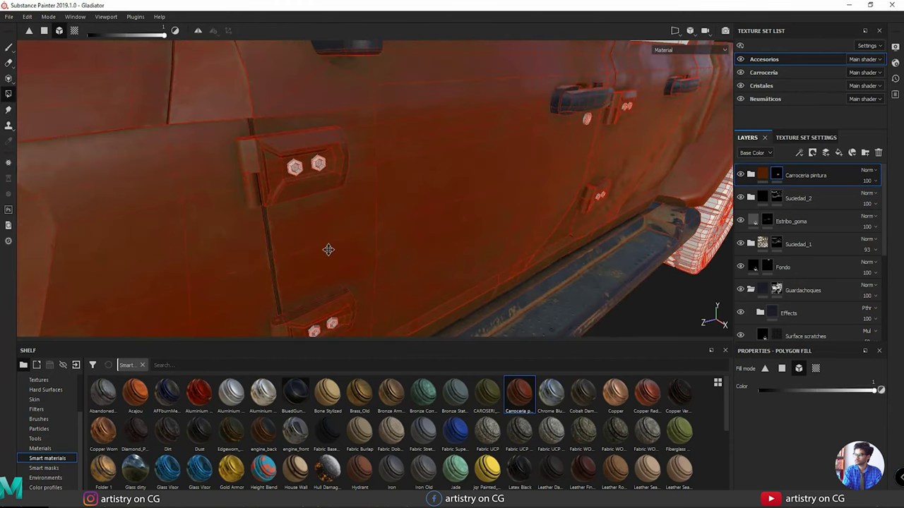
# Polygon-fill the remaining hinge bolts on the doors and hood in the Carroceria pintura mask, ending with the Paint tool active.
pyautogui.keyDown('alt'); pyautogui.moveTo(329, 250); pyautogui.dragTo(332, 268); pyautogui.keyUp('alt')
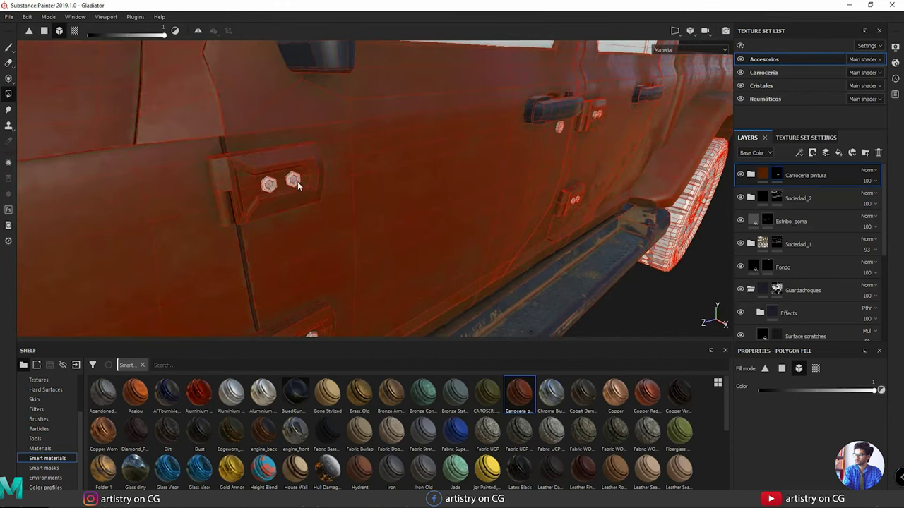
pyautogui.keyDown('alt'); pyautogui.moveTo(269, 189); pyautogui.dragTo(507, 268); pyautogui.keyUp('alt')
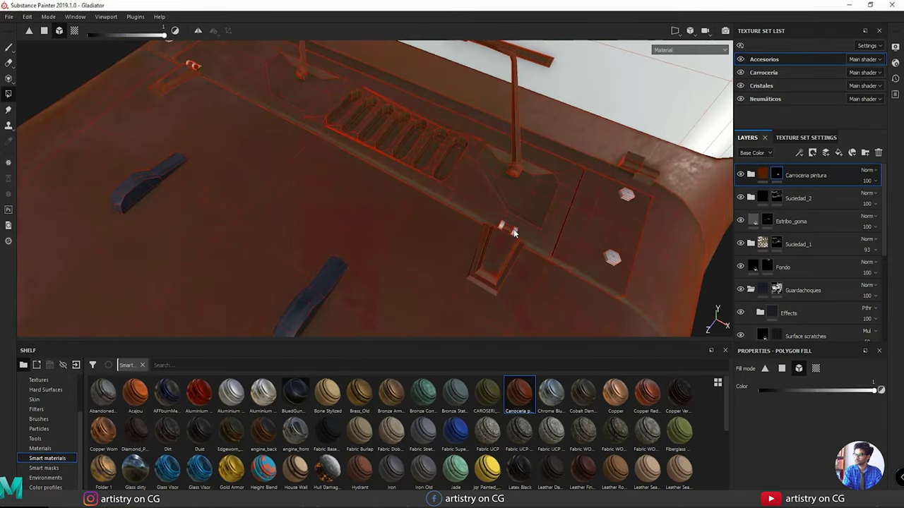
pyautogui.keyDown('alt'); pyautogui.moveTo(503, 227); pyautogui.dragTo(470, 195); pyautogui.keyUp('alt')
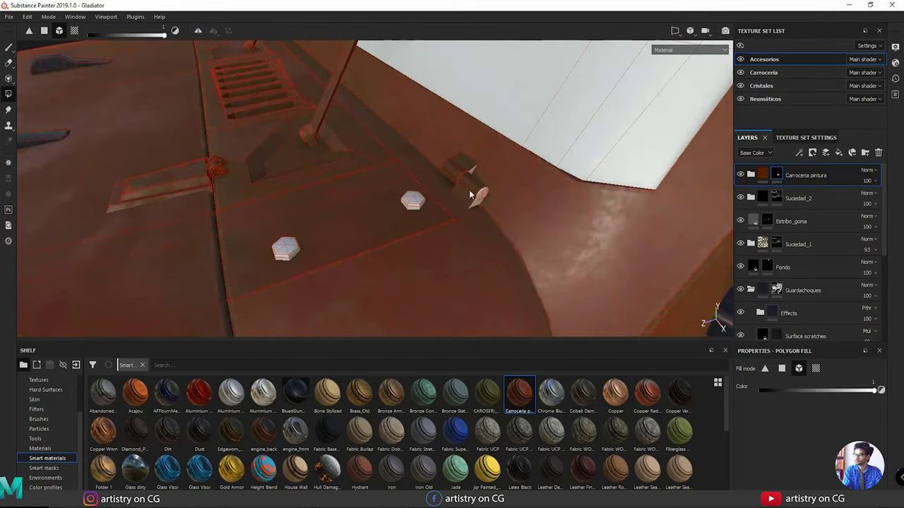
pyautogui.click(9, 47)
pyautogui.scroll(-5, 359, 197)
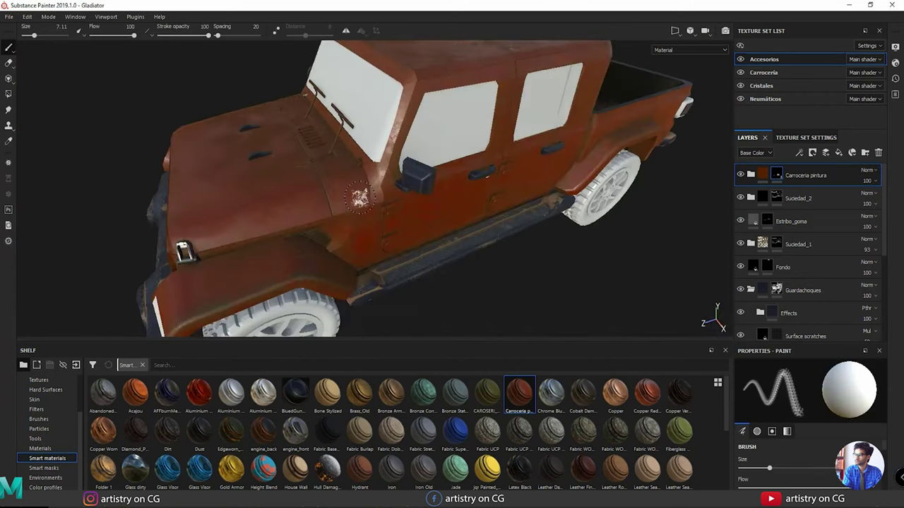
pyautogui.keyDown('alt'); pyautogui.moveTo(360, 198); pyautogui.dragTo(258, 222); pyautogui.keyUp('alt')
pyautogui.scroll(4, 323, 177)
pyautogui.keyDown('alt'); pyautogui.moveTo(322, 177); pyautogui.dragTo(366, 190, button='middle'); pyautogui.keyUp('alt')
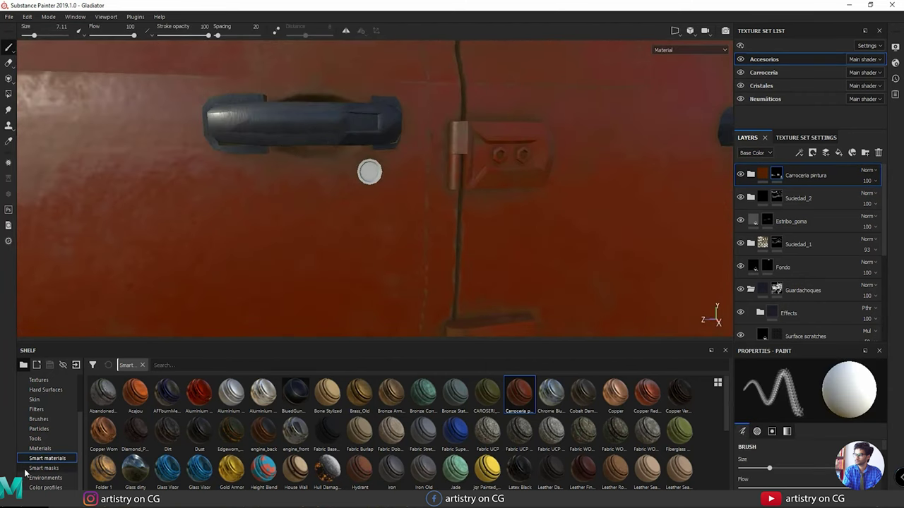
# Add the Tram Metal smart material above the Carroceria pintura group and rotate the environment lighting to check it.
pyautogui.scroll(3, 39, 461)
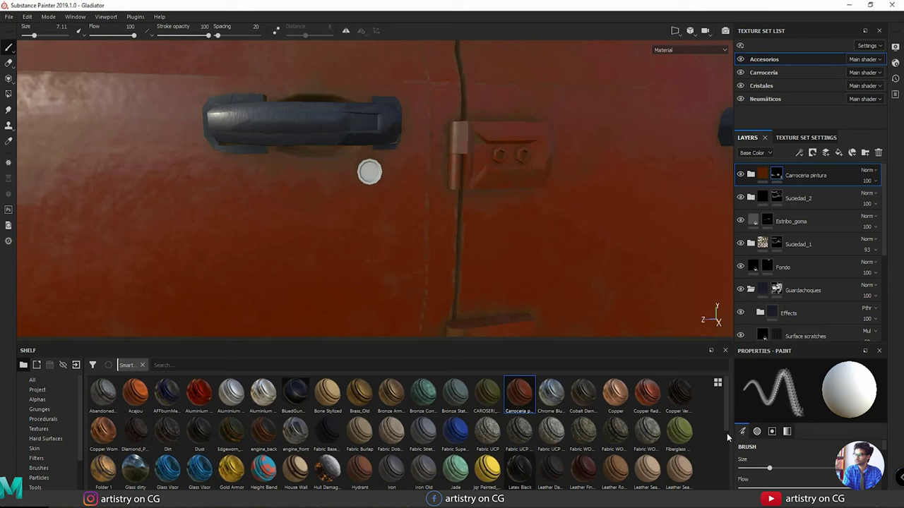
pyautogui.scroll(-1, 727, 417)
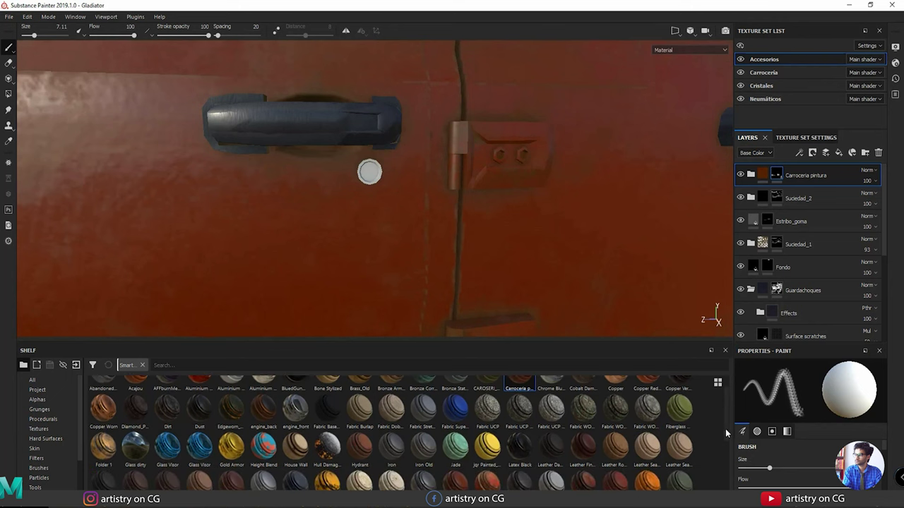
pyautogui.scroll(-5, 146, 446)
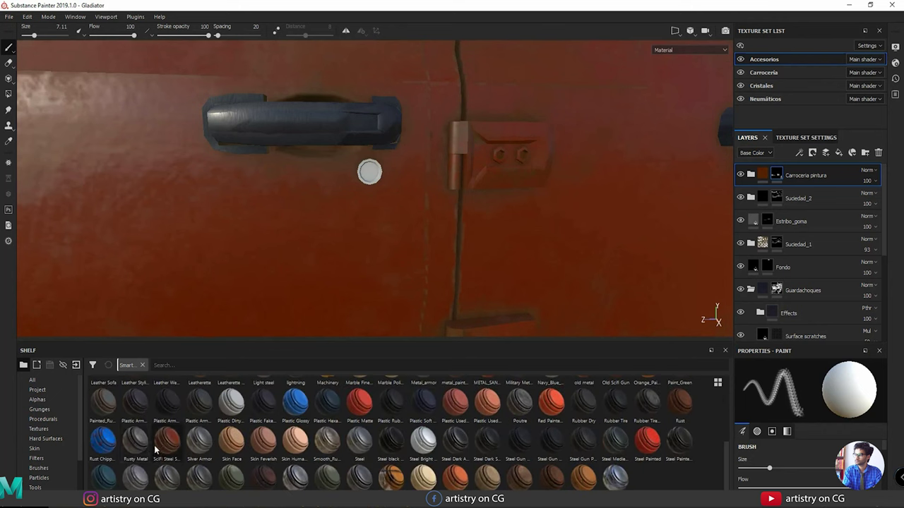
pyautogui.moveTo(358, 477)
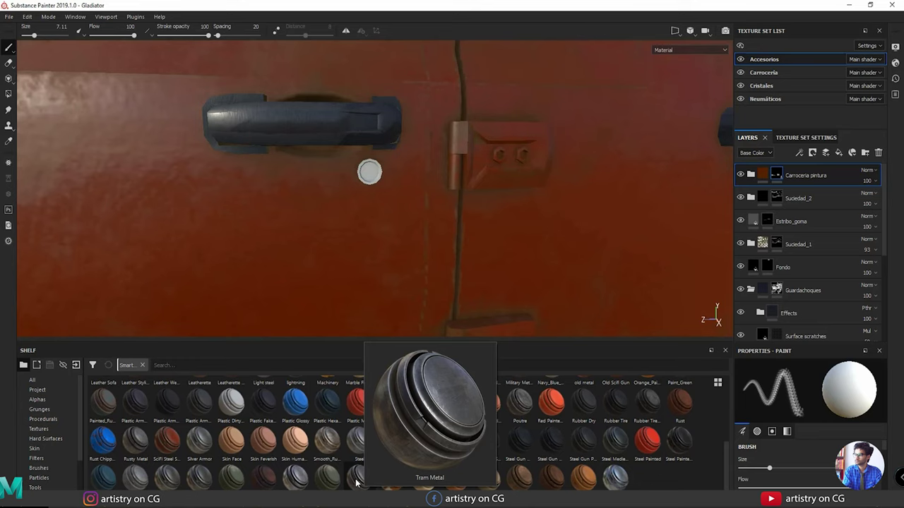
pyautogui.moveTo(363, 480); pyautogui.dragTo(346, 198)
pyautogui.keyDown('shift'); pyautogui.moveTo(346, 199); pyautogui.dragTo(398, 208, button='right'); pyautogui.keyUp('shift')
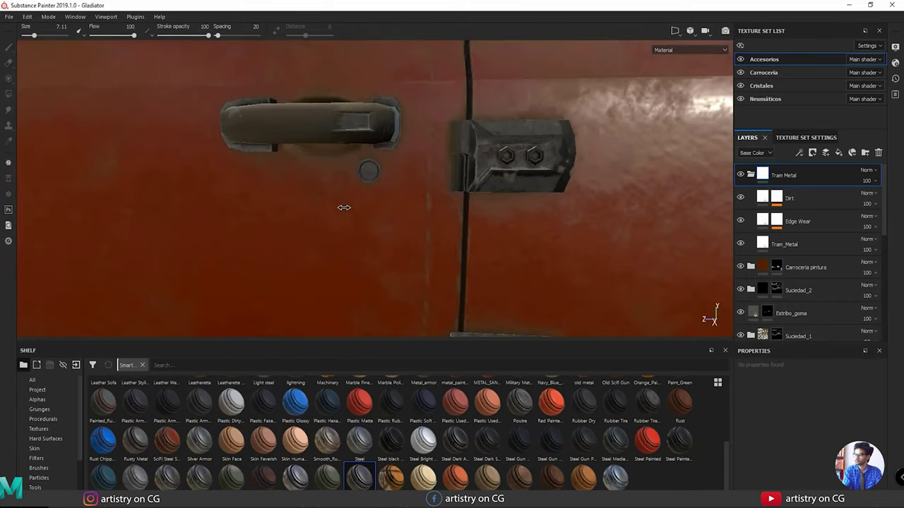
# Hide the Dirt layer inside the Tram Metal group and randomize the seed of its Tram_Metal fill.
pyautogui.click(750, 174)
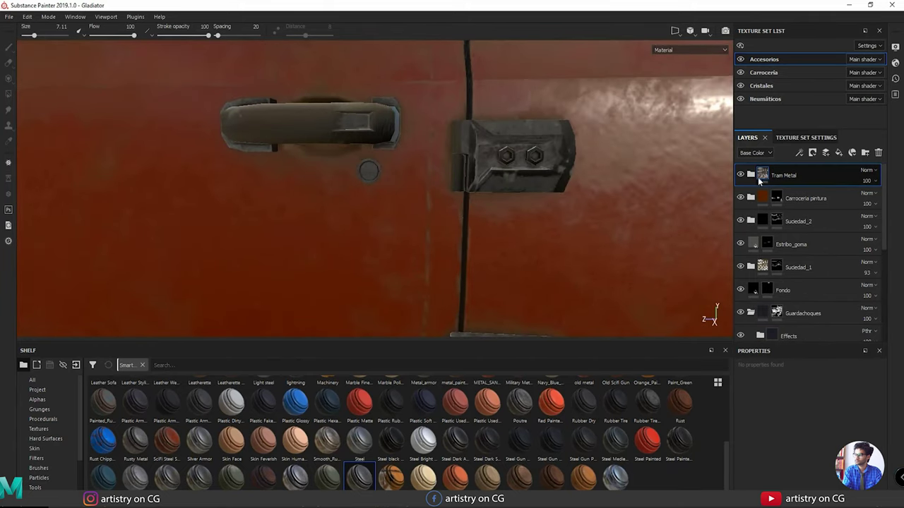
pyautogui.click(751, 174)
pyautogui.press('Return')
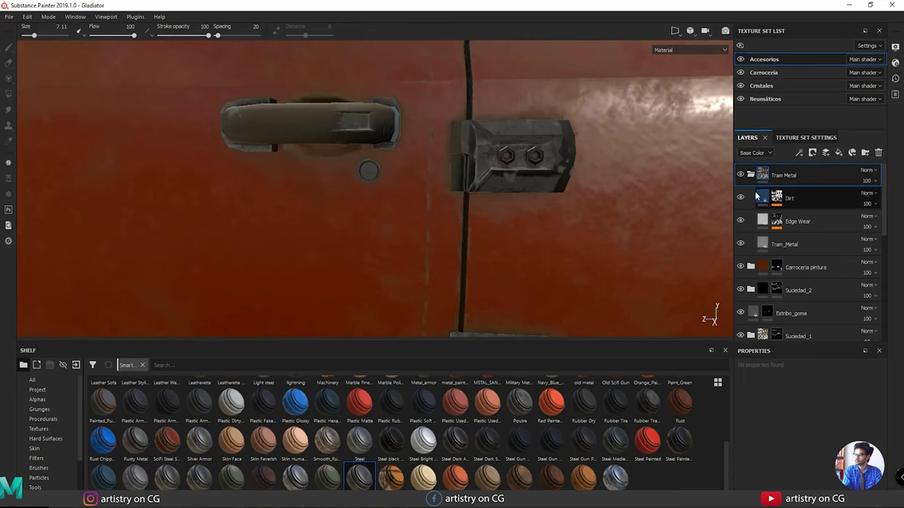
pyautogui.click(741, 198)
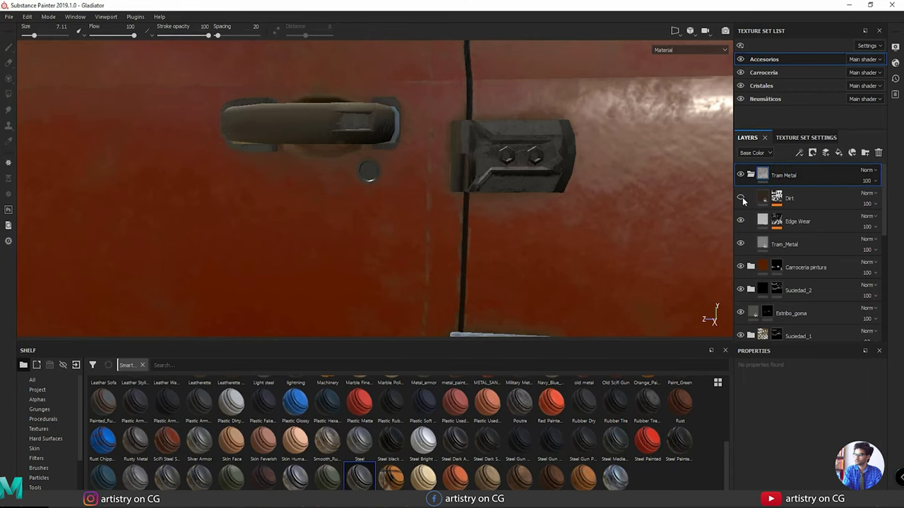
pyautogui.keyDown('alt'); pyautogui.moveTo(318, 234); pyautogui.dragTo(344, 248); pyautogui.keyUp('alt')
pyautogui.click(791, 245)
pyautogui.scroll(-3, 814, 457)
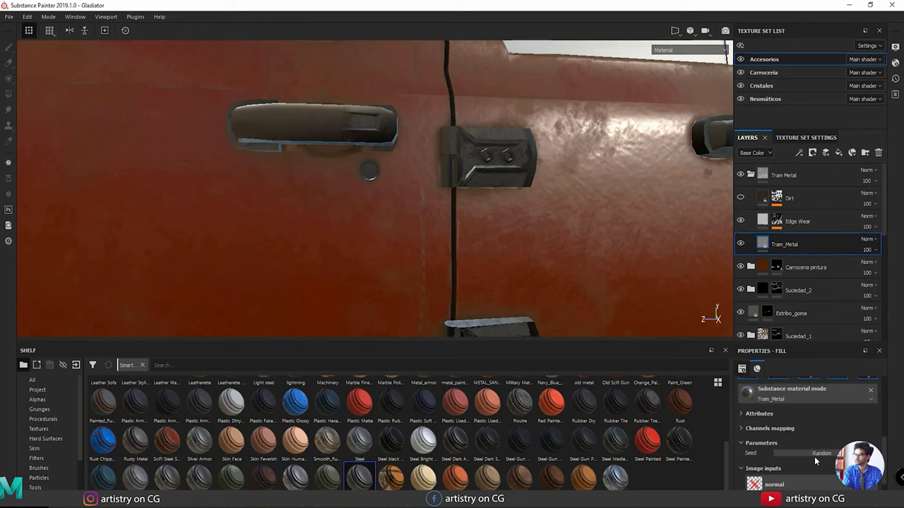
pyautogui.click(818, 454)
# Give the Tram Metal group a black mask and activate Polygon Fill near the door lock.
pyautogui.rightClick(763, 174)
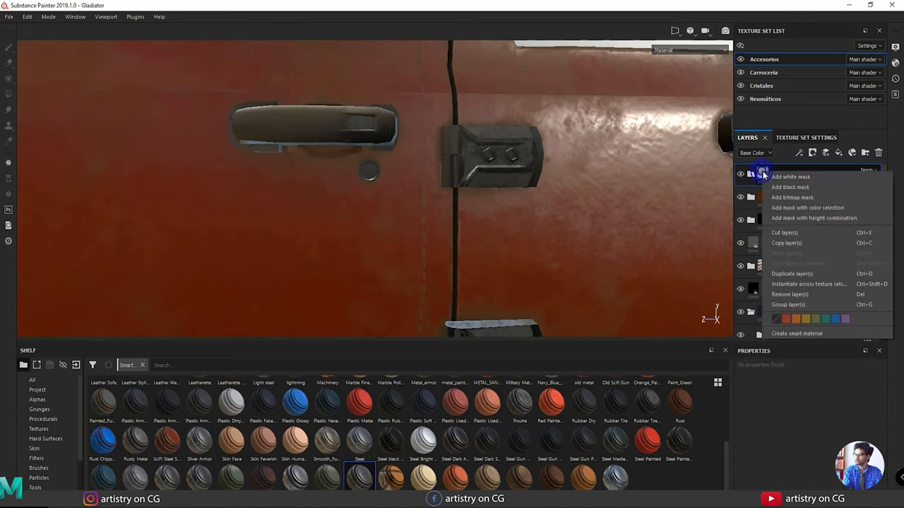
pyautogui.click(790, 177)
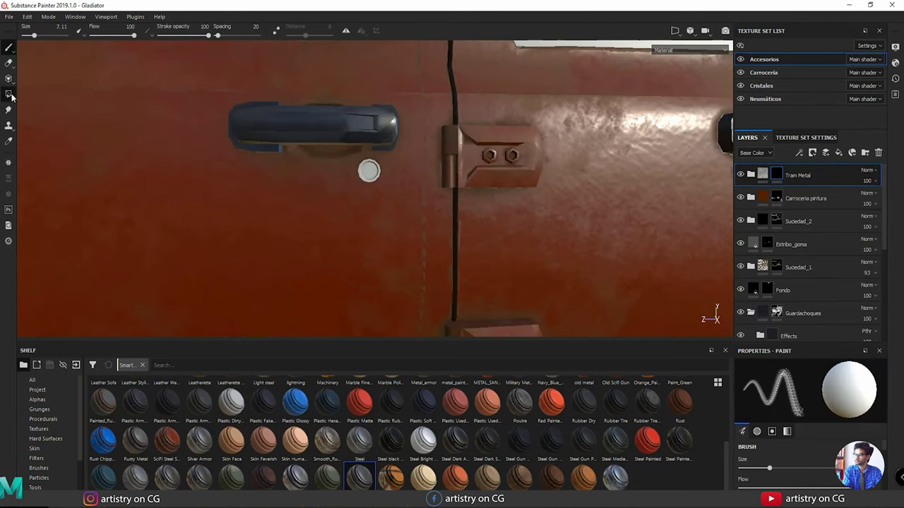
pyautogui.click(8, 94)
pyautogui.scroll(3, 295, 196)
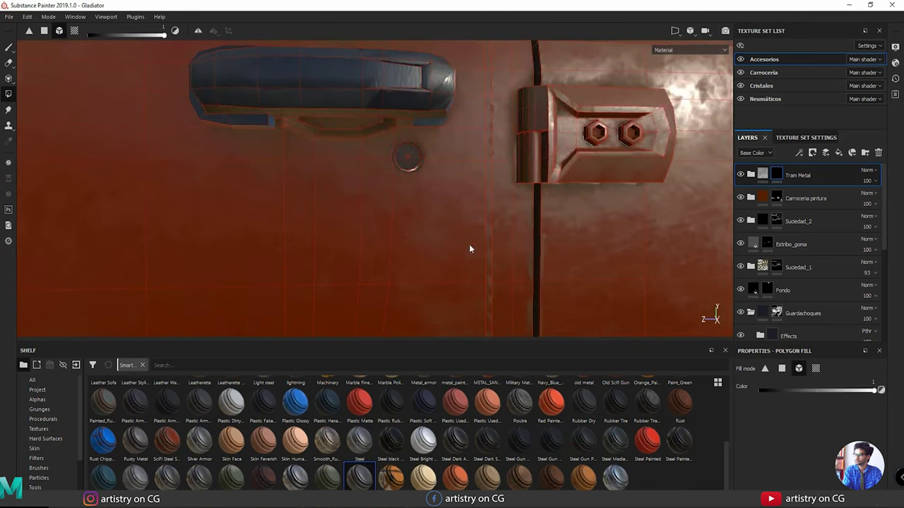
# Browse the alphas in the shelf and select the Shape Capsule alpha.
pyautogui.click(39, 400)
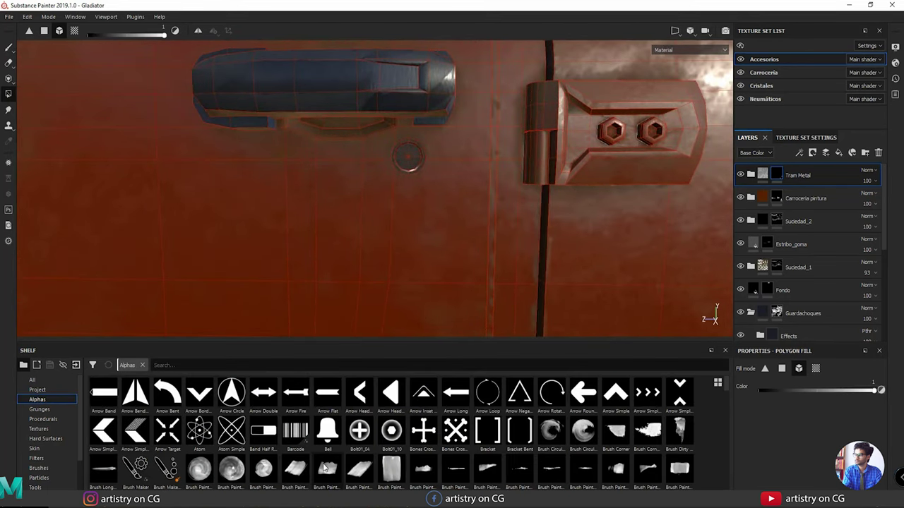
pyautogui.scroll(-5, 421, 438)
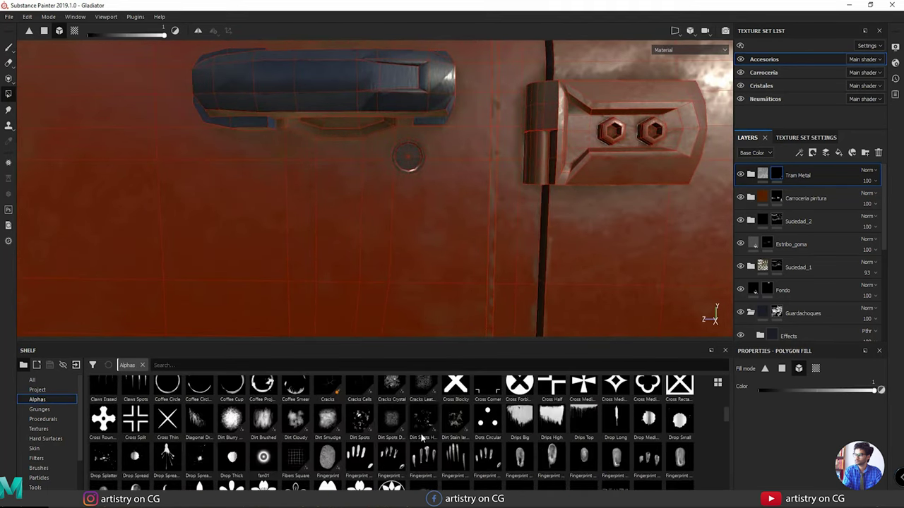
pyautogui.scroll(-8, 422, 438)
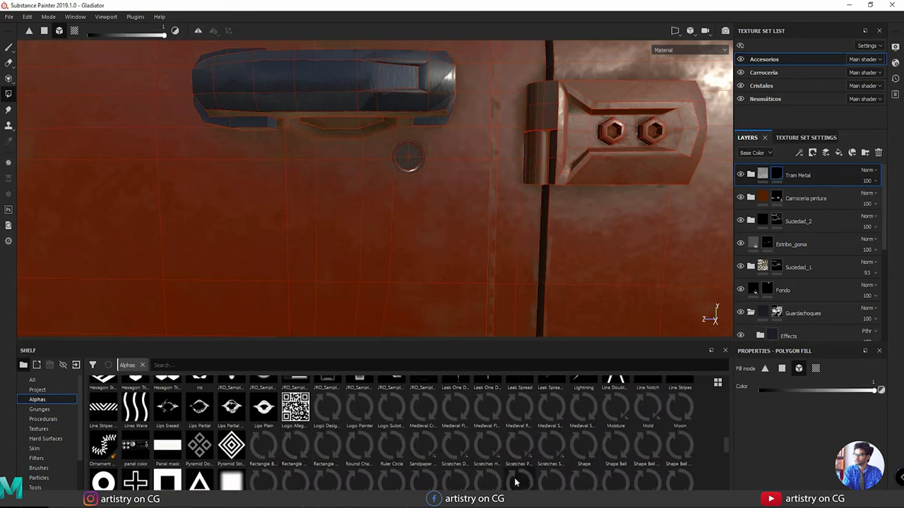
pyautogui.moveTo(272, 483)
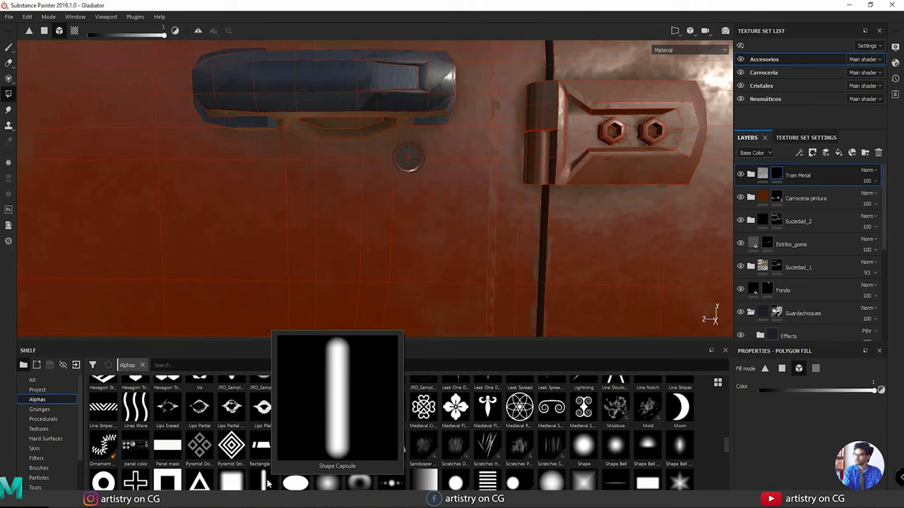
pyautogui.click(265, 484)
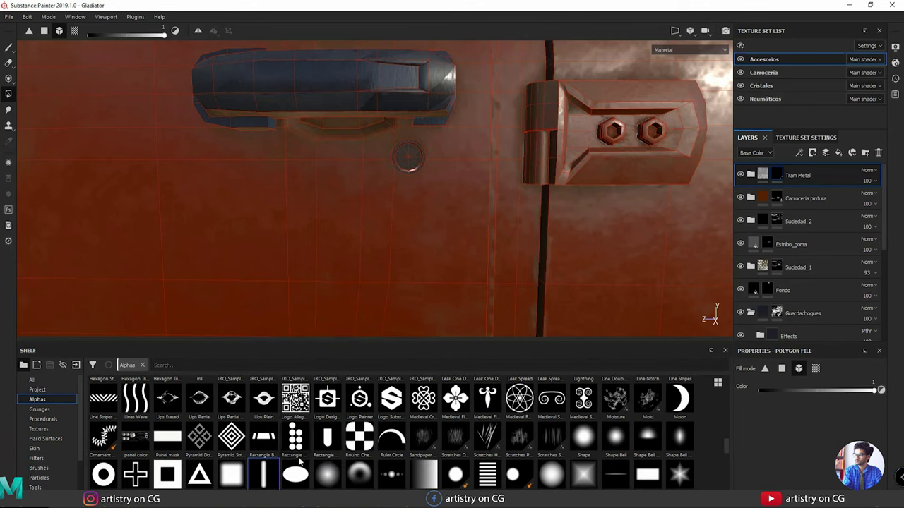
# Add a paint layer above Tram Metal and set up a Shape Capsule brush of size 0.67 for the door lock slot.
pyautogui.click(826, 153)
pyautogui.press('1')
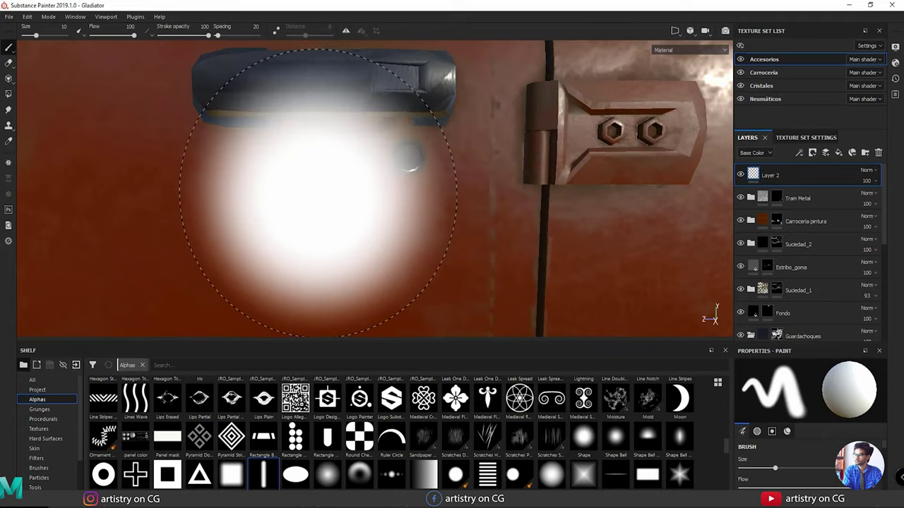
pyautogui.click(265, 476)
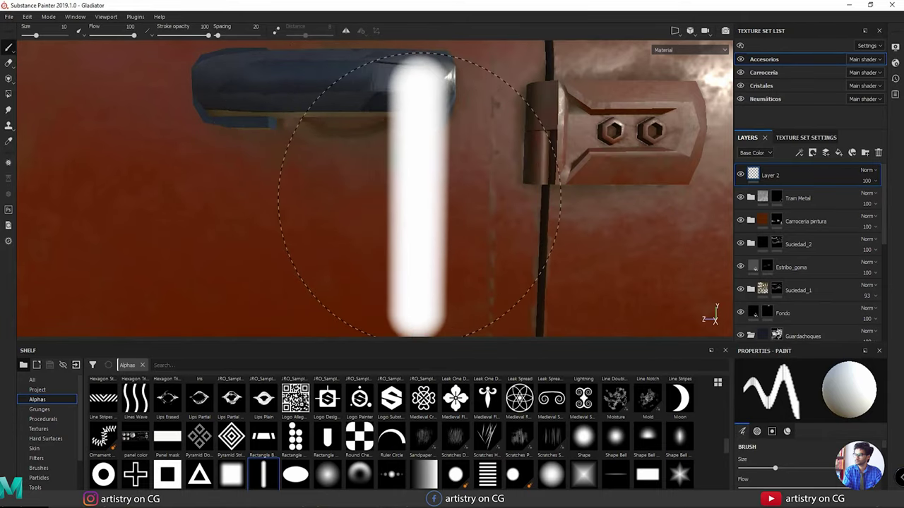
pyautogui.moveTo(424, 197)
pyautogui.keyDown('ctrl'); pyautogui.mouseDown(button='right')
pyautogui.moveTo(420, 211)
pyautogui.moveTo(416, 204)
pyautogui.mouseUp(button='right'); pyautogui.keyUp('ctrl')
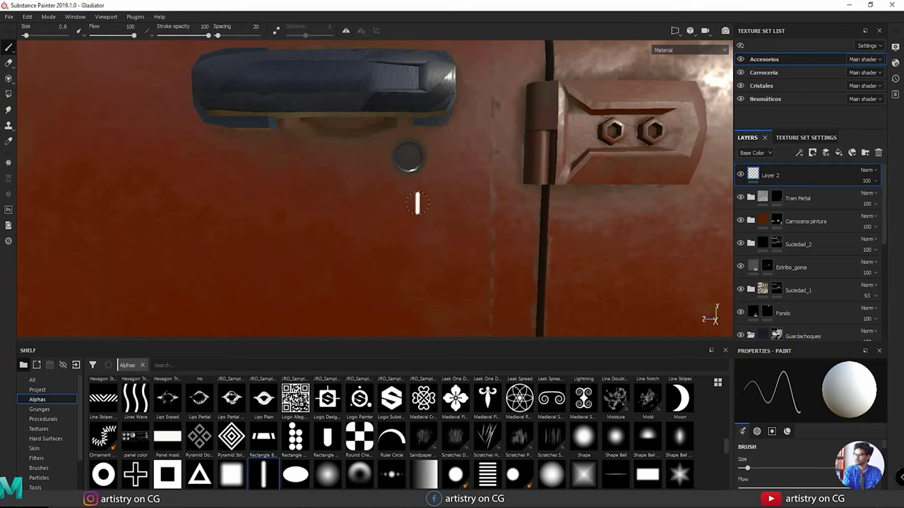
pyautogui.rightClick(408, 157)
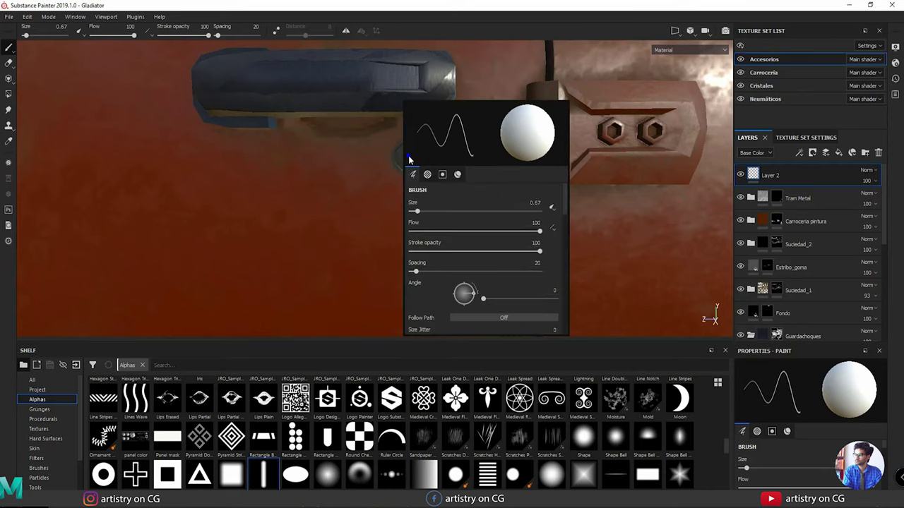
# Open the Display Settings and turn on the mesh wireframe in the viewport.
pyautogui.moveTo(358, 210)
pyautogui.keyDown('alt'); pyautogui.mouseDown()
pyautogui.moveTo(292, 232)
pyautogui.moveTo(392, 242)
pyautogui.moveTo(401, 231)
pyautogui.mouseUp(); pyautogui.keyUp('alt')
pyautogui.click(751, 198)
pyautogui.scroll(-2, 805, 269)
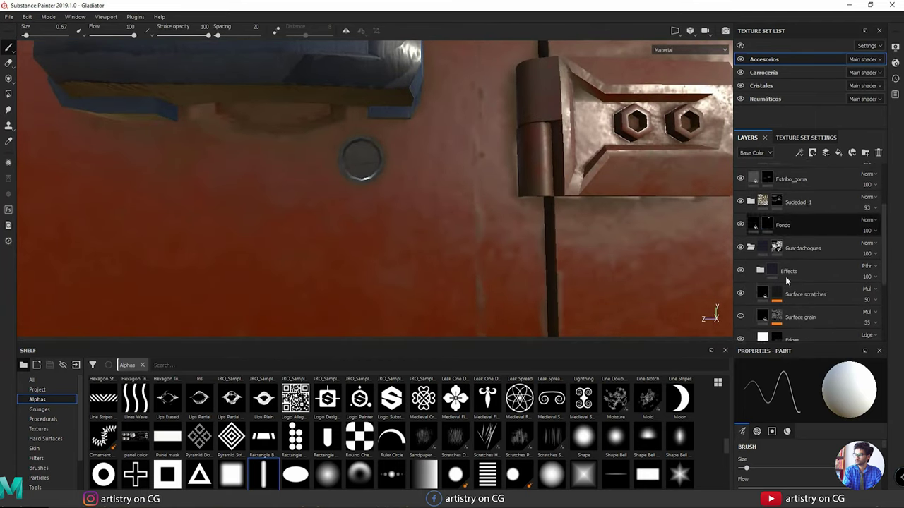
pyautogui.click(75, 16)
pyautogui.moveTo(78, 31)
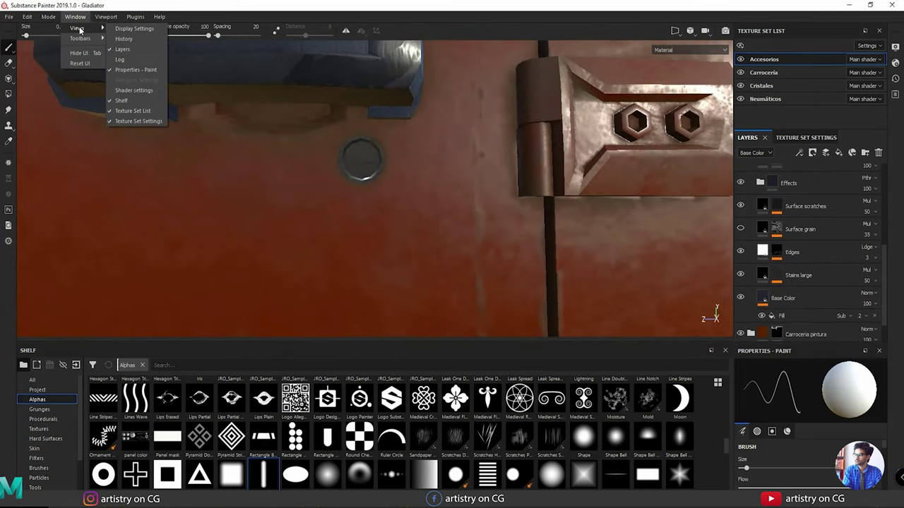
pyautogui.click(130, 29)
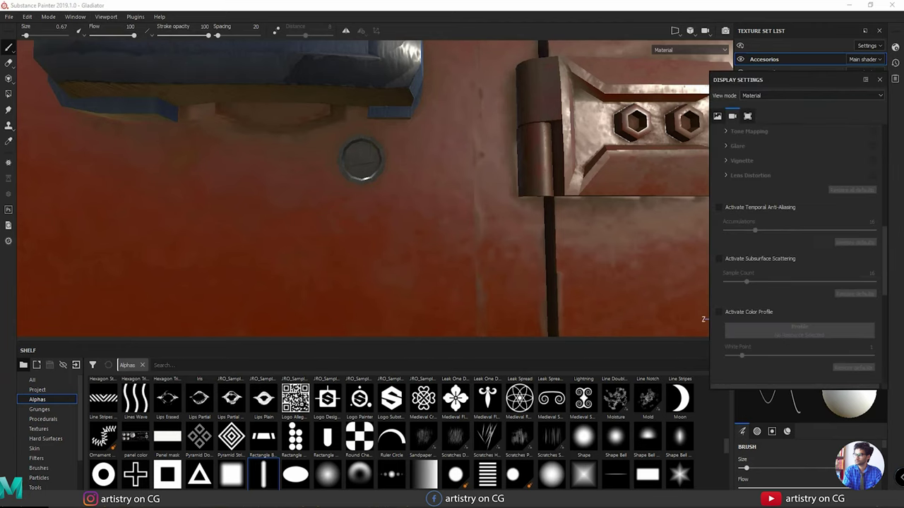
pyautogui.scroll(-1, 793, 198)
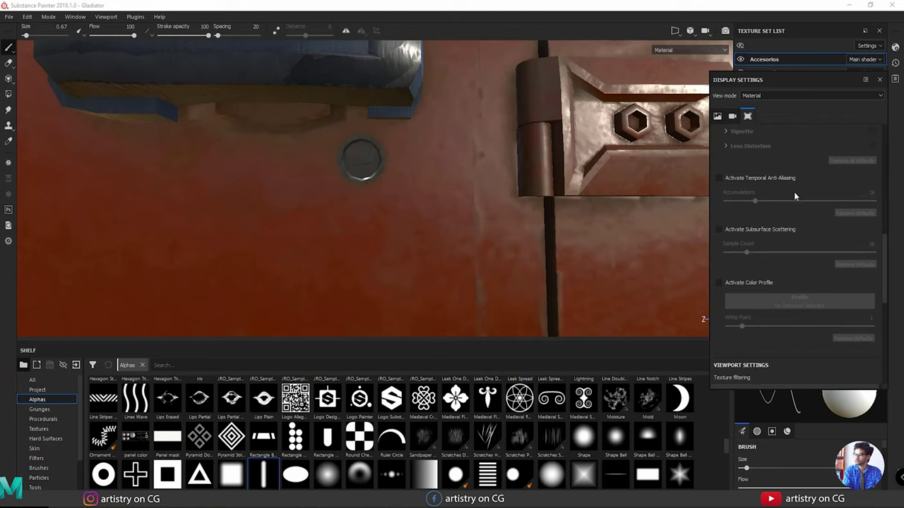
pyautogui.scroll(-10, 780, 197)
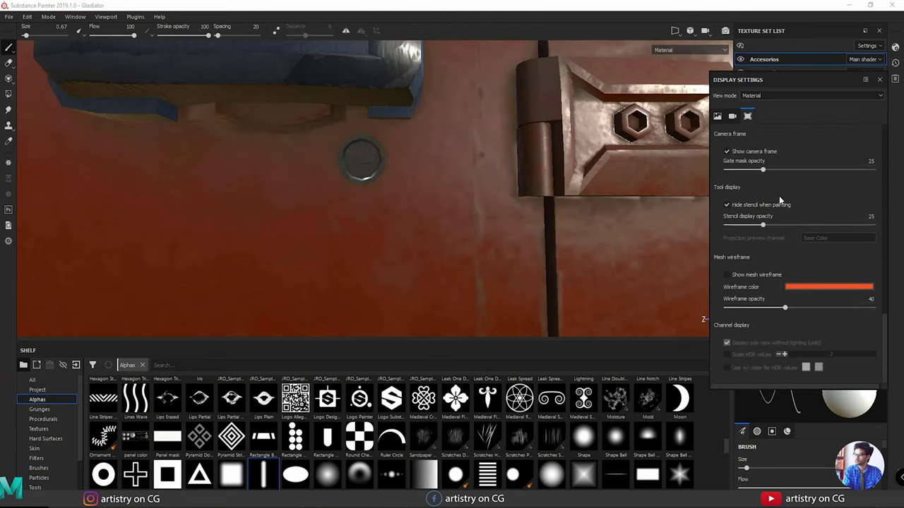
pyautogui.click(727, 275)
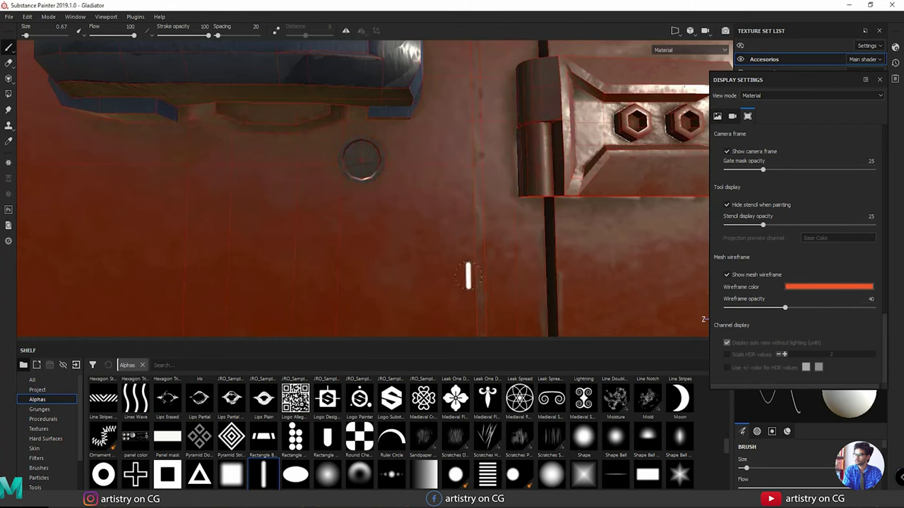
# Set the wireframe color to white, move the settings window off the layer stack and inspect the mesh along the truck's side.
pyautogui.click(833, 288)
pyautogui.moveTo(803, 325); pyautogui.dragTo(728, 297)
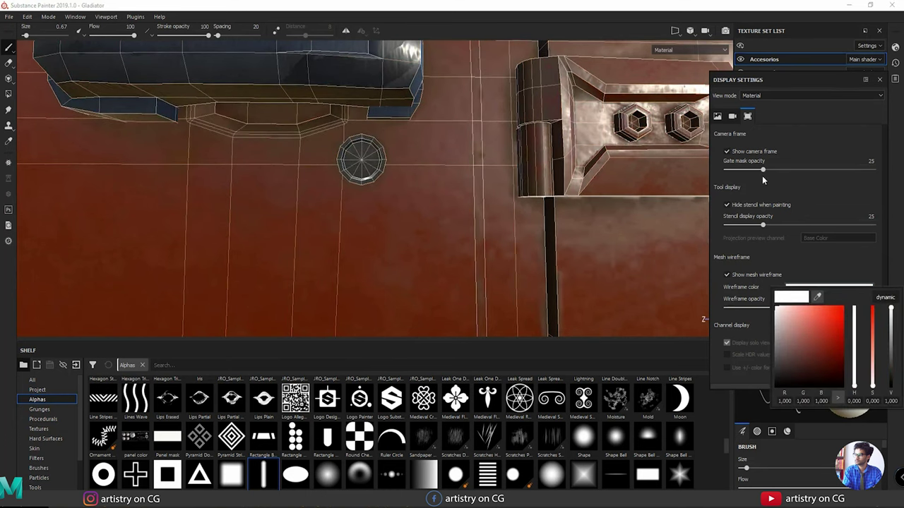
pyautogui.moveTo(811, 88); pyautogui.dragTo(435, 285)
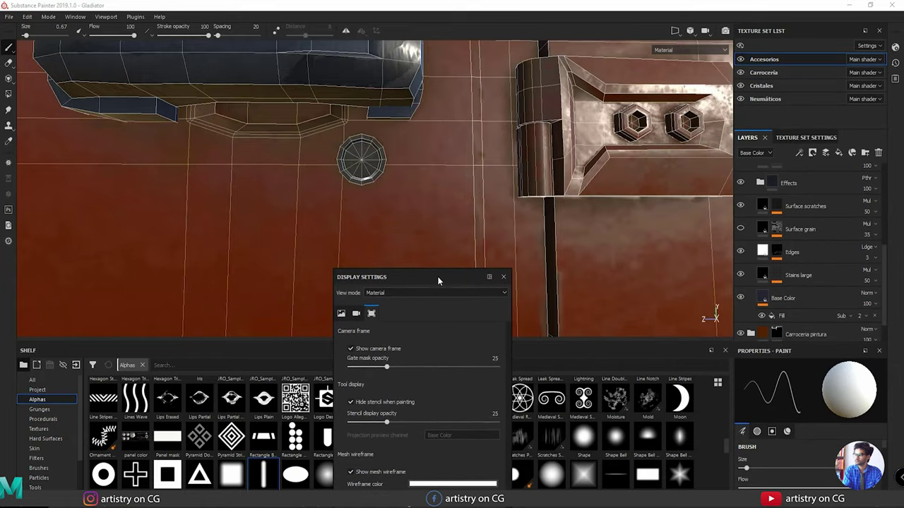
pyautogui.keyDown('alt'); pyautogui.moveTo(437, 177); pyautogui.dragTo(420, 174, button='right'); pyautogui.keyUp('alt')
pyautogui.keyDown('alt'); pyautogui.moveTo(419, 173); pyautogui.dragTo(291, 118); pyautogui.keyUp('alt')
pyautogui.keyDown('alt'); pyautogui.moveTo(565, 169); pyautogui.dragTo(383, 172, button='middle'); pyautogui.keyUp('alt')
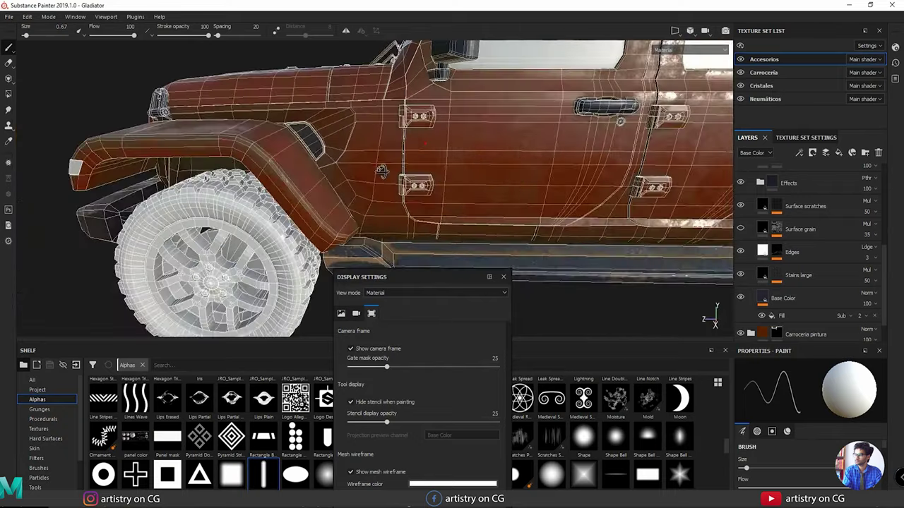
# Examine the front door lock's wireframe up close, facing its keyhole side straight on.
pyautogui.keyDown('alt'); pyautogui.moveTo(383, 171); pyautogui.dragTo(452, 151, button='right'); pyautogui.keyUp('alt')
pyautogui.keyDown('alt'); pyautogui.moveTo(452, 152); pyautogui.dragTo(273, 125, button='middle'); pyautogui.keyUp('alt')
pyautogui.keyDown('alt'); pyautogui.moveTo(273, 125); pyautogui.dragTo(547, 141, button='right'); pyautogui.keyUp('alt')
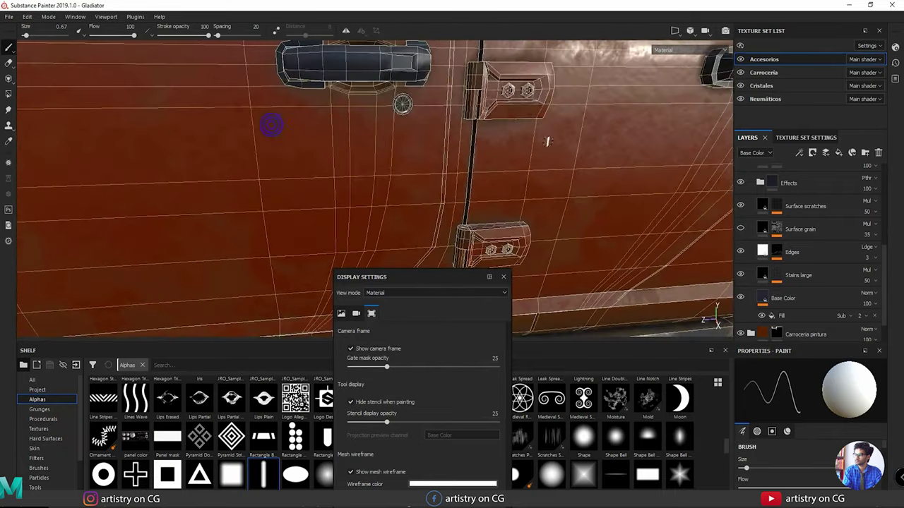
pyautogui.keyDown('alt'); pyautogui.moveTo(547, 141); pyautogui.dragTo(410, 164); pyautogui.keyUp('alt')
pyautogui.scroll(3, 337, 147)
pyautogui.keyDown('alt'); pyautogui.moveTo(337, 147); pyautogui.dragTo(572, 212); pyautogui.keyUp('alt')
pyautogui.keyDown('alt'); pyautogui.moveTo(416, 153); pyautogui.dragTo(538, 177, button='right'); pyautogui.keyUp('alt')
pyautogui.keyDown('alt'); pyautogui.moveTo(492, 148); pyautogui.dragTo(583, 181, button='right'); pyautogui.keyUp('alt')
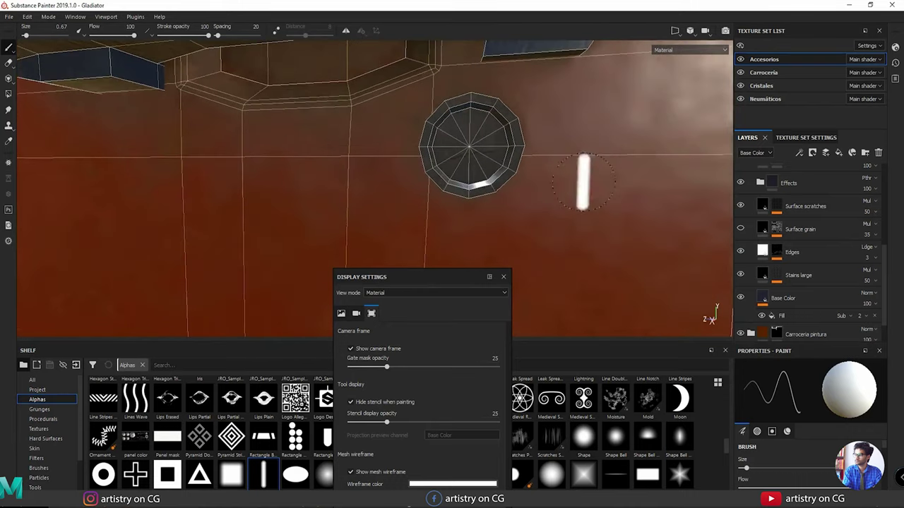
pyautogui.moveTo(488, 150)
pyautogui.keyDown('alt'); pyautogui.mouseDown()
pyautogui.moveTo(466, 147)
pyautogui.moveTo(525, 185)
pyautogui.mouseUp(); pyautogui.keyUp('alt')
pyautogui.scroll(5, 812, 247)
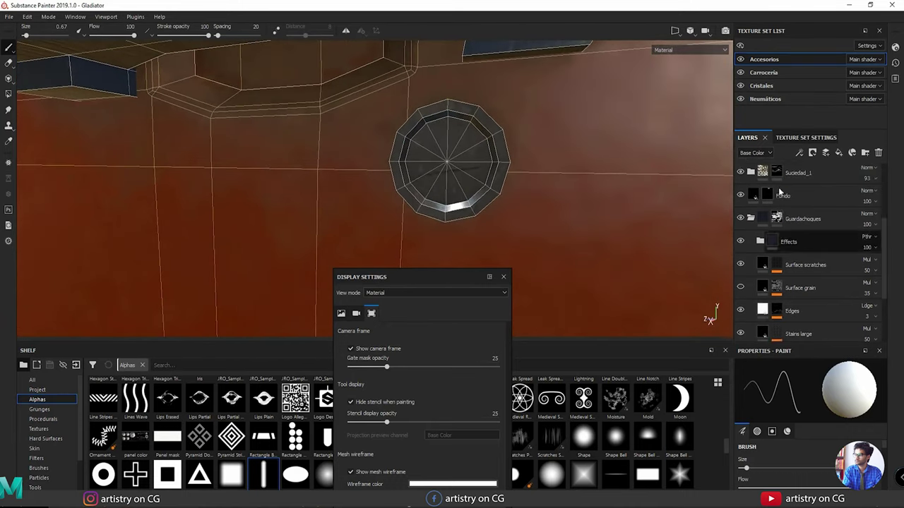
# Set the paint brush's base color to black for the lock slot on Layer 2.
pyautogui.click(750, 197)
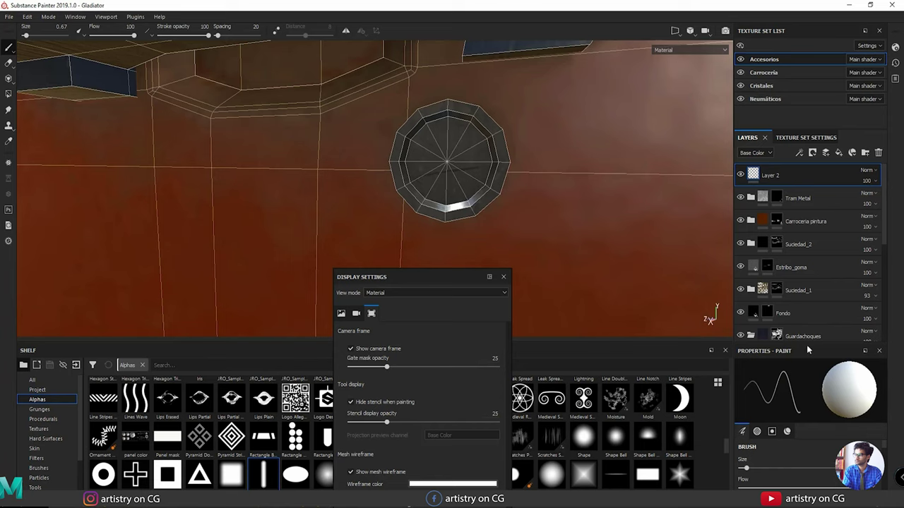
pyautogui.moveTo(806, 345); pyautogui.dragTo(804, 257)
pyautogui.scroll(-5, 805, 392)
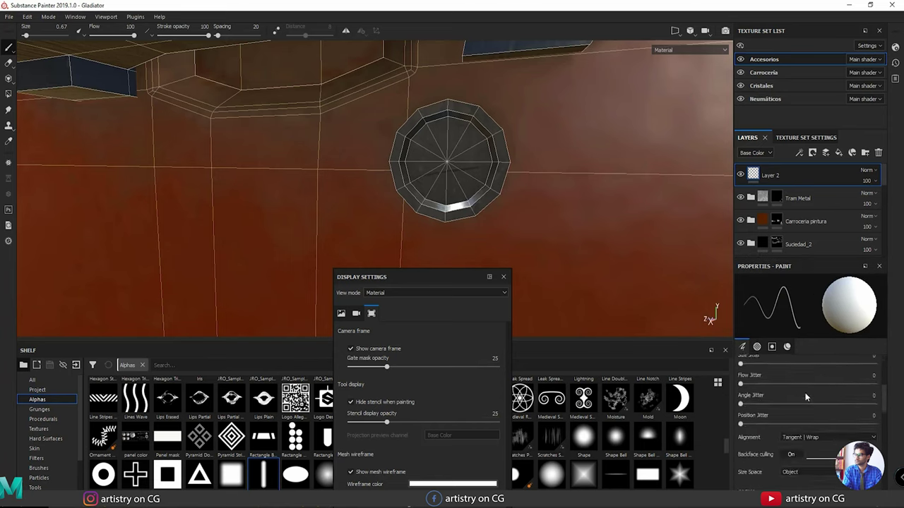
pyautogui.scroll(-3, 805, 401)
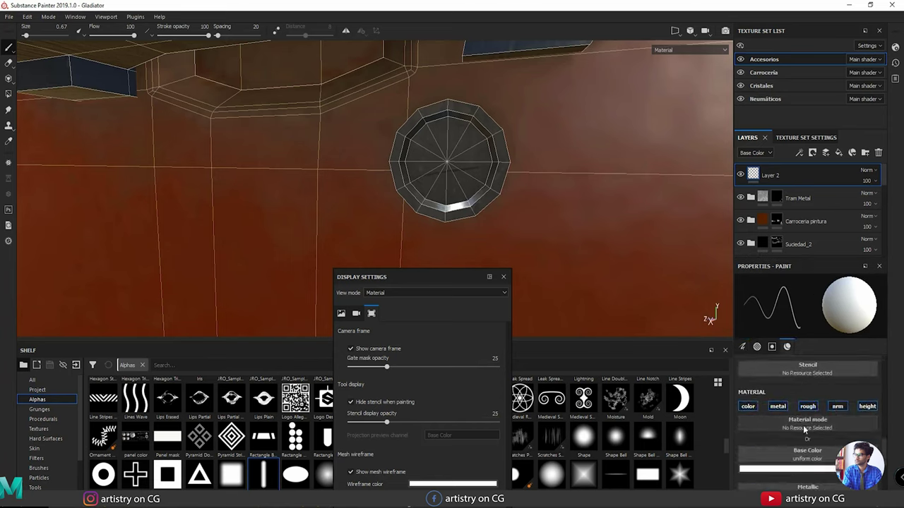
pyautogui.click(791, 469)
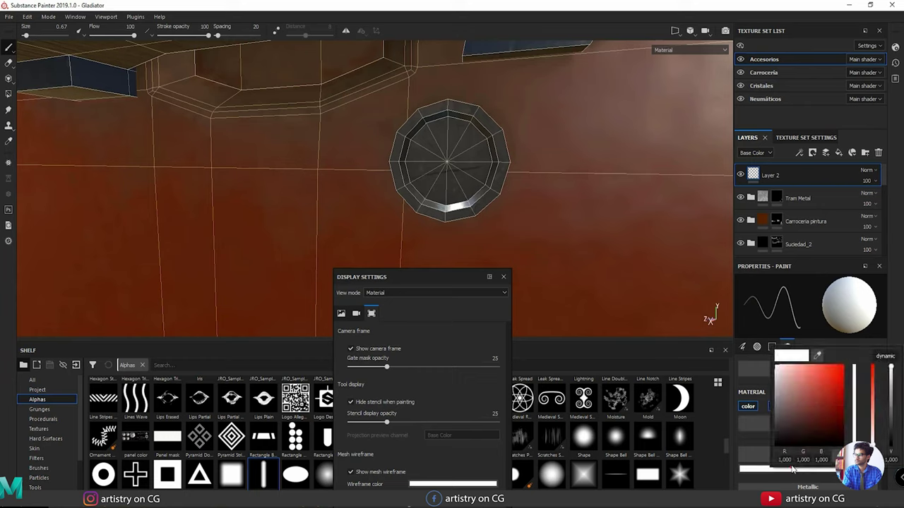
pyautogui.moveTo(804, 417); pyautogui.dragTo(757, 454)
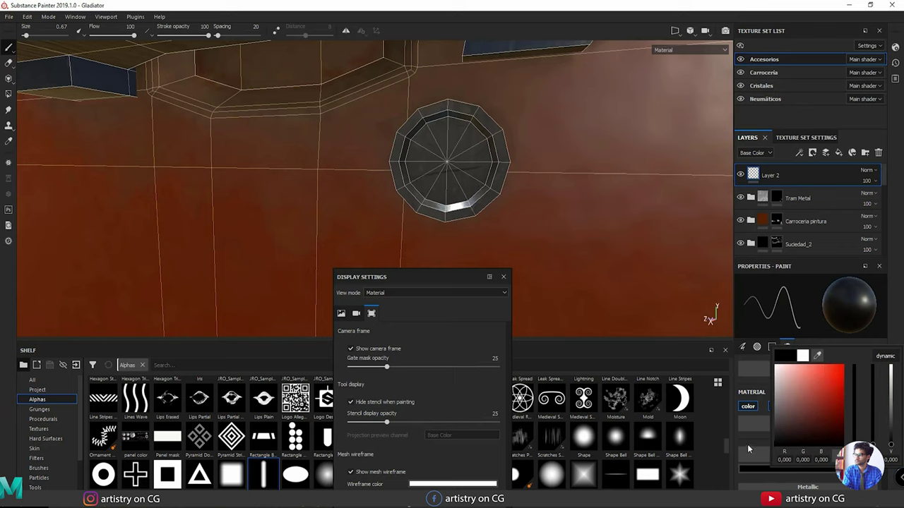
pyautogui.click(753, 434)
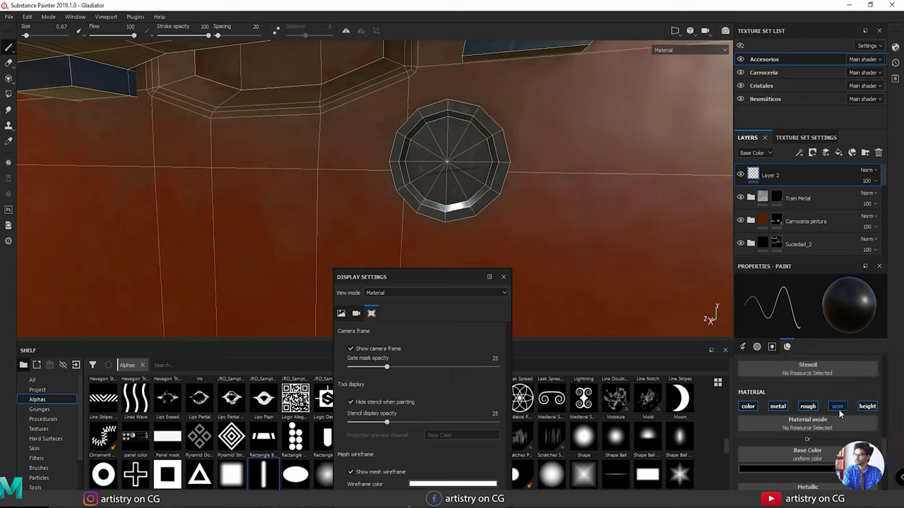
# Stamp the black capsule slot vertically at the center of the front door lock and hide the mesh wireframe.
pyautogui.scroll(-5, 839, 414)
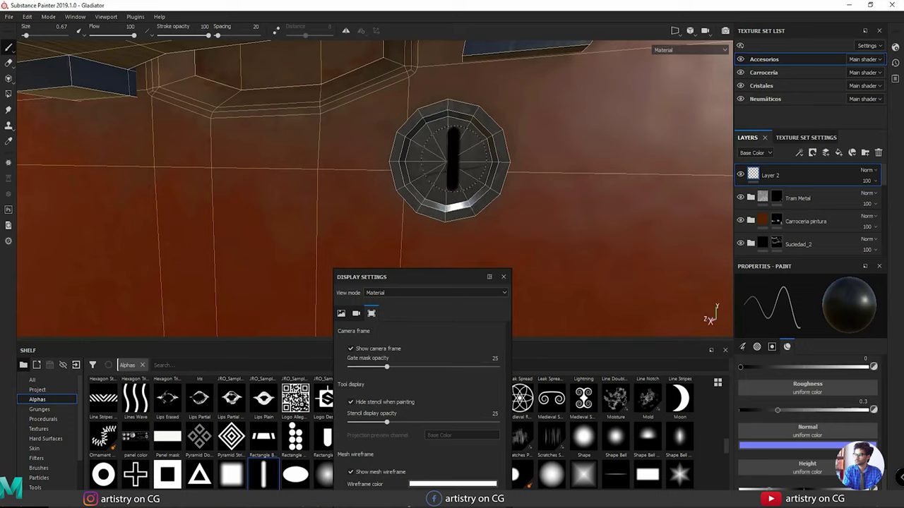
pyautogui.click(447, 161)
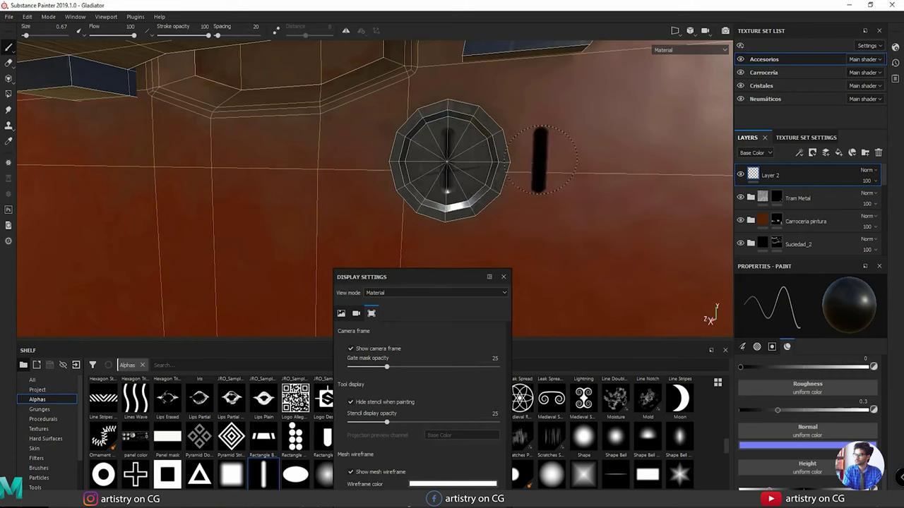
pyautogui.moveTo(492, 182)
pyautogui.keyDown('alt'); pyautogui.mouseDown()
pyautogui.moveTo(558, 166)
pyautogui.moveTo(468, 153)
pyautogui.moveTo(460, 173)
pyautogui.moveTo(445, 162)
pyautogui.mouseUp(); pyautogui.keyUp('alt')
pyautogui.click(351, 471)
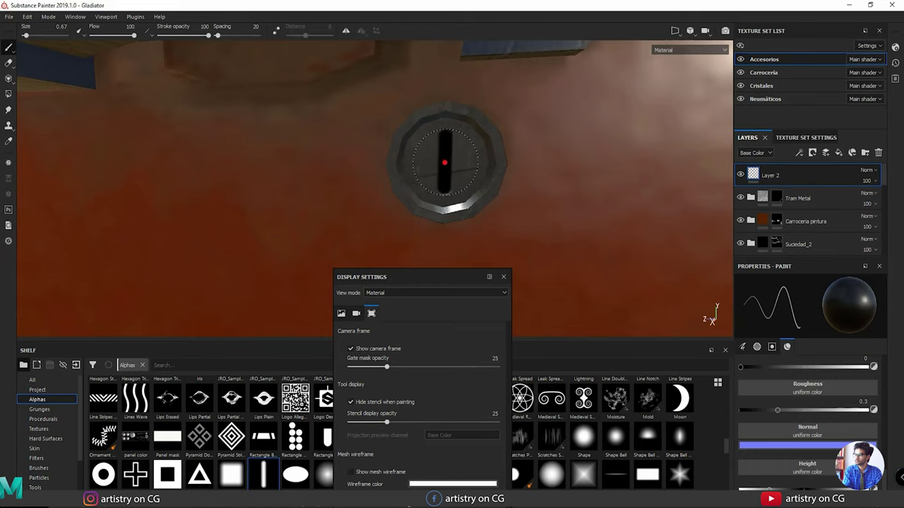
pyautogui.scroll(-8, 527, 191)
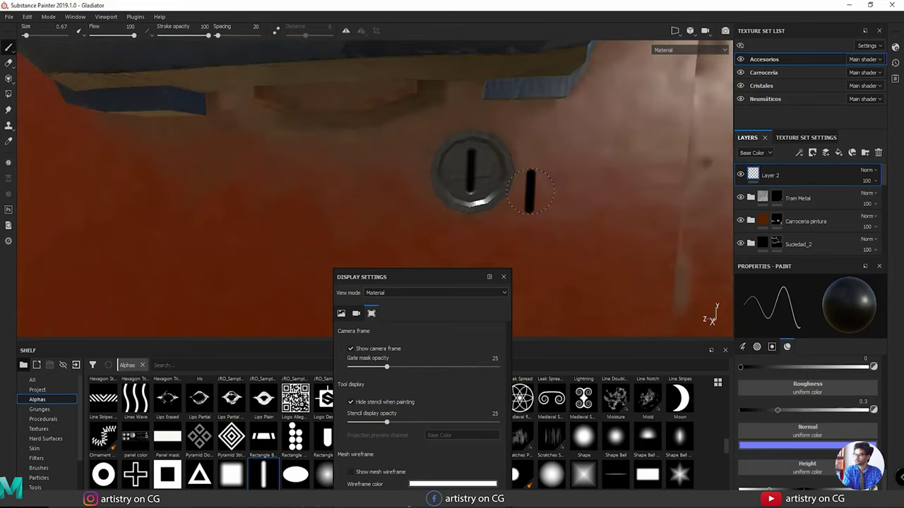
pyautogui.scroll(-6, 519, 187)
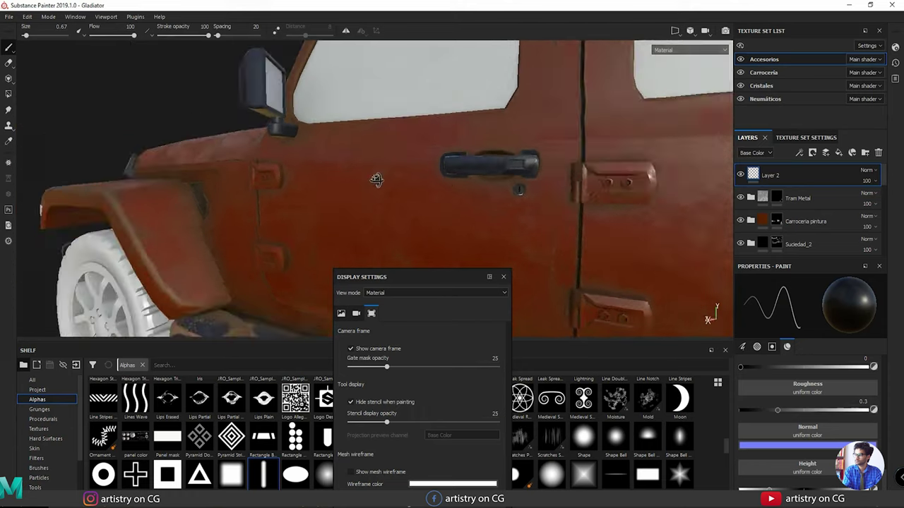
pyautogui.keyDown('alt'); pyautogui.moveTo(519, 188); pyautogui.dragTo(460, 195); pyautogui.keyUp('alt')
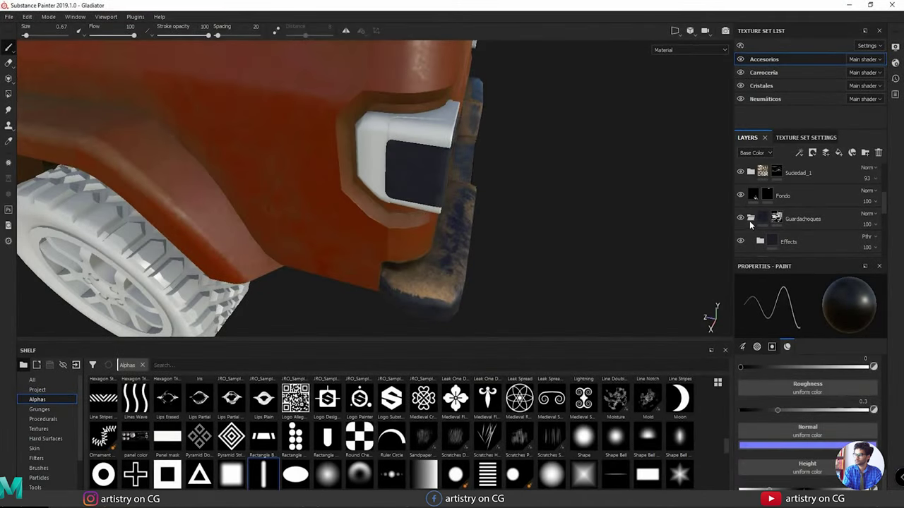
# Collapse the Guardachoques folder and fill the taillight's side housing into its mask with mesh Polygon Fill.
pyautogui.click(750, 218)
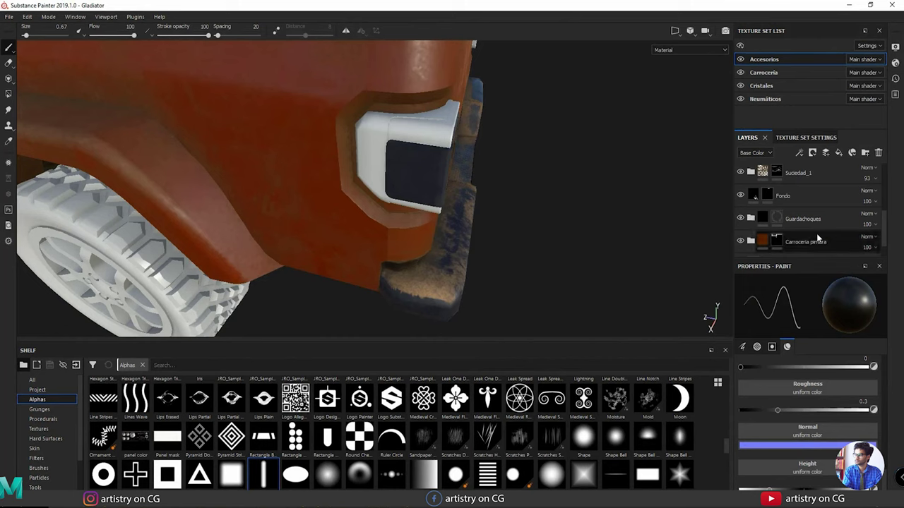
pyautogui.scroll(1, 809, 238)
pyautogui.scroll(1, 809, 237)
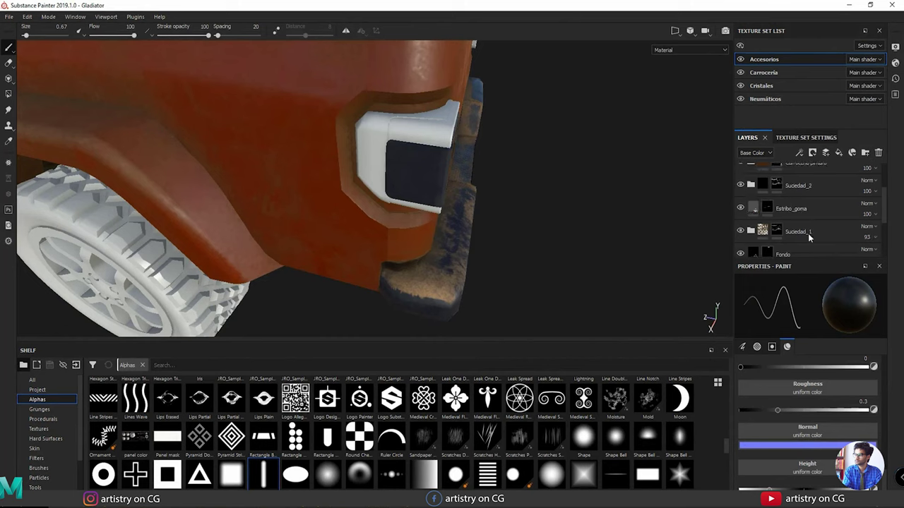
pyautogui.scroll(-2, 809, 238)
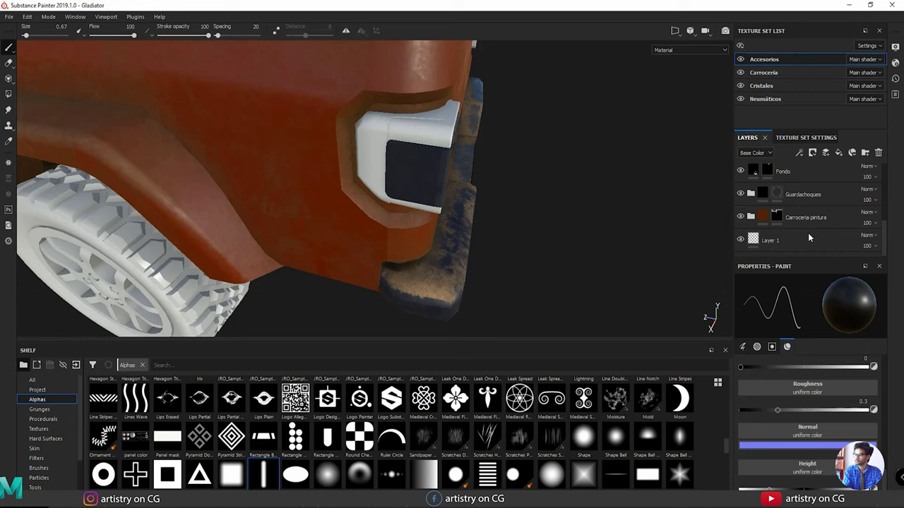
pyautogui.click(780, 197)
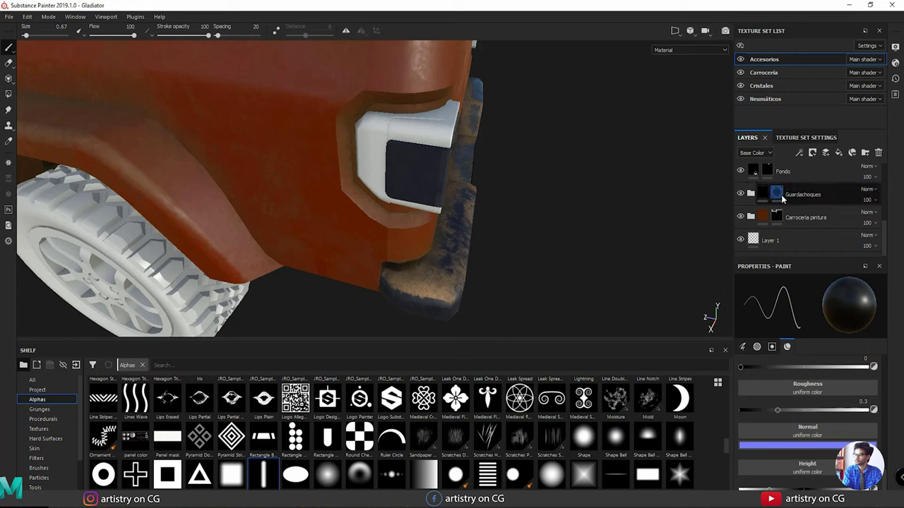
pyautogui.press('4')
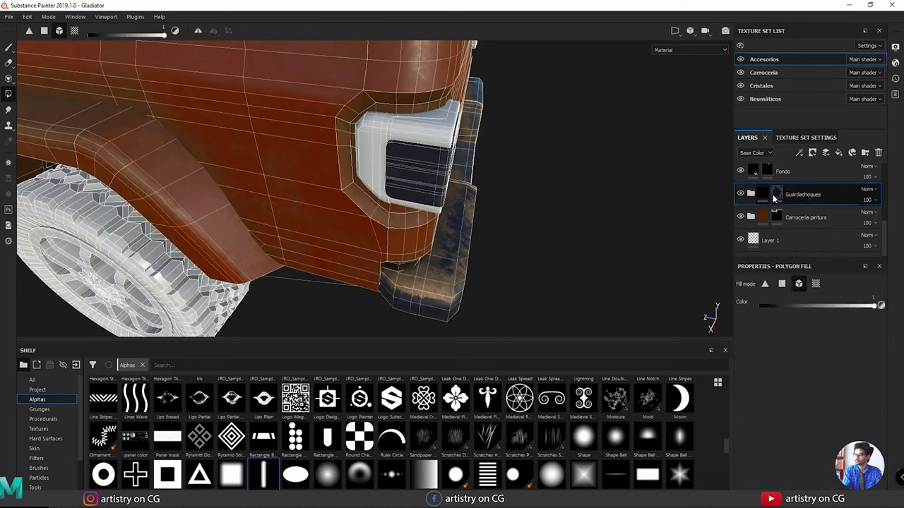
pyautogui.click(763, 195)
pyautogui.click(751, 193)
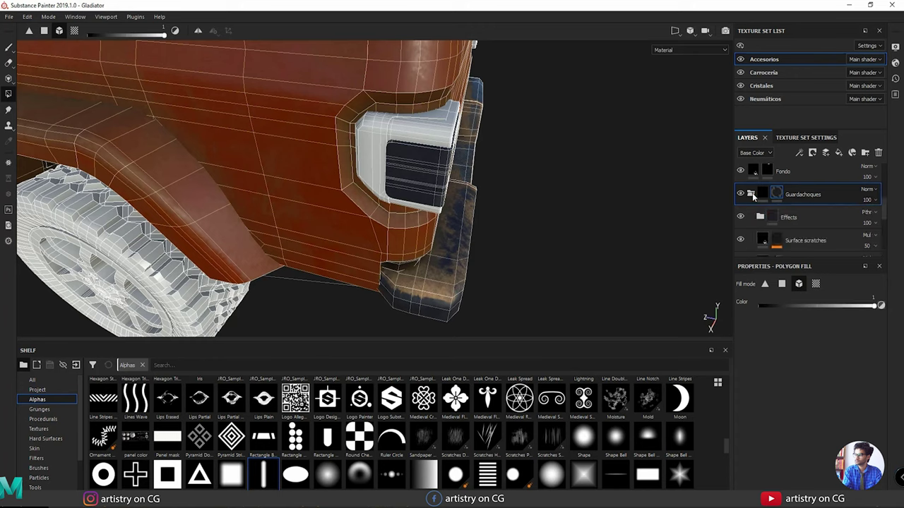
pyautogui.click(752, 193)
pyautogui.click(776, 194)
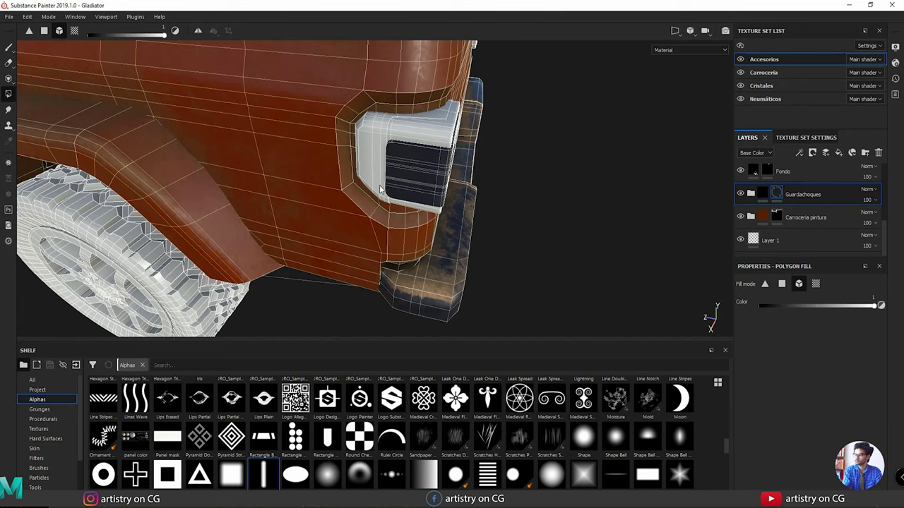
pyautogui.keyDown('alt'); pyautogui.moveTo(370, 134); pyautogui.dragTo(426, 159); pyautogui.keyUp('alt')
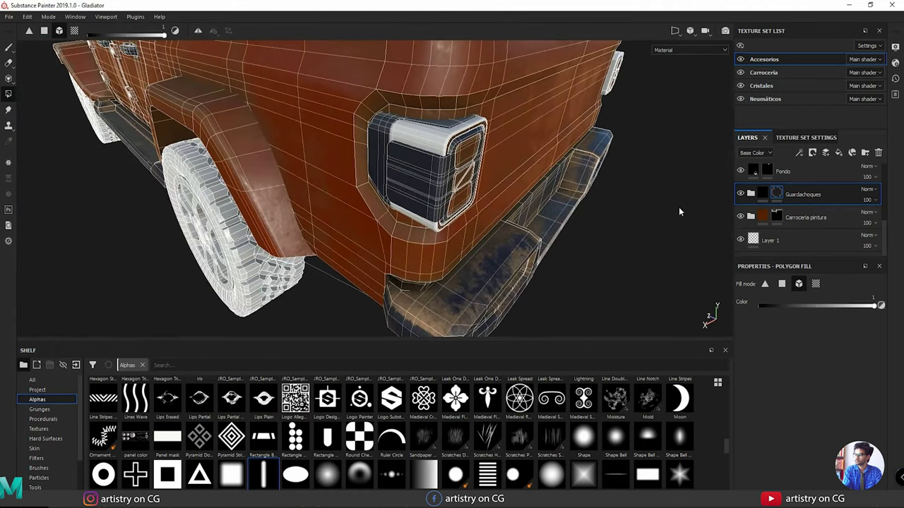
# Turn off the mesh wireframe in the Display Settings, close them and return to the Paint tool.
pyautogui.click(77, 17)
pyautogui.moveTo(81, 30)
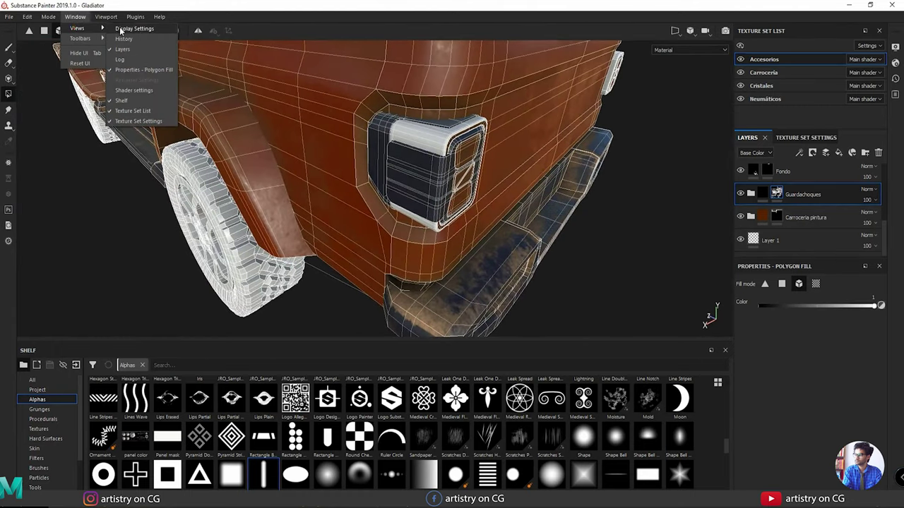
pyautogui.click(123, 30)
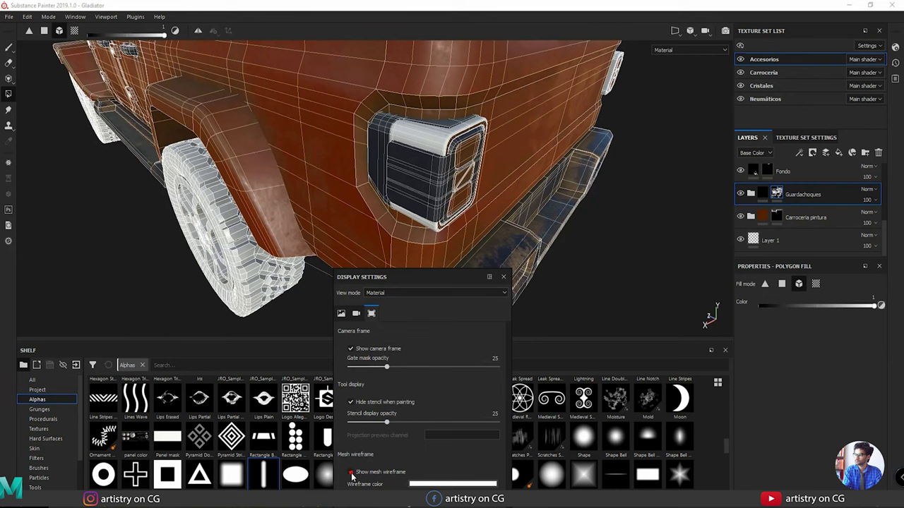
pyautogui.keyDown('alt'); pyautogui.moveTo(641, 250); pyautogui.dragTo(95, 85, button='right'); pyautogui.keyUp('alt')
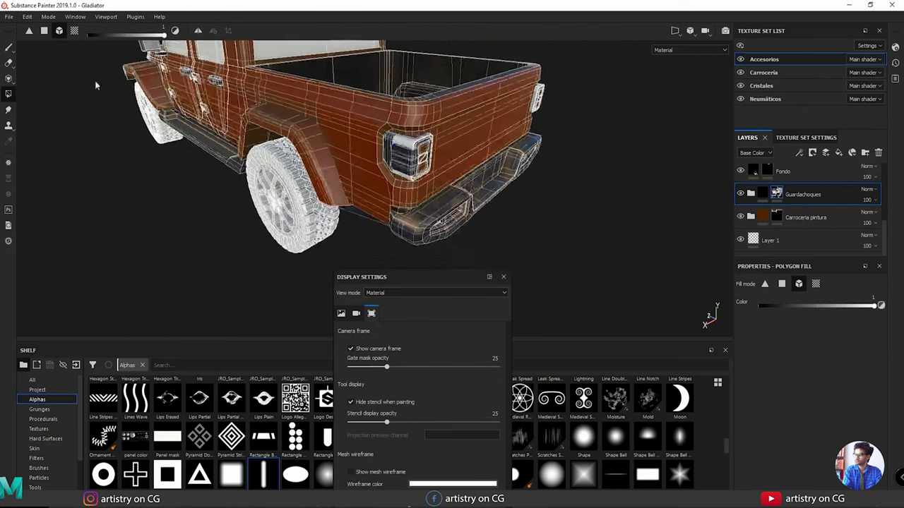
pyautogui.keyDown('alt'); pyautogui.moveTo(94, 85); pyautogui.dragTo(394, 152); pyautogui.keyUp('alt')
pyautogui.keyDown('alt'); pyautogui.moveTo(452, 237); pyautogui.dragTo(509, 262); pyautogui.keyUp('alt')
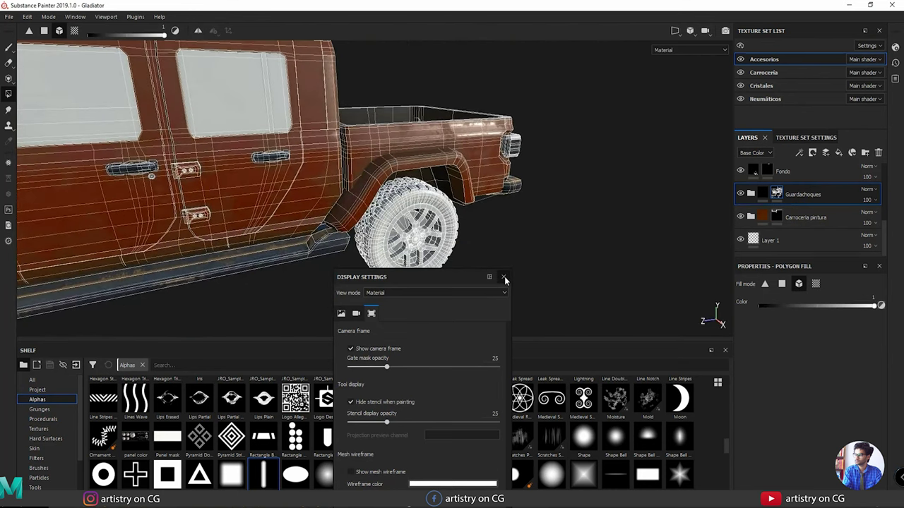
pyautogui.click(504, 277)
pyautogui.scroll(-3, 376, 184)
pyautogui.click(9, 48)
# Add the Aluminium Anodized Red smart material to the Accesorios set for the taillights.
pyautogui.moveTo(367, 177)
pyautogui.keyDown('alt'); pyautogui.mouseDown()
pyautogui.moveTo(313, 177)
pyautogui.moveTo(309, 212)
pyautogui.moveTo(290, 228)
pyautogui.mouseUp(); pyautogui.keyUp('alt')
pyautogui.scroll(3, 290, 228)
pyautogui.moveTo(466, 233)
pyautogui.keyDown('alt'); pyautogui.mouseDown()
pyautogui.moveTo(516, 285)
pyautogui.moveTo(472, 222)
pyautogui.moveTo(409, 269)
pyautogui.mouseUp(); pyautogui.keyUp('alt')
pyautogui.scroll(2, 410, 268)
pyautogui.scroll(-2, 50, 438)
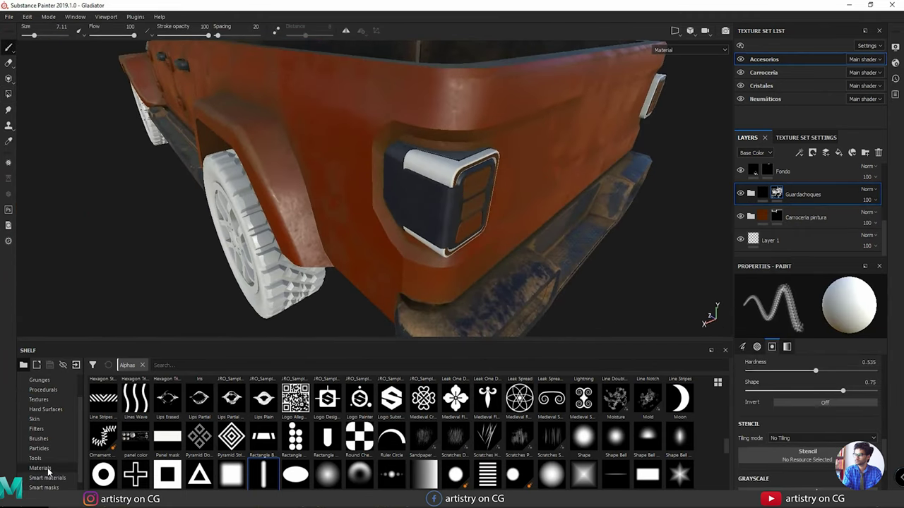
pyautogui.click(48, 468)
pyautogui.click(54, 479)
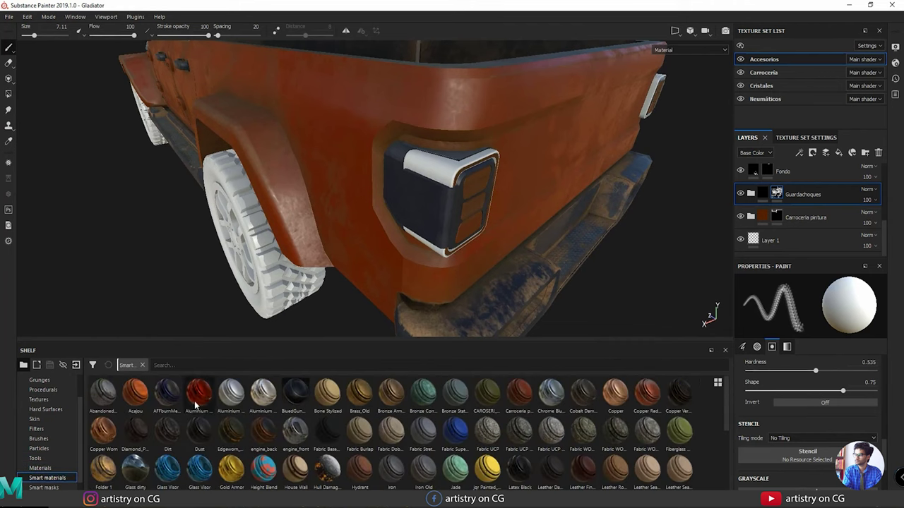
pyautogui.moveTo(200, 400)
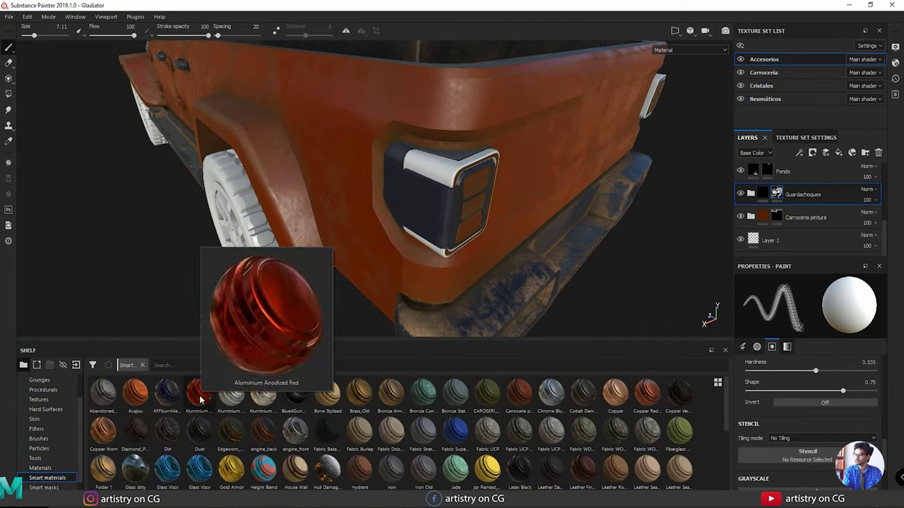
pyautogui.moveTo(201, 401); pyautogui.dragTo(466, 175)
# Add a black mask to the Aluminium Anodized Red folder.
pyautogui.scroll(5, 780, 187)
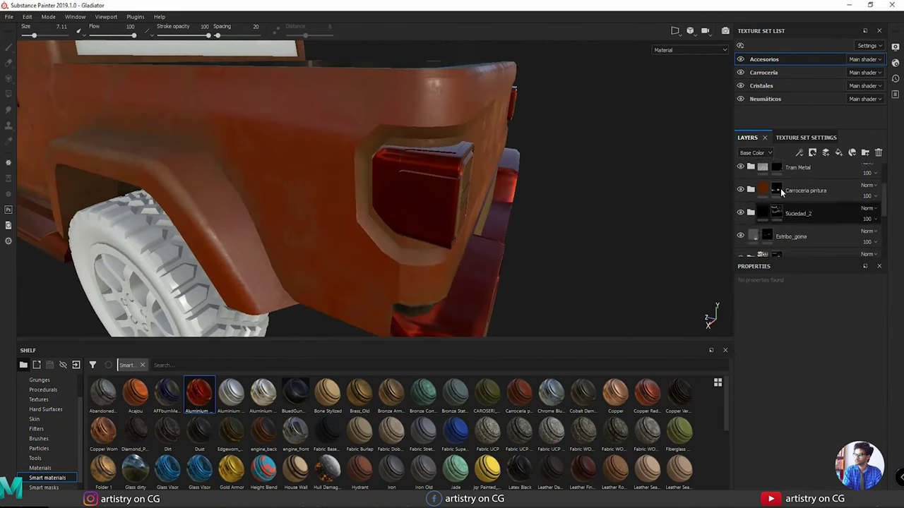
pyautogui.rightClick(763, 178)
pyautogui.click(784, 191)
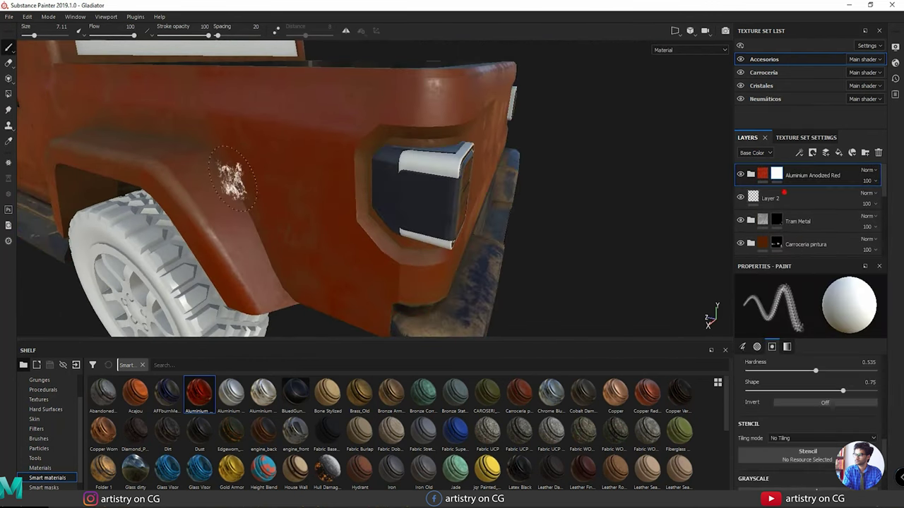
# Fill the taillight's outer shell into the Aluminium Anodized Red mask with mesh Polygon Fill and check the opposite taillight.
pyautogui.click(8, 93)
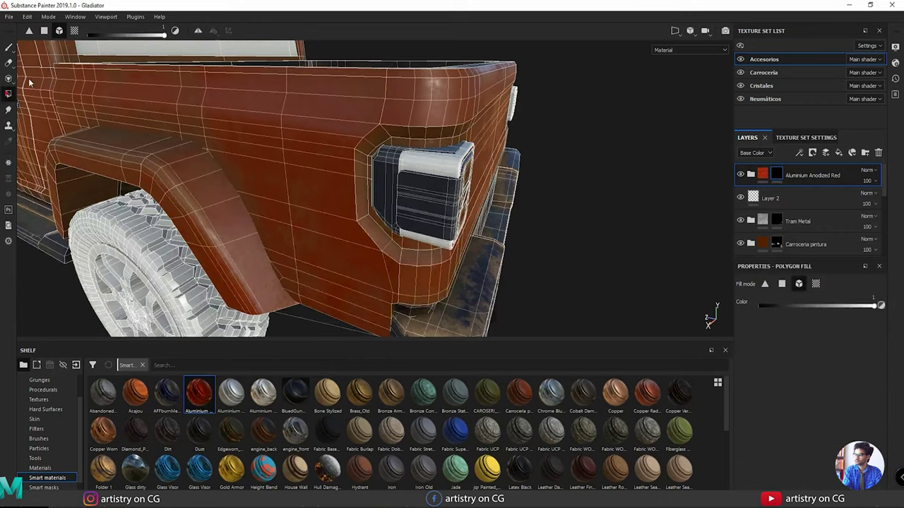
pyautogui.click(432, 178)
pyautogui.keyDown('alt'); pyautogui.moveTo(432, 177); pyautogui.dragTo(290, 270); pyautogui.keyUp('alt')
pyautogui.keyDown('alt'); pyautogui.moveTo(290, 270); pyautogui.dragTo(403, 230, button='right'); pyautogui.keyUp('alt')
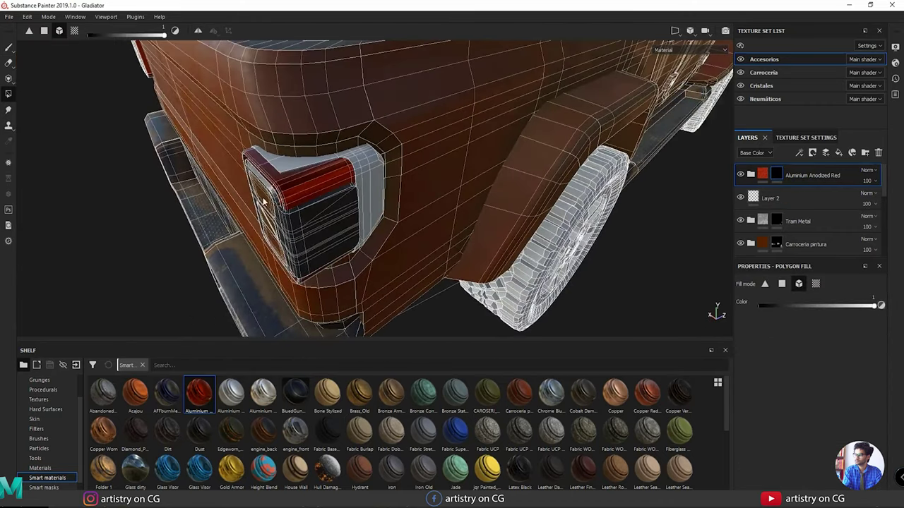
pyautogui.keyDown('alt'); pyautogui.moveTo(263, 202); pyautogui.dragTo(484, 252); pyautogui.keyUp('alt')
pyautogui.scroll(-5, 802, 214)
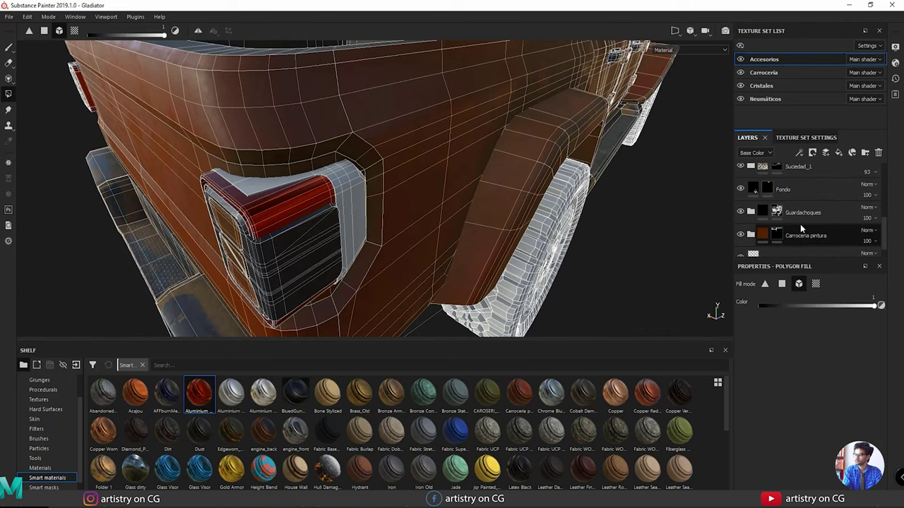
# Fill the taillight's outer housing into the Guardachoques folder's mask, then return to the Paint tool.
pyautogui.click(805, 212)
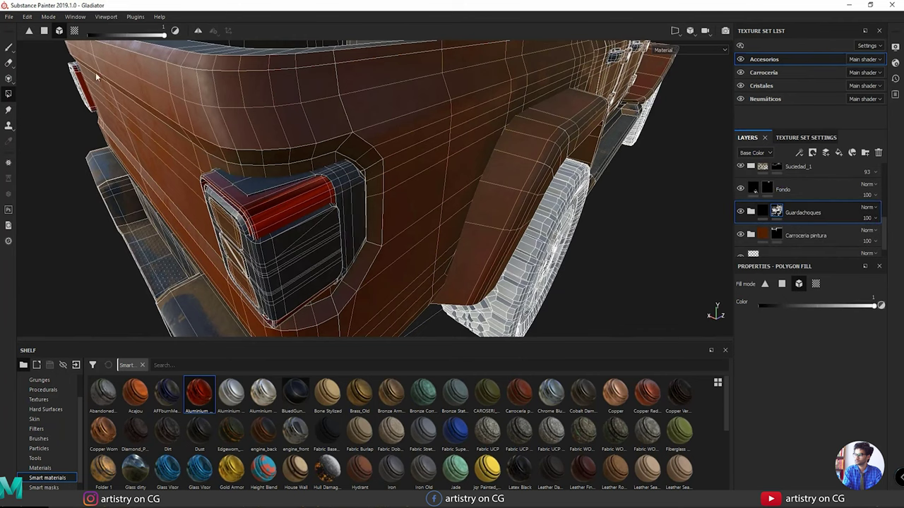
pyautogui.click(9, 48)
# Check the opposite taillight, rename the Aluminium Anodized Red folder as Faro posterior and give its fill a brighter red base color.
pyautogui.moveTo(317, 240)
pyautogui.keyDown('alt'); pyautogui.mouseDown()
pyautogui.moveTo(236, 216)
pyautogui.moveTo(373, 230)
pyautogui.mouseUp(); pyautogui.keyUp('alt')
pyautogui.moveTo(294, 264)
pyautogui.keyDown('alt'); pyautogui.mouseDown()
pyautogui.moveTo(384, 226)
pyautogui.moveTo(511, 270)
pyautogui.mouseUp(); pyautogui.keyUp('alt')
pyautogui.keyDown('alt'); pyautogui.moveTo(214, 283); pyautogui.dragTo(352, 177); pyautogui.keyUp('alt')
pyautogui.keyDown('alt'); pyautogui.moveTo(351, 177); pyautogui.dragTo(569, 199, button='right'); pyautogui.keyUp('alt')
pyautogui.keyDown('alt'); pyautogui.moveTo(569, 199); pyautogui.dragTo(379, 235); pyautogui.keyUp('alt')
pyautogui.keyDown('alt'); pyautogui.moveTo(379, 236); pyautogui.dragTo(502, 214, button='right'); pyautogui.keyUp('alt')
pyautogui.keyDown('alt'); pyautogui.moveTo(502, 214); pyautogui.dragTo(459, 201); pyautogui.keyUp('alt')
pyautogui.scroll(5, 819, 219)
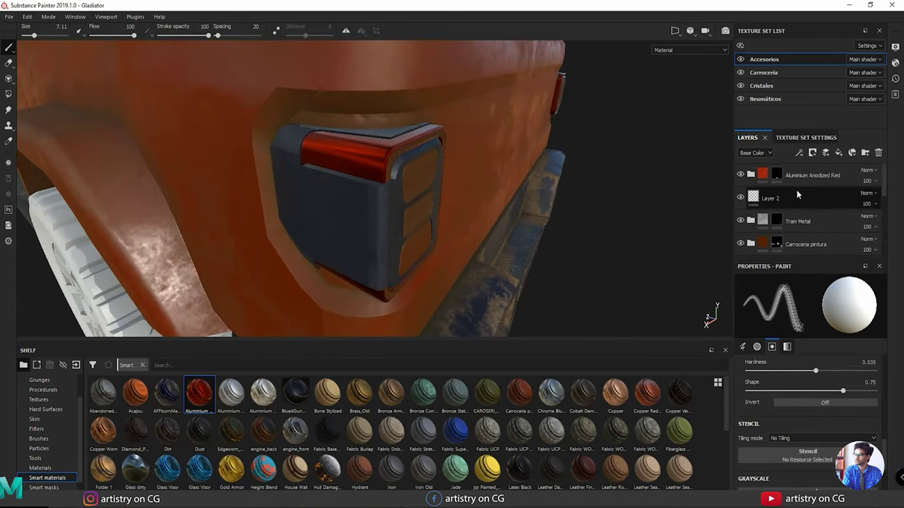
pyautogui.doubleClick(812, 175)
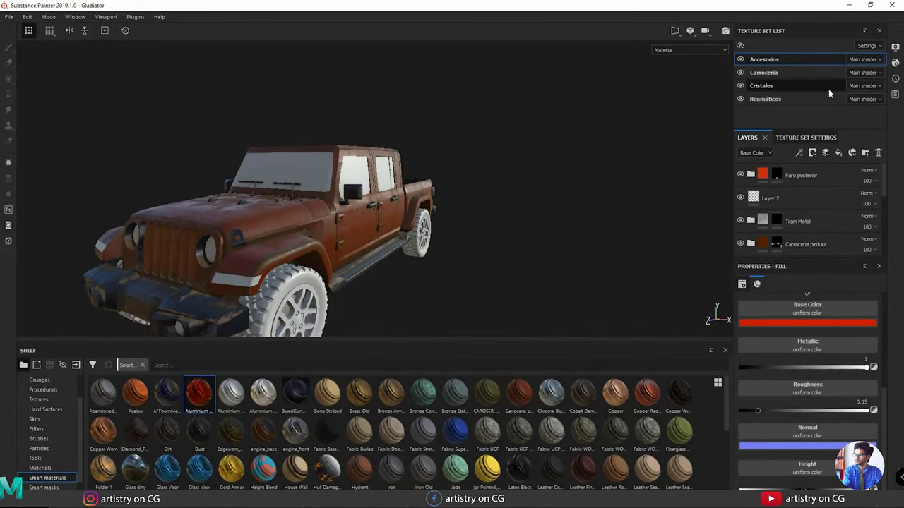
# Add the Glass dirty smart material to the Cristales texture set and check it on the windshield.
pyautogui.click(762, 85)
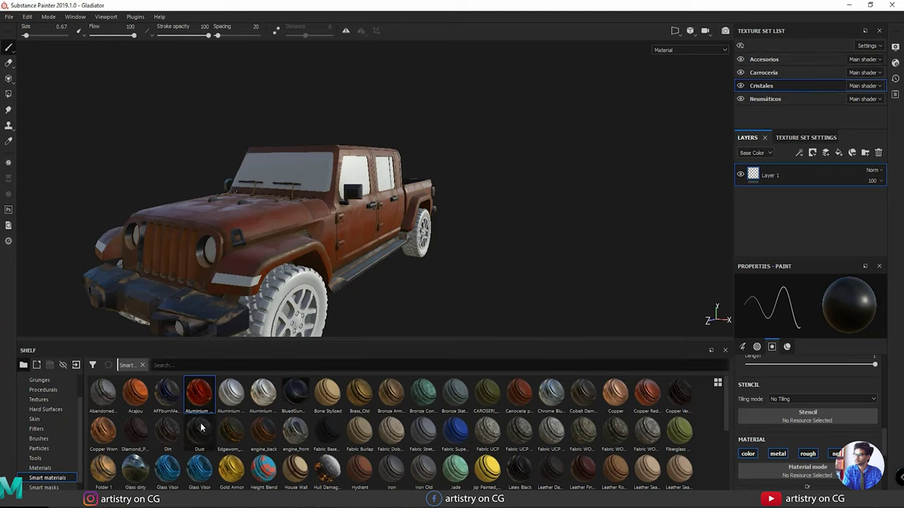
pyautogui.moveTo(136, 477)
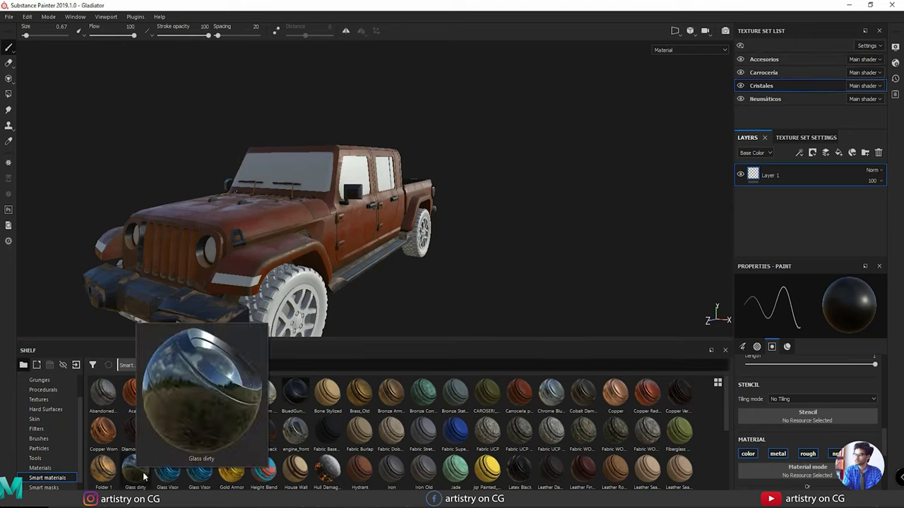
pyautogui.keyDown('alt'); pyautogui.moveTo(537, 268); pyautogui.dragTo(586, 283); pyautogui.keyUp('alt')
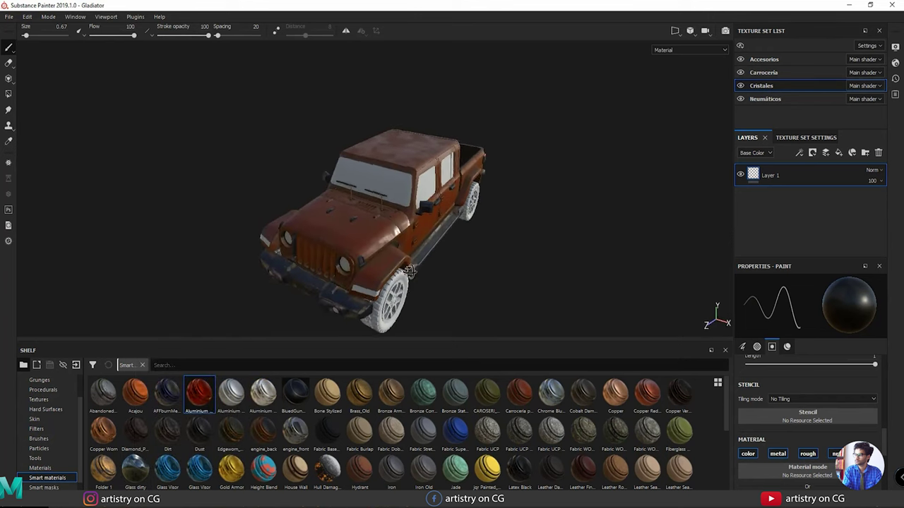
pyautogui.keyDown('alt'); pyautogui.moveTo(586, 282); pyautogui.dragTo(592, 292, button='right'); pyautogui.keyUp('alt')
pyautogui.moveTo(134, 467); pyautogui.dragTo(378, 258)
pyautogui.keyDown('alt'); pyautogui.moveTo(379, 258); pyautogui.dragTo(474, 216, button='right'); pyautogui.keyUp('alt')
pyautogui.moveTo(474, 216)
pyautogui.keyDown('alt'); pyautogui.mouseDown()
pyautogui.moveTo(523, 230)
pyautogui.moveTo(79, 251)
pyautogui.moveTo(482, 257)
pyautogui.moveTo(378, 190)
pyautogui.moveTo(355, 234)
pyautogui.mouseUp(); pyautogui.keyUp('alt')
pyautogui.moveTo(446, 245)
pyautogui.keyDown('shift'); pyautogui.mouseDown(button='right')
pyautogui.moveTo(398, 242)
pyautogui.moveTo(485, 232)
pyautogui.mouseUp(button='right'); pyautogui.keyUp('shift')
pyautogui.keyDown('alt'); pyautogui.moveTo(484, 232); pyautogui.dragTo(329, 191); pyautogui.keyUp('alt')
pyautogui.keyDown('alt'); pyautogui.moveTo(482, 178); pyautogui.dragTo(507, 231); pyautogui.keyUp('alt')
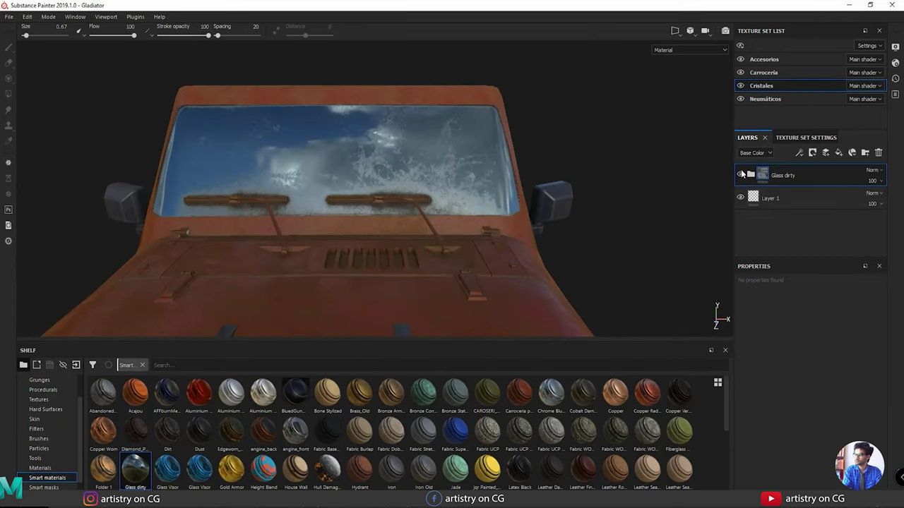
# Rename the Glass dirty folder as Glass and add a black mask to it.
pyautogui.doubleClick(779, 177)
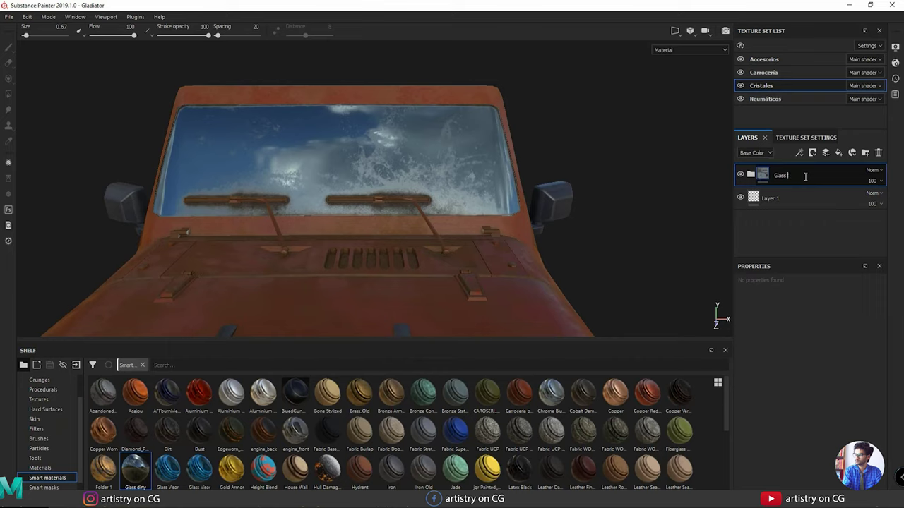
pyautogui.press('Return')
pyautogui.rightClick(784, 175)
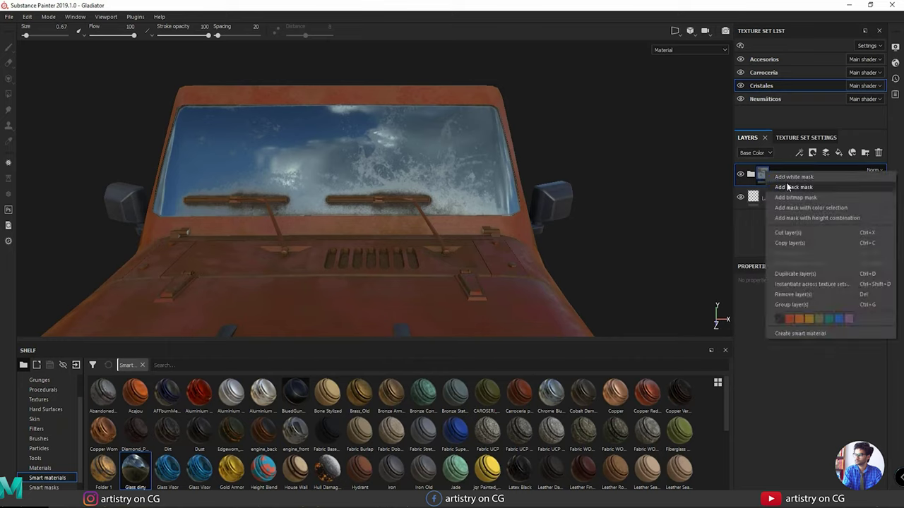
pyautogui.click(788, 185)
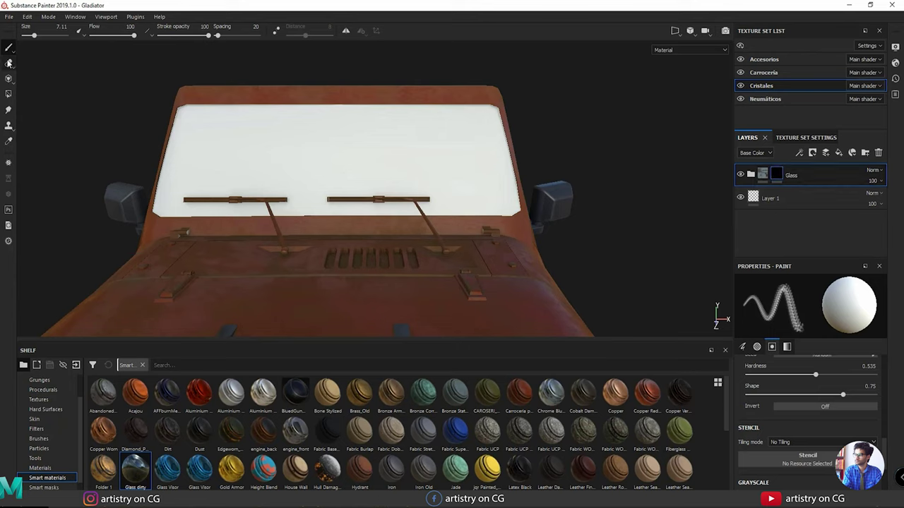
# Choose the soft round Shape alpha for the paint brush.
pyautogui.scroll(3, 42, 424)
pyautogui.click(36, 400)
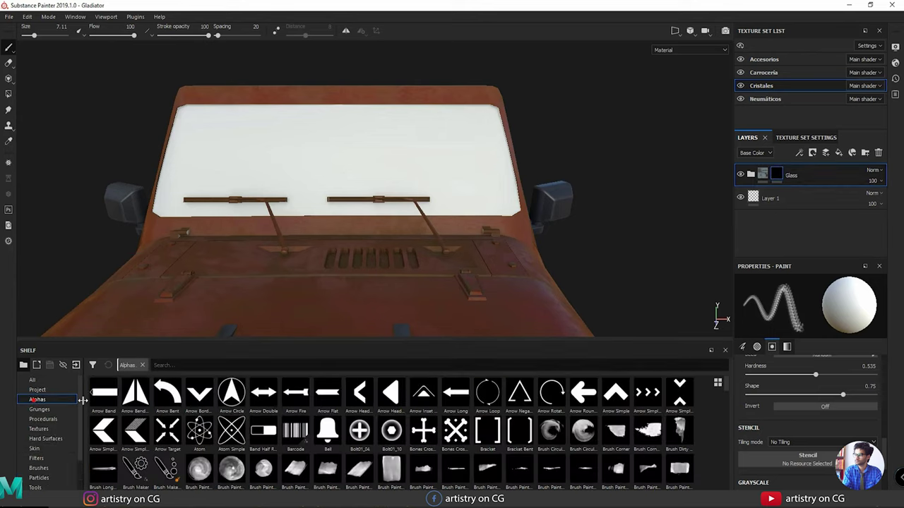
pyautogui.scroll(-10, 379, 443)
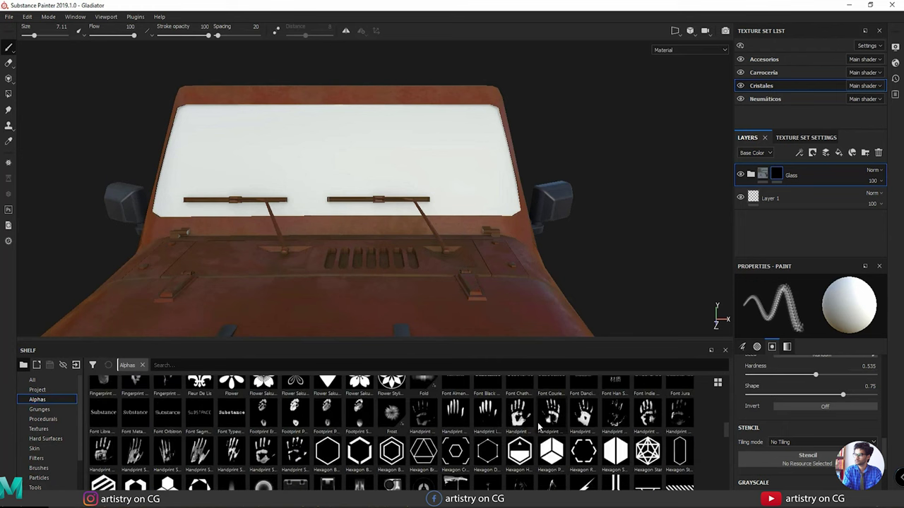
pyautogui.click(583, 447)
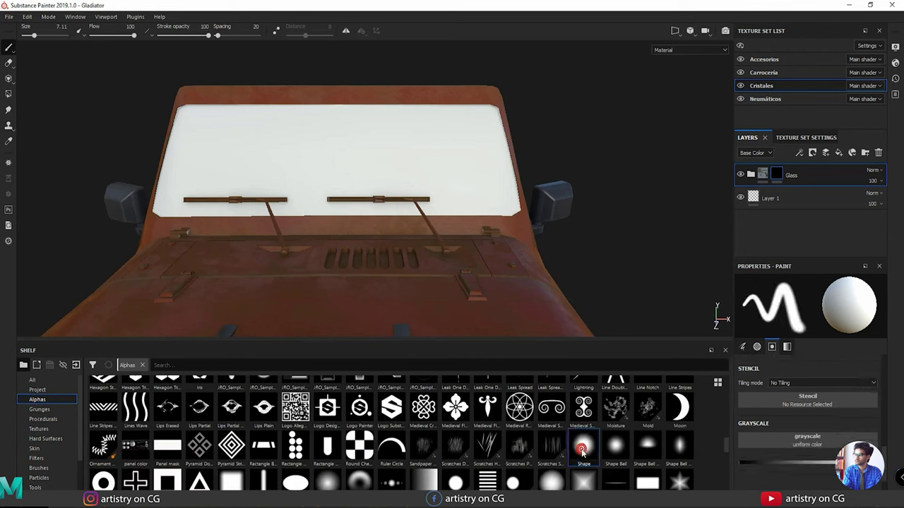
# Fill the windshield glass into the Glass folder's mask using Polygon Fill in mesh mode.
pyautogui.moveTo(344, 157); pyautogui.dragTo(385, 199, button='middle')
pyautogui.keyDown('alt'); pyautogui.moveTo(385, 198); pyautogui.dragTo(516, 256); pyautogui.keyUp('alt')
pyautogui.click(9, 93)
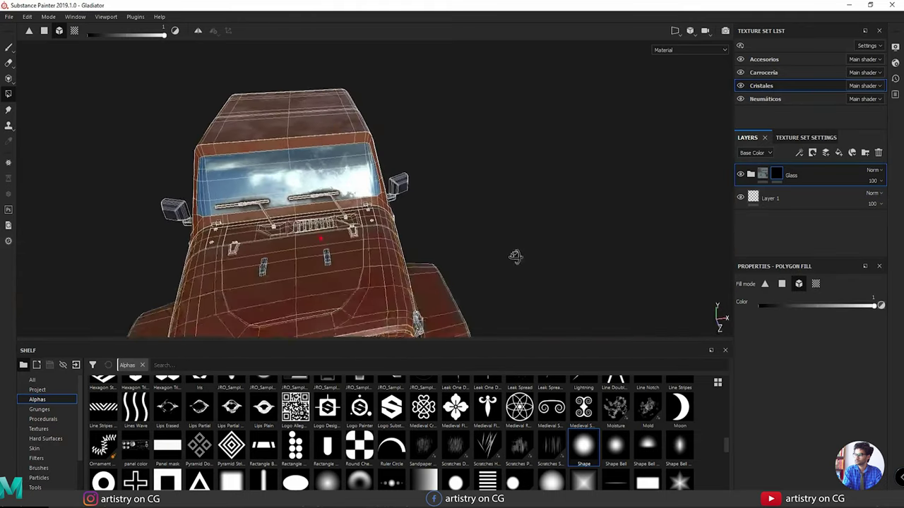
pyautogui.keyDown('alt'); pyautogui.moveTo(516, 256); pyautogui.dragTo(621, 272, button='right'); pyautogui.keyUp('alt')
pyautogui.keyDown('alt'); pyautogui.moveTo(622, 272); pyautogui.dragTo(639, 271); pyautogui.keyUp('alt')
# Expand the Glass folder, toggle the Dirt layer's visibility and inspect its effect on the windshield from several angles.
pyautogui.click(752, 175)
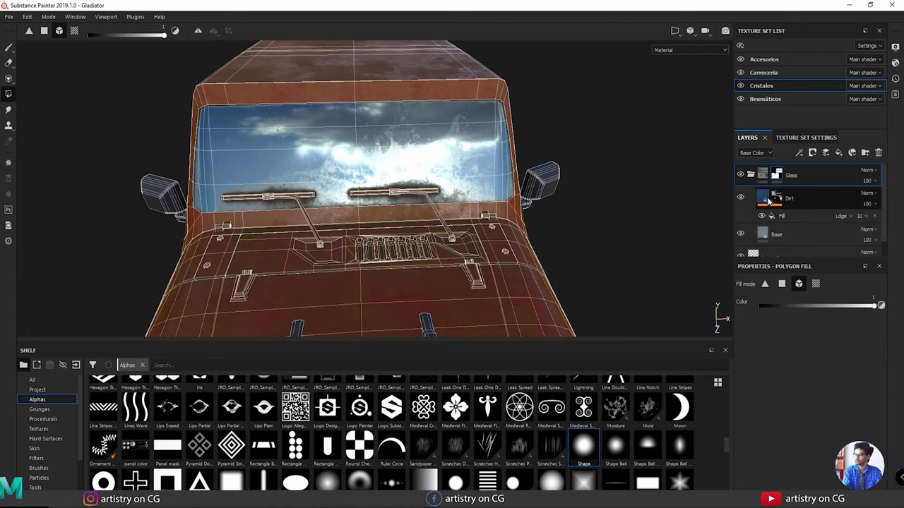
pyautogui.click(741, 198)
pyautogui.click(740, 198)
pyautogui.click(778, 199)
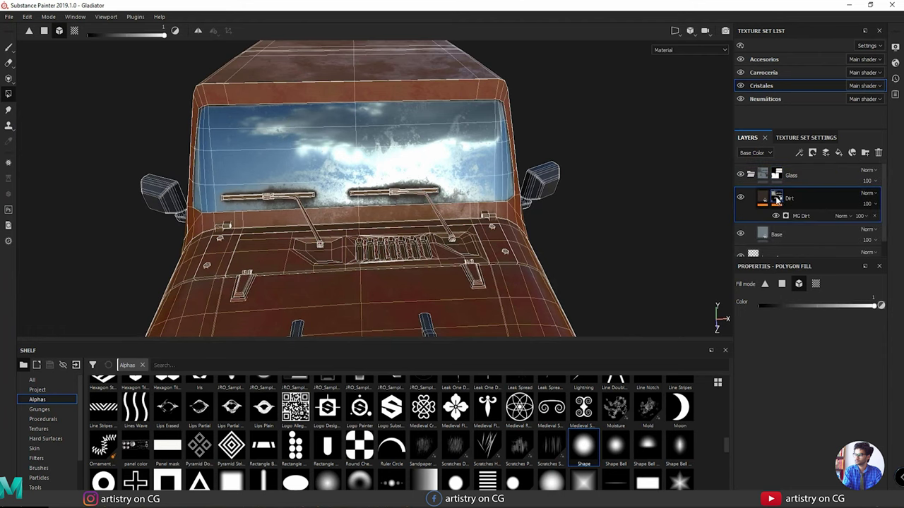
pyautogui.keyDown('alt'); pyautogui.moveTo(382, 240); pyautogui.dragTo(368, 259); pyautogui.keyUp('alt')
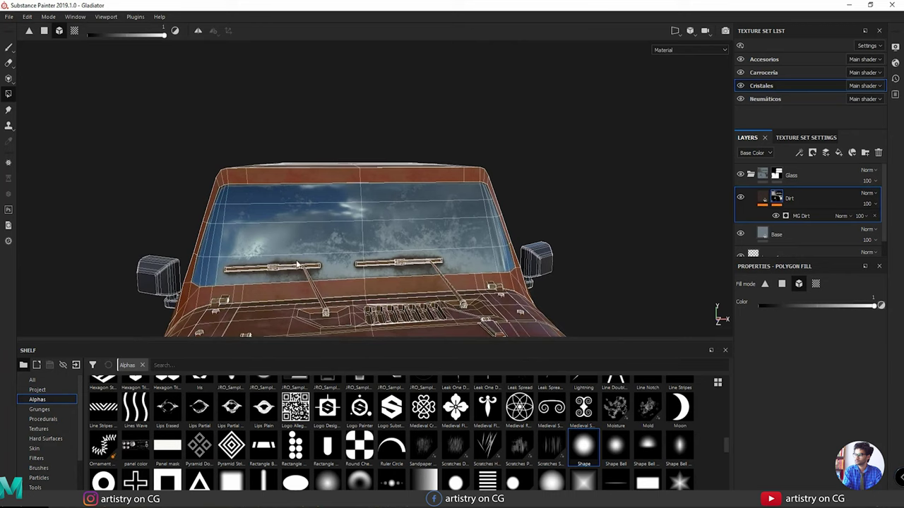
pyautogui.keyDown('alt'); pyautogui.moveTo(338, 199); pyautogui.dragTo(491, 234); pyautogui.keyUp('alt')
pyautogui.keyDown('shift'); pyautogui.moveTo(491, 234); pyautogui.dragTo(490, 236, button='right'); pyautogui.keyUp('shift')
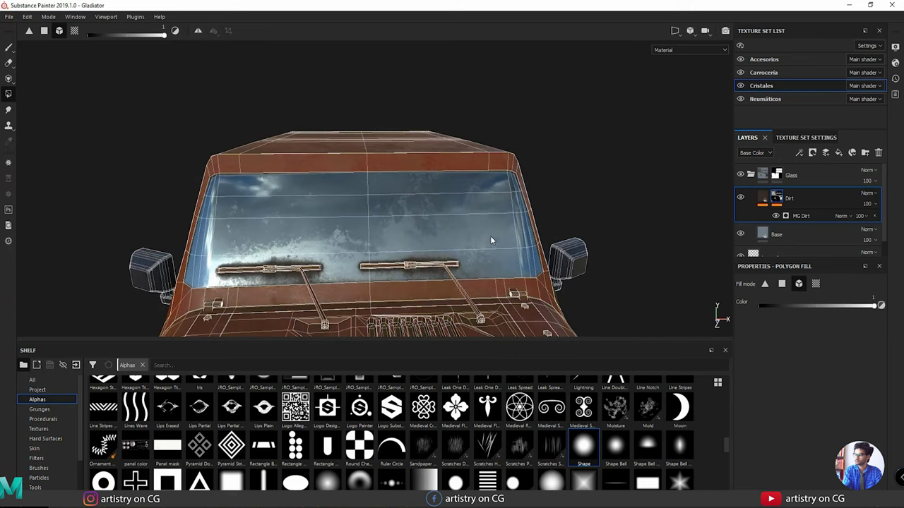
pyautogui.keyDown('alt'); pyautogui.moveTo(490, 236); pyautogui.dragTo(494, 265); pyautogui.keyUp('alt')
pyautogui.keyDown('alt'); pyautogui.moveTo(494, 265); pyautogui.dragTo(555, 238, button='right'); pyautogui.keyUp('alt')
pyautogui.keyDown('alt'); pyautogui.moveTo(555, 238); pyautogui.dragTo(546, 208); pyautogui.keyUp('alt')
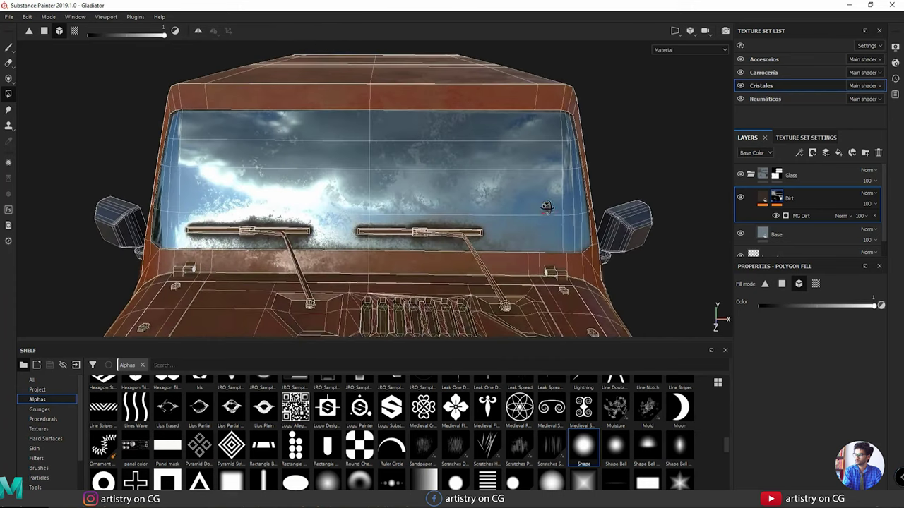
# Create a new folder inside the Glass folder and move the Dirt layer into it.
pyautogui.click(864, 157)
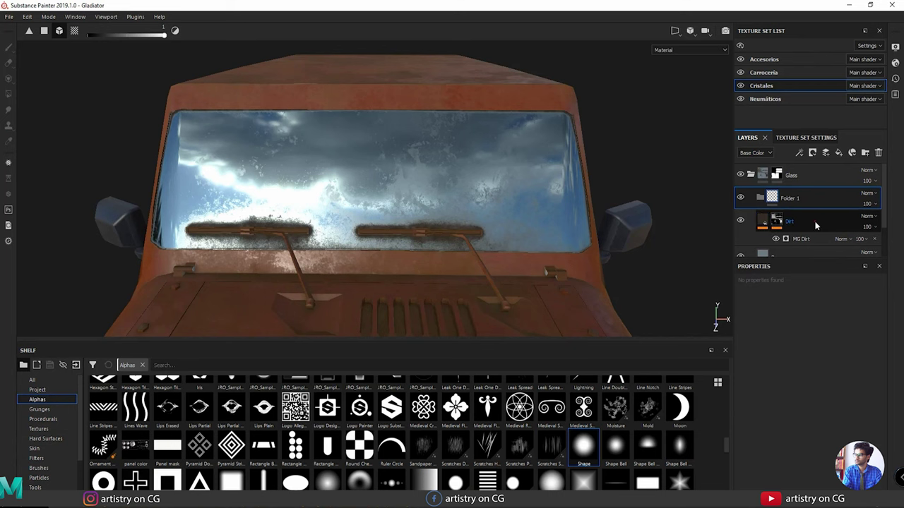
pyautogui.moveTo(815, 222); pyautogui.dragTo(809, 197)
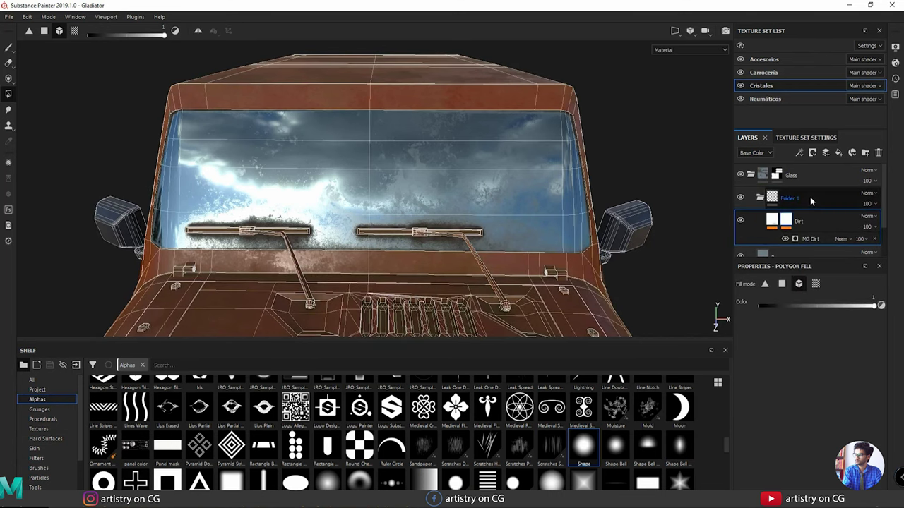
pyautogui.click(809, 199)
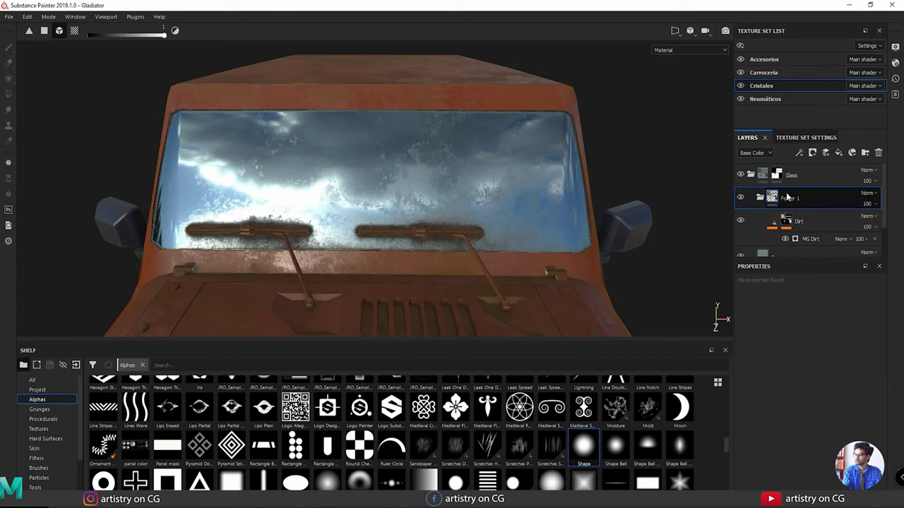
# Add a black mask to Folder 1 and make that mask active for painting.
pyautogui.rightClick(788, 198)
pyautogui.click(800, 6)
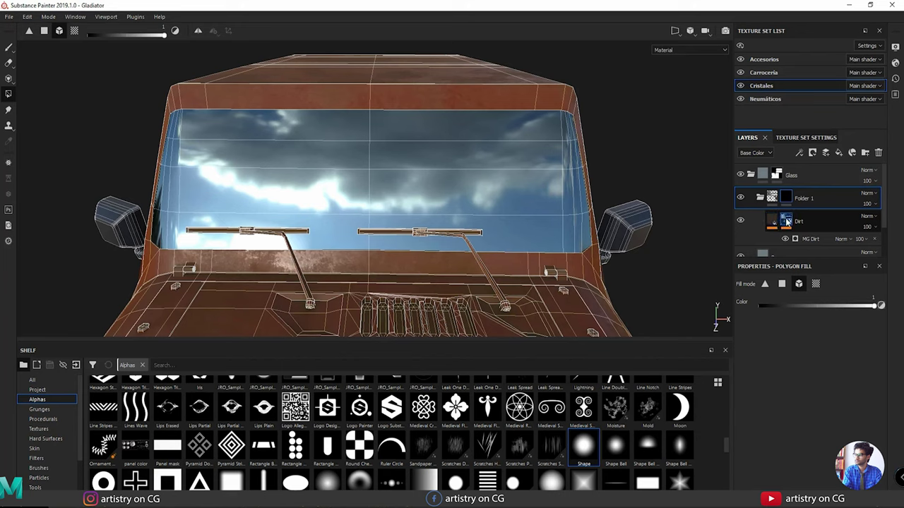
pyautogui.moveTo(789, 222)
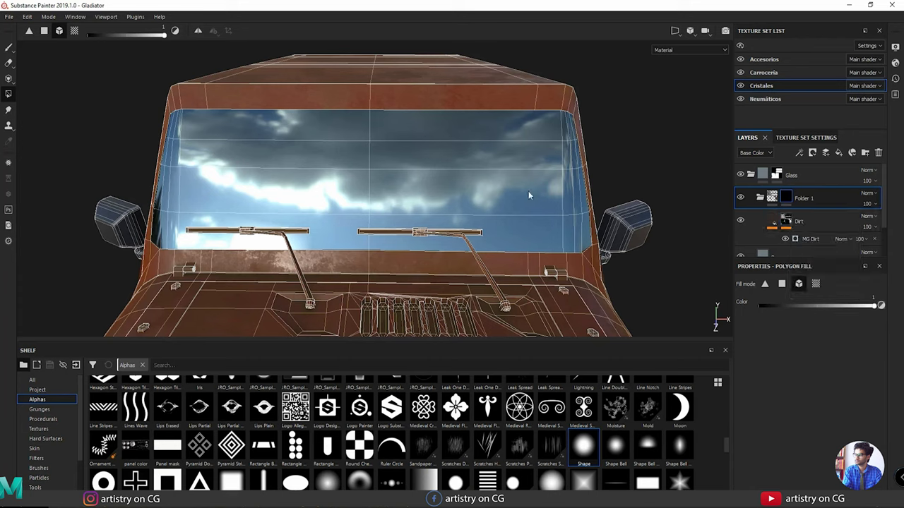
pyautogui.click(786, 198)
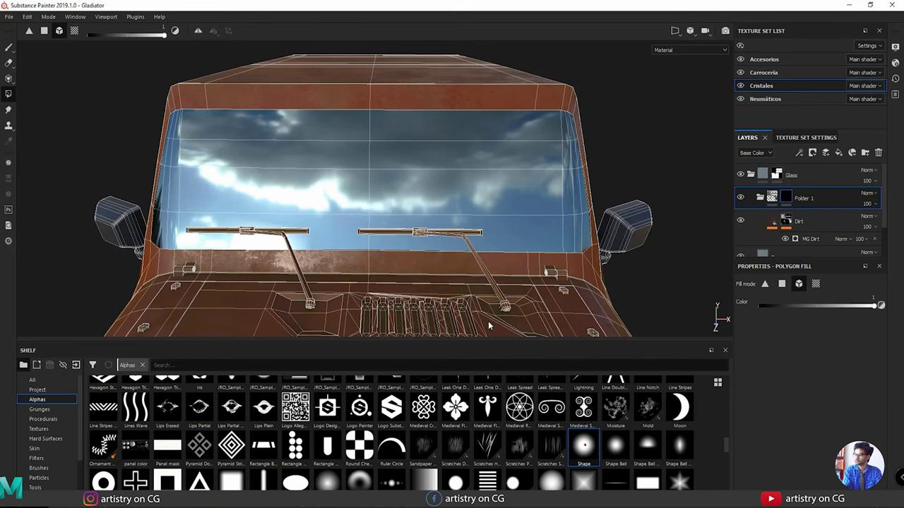
pyautogui.click(776, 195)
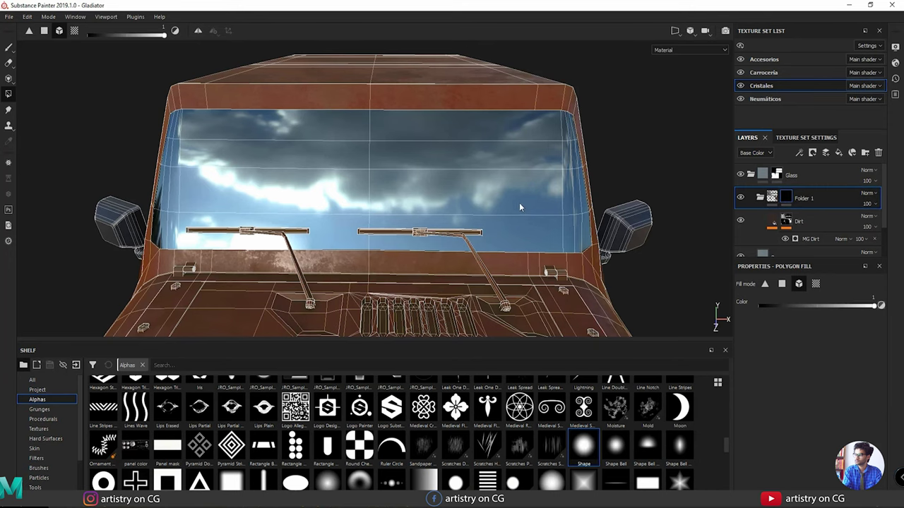
# Paint dirt into Folder 1's mask around the wipers and along the windshield's lower edge with the soft brush at size 7.11.
pyautogui.moveTo(519, 203)
pyautogui.keyDown('alt'); pyautogui.mouseDown()
pyautogui.moveTo(415, 188)
pyautogui.moveTo(494, 212)
pyautogui.moveTo(480, 195)
pyautogui.moveTo(545, 221)
pyautogui.mouseUp(); pyautogui.keyUp('alt')
pyautogui.press('1')
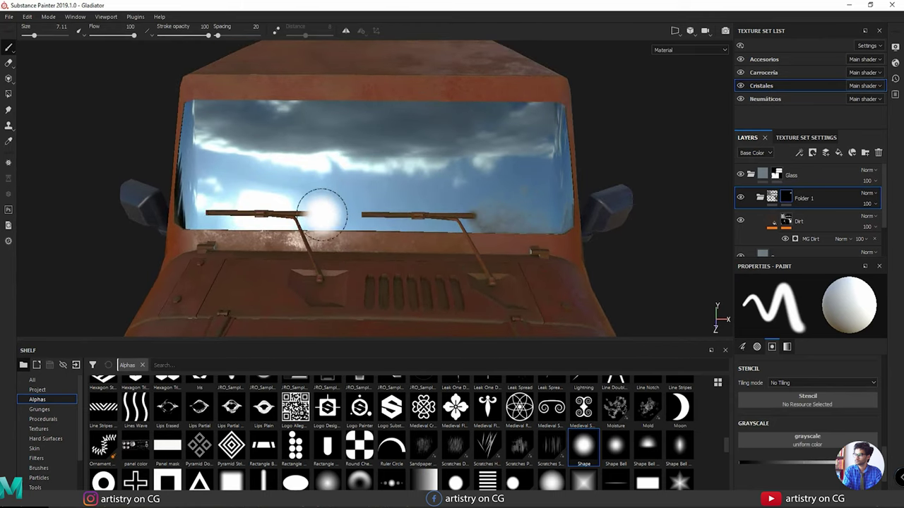
pyautogui.moveTo(332, 220); pyautogui.dragTo(354, 216)
pyautogui.moveTo(398, 163)
pyautogui.keyDown('alt'); pyautogui.mouseDown()
pyautogui.moveTo(326, 159)
pyautogui.moveTo(375, 161)
pyautogui.mouseUp(); pyautogui.keyUp('alt')
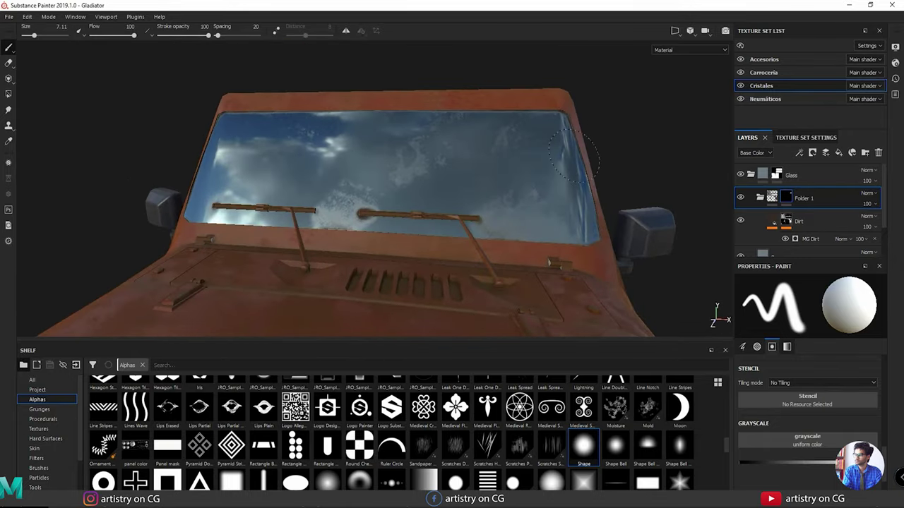
pyautogui.moveTo(589, 176)
pyautogui.keyDown('alt'); pyautogui.mouseDown()
pyautogui.moveTo(585, 238)
pyautogui.moveTo(593, 227)
pyautogui.mouseUp(); pyautogui.keyUp('alt')
pyautogui.keyDown('alt'); pyautogui.moveTo(396, 225); pyautogui.dragTo(419, 218); pyautogui.keyUp('alt')
# Reduce the brush size to about 4 and paint more dirt around the wiper tips and the windshield's lower corner.
pyautogui.keyDown('ctrl'); pyautogui.moveTo(419, 219); pyautogui.dragTo(388, 220, button='right'); pyautogui.keyUp('ctrl')
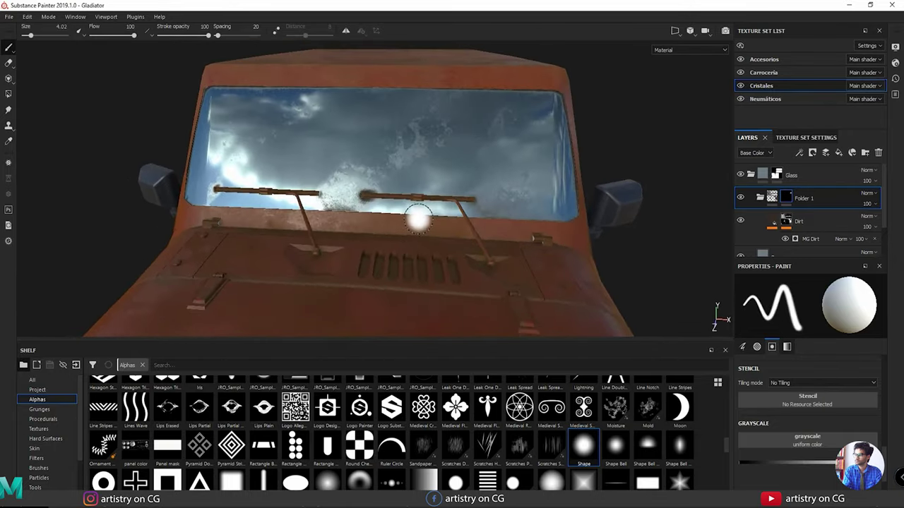
pyautogui.moveTo(388, 221)
pyautogui.keyDown('alt'); pyautogui.mouseDown()
pyautogui.moveTo(387, 164)
pyautogui.moveTo(373, 171)
pyautogui.moveTo(498, 168)
pyautogui.moveTo(219, 170)
pyautogui.moveTo(337, 176)
pyautogui.mouseUp(); pyautogui.keyUp('alt')
pyautogui.moveTo(162, 167); pyautogui.dragTo(171, 124)
pyautogui.keyDown('alt'); pyautogui.moveTo(339, 160); pyautogui.dragTo(374, 159); pyautogui.keyUp('alt')
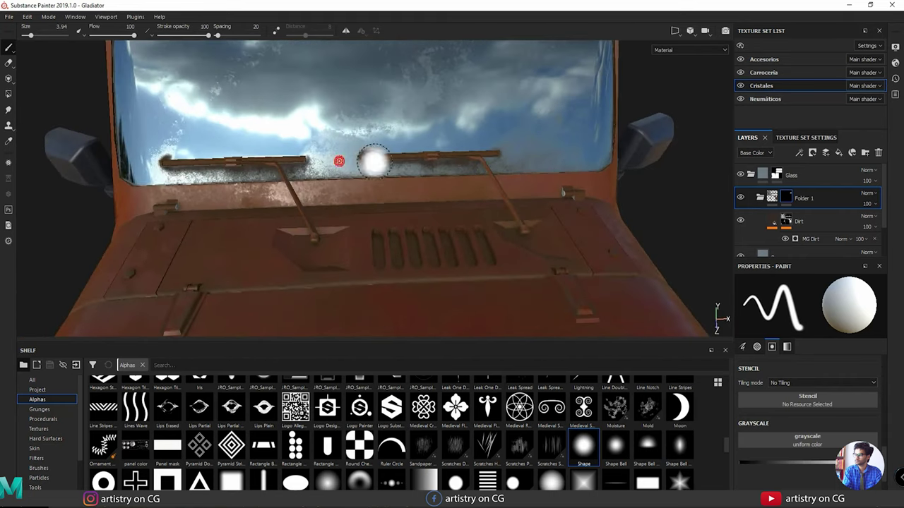
# Break up the painted windshield dirt with the Eraser at size 4.5 using the Dirt Cloudy alpha, then check the windshield and side windows.
pyautogui.press('e')
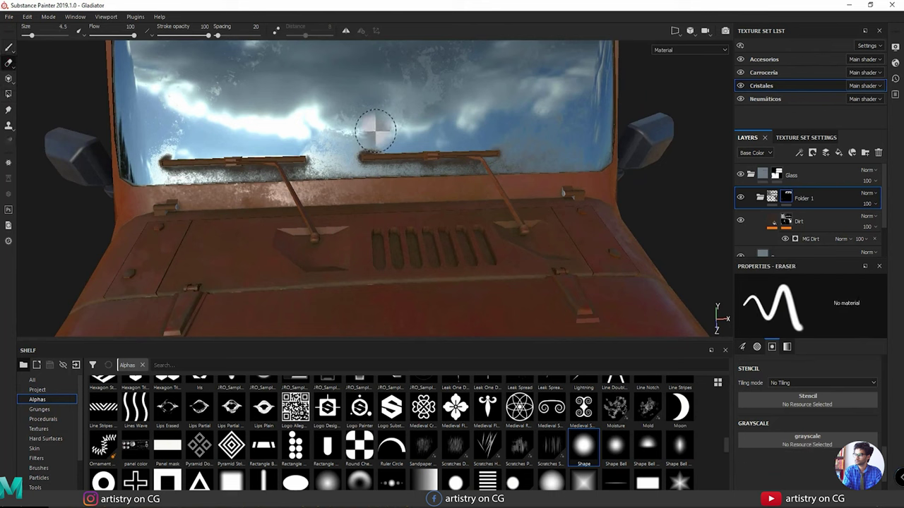
pyautogui.scroll(5, 437, 445)
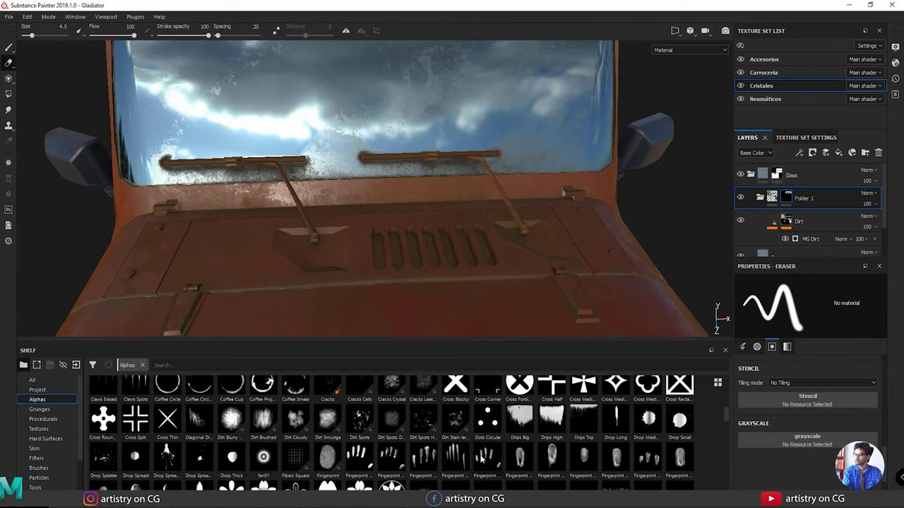
pyautogui.click(298, 421)
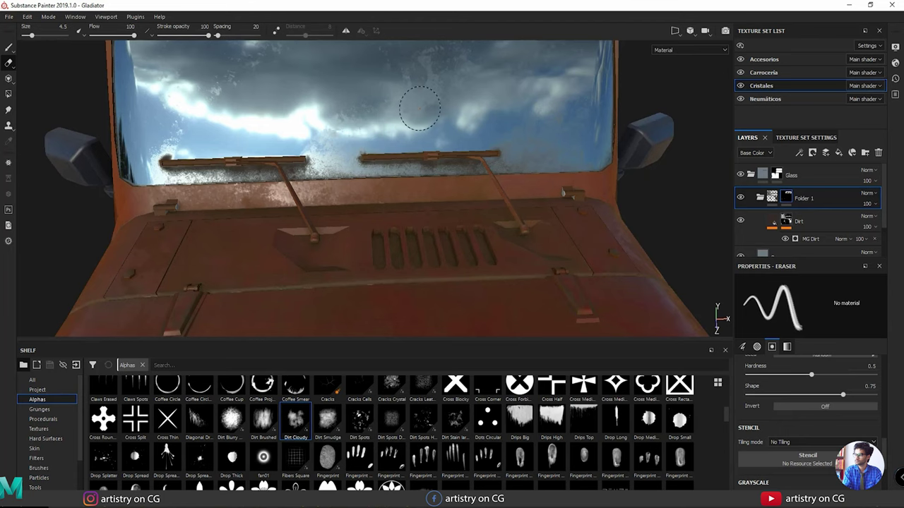
pyautogui.keyDown('alt'); pyautogui.moveTo(450, 83); pyautogui.dragTo(471, 233); pyautogui.keyUp('alt')
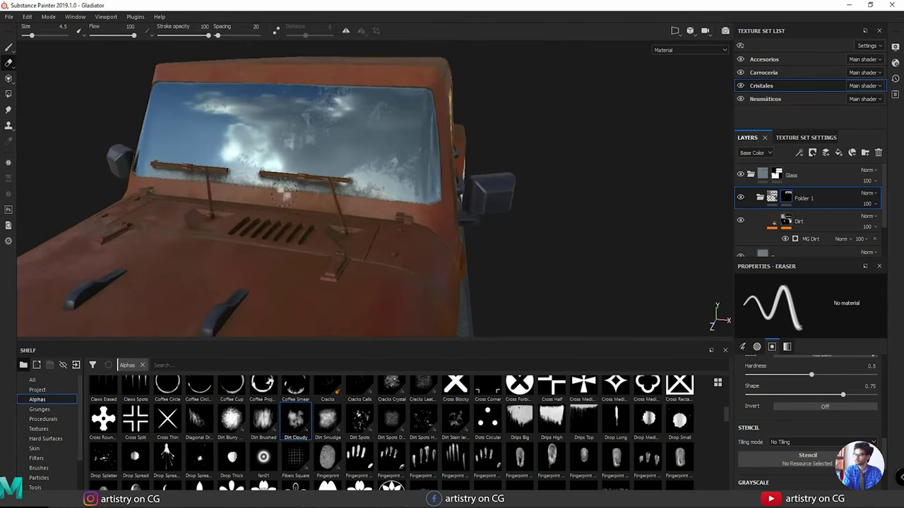
pyautogui.keyDown('alt'); pyautogui.moveTo(472, 233); pyautogui.dragTo(517, 238, button='right'); pyautogui.keyUp('alt')
pyautogui.keyDown('alt'); pyautogui.moveTo(516, 237); pyautogui.dragTo(439, 196); pyautogui.keyUp('alt')
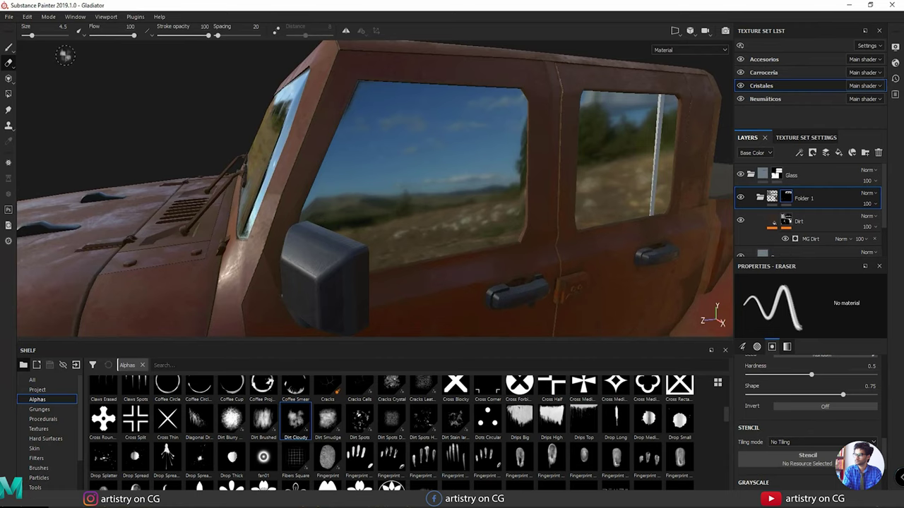
# Fill the near side's front and rear door windows into Folder 1's mask with Polygon Fill in mesh mode.
pyautogui.click(8, 94)
pyautogui.click(420, 177)
pyautogui.click(606, 161)
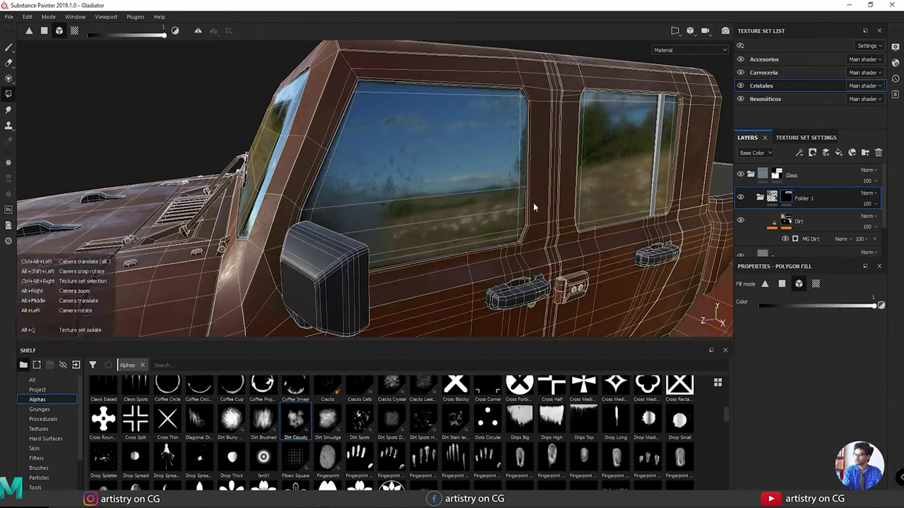
# Extend the mesh fill in Folder 1's mask to the cab's rear window and the opposite side windows.
pyautogui.keyDown('alt'); pyautogui.moveTo(534, 202); pyautogui.dragTo(393, 185, button='right'); pyautogui.keyUp('alt')
pyautogui.keyDown('alt'); pyautogui.moveTo(394, 185); pyautogui.dragTo(247, 205); pyautogui.keyUp('alt')
pyautogui.keyDown('alt'); pyautogui.moveTo(304, 211); pyautogui.dragTo(603, 207, button='right'); pyautogui.keyUp('alt')
pyautogui.click(603, 208)
pyautogui.keyDown('alt'); pyautogui.moveTo(635, 180); pyautogui.dragTo(406, 190, button='middle'); pyautogui.keyUp('alt')
pyautogui.keyDown('alt'); pyautogui.moveTo(653, 246); pyautogui.dragTo(661, 249, button='middle'); pyautogui.keyUp('alt')
pyautogui.click(507, 189)
pyautogui.keyDown('alt'); pyautogui.moveTo(507, 189); pyautogui.dragTo(565, 185); pyautogui.keyUp('alt')
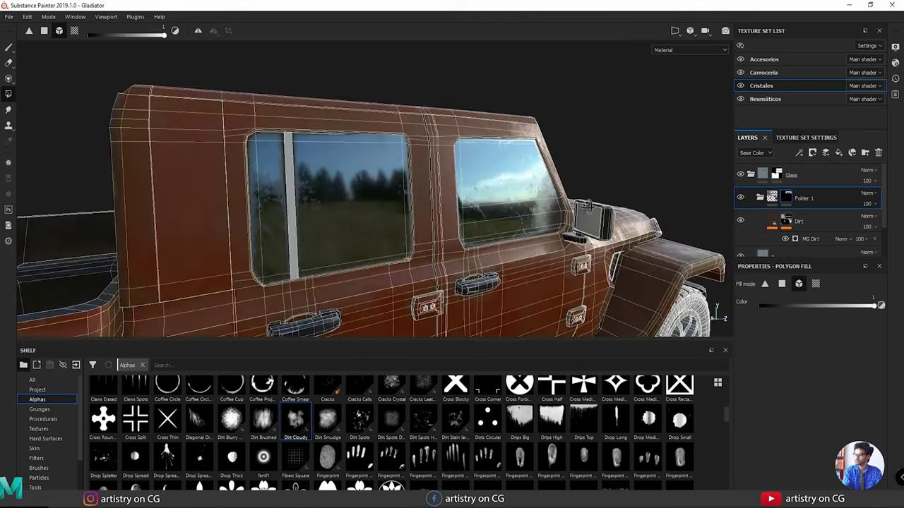
pyautogui.keyDown('alt'); pyautogui.moveTo(565, 185); pyautogui.dragTo(487, 205, button='right'); pyautogui.keyUp('alt')
pyautogui.keyDown('alt'); pyautogui.moveTo(487, 205); pyautogui.dragTo(179, 179); pyautogui.keyUp('alt')
# Return to the paint brush and add an Opacity channel to the Cristales texture set.
pyautogui.click(8, 49)
pyautogui.moveTo(536, 254)
pyautogui.keyDown('alt'); pyautogui.mouseDown()
pyautogui.moveTo(438, 198)
pyautogui.moveTo(282, 220)
pyautogui.mouseUp(); pyautogui.keyUp('alt')
pyautogui.keyDown('alt'); pyautogui.moveTo(283, 219); pyautogui.dragTo(417, 242, button='right'); pyautogui.keyUp('alt')
pyautogui.moveTo(417, 242)
pyautogui.keyDown('alt'); pyautogui.mouseDown()
pyautogui.moveTo(514, 251)
pyautogui.moveTo(455, 253)
pyautogui.mouseUp(); pyautogui.keyUp('alt')
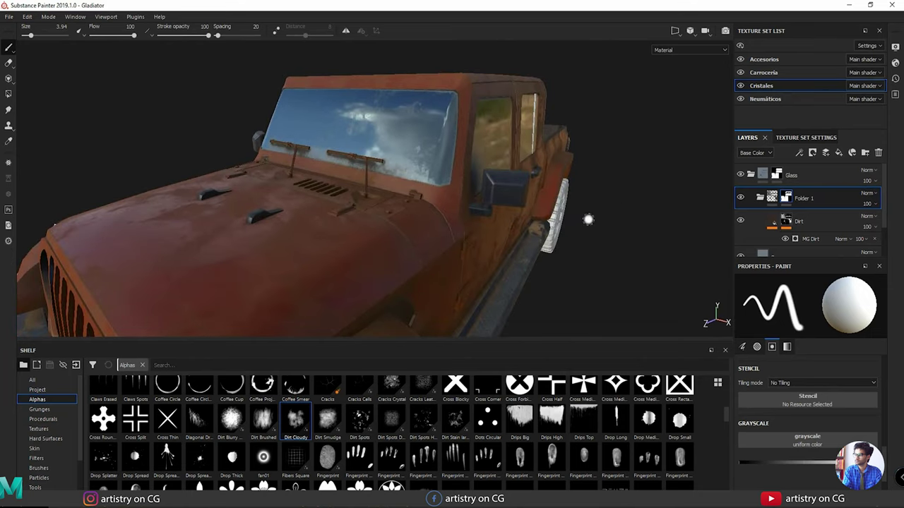
pyautogui.click(751, 175)
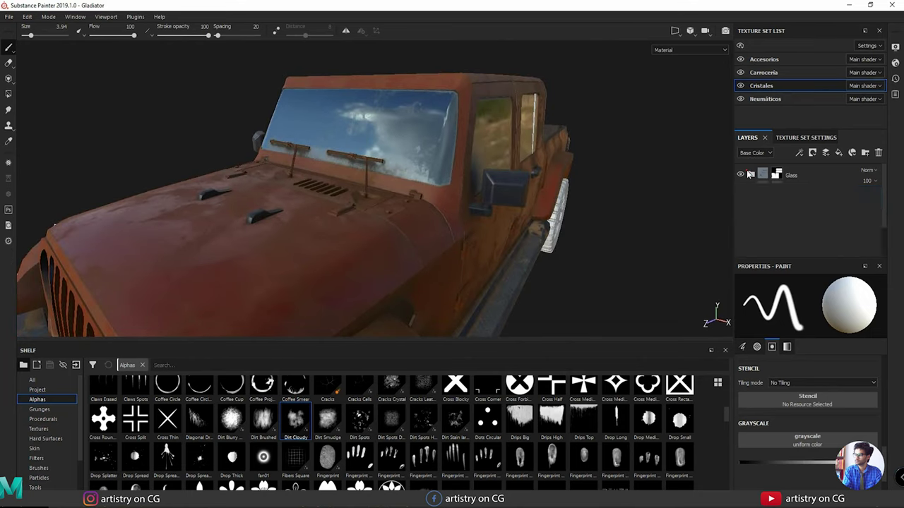
pyautogui.click(812, 137)
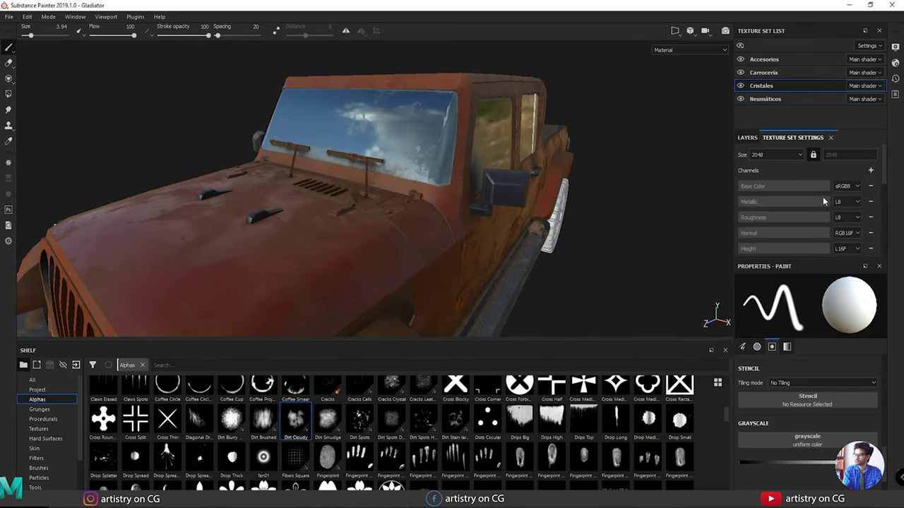
pyautogui.scroll(-2, 774, 188)
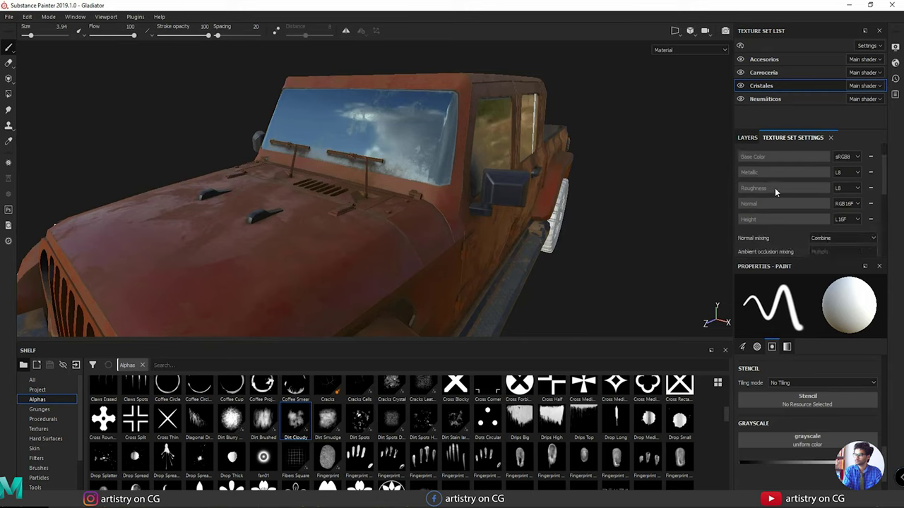
pyautogui.scroll(2, 778, 192)
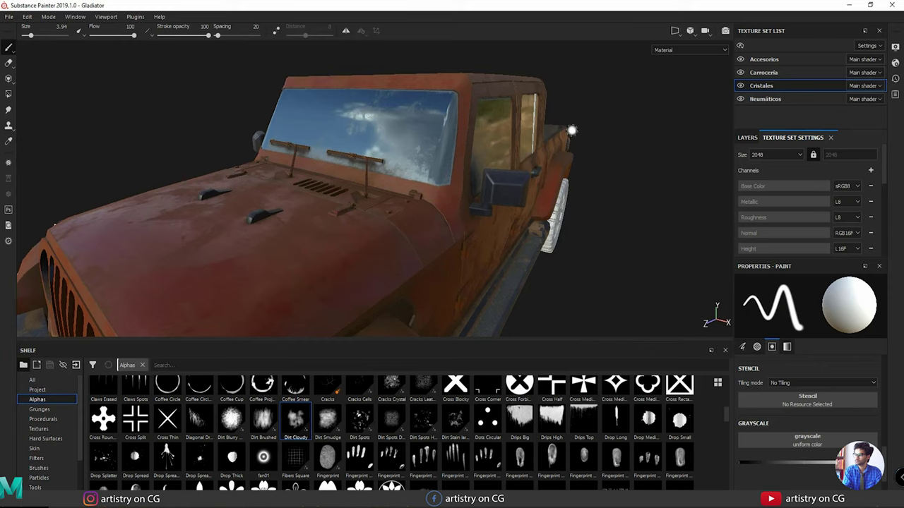
pyautogui.click(871, 172)
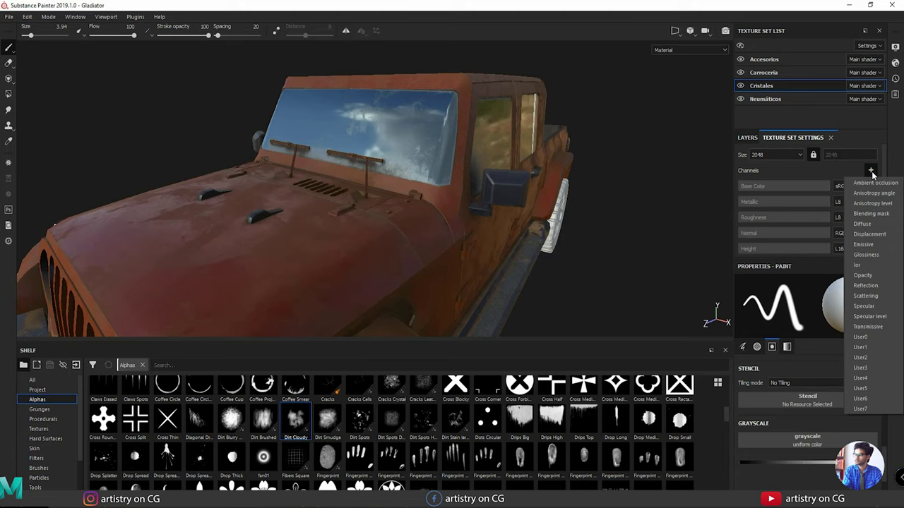
pyautogui.click(857, 276)
pyautogui.scroll(-3, 830, 232)
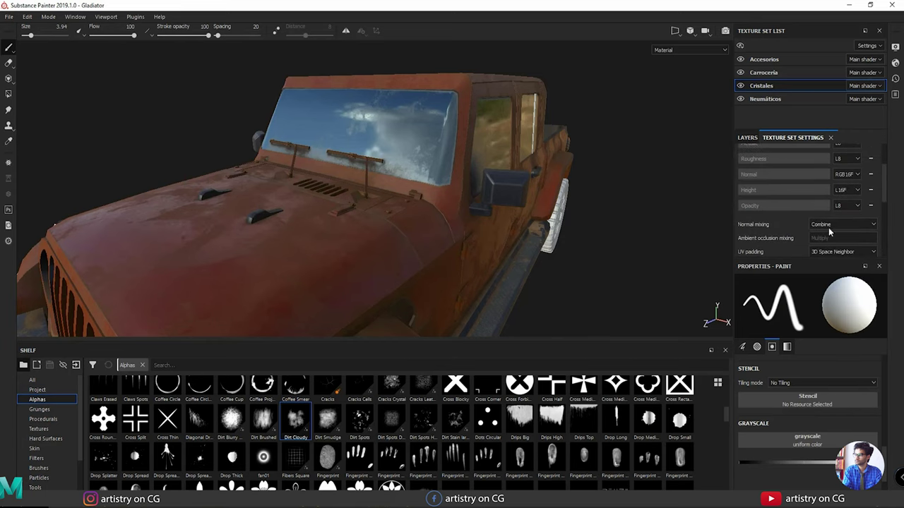
# Apply the Glass dirty smart material to the Cristales set as a new group above the existing Glass group.
pyautogui.keyDown('alt'); pyautogui.moveTo(226, 176); pyautogui.dragTo(451, 233); pyautogui.keyUp('alt')
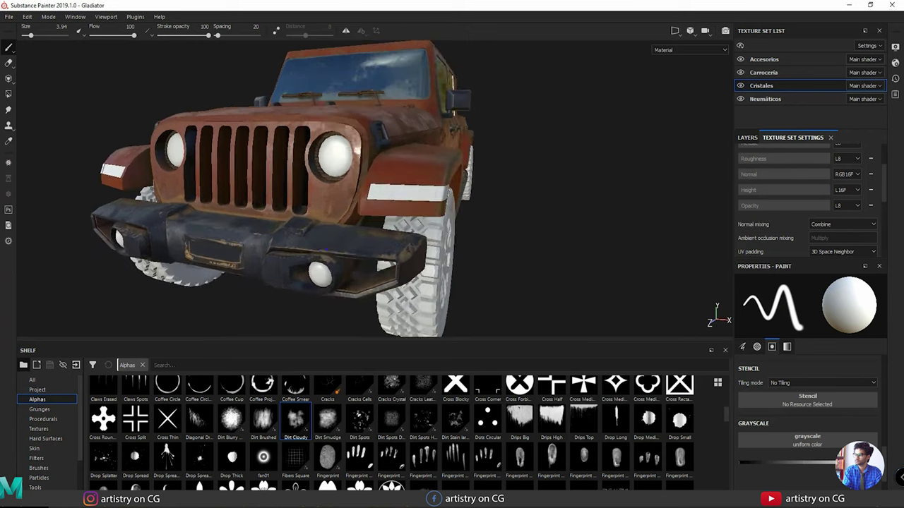
pyautogui.click(747, 137)
pyautogui.scroll(-1, 48, 484)
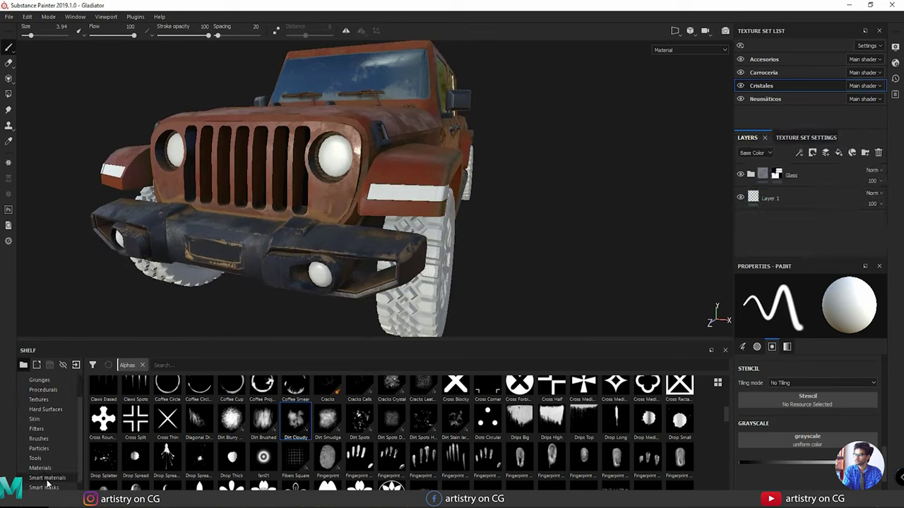
pyautogui.click(45, 478)
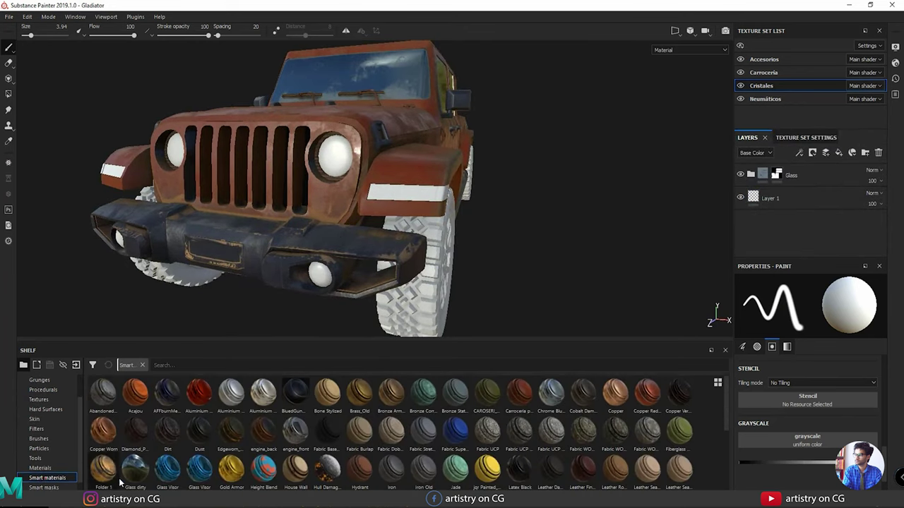
pyautogui.moveTo(135, 478); pyautogui.dragTo(386, 199)
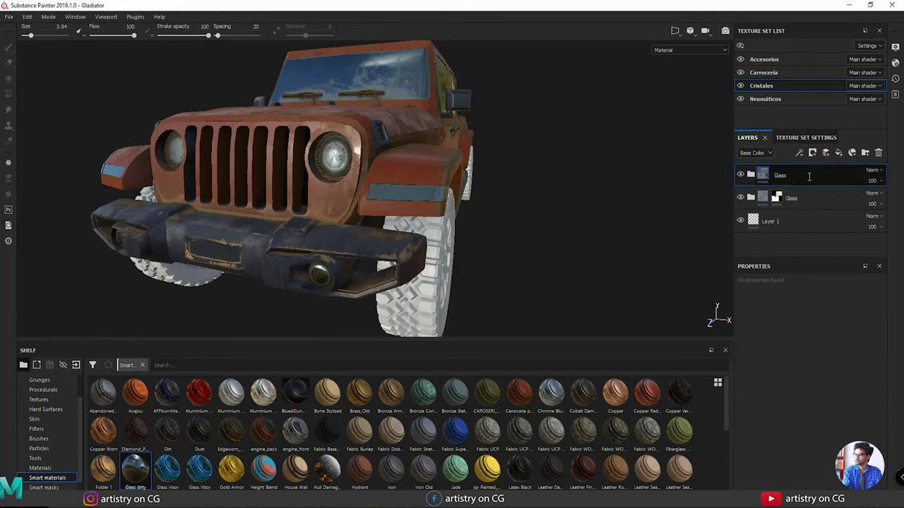
# Delete the Dirt layer inside the Glass 2 group and add a black mask to that group.
pyautogui.click(751, 175)
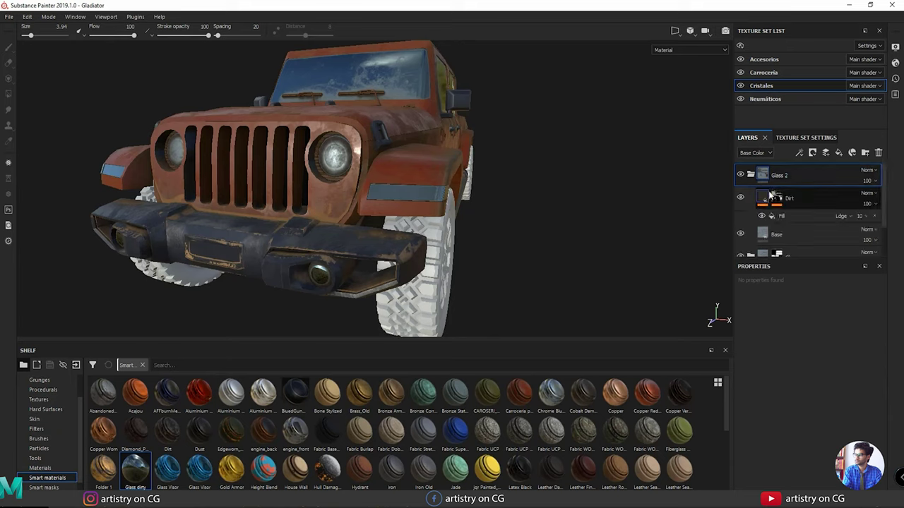
pyautogui.click(812, 199)
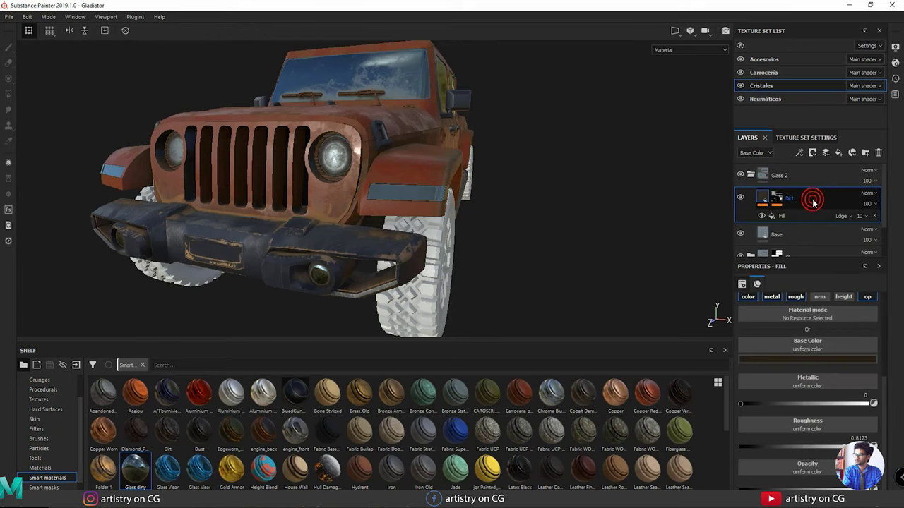
pyautogui.click(750, 174)
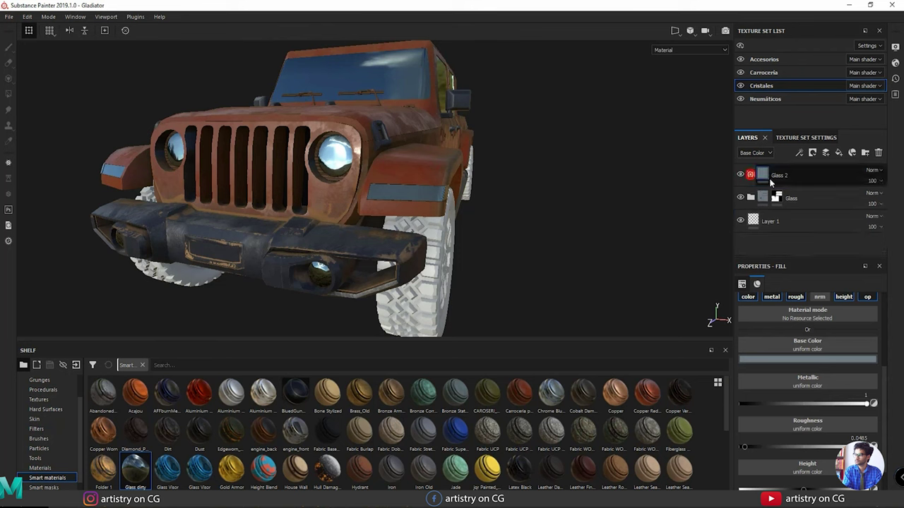
pyautogui.rightClick(765, 175)
pyautogui.click(788, 180)
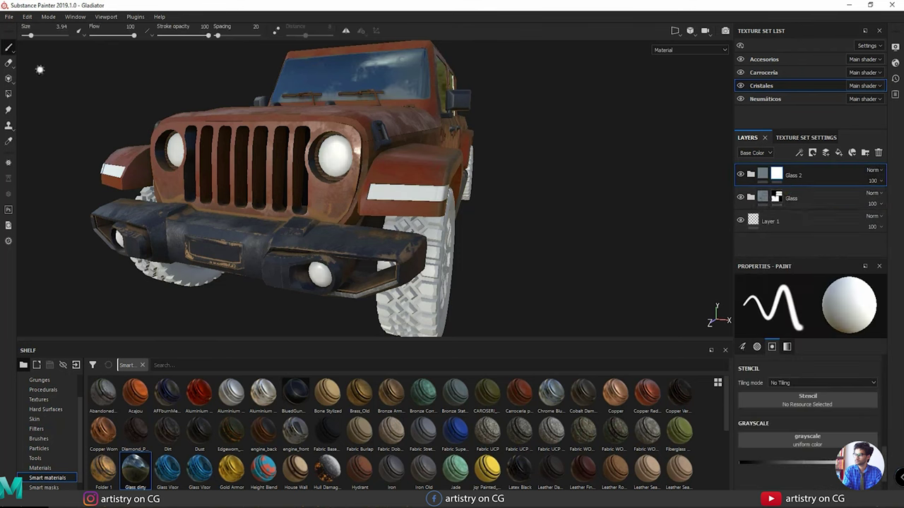
# Fill the headlights, fender lights and front bumper fog lights into Glass 2's mask with Polygon Fill in mesh mode.
pyautogui.click(8, 95)
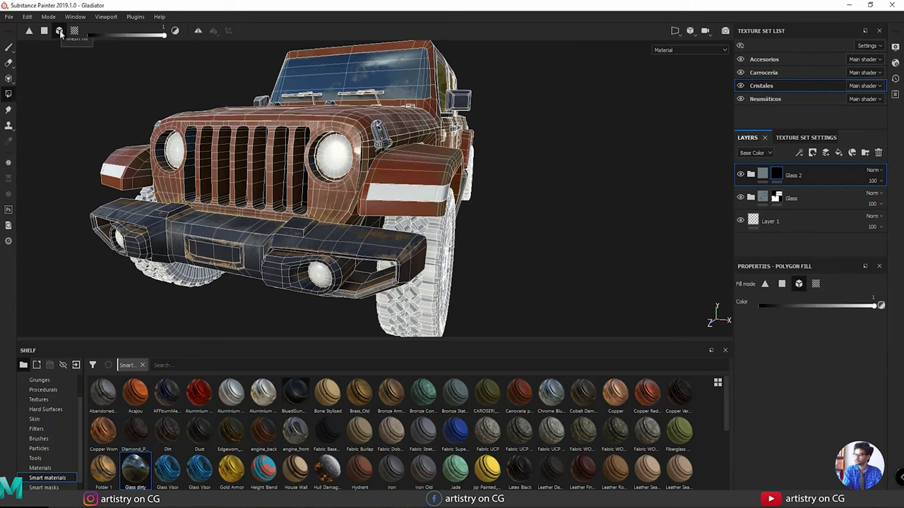
pyautogui.click(338, 160)
pyautogui.click(407, 194)
pyautogui.click(324, 274)
pyautogui.keyDown('alt'); pyautogui.moveTo(324, 274); pyautogui.dragTo(284, 275); pyautogui.keyUp('alt')
pyautogui.click(265, 266)
pyautogui.click(291, 182)
pyautogui.keyDown('alt'); pyautogui.moveTo(291, 183); pyautogui.dragTo(246, 293); pyautogui.keyUp('alt')
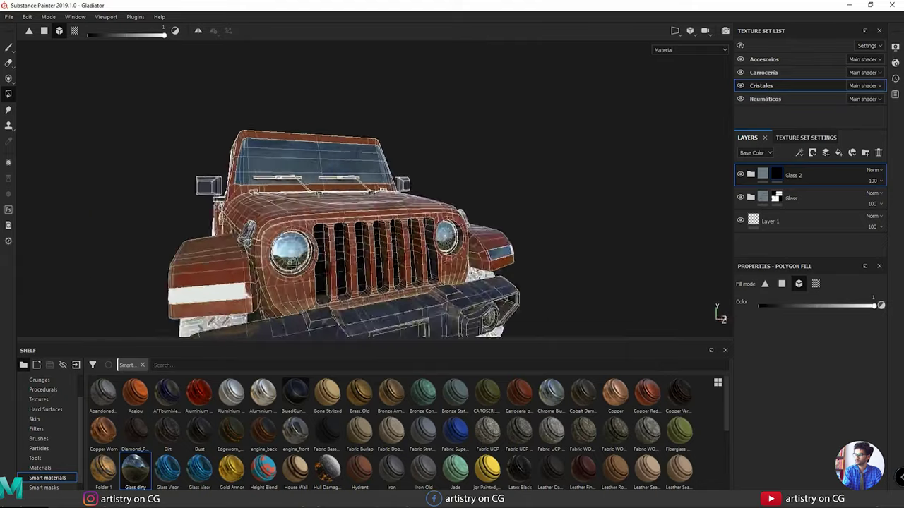
pyautogui.keyDown('alt'); pyautogui.moveTo(247, 242); pyautogui.dragTo(224, 228); pyautogui.keyUp('alt')
pyautogui.keyDown('alt'); pyautogui.moveTo(268, 282); pyautogui.dragTo(366, 248, button='right'); pyautogui.keyUp('alt')
pyautogui.click(185, 248)
pyautogui.keyDown('alt'); pyautogui.moveTo(339, 233); pyautogui.dragTo(231, 264); pyautogui.keyUp('alt')
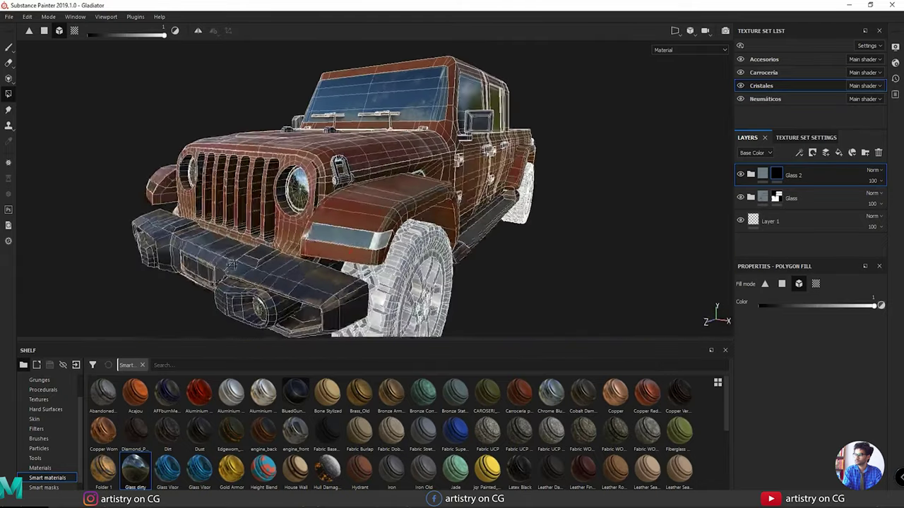
# Switch to the Carrocería texture set and add a paint layer above the METAL_SANDY_DIRT___OLD_1 group.
pyautogui.moveTo(379, 244)
pyautogui.keyDown('alt'); pyautogui.mouseDown()
pyautogui.moveTo(300, 263)
pyautogui.moveTo(353, 249)
pyautogui.moveTo(757, 257)
pyautogui.moveTo(452, 176)
pyautogui.mouseUp(); pyautogui.keyUp('alt')
pyautogui.keyDown('alt'); pyautogui.moveTo(381, 113); pyautogui.dragTo(405, 166, button='middle'); pyautogui.keyUp('alt')
pyautogui.click(764, 72)
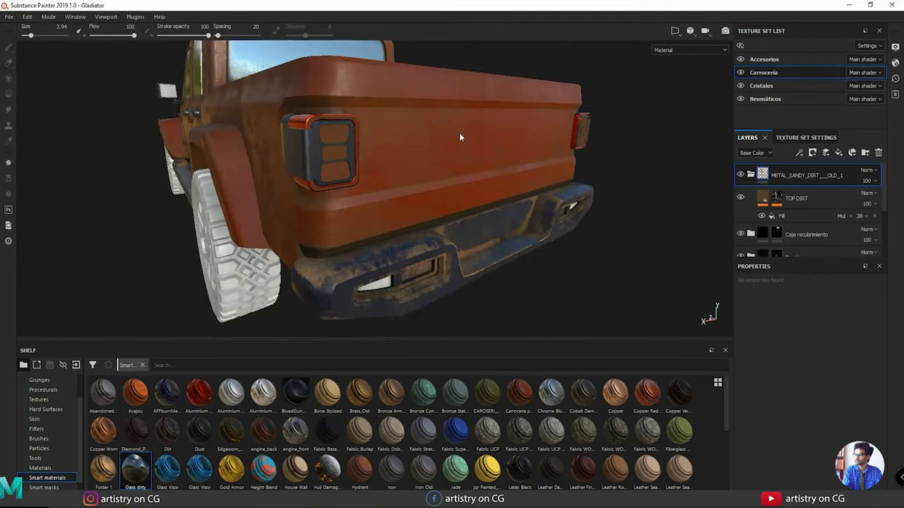
pyautogui.keyDown('alt'); pyautogui.moveTo(460, 137); pyautogui.dragTo(350, 125); pyautogui.keyUp('alt')
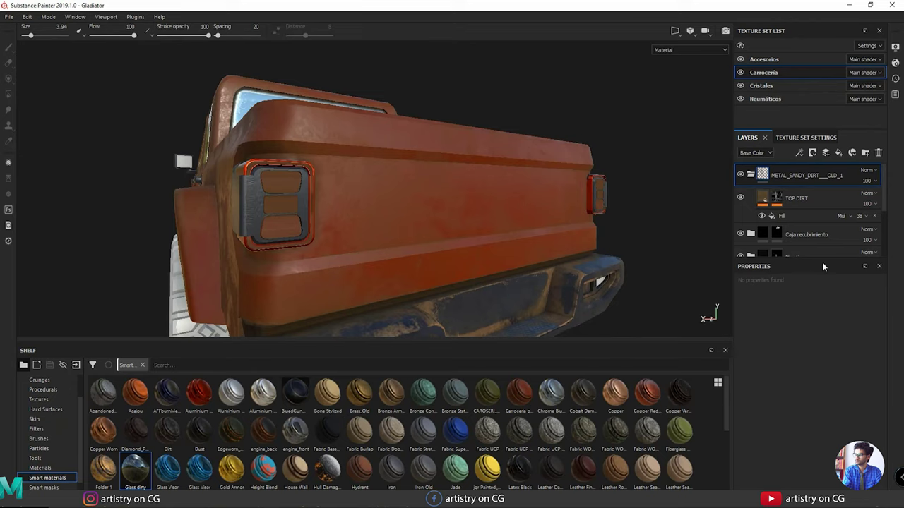
pyautogui.click(791, 175)
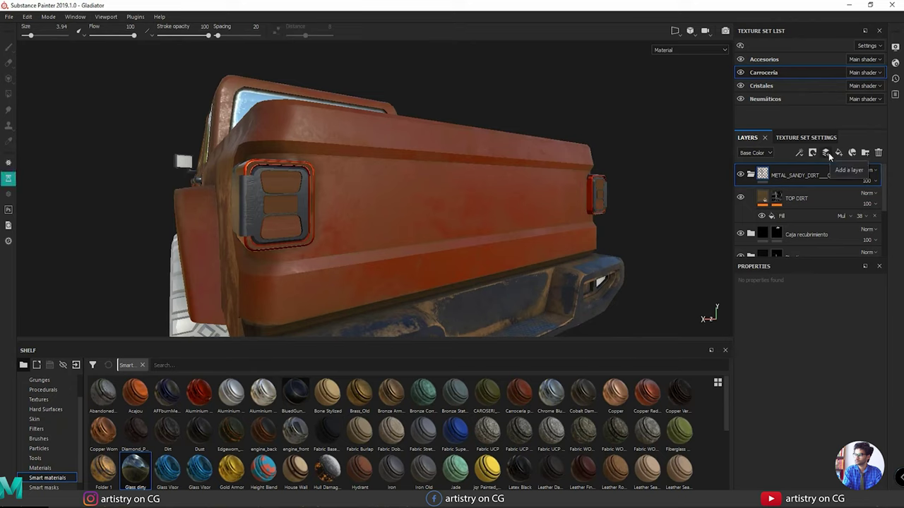
pyautogui.click(826, 153)
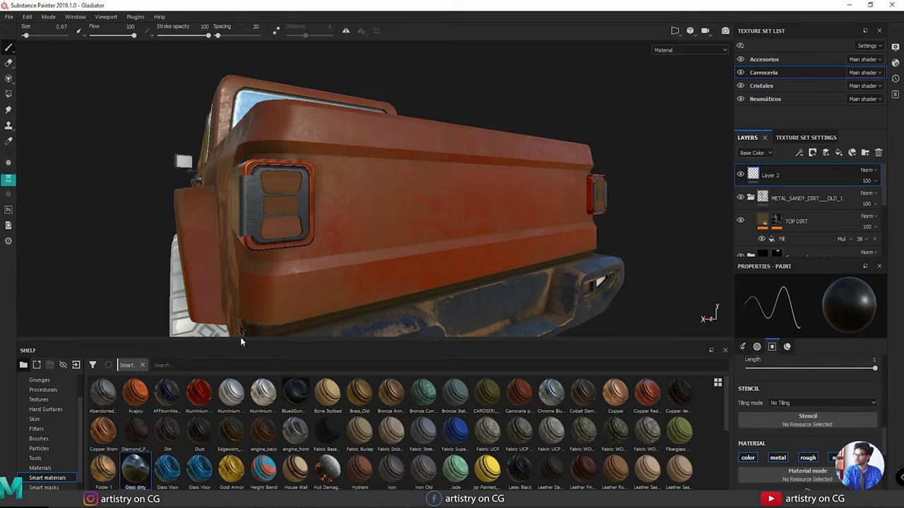
# Choose the Shape Bell alpha for painting on the new layer.
pyautogui.scroll(1, 49, 384)
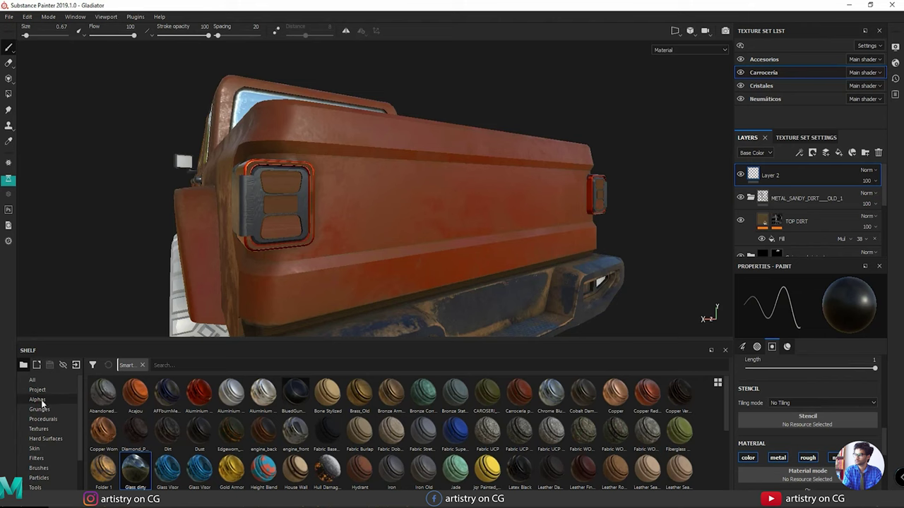
pyautogui.click(46, 401)
pyautogui.scroll(-15, 270, 442)
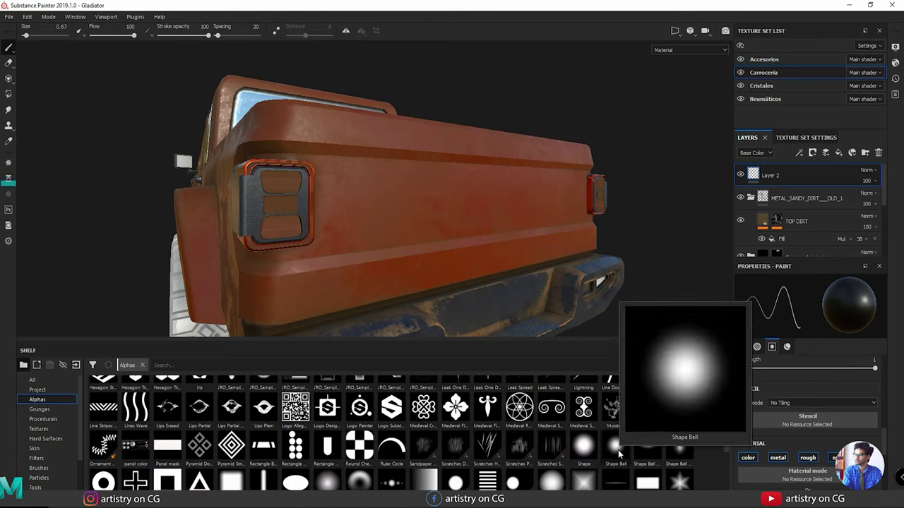
pyautogui.click(618, 454)
# Review the brush material channels, try a straight vertical black line on the tailgate, and undo it.
pyautogui.keyDown('alt'); pyautogui.moveTo(360, 200); pyautogui.dragTo(423, 212); pyautogui.keyUp('alt')
pyautogui.scroll(-3, 847, 412)
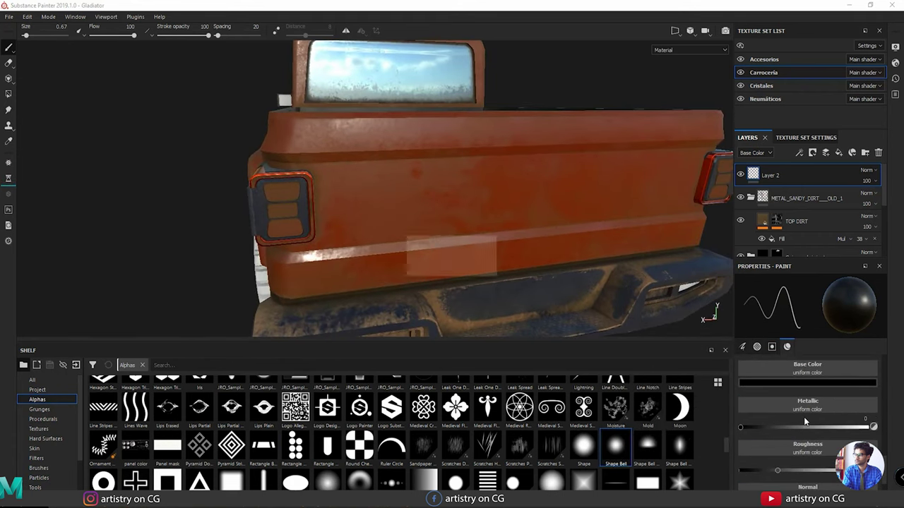
pyautogui.scroll(-3, 816, 442)
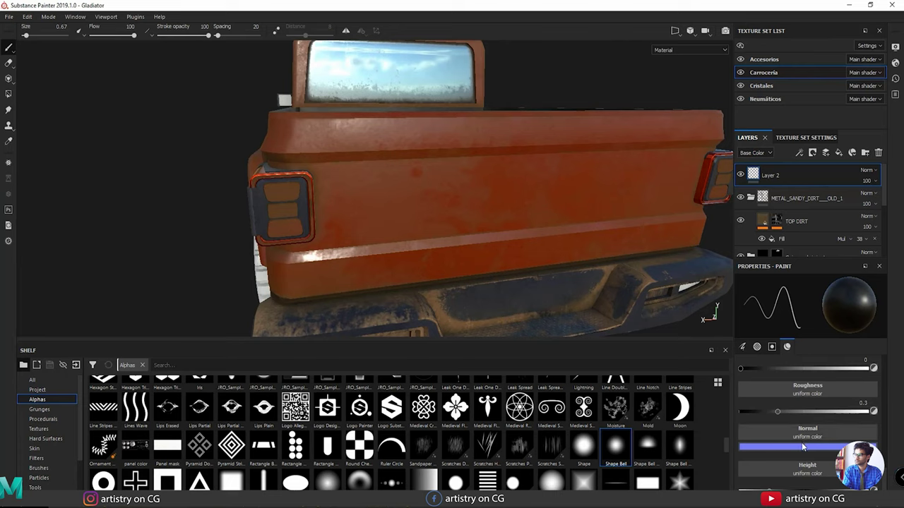
pyautogui.scroll(-1, 801, 460)
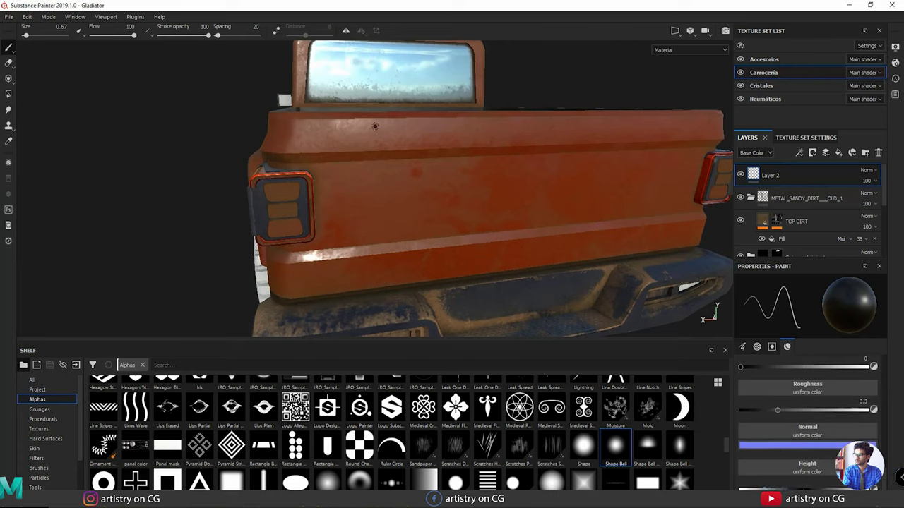
pyautogui.keyDown('shift'); pyautogui.click(375, 208); pyautogui.keyUp('shift')
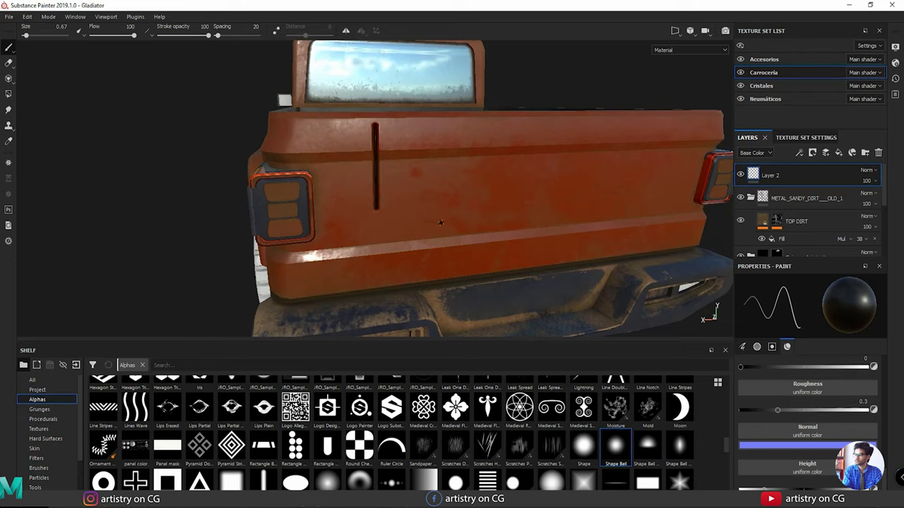
pyautogui.hotkey('ctrl', 'z')
# Reduce the brush size to 0.28 and turn on symmetry across the truck's centre plane.
pyautogui.keyDown('ctrl'); pyautogui.moveTo(416, 201); pyautogui.dragTo(388, 202, button='right'); pyautogui.keyUp('ctrl')
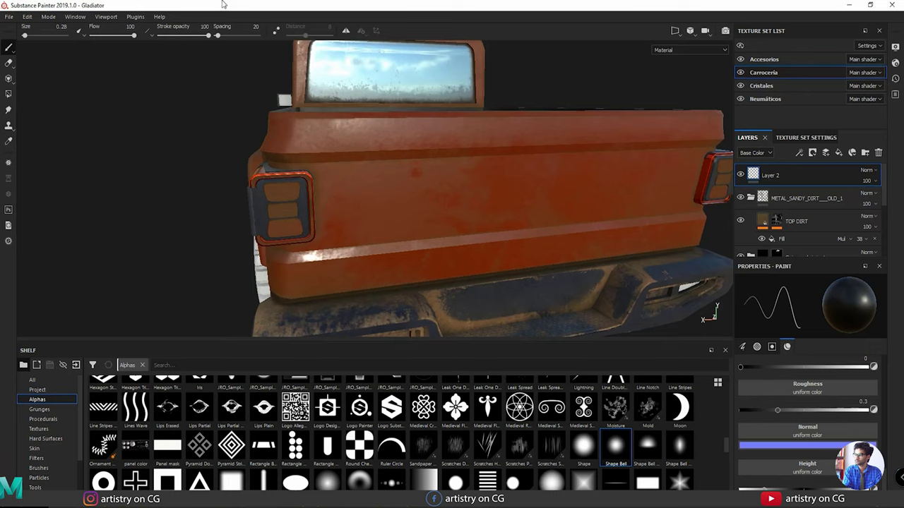
pyautogui.click(345, 31)
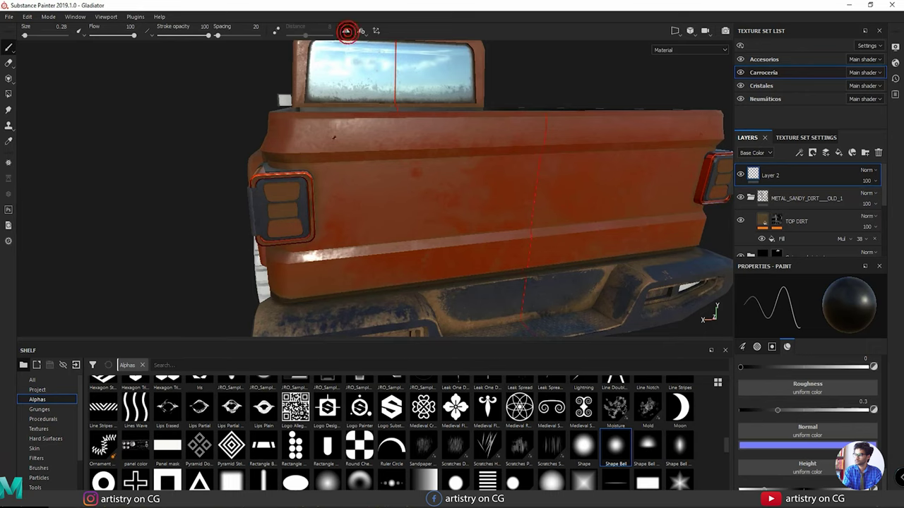
pyautogui.keyDown('alt'); pyautogui.moveTo(339, 162); pyautogui.dragTo(378, 194); pyautogui.keyUp('alt')
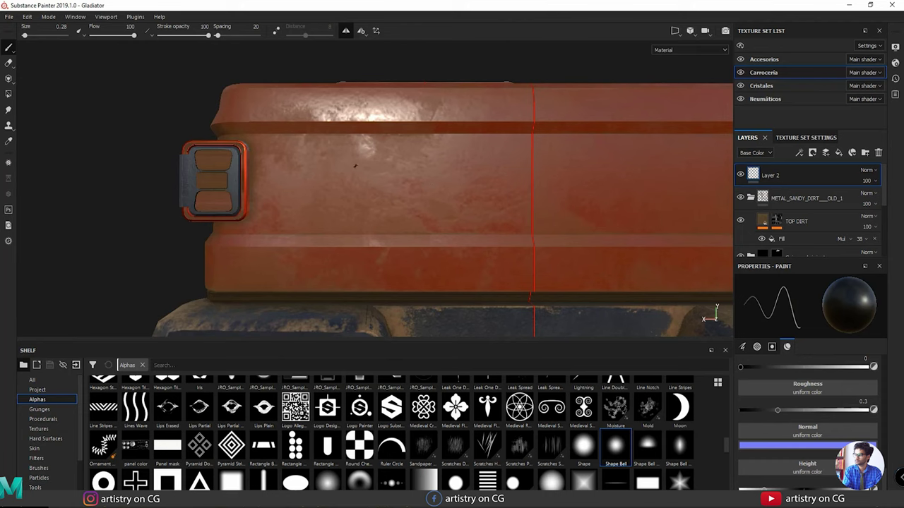
# Try a mirrored straight vertical line down the full height of the tailgate beside the taillights.
pyautogui.keyDown('alt'); pyautogui.moveTo(295, 204); pyautogui.dragTo(403, 209); pyautogui.keyUp('alt')
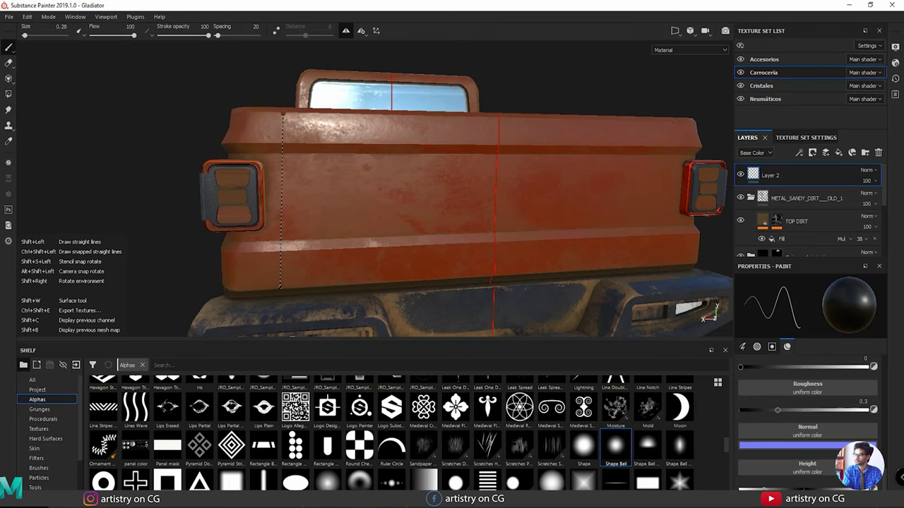
pyautogui.keyDown('shift'); pyautogui.click(283, 288); pyautogui.keyUp('shift')
pyautogui.keyDown('alt'); pyautogui.moveTo(530, 231); pyautogui.dragTo(347, 226); pyautogui.keyUp('alt')
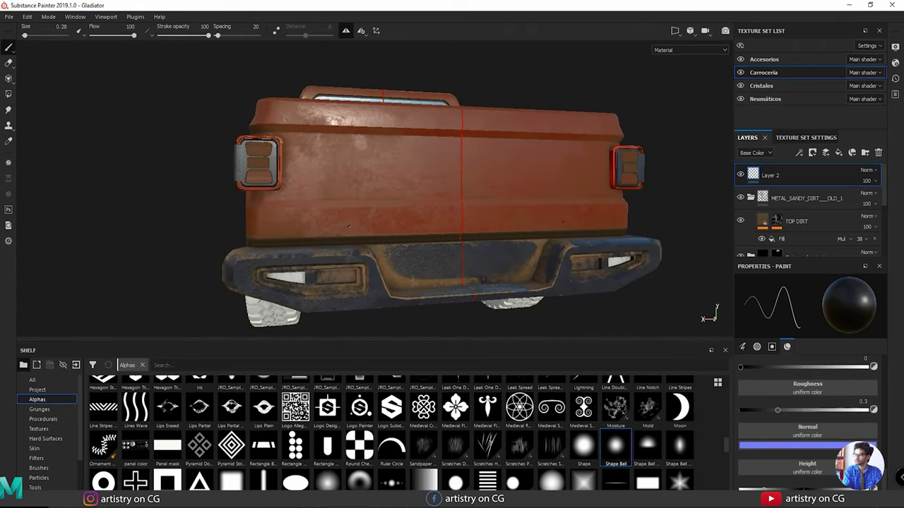
# Set the brush size to 0.20 and turn the view onto the tailgate.
pyautogui.scroll(10, 807, 386)
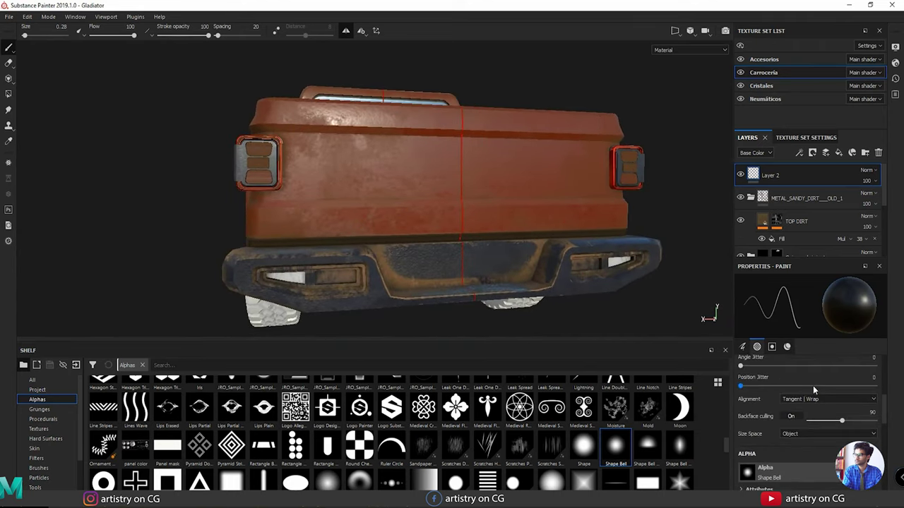
pyautogui.scroll(2, 810, 399)
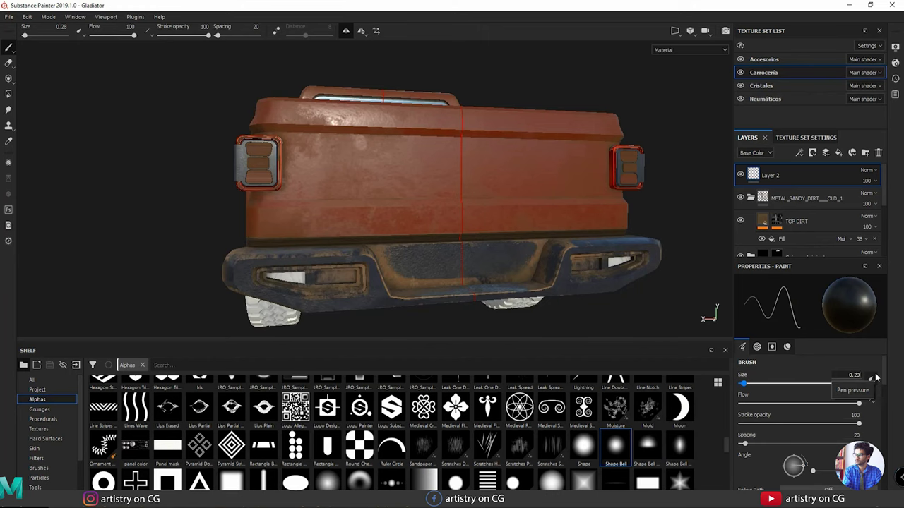
pyautogui.press('Return')
pyautogui.moveTo(341, 144)
pyautogui.keyDown('alt'); pyautogui.mouseDown()
pyautogui.moveTo(329, 170)
pyautogui.moveTo(301, 123)
pyautogui.moveTo(311, 164)
pyautogui.mouseUp(); pyautogui.keyUp('alt')
pyautogui.scroll(-2, 803, 428)
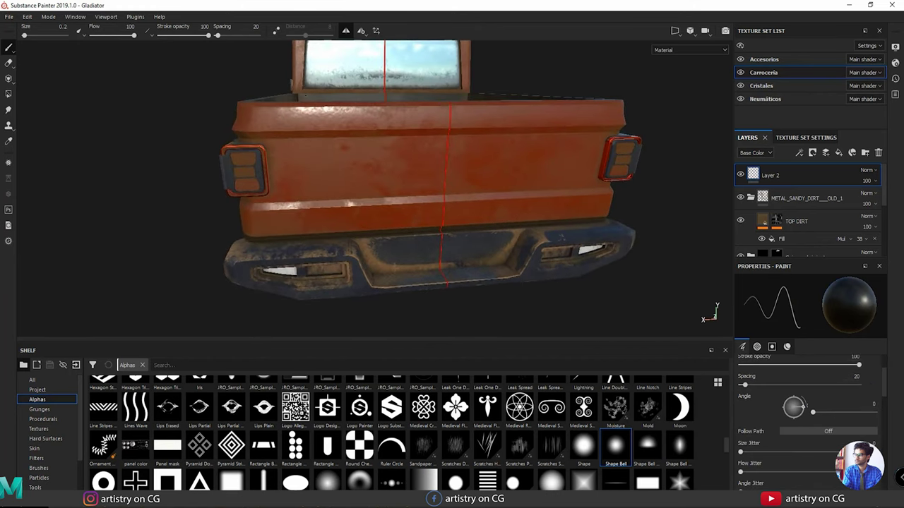
# Show the mesh wireframe through the display settings and move that floating panel clear of the truck.
pyautogui.click(103, 17)
pyautogui.moveTo(75, 17)
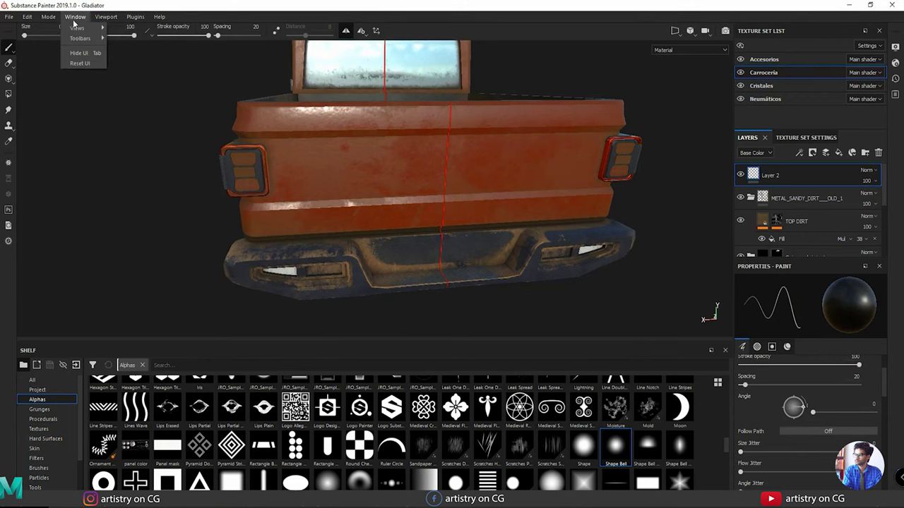
pyautogui.moveTo(79, 32)
pyautogui.click(133, 29)
pyautogui.click(351, 472)
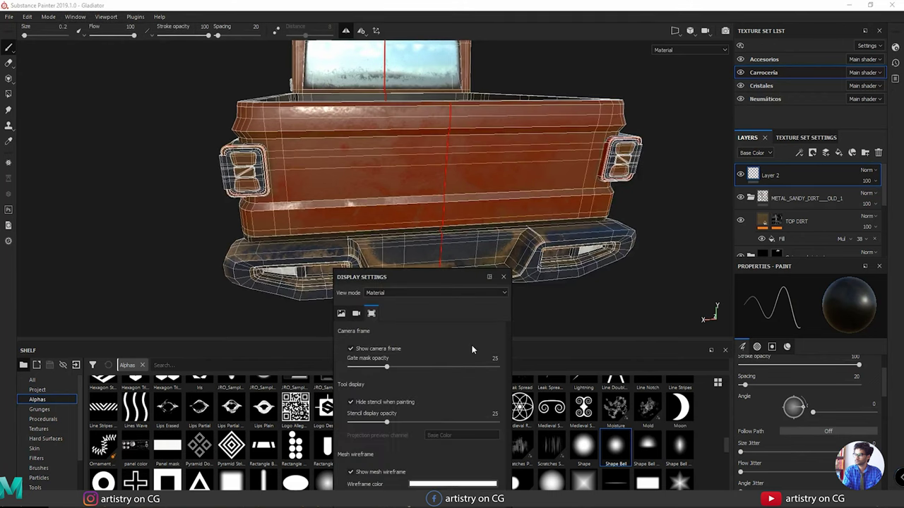
pyautogui.moveTo(448, 274); pyautogui.dragTo(145, 71)
# Set the brush size to 0.08 and continue the mirrored panel line straight across the bed's rear top edge.
pyautogui.keyDown('alt'); pyautogui.moveTo(332, 173); pyautogui.dragTo(340, 250); pyautogui.keyUp('alt')
pyautogui.moveTo(325, 221)
pyautogui.keyDown('alt'); pyautogui.mouseDown()
pyautogui.moveTo(371, 238)
pyautogui.moveTo(430, 234)
pyautogui.mouseUp(); pyautogui.keyUp('alt')
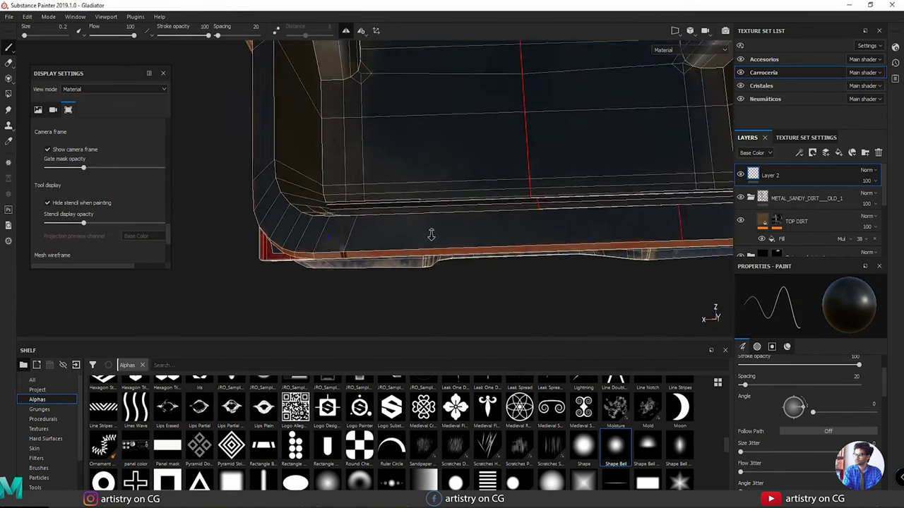
pyautogui.keyDown('alt'); pyautogui.moveTo(430, 234); pyautogui.dragTo(459, 233, button='right'); pyautogui.keyUp('alt')
pyautogui.scroll(2, 769, 396)
pyautogui.click(859, 375)
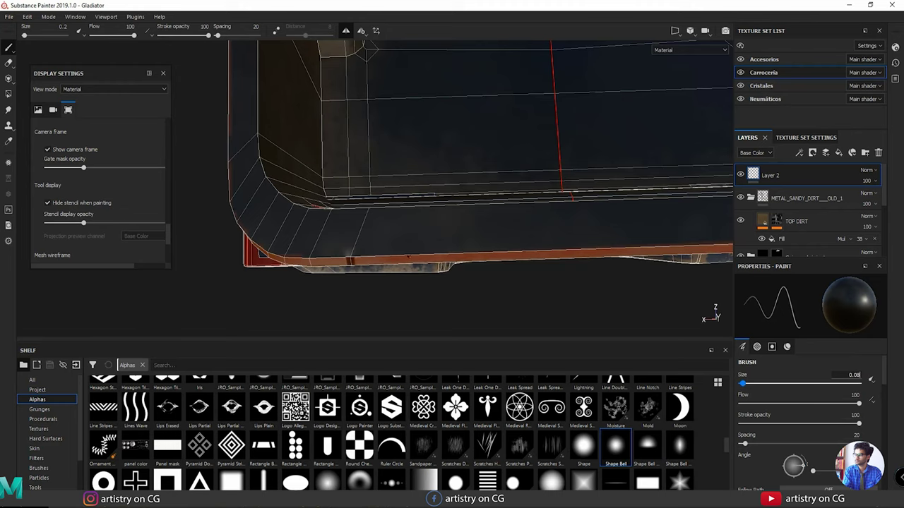
pyautogui.press('Return')
pyautogui.keyDown('shift'); pyautogui.click(347, 211); pyautogui.keyUp('shift')
pyautogui.keyDown('alt'); pyautogui.moveTo(381, 303); pyautogui.dragTo(395, 212); pyautogui.keyUp('alt')
pyautogui.keyDown('alt'); pyautogui.moveTo(437, 283); pyautogui.dragTo(387, 193); pyautogui.keyUp('alt')
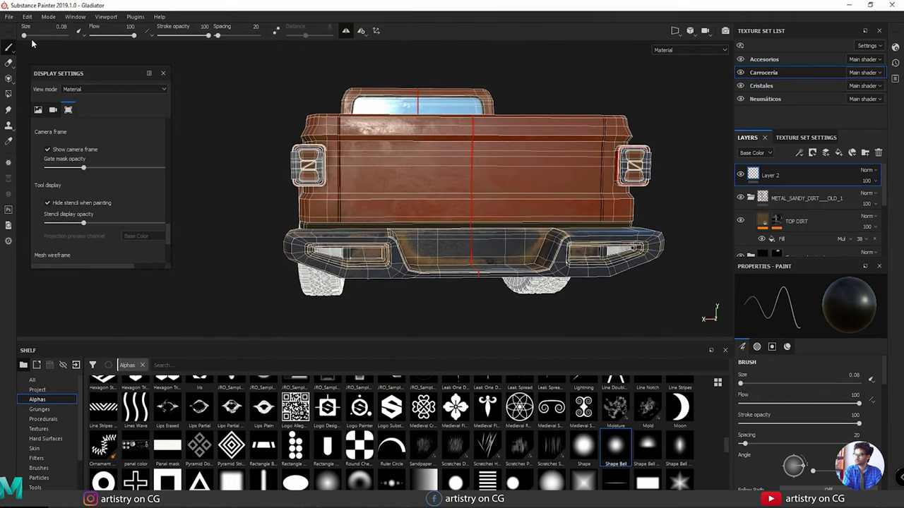
# Hide the mesh wireframe and check the painted panel lines across the tailgate.
pyautogui.scroll(-2, 74, 174)
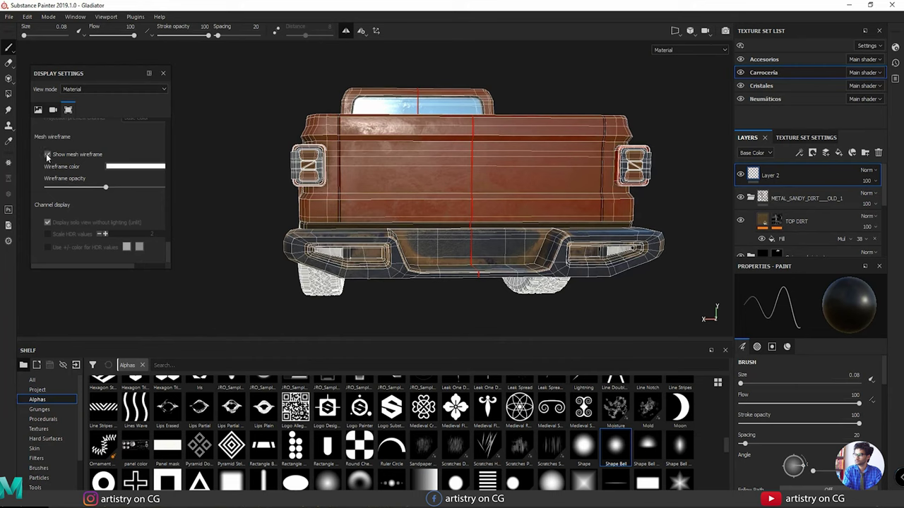
pyautogui.click(47, 154)
pyautogui.scroll(-3, 303, 82)
pyautogui.keyDown('alt'); pyautogui.moveTo(294, 71); pyautogui.dragTo(435, 225); pyautogui.keyUp('alt')
# Apply the Seventies Cubic Pattern material to the rear bumper's Accesorios set and set its UV scale to 50.
pyautogui.scroll(2, 435, 225)
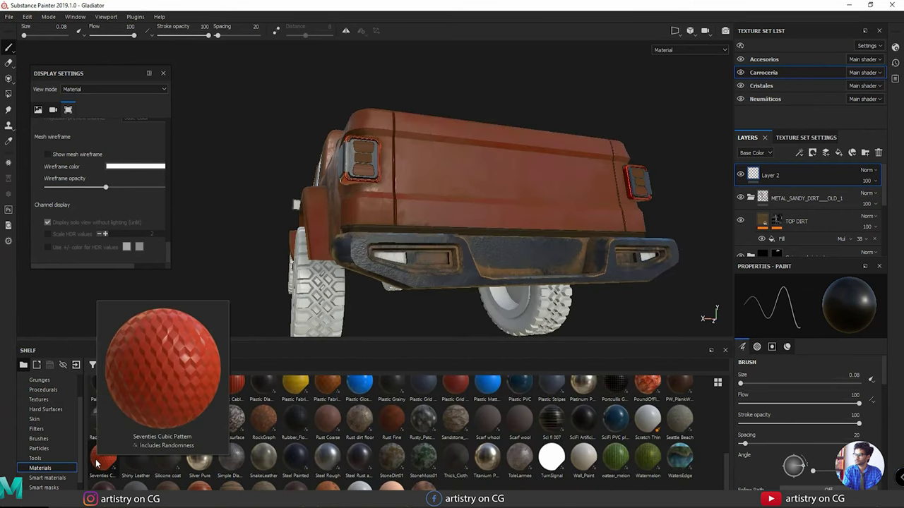
pyautogui.moveTo(99, 459); pyautogui.dragTo(398, 258)
pyautogui.scroll(3, 398, 258)
pyautogui.moveTo(515, 267)
pyautogui.keyDown('alt'); pyautogui.mouseDown()
pyautogui.moveTo(505, 258)
pyautogui.moveTo(513, 250)
pyautogui.mouseUp(); pyautogui.keyUp('alt')
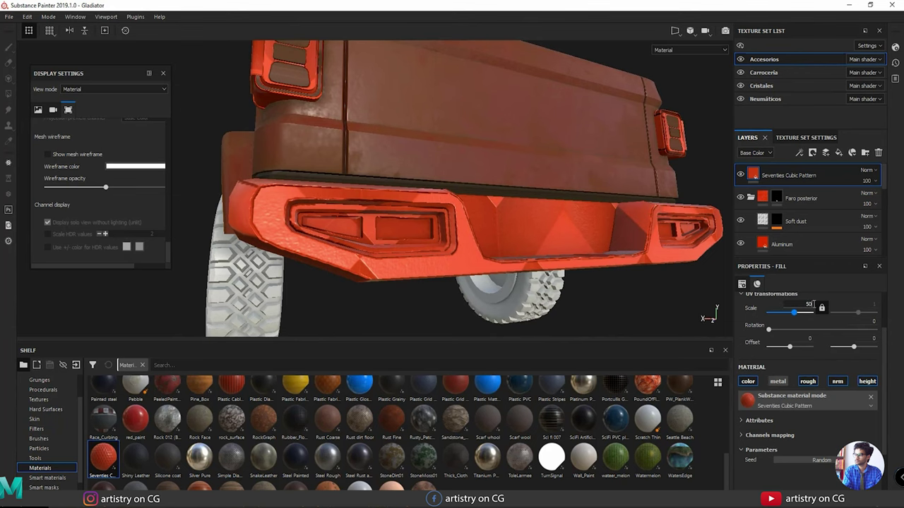
pyautogui.press('Return')
pyautogui.keyDown('alt'); pyautogui.moveTo(369, 243); pyautogui.dragTo(416, 258); pyautogui.keyUp('alt')
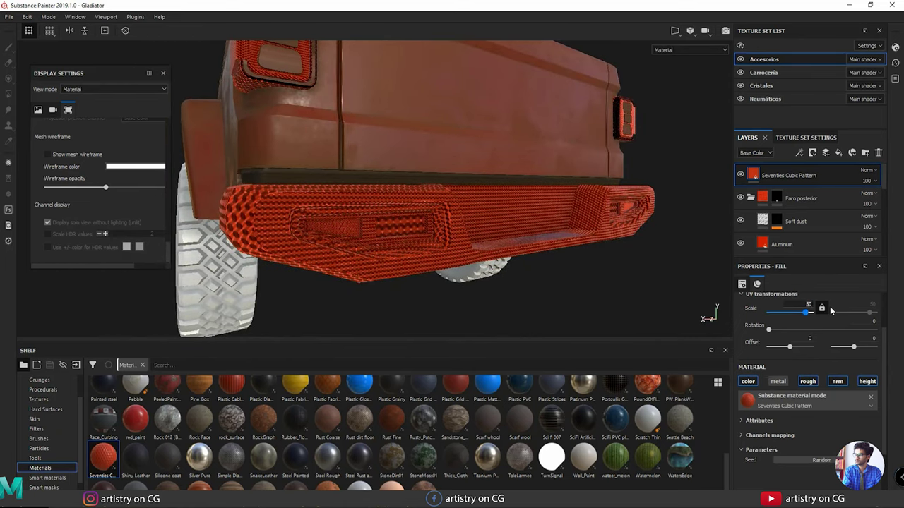
# Try a UV scale of 40 on the Seventies Cubic Pattern fill, and reduce it to 30.
pyautogui.write('40')
pyautogui.press('Return')
pyautogui.keyDown('alt'); pyautogui.moveTo(452, 252); pyautogui.dragTo(371, 243); pyautogui.keyUp('alt')
pyautogui.keyDown('alt'); pyautogui.moveTo(380, 225); pyautogui.dragTo(435, 257, button='right'); pyautogui.keyUp('alt')
pyautogui.click(808, 305)
pyautogui.write('30')
pyautogui.press('Return')
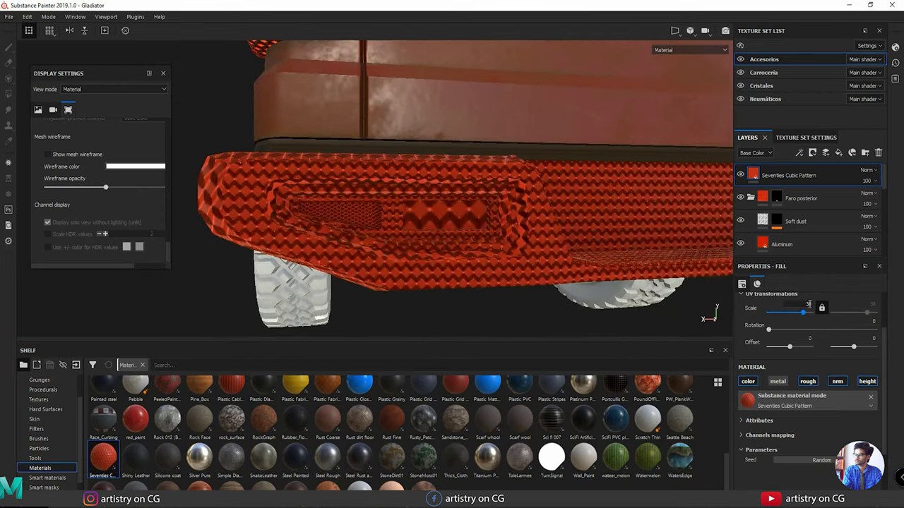
# Rename the Seventies Cubic Pattern layer to "Reflectivo" and add a black mask to it.
pyautogui.moveTo(371, 247)
pyautogui.keyDown('alt'); pyautogui.mouseDown()
pyautogui.moveTo(368, 199)
pyautogui.moveTo(377, 233)
pyautogui.mouseUp(); pyautogui.keyUp('alt')
pyautogui.doubleClick(789, 176)
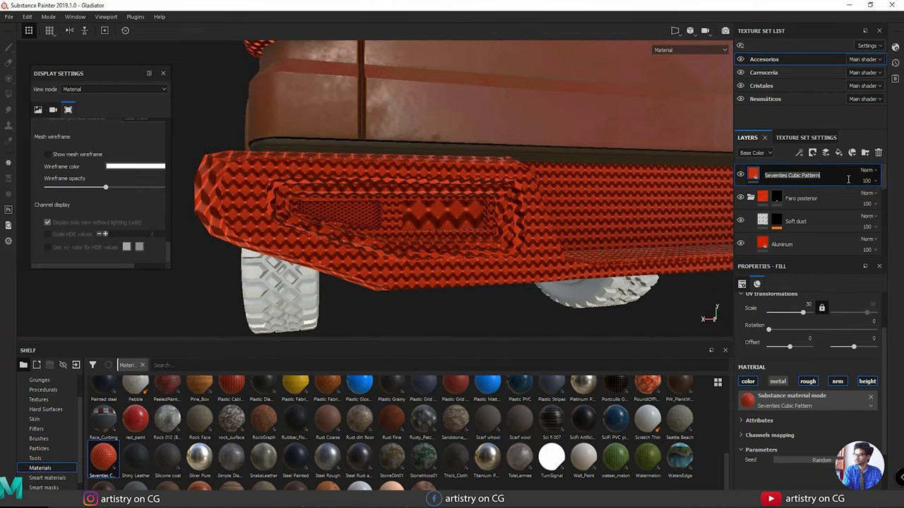
pyautogui.write('Reflectivo')
pyautogui.rightClick(751, 175)
pyautogui.click(777, 187)
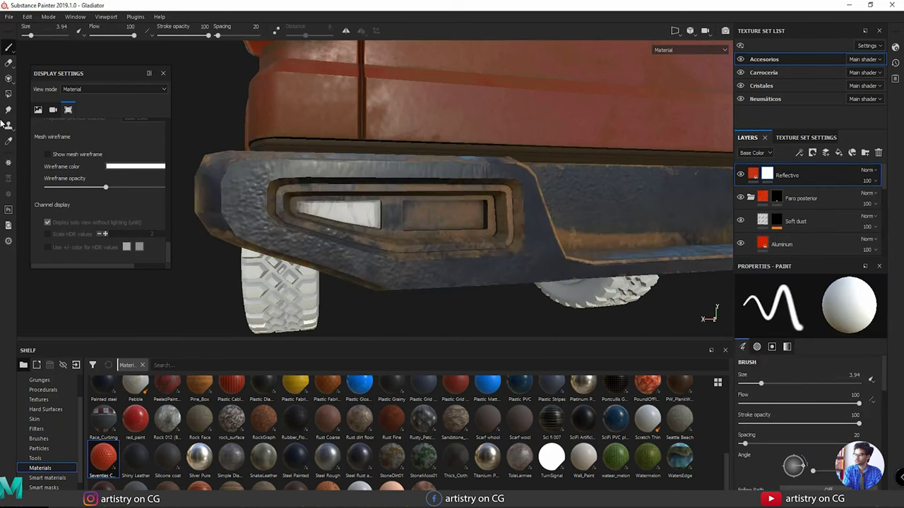
# Reveal the Reflectivo layer on the outer reflectors at both ends of the rear bumper using Polygon Fill in mesh mode.
pyautogui.click(9, 94)
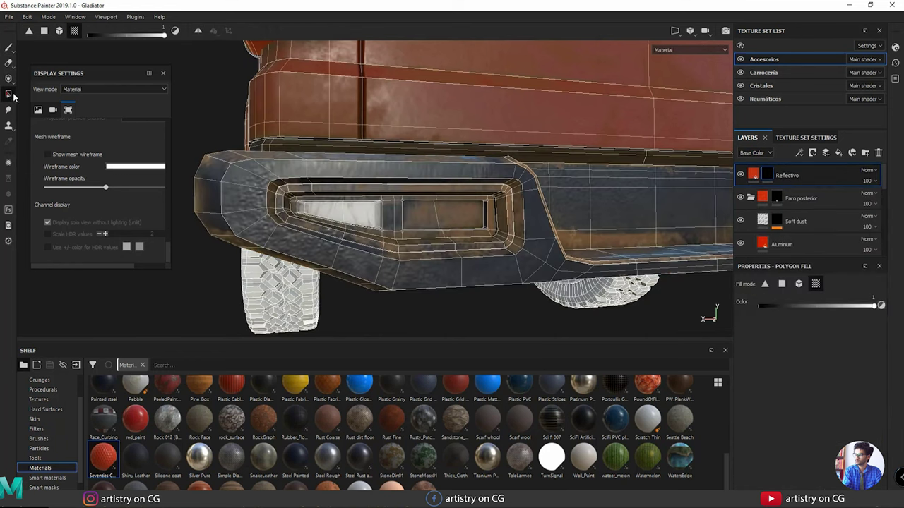
pyautogui.click(59, 31)
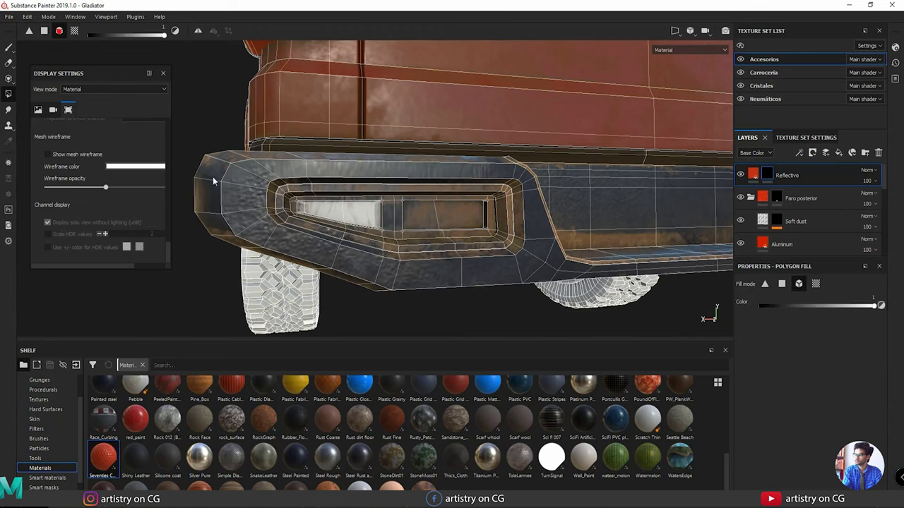
pyautogui.click(344, 212)
pyautogui.scroll(-3, 424, 259)
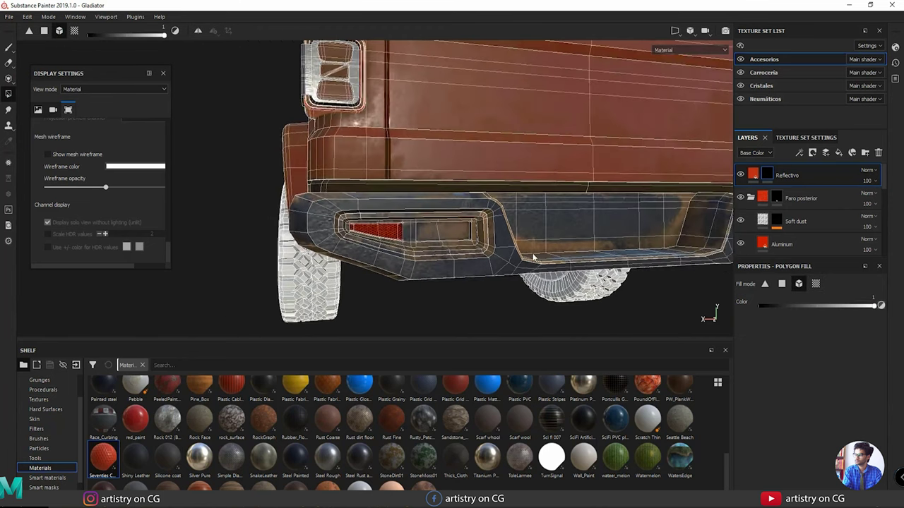
pyautogui.keyDown('alt'); pyautogui.moveTo(533, 256); pyautogui.dragTo(401, 240); pyautogui.keyUp('alt')
pyautogui.keyDown('alt'); pyautogui.moveTo(401, 241); pyautogui.dragTo(463, 236, button='middle'); pyautogui.keyUp('alt')
pyautogui.click(579, 210)
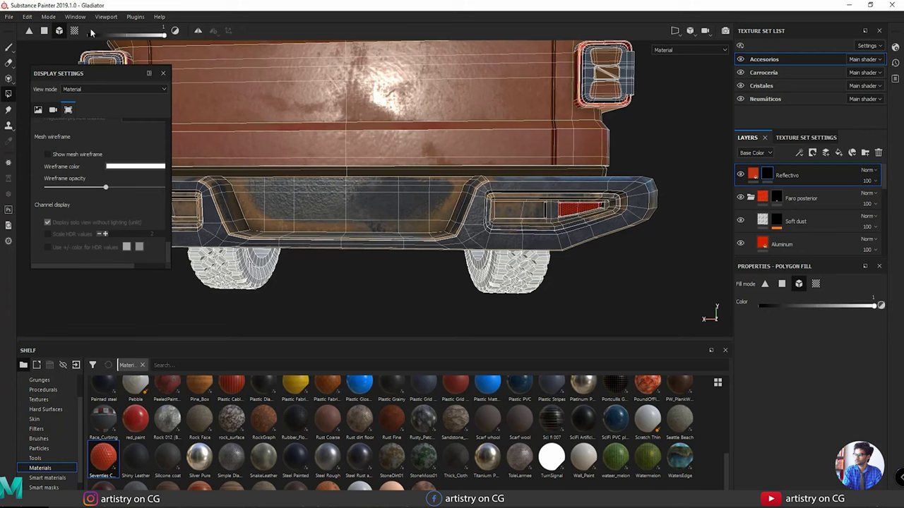
# Apply the Glass dirty smart material to the Accesorios texture set via the side mirror.
pyautogui.click(8, 48)
pyautogui.scroll(-3, 456, 259)
pyautogui.moveTo(372, 268)
pyautogui.keyDown('alt'); pyautogui.mouseDown()
pyautogui.moveTo(553, 274)
pyautogui.moveTo(297, 248)
pyautogui.moveTo(378, 285)
pyautogui.mouseUp(); pyautogui.keyUp('alt')
pyautogui.scroll(-3, 471, 259)
pyautogui.keyDown('alt'); pyautogui.moveTo(499, 246); pyautogui.dragTo(464, 259); pyautogui.keyUp('alt')
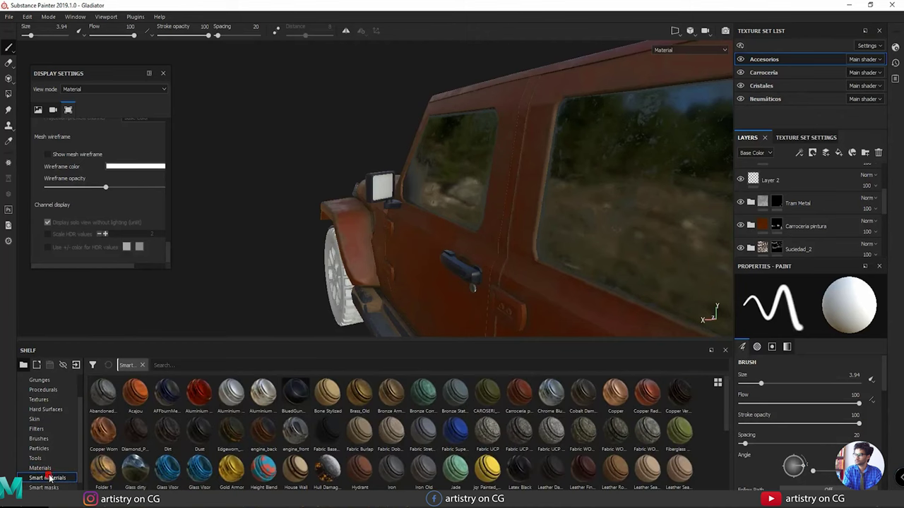
pyautogui.click(50, 479)
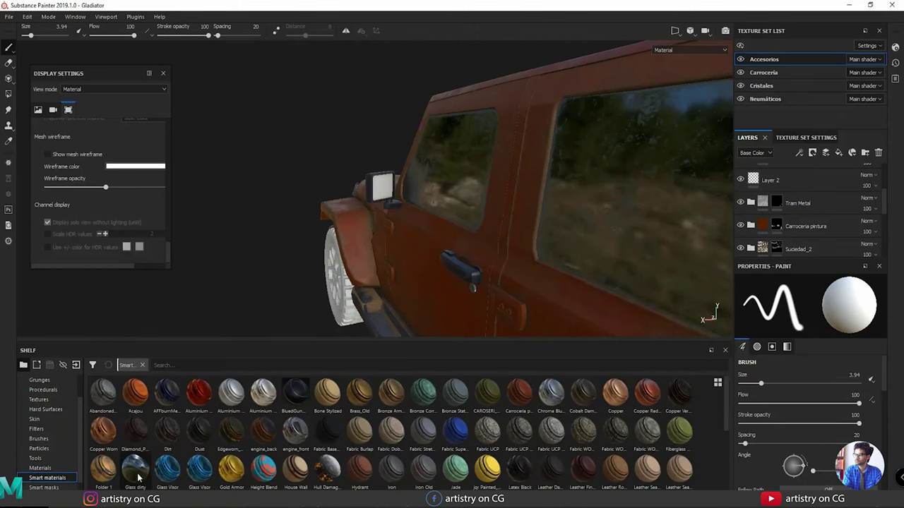
pyautogui.moveTo(138, 479); pyautogui.dragTo(382, 194)
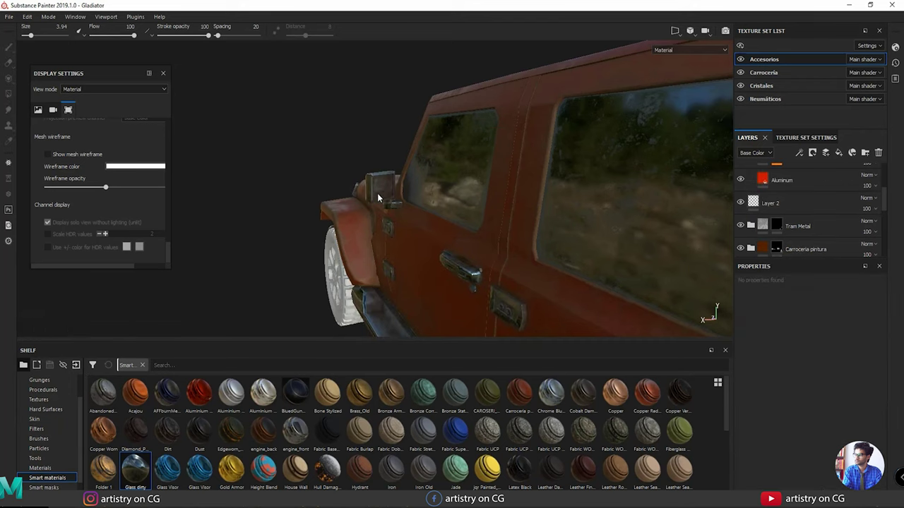
# Rename the Glass dirty layer folder to "Espejo".
pyautogui.keyDown('alt'); pyautogui.moveTo(430, 216); pyautogui.dragTo(399, 216); pyautogui.keyUp('alt')
pyautogui.scroll(3, 777, 204)
pyautogui.doubleClick(785, 176)
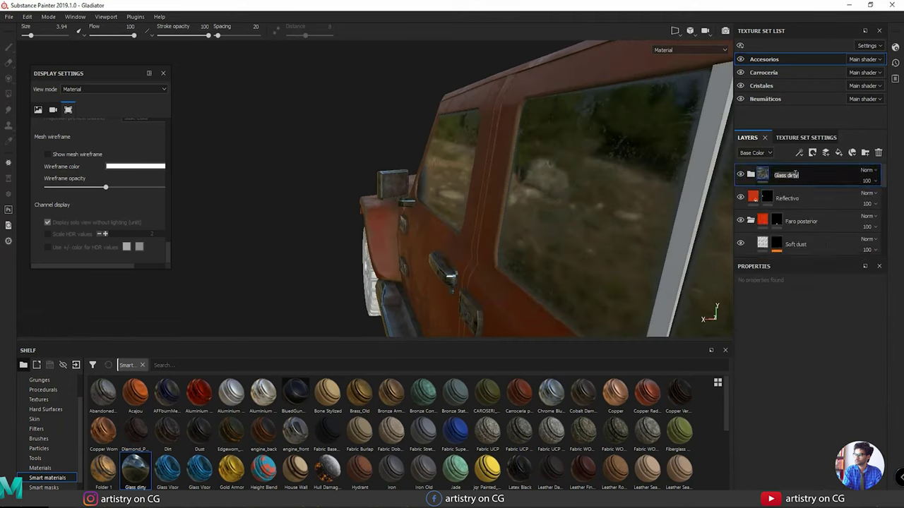
pyautogui.write('Espejo')
pyautogui.press('Return')
# Delete the Dirt layer inside the Espejo folder and add a black mask to the folder.
pyautogui.click(751, 175)
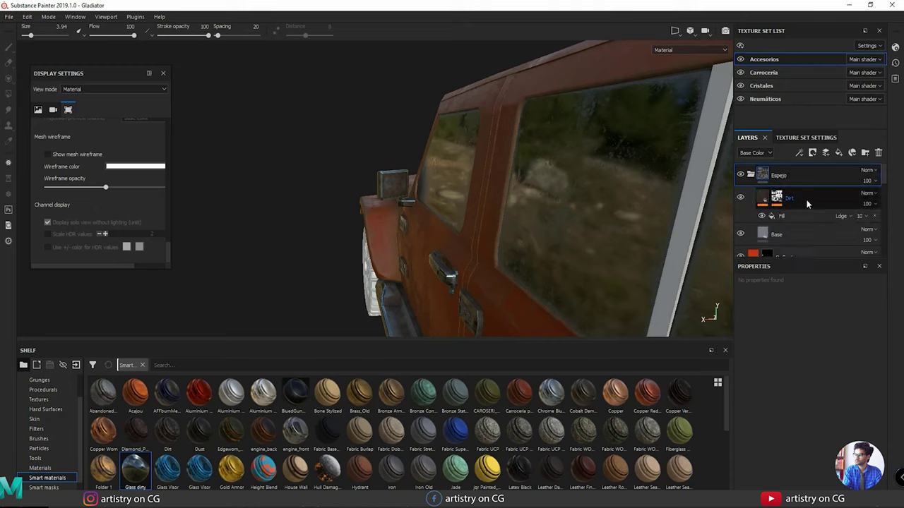
pyautogui.click(803, 199)
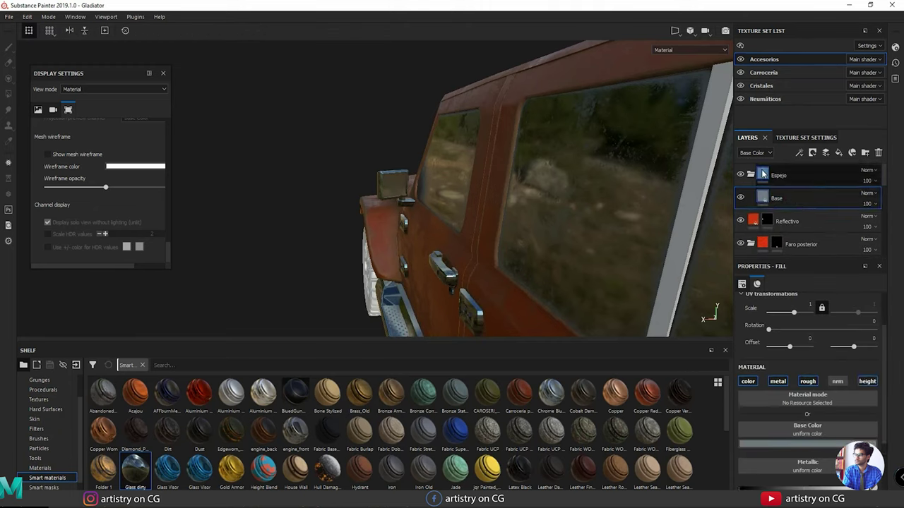
pyautogui.rightClick(773, 176)
pyautogui.click(776, 185)
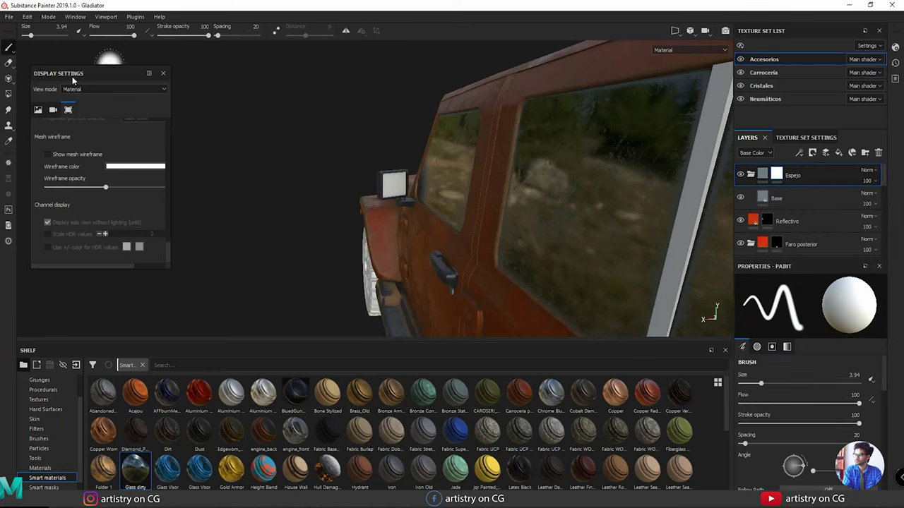
# Fill the side mirror's glass face into the Espejo mask using Polygon Fill in UV chunk mode.
pyautogui.click(8, 94)
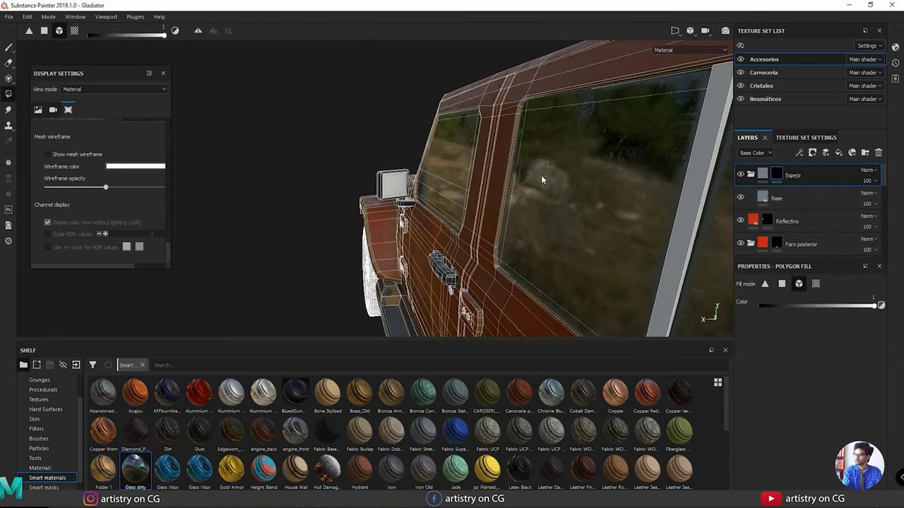
pyautogui.click(813, 283)
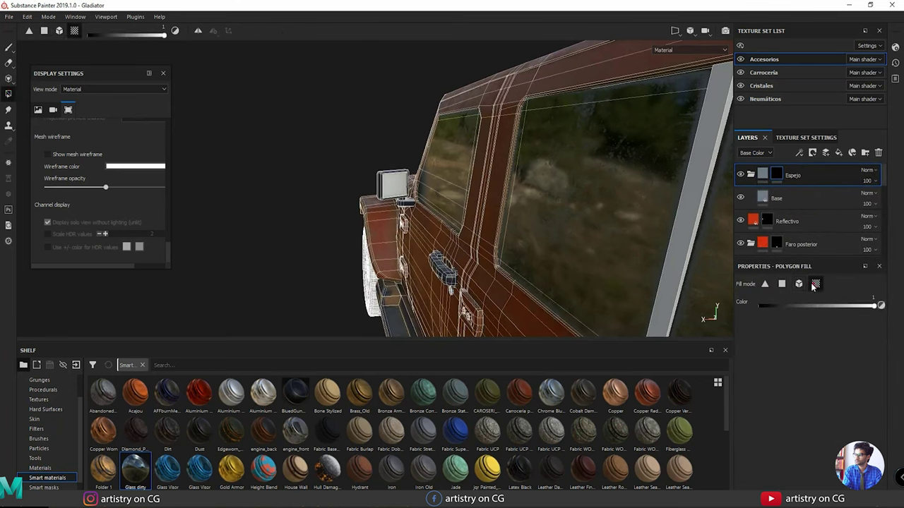
pyautogui.click(393, 189)
pyautogui.keyDown('alt'); pyautogui.moveTo(395, 189); pyautogui.dragTo(456, 177, button='right'); pyautogui.keyUp('alt')
pyautogui.keyDown('alt'); pyautogui.moveTo(455, 176); pyautogui.dragTo(498, 160); pyautogui.keyUp('alt')
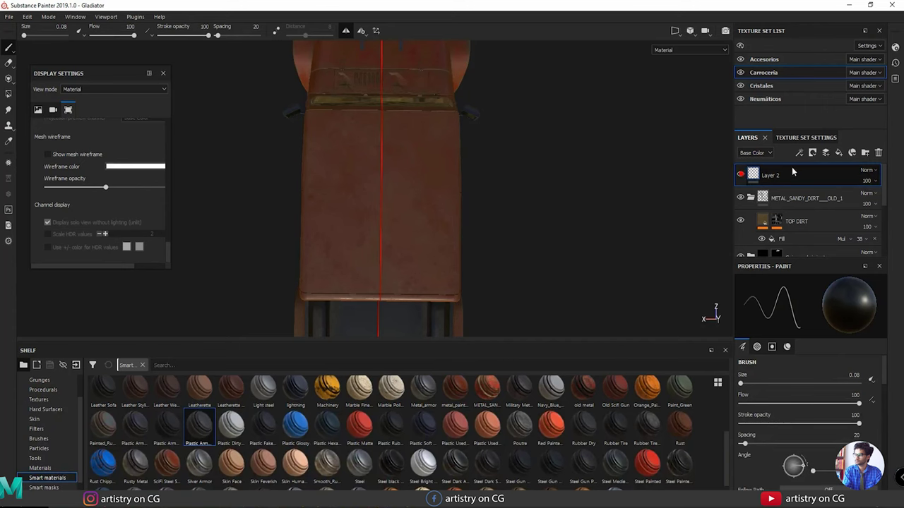
# Add a new paint layer named "Relieves" above Layer 2 in the Carrocería texture set.
pyautogui.click(826, 154)
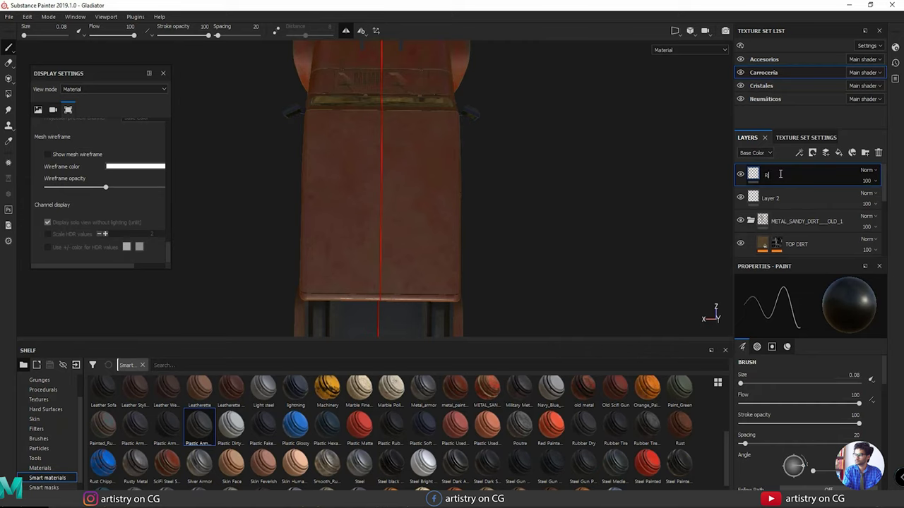
pyautogui.write('ves')
pyautogui.press('Return')
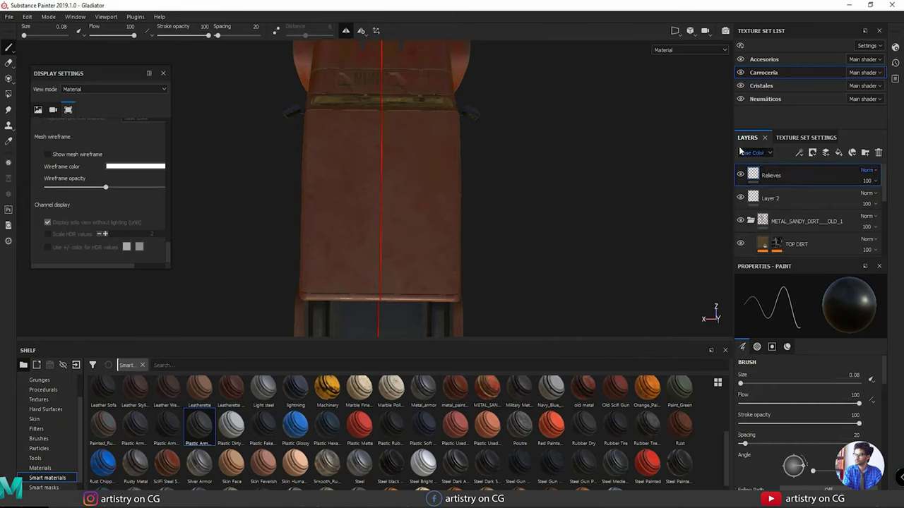
# Close the display settings, then assign the Shape Brick alpha to the paint brush and enlarge it to about 6.35.
pyautogui.click(163, 73)
pyautogui.scroll(2, 43, 423)
pyautogui.click(36, 399)
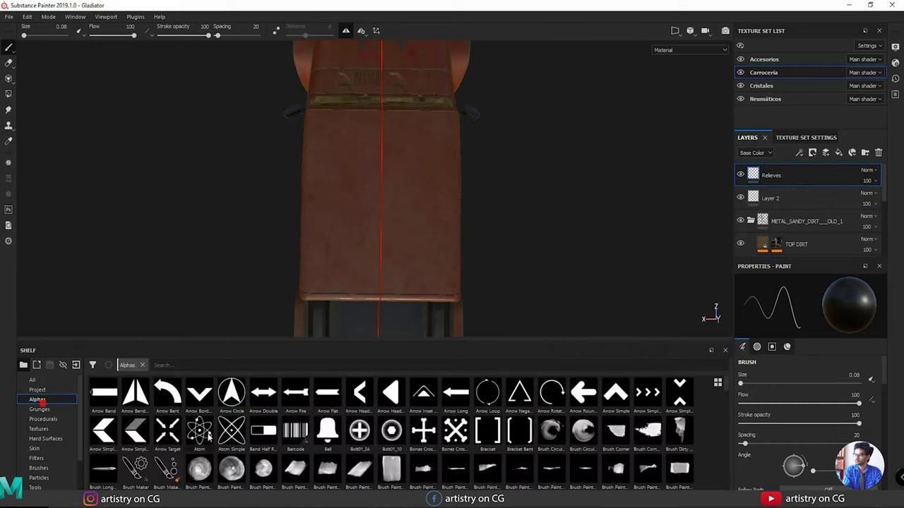
pyautogui.scroll(-1, 225, 480)
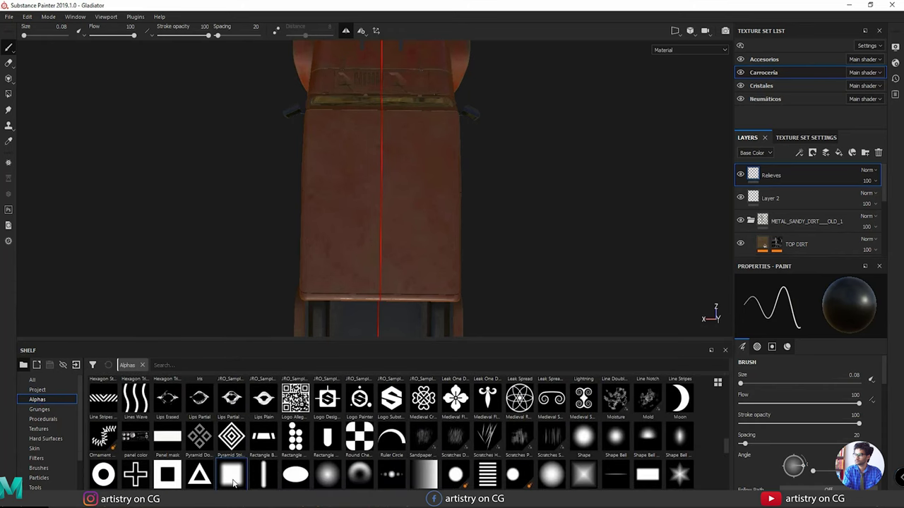
pyautogui.moveTo(234, 482)
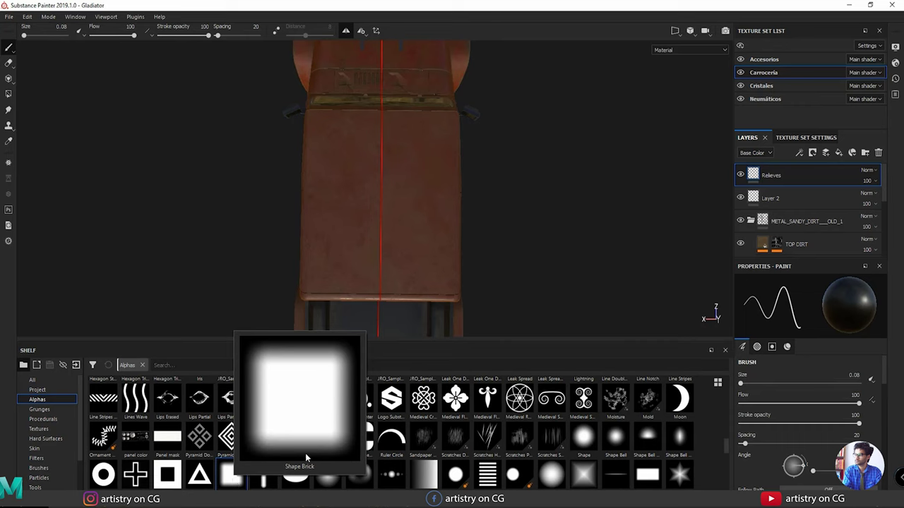
pyautogui.scroll(-5, 816, 407)
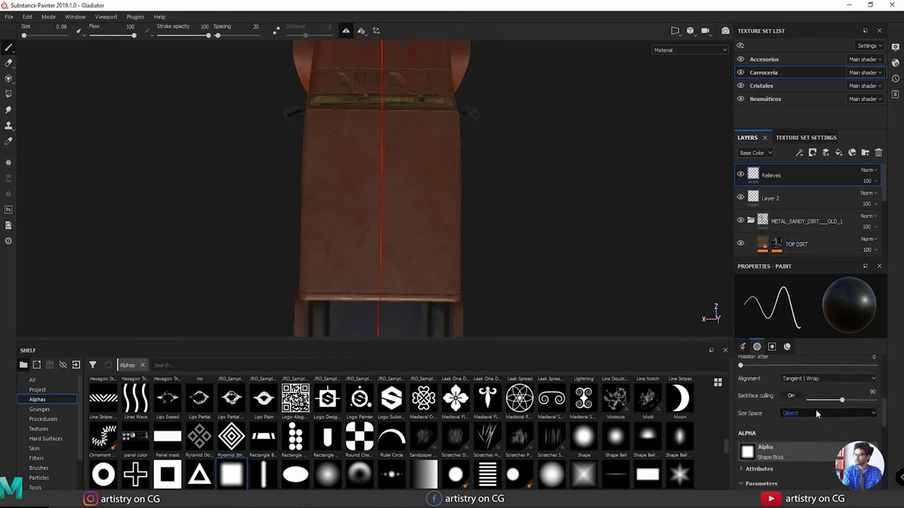
pyautogui.scroll(-8, 815, 413)
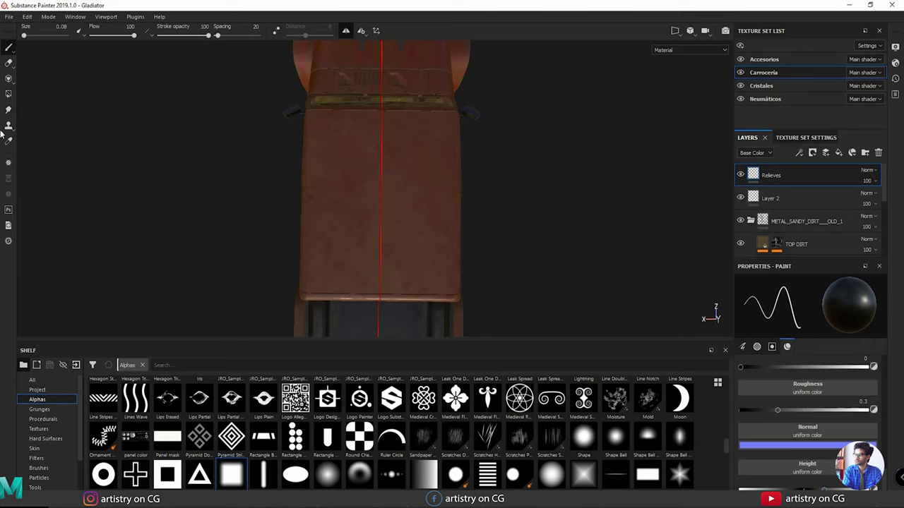
pyautogui.keyDown('alt'); pyautogui.moveTo(398, 150); pyautogui.dragTo(389, 163, button='middle'); pyautogui.keyUp('alt')
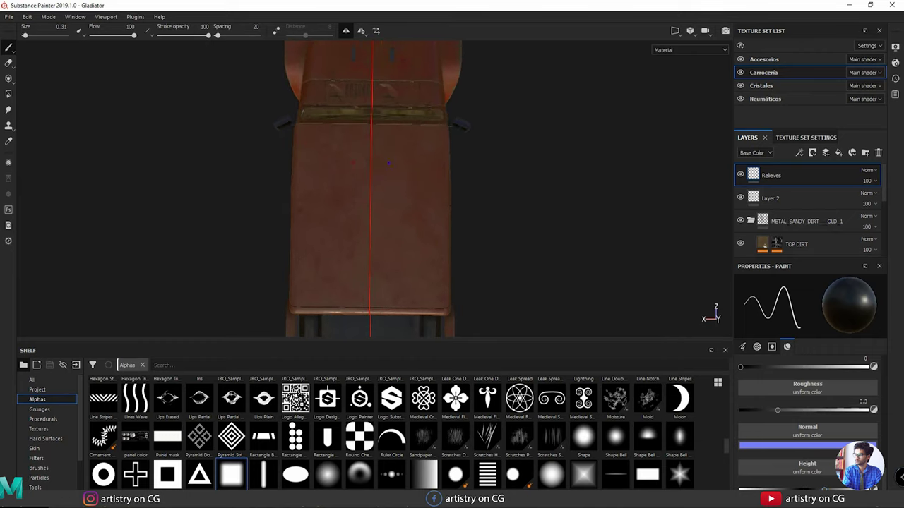
pyautogui.moveTo(389, 163)
pyautogui.keyDown('ctrl'); pyautogui.mouseDown(button='right')
pyautogui.moveTo(431, 163)
pyautogui.moveTo(394, 164)
pyautogui.mouseUp(button='right'); pyautogui.keyUp('ctrl')
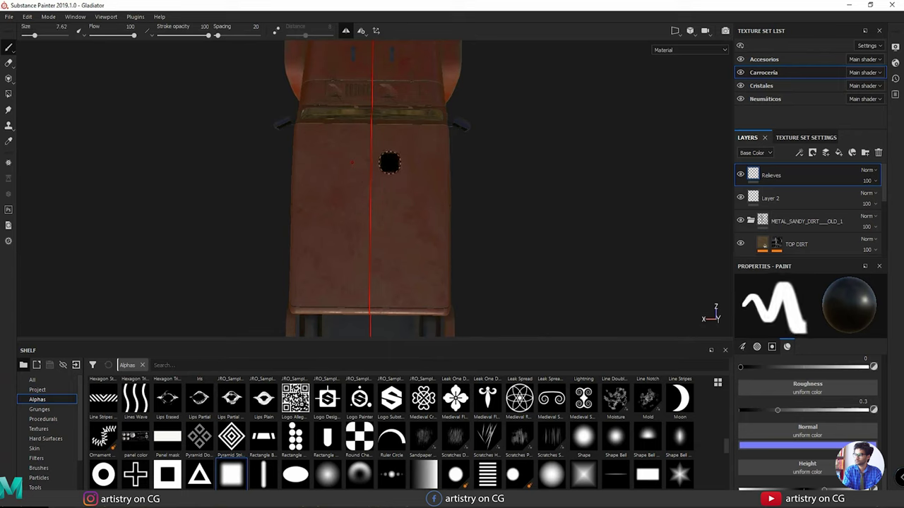
pyautogui.moveTo(393, 164)
pyautogui.keyDown('alt'); pyautogui.mouseDown()
pyautogui.moveTo(385, 174)
pyautogui.moveTo(386, 165)
pyautogui.mouseUp(); pyautogui.keyUp('alt')
pyautogui.keyDown('ctrl'); pyautogui.moveTo(387, 161); pyautogui.dragTo(377, 160, button='right'); pyautogui.keyUp('ctrl')
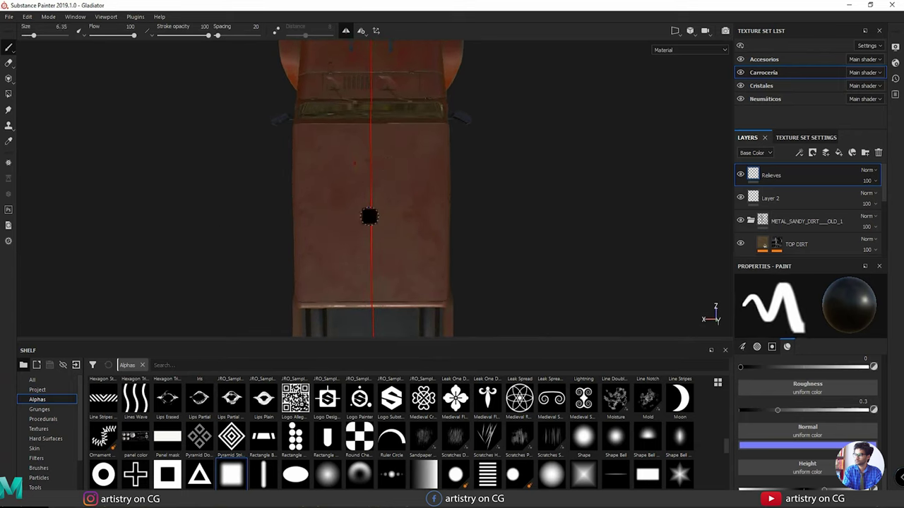
# Reopen the display settings and show the mesh wireframe over the model.
pyautogui.click(75, 16)
pyautogui.click(76, 28)
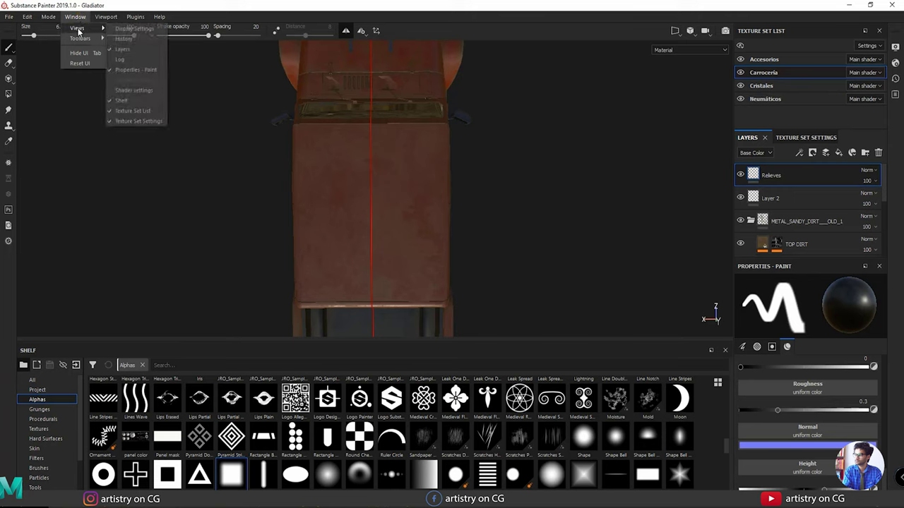
pyautogui.click(133, 29)
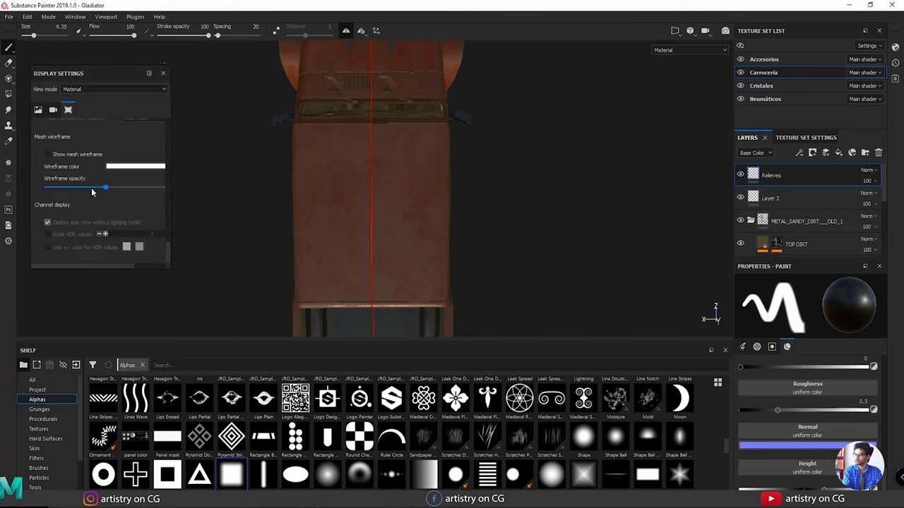
pyautogui.click(48, 155)
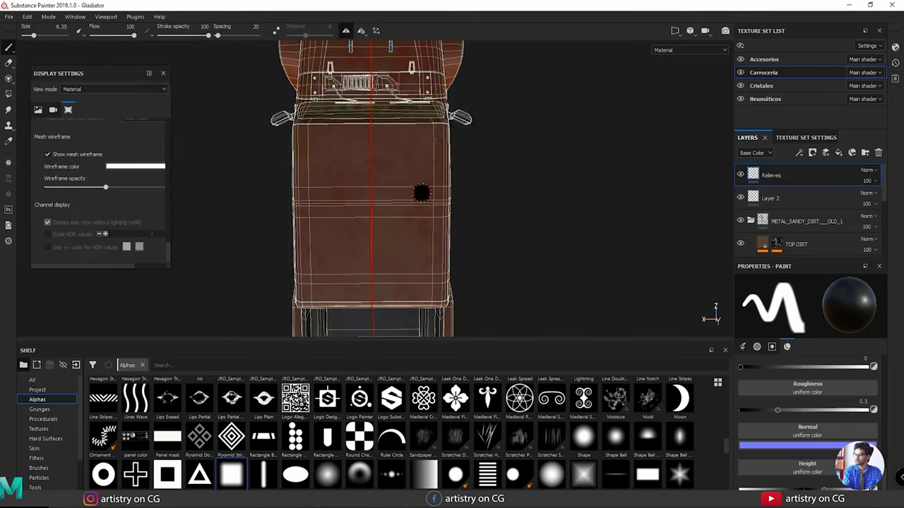
# Check the roof slots in the Jeep Gladiator blueprint in the Photos app, and reduce the brush size to about 4.42 in Substance Painter.
pyautogui.moveTo(418, 192)
pyautogui.keyDown('alt'); pyautogui.mouseDown()
pyautogui.moveTo(399, 167)
pyautogui.moveTo(419, 176)
pyautogui.moveTo(408, 178)
pyautogui.mouseUp(); pyautogui.keyUp('alt')
pyautogui.hotkey('alt', 'Tab')
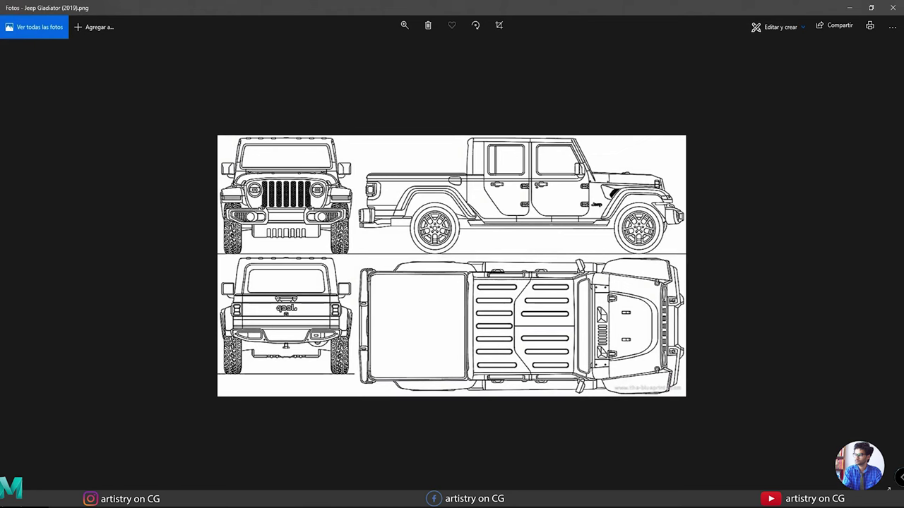
pyautogui.hotkey('alt', 'Tab')
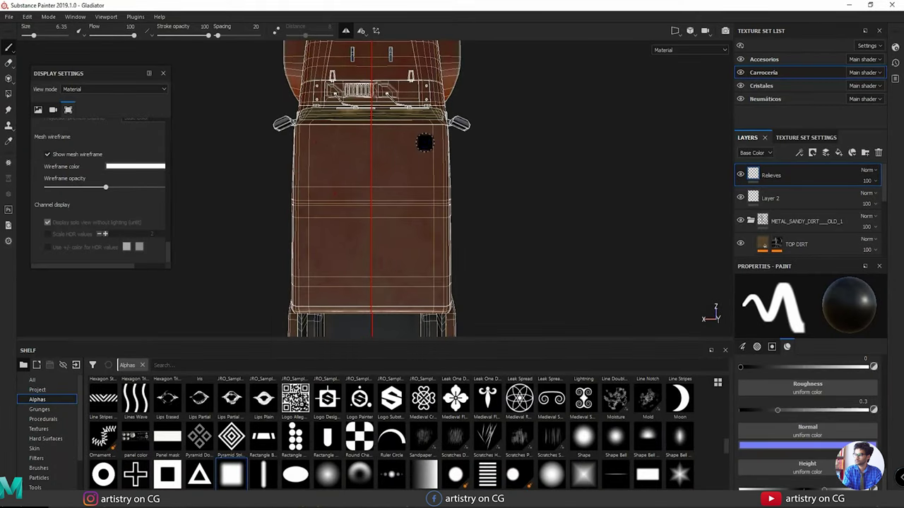
pyautogui.moveTo(415, 157)
pyautogui.keyDown('ctrl'); pyautogui.mouseDown(button='right')
pyautogui.moveTo(402, 157)
pyautogui.moveTo(514, 181)
pyautogui.mouseUp(button='right'); pyautogui.keyUp('ctrl')
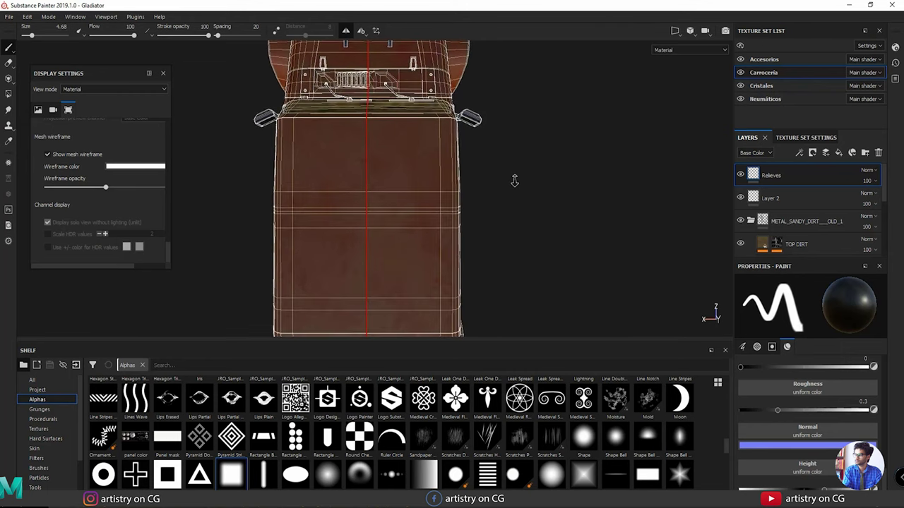
pyautogui.keyDown('alt'); pyautogui.moveTo(484, 180); pyautogui.dragTo(511, 142, button='middle'); pyautogui.keyUp('alt')
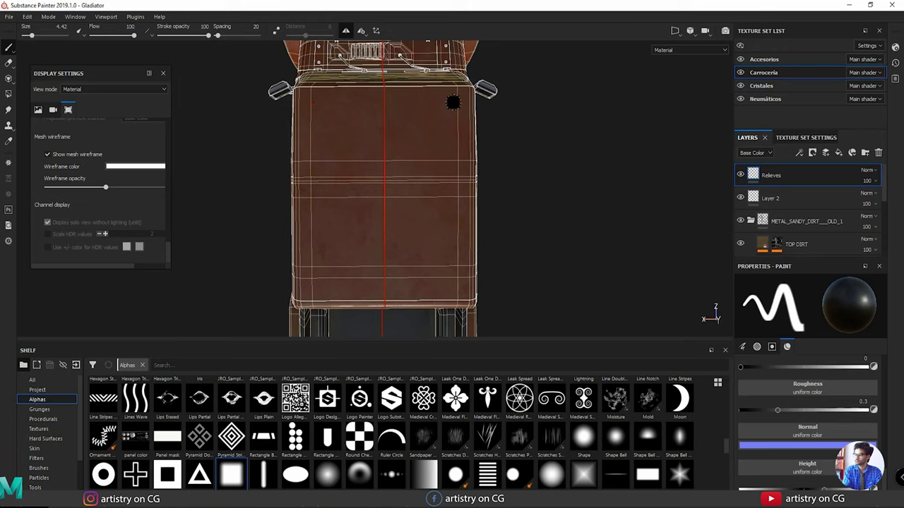
# Paint two snapped straight lengthwise strips on the front half of the roof, mirrored across the centre line.
pyautogui.press('ctrl')
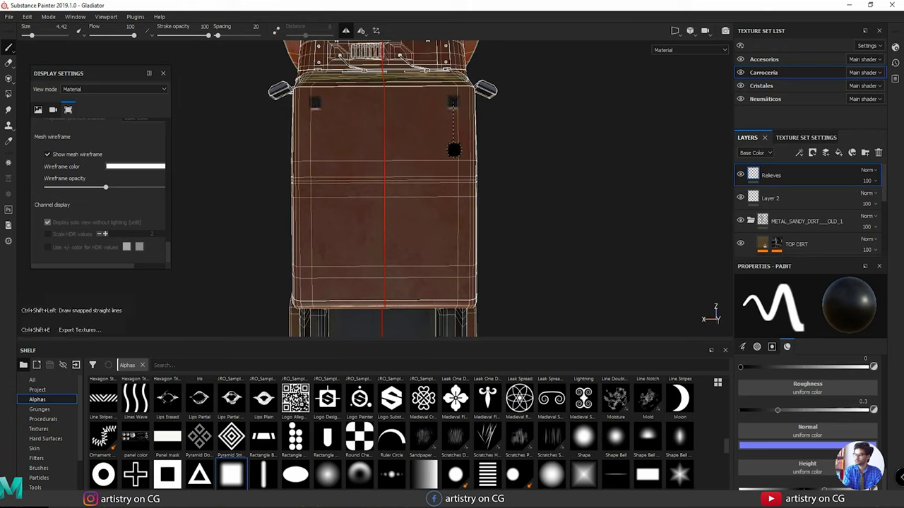
pyautogui.keyDown('ctrl'); pyautogui.keyDown('shift'); pyautogui.click(453, 156); pyautogui.keyUp('shift'); pyautogui.keyUp('ctrl')
pyautogui.click(429, 103)
pyautogui.keyDown('ctrl'); pyautogui.keyDown('shift'); pyautogui.click(427, 164); pyautogui.keyUp('shift'); pyautogui.keyUp('ctrl')
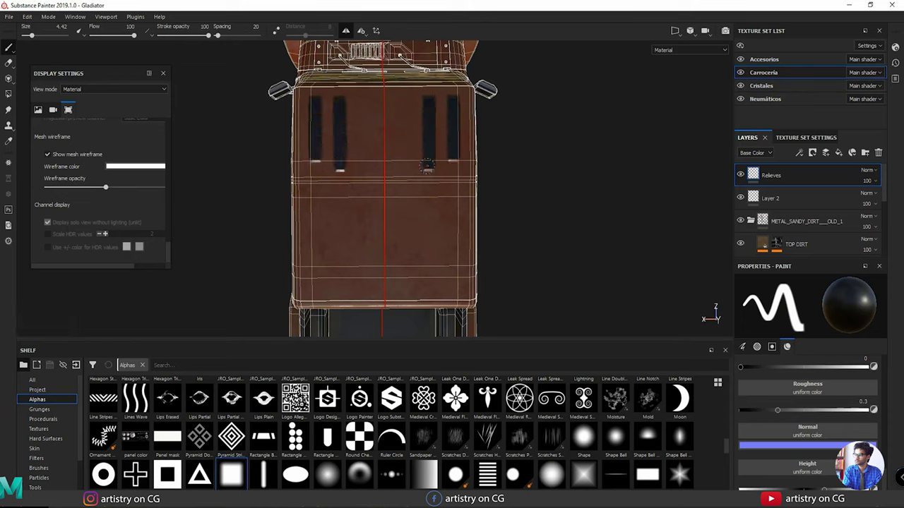
# Paint the innermost front roof strip and three lengthwise strips on the rear half, all snapped straight and mirrored across the centre line.
pyautogui.keyDown('ctrl'); pyautogui.keyDown('shift'); pyautogui.click(400, 176); pyautogui.keyUp('shift'); pyautogui.keyUp('ctrl')
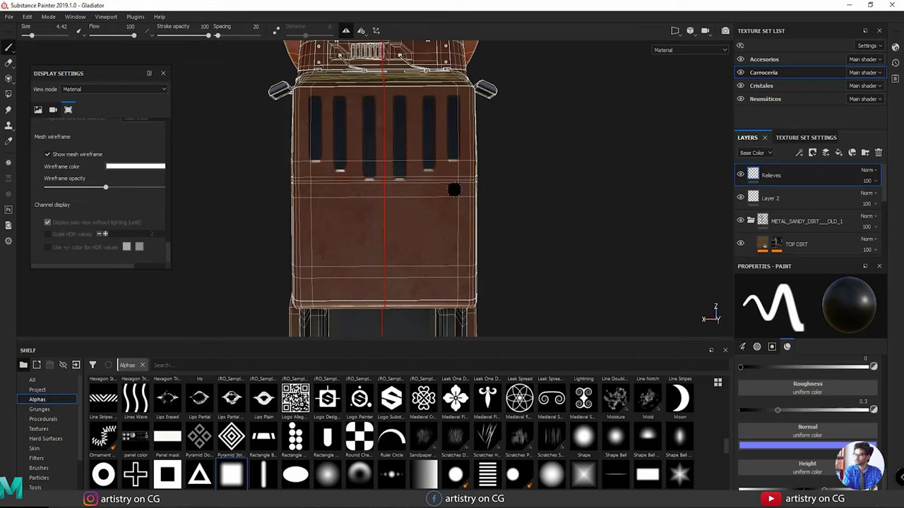
pyautogui.click(452, 196)
pyautogui.keyDown('ctrl'); pyautogui.keyDown('shift'); pyautogui.click(452, 280); pyautogui.keyUp('shift'); pyautogui.keyUp('ctrl')
pyautogui.click(430, 202)
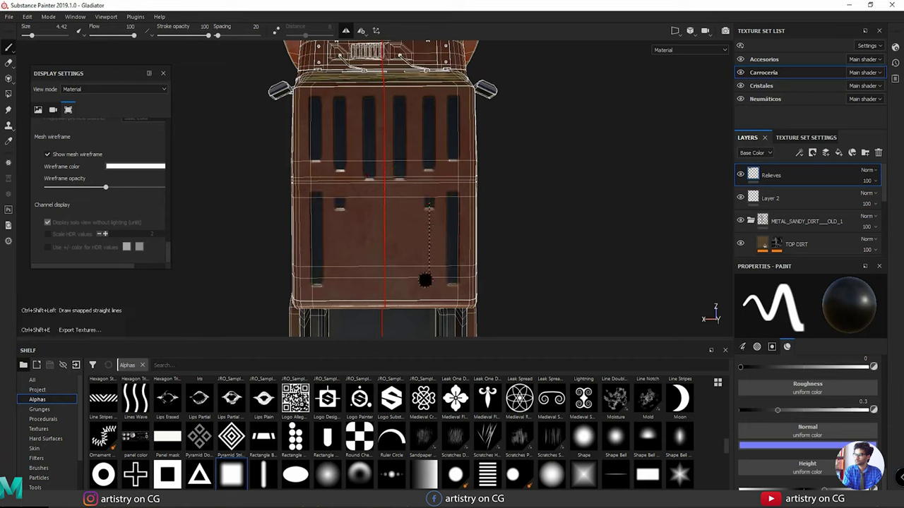
pyautogui.keyDown('ctrl'); pyautogui.keyDown('shift'); pyautogui.click(420, 272); pyautogui.keyUp('shift'); pyautogui.keyUp('ctrl')
pyautogui.keyDown('ctrl'); pyautogui.keyDown('shift'); pyautogui.click(400, 283); pyautogui.keyUp('shift'); pyautogui.keyUp('ctrl')
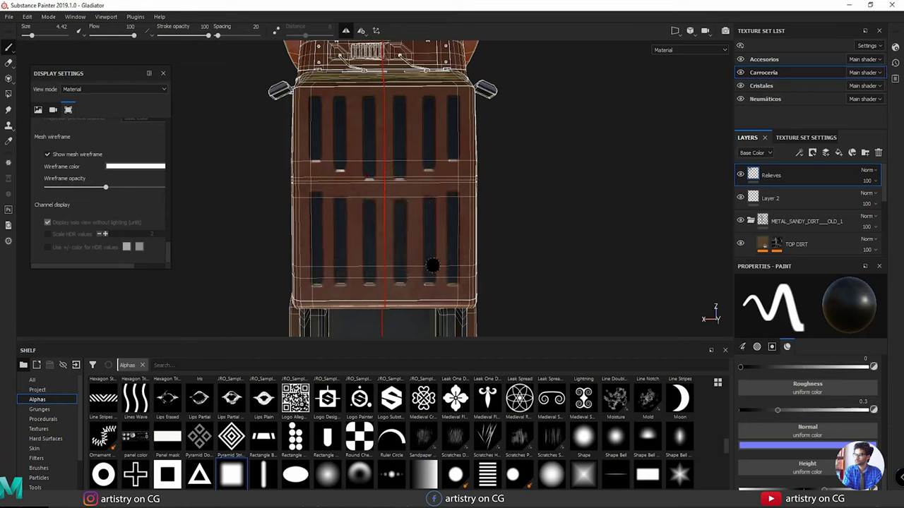
# Hide the mesh wireframe and inspect the painted roof strips in perspective.
pyautogui.click(47, 154)
pyautogui.keyDown('alt'); pyautogui.moveTo(405, 222); pyautogui.dragTo(358, 260); pyautogui.keyUp('alt')
pyautogui.keyDown('alt'); pyautogui.moveTo(358, 260); pyautogui.dragTo(396, 262, button='middle'); pyautogui.keyUp('alt')
pyautogui.scroll(3, 395, 263)
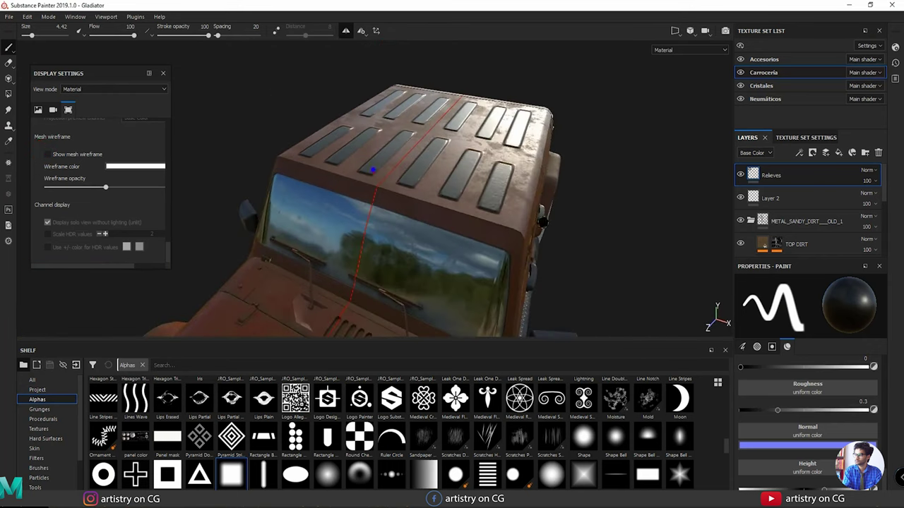
pyautogui.keyDown('alt'); pyautogui.moveTo(396, 263); pyautogui.dragTo(417, 283); pyautogui.keyUp('alt')
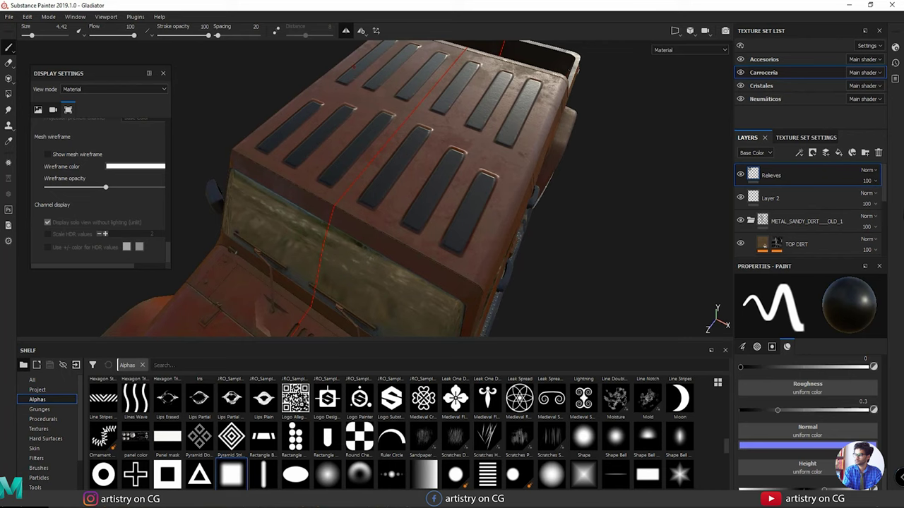
# Set the Relieves layer's Base Color blending mode to Disable, leaving only the relief on the roof.
pyautogui.click(876, 171)
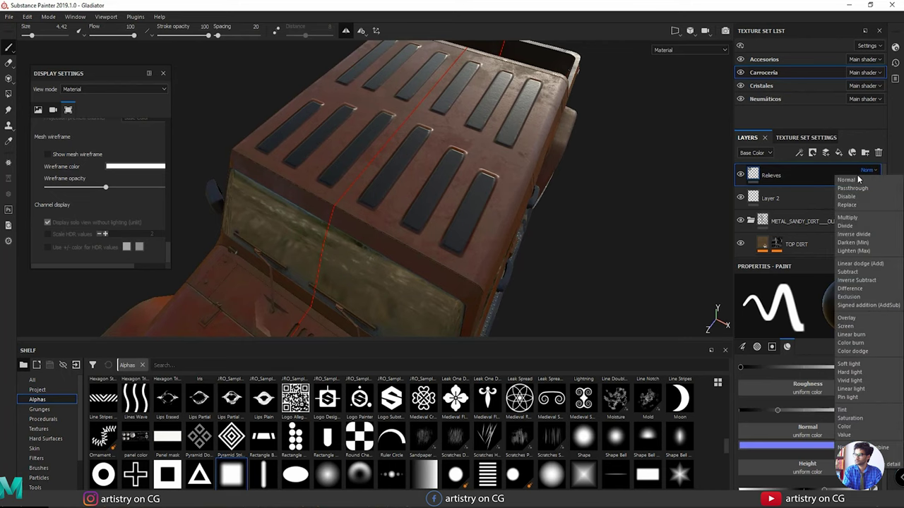
pyautogui.click(846, 197)
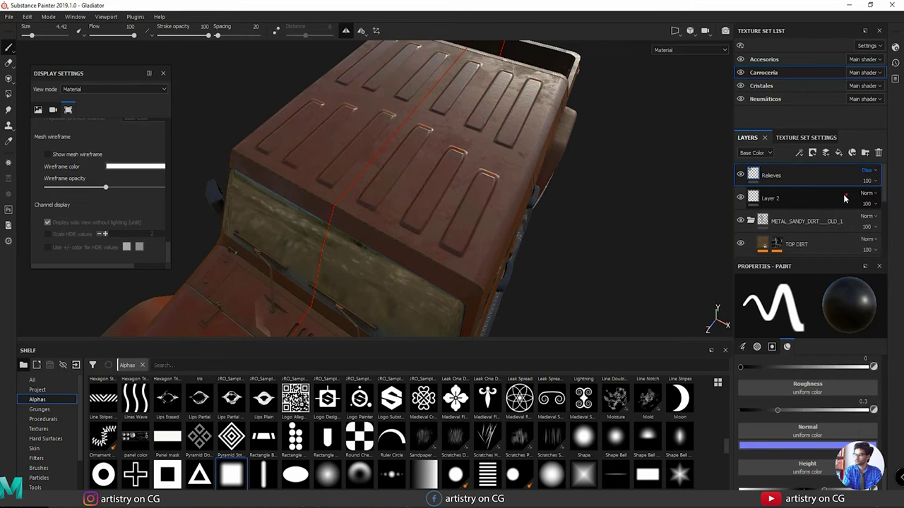
pyautogui.keyDown('alt'); pyautogui.moveTo(395, 169); pyautogui.dragTo(467, 208); pyautogui.keyUp('alt')
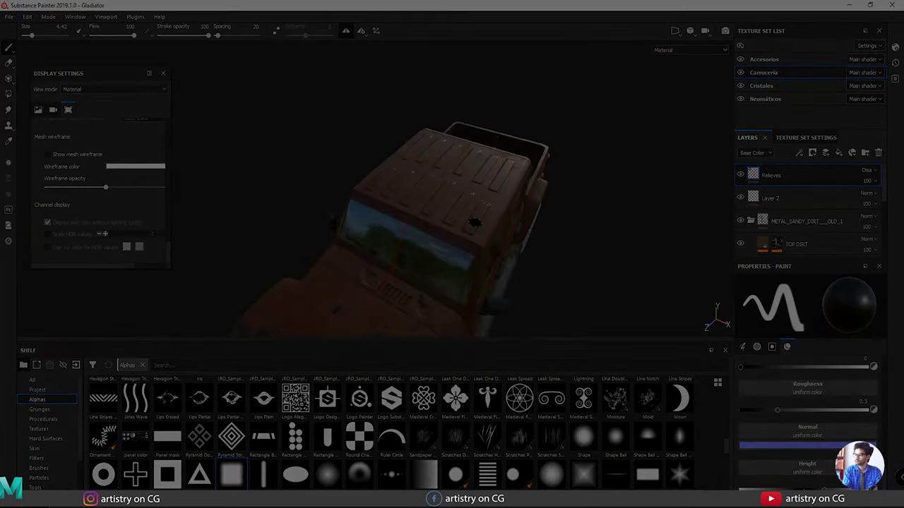
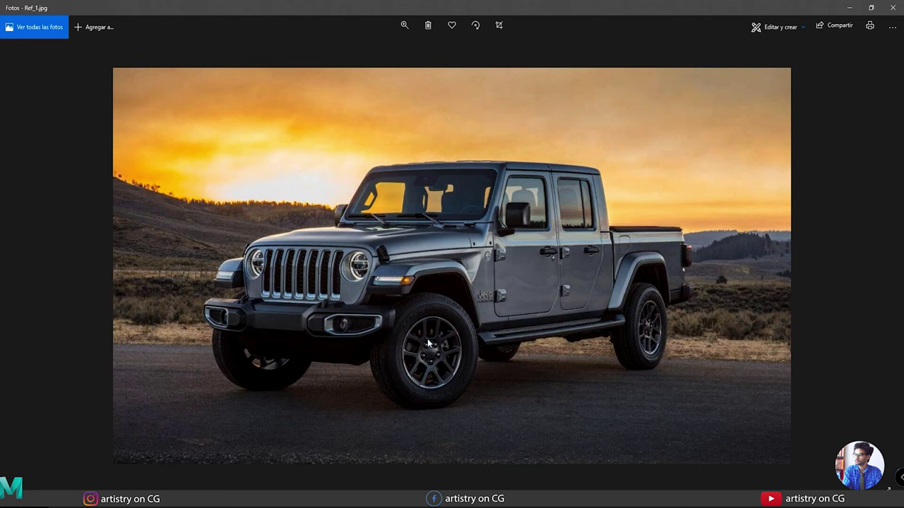
# Return from the reference photo to Substance Painter and apply the BluedGunMetal smart material to the Neumáticos texture set.
pyautogui.click(850, 8)
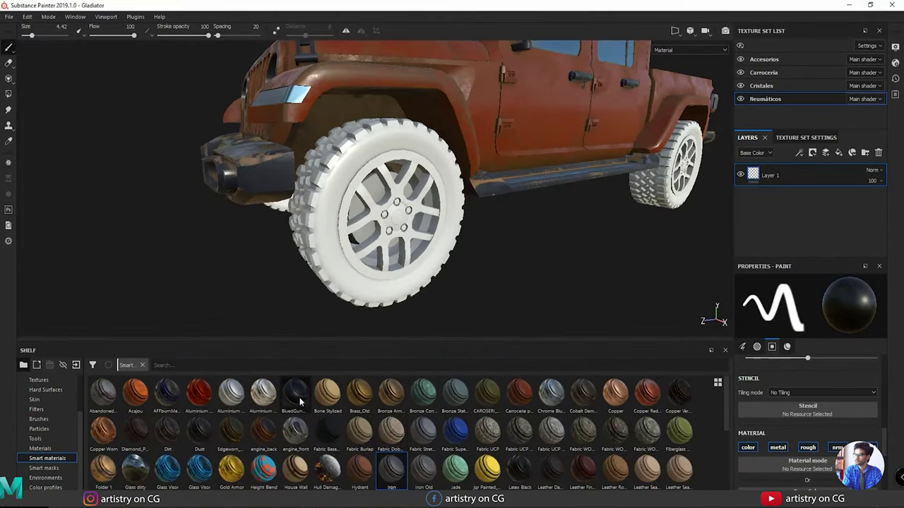
pyautogui.moveTo(299, 401)
pyautogui.moveTo(300, 401); pyautogui.dragTo(317, 243)
pyautogui.keyDown('alt'); pyautogui.moveTo(396, 254); pyautogui.dragTo(546, 286, button='right'); pyautogui.keyUp('alt')
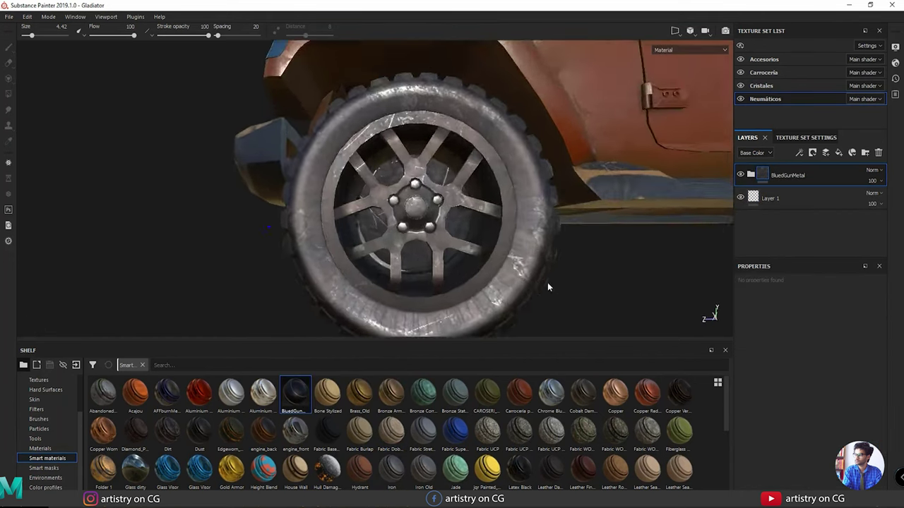
pyautogui.keyDown('alt'); pyautogui.moveTo(547, 286); pyautogui.dragTo(411, 265, button='middle'); pyautogui.keyUp('alt')
pyautogui.keyDown('alt'); pyautogui.moveTo(411, 264); pyautogui.dragTo(338, 234, button='right'); pyautogui.keyUp('alt')
pyautogui.keyDown('alt'); pyautogui.moveTo(339, 234); pyautogui.dragTo(335, 301); pyautogui.keyUp('alt')
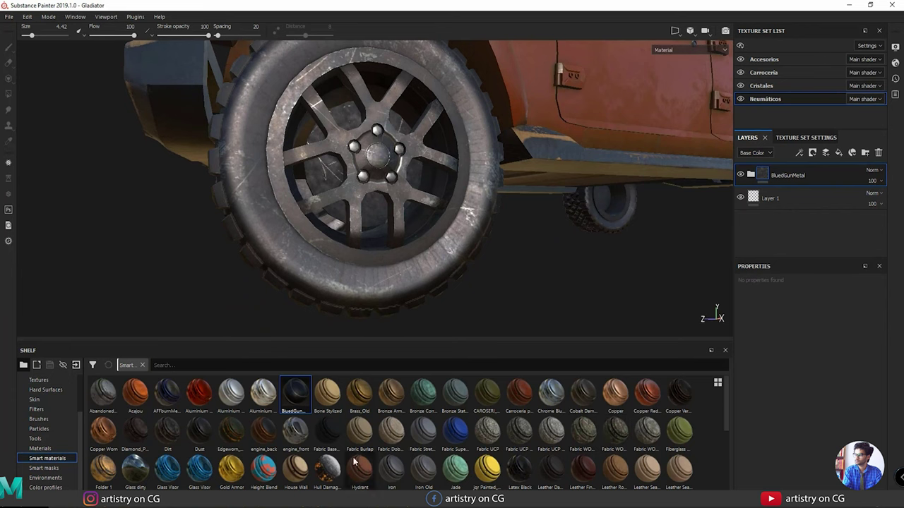
# Try the Dust smart material over the wheels, then delete its layer group.
pyautogui.moveTo(199, 431); pyautogui.dragTo(251, 219)
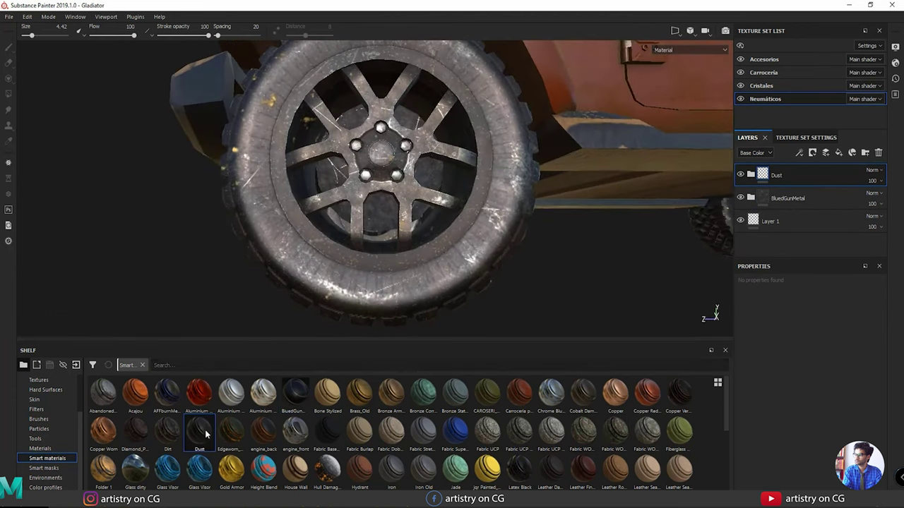
pyautogui.moveTo(206, 434)
pyautogui.keyDown('alt'); pyautogui.moveTo(381, 257); pyautogui.dragTo(399, 227); pyautogui.keyUp('alt')
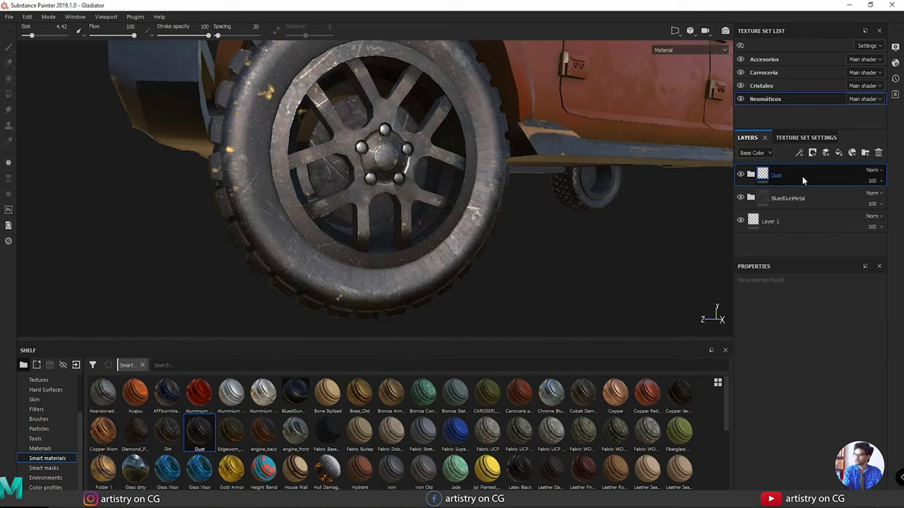
pyautogui.press('Delete')
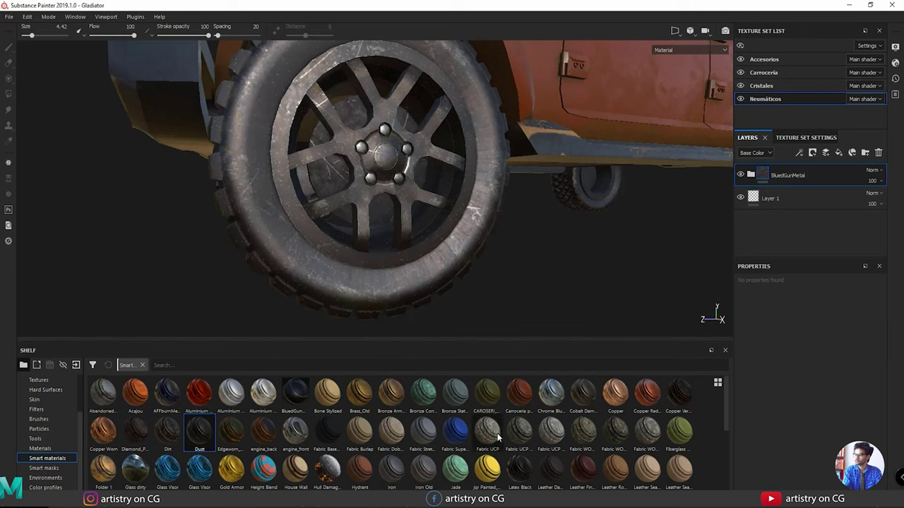
# Try the Steel Gun Painted smart material on the wheels, above BluedGunMetal.
pyautogui.scroll(-5, 536, 447)
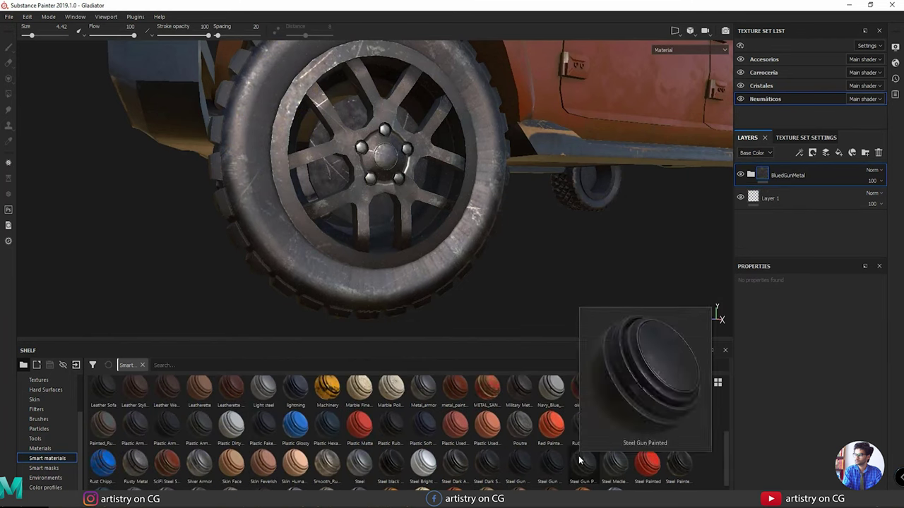
pyautogui.moveTo(580, 460)
pyautogui.mouseDown()
pyautogui.moveTo(485, 301)
pyautogui.moveTo(403, 196)
pyautogui.moveTo(407, 188)
pyautogui.mouseUp()
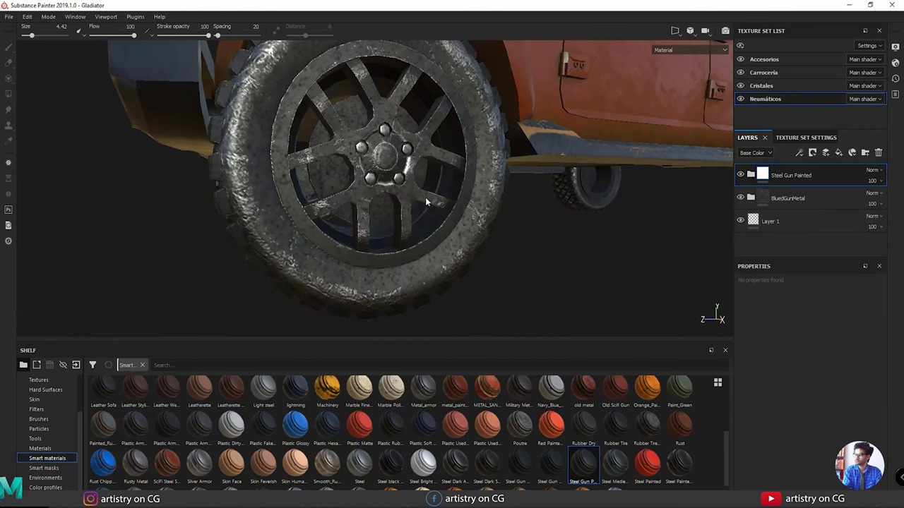
pyautogui.keyDown('alt'); pyautogui.moveTo(460, 213); pyautogui.dragTo(441, 228); pyautogui.keyUp('alt')
# Compare the wheel with the Scratches and Base Metal layers shown and hidden, then delete the Steel Gun Painted group.
pyautogui.click(750, 175)
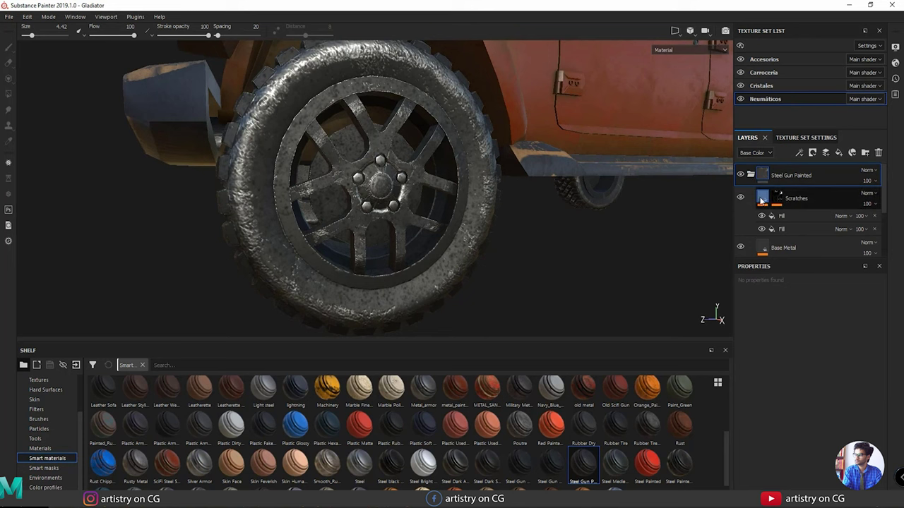
pyautogui.click(741, 198)
pyautogui.click(740, 198)
pyautogui.click(741, 197)
pyautogui.click(741, 198)
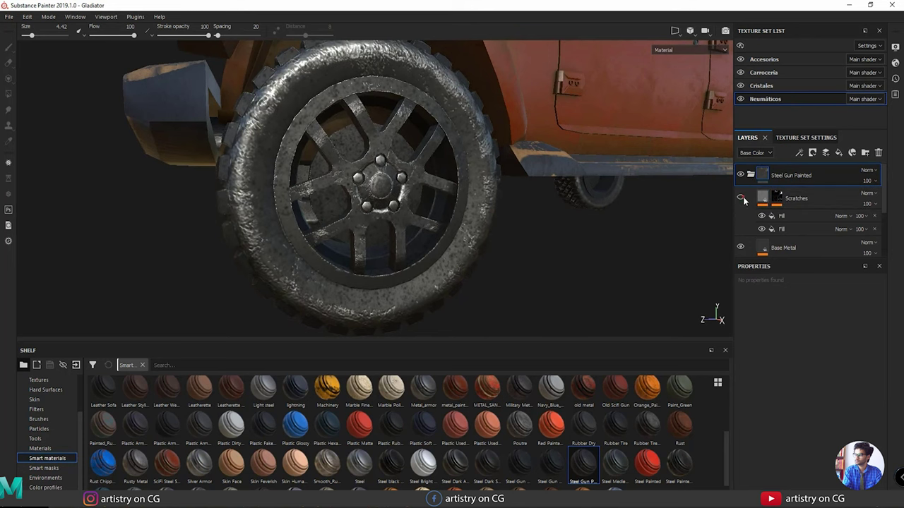
pyautogui.keyDown('alt'); pyautogui.moveTo(537, 224); pyautogui.dragTo(466, 229); pyautogui.keyUp('alt')
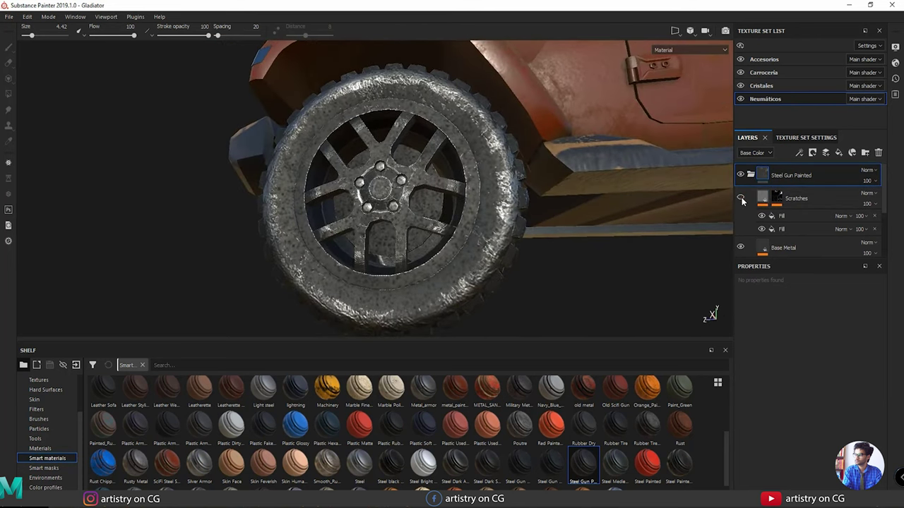
pyautogui.click(741, 198)
pyautogui.click(741, 198)
pyautogui.click(740, 247)
pyautogui.scroll(-1, 768, 231)
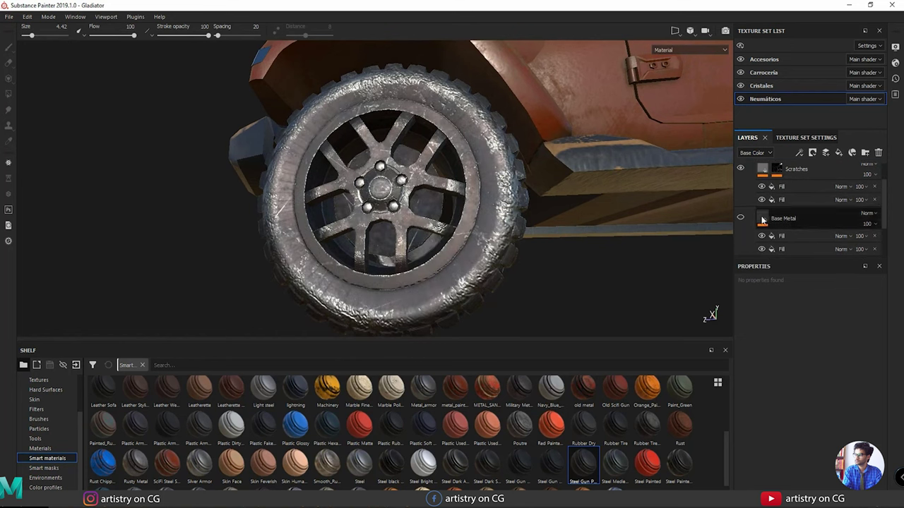
pyautogui.click(741, 171)
pyautogui.keyDown('alt'); pyautogui.moveTo(459, 216); pyautogui.dragTo(519, 213); pyautogui.keyUp('alt')
pyautogui.scroll(-1, 789, 211)
pyautogui.scroll(2, 788, 209)
pyautogui.click(805, 173)
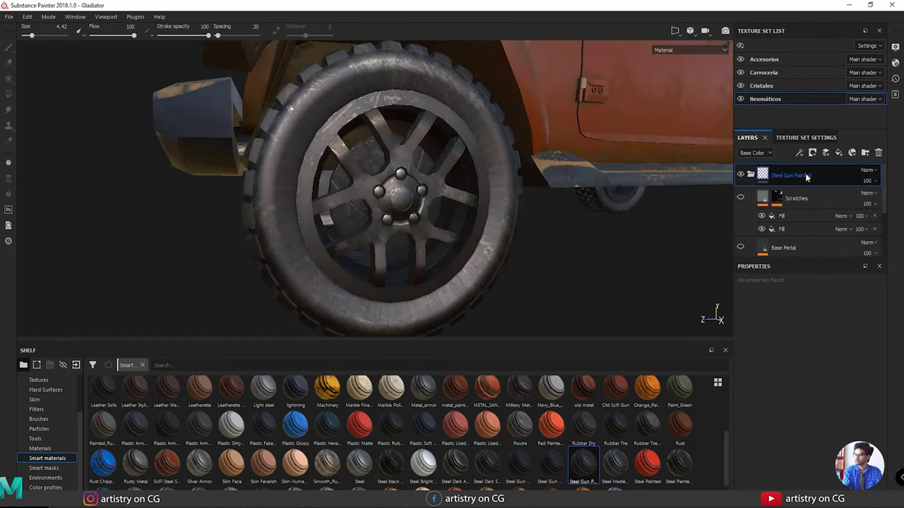
pyautogui.press('Delete')
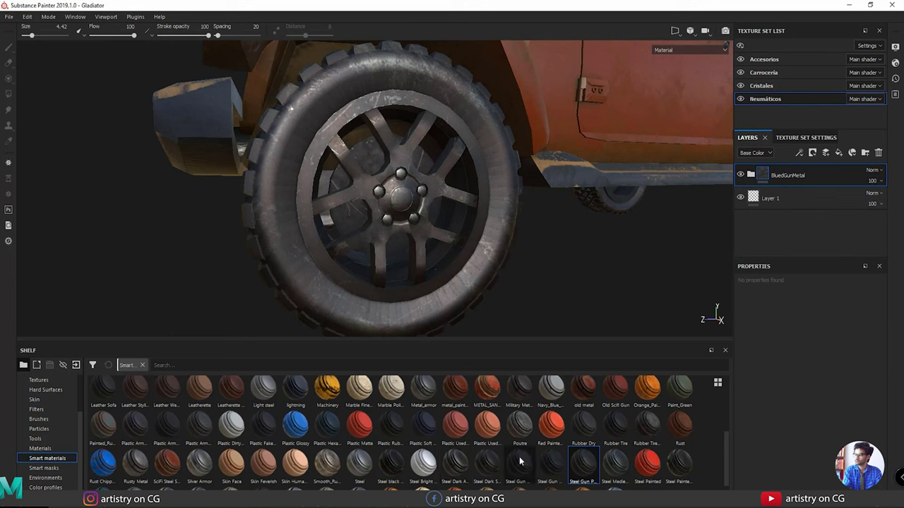
# Apply the Steel Dark Aged smart material to the wheels and set its Base Color blending mode to Overlay.
pyautogui.scroll(-1, 526, 452)
pyautogui.moveTo(454, 447); pyautogui.dragTo(418, 235)
pyautogui.keyDown('alt'); pyautogui.moveTo(472, 265); pyautogui.dragTo(417, 199); pyautogui.keyUp('alt')
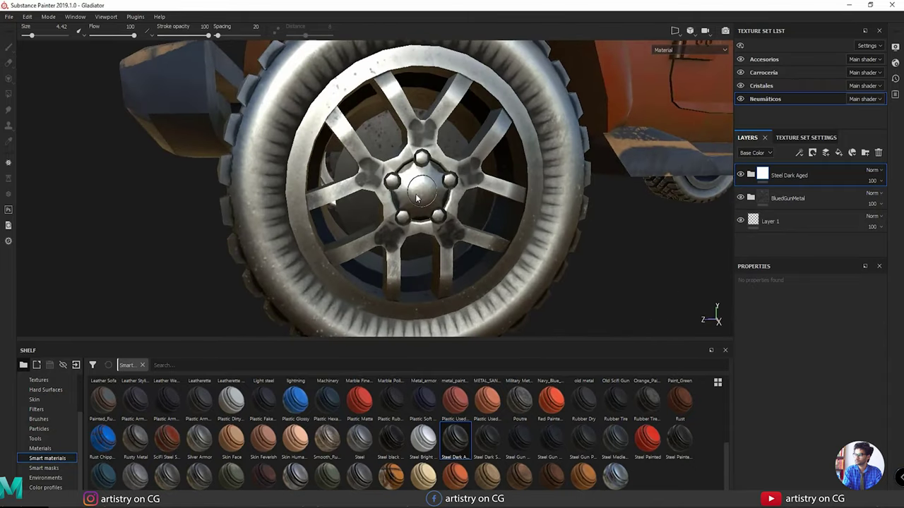
pyautogui.click(874, 171)
pyautogui.click(858, 320)
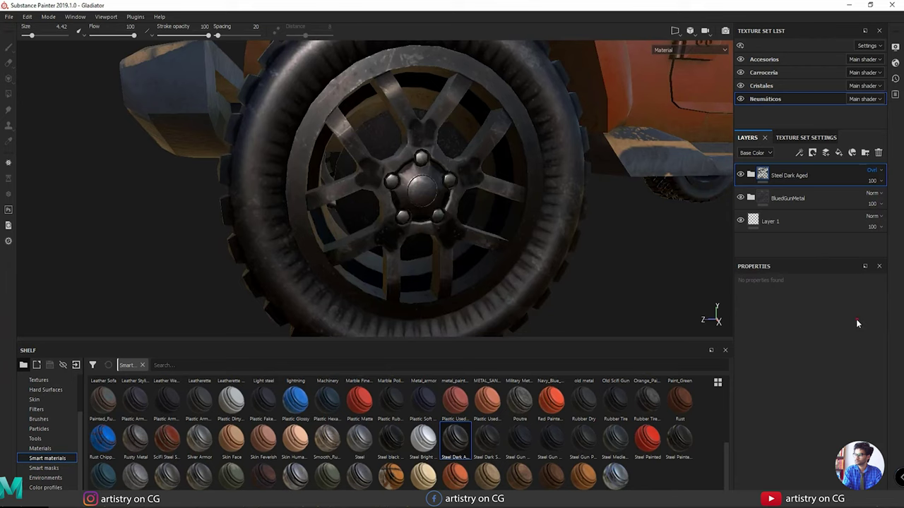
pyautogui.keyDown('alt'); pyautogui.moveTo(565, 262); pyautogui.dragTo(536, 258); pyautogui.keyUp('alt')
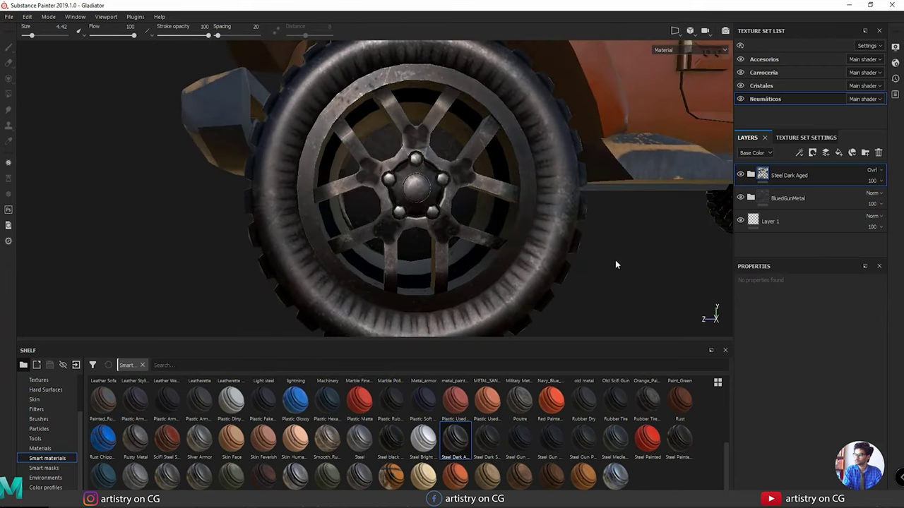
# Add a black mask to the Steel Dark Aged group, then paint the material onto the wheel hub and erase the spill-over.
pyautogui.rightClick(762, 178)
pyautogui.click(784, 185)
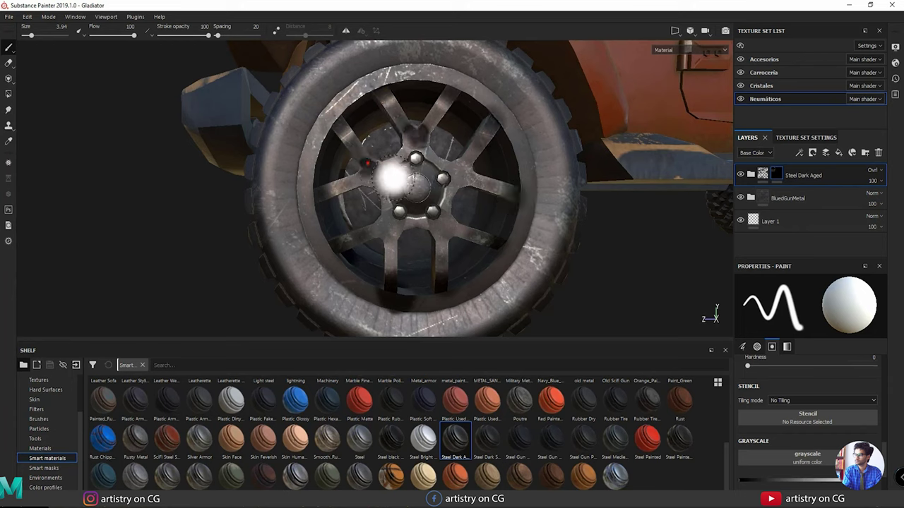
pyautogui.press('e')
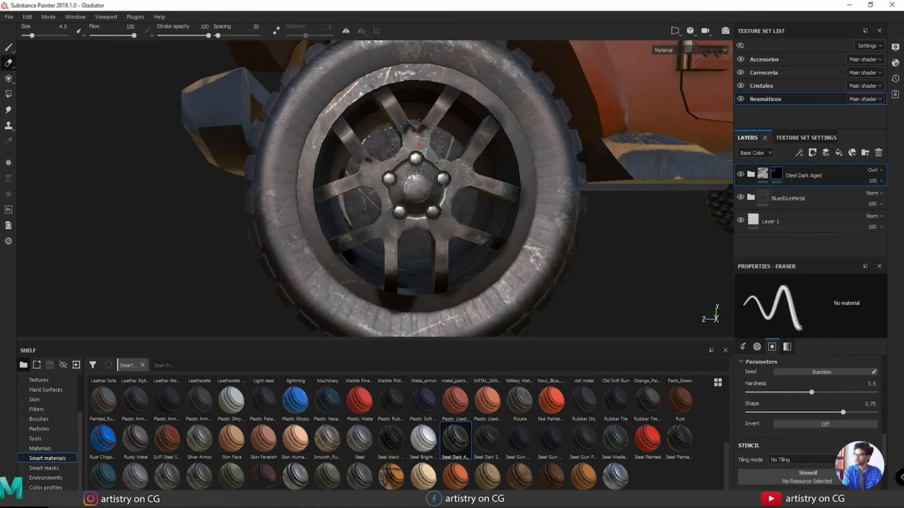
pyautogui.keyDown('alt'); pyautogui.moveTo(423, 147); pyautogui.dragTo(474, 247); pyautogui.keyUp('alt')
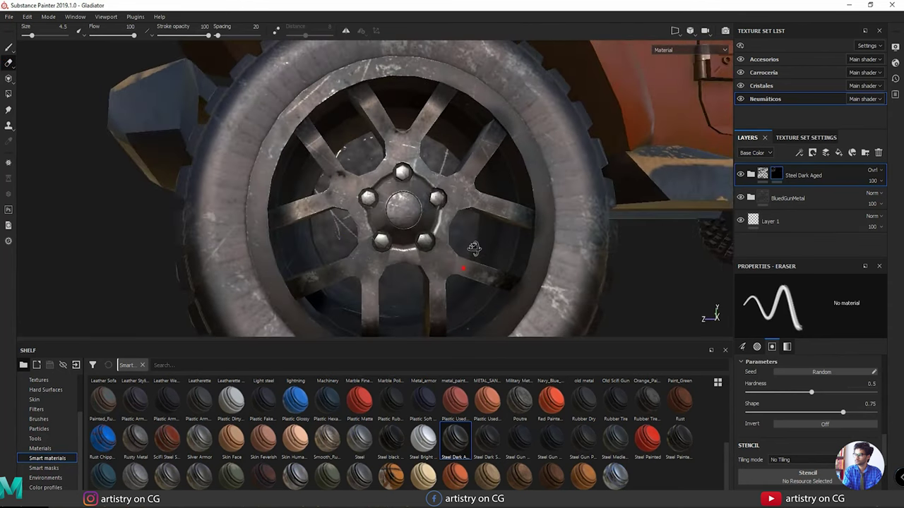
pyautogui.click(8, 48)
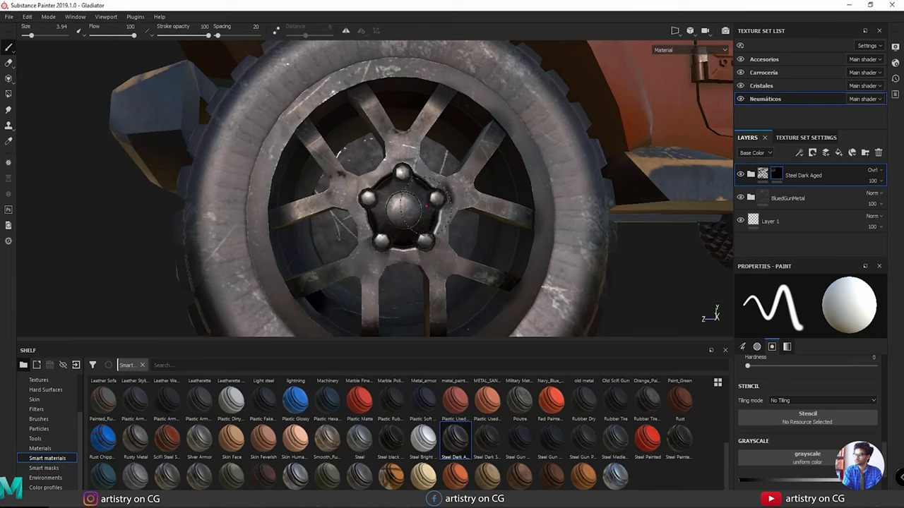
pyautogui.click(8, 64)
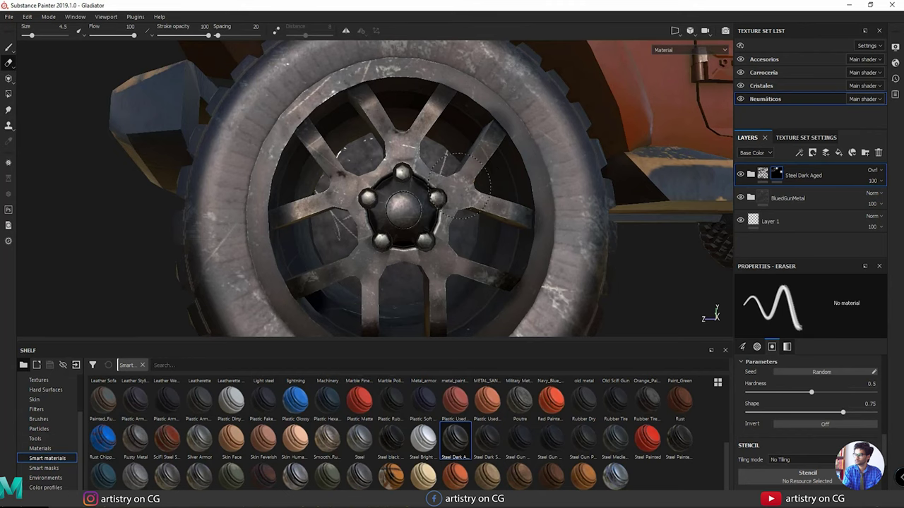
# Turn on symmetry and paint the Steel Dark Aged mask over the front wheel's centre cap and around the hub bolts.
pyautogui.keyDown('alt'); pyautogui.moveTo(459, 186); pyautogui.dragTo(285, 278, button='right'); pyautogui.keyUp('alt')
pyautogui.keyDown('alt'); pyautogui.moveTo(285, 278); pyautogui.dragTo(226, 247); pyautogui.keyUp('alt')
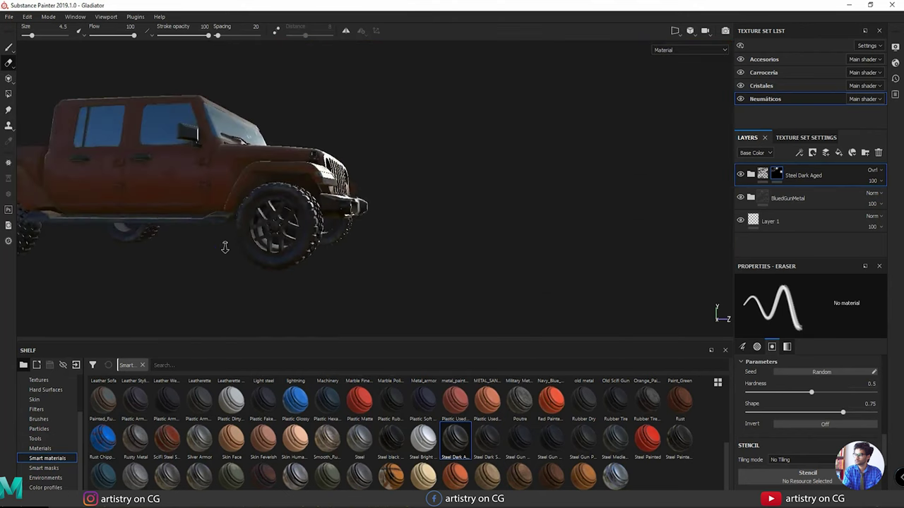
pyautogui.scroll(5, 225, 247)
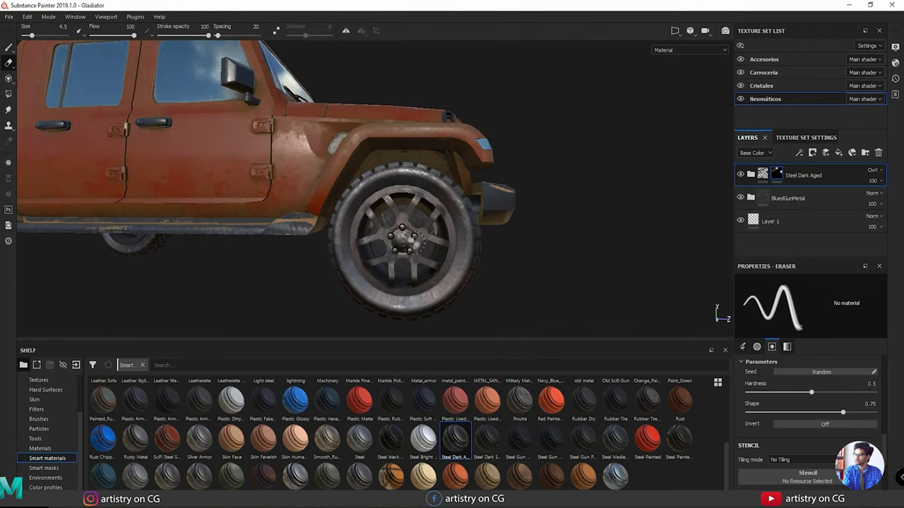
pyautogui.keyDown('alt'); pyautogui.moveTo(416, 241); pyautogui.dragTo(310, 262); pyautogui.keyUp('alt')
pyautogui.moveTo(309, 261)
pyautogui.keyDown('alt'); pyautogui.mouseDown(button='right')
pyautogui.moveTo(487, 287)
pyautogui.moveTo(574, 286)
pyautogui.mouseUp(button='right'); pyautogui.keyUp('alt')
pyautogui.keyDown('alt'); pyautogui.moveTo(574, 287); pyautogui.dragTo(628, 286); pyautogui.keyUp('alt')
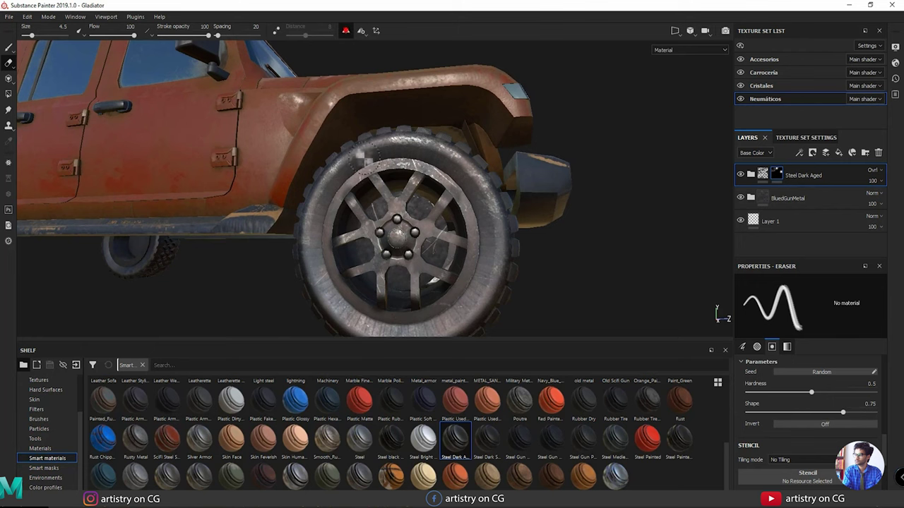
pyautogui.scroll(5, 360, 158)
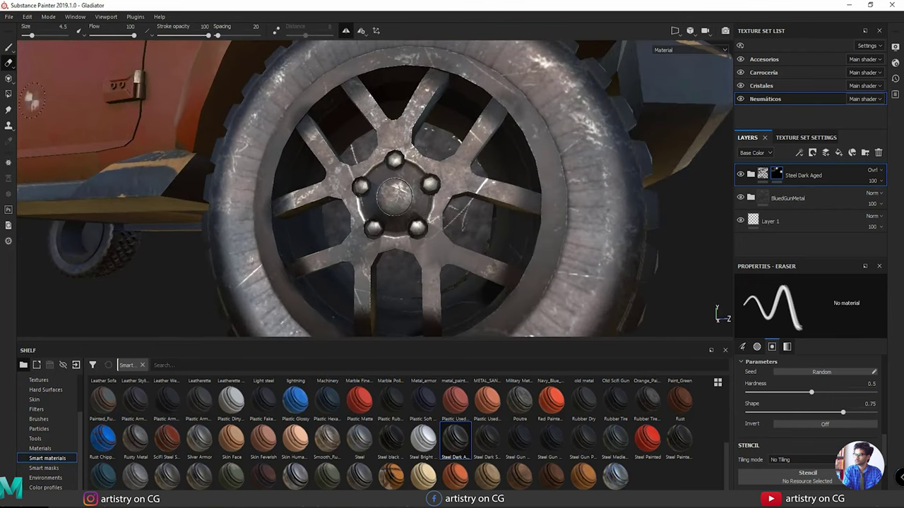
pyautogui.click(9, 46)
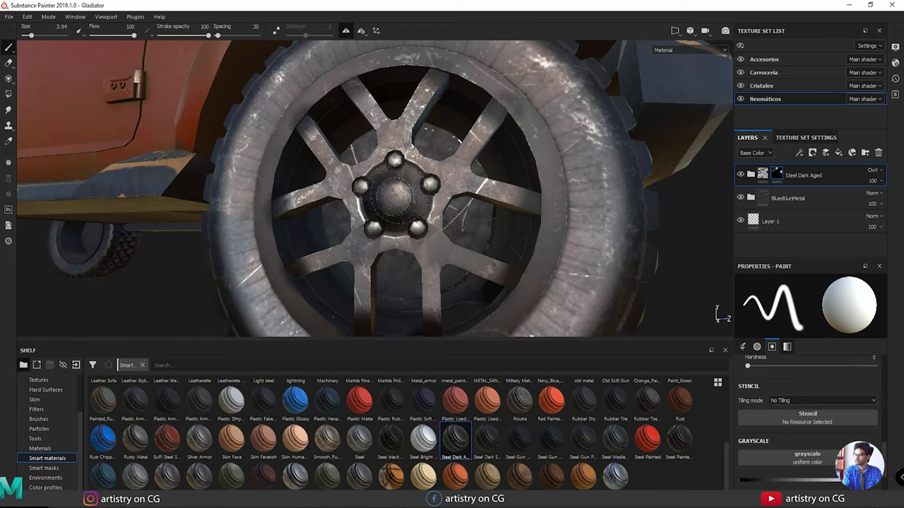
pyautogui.moveTo(395, 197); pyautogui.dragTo(397, 195)
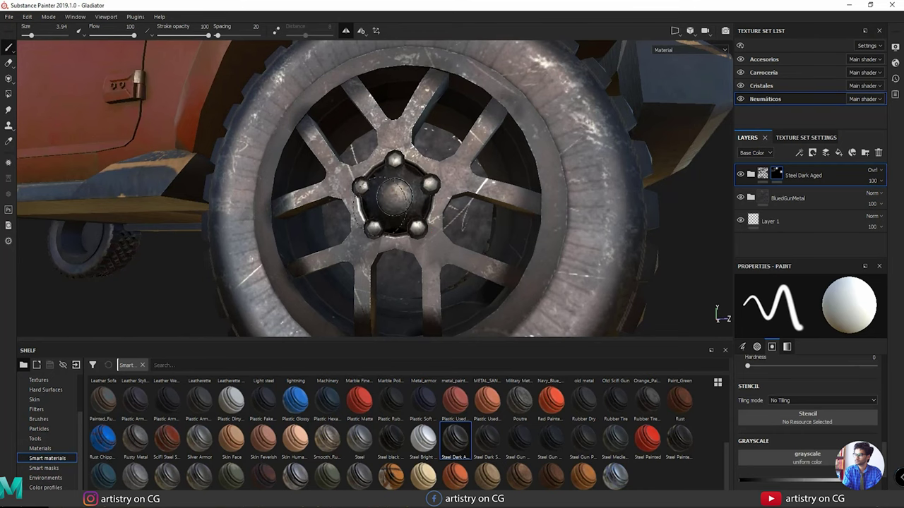
pyautogui.keyDown('alt'); pyautogui.moveTo(496, 249); pyautogui.dragTo(493, 201, button='middle'); pyautogui.keyUp('alt')
pyautogui.moveTo(358, 215); pyautogui.dragTo(345, 204)
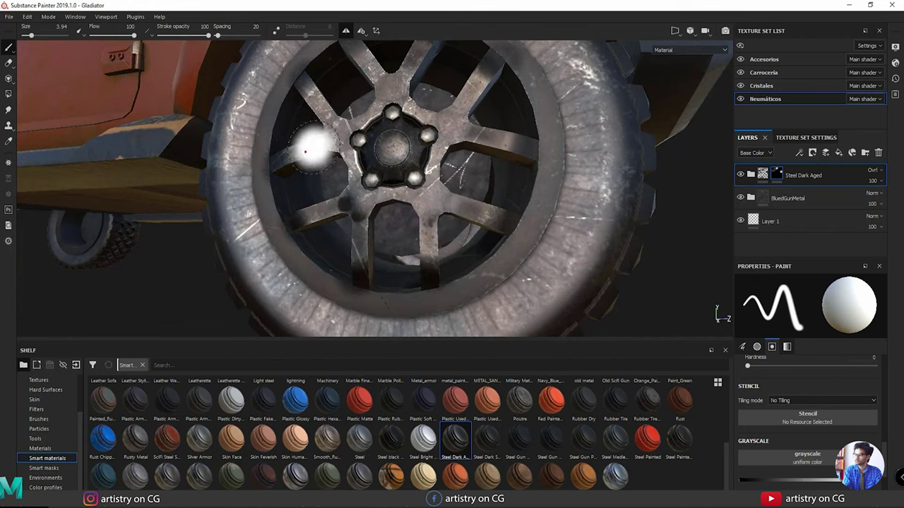
# Erase the dark spill-over from the spokes and rim around the hub in the Steel Dark Aged mask.
pyautogui.click(8, 63)
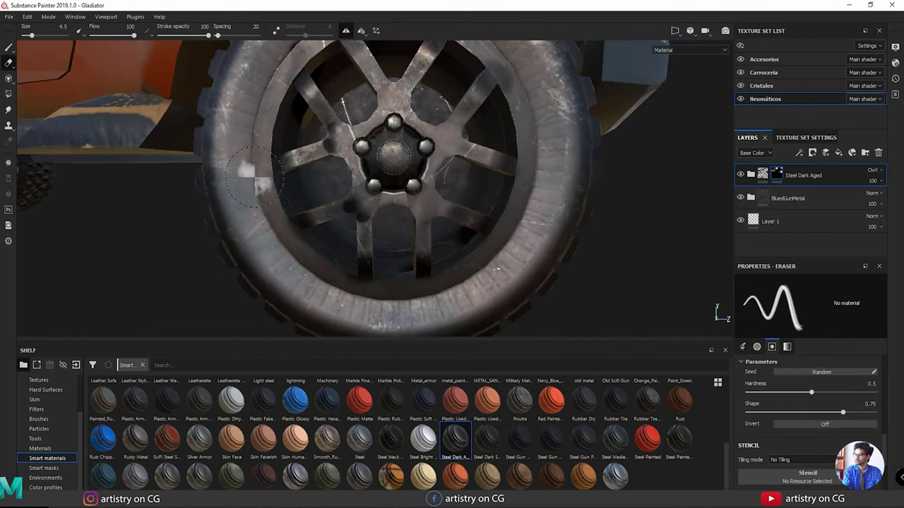
pyautogui.click(330, 141)
pyautogui.click(357, 202)
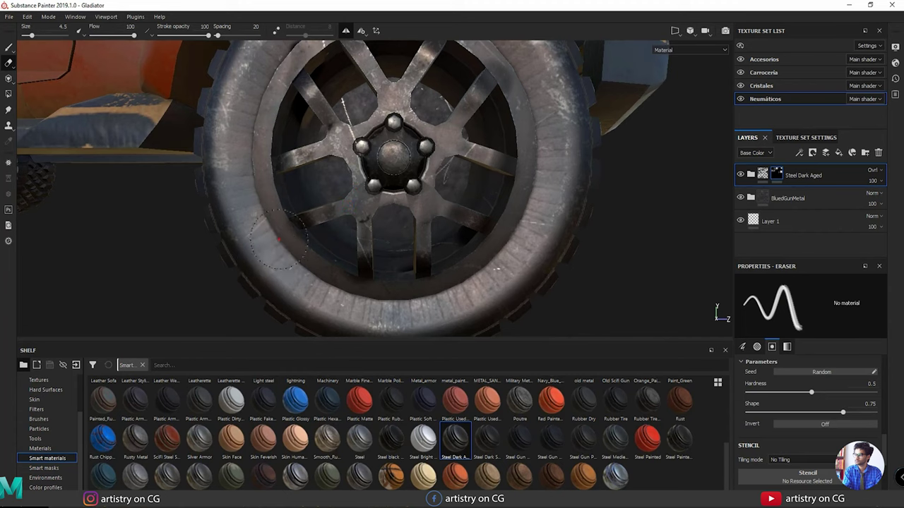
pyautogui.click(279, 239)
pyautogui.click(458, 233)
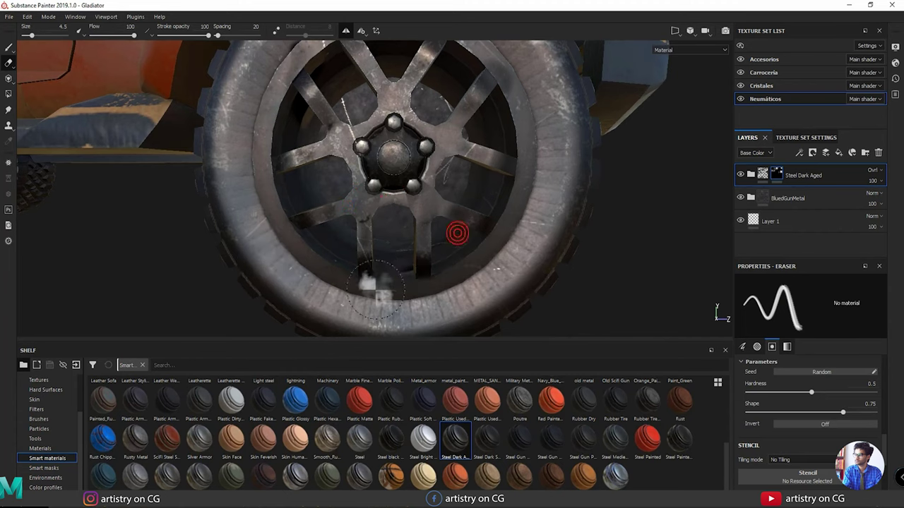
# Create a folder and move the Steel Dark Aged and BluedGunMetal groups into it.
pyautogui.keyDown('alt'); pyautogui.moveTo(402, 275); pyautogui.dragTo(331, 283, button='right'); pyautogui.keyUp('alt')
pyautogui.keyDown('alt'); pyautogui.moveTo(332, 282); pyautogui.dragTo(297, 272); pyautogui.keyUp('alt')
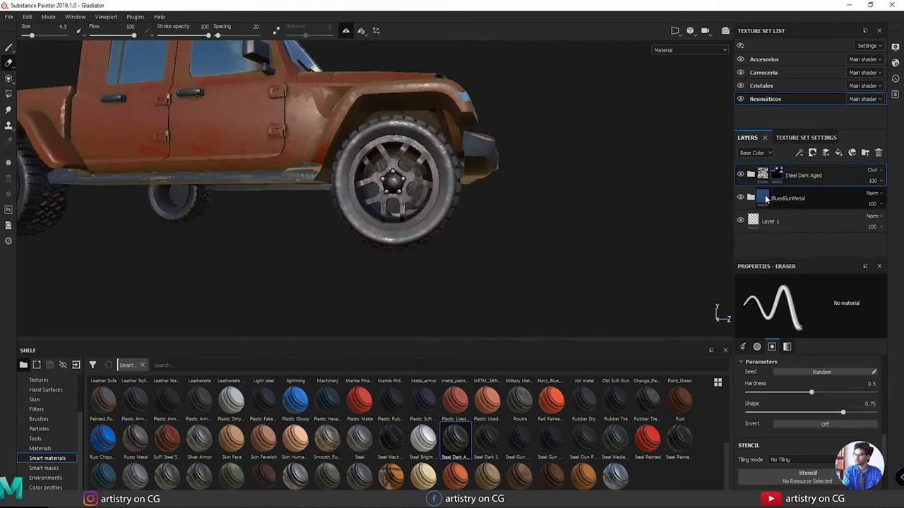
pyautogui.click(865, 154)
pyautogui.moveTo(812, 199); pyautogui.dragTo(807, 180)
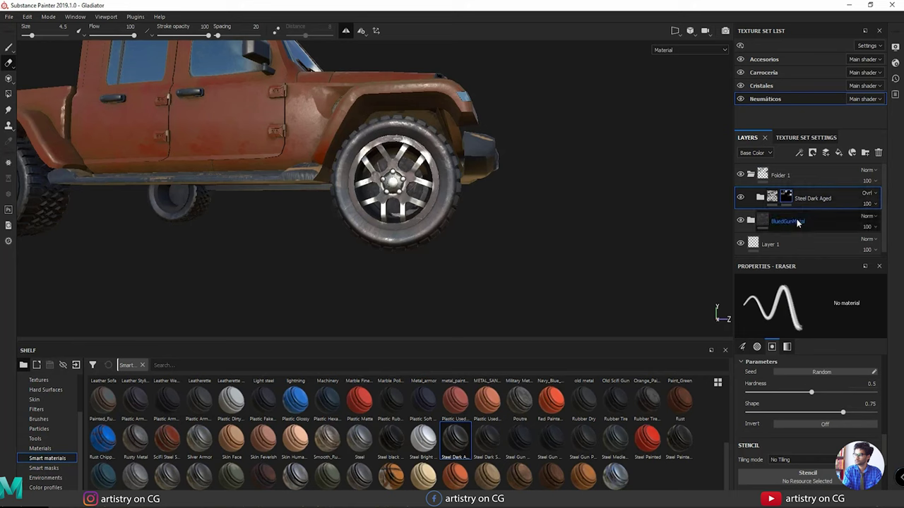
pyautogui.moveTo(789, 220); pyautogui.dragTo(794, 207)
# Add a black mask to Folder 1 and reveal the metal on the rim, spokes and hub with a mesh-mode Polygon Fill.
pyautogui.rightClick(764, 176)
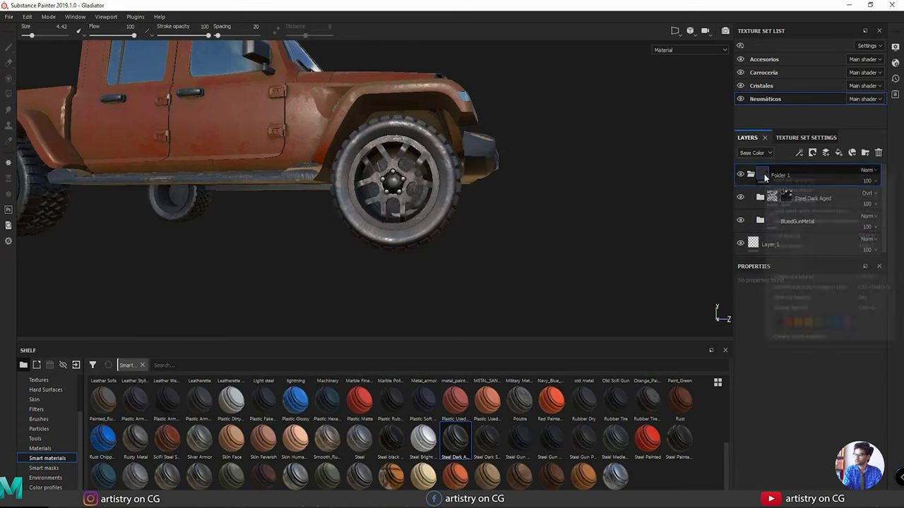
pyautogui.click(801, 191)
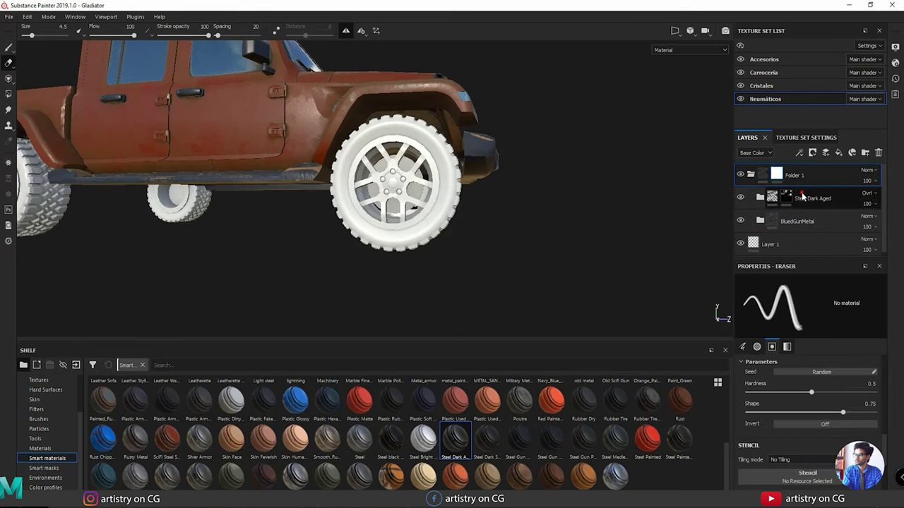
pyautogui.click(9, 93)
pyautogui.scroll(5, 353, 159)
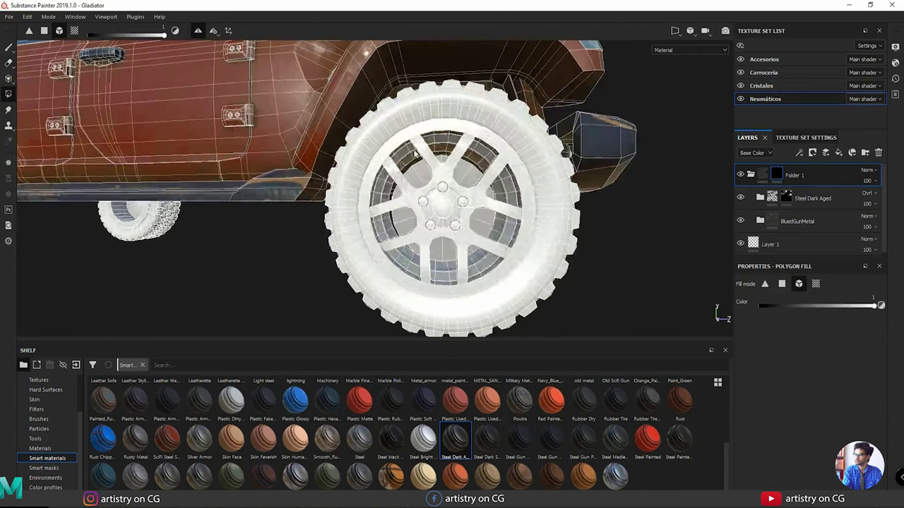
pyautogui.click(441, 126)
pyautogui.click(451, 164)
pyautogui.scroll(-1, 442, 187)
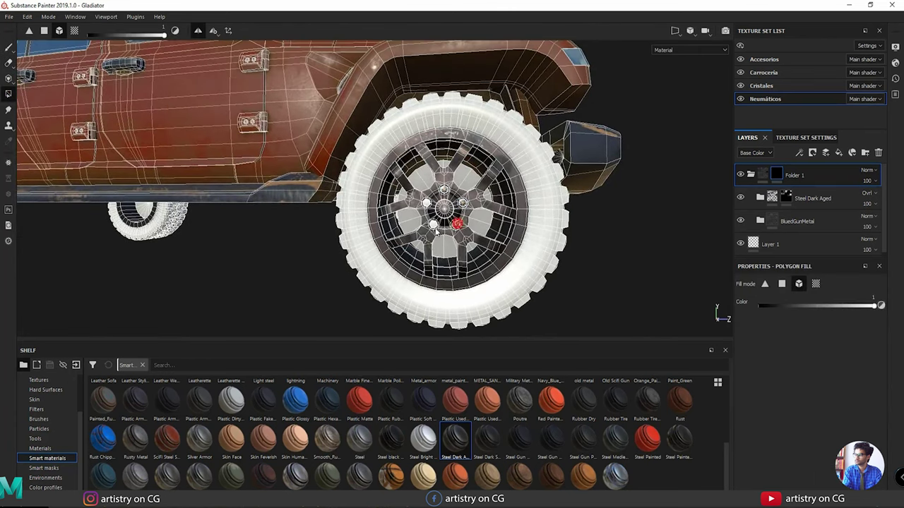
# Examine the masked metal rims on the wheels on both sides of the vehicle.
pyautogui.click(10, 47)
pyautogui.scroll(-4, 400, 242)
pyautogui.keyDown('alt'); pyautogui.moveTo(400, 242); pyautogui.dragTo(337, 250); pyautogui.keyUp('alt')
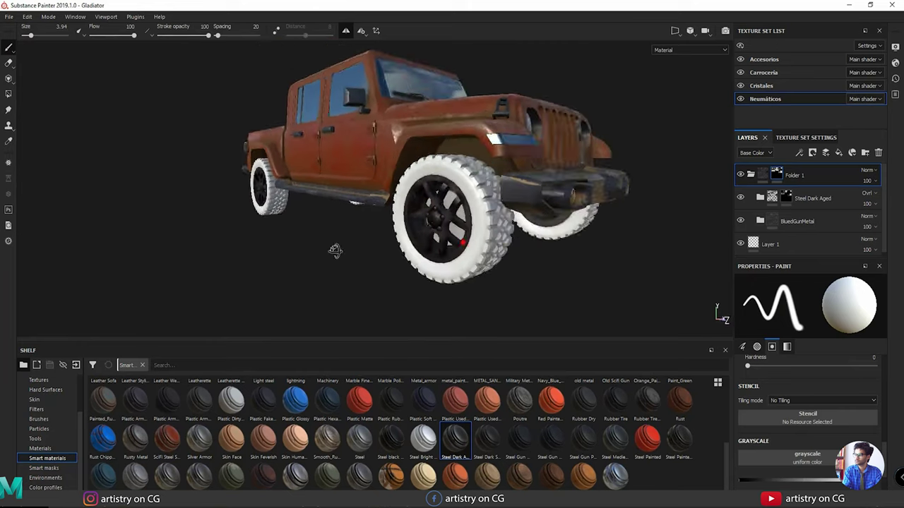
pyautogui.keyDown('alt'); pyautogui.moveTo(440, 251); pyautogui.dragTo(377, 242); pyautogui.keyUp('alt')
pyautogui.moveTo(528, 243)
pyautogui.keyDown('alt'); pyautogui.mouseDown()
pyautogui.moveTo(444, 243)
pyautogui.moveTo(452, 245)
pyautogui.mouseUp(); pyautogui.keyUp('alt')
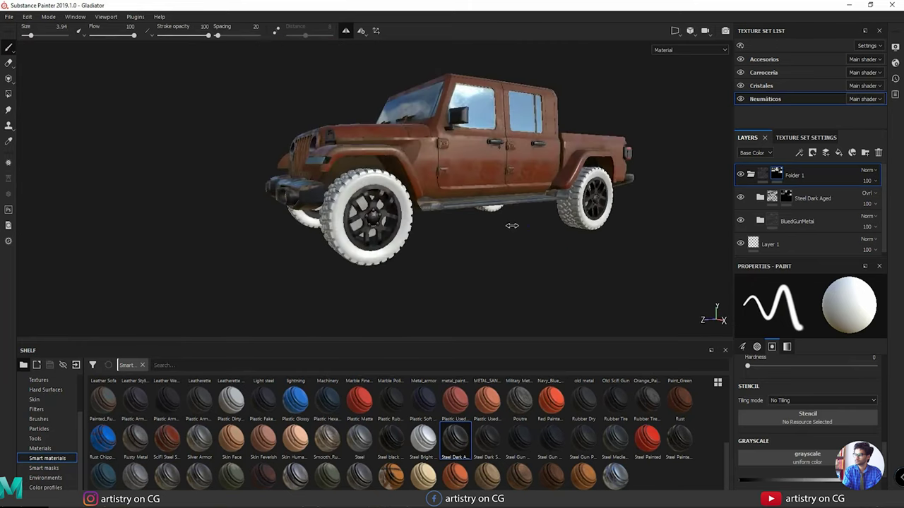
pyautogui.keyDown('alt'); pyautogui.moveTo(504, 223); pyautogui.dragTo(487, 230); pyautogui.keyUp('alt')
pyautogui.scroll(2, 485, 242)
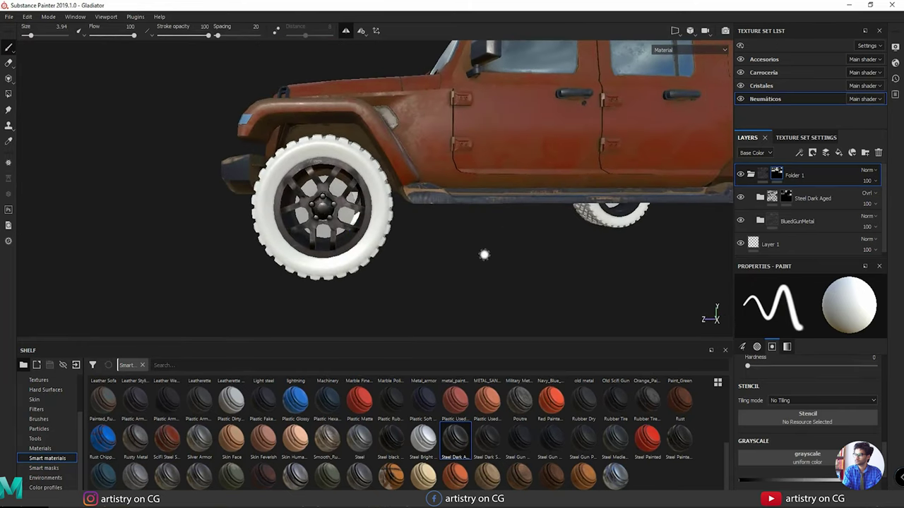
pyautogui.keyDown('alt'); pyautogui.moveTo(552, 250); pyautogui.dragTo(599, 248); pyautogui.keyUp('alt')
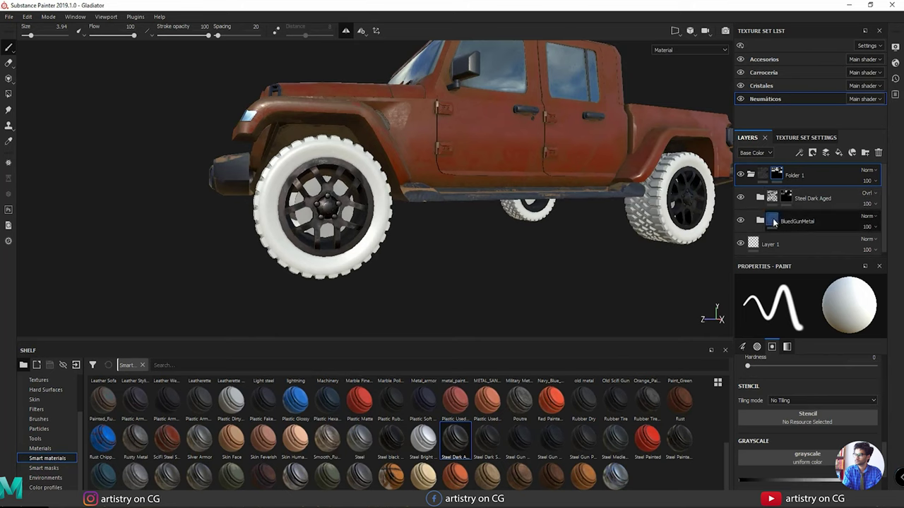
# Collapse Folder 1 and apply the Rubber Tire Dirty smart material to the wheels.
pyautogui.click(751, 175)
pyautogui.keyDown('alt'); pyautogui.moveTo(423, 189); pyautogui.dragTo(359, 218); pyautogui.keyUp('alt')
pyautogui.keyDown('alt'); pyautogui.moveTo(360, 218); pyautogui.dragTo(627, 273, button='right'); pyautogui.keyUp('alt')
pyautogui.keyDown('alt'); pyautogui.moveTo(627, 273); pyautogui.dragTo(466, 159); pyautogui.keyUp('alt')
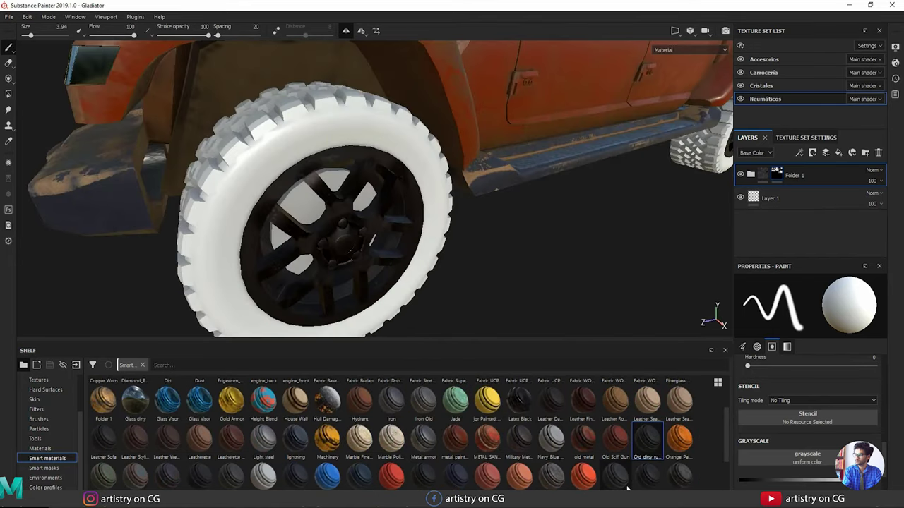
pyautogui.moveTo(627, 487)
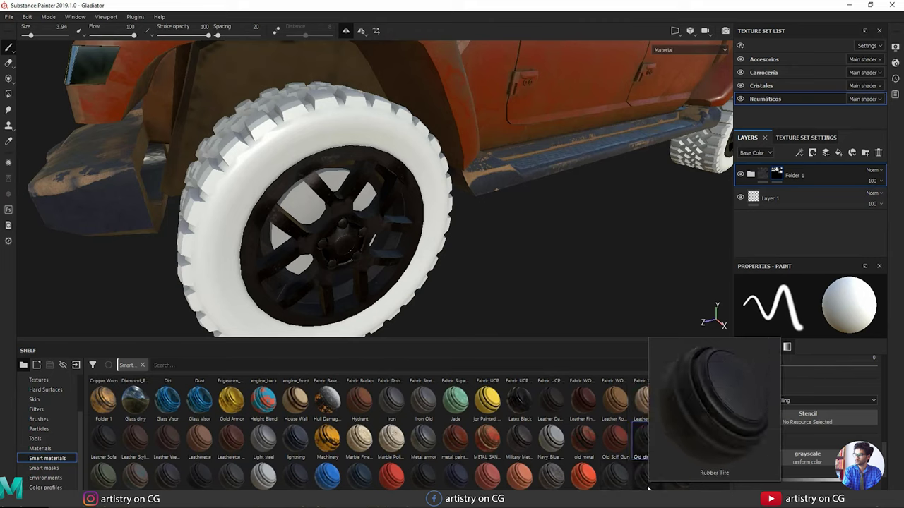
pyautogui.moveTo(690, 487)
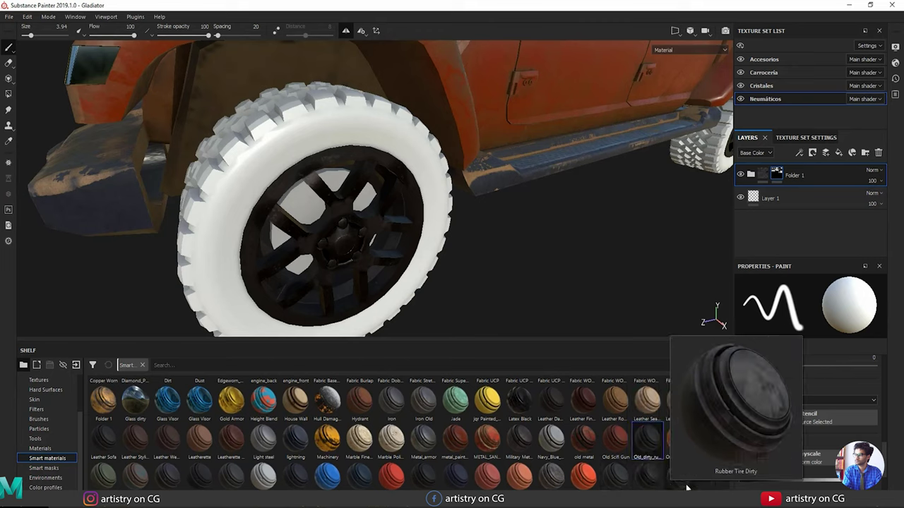
pyautogui.moveTo(687, 488); pyautogui.dragTo(312, 196)
# Try a UV scale of -59.06 for Grunge Map 001 in the Dirt layer's mask inside the Rubber Tire Dirty group.
pyautogui.click(751, 175)
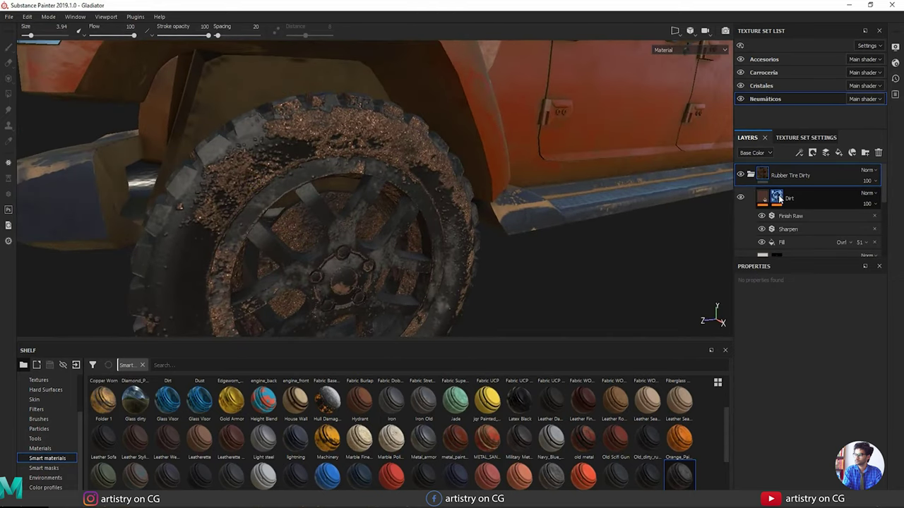
pyautogui.click(777, 198)
pyautogui.scroll(-2, 790, 375)
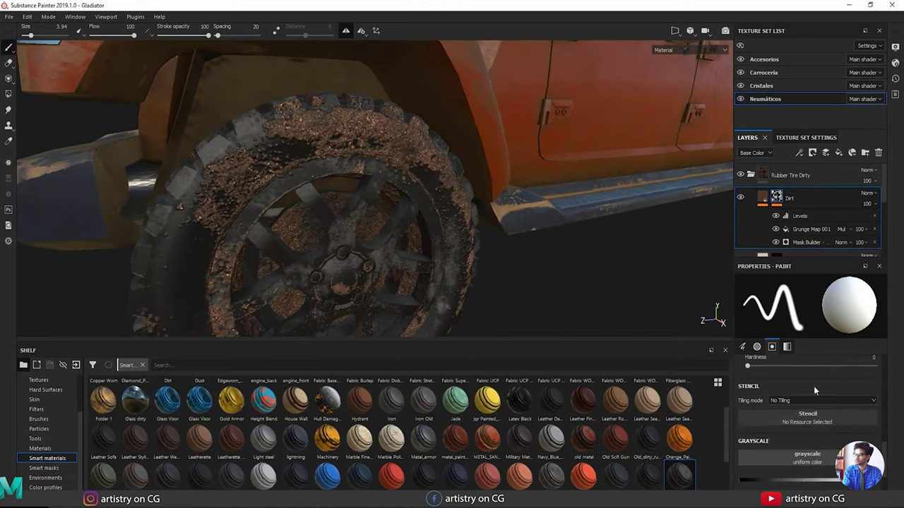
pyautogui.click(800, 216)
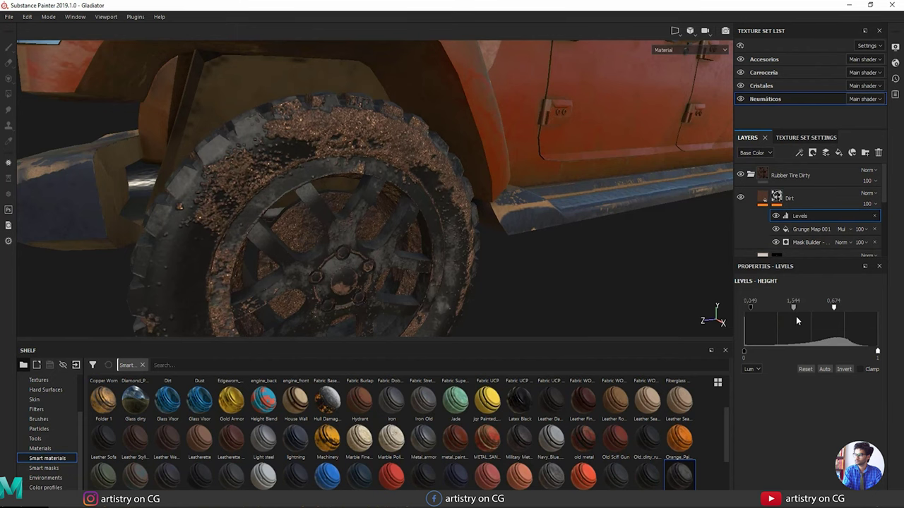
pyautogui.click(807, 233)
pyautogui.moveTo(796, 314); pyautogui.dragTo(771, 313)
pyautogui.keyDown('alt'); pyautogui.moveTo(484, 173); pyautogui.dragTo(262, 204); pyautogui.keyUp('alt')
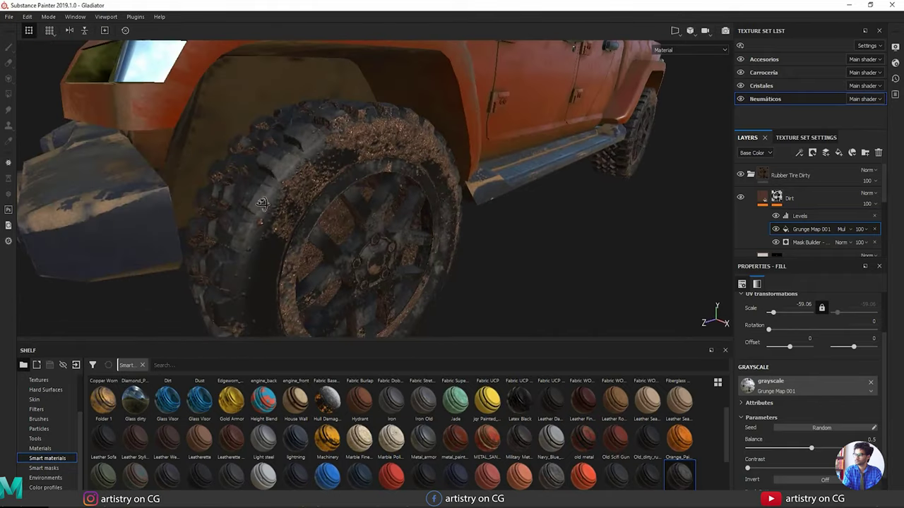
# Hide the Dirt layer of the Rubber Tire Dirty group to check the tires, then delete that layer.
pyautogui.click(740, 198)
pyautogui.keyDown('alt'); pyautogui.moveTo(426, 202); pyautogui.dragTo(319, 198); pyautogui.keyUp('alt')
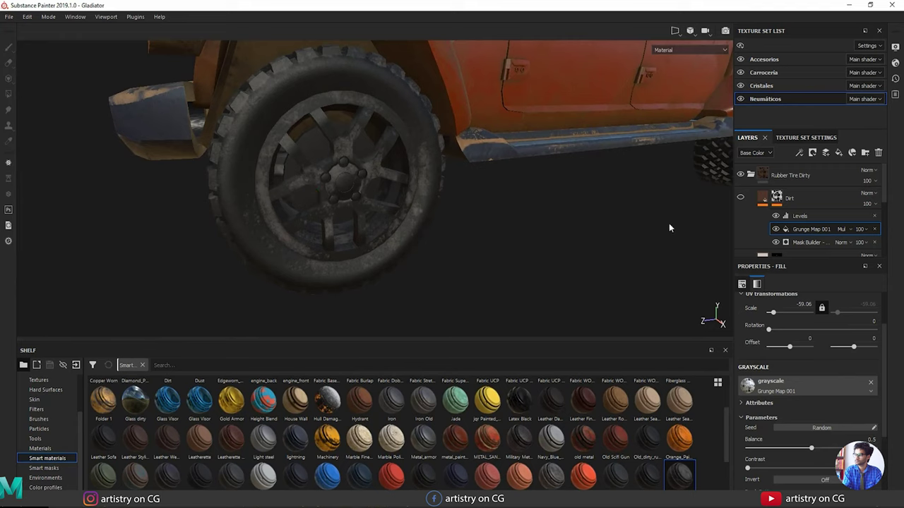
pyautogui.click(810, 198)
pyautogui.press('Delete')
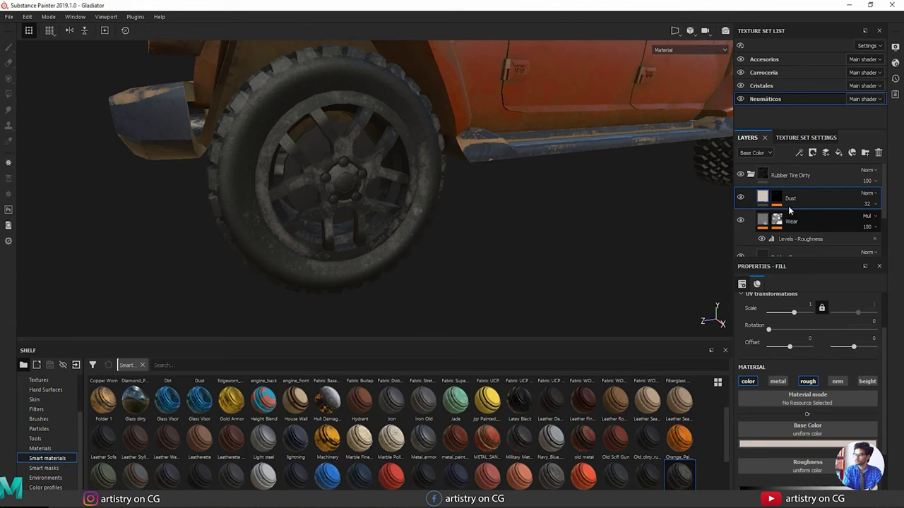
# Add a black mask to the Rubber Tire Dirty group and reveal the rubber on the tires with a mesh-mode Polygon Fill.
pyautogui.click(751, 176)
pyautogui.rightClick(767, 175)
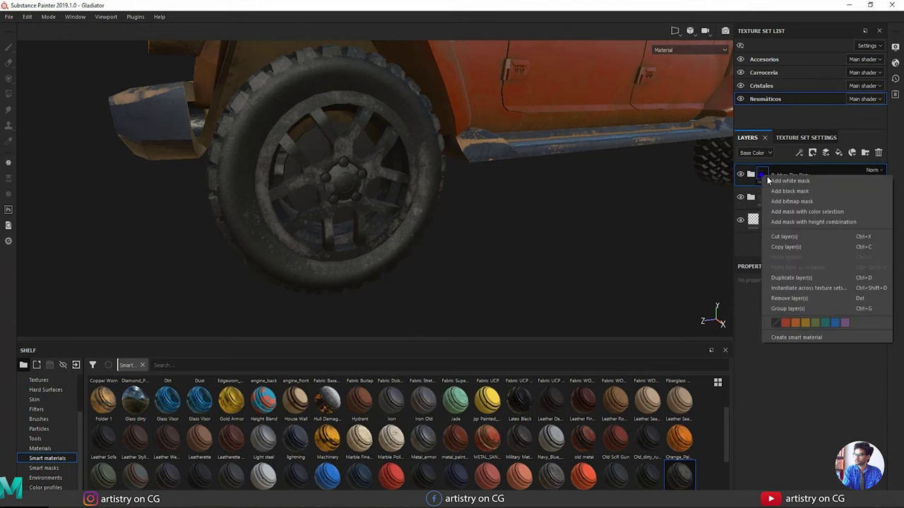
pyautogui.click(784, 181)
pyautogui.click(9, 93)
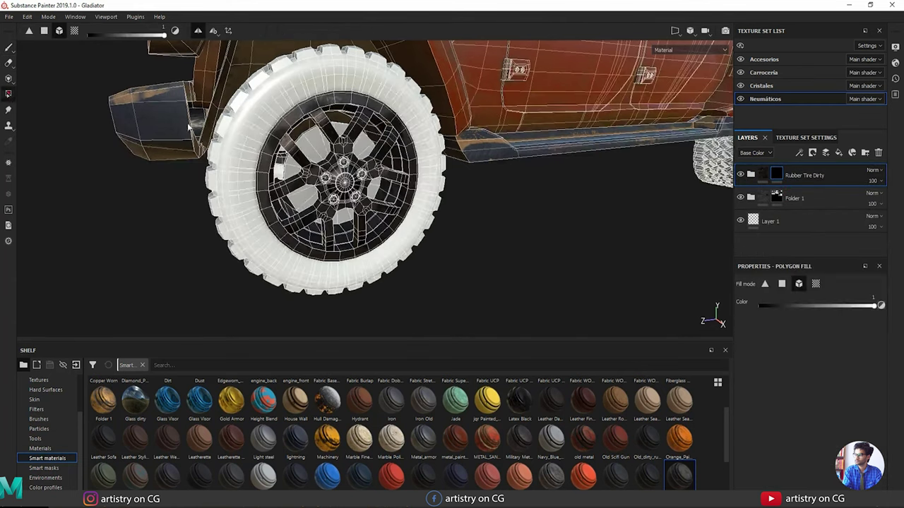
pyautogui.click(257, 117)
pyautogui.moveTo(257, 118)
pyautogui.keyDown('alt'); pyautogui.mouseDown()
pyautogui.moveTo(317, 166)
pyautogui.moveTo(212, 176)
pyautogui.moveTo(403, 157)
pyautogui.moveTo(317, 208)
pyautogui.moveTo(379, 226)
pyautogui.moveTo(307, 329)
pyautogui.mouseUp(); pyautogui.keyUp('alt')
pyautogui.press('1')
# Apply the House Wall smart material to the wheels, above the Rubber Tire Dirty group.
pyautogui.moveTo(294, 411)
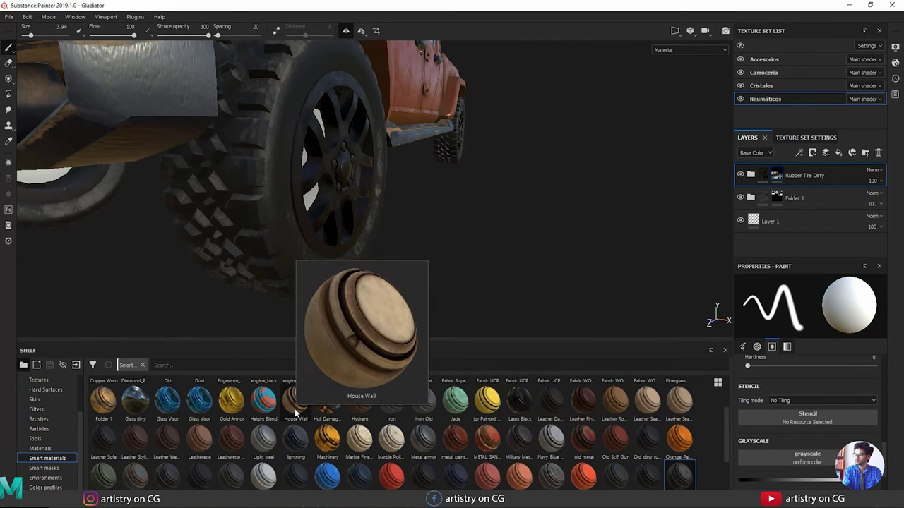
pyautogui.moveTo(294, 408); pyautogui.dragTo(278, 190)
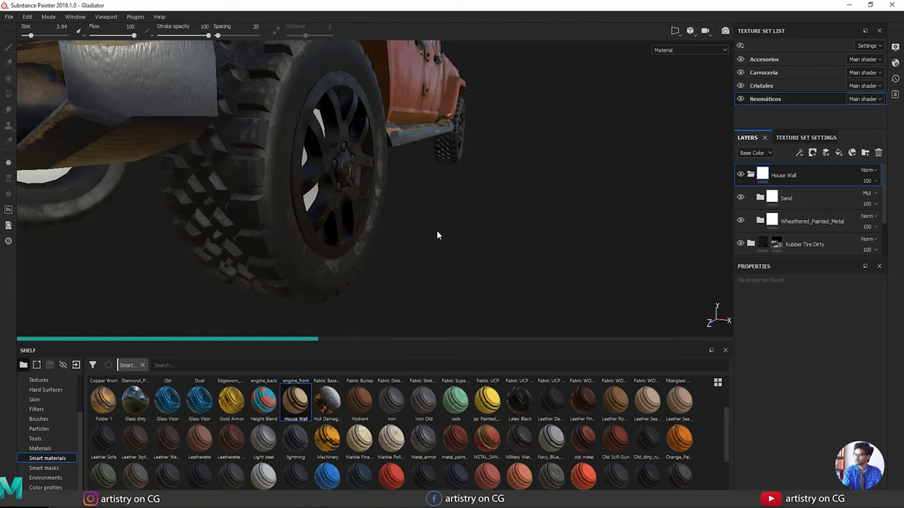
pyautogui.keyDown('alt'); pyautogui.moveTo(412, 205); pyautogui.dragTo(380, 226); pyautogui.keyUp('alt')
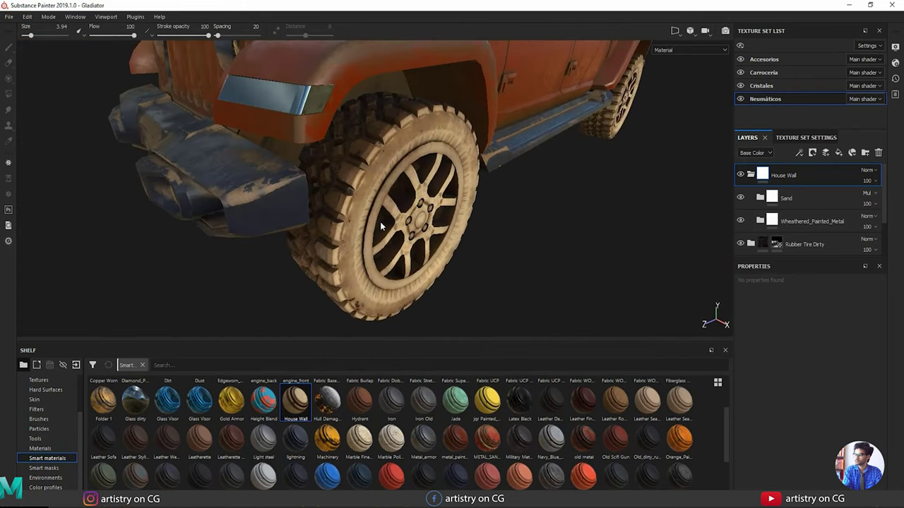
pyautogui.scroll(-2, 782, 207)
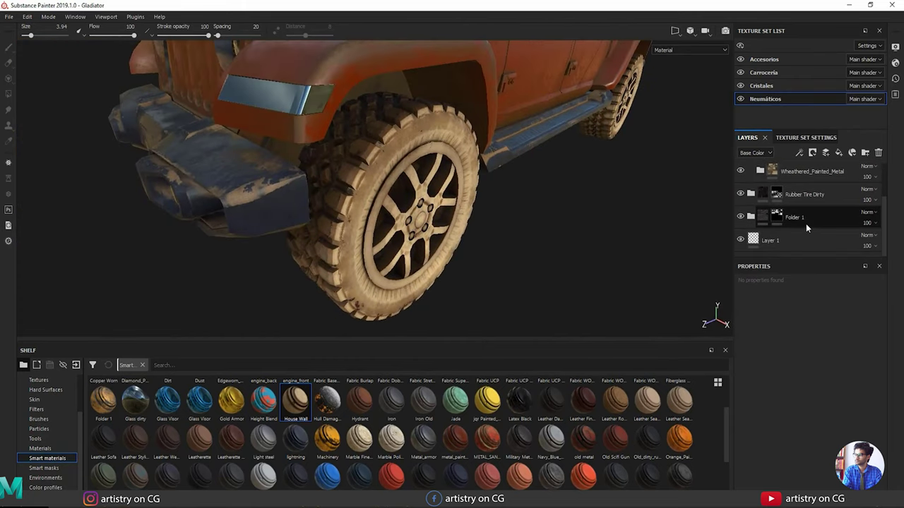
# Expand the House Wall group's Sand and Wheathered_Painted_Metal folders and hide the Base layer to check the wheels.
pyautogui.scroll(2, 806, 225)
pyautogui.scroll(-1, 823, 212)
pyautogui.scroll(1, 770, 231)
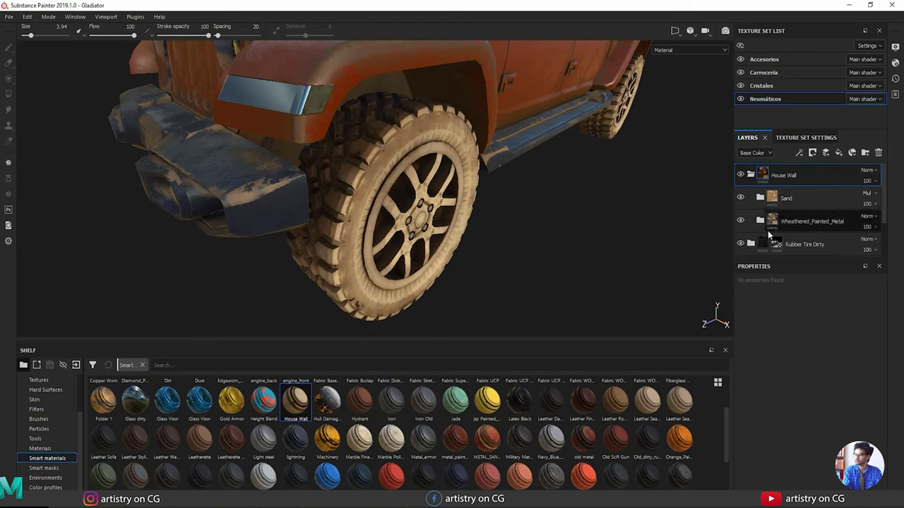
pyautogui.click(760, 199)
pyautogui.scroll(-3, 811, 211)
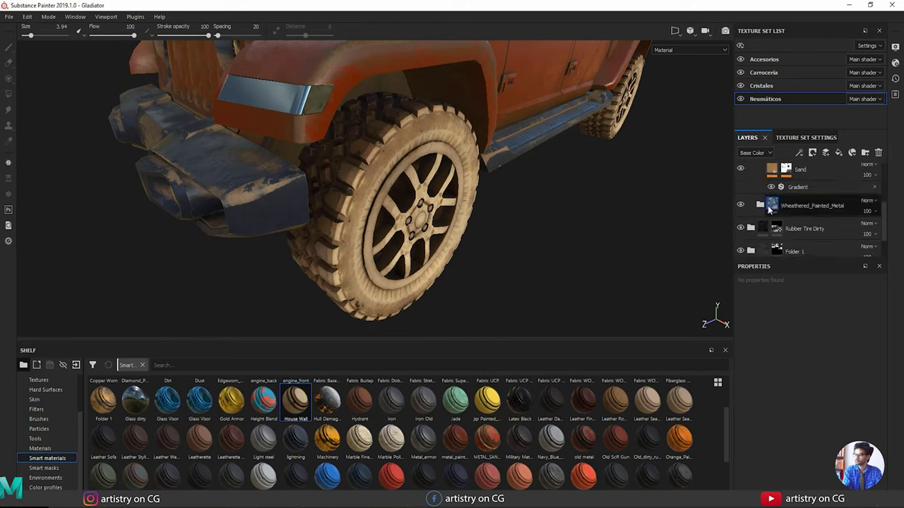
pyautogui.scroll(-5, 788, 212)
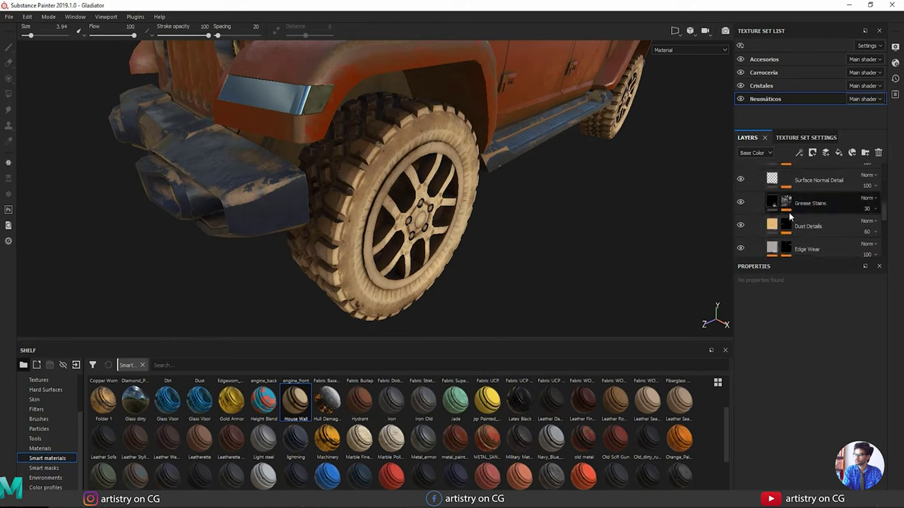
pyautogui.scroll(-2, 831, 220)
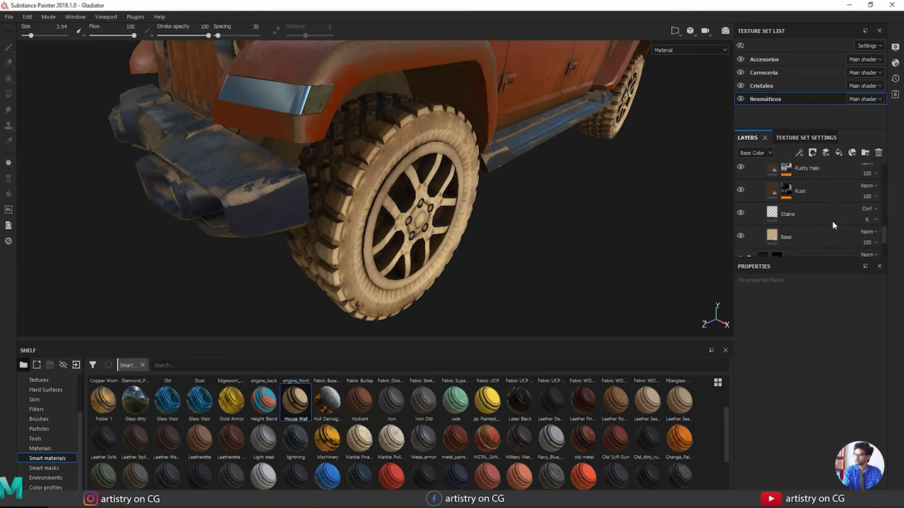
pyautogui.click(740, 236)
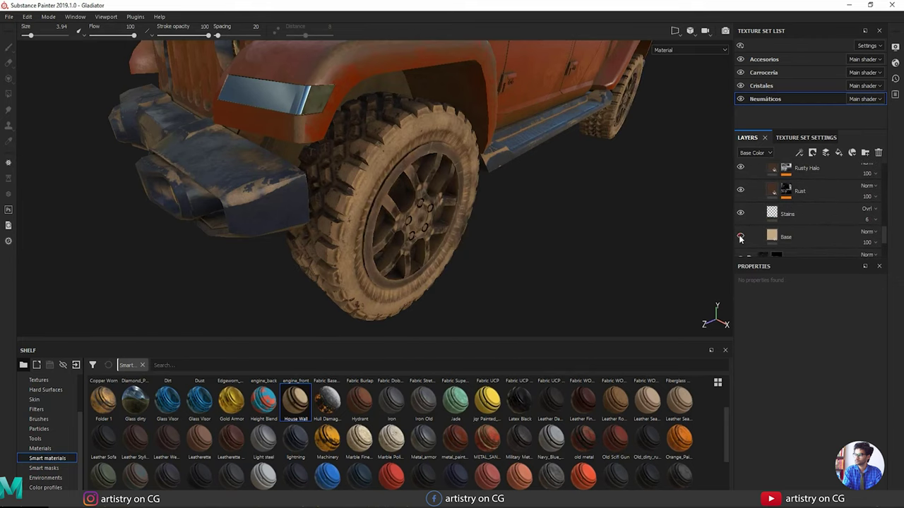
pyautogui.keyDown('alt'); pyautogui.moveTo(506, 202); pyautogui.dragTo(452, 204); pyautogui.keyUp('alt')
pyautogui.keyDown('alt'); pyautogui.moveTo(494, 210); pyautogui.dragTo(525, 213, button='right'); pyautogui.keyUp('alt')
pyautogui.scroll(2, 524, 212)
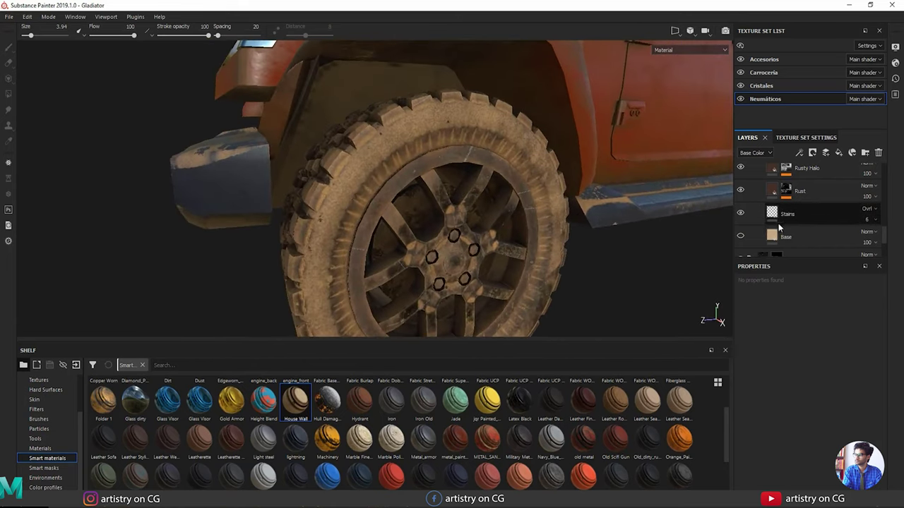
# Delete the Rusty Halo, Rust, Stains and Base layers from the Wheathered_Painted_Metal group.
pyautogui.click(740, 166)
pyautogui.keyDown('alt'); pyautogui.moveTo(504, 202); pyautogui.dragTo(575, 216); pyautogui.keyUp('alt')
pyautogui.click(814, 194)
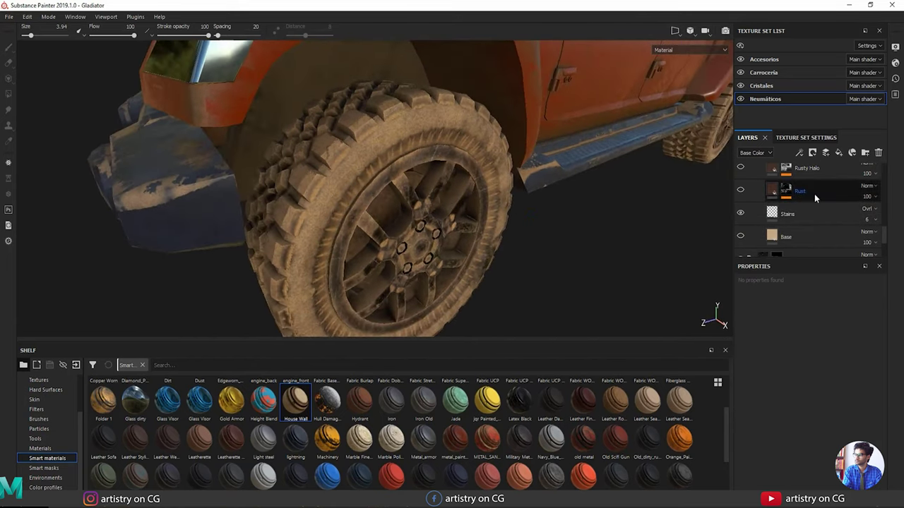
pyautogui.scroll(1, 814, 198)
pyautogui.click(815, 198)
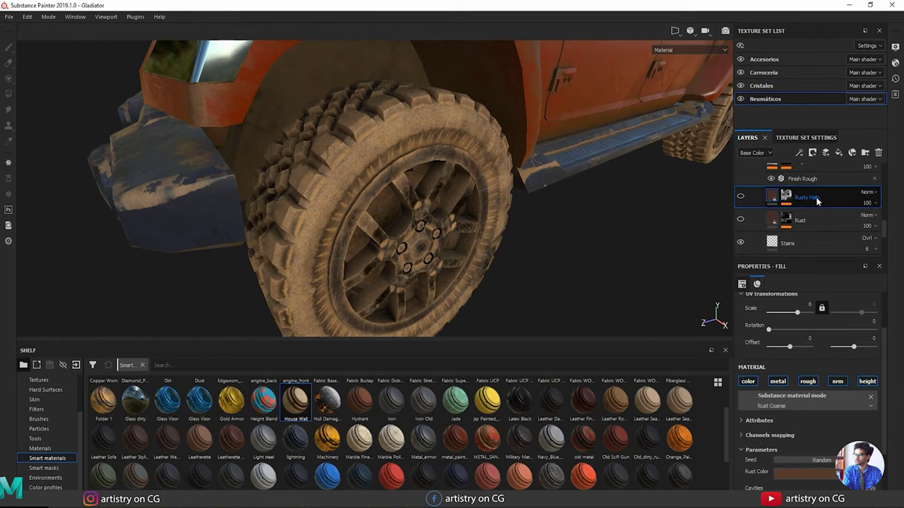
pyautogui.press('Delete')
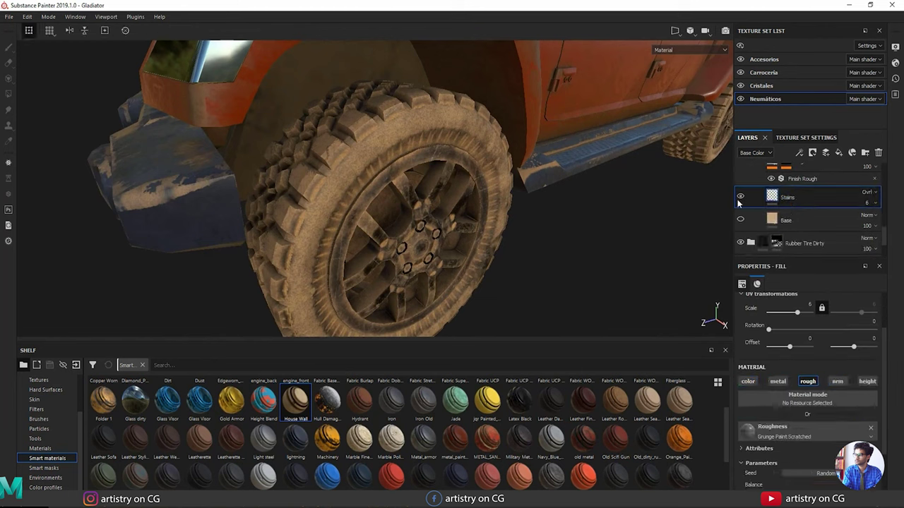
pyautogui.press('Delete')
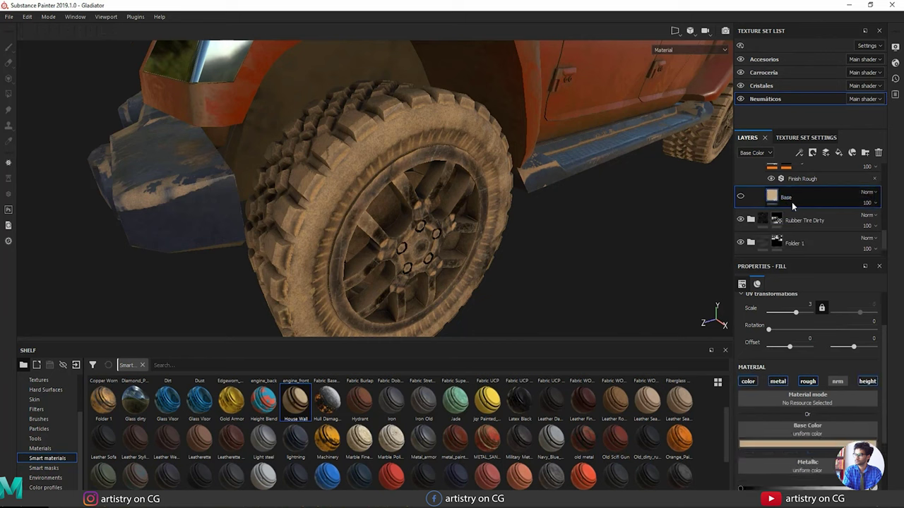
pyautogui.press('Delete')
# Delete the Edge Wear and Dust Details layers from the Wheathered_Painted_Metal group.
pyautogui.click(807, 197)
pyautogui.scroll(1, 806, 198)
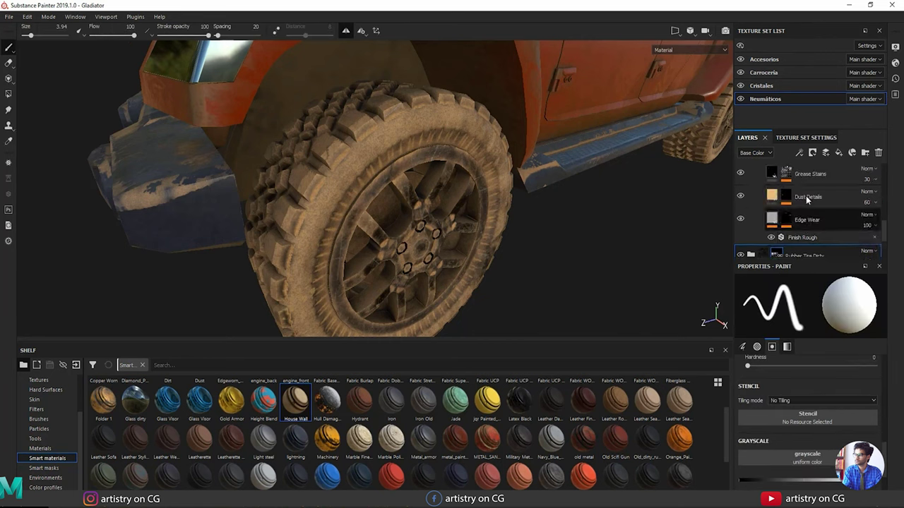
pyautogui.click(815, 223)
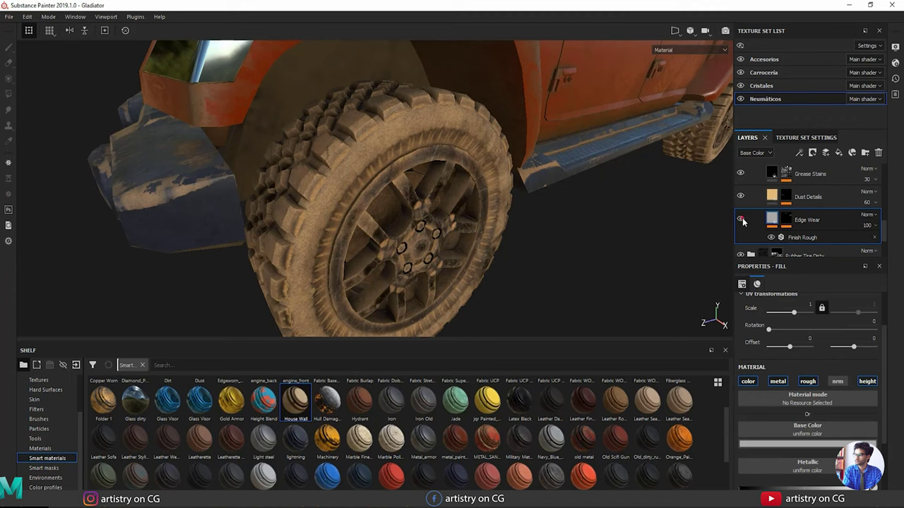
pyautogui.doubleClick(810, 221)
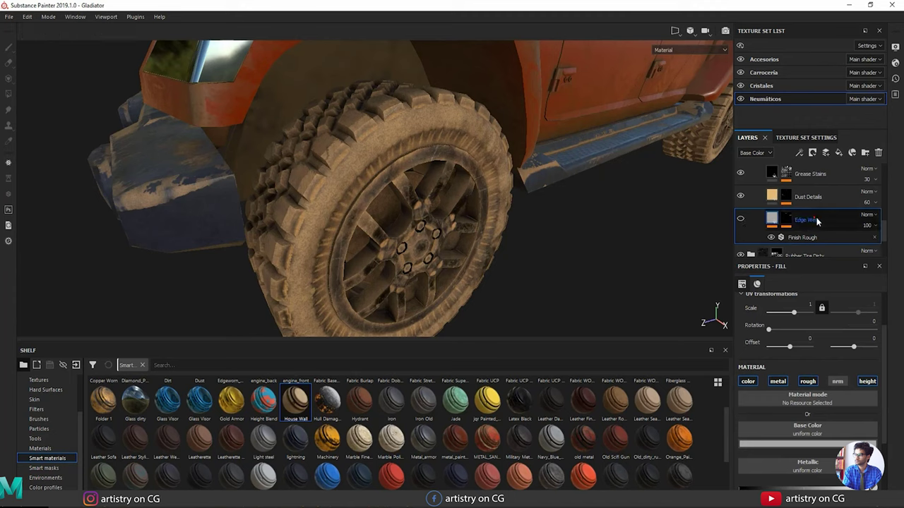
pyautogui.press('Delete')
pyautogui.scroll(1, 808, 209)
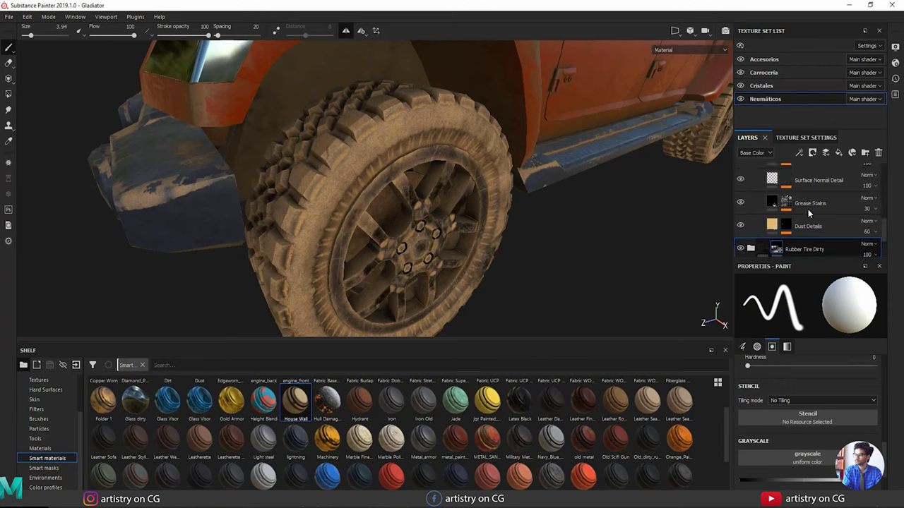
pyautogui.click(747, 227)
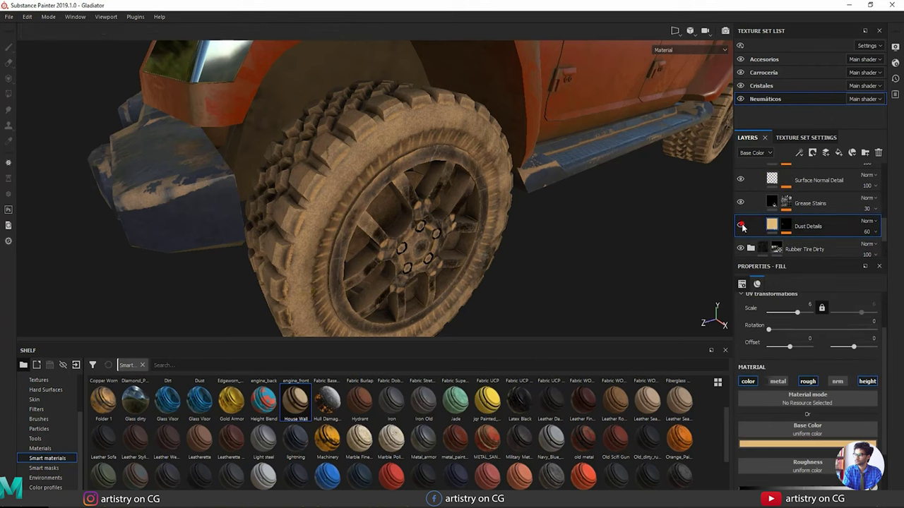
pyautogui.press('Delete')
pyautogui.click(809, 204)
pyautogui.scroll(1, 809, 205)
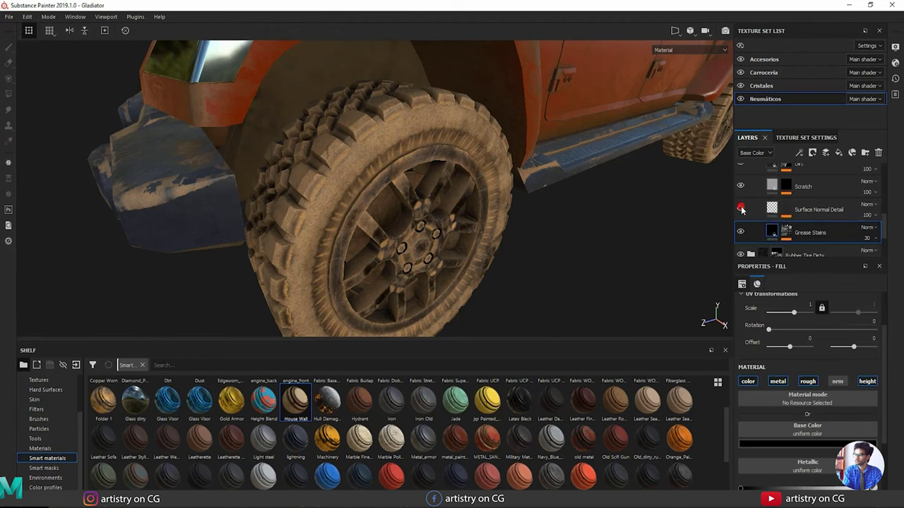
# Set the Global Balance to 0.07 in the MG Mask Editor generator on the Dust layer's mask.
pyautogui.scroll(4, 775, 208)
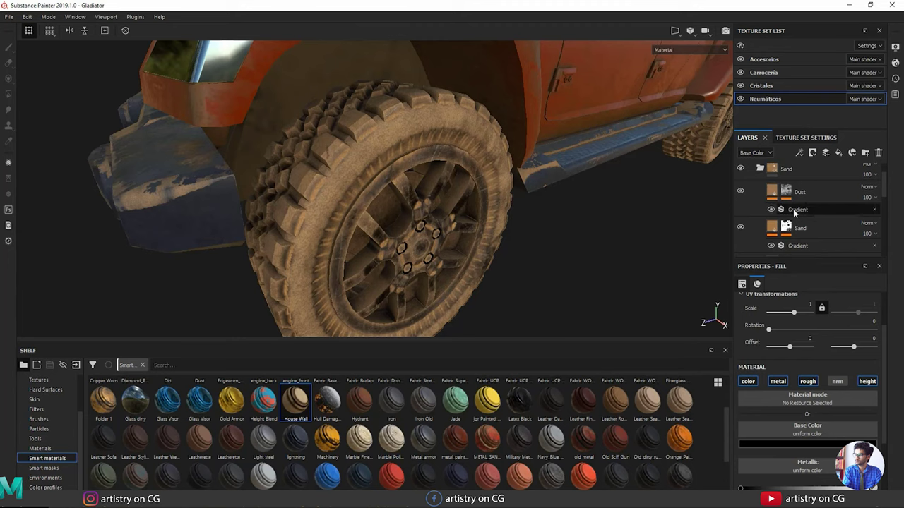
pyautogui.click(787, 192)
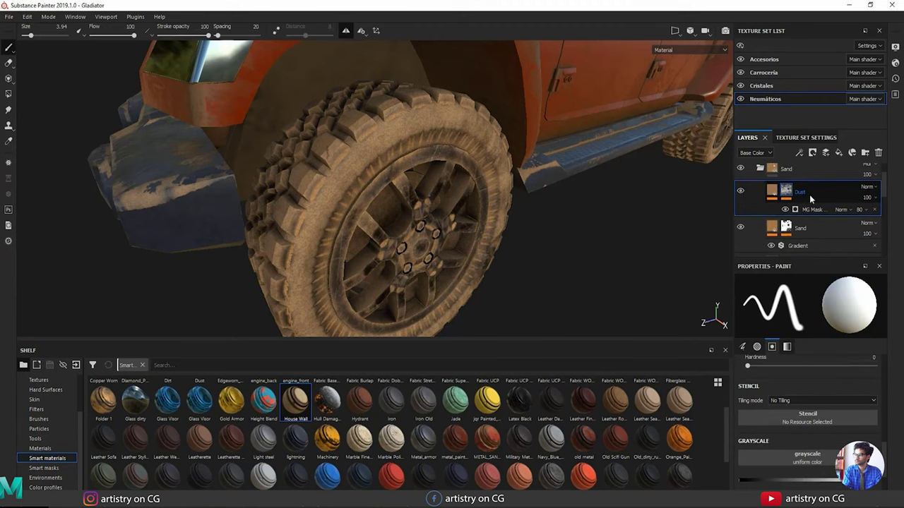
pyautogui.scroll(-1, 813, 197)
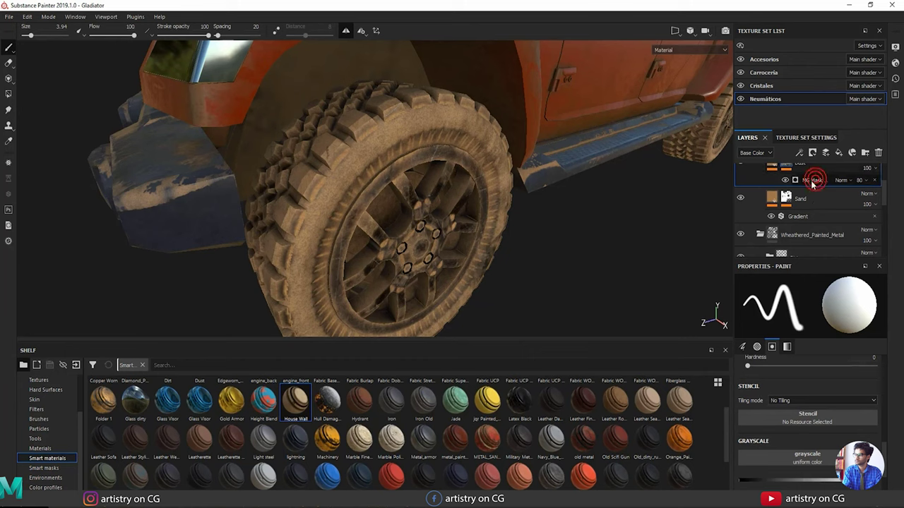
pyautogui.click(813, 180)
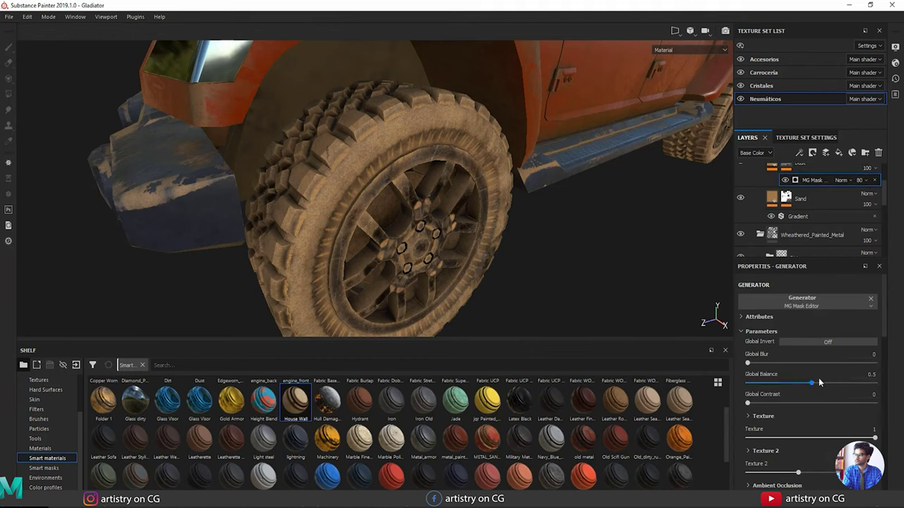
pyautogui.moveTo(812, 382); pyautogui.dragTo(756, 381)
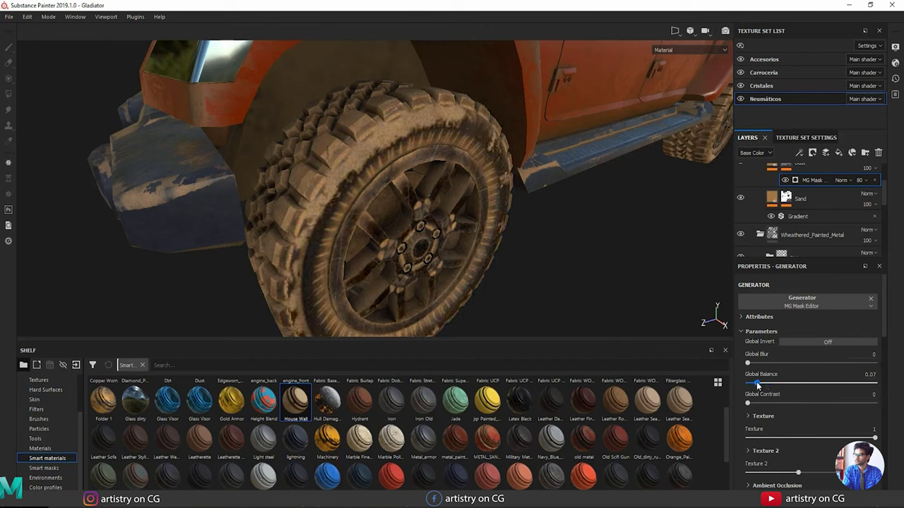
# Set the Global Balance to 0 in the MG Mask Editor generator on the Sand layer's mask.
pyautogui.click(798, 203)
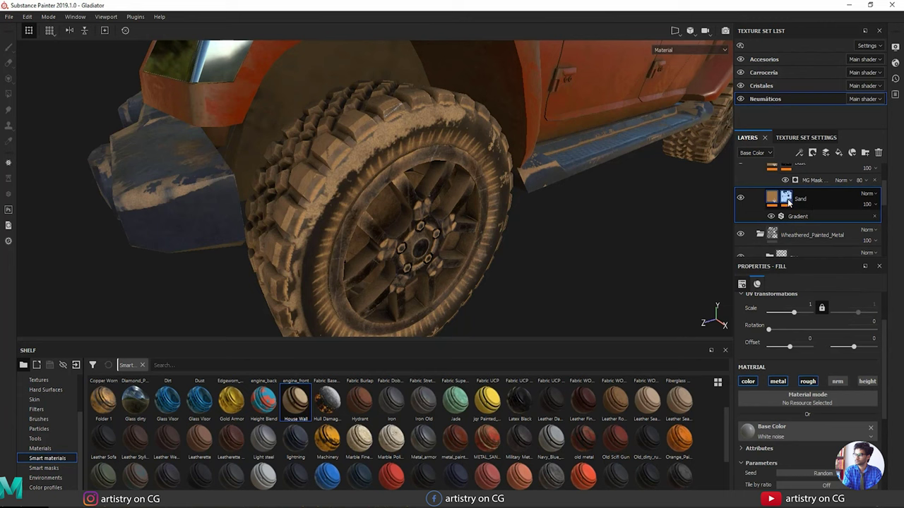
pyautogui.click(791, 200)
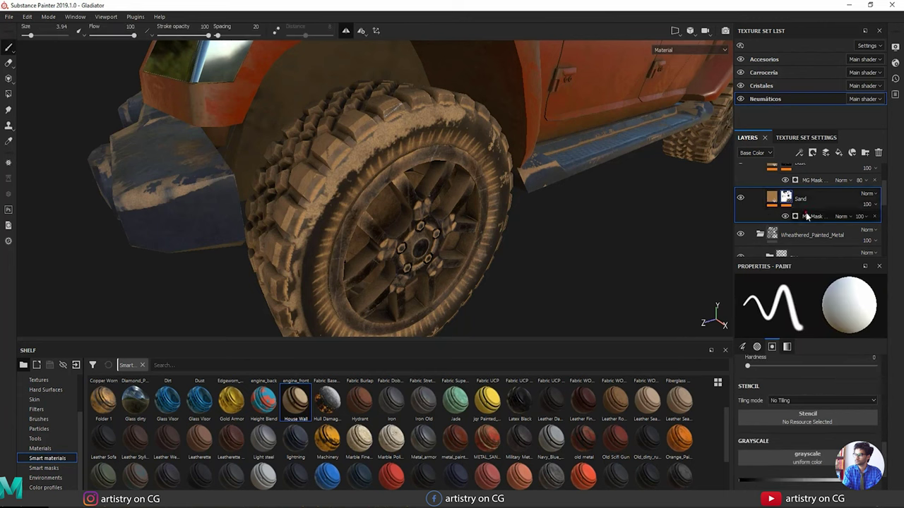
pyautogui.click(806, 215)
pyautogui.moveTo(810, 383); pyautogui.dragTo(749, 382)
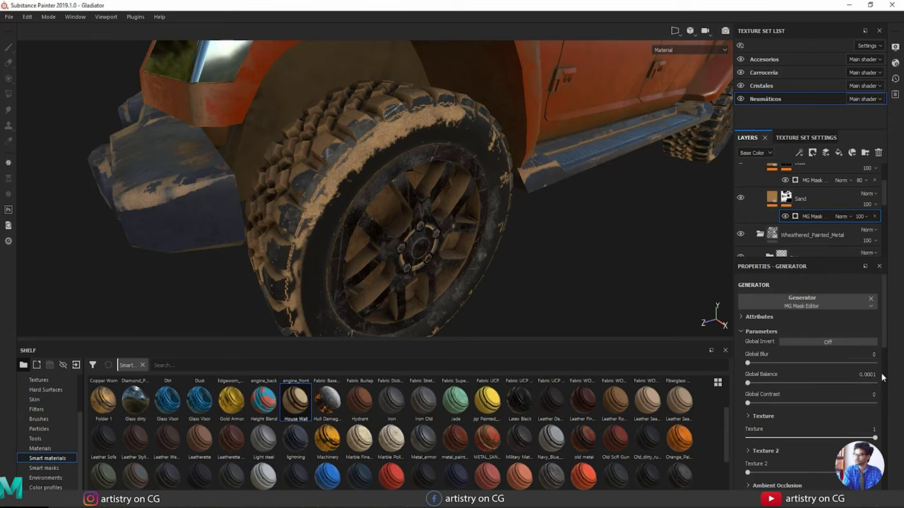
pyautogui.keyDown('alt'); pyautogui.moveTo(509, 162); pyautogui.dragTo(385, 318); pyautogui.keyUp('alt')
pyautogui.click(826, 342)
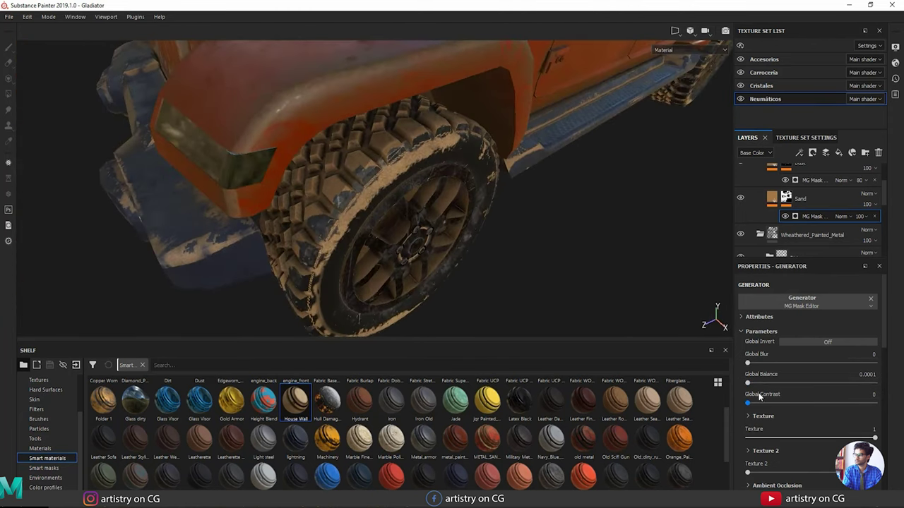
pyautogui.moveTo(752, 383); pyautogui.dragTo(743, 385)
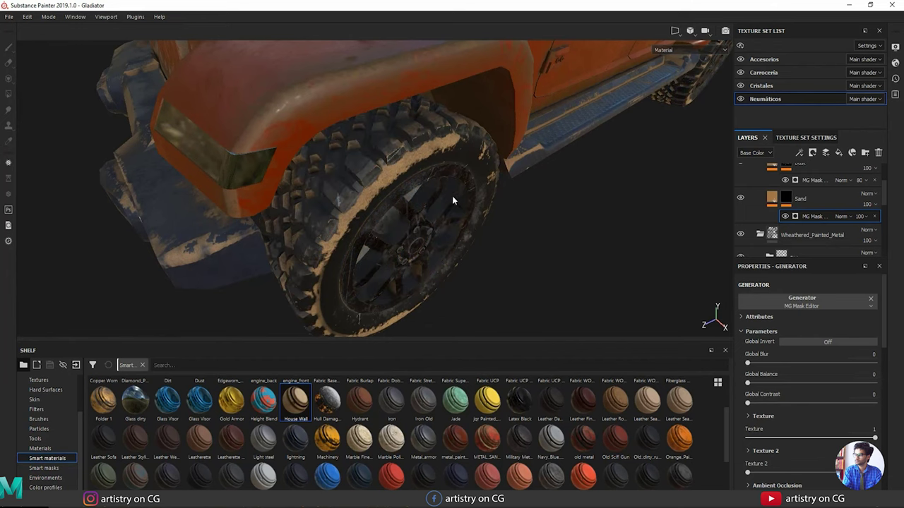
pyautogui.keyDown('alt'); pyautogui.moveTo(453, 200); pyautogui.dragTo(445, 162); pyautogui.keyUp('alt')
# Set the Dust layer's mask generator Global Balance to 0.05.
pyautogui.scroll(3, 817, 208)
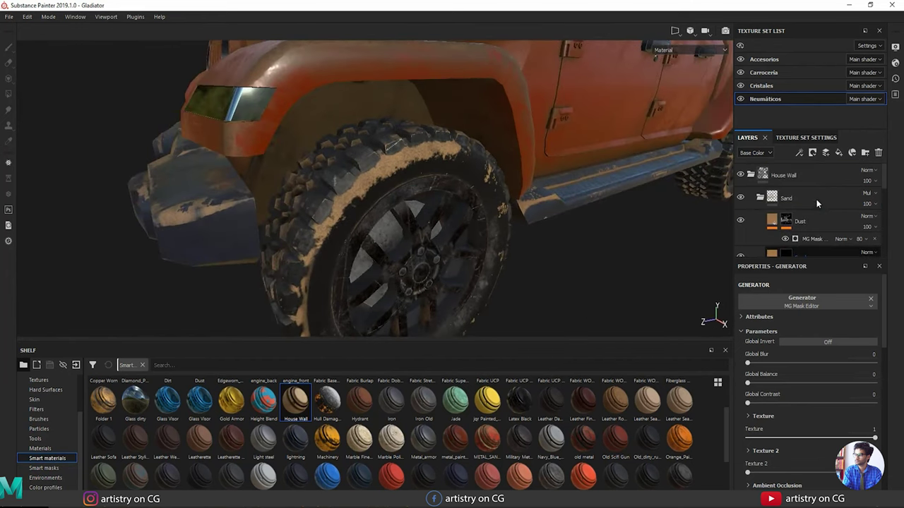
pyautogui.click(812, 242)
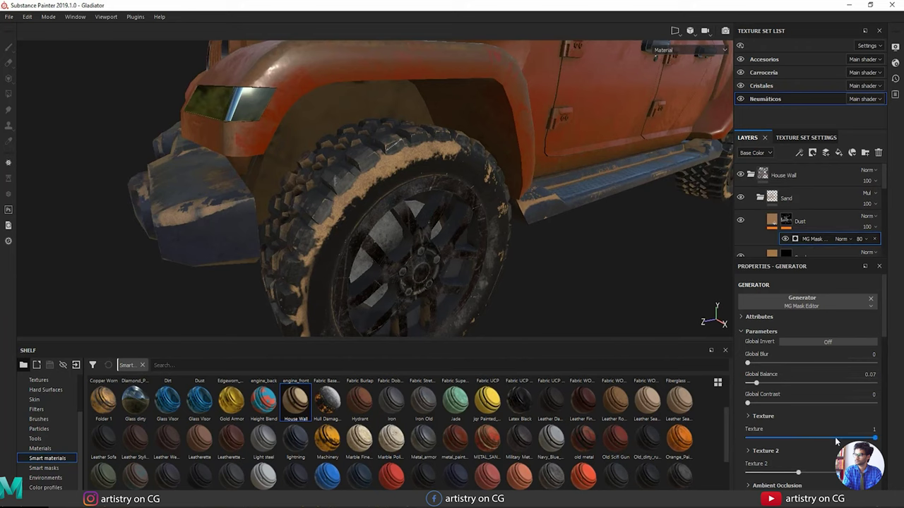
pyautogui.moveTo(757, 383); pyautogui.dragTo(749, 384)
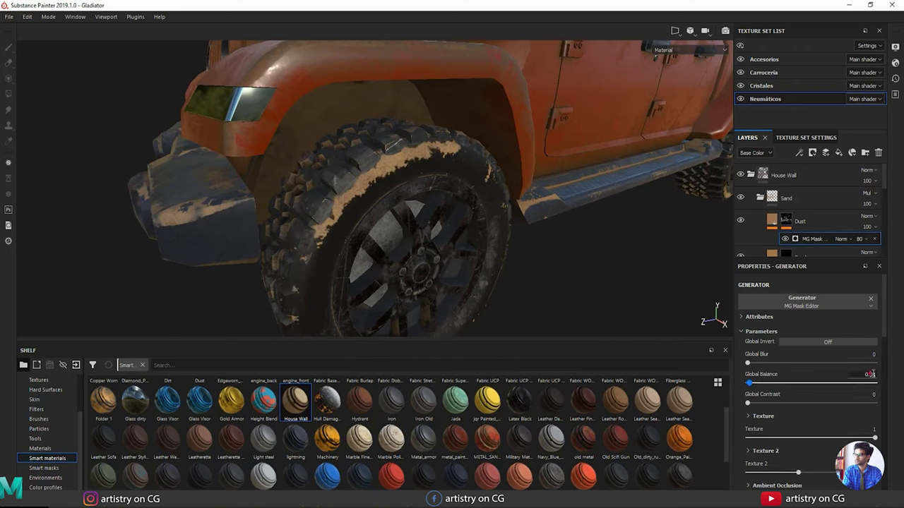
pyautogui.press('Return')
# Lower the opacity of the Dust layer in the Sand folder to 44.
pyautogui.scroll(-3, 404, 236)
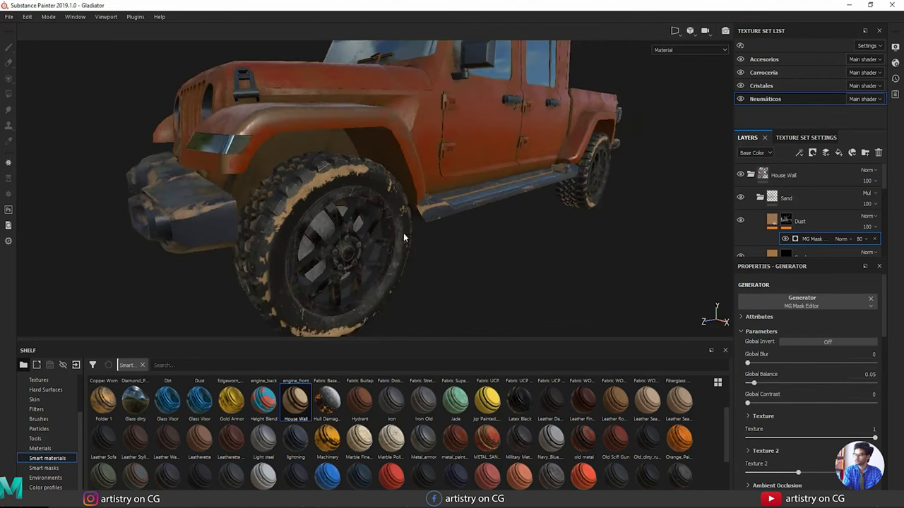
pyautogui.keyDown('alt'); pyautogui.moveTo(403, 236); pyautogui.dragTo(452, 233); pyautogui.keyUp('alt')
pyautogui.click(869, 226)
pyautogui.click(888, 245)
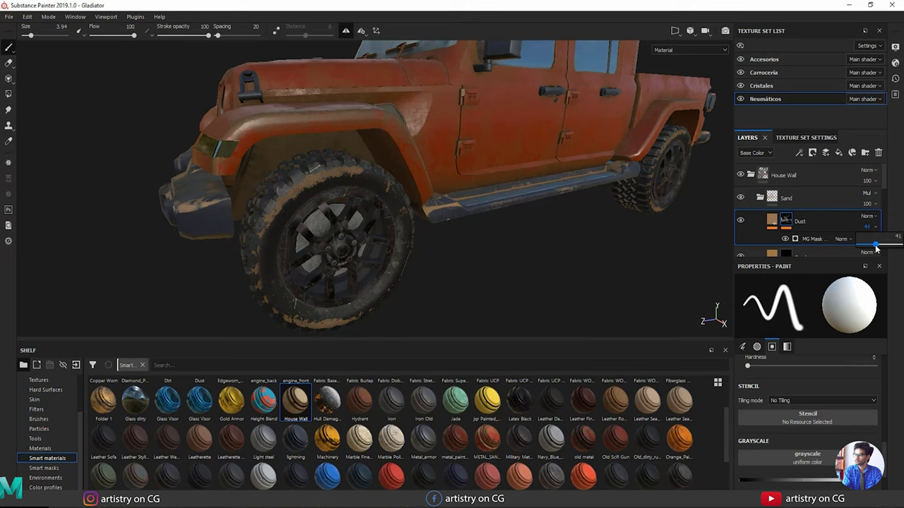
# Inspect the dust on the wheels and the whole truck from several angles under rotated environment lighting.
pyautogui.keyDown('alt'); pyautogui.moveTo(363, 182); pyautogui.dragTo(343, 135); pyautogui.keyUp('alt')
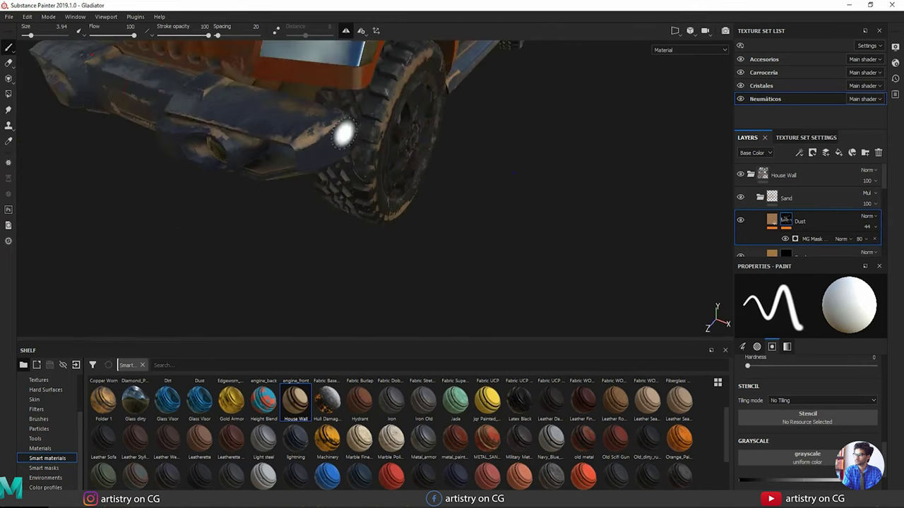
pyautogui.keyDown('alt'); pyautogui.moveTo(415, 177); pyautogui.dragTo(301, 143); pyautogui.keyUp('alt')
pyautogui.keyDown('alt'); pyautogui.moveTo(565, 158); pyautogui.dragTo(367, 165, button='middle'); pyautogui.keyUp('alt')
pyautogui.scroll(-3, 367, 165)
pyautogui.keyDown('alt'); pyautogui.moveTo(195, 252); pyautogui.dragTo(215, 275); pyautogui.keyUp('alt')
pyautogui.keyDown('shift'); pyautogui.moveTo(212, 277); pyautogui.dragTo(353, 284, button='right'); pyautogui.keyUp('shift')
pyautogui.keyDown('alt'); pyautogui.moveTo(353, 284); pyautogui.dragTo(516, 246); pyautogui.keyUp('alt')
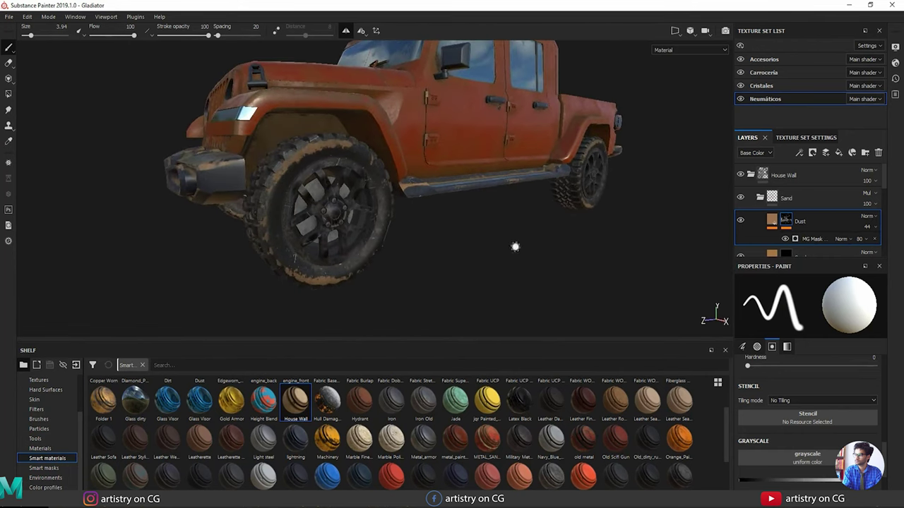
# Collapse the House Wall group and apply the METAL_SANDY_DIRT___OLD_1 smart material to the wheels.
pyautogui.click(751, 176)
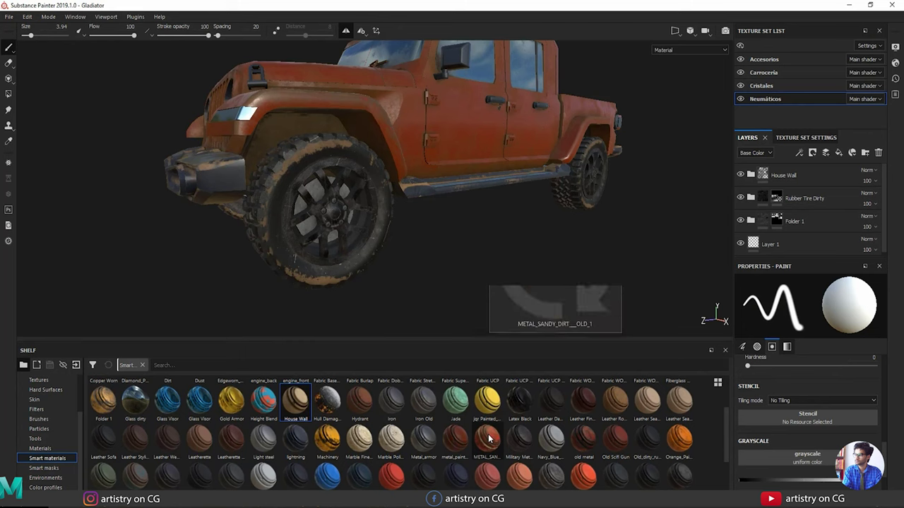
pyautogui.moveTo(488, 438); pyautogui.dragTo(525, 234)
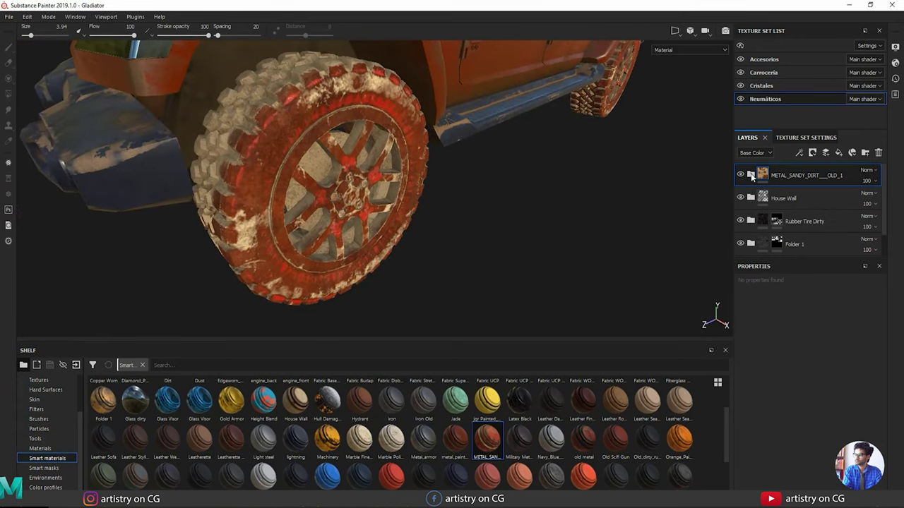
# Try a weaker TOP DIRT mask generator with Level 0.17, Contrast 0.06, Triplanar Blending Contrast 0.12 and Curvature 0.29.
pyautogui.click(750, 174)
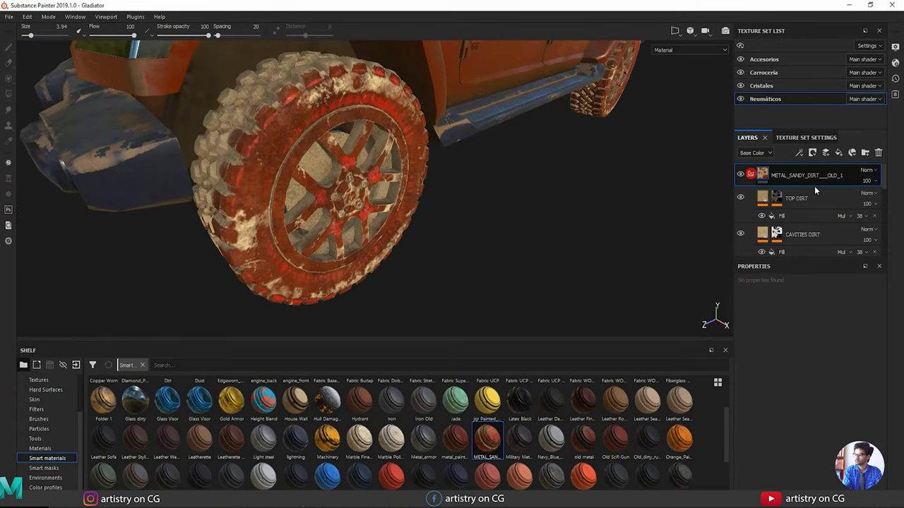
pyautogui.click(777, 198)
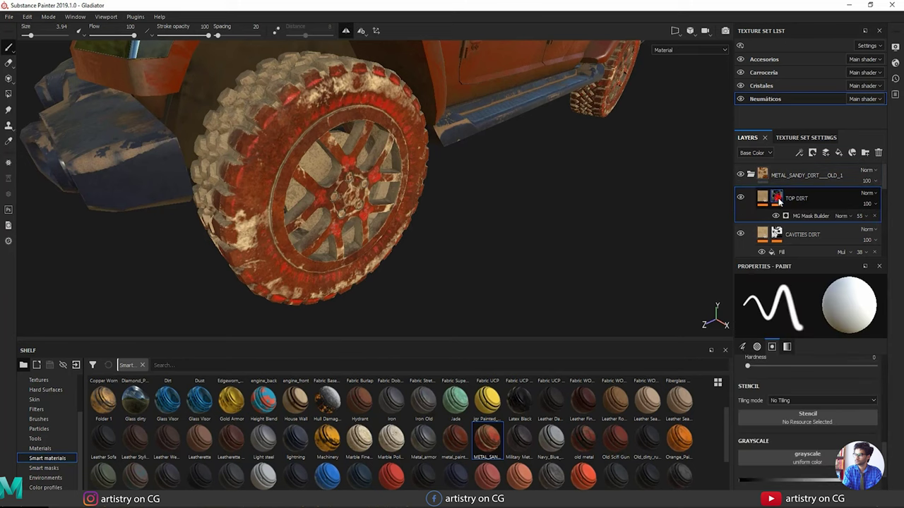
pyautogui.click(816, 216)
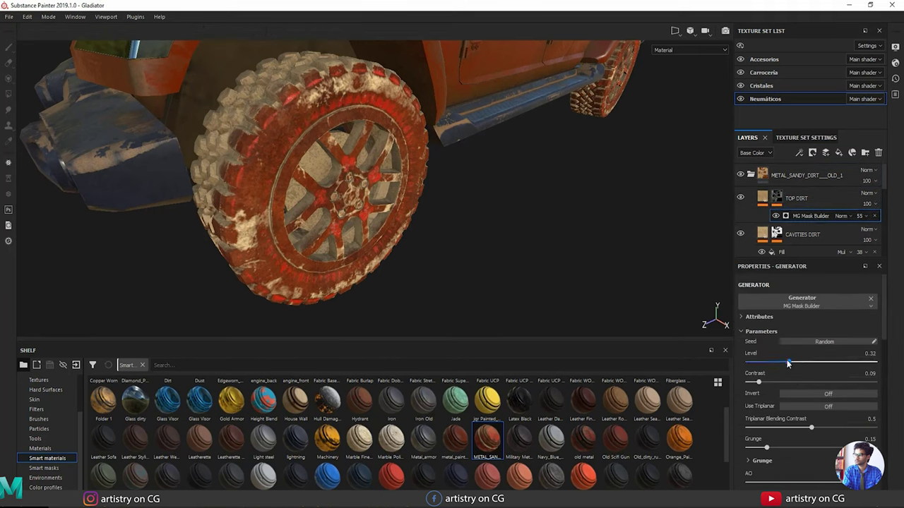
pyautogui.moveTo(788, 363); pyautogui.dragTo(774, 382)
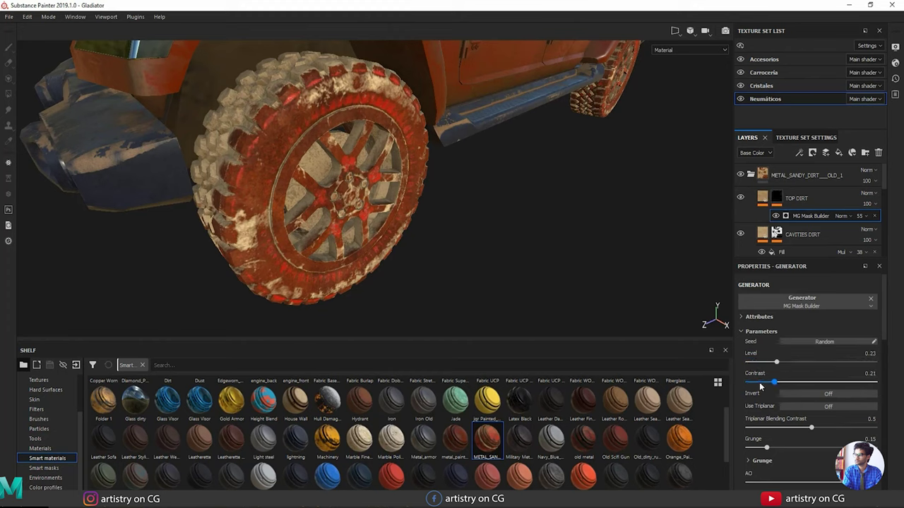
pyautogui.moveTo(811, 430); pyautogui.dragTo(777, 429)
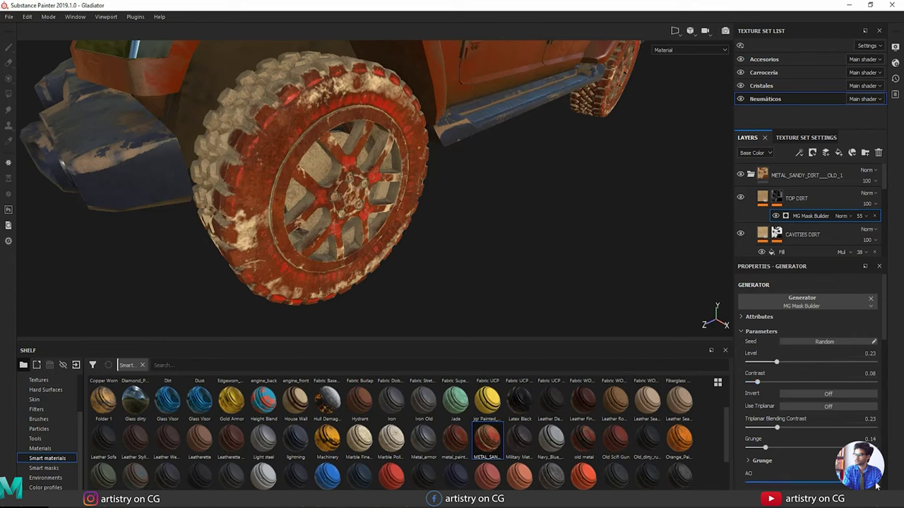
pyautogui.moveTo(821, 488); pyautogui.dragTo(812, 485)
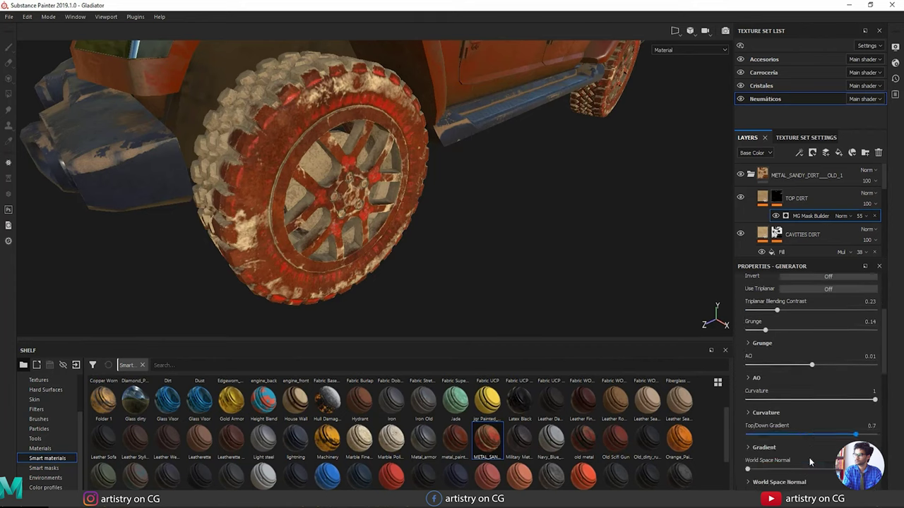
pyautogui.moveTo(776, 361); pyautogui.dragTo(746, 361)
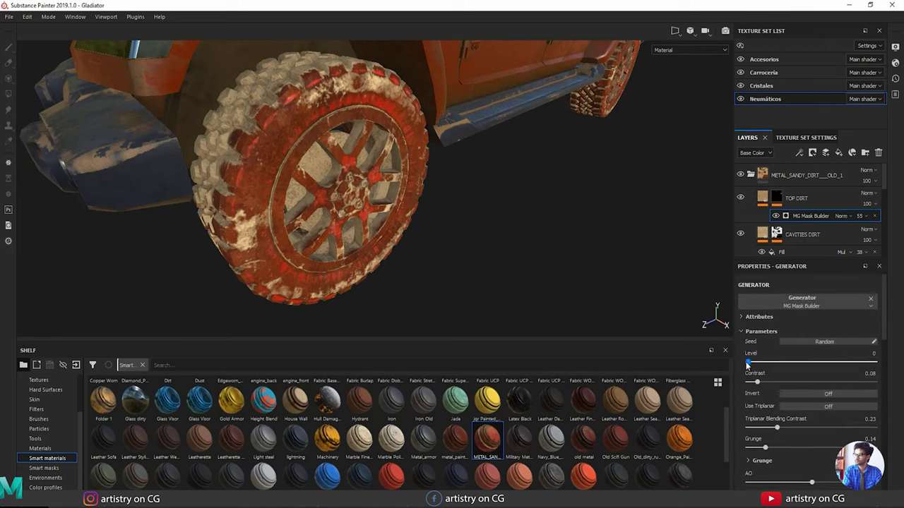
pyautogui.moveTo(805, 389); pyautogui.dragTo(754, 393)
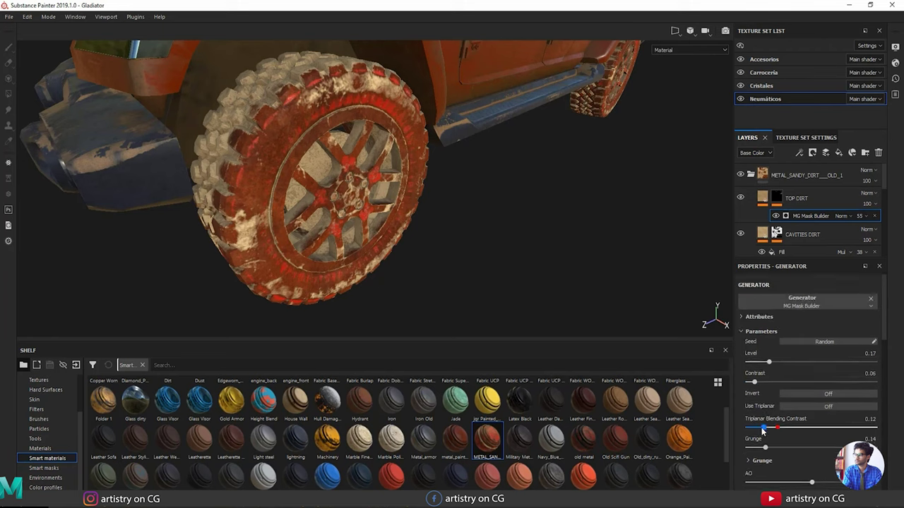
pyautogui.scroll(-3, 816, 452)
pyautogui.scroll(-3, 815, 442)
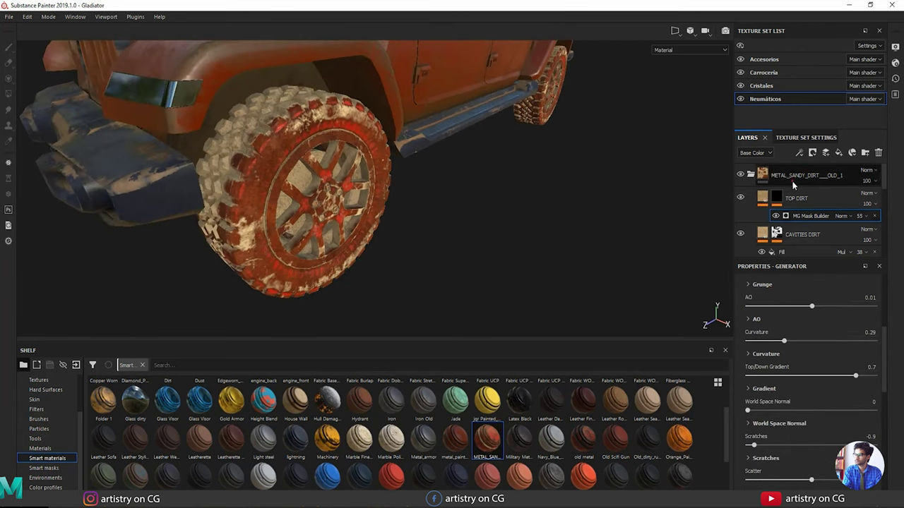
# Replace the METAL_SANDY_DIRT___OLD_1 material on the wheels with the jqr Painted_Steel_1 smart material and expand its folder.
pyautogui.click(793, 182)
pyautogui.press('Delete')
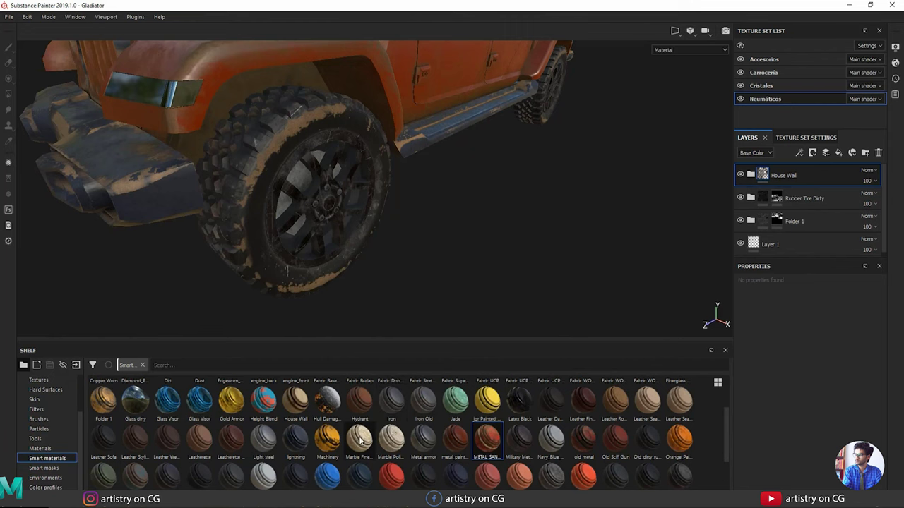
pyautogui.moveTo(488, 405)
pyautogui.moveTo(488, 404)
pyautogui.mouseDown()
pyautogui.moveTo(274, 162)
pyautogui.moveTo(337, 134)
pyautogui.moveTo(381, 141)
pyautogui.mouseUp()
pyautogui.click(751, 175)
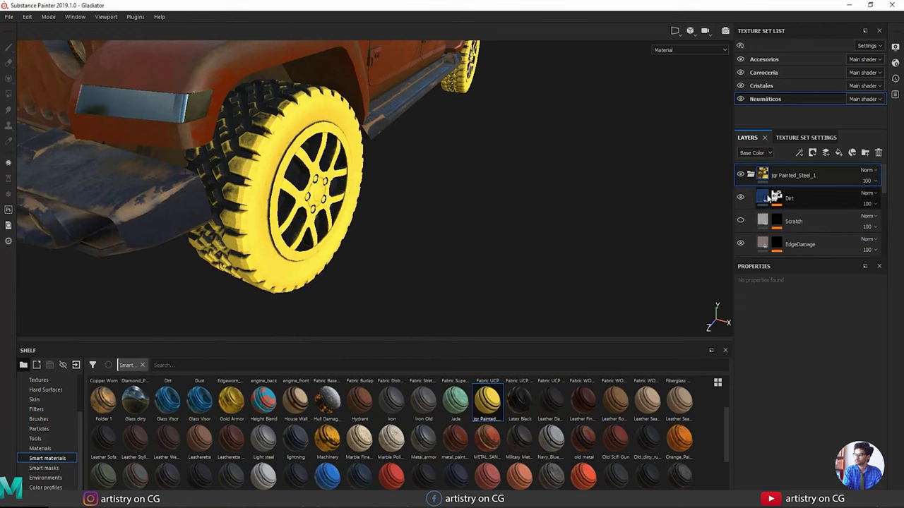
# Set the Dirt Level of the Dirt layer's mg_dirt mask generator to 0.48.
pyautogui.click(764, 200)
pyautogui.scroll(-2, 790, 395)
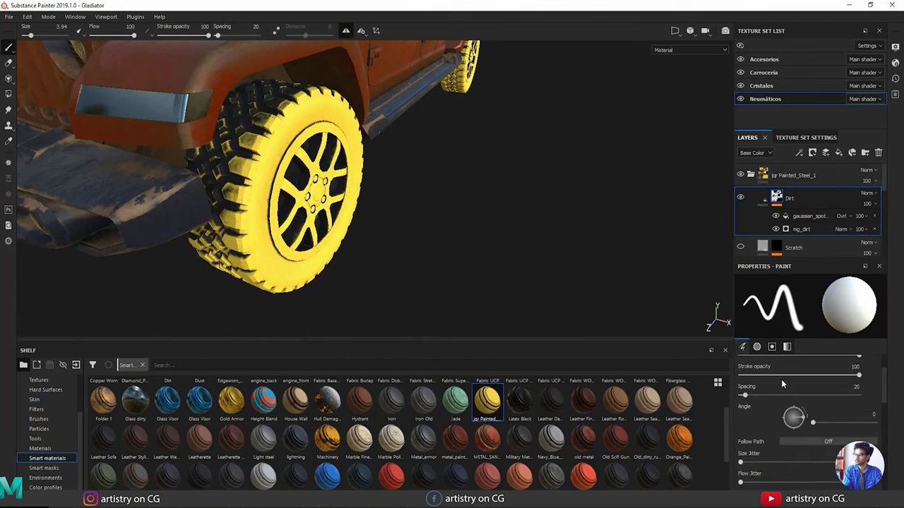
pyautogui.click(803, 228)
pyautogui.moveTo(829, 365); pyautogui.dragTo(811, 362)
pyautogui.moveTo(495, 412)
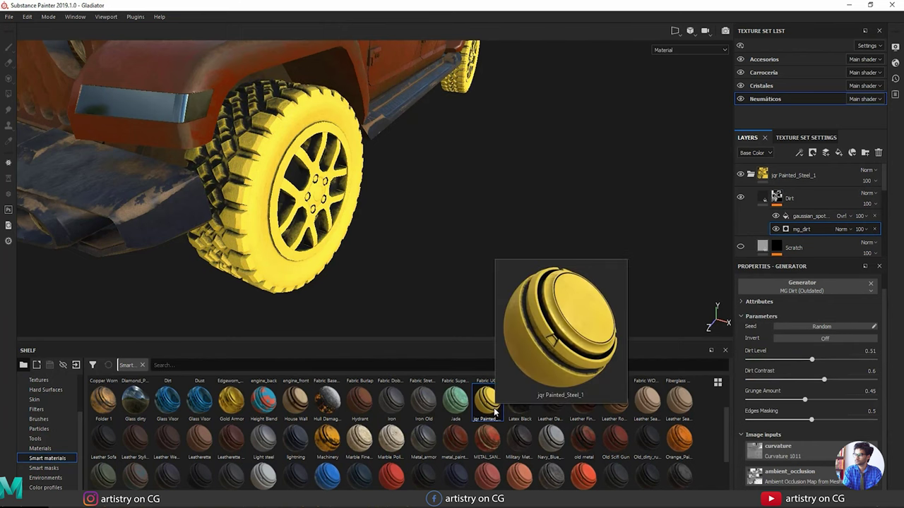
pyautogui.keyDown('alt'); pyautogui.moveTo(469, 212); pyautogui.dragTo(283, 247); pyautogui.keyUp('alt')
pyautogui.keyDown('alt'); pyautogui.moveTo(409, 279); pyautogui.dragTo(385, 222); pyautogui.keyUp('alt')
pyautogui.keyDown('alt'); pyautogui.moveTo(482, 172); pyautogui.dragTo(368, 203); pyautogui.keyUp('alt')
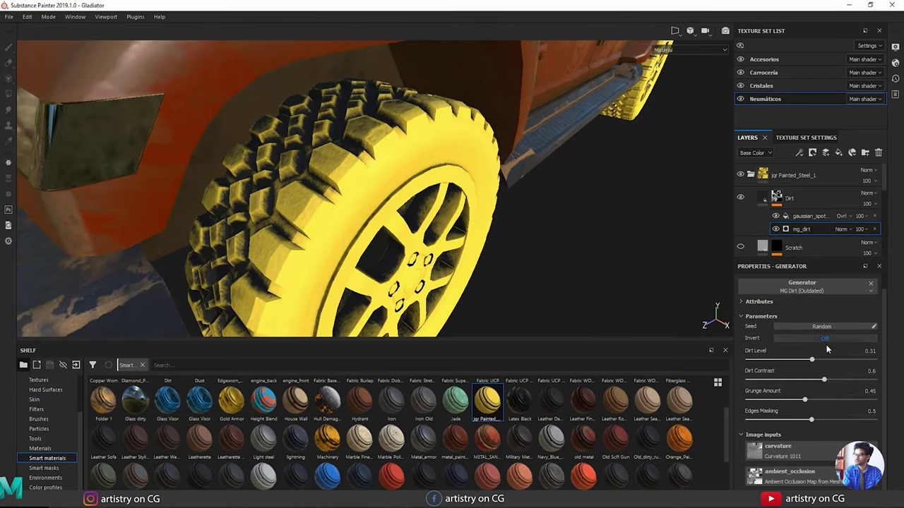
pyautogui.moveTo(811, 359)
pyautogui.mouseDown()
pyautogui.moveTo(796, 360)
pyautogui.moveTo(808, 361)
pyautogui.mouseUp()
pyautogui.keyDown('alt'); pyautogui.moveTo(418, 266); pyautogui.dragTo(423, 212); pyautogui.keyUp('alt')
# Change the Dirt layer's base color to a dark yellowish brown.
pyautogui.click(762, 195)
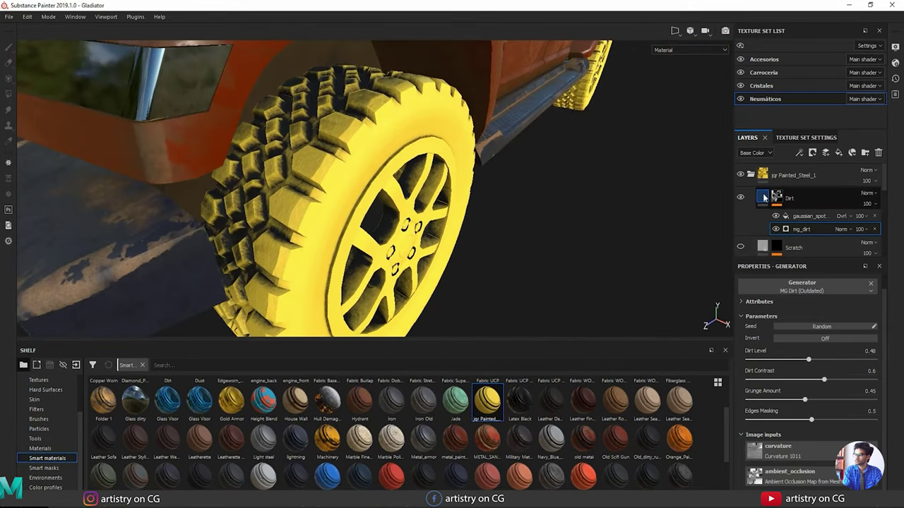
pyautogui.click(798, 359)
pyautogui.click(831, 413)
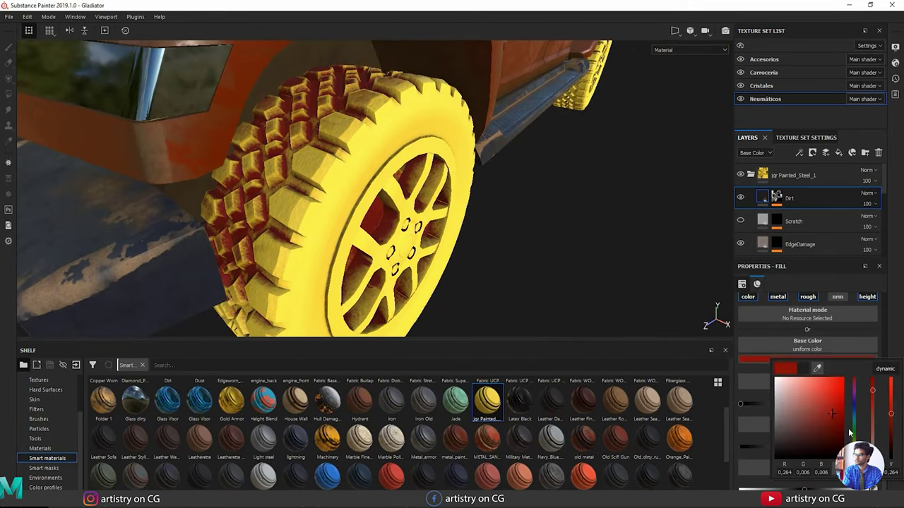
pyautogui.click(853, 449)
pyautogui.moveTo(833, 422); pyautogui.dragTo(838, 433)
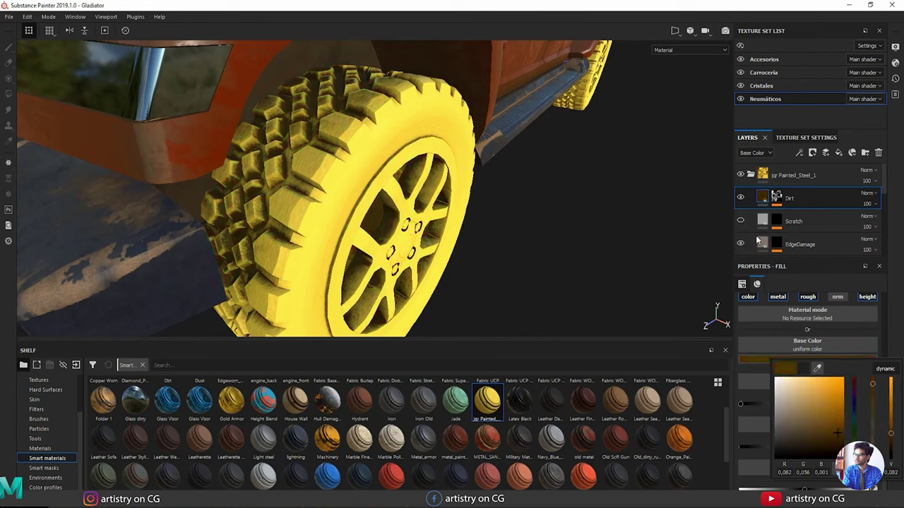
# Hide the yellow Color layer in the jqr Painted_Steel_1 folder.
pyautogui.scroll(-3, 812, 212)
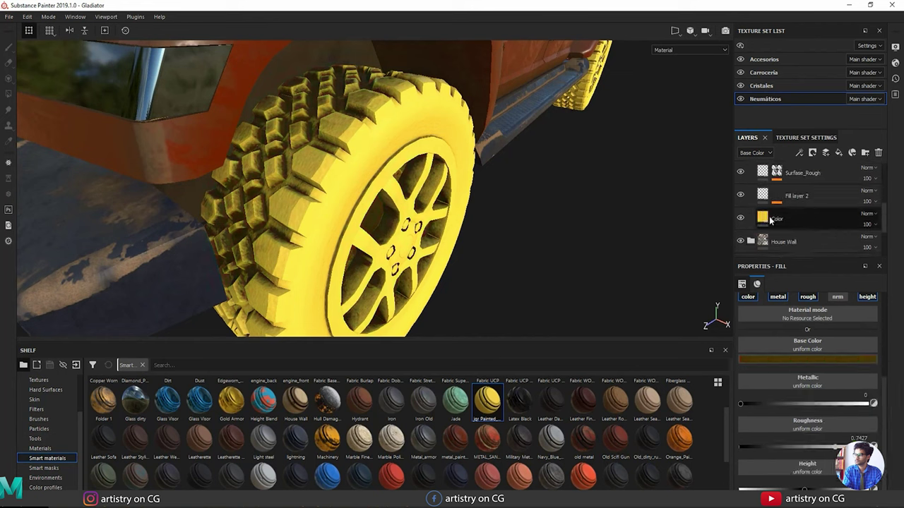
pyautogui.click(740, 219)
pyautogui.moveTo(474, 222)
pyautogui.keyDown('alt'); pyautogui.mouseDown()
pyautogui.moveTo(438, 226)
pyautogui.moveTo(413, 247)
pyautogui.moveTo(575, 252)
pyautogui.mouseUp(); pyautogui.keyUp('alt')
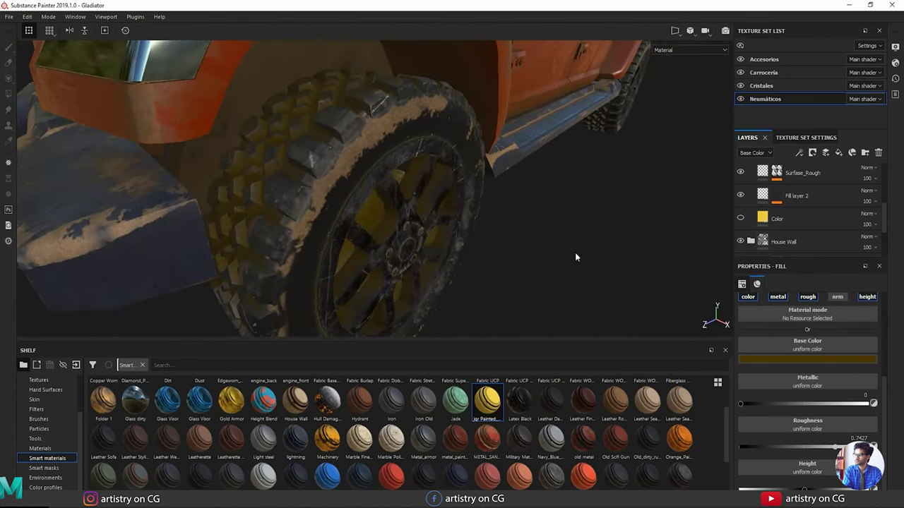
# Recolor the Dirt layer by sampling the sandy brown from the tire's dusty edge as its base color.
pyautogui.scroll(3, 797, 230)
pyautogui.scroll(1, 761, 235)
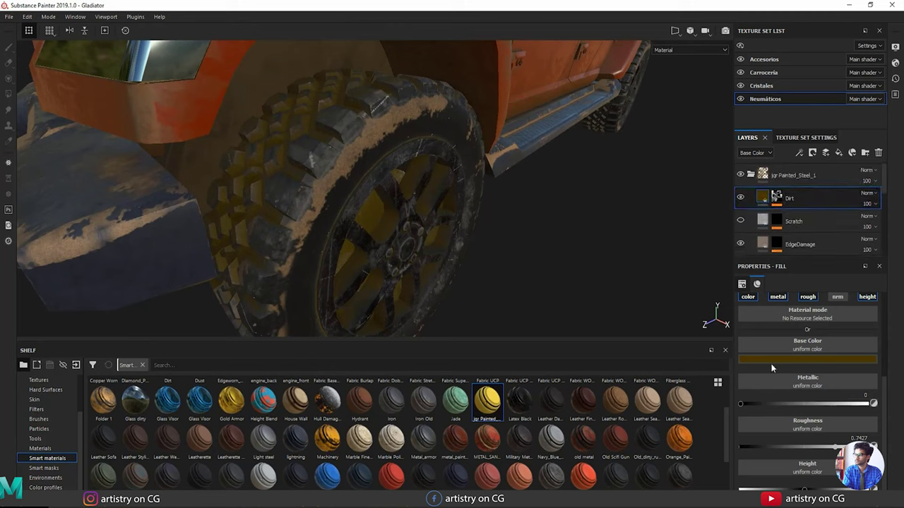
pyautogui.click(772, 359)
pyautogui.moveTo(854, 449); pyautogui.dragTo(855, 451)
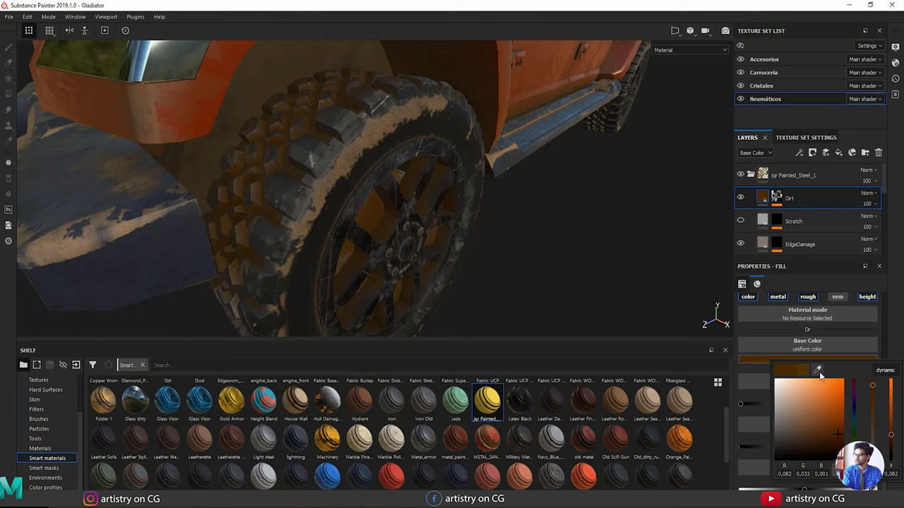
pyautogui.moveTo(819, 372); pyautogui.dragTo(368, 138)
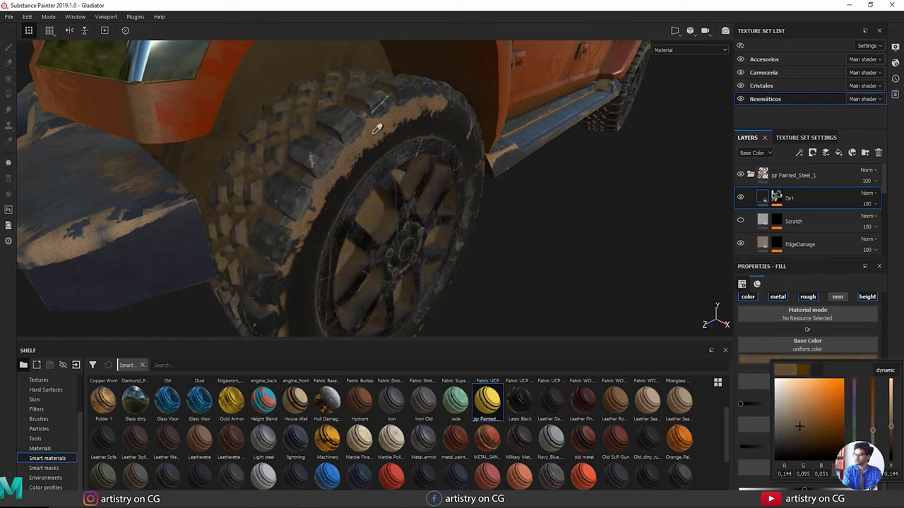
pyautogui.keyDown('alt'); pyautogui.moveTo(368, 143); pyautogui.dragTo(382, 192); pyautogui.keyUp('alt')
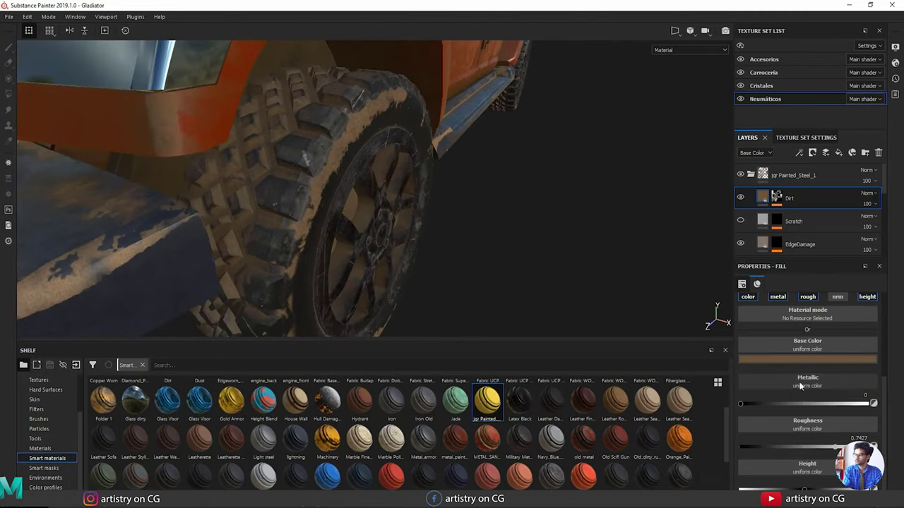
# Lower the Dirt Level of the Dirt layer's mg_dirt mask generator to 0.31.
pyautogui.scroll(5, 820, 369)
pyautogui.click(776, 198)
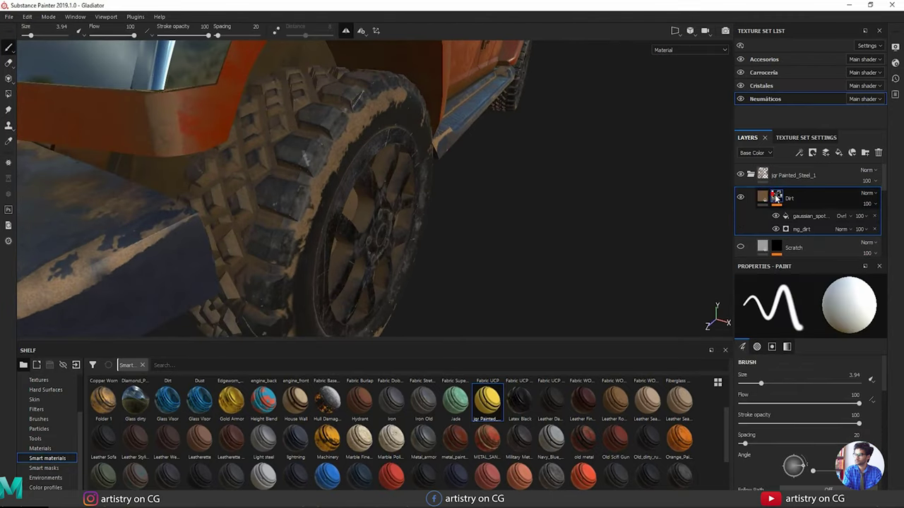
pyautogui.moveTo(764, 384); pyautogui.dragTo(756, 389)
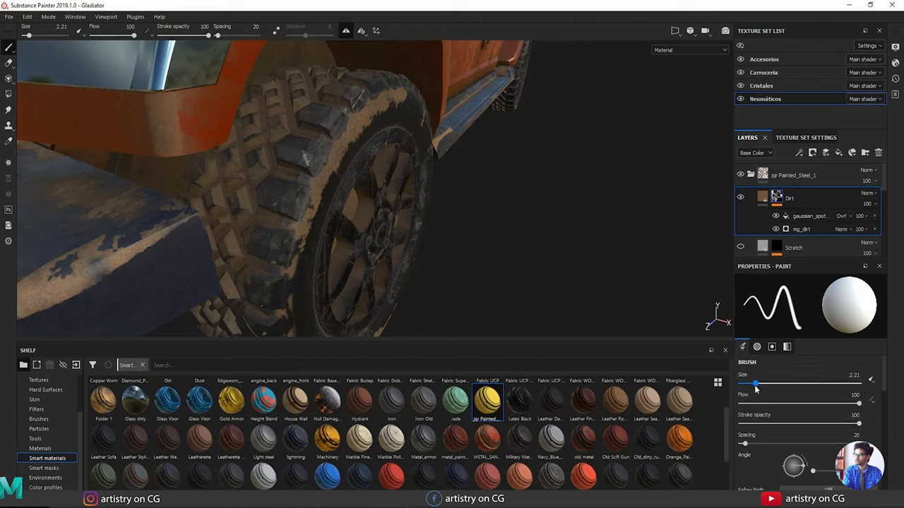
pyautogui.click(805, 231)
pyautogui.moveTo(806, 359); pyautogui.dragTo(789, 364)
# Inspect the brown dirt on the tires and rims against the whole truck from several angles.
pyautogui.keyDown('alt'); pyautogui.moveTo(416, 216); pyautogui.dragTo(214, 183, button='right'); pyautogui.keyUp('alt')
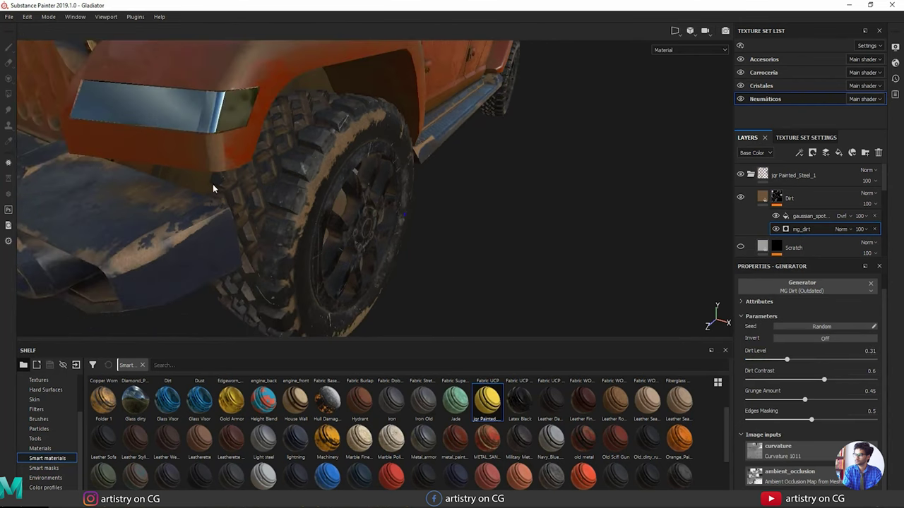
pyautogui.keyDown('alt'); pyautogui.moveTo(459, 222); pyautogui.dragTo(386, 222); pyautogui.keyUp('alt')
pyautogui.keyDown('alt'); pyautogui.moveTo(328, 226); pyautogui.dragTo(400, 192); pyautogui.keyUp('alt')
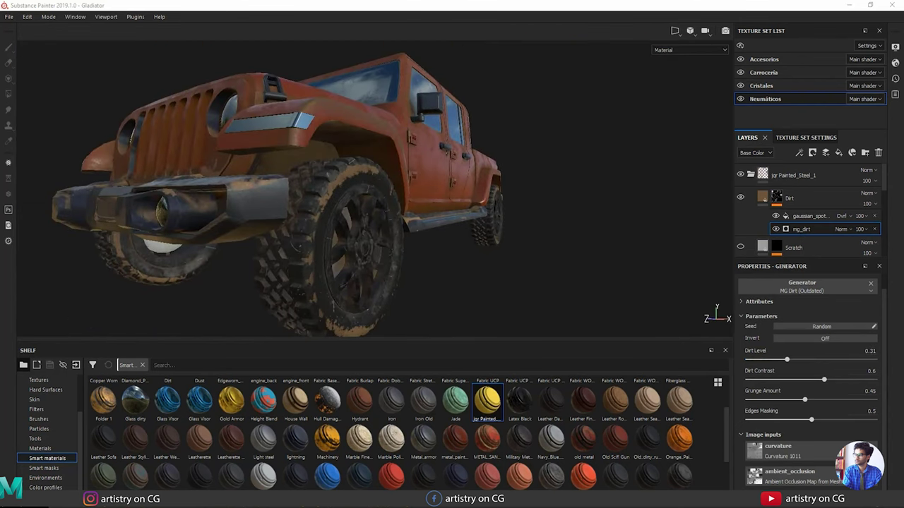
pyautogui.keyDown('alt'); pyautogui.moveTo(331, 189); pyautogui.dragTo(367, 233); pyautogui.keyUp('alt')
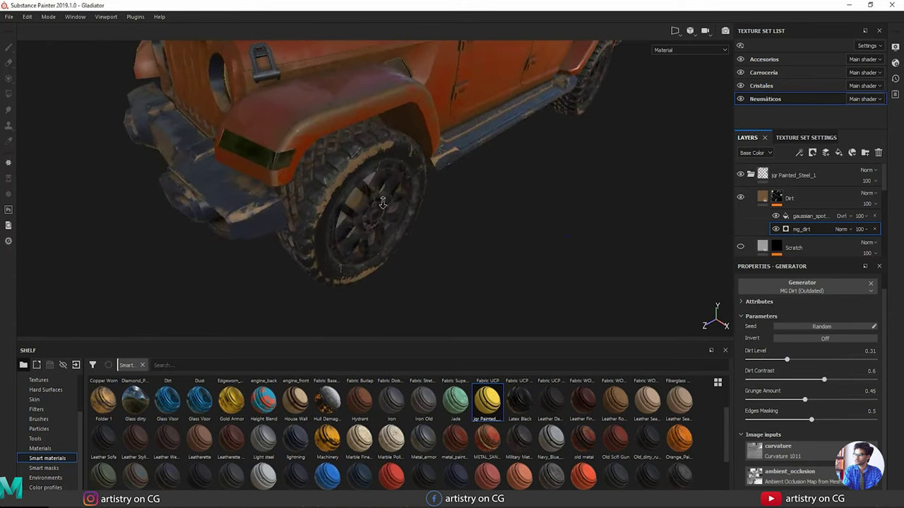
pyautogui.keyDown('alt'); pyautogui.moveTo(569, 236); pyautogui.dragTo(522, 190); pyautogui.keyUp('alt')
pyautogui.keyDown('alt'); pyautogui.moveTo(283, 216); pyautogui.dragTo(467, 252, button='right'); pyautogui.keyUp('alt')
pyautogui.keyDown('alt'); pyautogui.moveTo(416, 263); pyautogui.dragTo(389, 204); pyautogui.keyUp('alt')
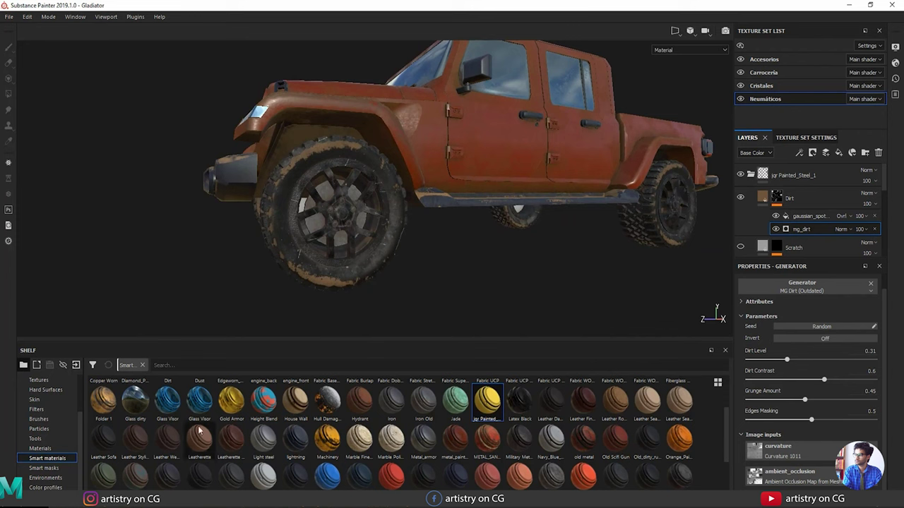
# Apply the zhw Chrome blue tint smart material to the wheels and add a black mask to its folder.
pyautogui.scroll(-2, 311, 448)
pyautogui.moveTo(644, 485)
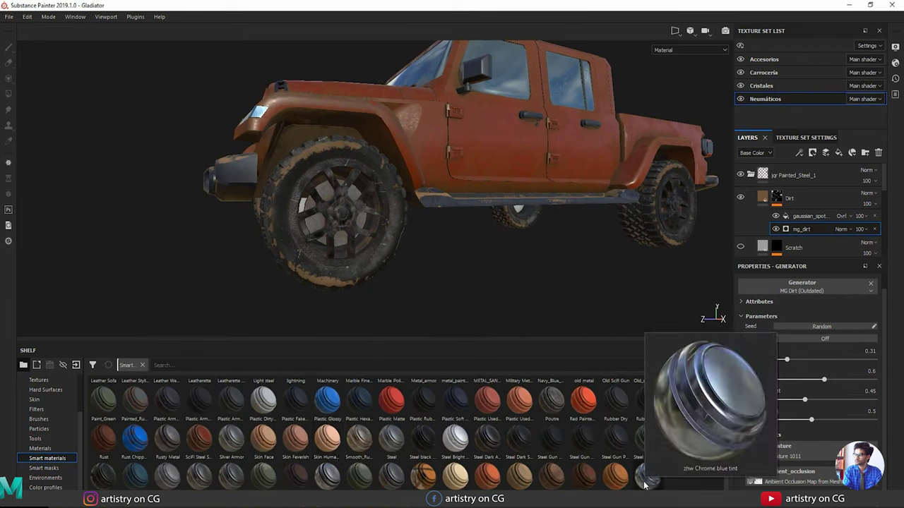
pyautogui.moveTo(644, 485); pyautogui.dragTo(350, 272)
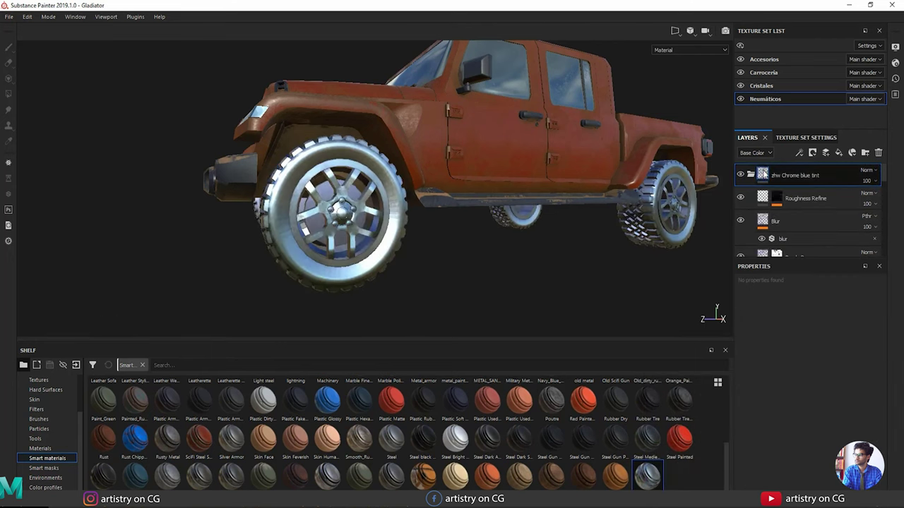
pyautogui.rightClick(763, 175)
pyautogui.click(785, 187)
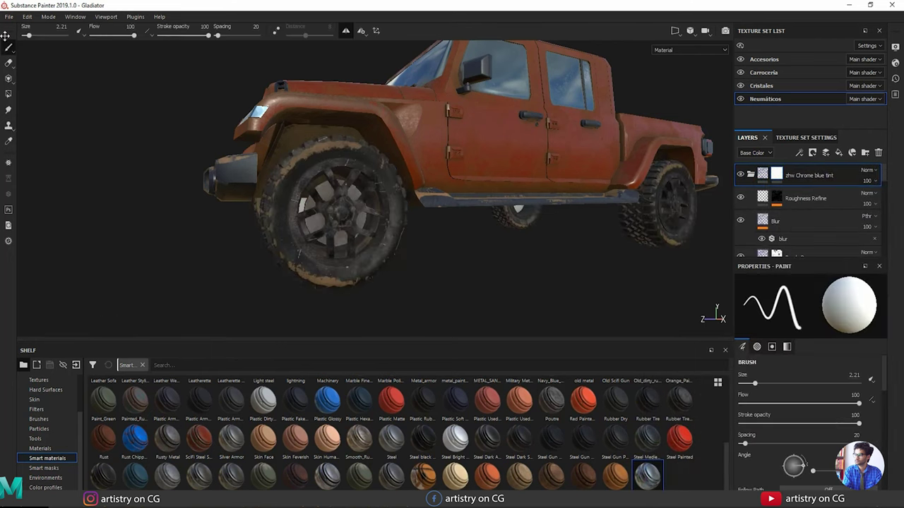
# Reveal the chrome on the discs behind the wheel rims by polygon-filling them white in the folder's black mask.
pyautogui.click(8, 94)
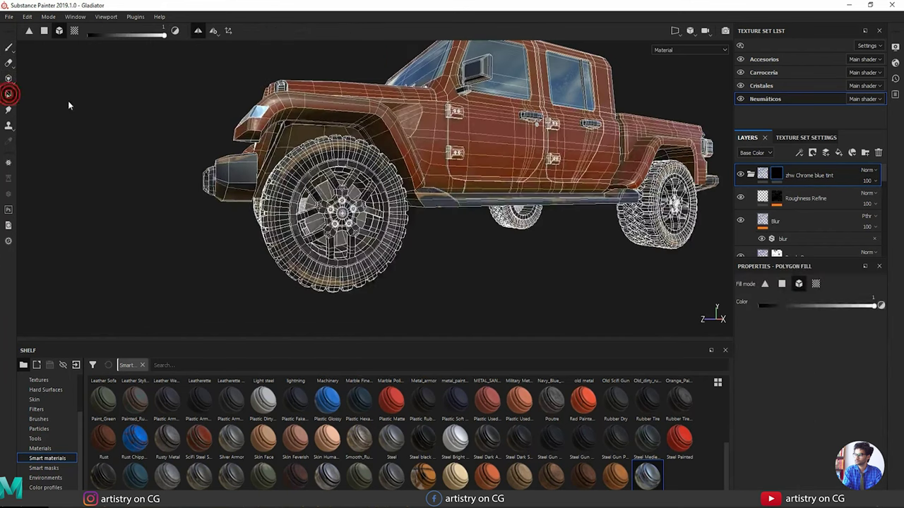
pyautogui.keyDown('alt'); pyautogui.moveTo(310, 191); pyautogui.dragTo(353, 192); pyautogui.keyUp('alt')
pyautogui.scroll(3, 373, 182)
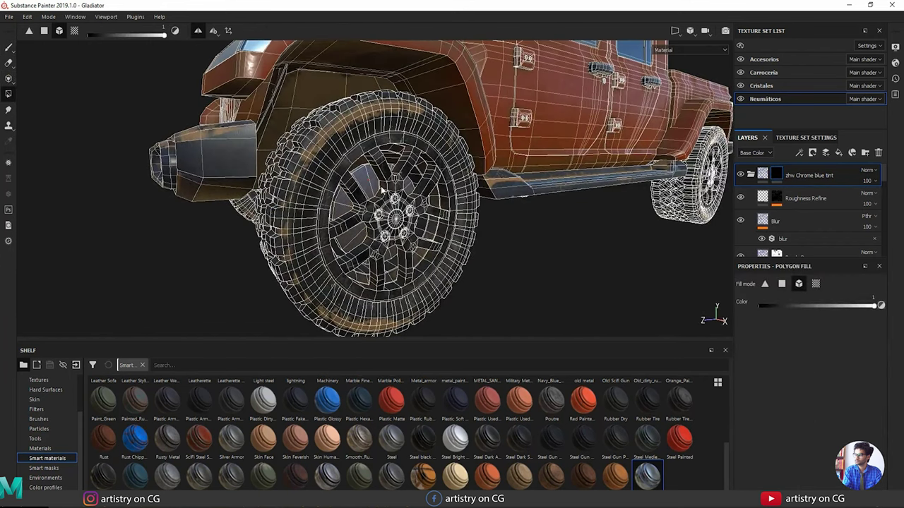
pyautogui.click(8, 49)
# Inspect the chrome discs behind the rims on the front and rear wheels from several angles.
pyautogui.scroll(-3, 176, 197)
pyautogui.keyDown('alt'); pyautogui.moveTo(635, 252); pyautogui.dragTo(445, 256); pyautogui.keyUp('alt')
pyautogui.keyDown('alt'); pyautogui.moveTo(423, 256); pyautogui.dragTo(270, 226, button='middle'); pyautogui.keyUp('alt')
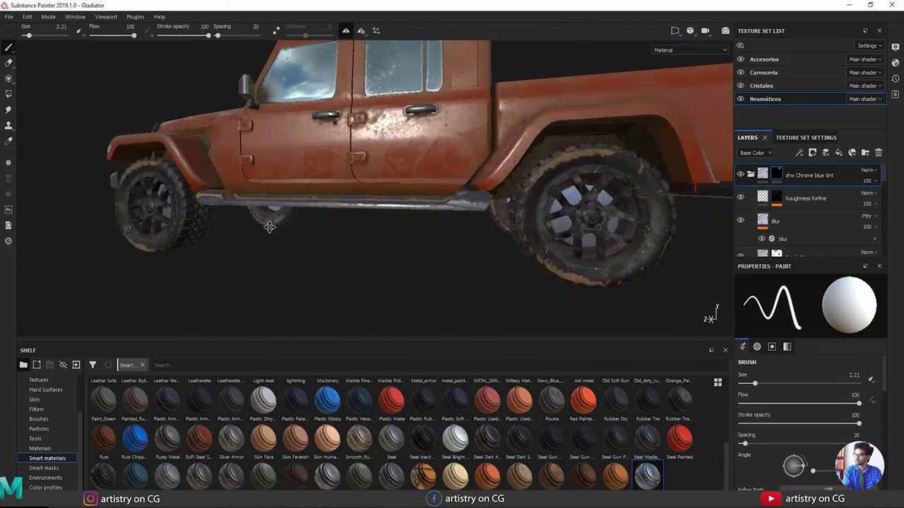
pyautogui.moveTo(270, 225)
pyautogui.keyDown('alt'); pyautogui.mouseDown()
pyautogui.moveTo(387, 226)
pyautogui.moveTo(335, 232)
pyautogui.moveTo(367, 276)
pyautogui.moveTo(414, 240)
pyautogui.moveTo(387, 207)
pyautogui.moveTo(353, 233)
pyautogui.moveTo(473, 204)
pyautogui.moveTo(516, 182)
pyautogui.moveTo(372, 234)
pyautogui.moveTo(442, 210)
pyautogui.moveTo(338, 261)
pyautogui.moveTo(400, 200)
pyautogui.moveTo(247, 206)
pyautogui.moveTo(303, 220)
pyautogui.moveTo(268, 228)
pyautogui.moveTo(280, 226)
pyautogui.mouseUp(); pyautogui.keyUp('alt')
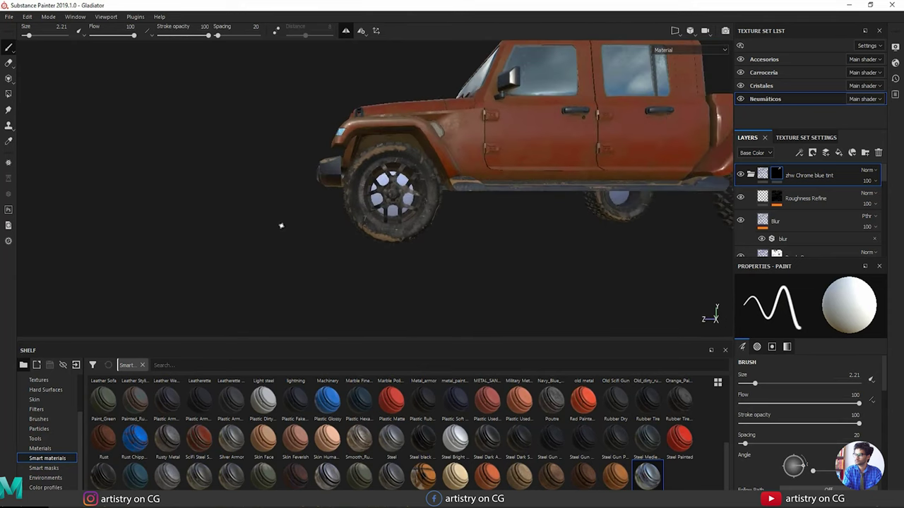
pyautogui.keyDown('alt'); pyautogui.moveTo(280, 226); pyautogui.dragTo(696, 241, button='right'); pyautogui.keyUp('alt')
pyautogui.keyDown('alt'); pyautogui.moveTo(695, 241); pyautogui.dragTo(428, 224); pyautogui.keyUp('alt')
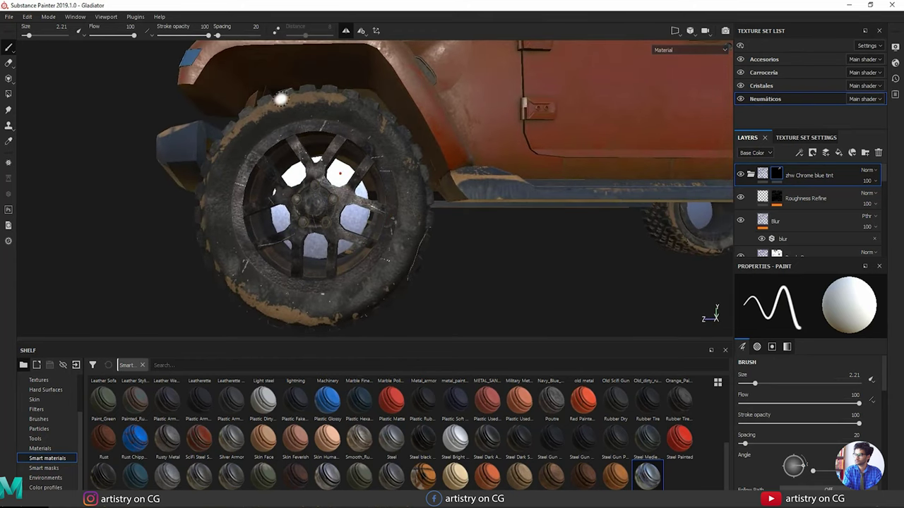
pyautogui.keyDown('alt'); pyautogui.moveTo(458, 241); pyautogui.dragTo(311, 252); pyautogui.keyUp('alt')
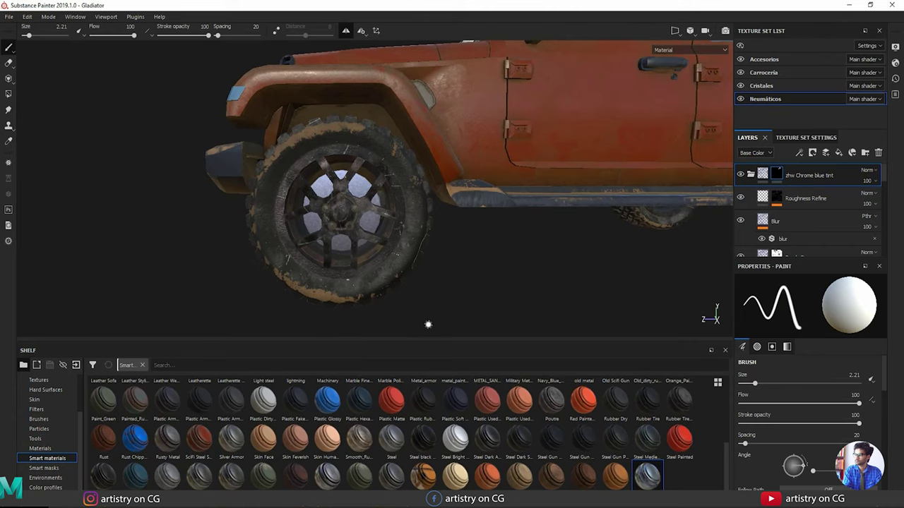
# Switch to the browser and search Google Images for "tire normal map".
pyautogui.hotkey('alt', 'Tab')
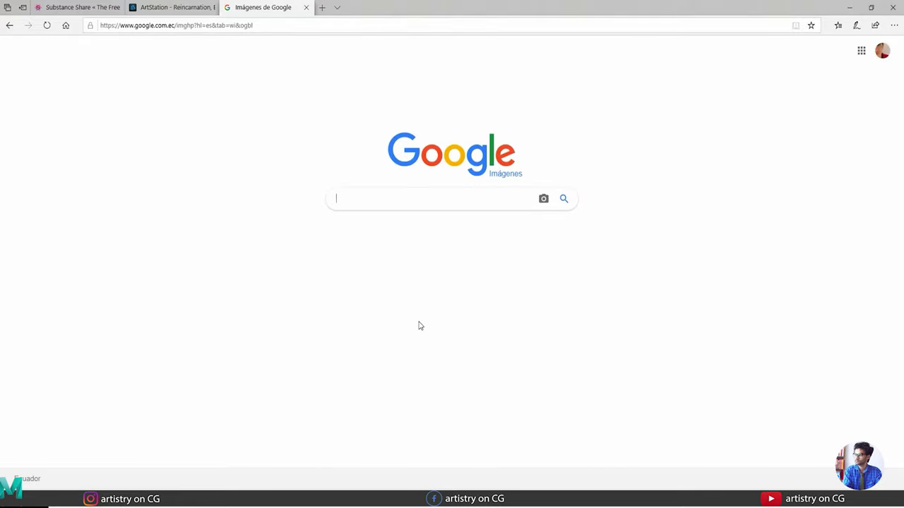
pyautogui.write('tire')
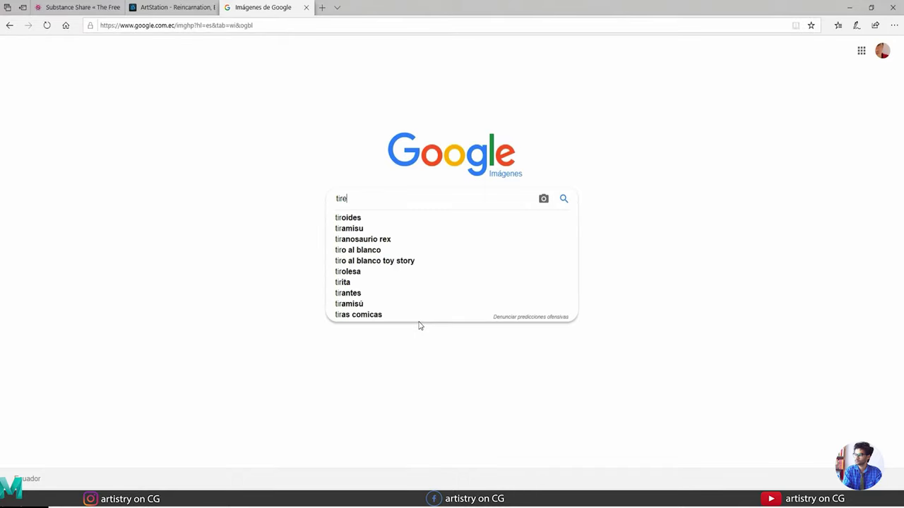
pyautogui.write(' normal map')
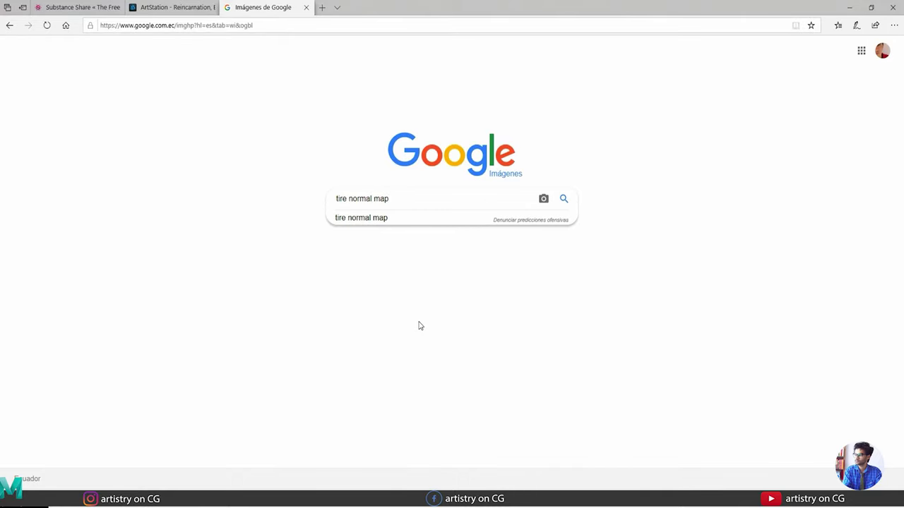
pyautogui.press('Return')
pyautogui.scroll(-3, 385, 275)
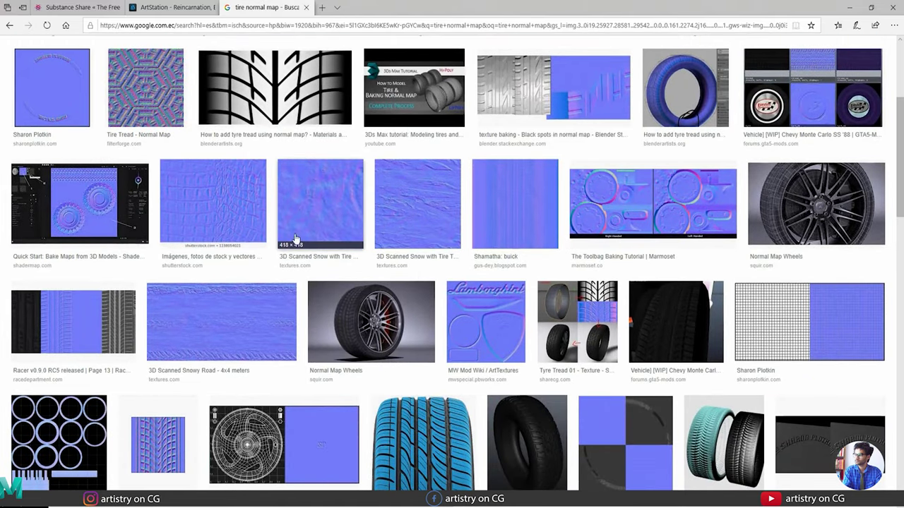
# Preview the ShaderMap bake and ArtStation New Tyre images among the tire normal map results.
pyautogui.click(106, 219)
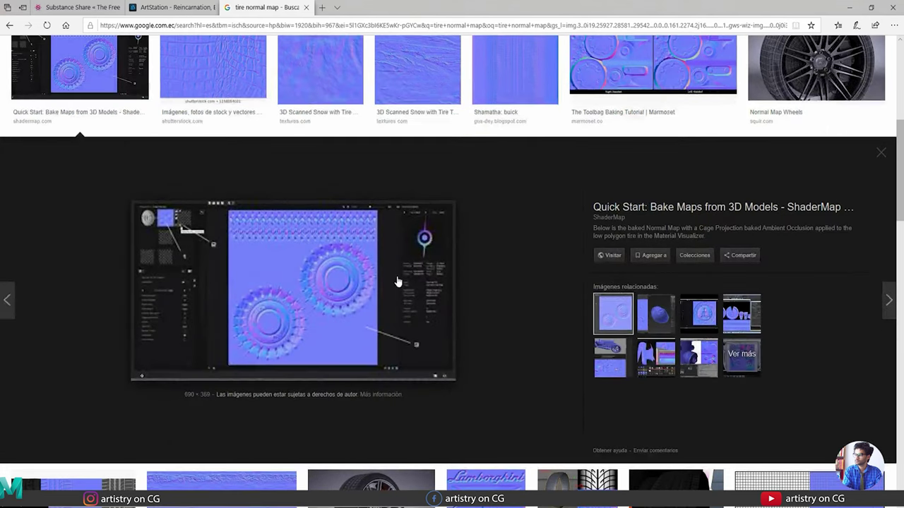
pyautogui.scroll(5, 630, 377)
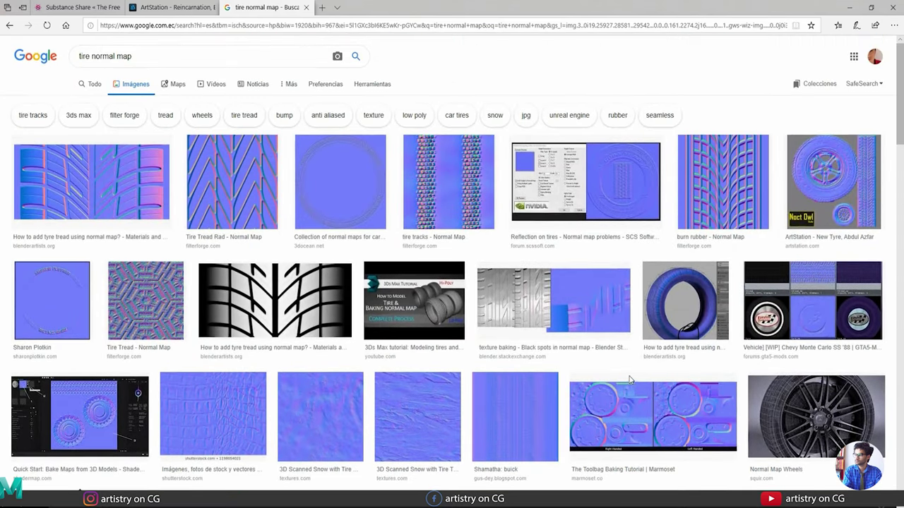
pyautogui.click(819, 212)
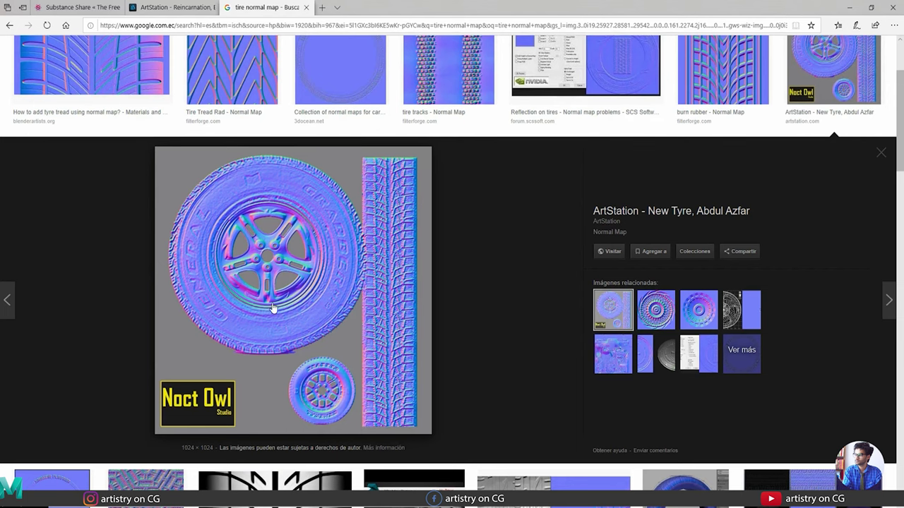
pyautogui.scroll(3, 389, 162)
# Save the circular lettered tire normal map from the 3DOcean collection as "Normal map texto" in Jeep Gladiator's Referencias folder.
pyautogui.click(378, 161)
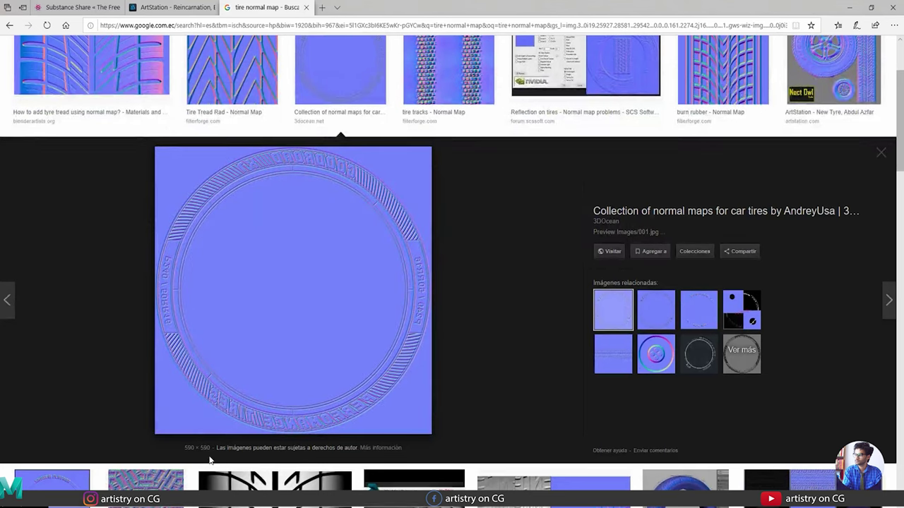
pyautogui.rightClick(254, 315)
pyautogui.rightClick(300, 431)
pyautogui.click(300, 164)
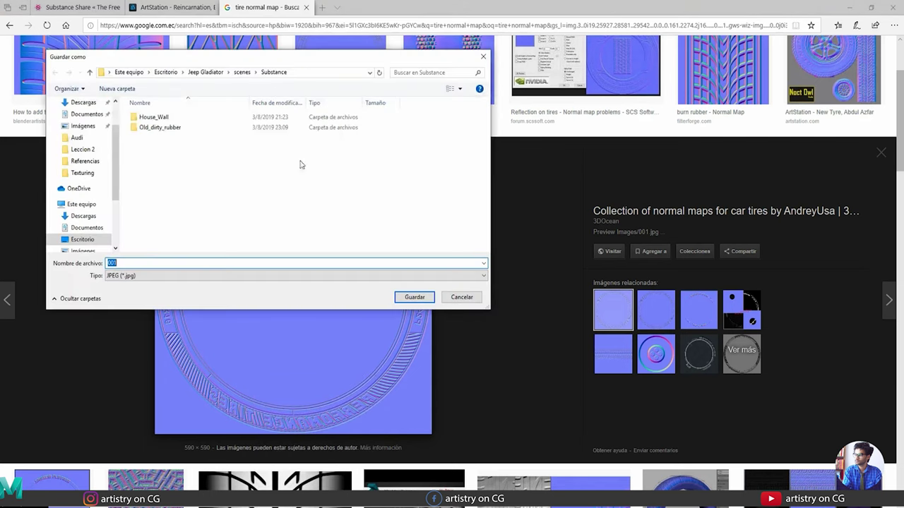
pyautogui.click(206, 72)
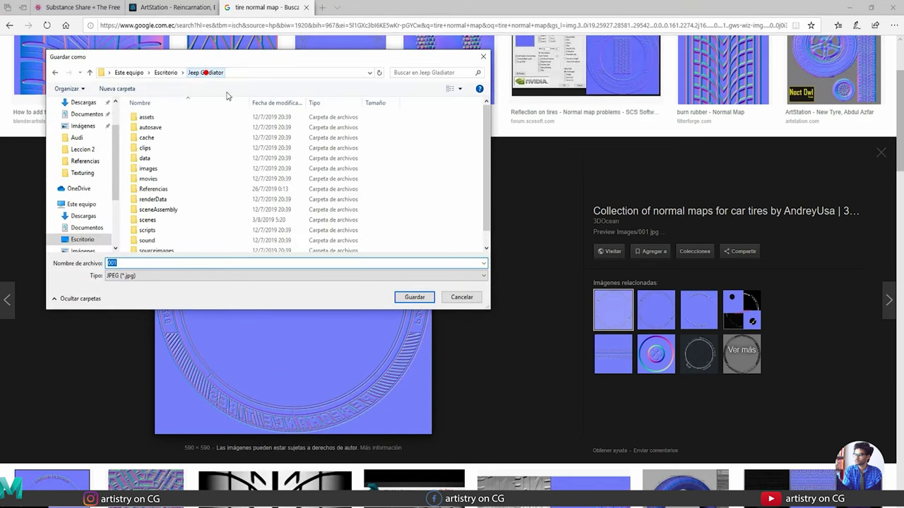
pyautogui.doubleClick(152, 189)
pyautogui.doubleClick(151, 262)
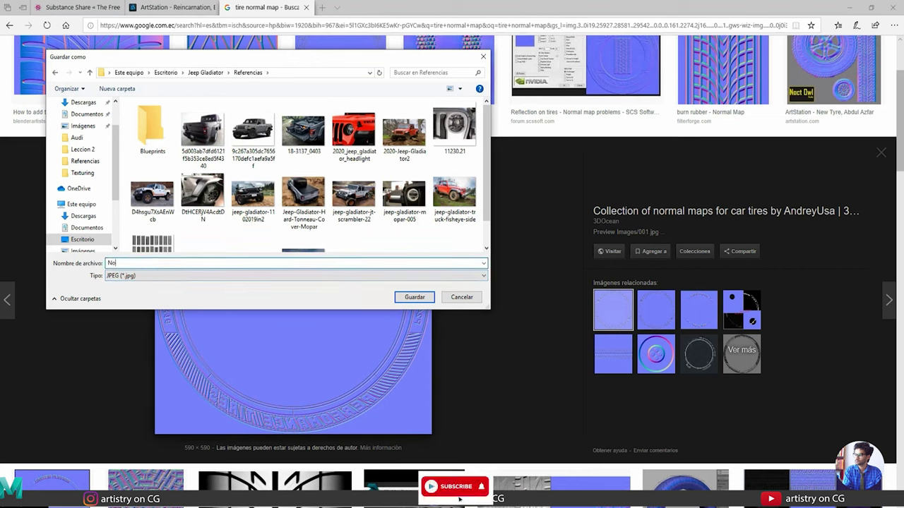
pyautogui.write('Normal m')
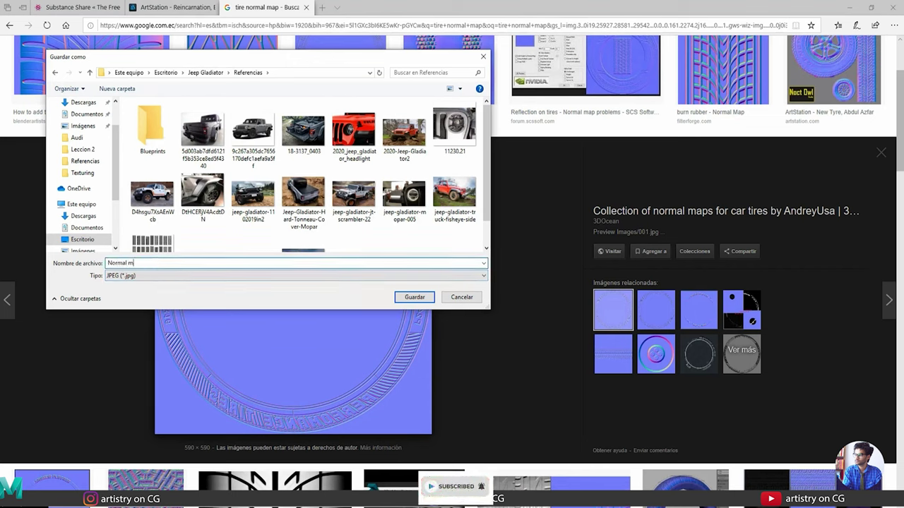
pyautogui.write('ap text')
pyautogui.press('Return')
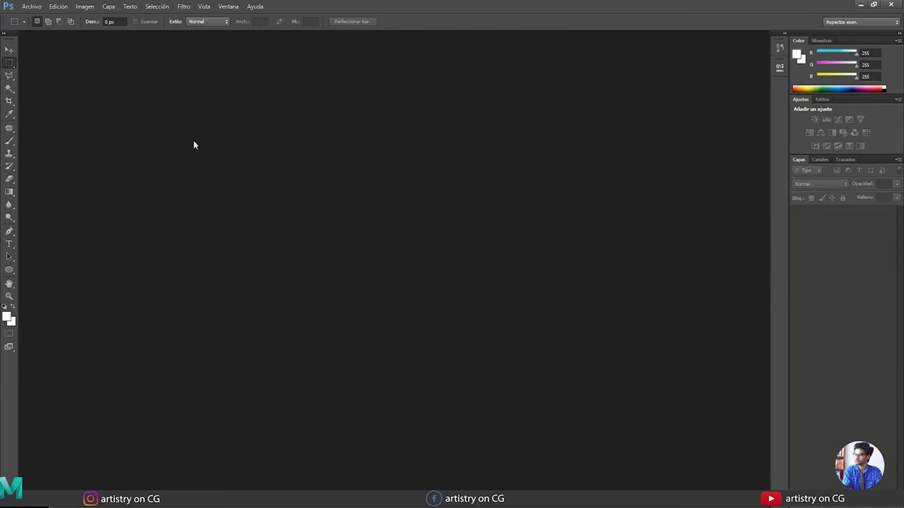
# Switch to Photoshop and create a new white RGB document of 590 × 590 pixels.
pyautogui.hotkey('ctrl', 'n')
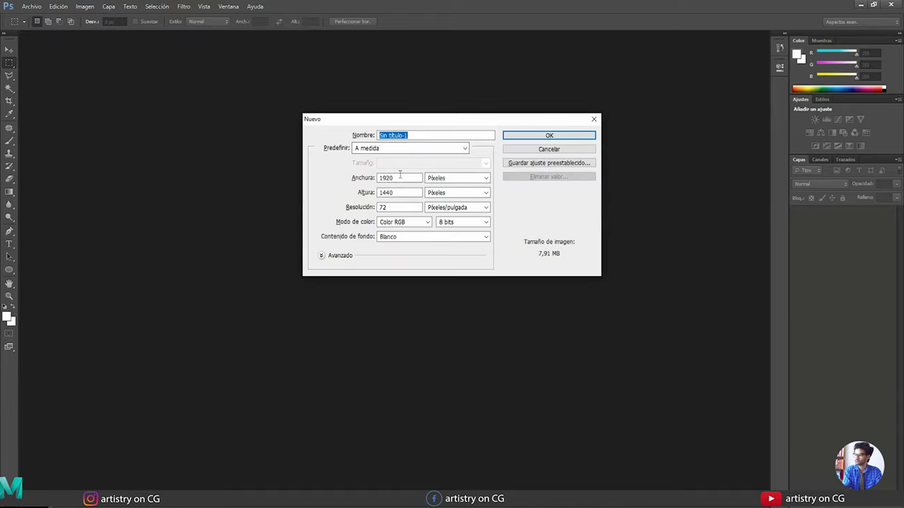
pyautogui.doubleClick(398, 178)
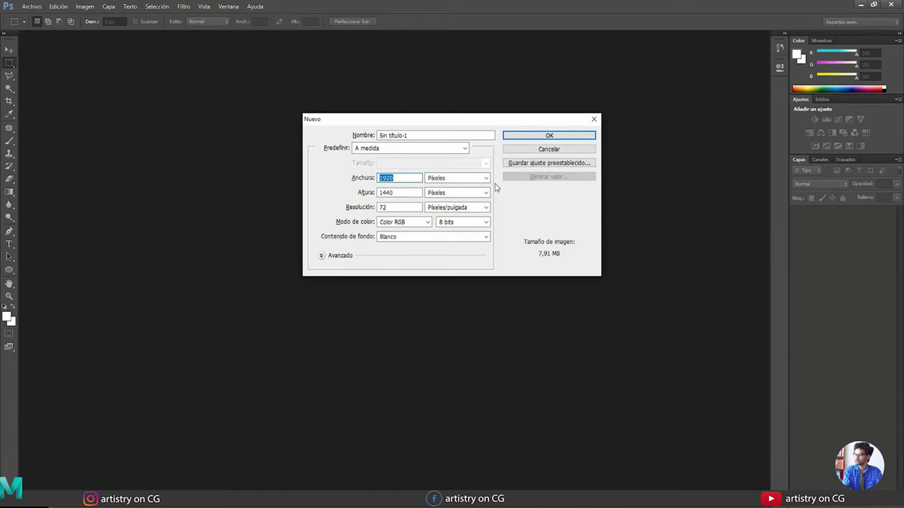
pyautogui.write('59')
pyautogui.doubleClick(407, 192)
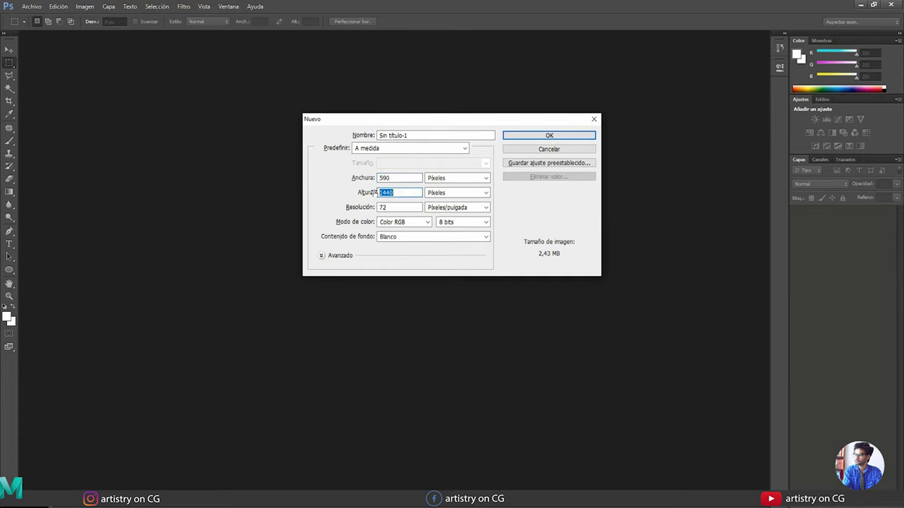
pyautogui.write('590')
pyautogui.click(549, 135)
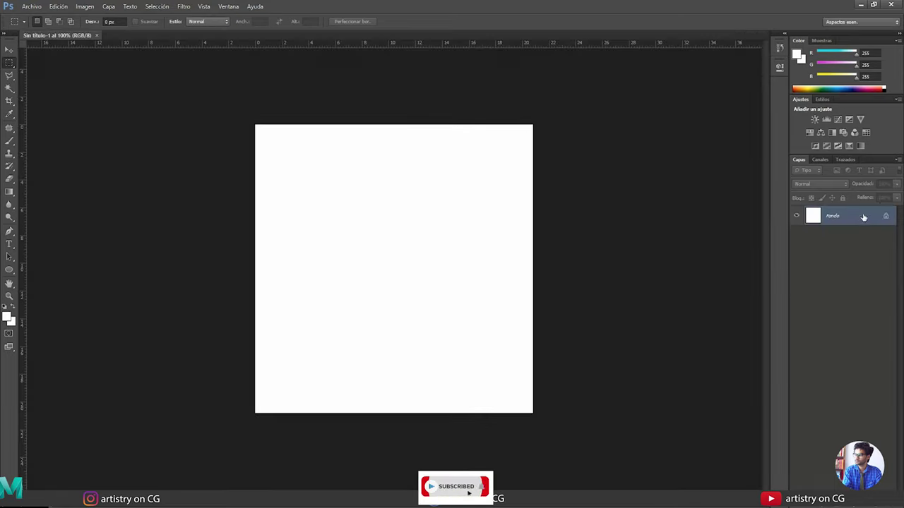
# Open Normal map texto from the Referencias folder, unlock its background and place it as a layer in the untitled document.
pyautogui.moveTo(79, 506)
pyautogui.click(44, 470)
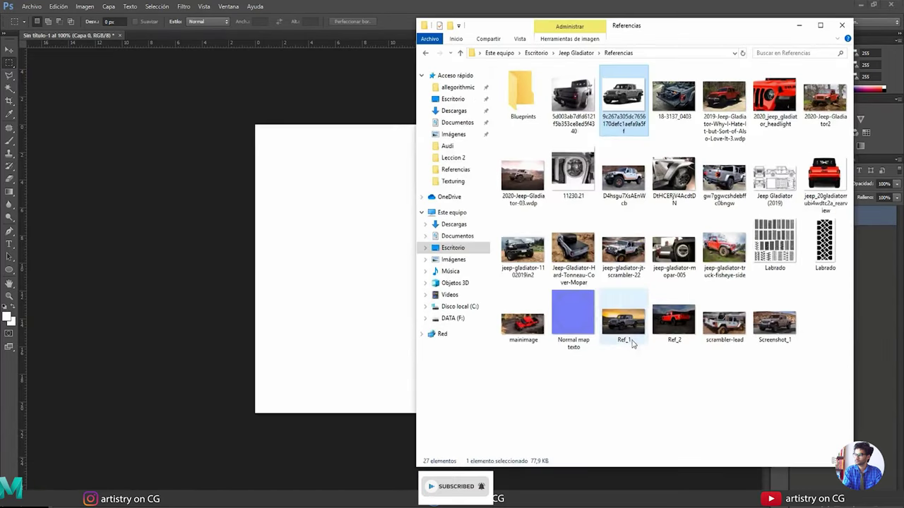
pyautogui.click(285, 135)
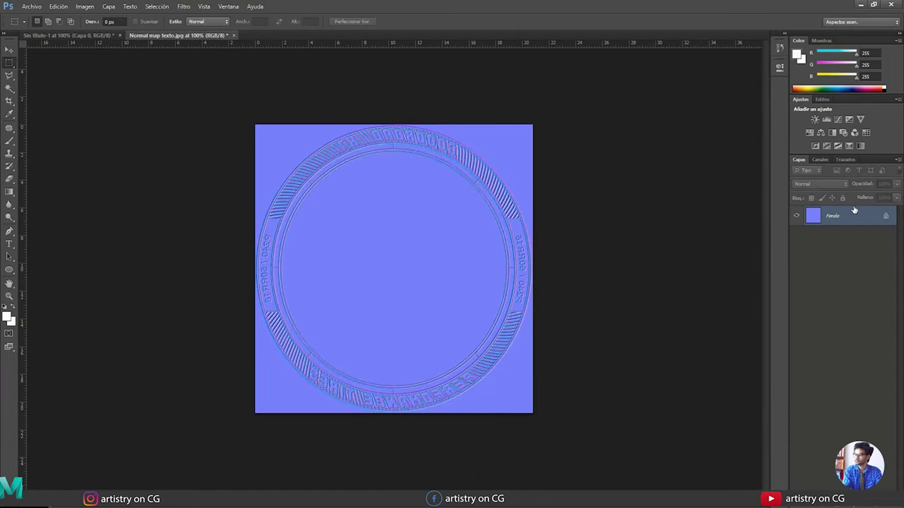
pyautogui.keyDown('alt'); pyautogui.doubleClick(857, 218); pyautogui.keyUp('alt')
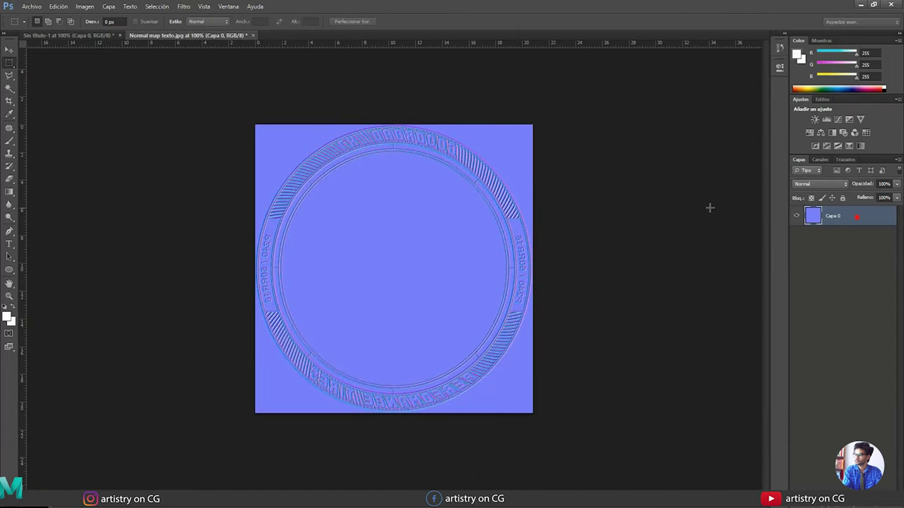
pyautogui.press('v')
pyautogui.moveTo(368, 183); pyautogui.dragTo(345, 221)
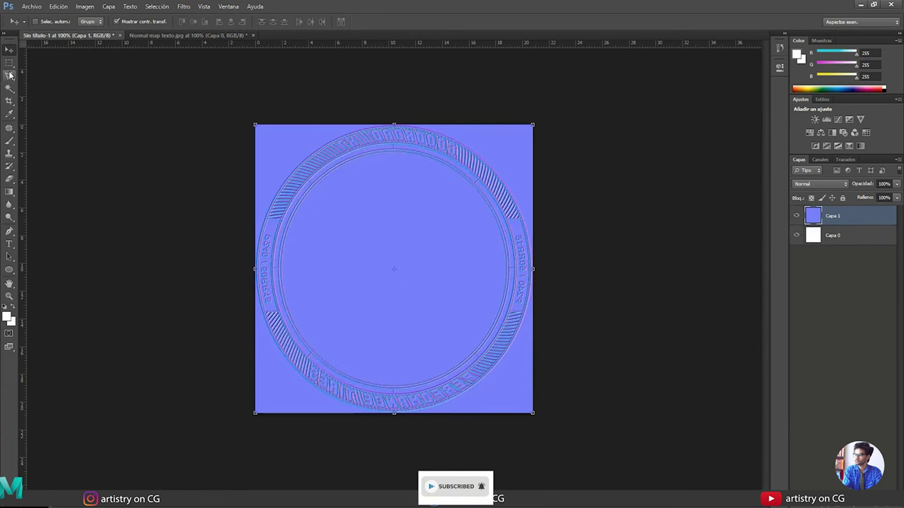
# Draw a circular marquee selection around the tire ring and shift it towards the ring's outline.
pyautogui.moveTo(9, 62); pyautogui.dragTo(56, 71)
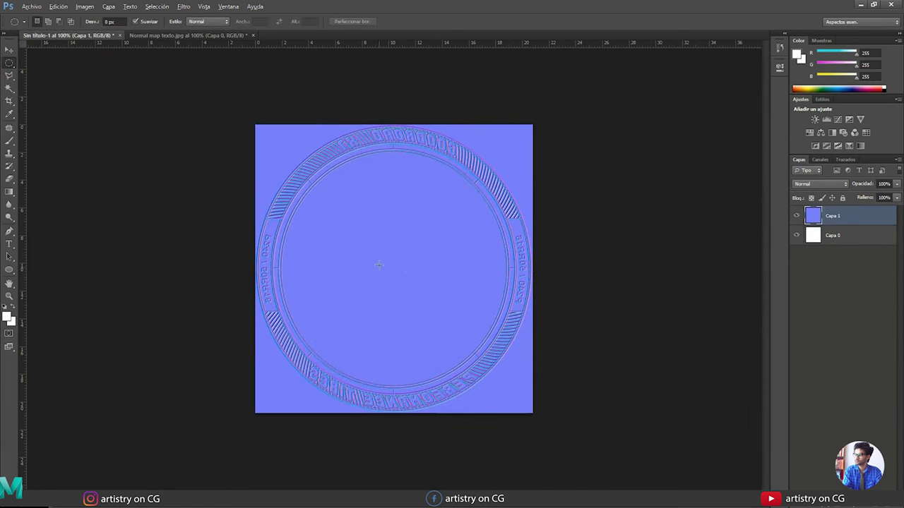
pyautogui.keyDown('shift'); pyautogui.moveTo(378, 265); pyautogui.dragTo(597, 393); pyautogui.keyUp('shift')
pyautogui.moveTo(368, 277); pyautogui.dragTo(375, 278)
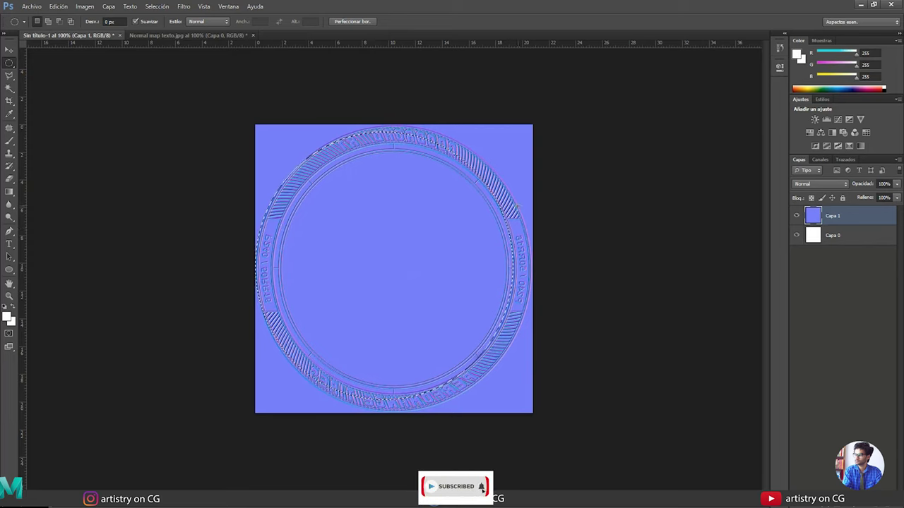
# Transform the circular selection, scaling it up to about 107.3% and nudging it to fit the tire ring's outer edge.
pyautogui.click(156, 7)
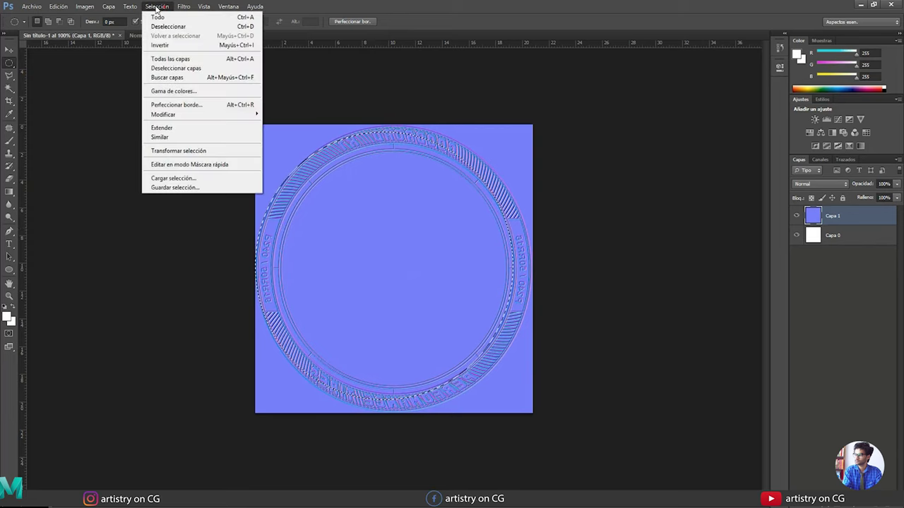
pyautogui.click(192, 151)
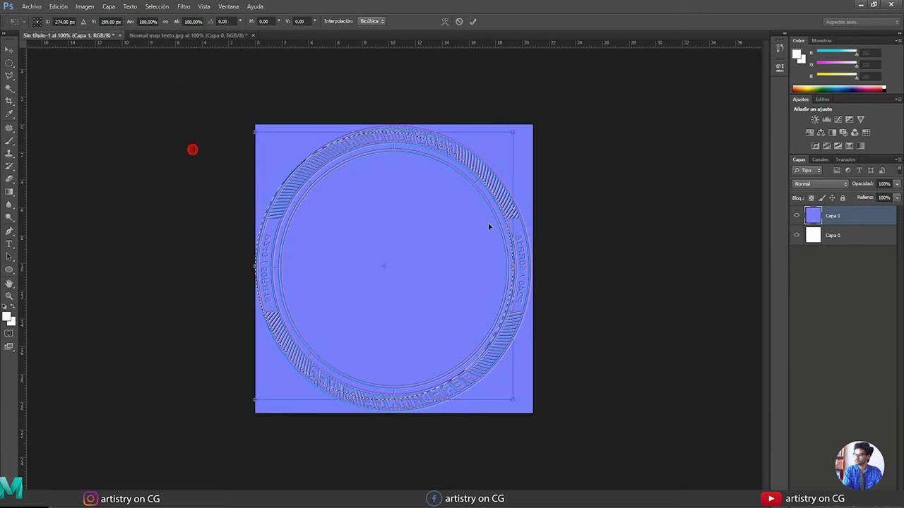
pyautogui.keyDown('shift'); pyautogui.moveTo(513, 132); pyautogui.dragTo(526, 129); pyautogui.keyUp('shift')
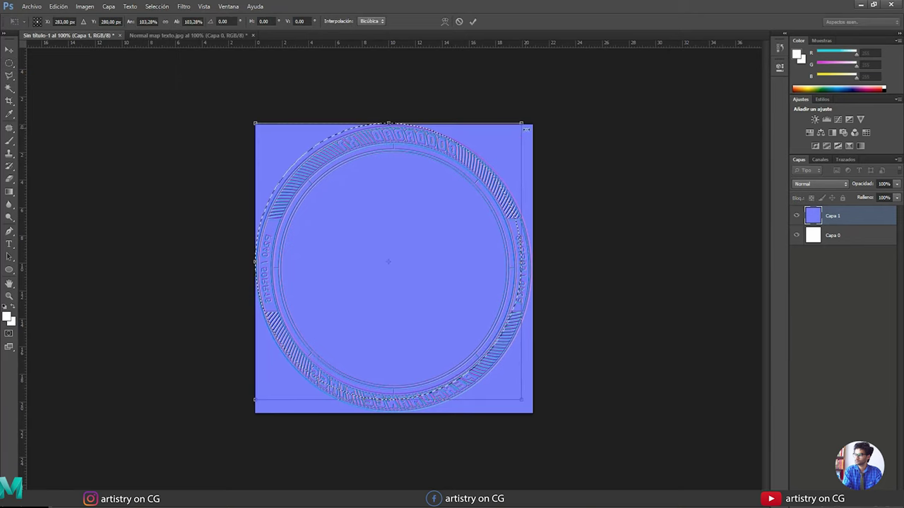
pyautogui.keyDown('shift'); pyautogui.moveTo(521, 400); pyautogui.dragTo(533, 410); pyautogui.keyUp('shift')
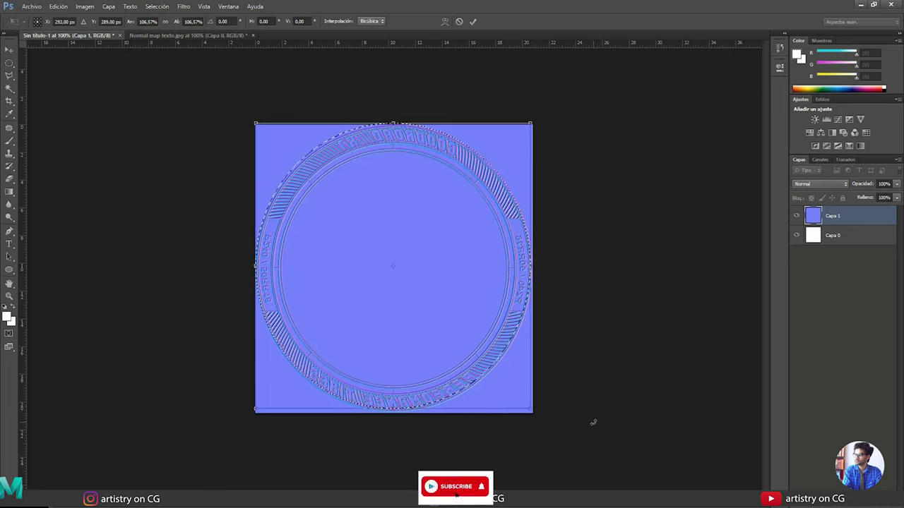
pyautogui.press('Right')
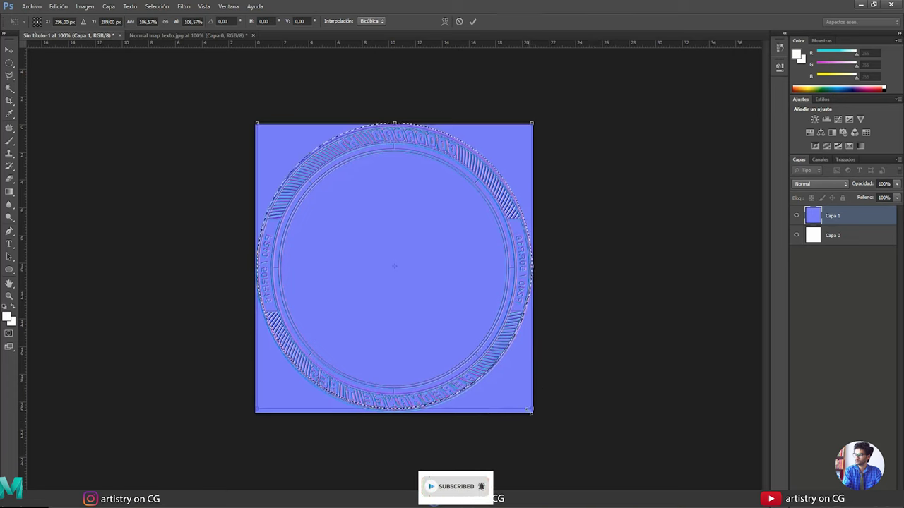
pyautogui.keyDown('shift'); pyautogui.moveTo(533, 410); pyautogui.dragTo(534, 411); pyautogui.keyUp('shift')
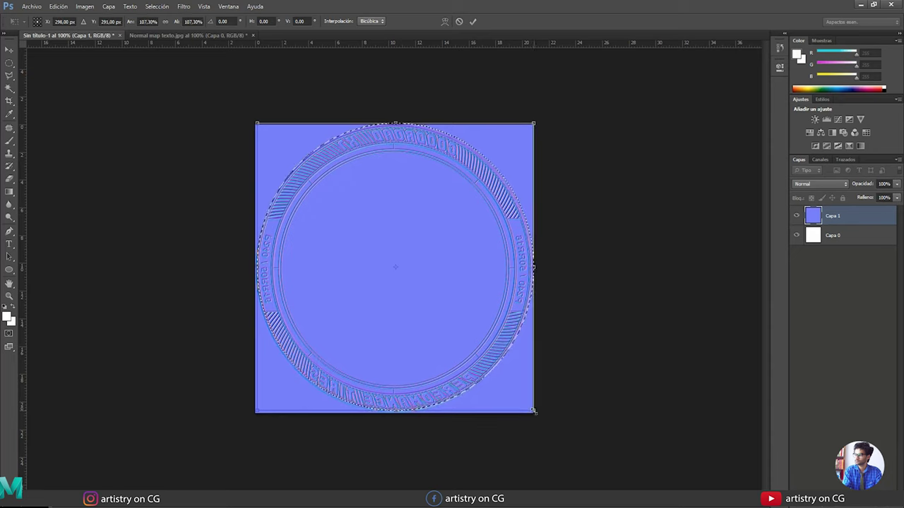
pyautogui.press('Left')
pyautogui.press('Down')
pyautogui.press('Down')
pyautogui.press('Down')
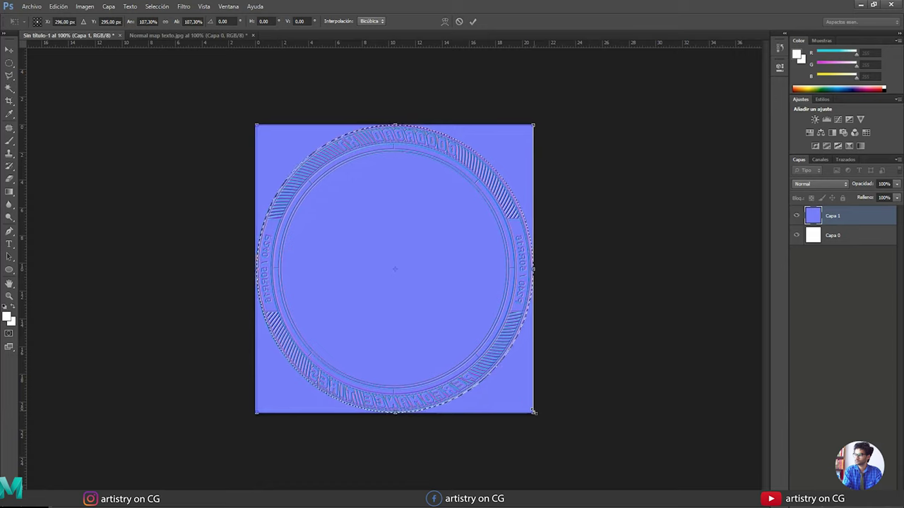
pyautogui.press('Left')
pyautogui.press('Down')
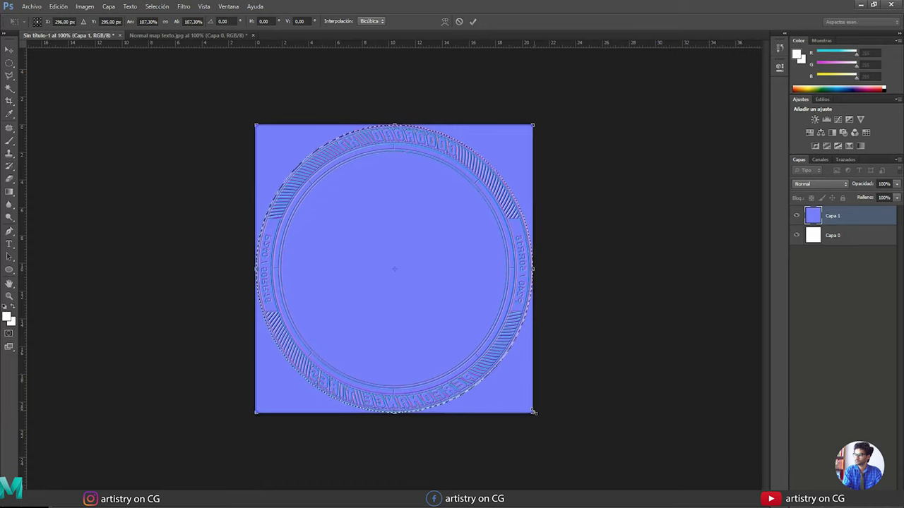
pyautogui.click(472, 22)
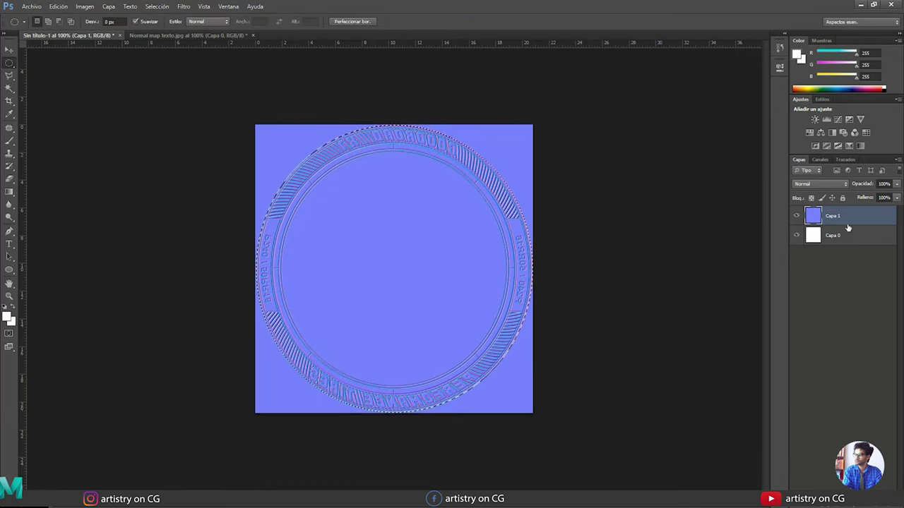
# Paint the circular selection solid white on a new layer, and deselect it.
pyautogui.press('b')
pyautogui.hotkey('ctrl', 'shift', 'alt', 'n')
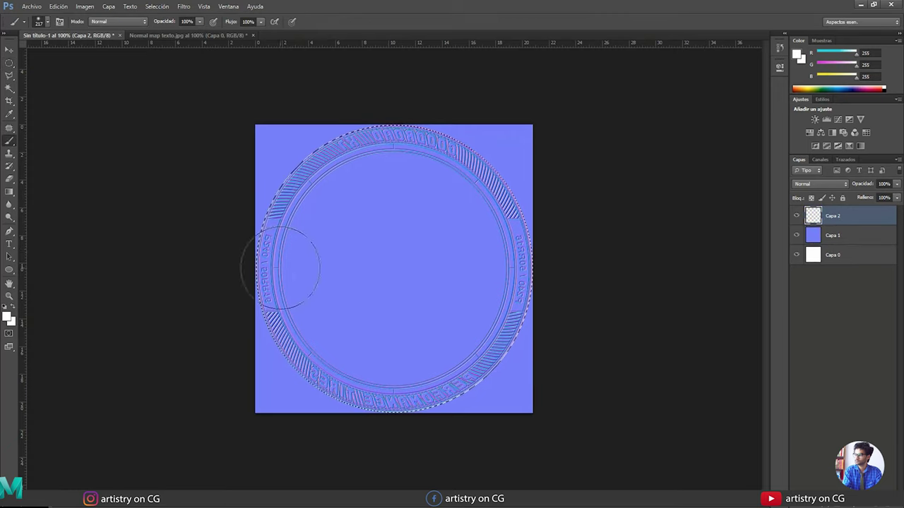
pyautogui.moveTo(388, 228)
pyautogui.mouseDown()
pyautogui.moveTo(365, 193)
pyautogui.moveTo(221, 192)
pyautogui.moveTo(565, 192)
pyautogui.moveTo(177, 287)
pyautogui.moveTo(341, 355)
pyautogui.moveTo(599, 385)
pyautogui.moveTo(464, 307)
pyautogui.moveTo(535, 214)
pyautogui.moveTo(421, 327)
pyautogui.moveTo(571, 212)
pyautogui.moveTo(434, 386)
pyautogui.moveTo(507, 353)
pyautogui.mouseUp()
pyautogui.hotkey('ctrl', 'd')
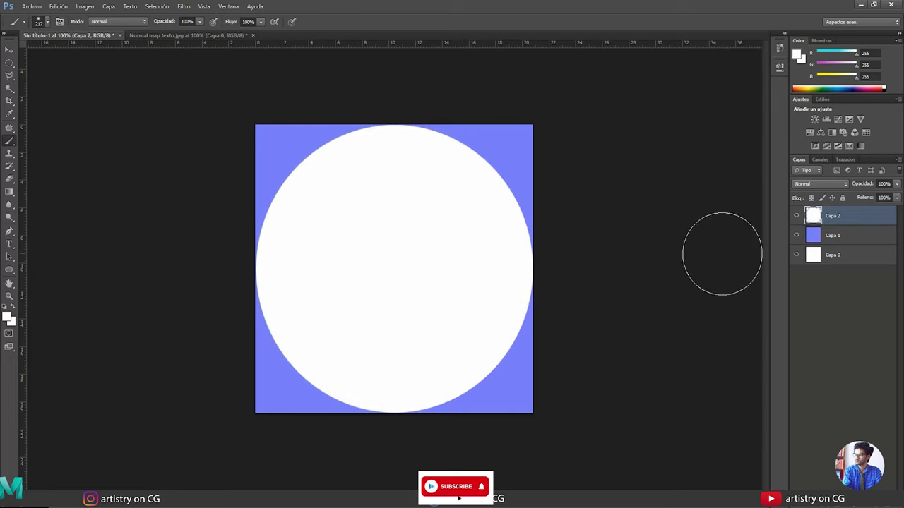
# Copy the tire disc from Capa 1 to a new layer using Capa 2's outline as the selection, and hide all other layers.
pyautogui.click(797, 216)
pyautogui.keyDown('ctrl'); pyautogui.click(812, 217); pyautogui.keyUp('ctrl')
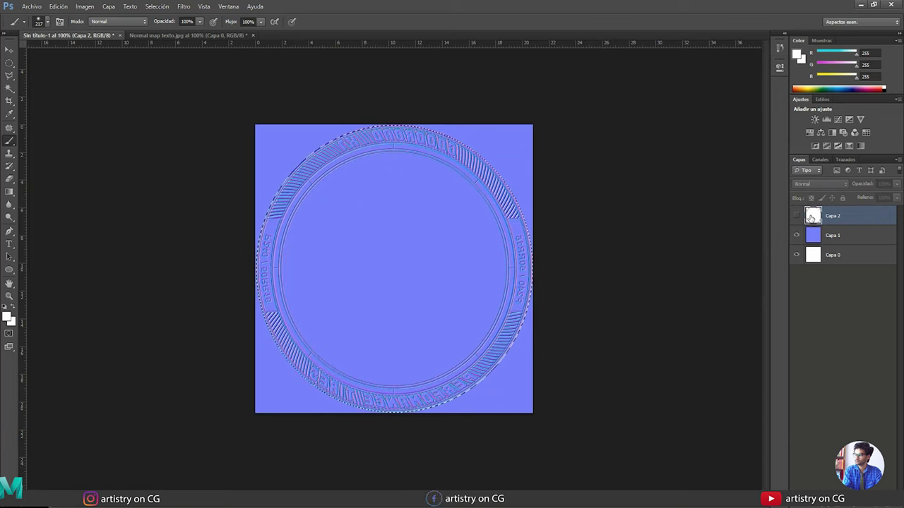
pyautogui.click(811, 236)
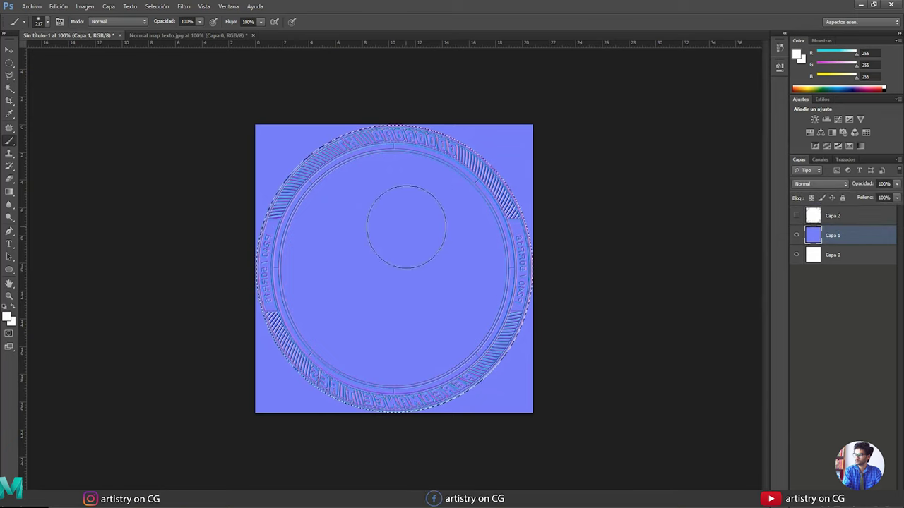
pyautogui.press('v')
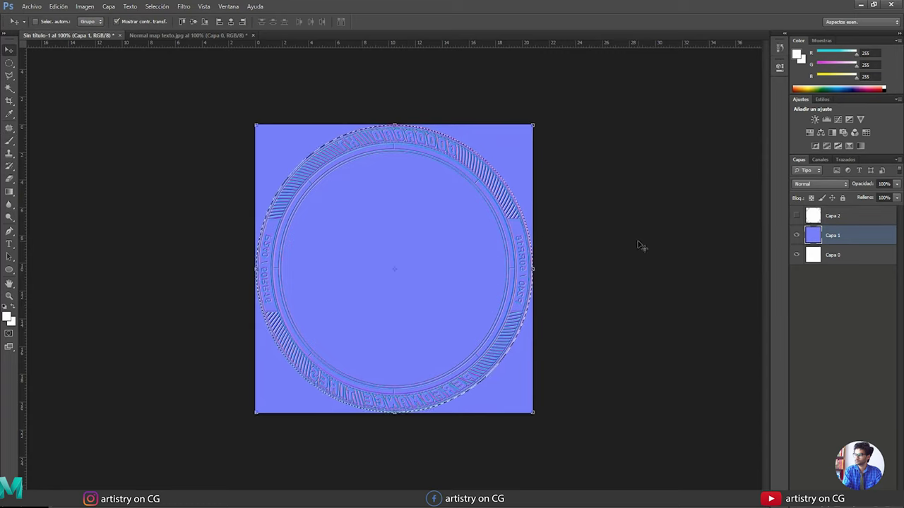
pyautogui.hotkey('ctrl', 'j')
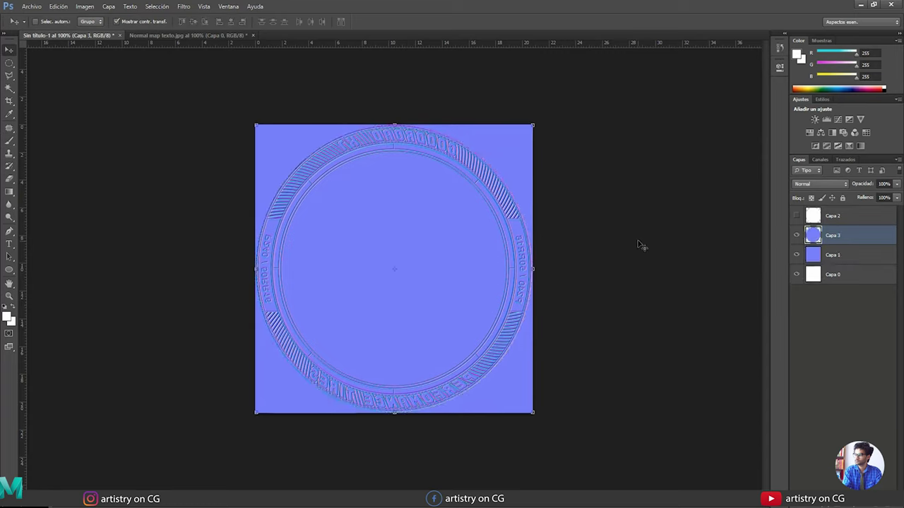
pyautogui.click(797, 256)
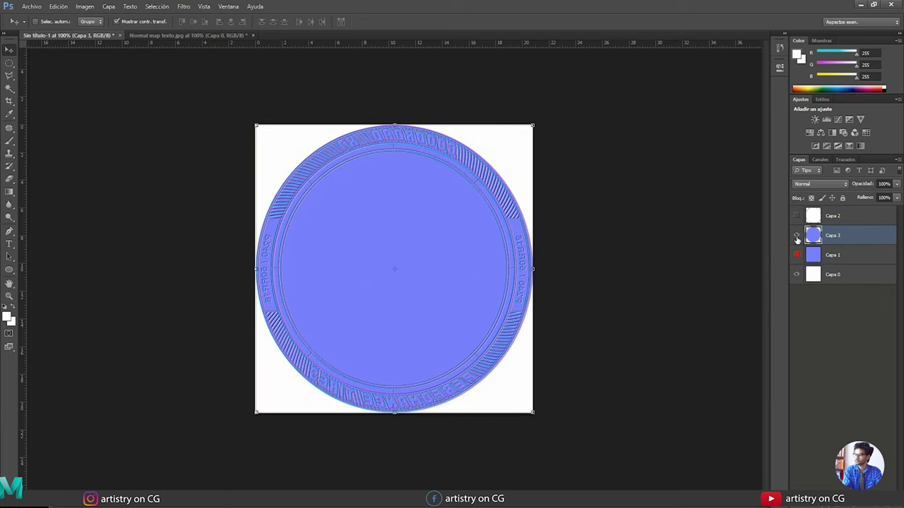
pyautogui.click(796, 275)
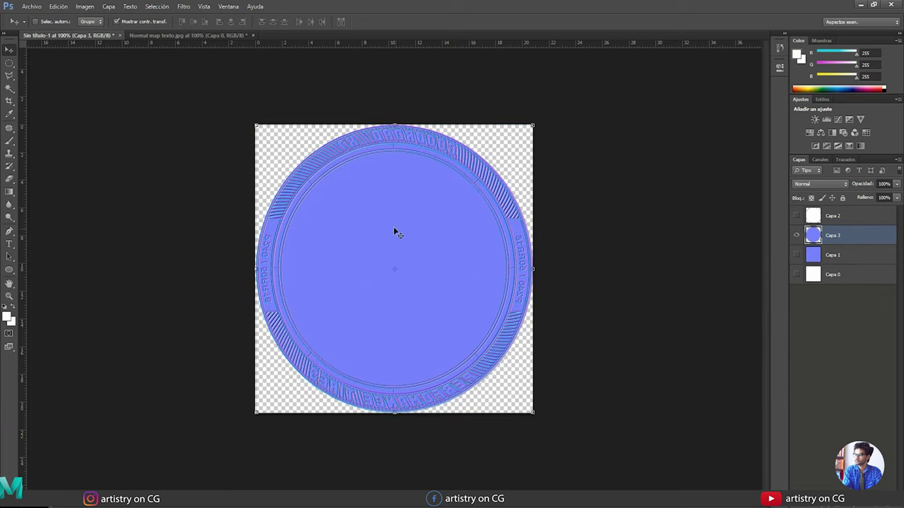
# Select the disc layer's outline, shrink the selection to about 80.8% to match the inner rim, and delete the disc's centre.
pyautogui.keyDown('ctrl'); pyautogui.click(812, 233); pyautogui.keyUp('ctrl')
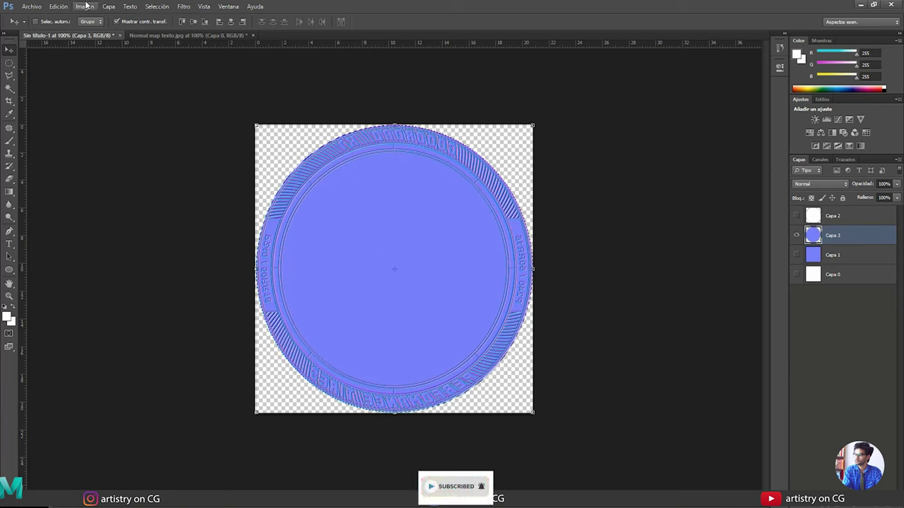
pyautogui.click(9, 74)
pyautogui.click(150, 7)
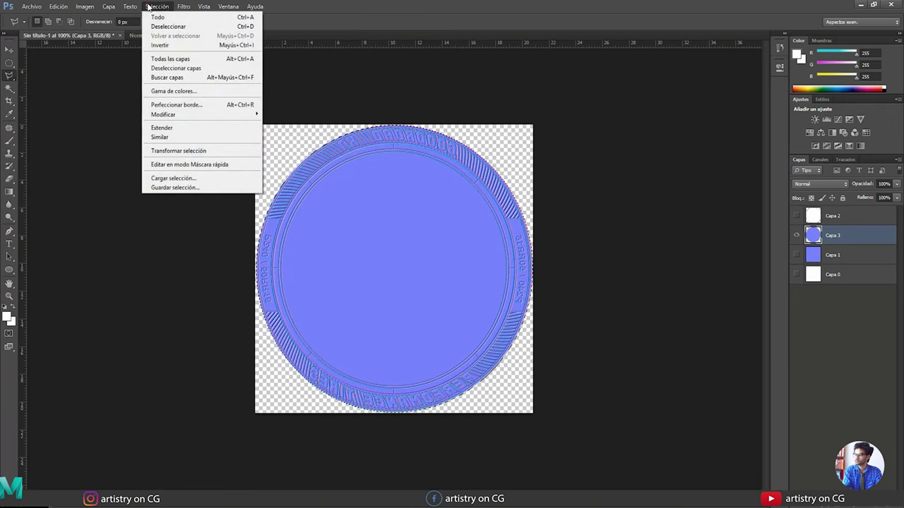
pyautogui.click(197, 151)
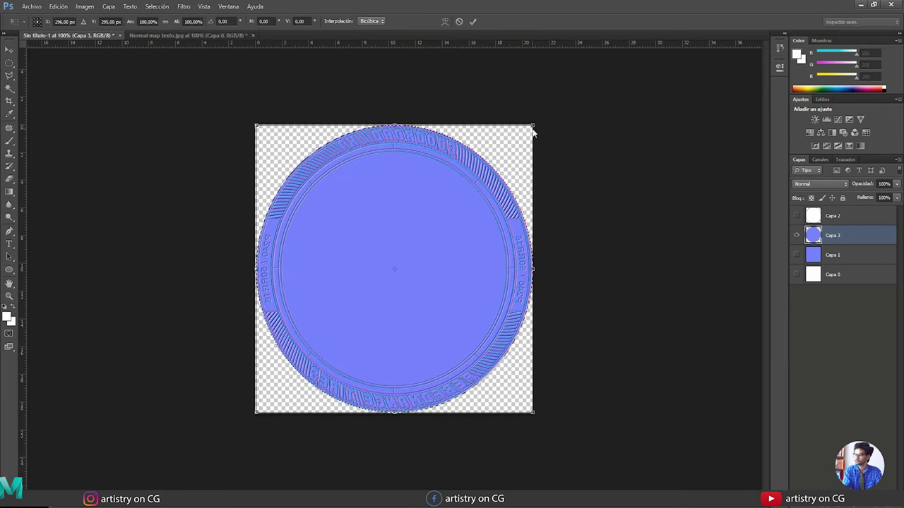
pyautogui.moveTo(533, 128); pyautogui.dragTo(508, 150)
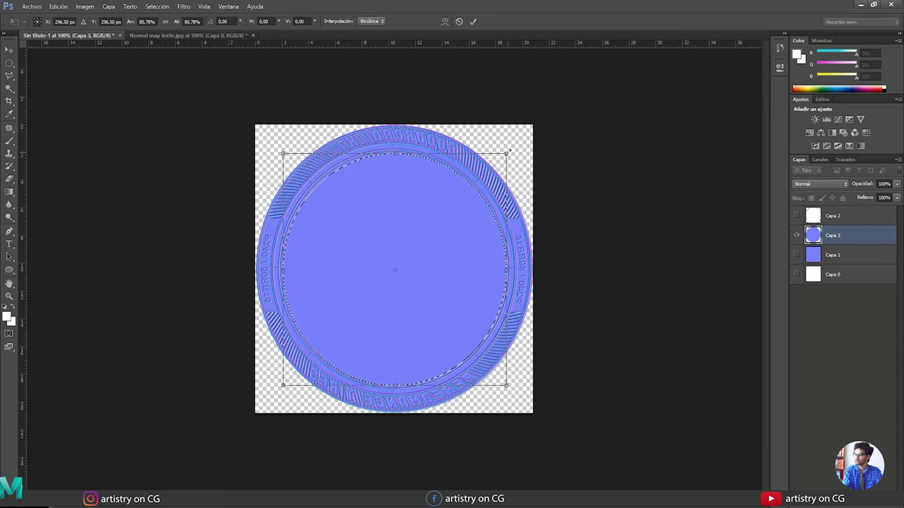
pyautogui.press('Return')
pyautogui.press('Delete')
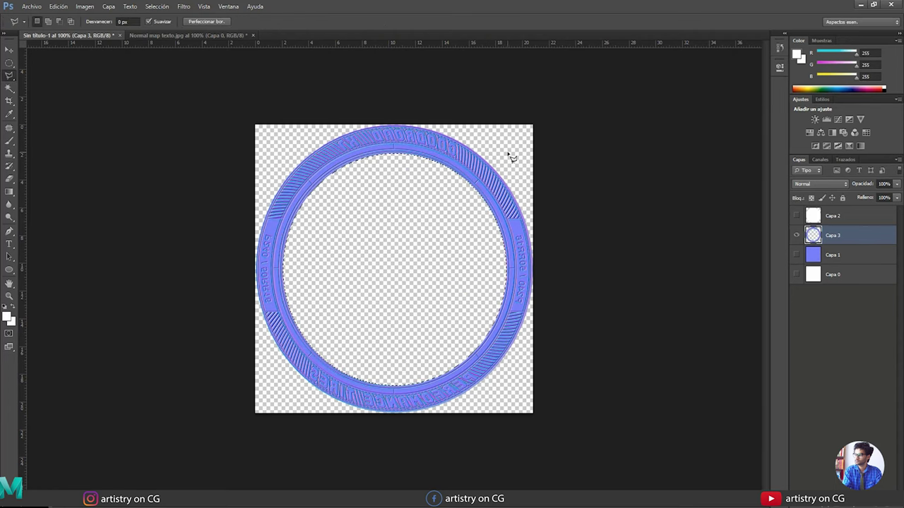
pyautogui.hotkey('ctrl', 'd')
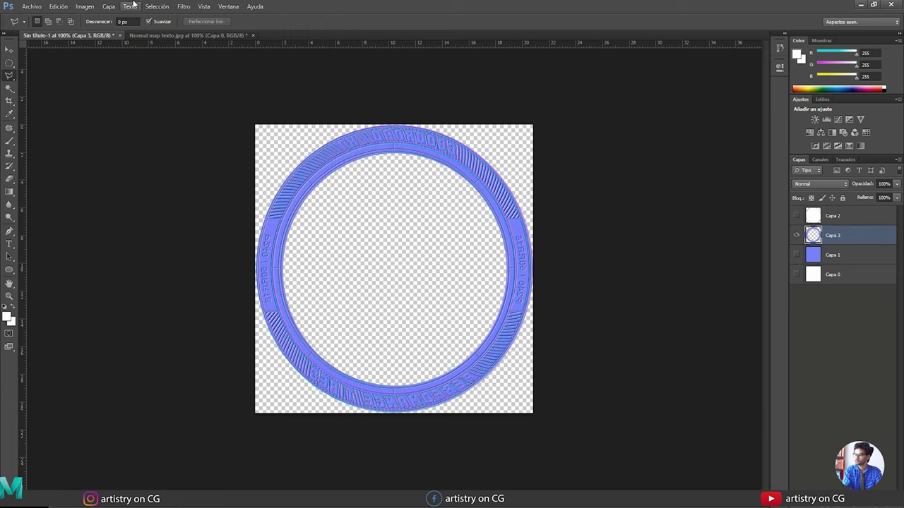
# Flip the tire ring layer horizontally so its lettering reads correctly.
pyautogui.click(58, 6)
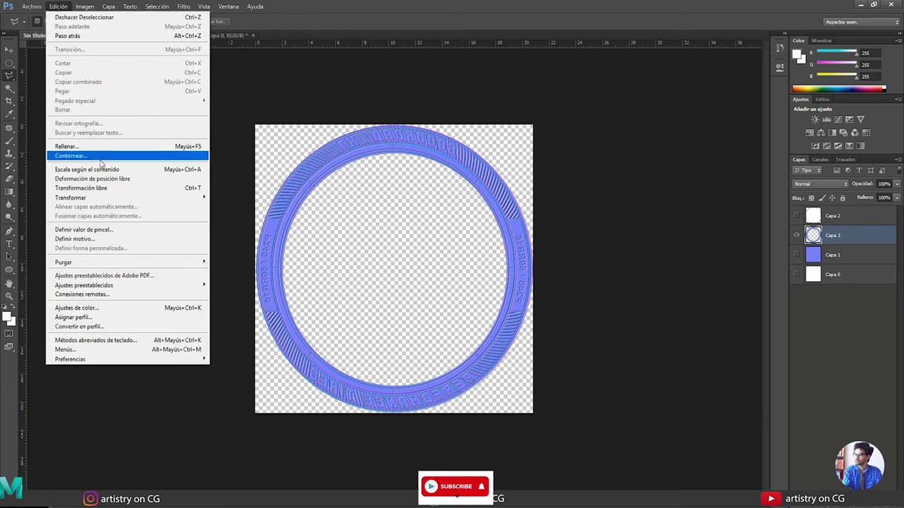
pyautogui.moveTo(162, 198)
pyautogui.click(252, 304)
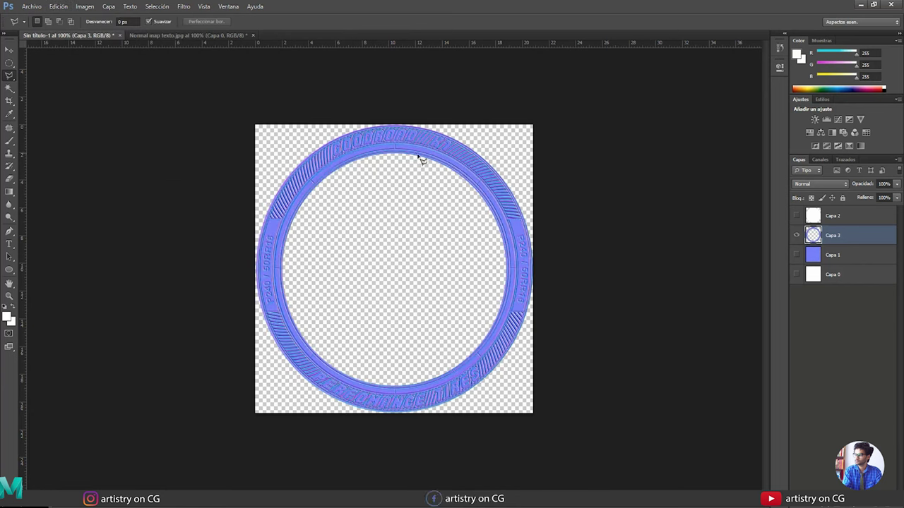
pyautogui.press('v')
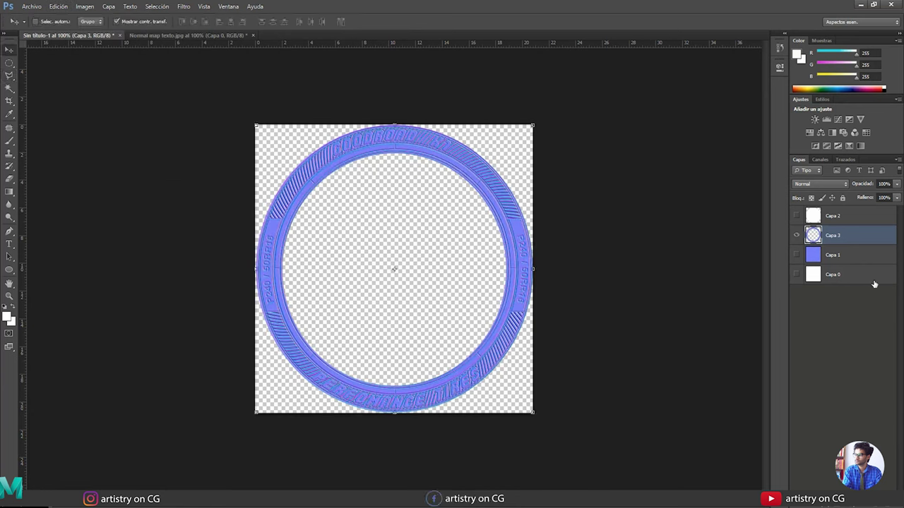
# Show the background layer Capa 0 and fill it with black at 100% opacity.
pyautogui.click(796, 274)
pyautogui.click(827, 277)
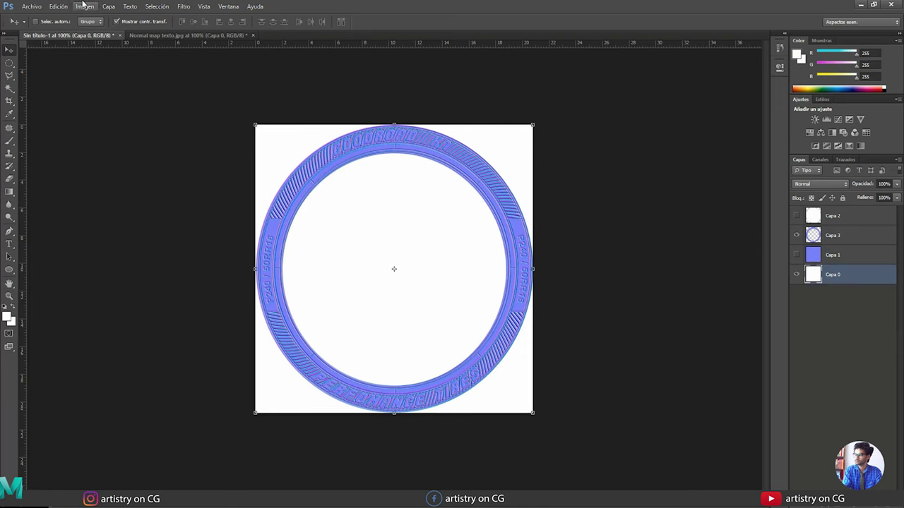
pyautogui.click(58, 7)
pyautogui.click(92, 146)
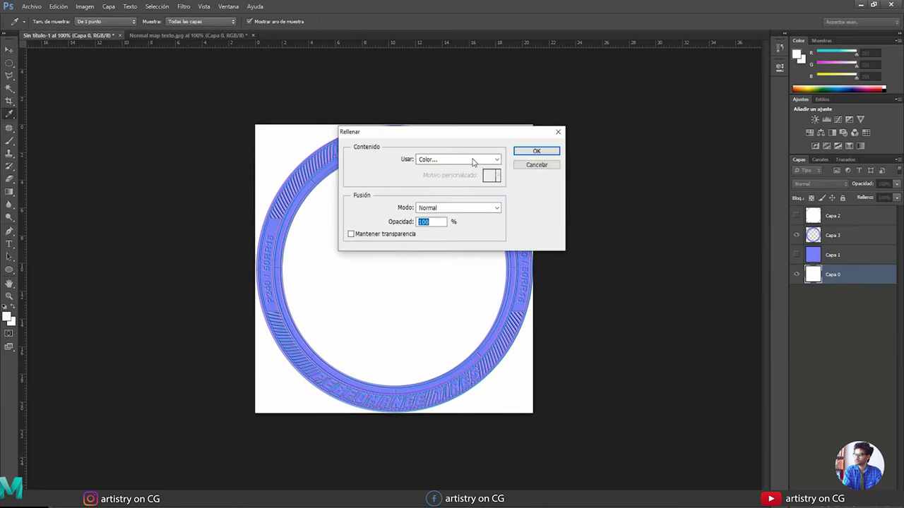
pyautogui.click(473, 162)
pyautogui.click(434, 219)
pyautogui.click(536, 151)
pyautogui.press('v')
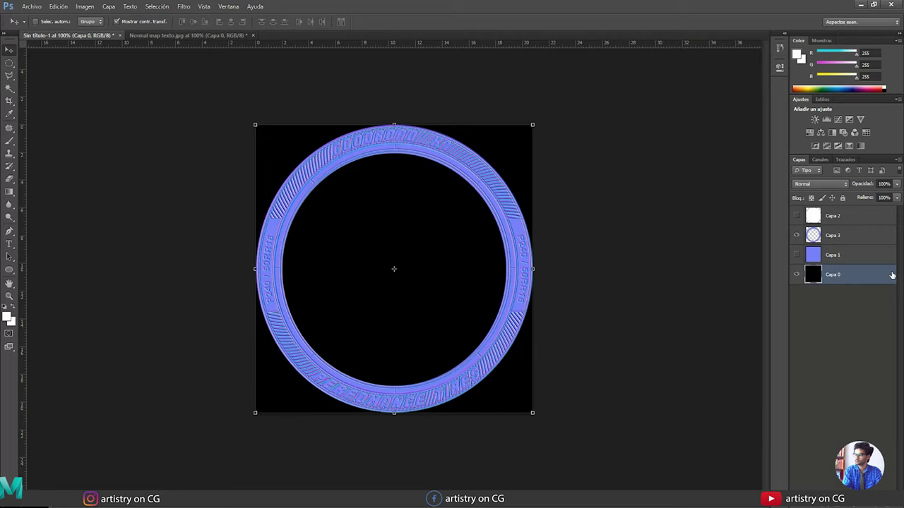
# Scale the tire ring layer Capa 3 down slightly about its centre and duplicate the layer.
pyautogui.click(834, 240)
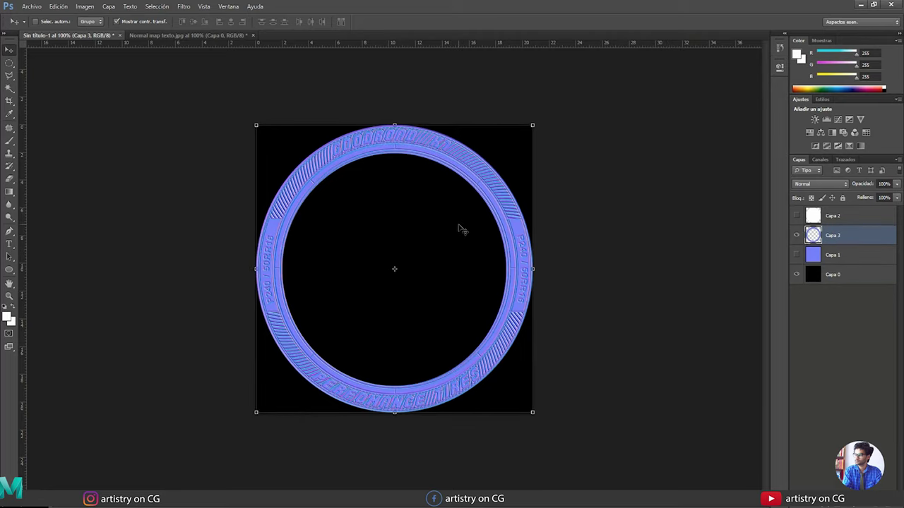
pyautogui.keyDown('alt'); pyautogui.keyDown('shift'); pyautogui.moveTo(533, 126); pyautogui.dragTo(523, 136); pyautogui.keyUp('shift'); pyautogui.keyUp('alt')
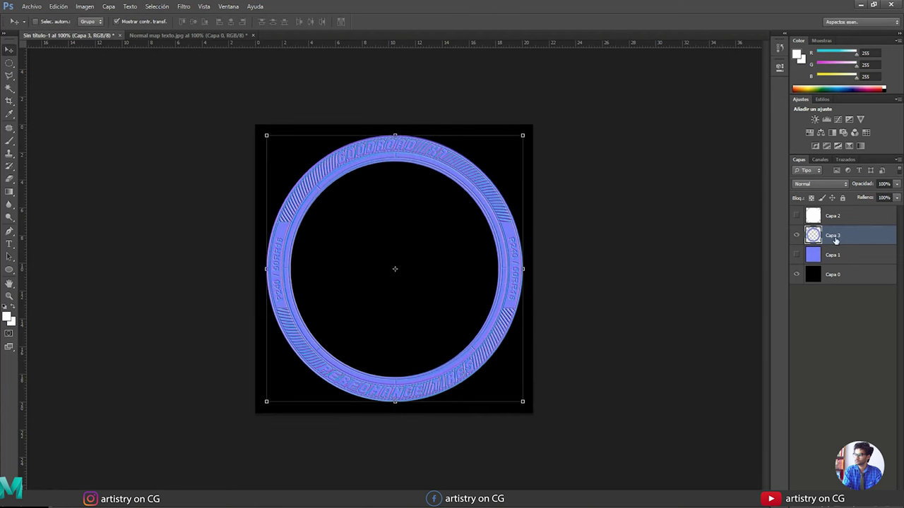
pyautogui.hotkey('ctrl', 'j')
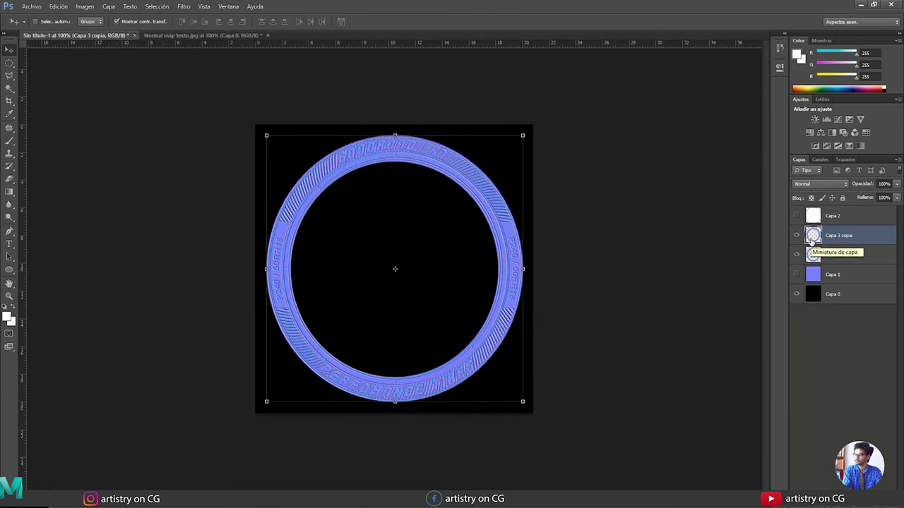
# Apply a white (ffffff) Color Overlay layer style at 100% opacity to the duplicated ring layer Capa 3 copia.
pyautogui.doubleClick(867, 238)
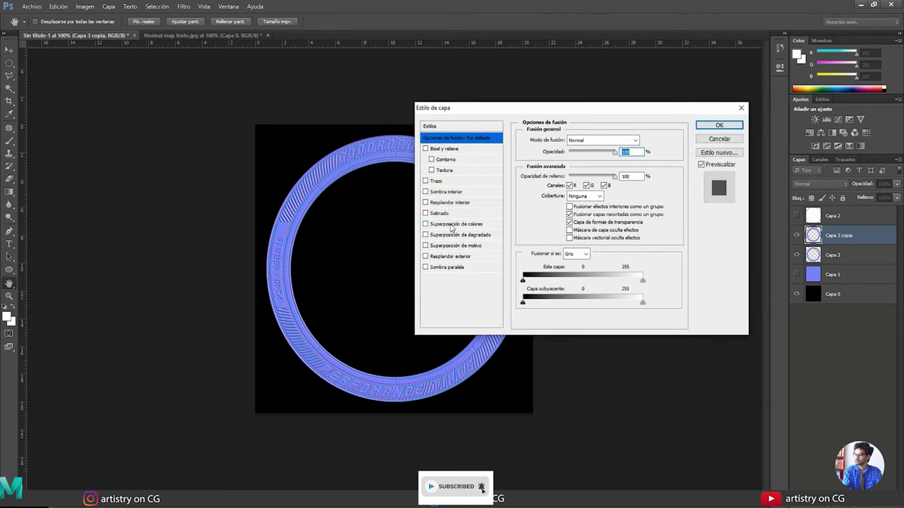
pyautogui.click(446, 225)
pyautogui.click(645, 140)
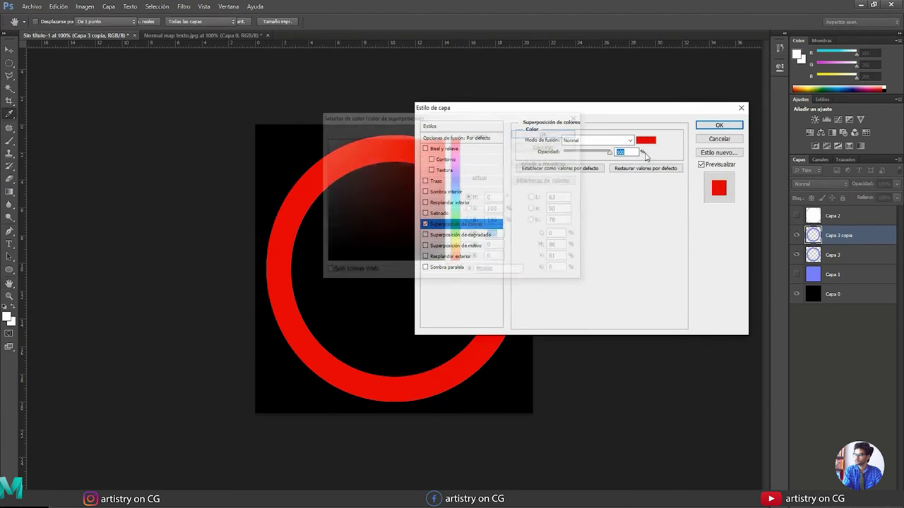
pyautogui.moveTo(419, 177); pyautogui.dragTo(289, 101)
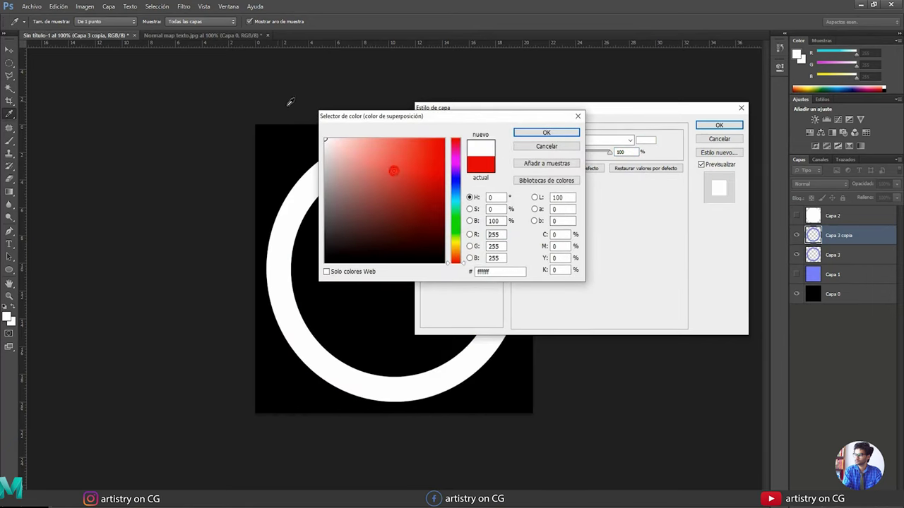
pyautogui.click(545, 133)
pyautogui.click(719, 125)
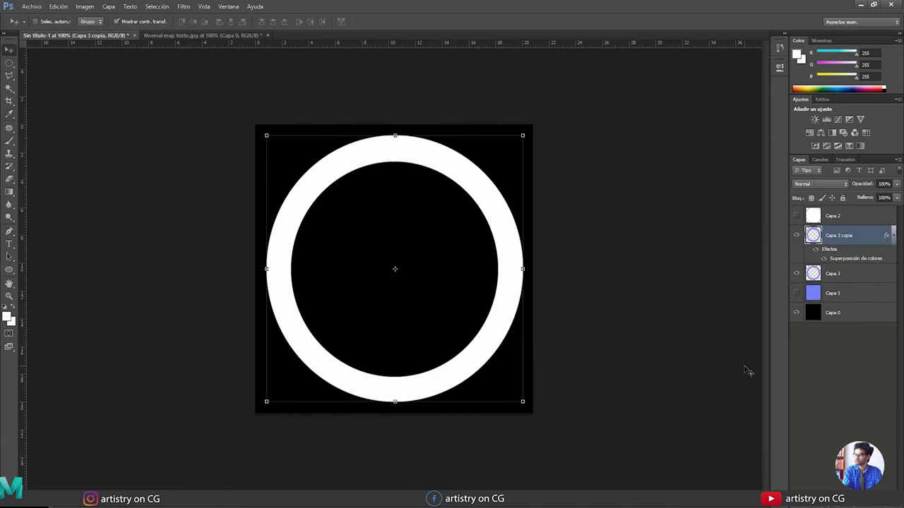
# Save the black-and-white ring as a PNG named Normal map mascara in the Jeep Gladiator project's Referencias folder.
pyautogui.hotkey('ctrl', 'shift', 's')
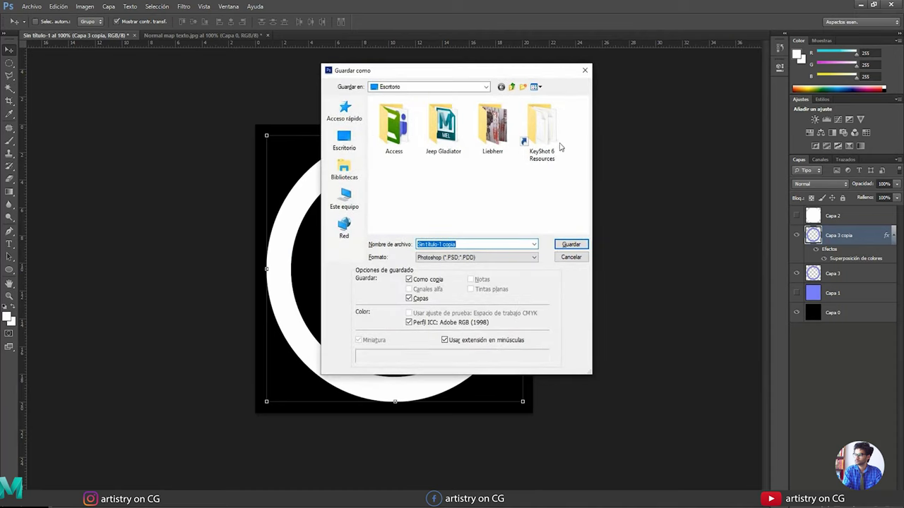
pyautogui.doubleClick(394, 124)
pyautogui.doubleClick(396, 180)
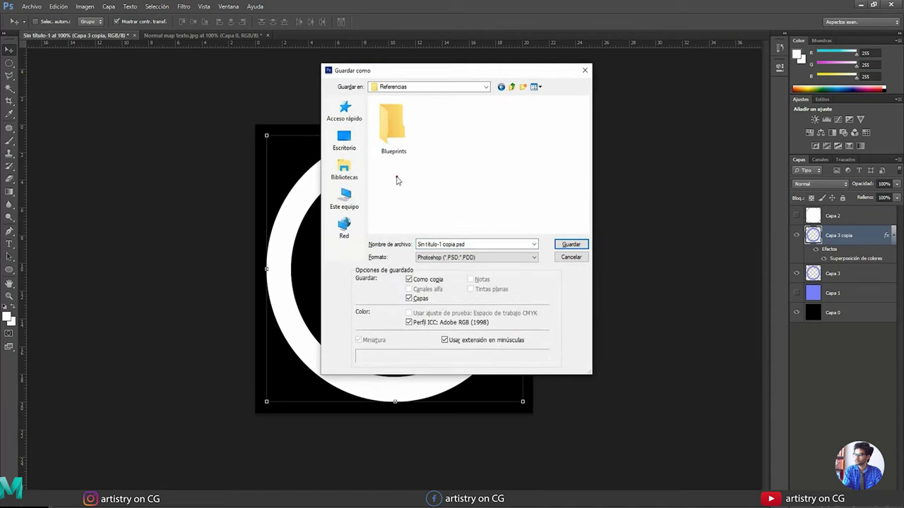
pyautogui.click(494, 257)
pyautogui.click(430, 363)
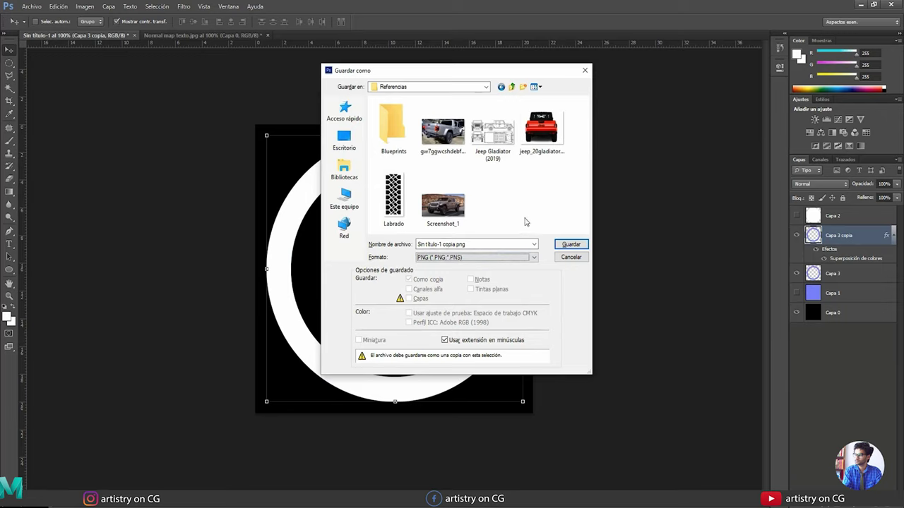
pyautogui.click(489, 244)
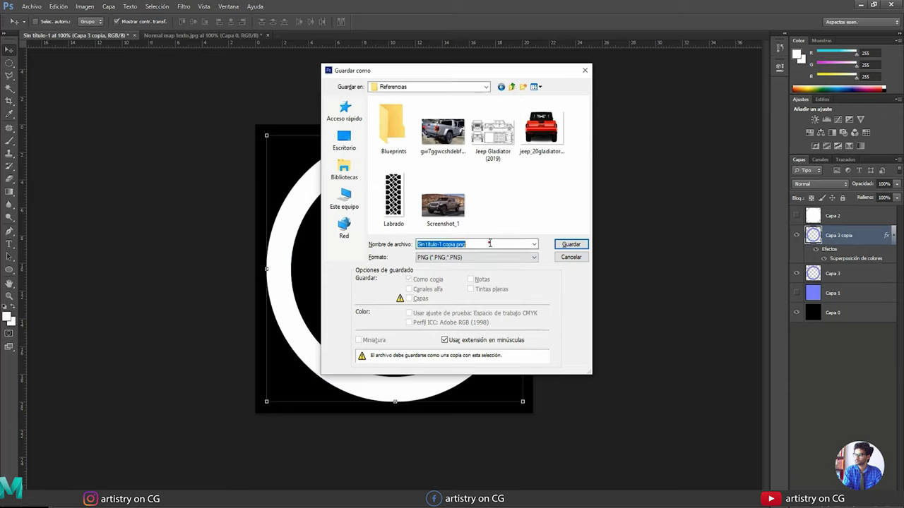
pyautogui.write('Normal')
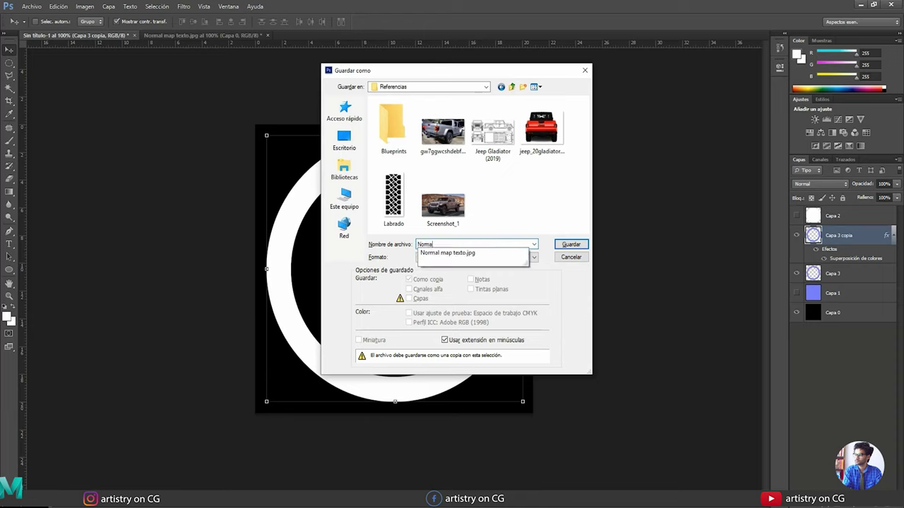
pyautogui.write(' map mascara')
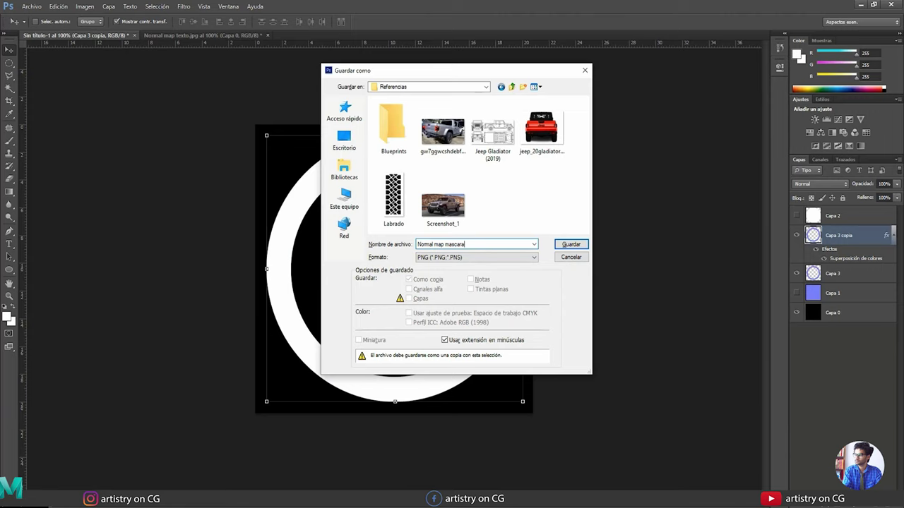
pyautogui.press('Return')
# Hide the white ring layer Capa 3 copia and save the lettered ring as a PNG named Normal map in Referencias.
pyautogui.click(796, 237)
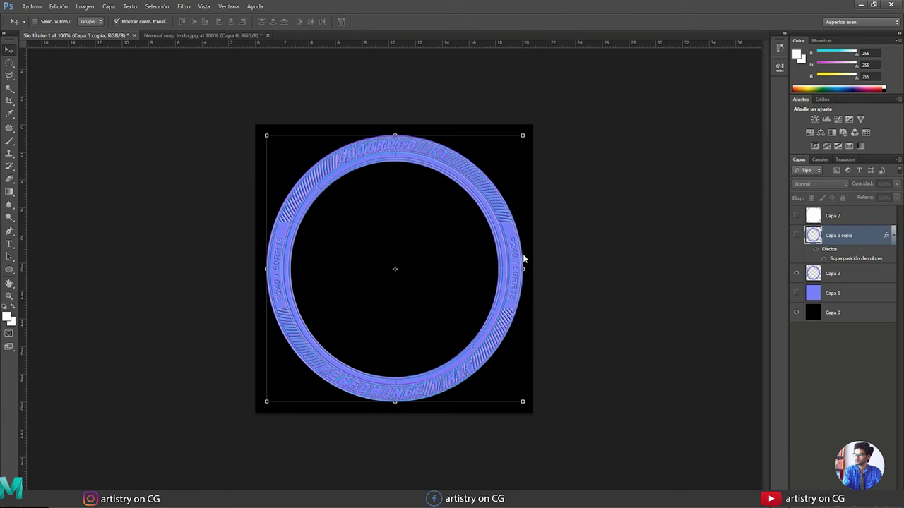
pyautogui.hotkey('ctrl', 'shift', 's')
pyautogui.click(474, 257)
pyautogui.click(459, 363)
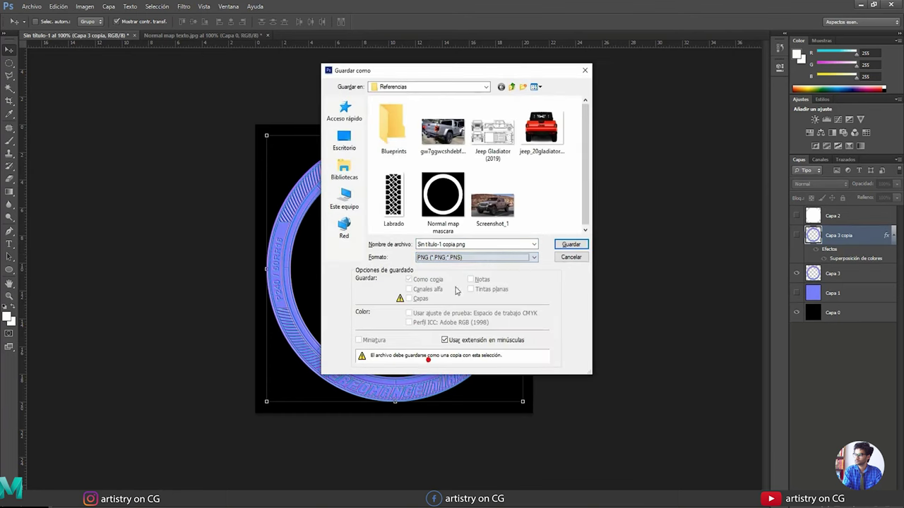
pyautogui.click(476, 244)
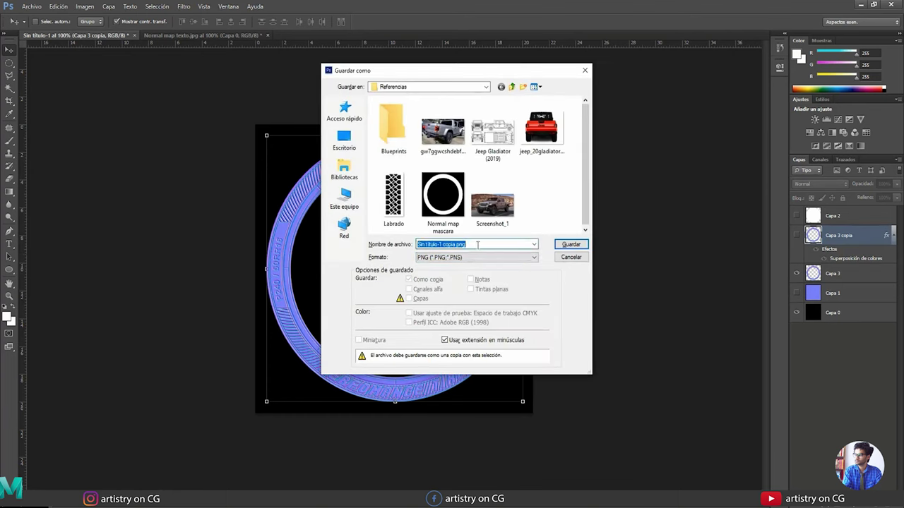
pyautogui.write('Normal m')
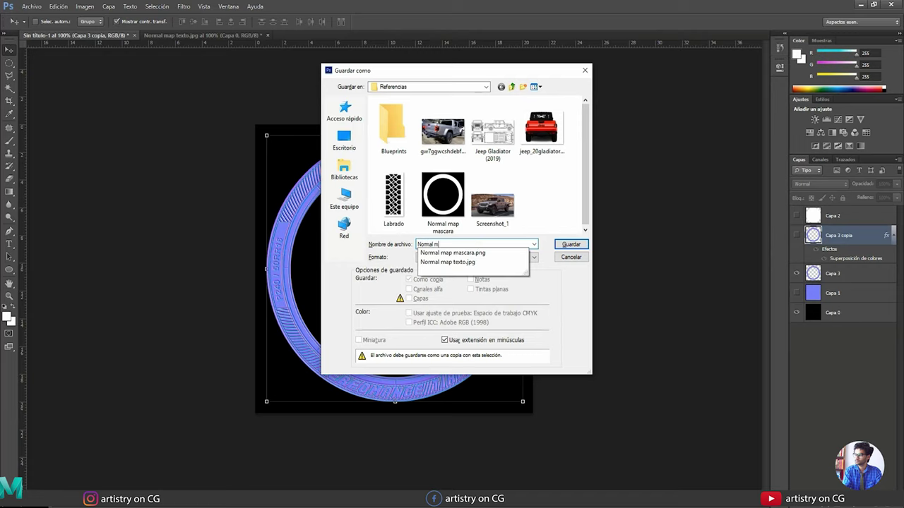
pyautogui.write('ap')
pyautogui.click(570, 244)
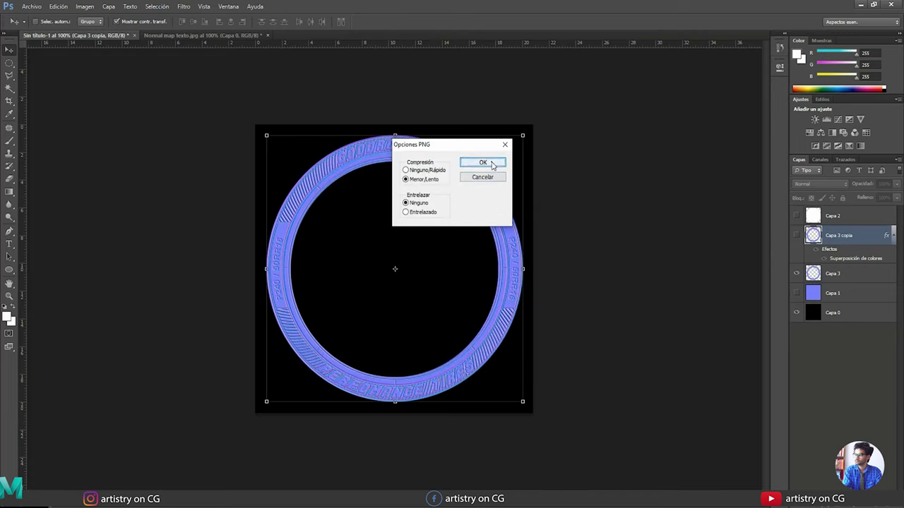
pyautogui.click(481, 161)
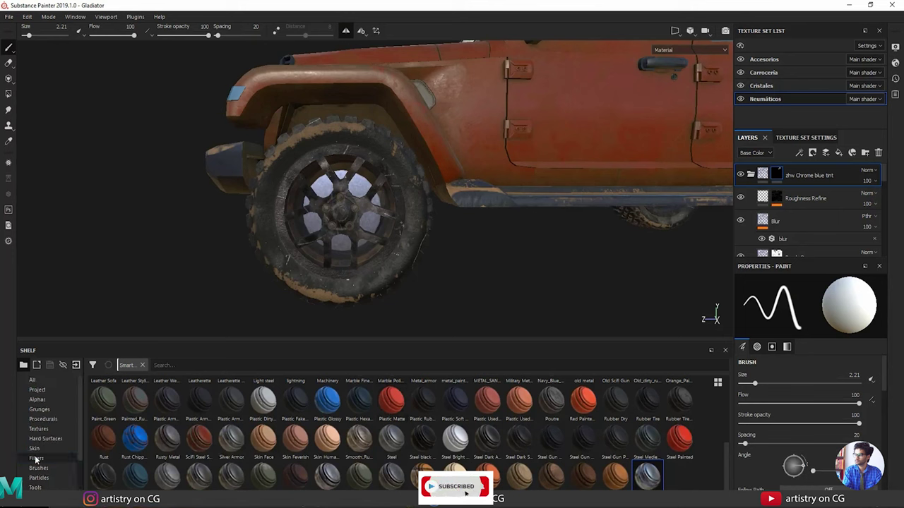
# Switch to Substance Painter and bring Normal map mascara.png and Normal map.png from the Referencias folder into the shelf for import.
pyautogui.click(37, 400)
pyautogui.moveTo(105, 504)
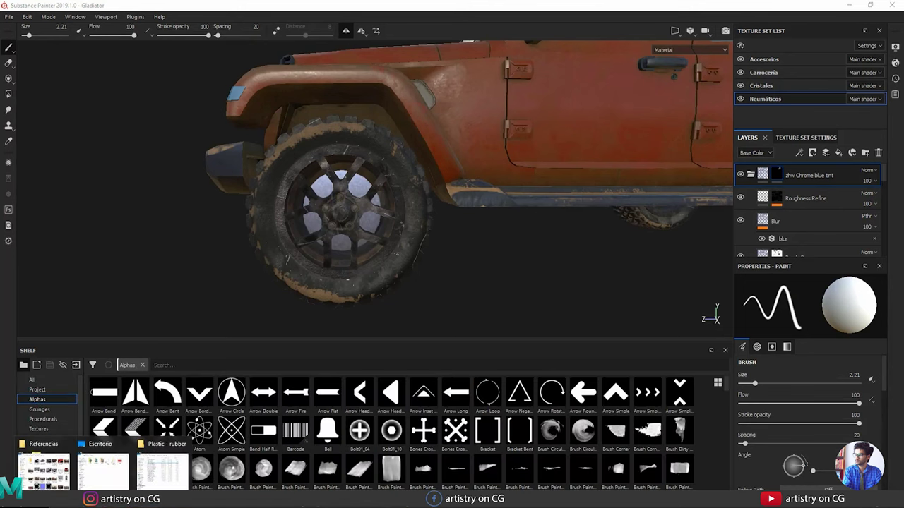
pyautogui.click(54, 484)
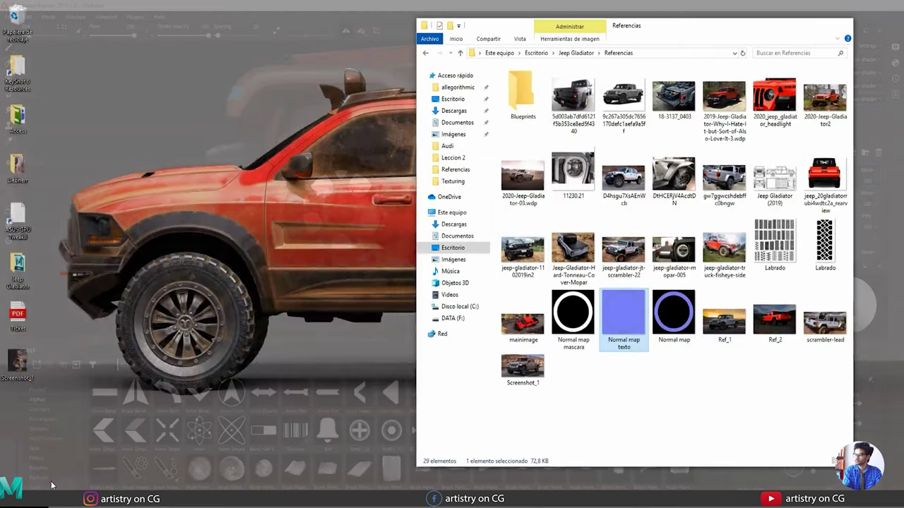
pyautogui.click(576, 323)
pyautogui.click(686, 325)
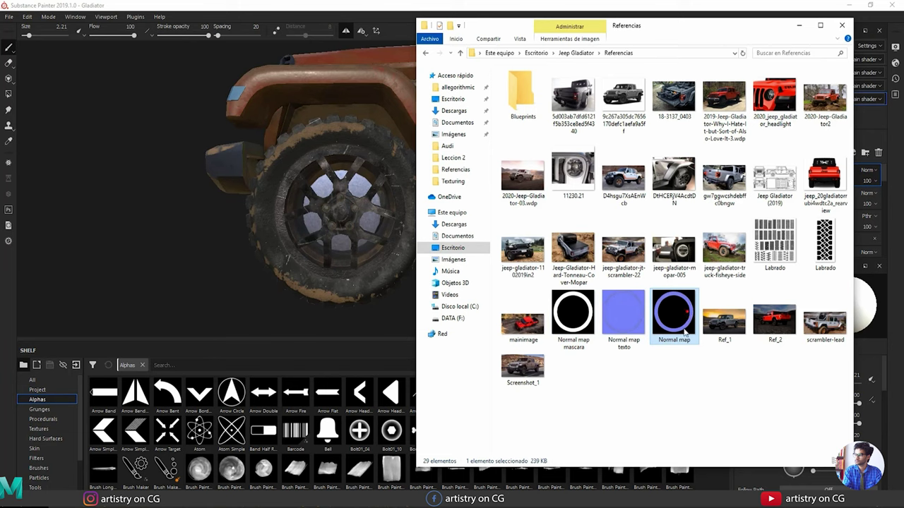
pyautogui.click(586, 340)
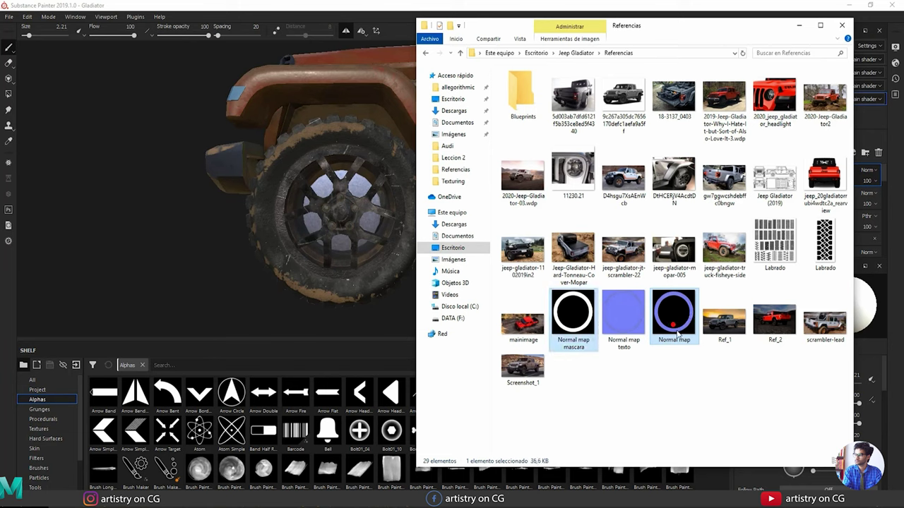
pyautogui.moveTo(568, 326)
pyautogui.mouseDown()
pyautogui.moveTo(583, 395)
pyautogui.moveTo(321, 455)
pyautogui.moveTo(270, 441)
pyautogui.moveTo(233, 416)
pyautogui.moveTo(219, 442)
pyautogui.moveTo(228, 436)
pyautogui.mouseUp()
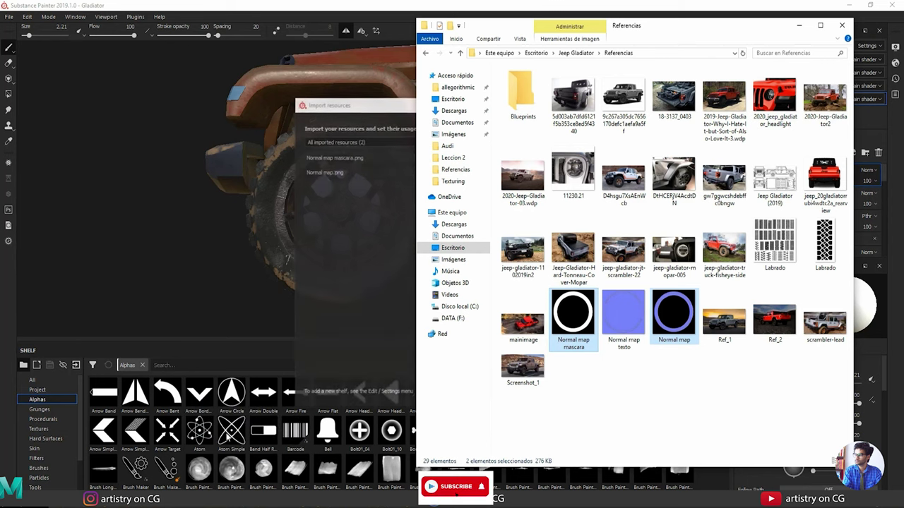
pyautogui.click(799, 25)
pyautogui.moveTo(465, 107); pyautogui.dragTo(409, 108)
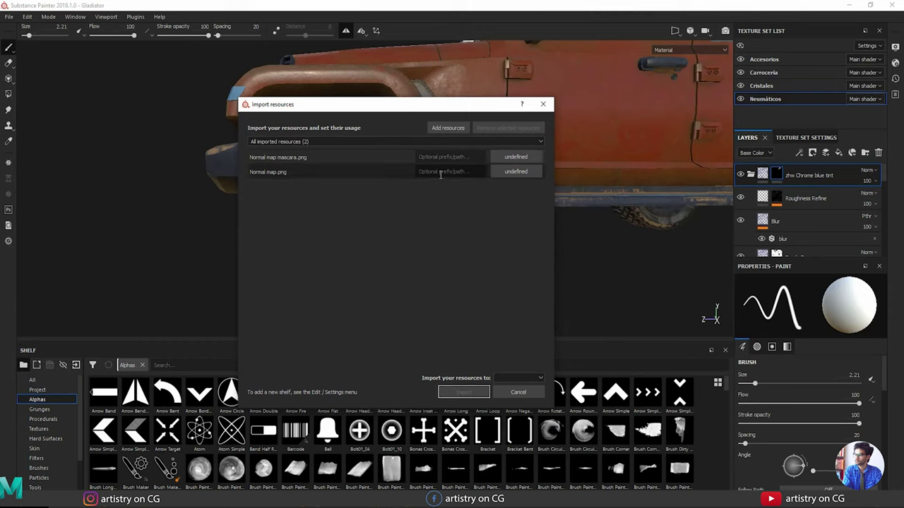
# Set the usage of both images to alpha and import them into the shelf library 'shelf'.
pyautogui.click(515, 156)
pyautogui.click(526, 161)
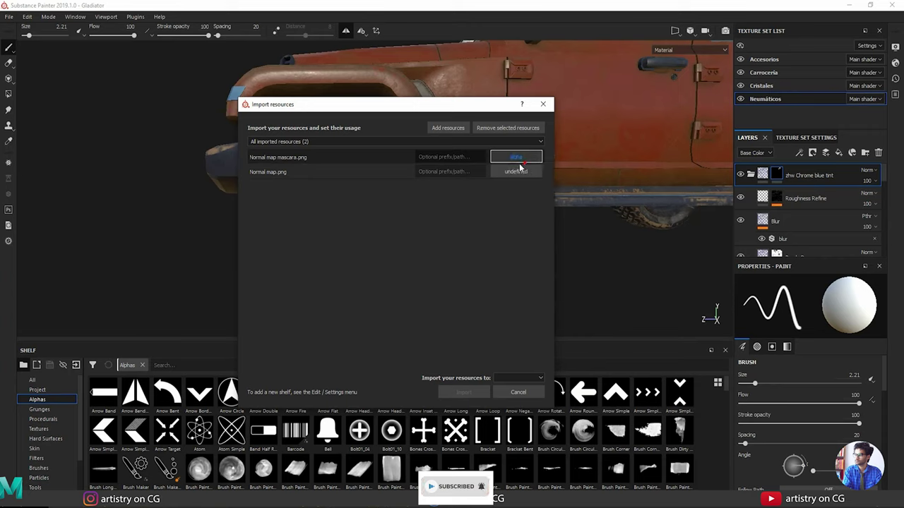
pyautogui.click(518, 172)
pyautogui.click(523, 177)
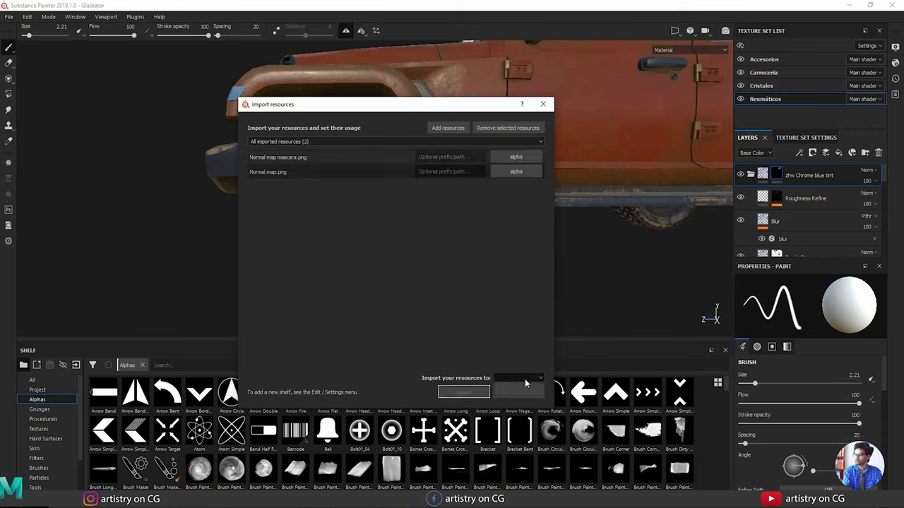
pyautogui.click(526, 381)
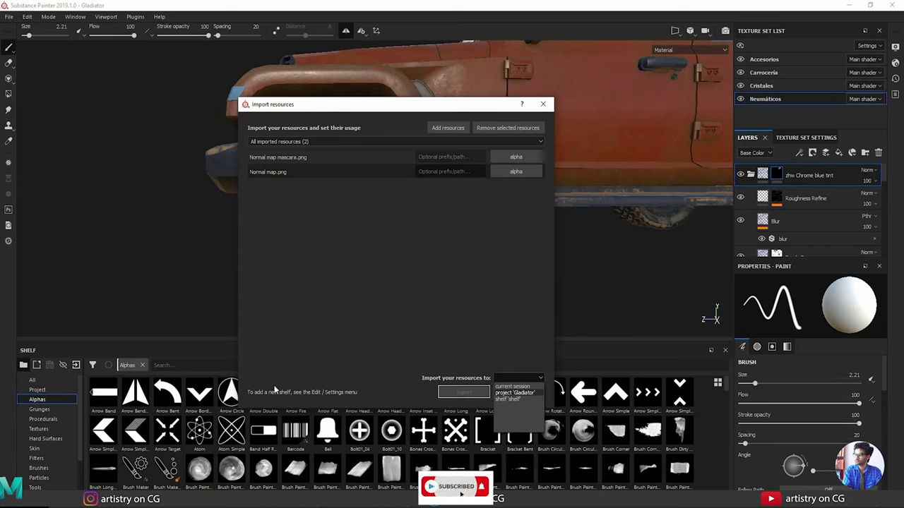
pyautogui.click(515, 399)
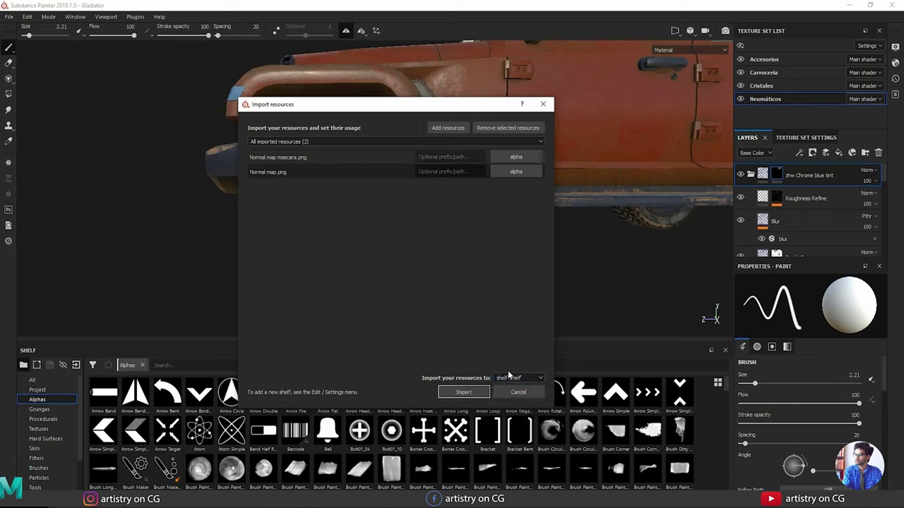
pyautogui.click(460, 393)
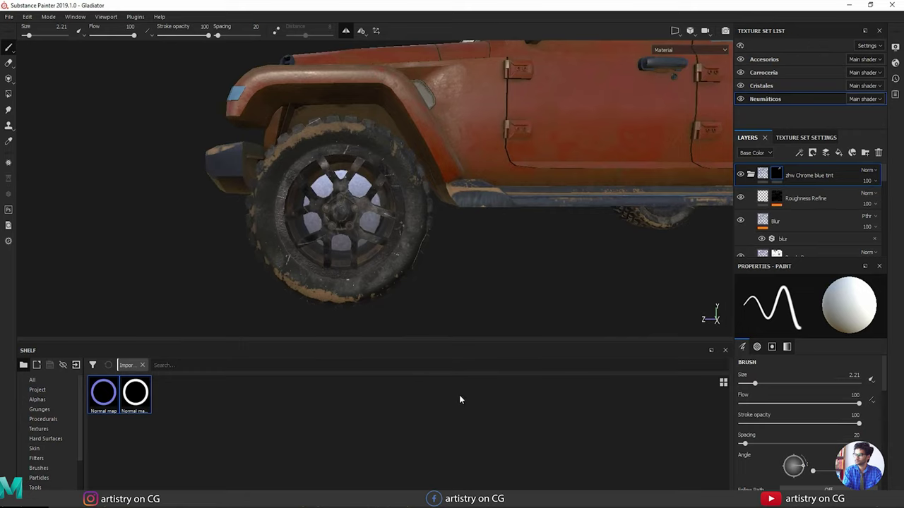
# Add a paint layer above the zhw Chrome blue tint group and enlarge the brush to 26.5 with the Normal map mascara alpha.
pyautogui.click(751, 175)
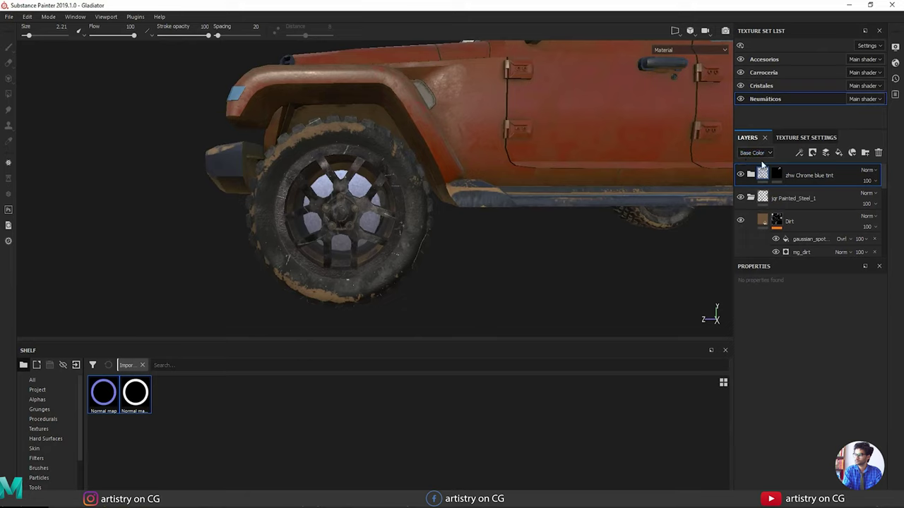
pyautogui.click(825, 153)
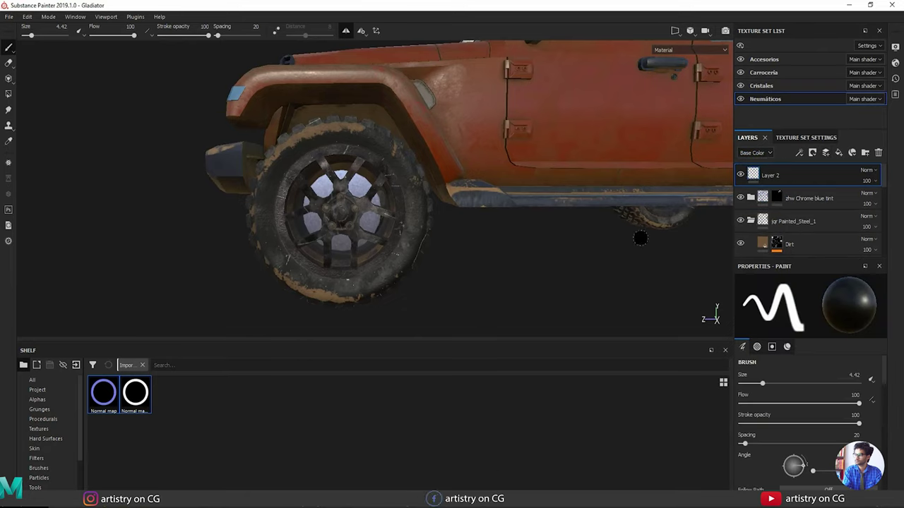
pyautogui.click(139, 399)
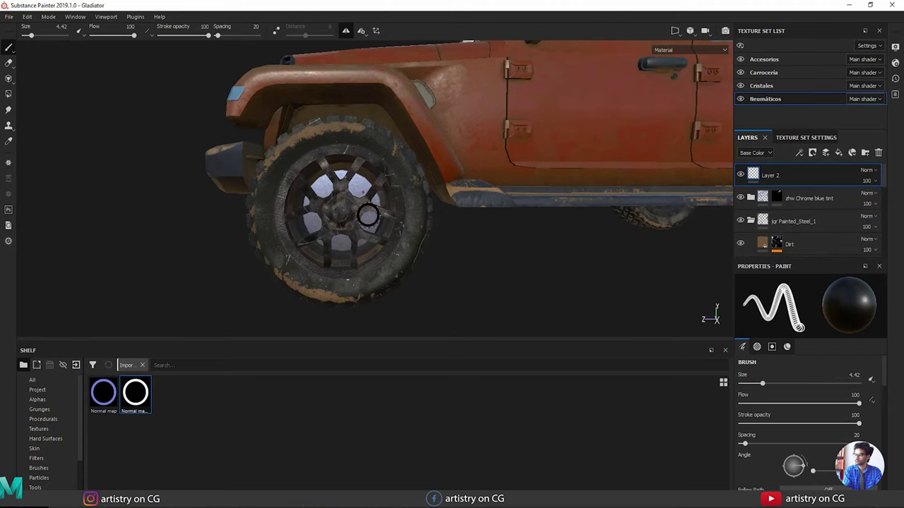
pyautogui.keyDown('ctrl'); pyautogui.moveTo(336, 215); pyautogui.dragTo(407, 215, button='right'); pyautogui.keyUp('ctrl')
# Turn off symmetry for painting the front wheel and bring up the brush's alpha, stencil and material settings.
pyautogui.moveTo(338, 215)
pyautogui.keyDown('alt'); pyautogui.mouseDown()
pyautogui.moveTo(366, 215)
pyautogui.moveTo(355, 231)
pyautogui.moveTo(282, 227)
pyautogui.moveTo(310, 247)
pyautogui.moveTo(307, 263)
pyautogui.moveTo(297, 258)
pyautogui.mouseUp(); pyautogui.keyUp('alt')
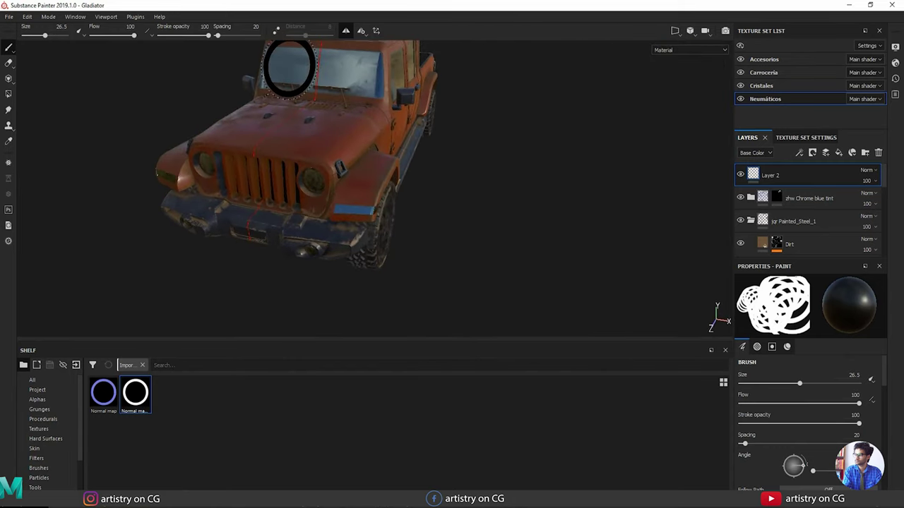
pyautogui.click(345, 30)
pyautogui.moveTo(395, 141)
pyautogui.keyDown('alt'); pyautogui.mouseDown()
pyautogui.moveTo(311, 198)
pyautogui.moveTo(302, 152)
pyautogui.mouseUp(); pyautogui.keyUp('alt')
pyautogui.keyDown('alt'); pyautogui.moveTo(302, 151); pyautogui.dragTo(272, 202, button='right'); pyautogui.keyUp('alt')
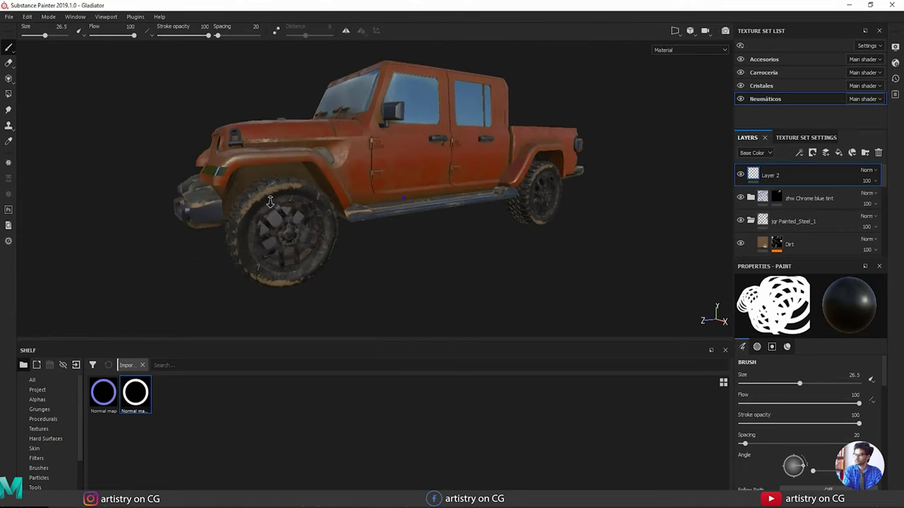
pyautogui.moveTo(272, 202)
pyautogui.keyDown('alt'); pyautogui.mouseDown()
pyautogui.moveTo(335, 157)
pyautogui.moveTo(283, 177)
pyautogui.moveTo(228, 182)
pyautogui.mouseUp(); pyautogui.keyUp('alt')
pyautogui.keyDown('alt'); pyautogui.moveTo(228, 182); pyautogui.dragTo(428, 230, button='right'); pyautogui.keyUp('alt')
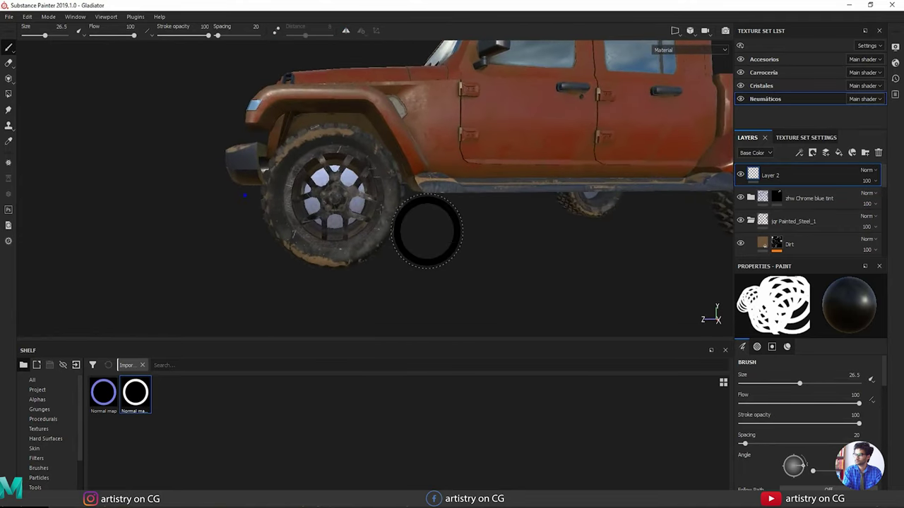
pyautogui.keyDown('alt'); pyautogui.moveTo(428, 230); pyautogui.dragTo(332, 243); pyautogui.keyUp('alt')
pyautogui.scroll(-5, 821, 423)
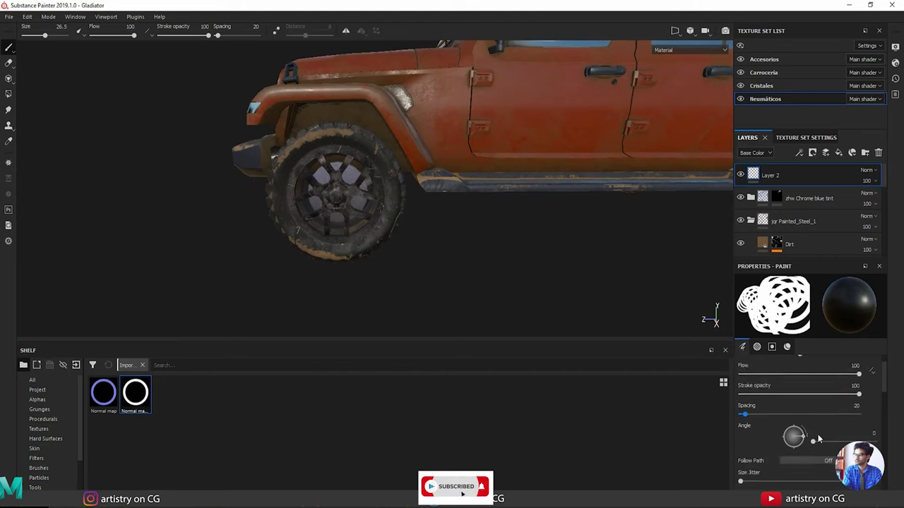
pyautogui.scroll(-5, 821, 410)
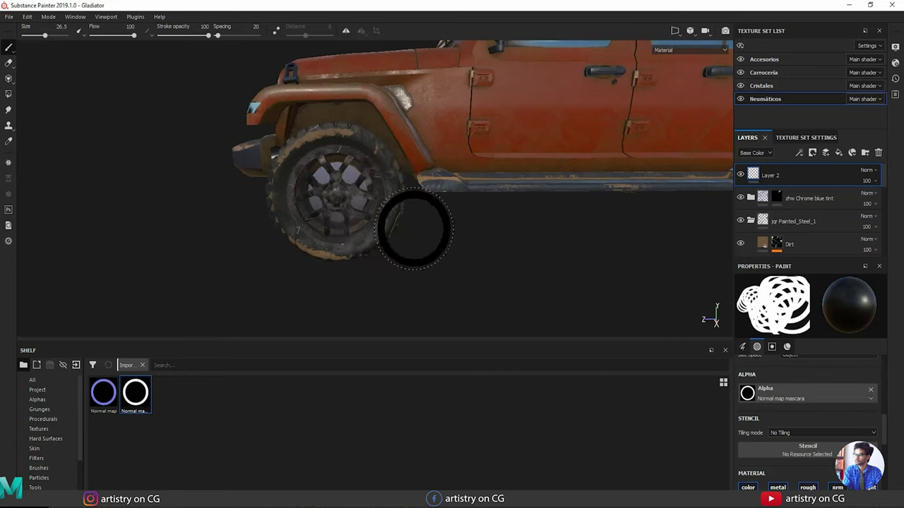
# Assign the Normal map image to the normal channel of the paint brush's material.
pyautogui.scroll(-5, 795, 397)
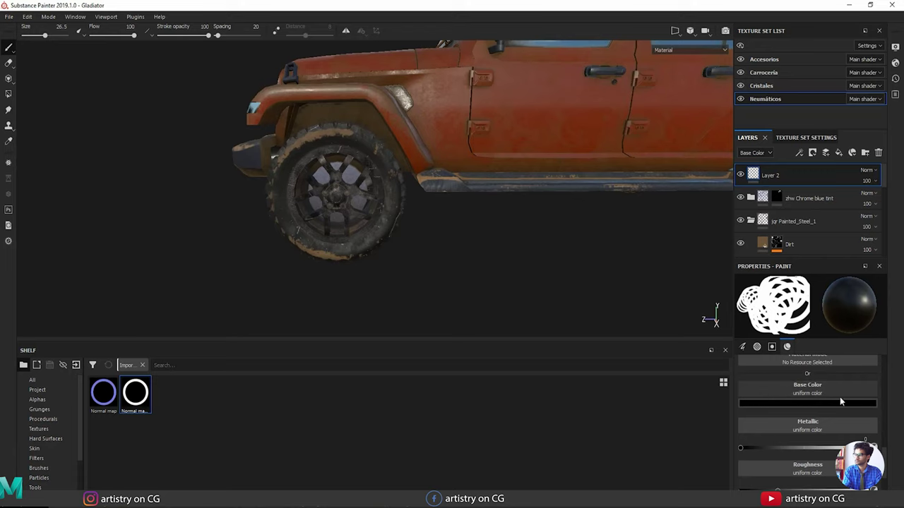
pyautogui.scroll(-3, 837, 402)
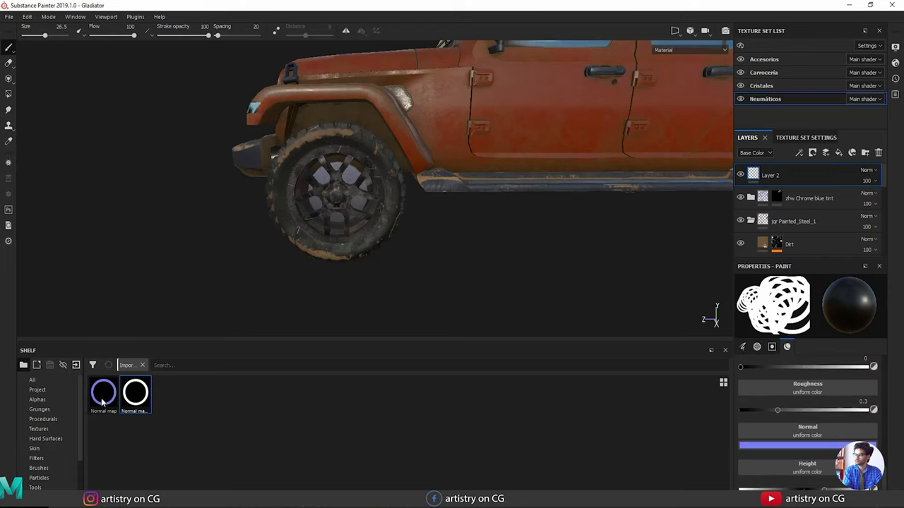
pyautogui.moveTo(103, 399); pyautogui.dragTo(787, 432)
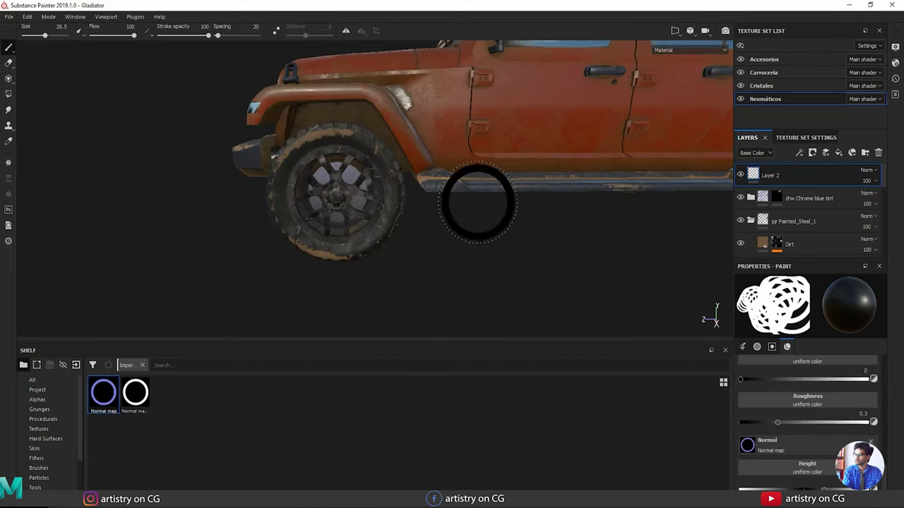
# Enlarge the brush to 30.13 and fit the ring alpha over the front wheel's sidewall in a straight side view.
pyautogui.click(339, 191)
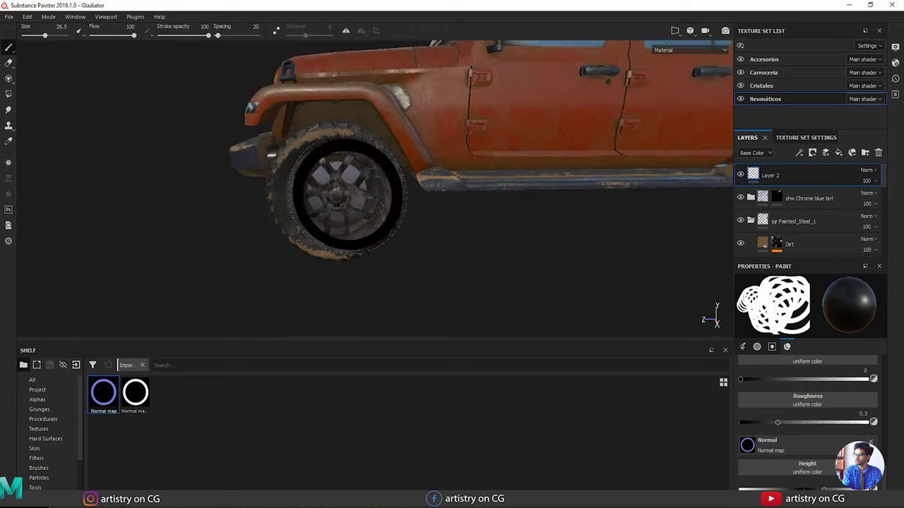
pyautogui.keyDown('alt'); pyautogui.moveTo(289, 222); pyautogui.dragTo(416, 267, button='right'); pyautogui.keyUp('alt')
pyautogui.moveTo(410, 269)
pyautogui.keyDown('alt'); pyautogui.mouseDown()
pyautogui.moveTo(429, 258)
pyautogui.moveTo(408, 226)
pyautogui.moveTo(416, 218)
pyautogui.moveTo(410, 253)
pyautogui.moveTo(393, 241)
pyautogui.mouseUp(); pyautogui.keyUp('alt')
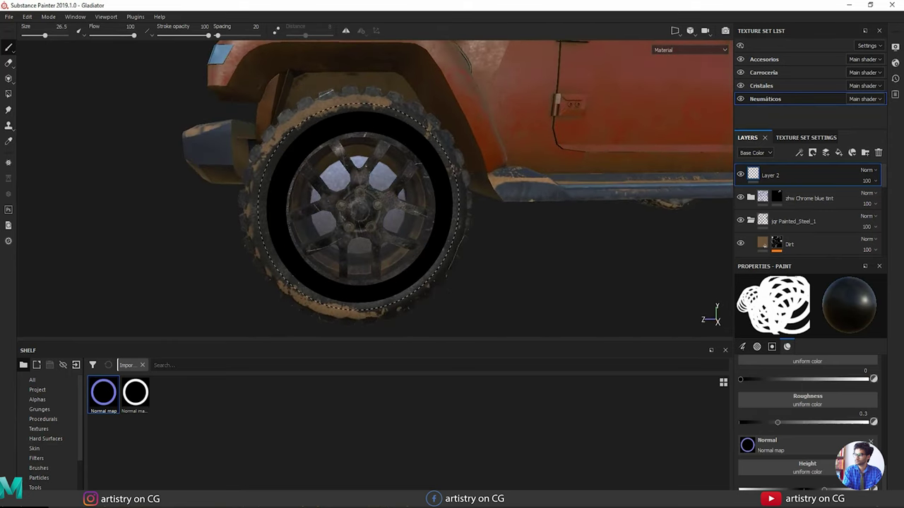
pyautogui.keyDown('ctrl'); pyautogui.moveTo(358, 206); pyautogui.dragTo(367, 207, button='right'); pyautogui.keyUp('ctrl')
pyautogui.moveTo(364, 210)
pyautogui.keyDown('alt'); pyautogui.keyDown('shift'); pyautogui.mouseDown()
pyautogui.moveTo(346, 211)
pyautogui.moveTo(400, 216)
pyautogui.mouseUp(); pyautogui.keyUp('shift'); pyautogui.keyUp('alt')
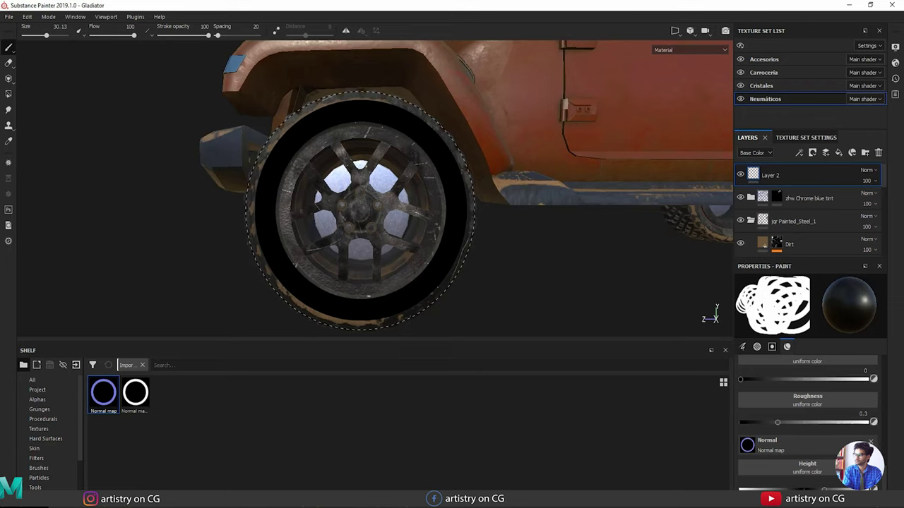
# Try stamping the lettered ring on the front tire with Layer 2's base color blending set to Disable.
pyautogui.click(360, 209)
pyautogui.keyDown('alt'); pyautogui.moveTo(470, 216); pyautogui.dragTo(504, 212); pyautogui.keyUp('alt')
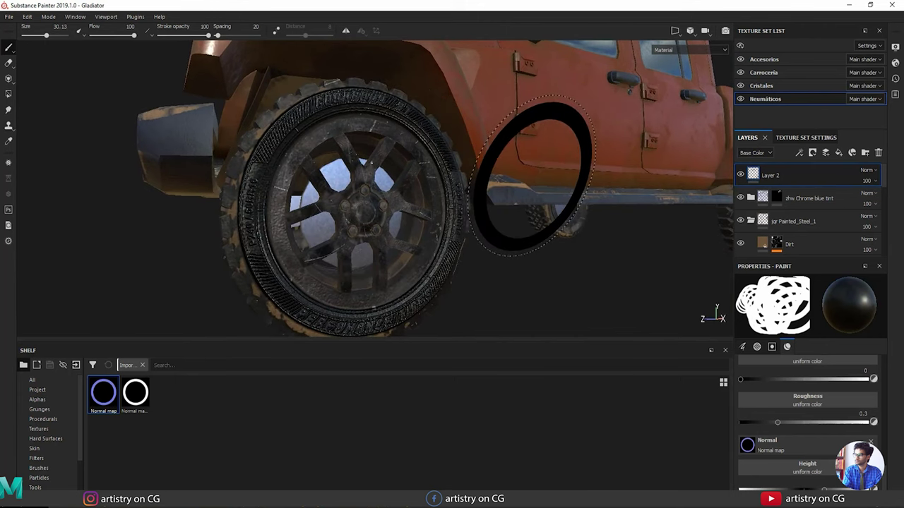
pyautogui.click(868, 170)
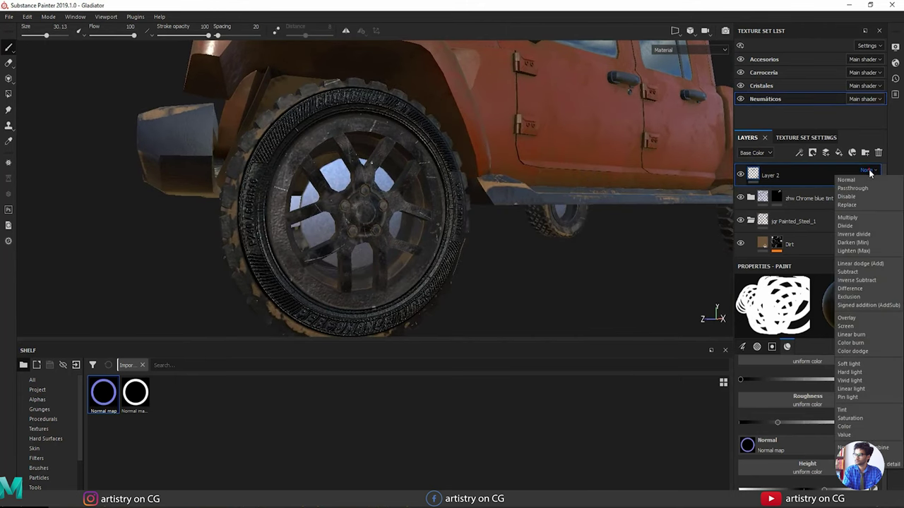
pyautogui.click(846, 197)
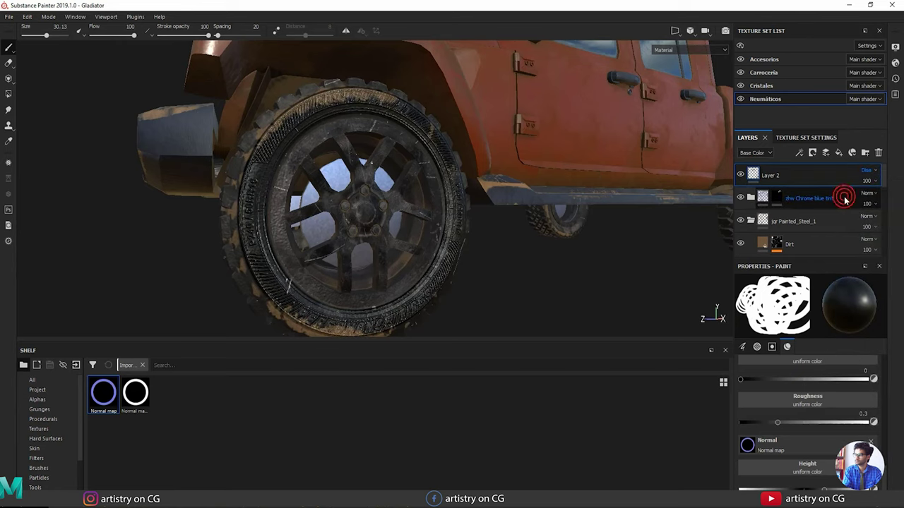
pyautogui.moveTo(433, 232)
pyautogui.keyDown('alt'); pyautogui.mouseDown()
pyautogui.moveTo(273, 207)
pyautogui.moveTo(283, 251)
pyautogui.moveTo(310, 248)
pyautogui.moveTo(332, 219)
pyautogui.moveTo(389, 238)
pyautogui.moveTo(374, 269)
pyautogui.moveTo(354, 240)
pyautogui.moveTo(281, 235)
pyautogui.moveTo(483, 213)
pyautogui.moveTo(458, 220)
pyautogui.moveTo(466, 215)
pyautogui.moveTo(480, 233)
pyautogui.moveTo(462, 272)
pyautogui.moveTo(516, 218)
pyautogui.mouseUp(); pyautogui.keyUp('alt')
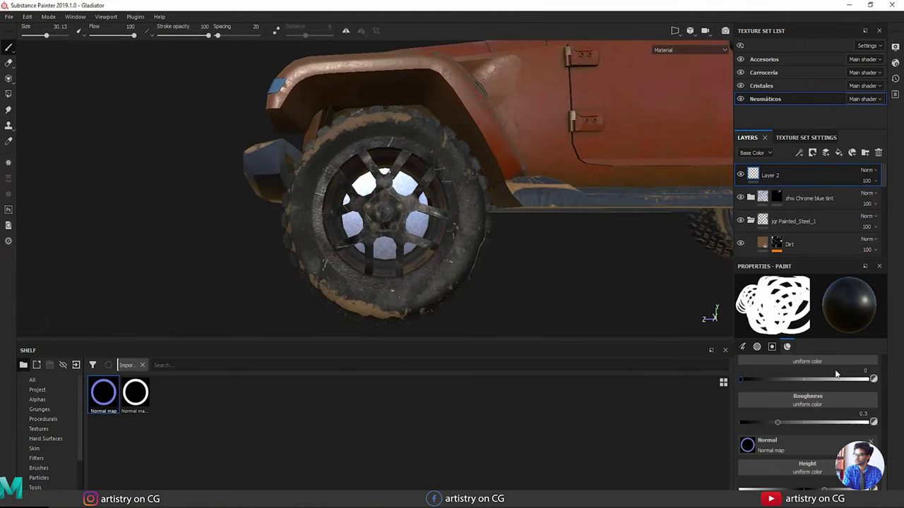
# Try the front tire stamp with a roughness of 0.5636 and Disable blending for Layer 2's base color, and undo it.
pyautogui.moveTo(778, 421); pyautogui.dragTo(813, 422)
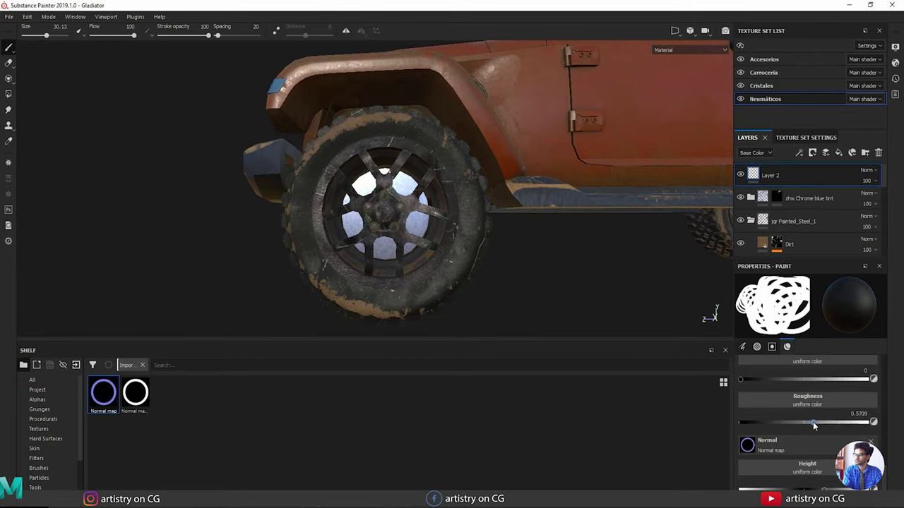
pyautogui.keyDown('alt'); pyautogui.moveTo(424, 194); pyautogui.dragTo(385, 210); pyautogui.keyUp('alt')
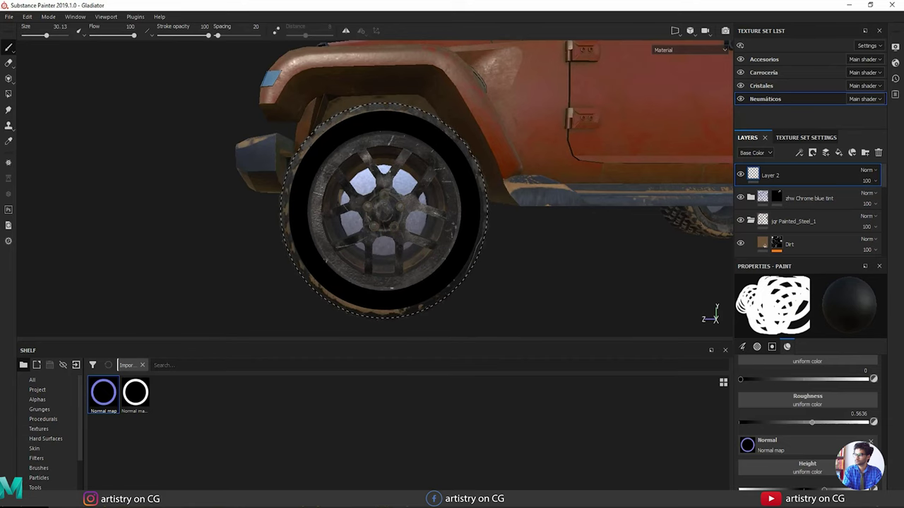
pyautogui.click(871, 173)
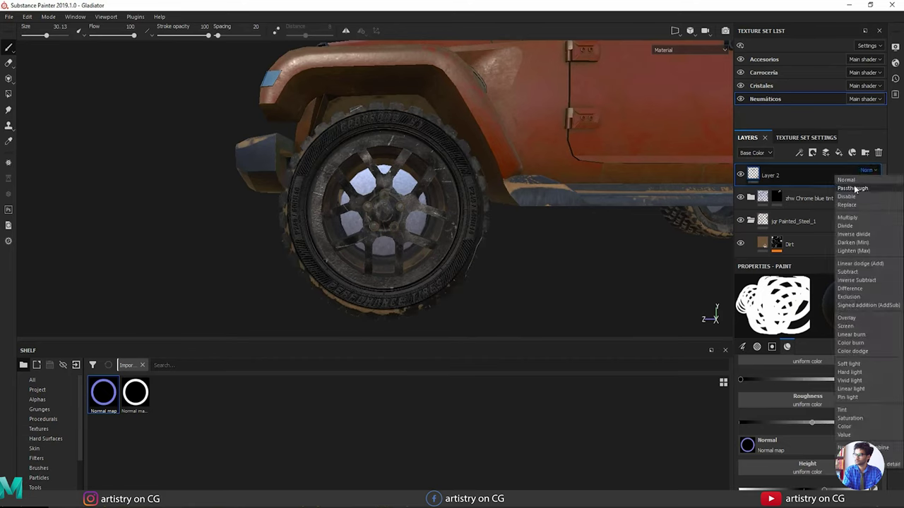
pyautogui.click(846, 196)
pyautogui.moveTo(434, 212)
pyautogui.keyDown('alt'); pyautogui.mouseDown()
pyautogui.moveTo(431, 223)
pyautogui.moveTo(374, 186)
pyautogui.moveTo(297, 232)
pyautogui.mouseUp(); pyautogui.keyUp('alt')
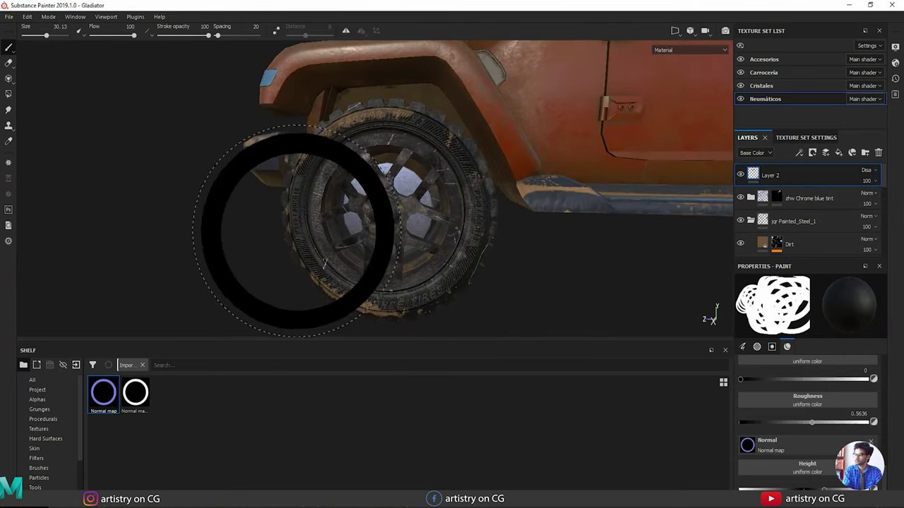
pyautogui.hotkey('ctrl', 'z')
pyautogui.hotkey('ctrl', 'z')
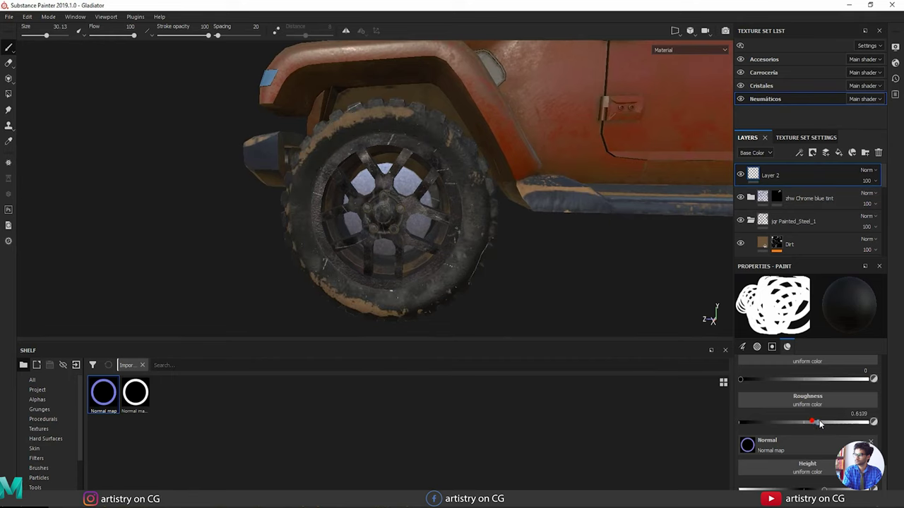
# Stamp the lettered ring on the front tire with a roughness of 0.7273 and set Layer 2's base color blending to Disable.
pyautogui.keyDown('alt'); pyautogui.keyDown('shift'); pyautogui.moveTo(384, 217); pyautogui.dragTo(394, 207); pyautogui.keyUp('shift'); pyautogui.keyUp('alt')
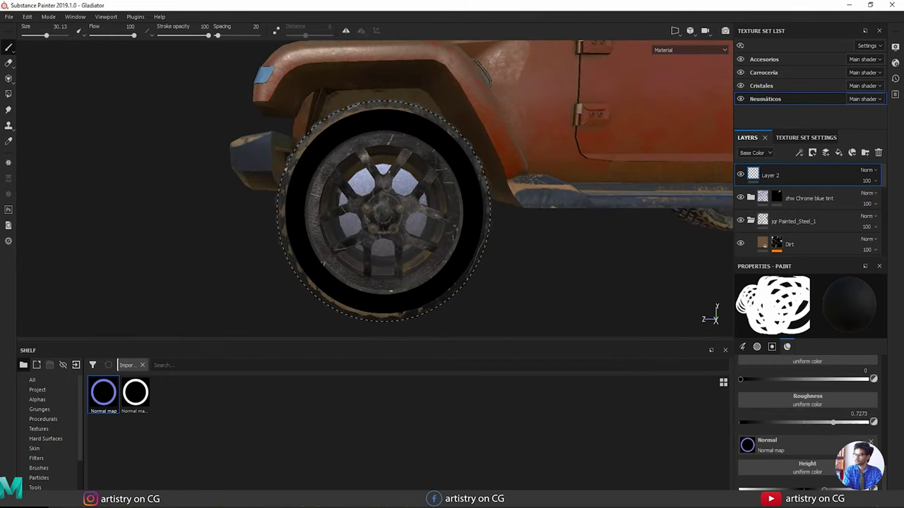
pyautogui.click(385, 214)
pyautogui.click(867, 170)
pyautogui.click(851, 198)
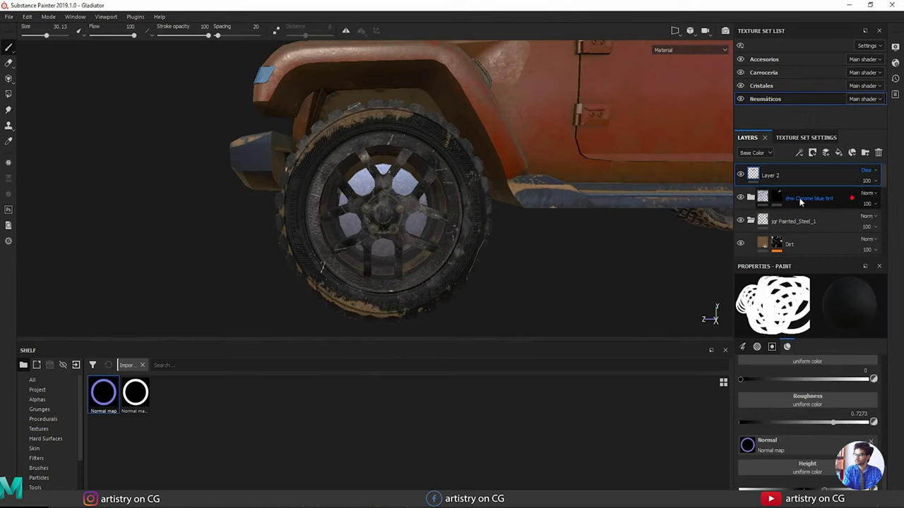
# View the truck's opposite side and line up the ring brush with that side's front wheel.
pyautogui.keyDown('alt'); pyautogui.moveTo(500, 228); pyautogui.dragTo(484, 238); pyautogui.keyUp('alt')
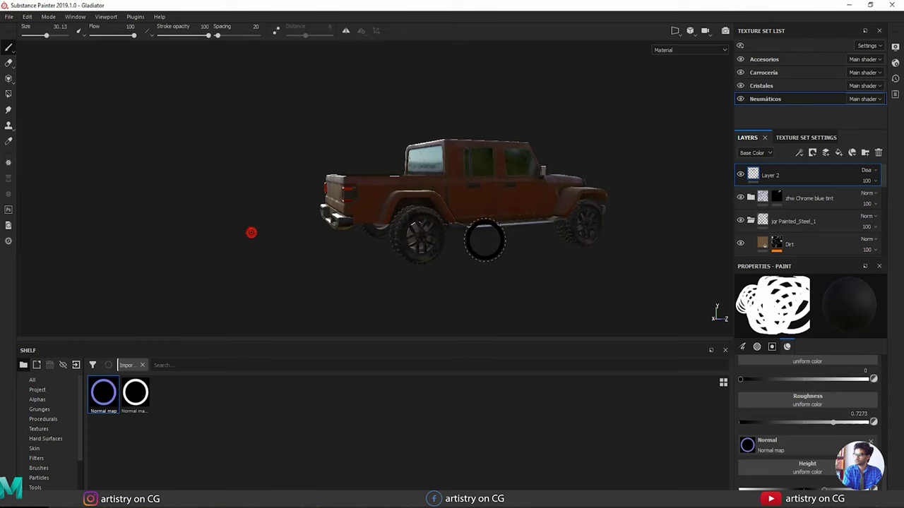
pyautogui.moveTo(485, 238); pyautogui.dragTo(221, 240, button='middle')
pyautogui.keyDown('alt'); pyautogui.moveTo(314, 223); pyautogui.dragTo(694, 261, button='right'); pyautogui.keyUp('alt')
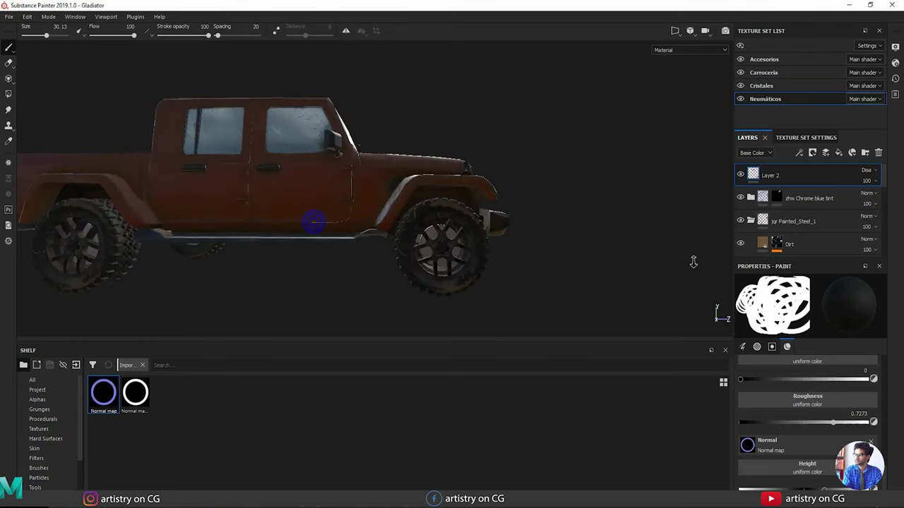
pyautogui.moveTo(476, 271)
pyautogui.keyDown('alt'); pyautogui.mouseDown()
pyautogui.moveTo(424, 269)
pyautogui.moveTo(464, 264)
pyautogui.mouseUp(); pyautogui.keyUp('alt')
pyautogui.keyDown('shift'); pyautogui.moveTo(486, 250); pyautogui.dragTo(722, 300, button='right'); pyautogui.keyUp('shift')
pyautogui.keyDown('alt'); pyautogui.moveTo(468, 252); pyautogui.dragTo(498, 227, button='middle'); pyautogui.keyUp('alt')
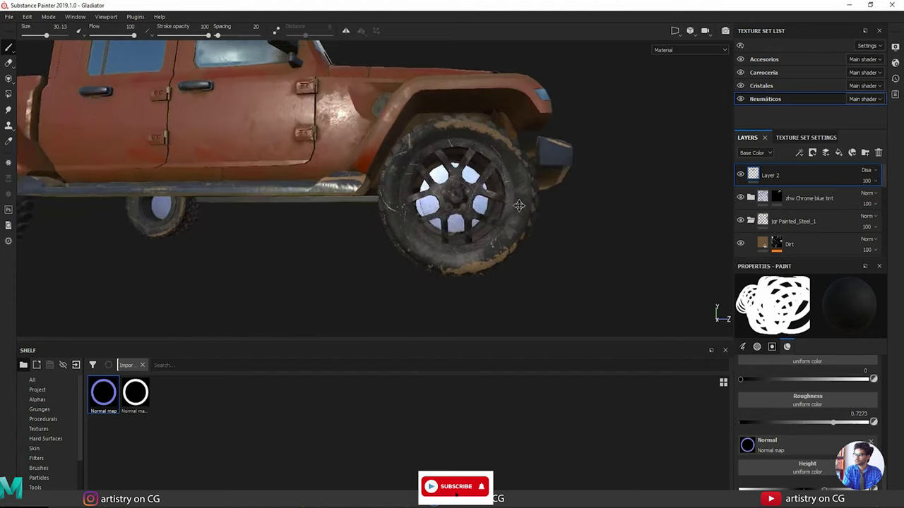
pyautogui.keyDown('alt'); pyautogui.moveTo(498, 227); pyautogui.dragTo(502, 219); pyautogui.keyUp('alt')
pyautogui.keyDown('alt'); pyautogui.moveTo(502, 220); pyautogui.dragTo(541, 233, button='right'); pyautogui.keyUp('alt')
pyautogui.keyDown('alt'); pyautogui.keyDown('shift'); pyautogui.moveTo(541, 234); pyautogui.dragTo(480, 211); pyautogui.keyUp('shift'); pyautogui.keyUp('alt')
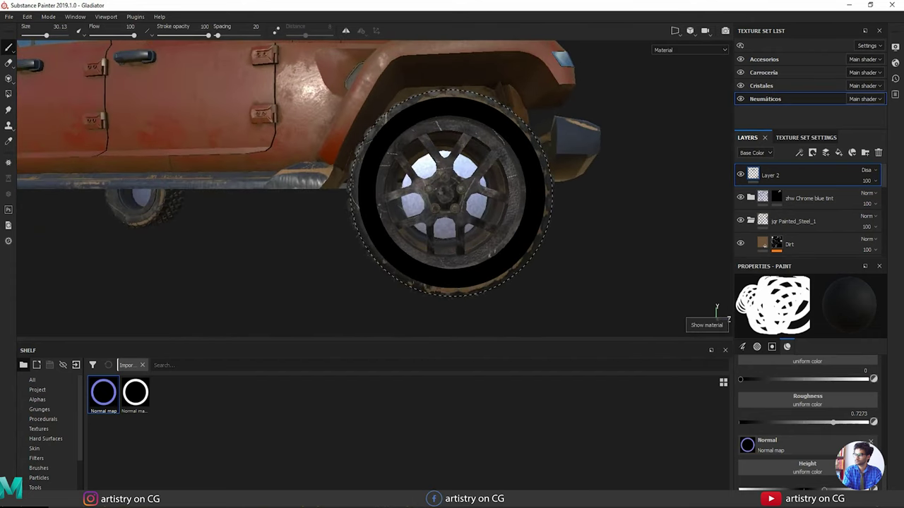
# Examine the truck in the base color, metallic, roughness and normal channel views, and return to the material view.
pyautogui.press('c')
pyautogui.scroll(-2, 468, 203)
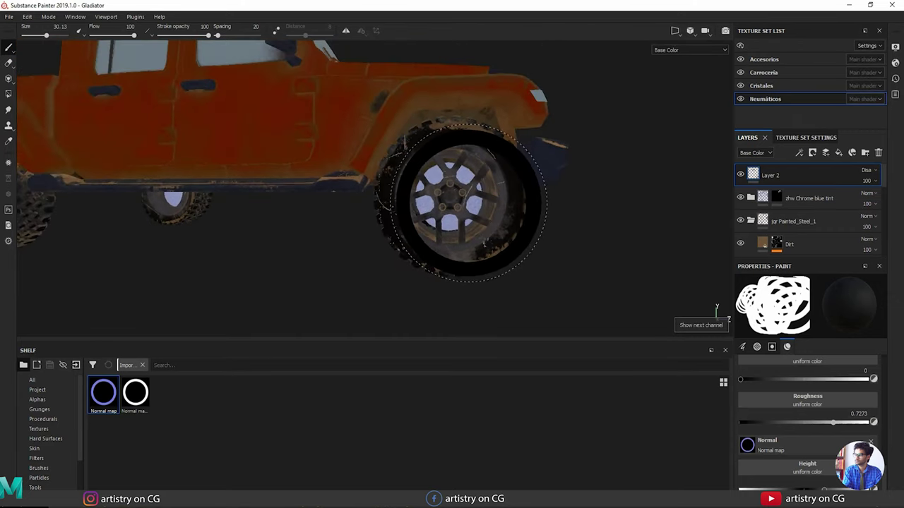
pyautogui.moveTo(468, 202)
pyautogui.keyDown('alt'); pyautogui.mouseDown()
pyautogui.moveTo(277, 243)
pyautogui.moveTo(400, 212)
pyautogui.mouseUp(); pyautogui.keyUp('alt')
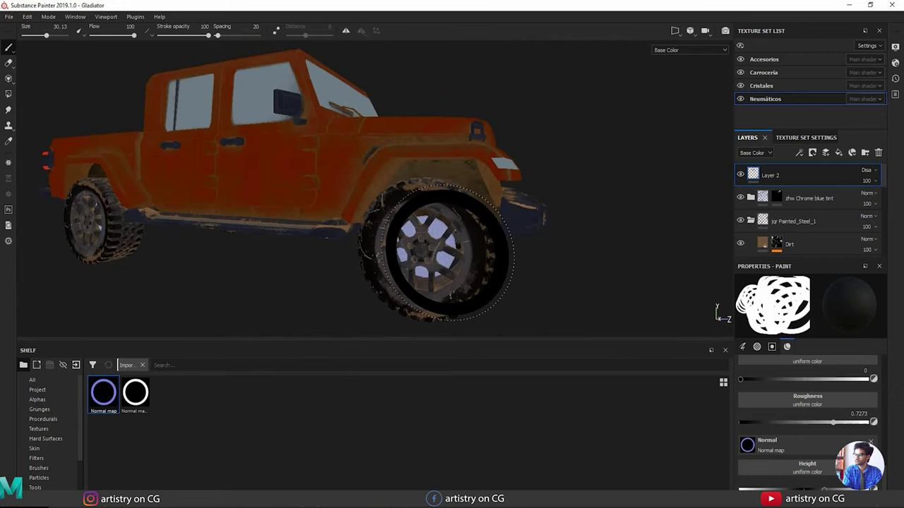
pyautogui.press('c')
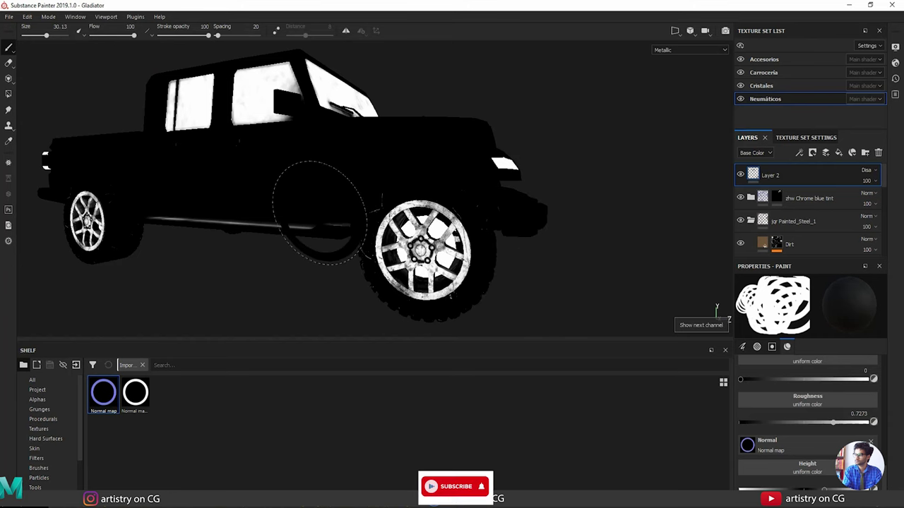
pyautogui.press('c')
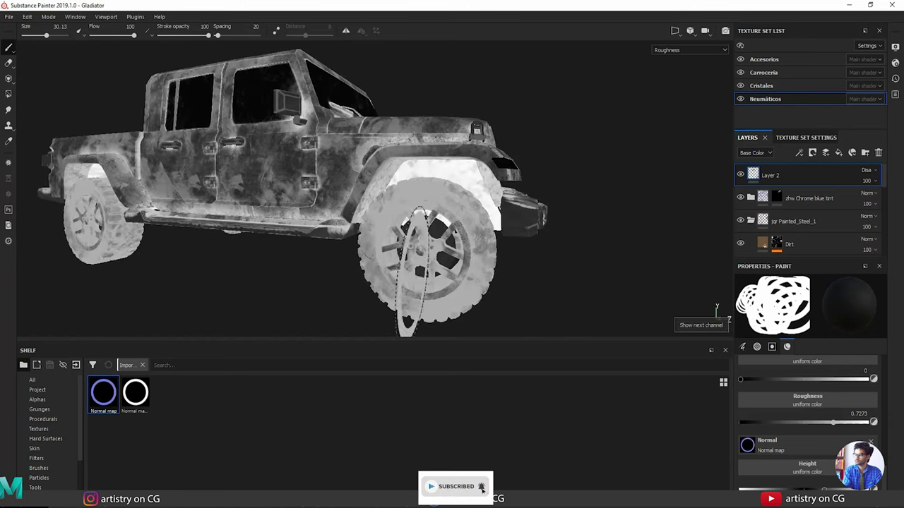
pyautogui.press('c')
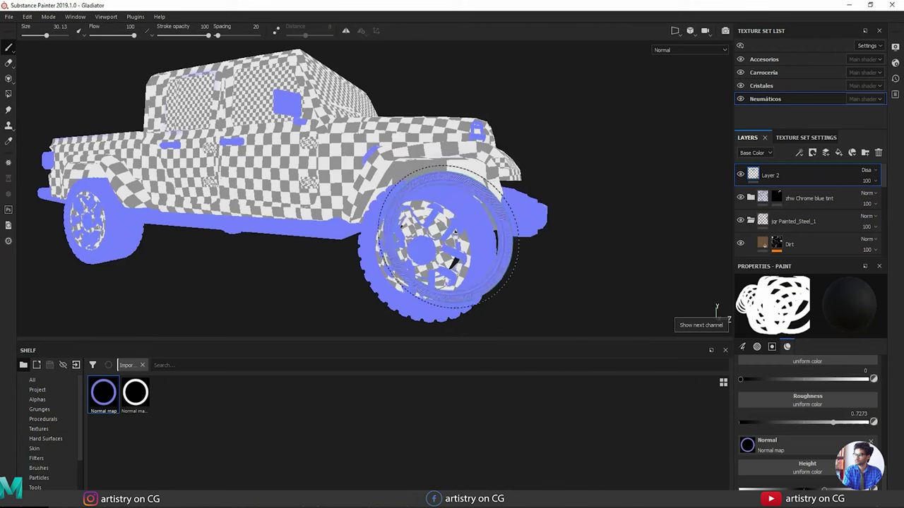
pyautogui.press('c')
pyautogui.press('c')
pyautogui.press('c')
pyautogui.press('c')
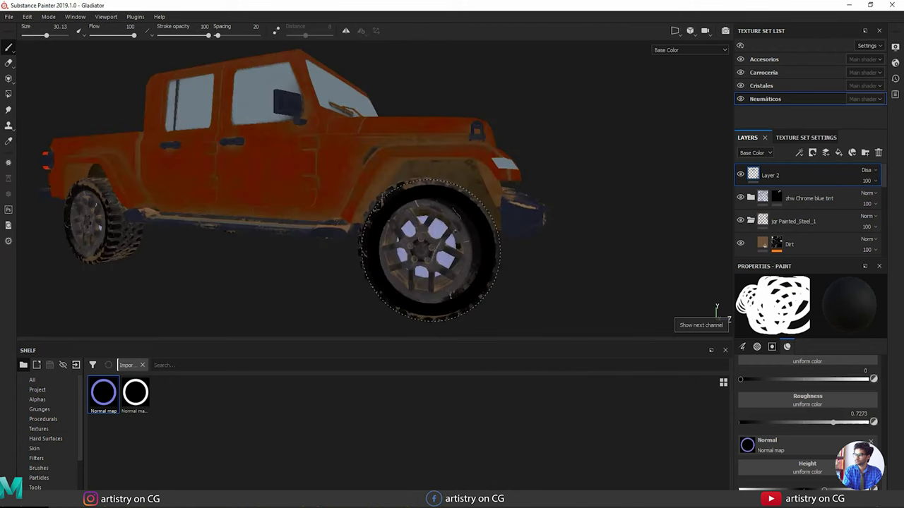
pyautogui.press('c')
pyautogui.press('c')
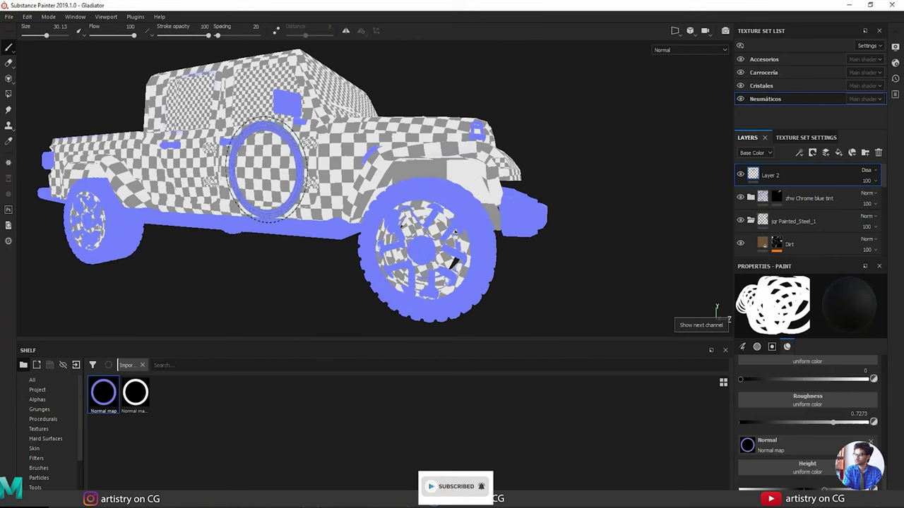
pyautogui.press('c')
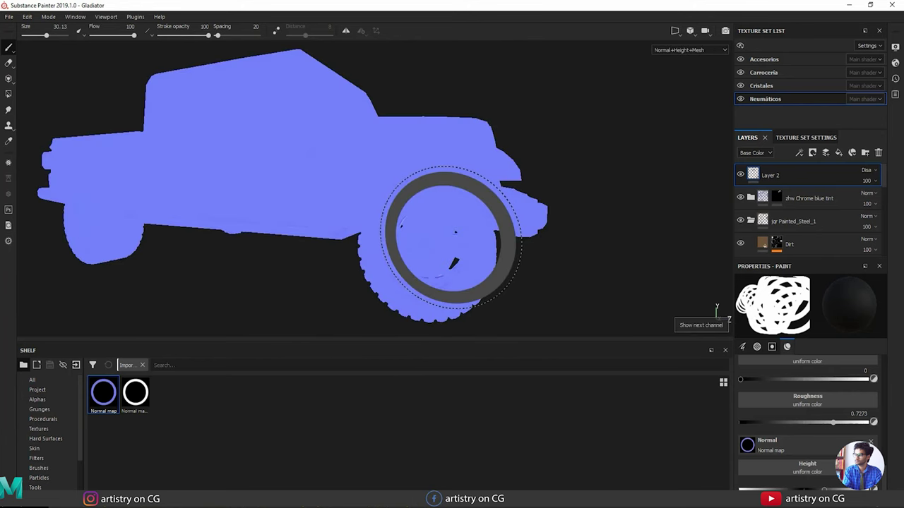
pyautogui.press('m')
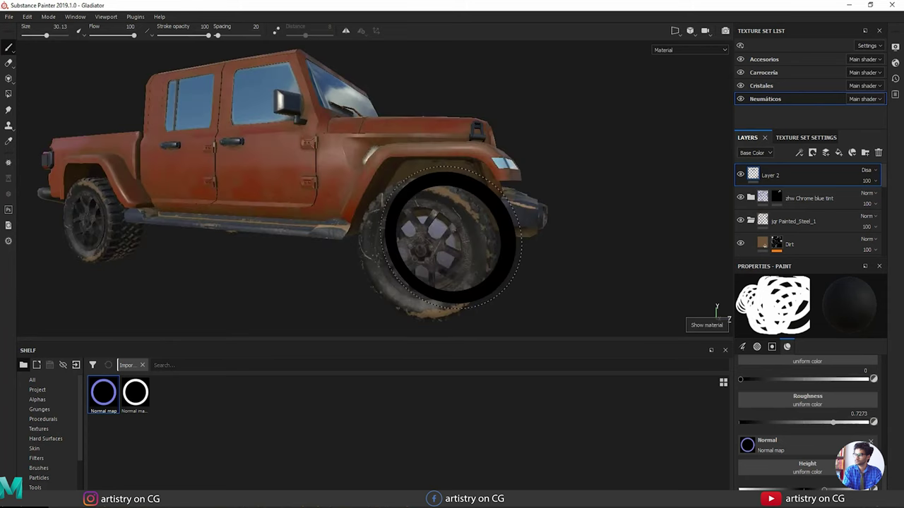
# Examine the opposite front tire up close and review the whole truck from the front and both sides.
pyautogui.keyDown('alt'); pyautogui.moveTo(415, 240); pyautogui.dragTo(417, 214); pyautogui.keyUp('alt')
pyautogui.keyDown('alt'); pyautogui.moveTo(410, 210); pyautogui.dragTo(627, 238, button='right'); pyautogui.keyUp('alt')
pyautogui.moveTo(626, 238)
pyautogui.keyDown('alt'); pyautogui.mouseDown()
pyautogui.moveTo(431, 262)
pyautogui.moveTo(441, 240)
pyautogui.moveTo(402, 246)
pyautogui.moveTo(535, 240)
pyautogui.moveTo(442, 240)
pyautogui.moveTo(424, 227)
pyautogui.moveTo(487, 228)
pyautogui.moveTo(466, 238)
pyautogui.moveTo(399, 205)
pyautogui.moveTo(441, 188)
pyautogui.mouseUp(); pyautogui.keyUp('alt')
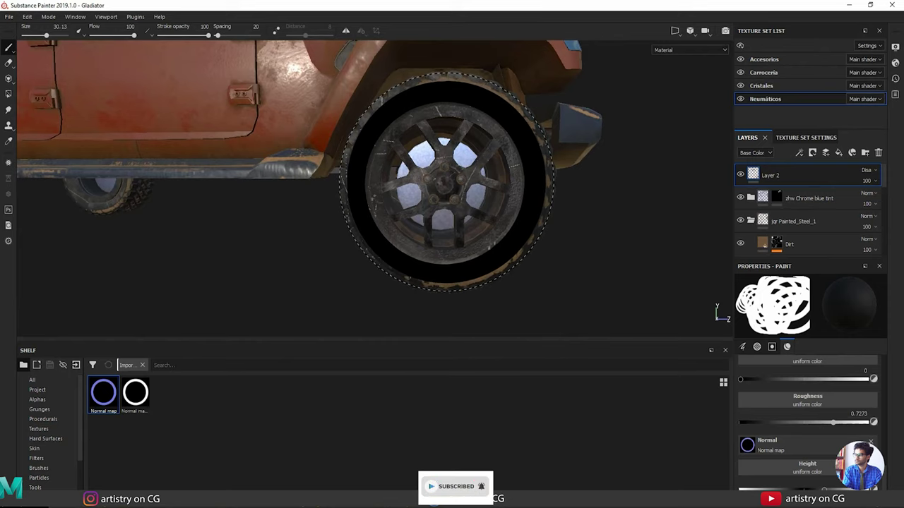
pyautogui.moveTo(683, 170)
pyautogui.keyDown('alt'); pyautogui.mouseDown()
pyautogui.moveTo(508, 182)
pyautogui.moveTo(555, 213)
pyautogui.mouseUp(); pyautogui.keyUp('alt')
pyautogui.scroll(-5, 393, 219)
pyautogui.moveTo(394, 219)
pyautogui.keyDown('alt'); pyautogui.mouseDown()
pyautogui.moveTo(430, 232)
pyautogui.moveTo(343, 228)
pyautogui.moveTo(436, 212)
pyautogui.moveTo(464, 229)
pyautogui.moveTo(529, 205)
pyautogui.mouseUp(); pyautogui.keyUp('alt')
pyautogui.keyDown('alt'); pyautogui.moveTo(469, 256); pyautogui.dragTo(326, 282); pyautogui.keyUp('alt')
pyautogui.scroll(-2, 448, 246)
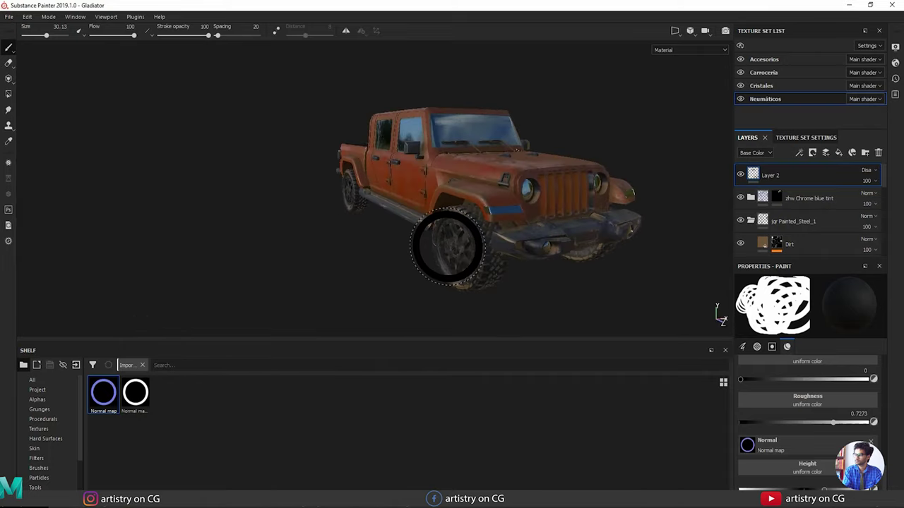
pyautogui.moveTo(447, 246)
pyautogui.keyDown('alt'); pyautogui.mouseDown()
pyautogui.moveTo(416, 235)
pyautogui.moveTo(371, 258)
pyautogui.moveTo(452, 237)
pyautogui.moveTo(374, 250)
pyautogui.moveTo(417, 257)
pyautogui.moveTo(478, 309)
pyautogui.moveTo(441, 177)
pyautogui.moveTo(268, 183)
pyautogui.moveTo(537, 197)
pyautogui.moveTo(446, 250)
pyautogui.moveTo(368, 233)
pyautogui.moveTo(305, 237)
pyautogui.mouseUp(); pyautogui.keyUp('alt')
# Change the base color of the Base fill layer in the Carrocería texture set to a brighter orange.
pyautogui.click(763, 72)
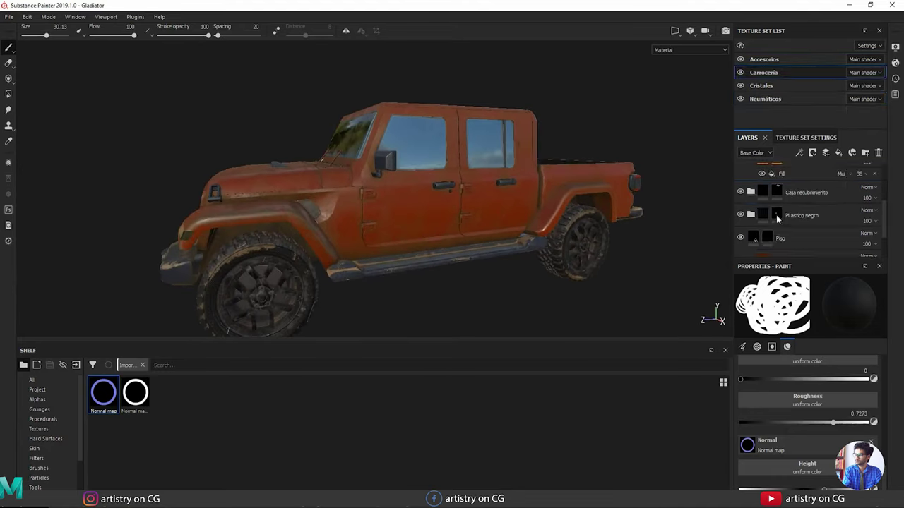
pyautogui.scroll(-2, 776, 218)
pyautogui.click(766, 214)
pyautogui.click(752, 217)
pyautogui.scroll(-3, 781, 247)
pyautogui.click(764, 221)
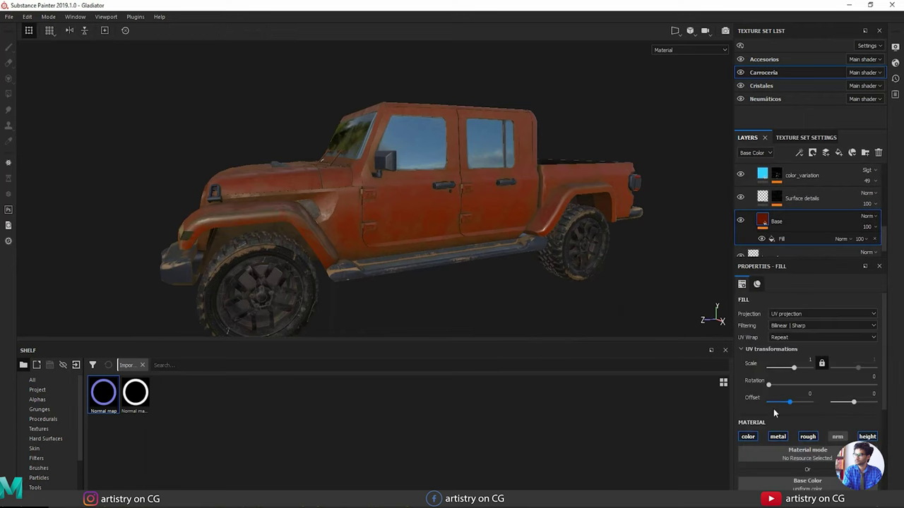
pyautogui.scroll(-3, 774, 413)
pyautogui.click(793, 401)
pyautogui.moveTo(840, 359); pyautogui.dragTo(851, 344)
pyautogui.keyDown('alt'); pyautogui.moveTo(497, 279); pyautogui.dragTo(360, 266); pyautogui.keyUp('alt')
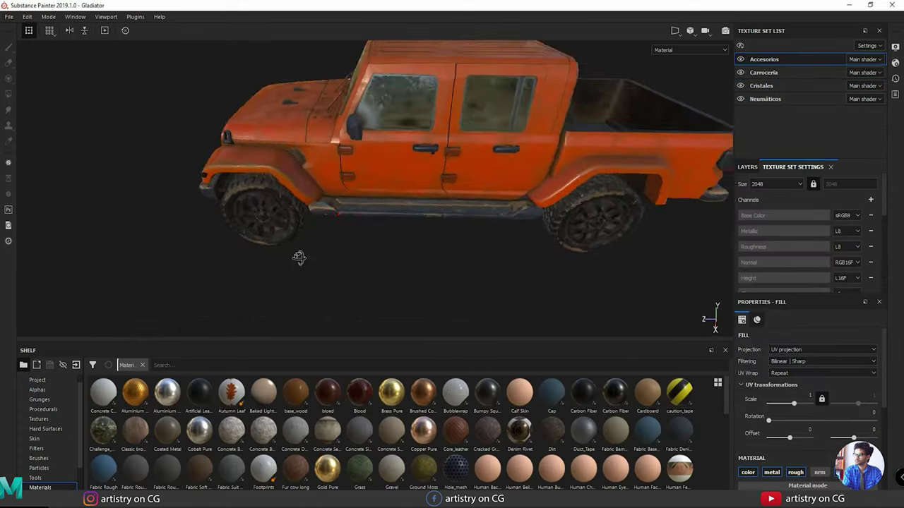
# Examine the recolored truck from the front and side.
pyautogui.keyDown('alt'); pyautogui.moveTo(298, 258); pyautogui.dragTo(237, 296); pyautogui.keyUp('alt')
pyautogui.keyDown('alt'); pyautogui.moveTo(237, 295); pyautogui.dragTo(471, 286, button='right'); pyautogui.keyUp('alt')
pyautogui.keyDown('alt'); pyautogui.moveTo(421, 271); pyautogui.dragTo(473, 266); pyautogui.keyUp('alt')
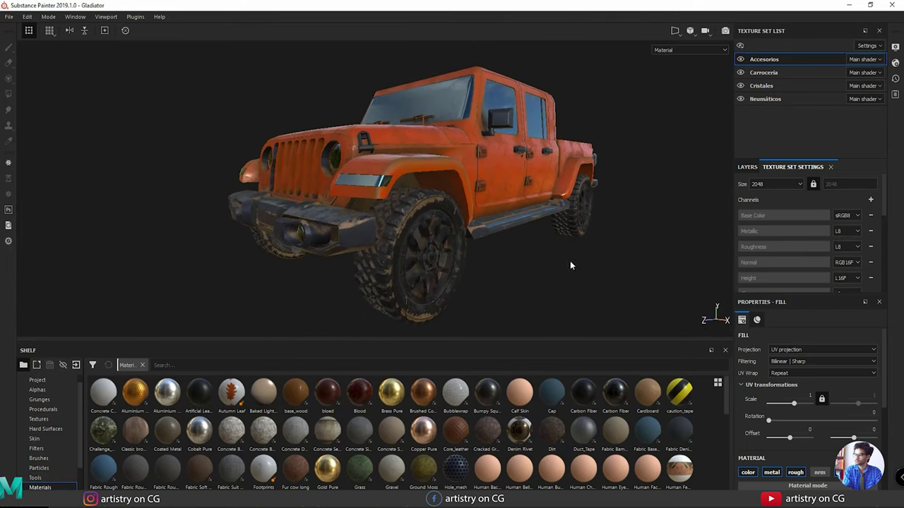
pyautogui.keyDown('alt'); pyautogui.moveTo(570, 262); pyautogui.dragTo(448, 228, button='right'); pyautogui.keyUp('alt')
pyautogui.keyDown('alt'); pyautogui.moveTo(447, 228); pyautogui.dragTo(344, 214); pyautogui.keyUp('alt')
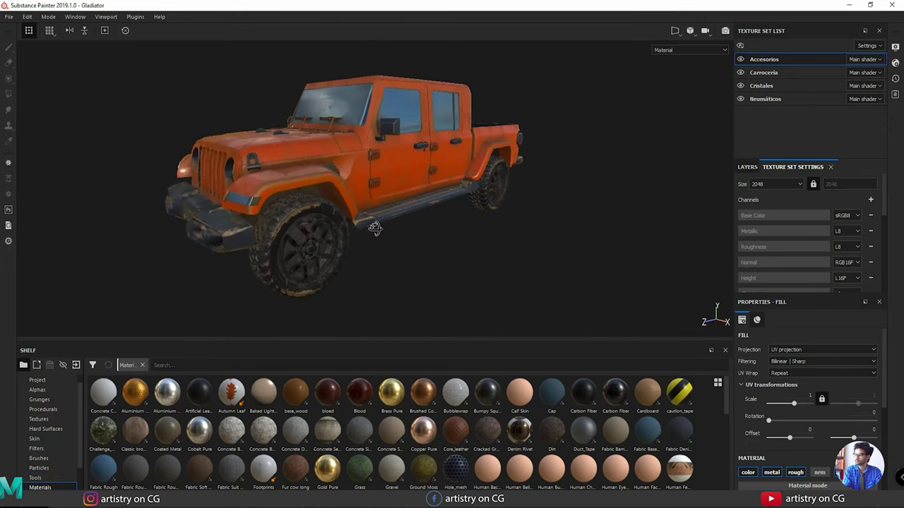
# Open the texture export settings and choose the PBR SpecGloss from MetalRough configuration.
pyautogui.click(10, 20)
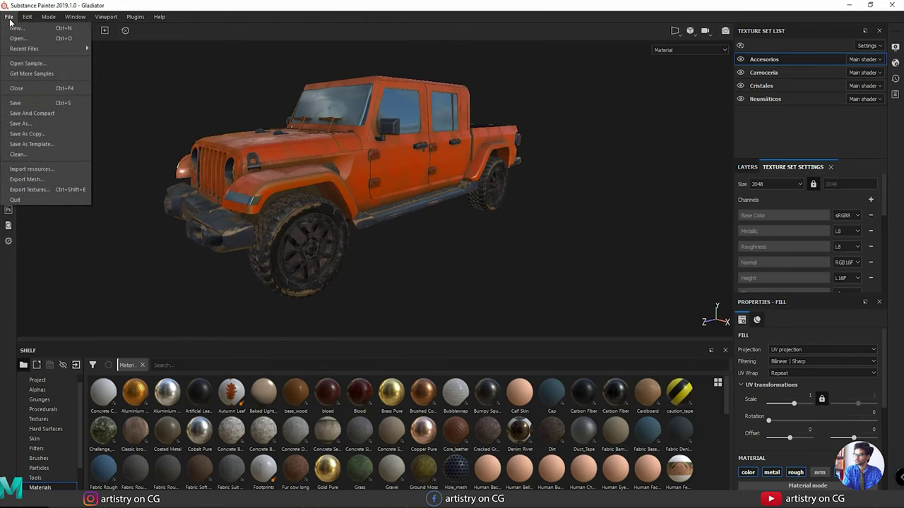
pyautogui.click(35, 190)
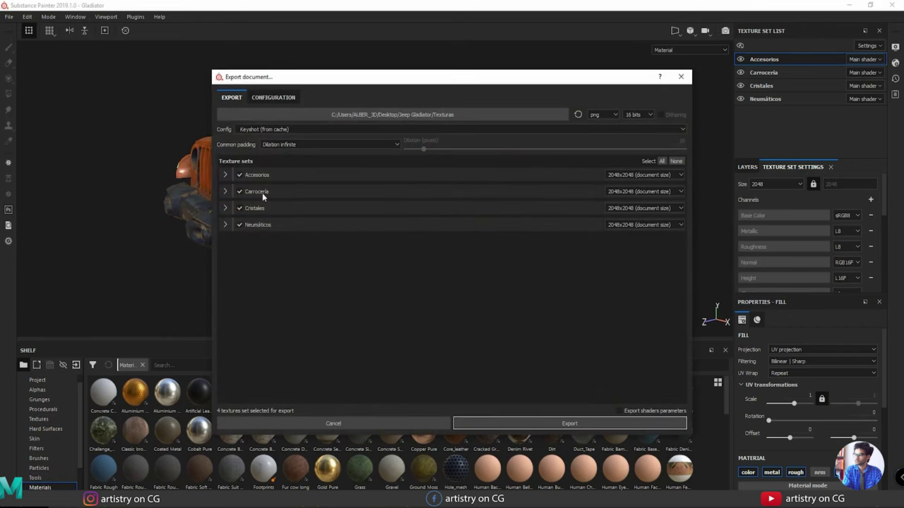
pyautogui.moveTo(337, 81); pyautogui.dragTo(283, 82)
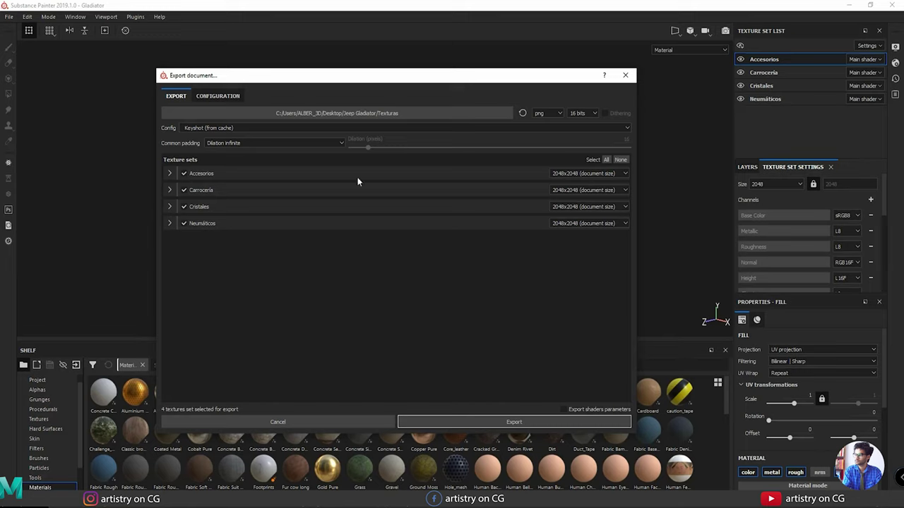
pyautogui.click(212, 127)
pyautogui.click(220, 167)
# Try the Arnold 4 (AiStandard) export configuration and check which maps it produces for the Accesorios texture set.
pyautogui.click(234, 128)
pyautogui.scroll(5, 232, 155)
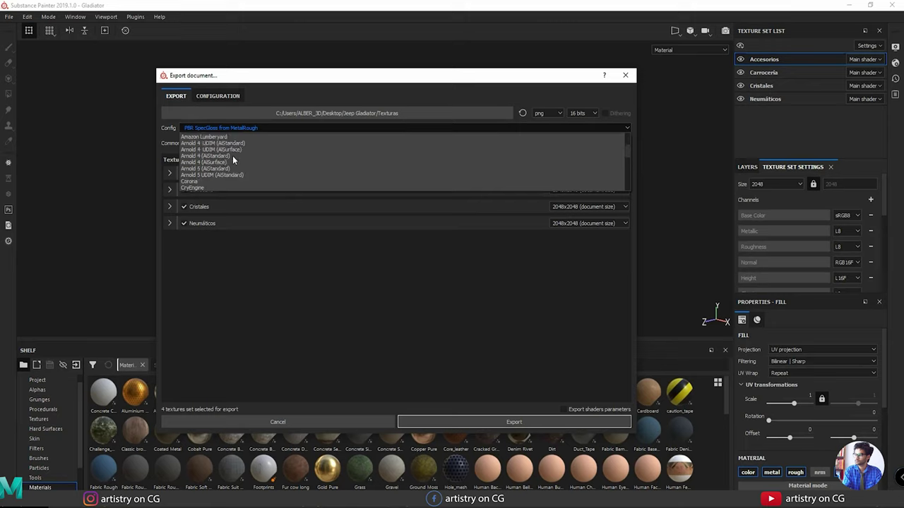
pyautogui.scroll(2, 232, 156)
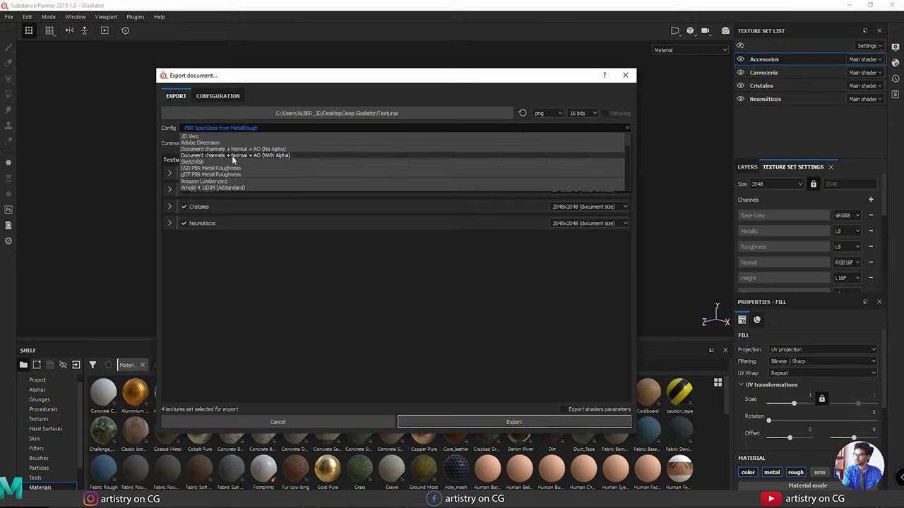
pyautogui.scroll(-3, 227, 163)
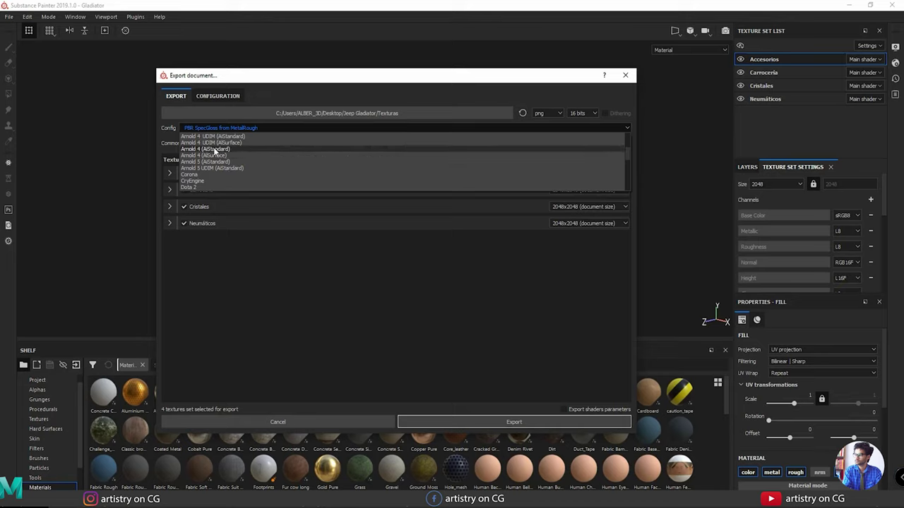
pyautogui.scroll(-1, 202, 149)
pyautogui.scroll(-2, 202, 166)
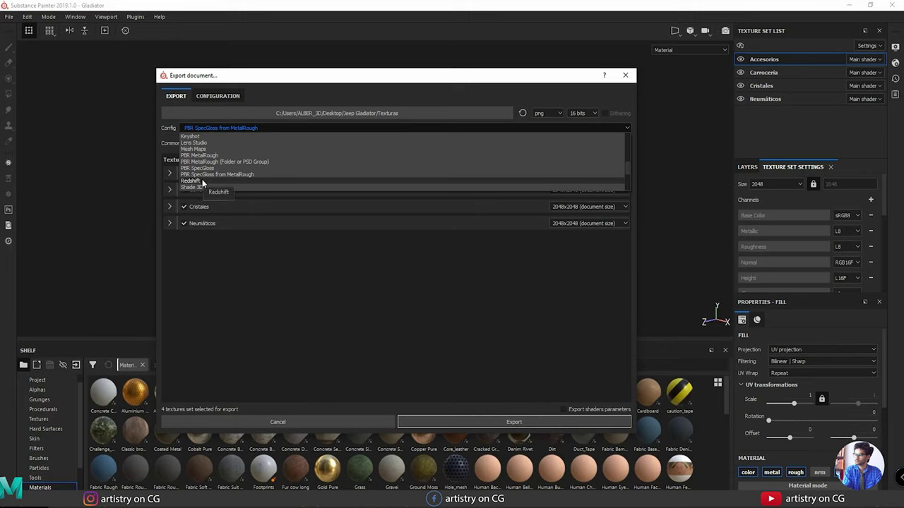
pyautogui.scroll(-2, 205, 176)
pyautogui.scroll(5, 208, 174)
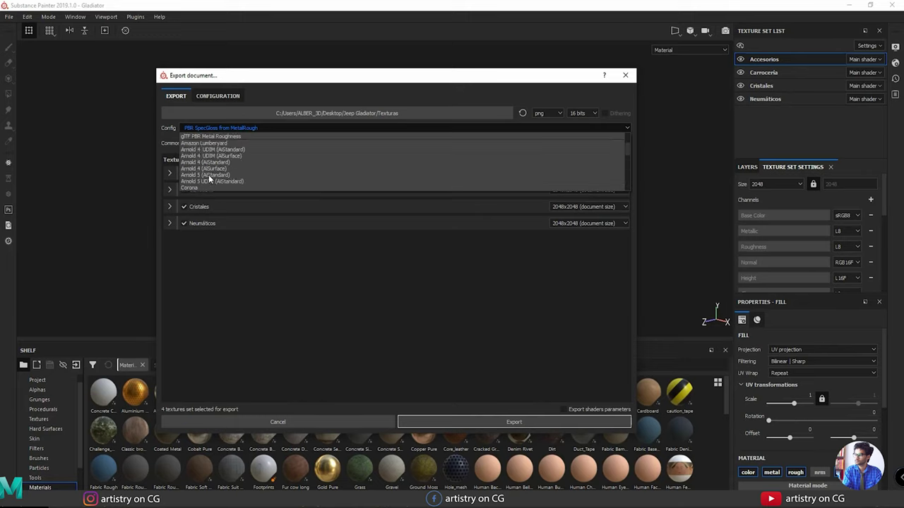
pyautogui.click(208, 174)
pyautogui.click(169, 173)
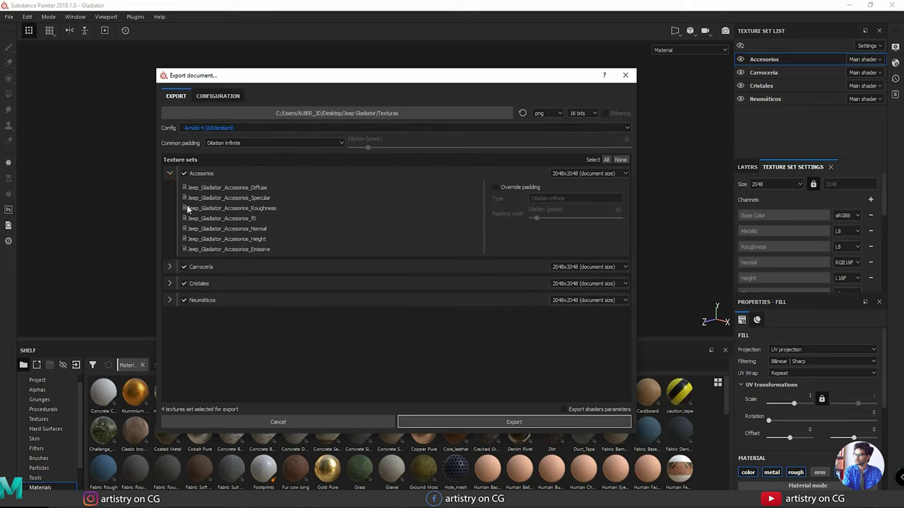
pyautogui.click(168, 172)
# Set the export configuration to Keyshot.
pyautogui.click(215, 128)
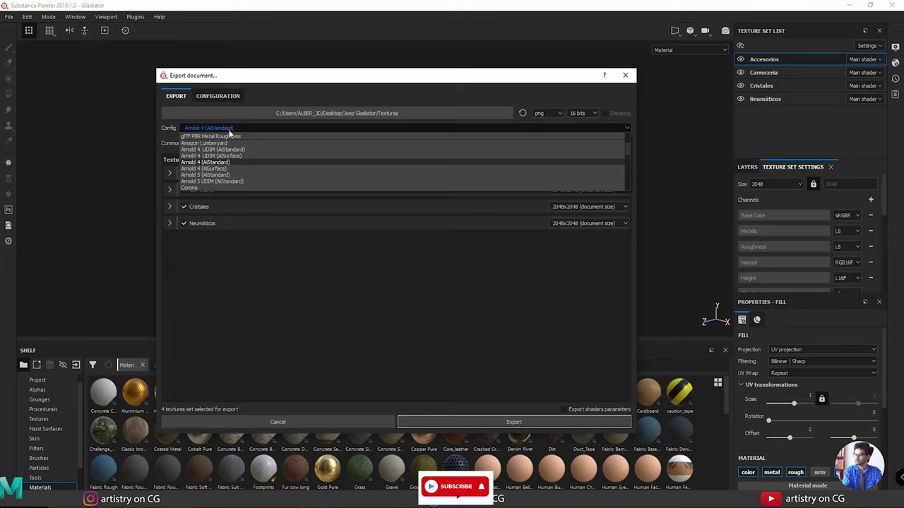
pyautogui.scroll(-3, 218, 158)
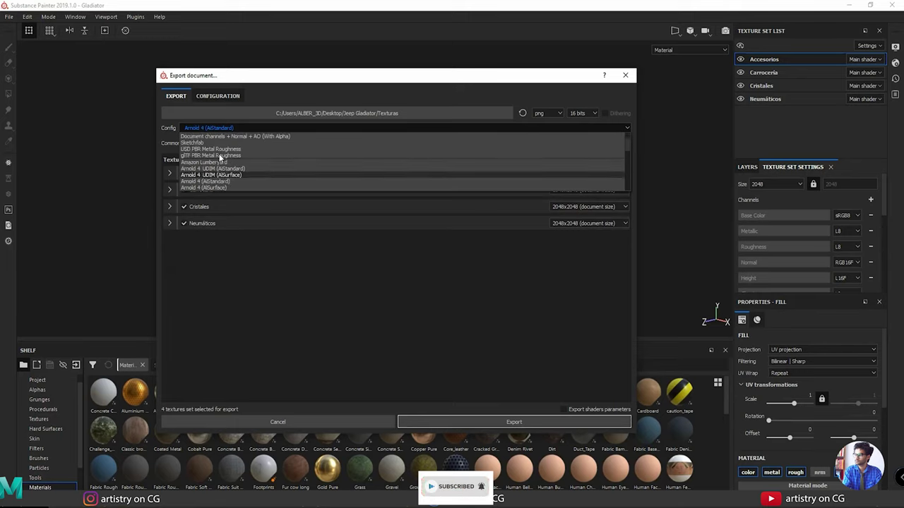
pyautogui.click(200, 175)
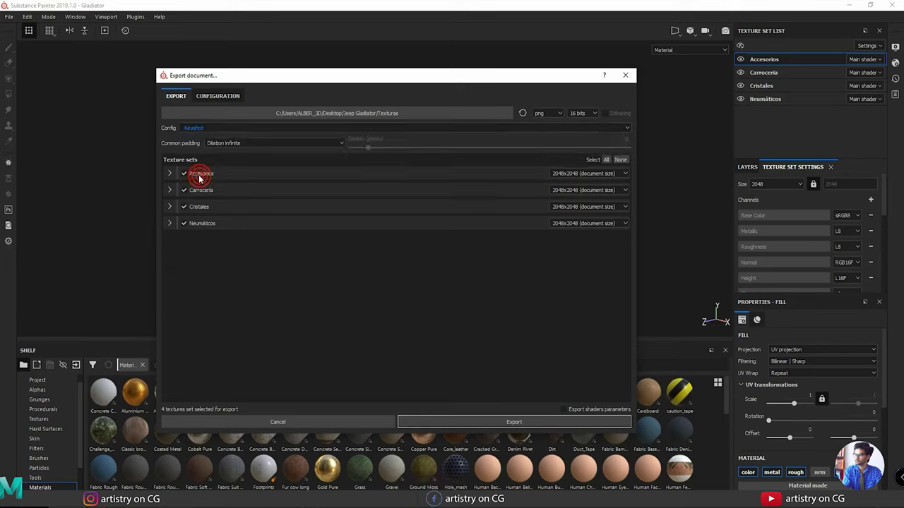
# Check the Accesorios output maps and the export preset configuration, and close the export settings without exporting.
pyautogui.click(169, 174)
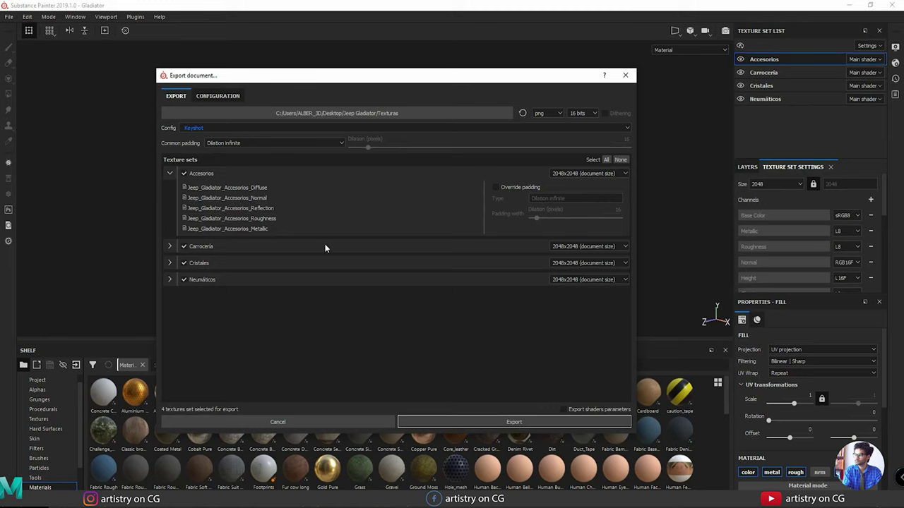
pyautogui.click(170, 173)
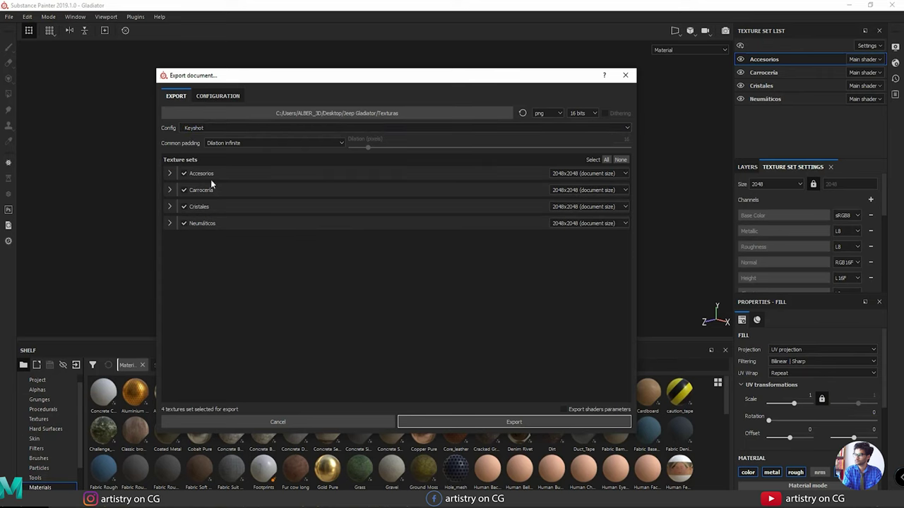
pyautogui.click(231, 96)
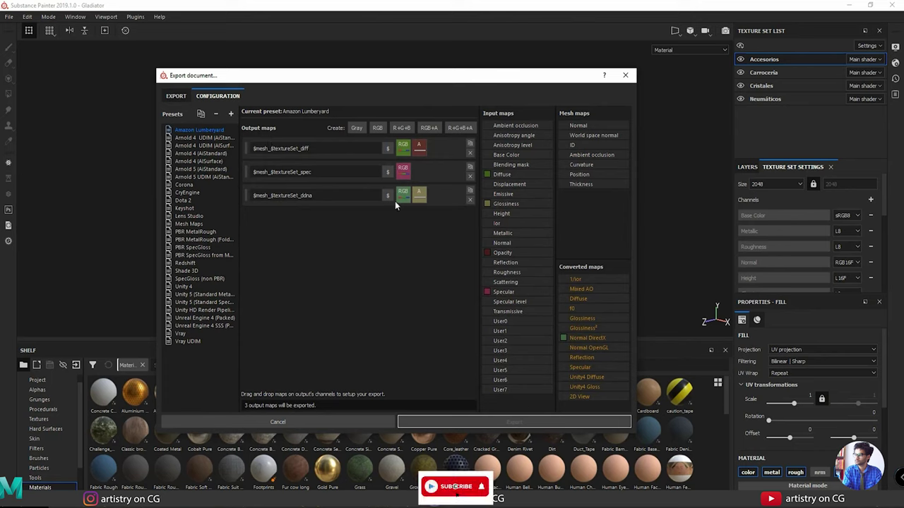
pyautogui.click(279, 422)
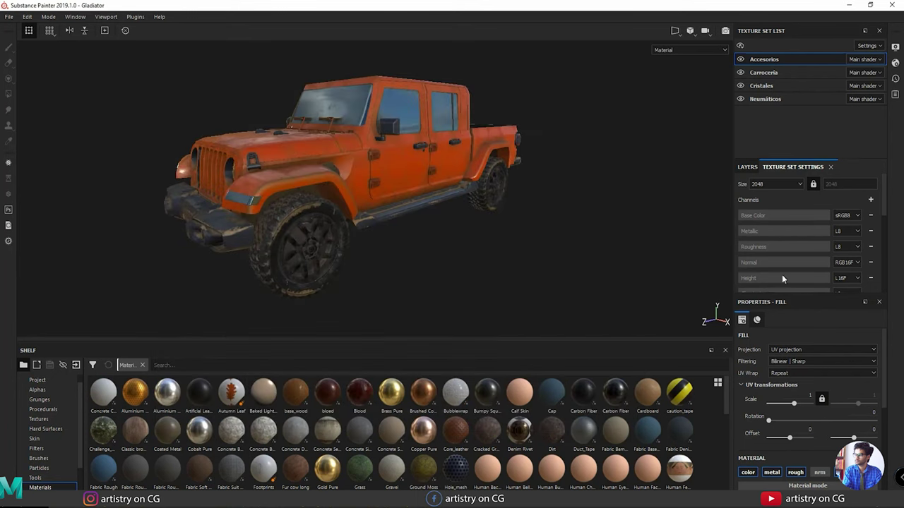
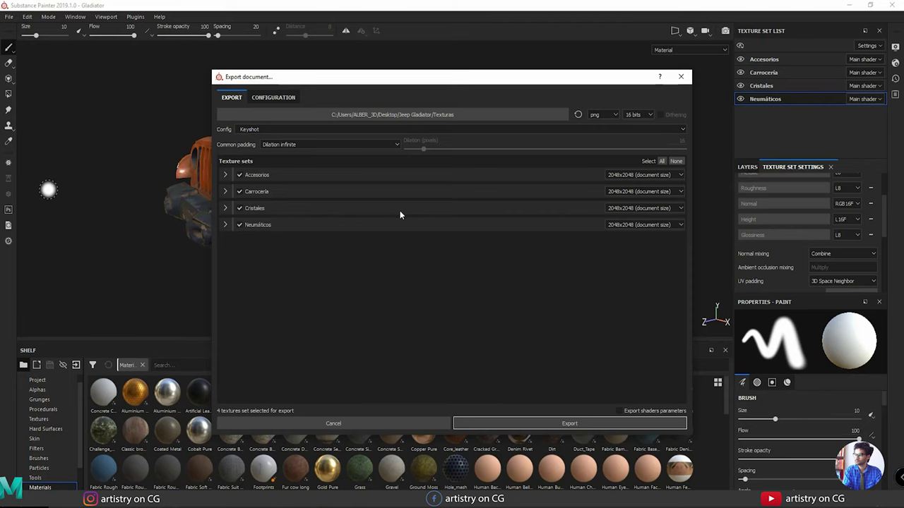
# Keep the export bit depth at 16 bits and create a folder named Texturas inside Jeep Gladiator.
pyautogui.click(638, 114)
pyautogui.click(629, 128)
pyautogui.click(448, 115)
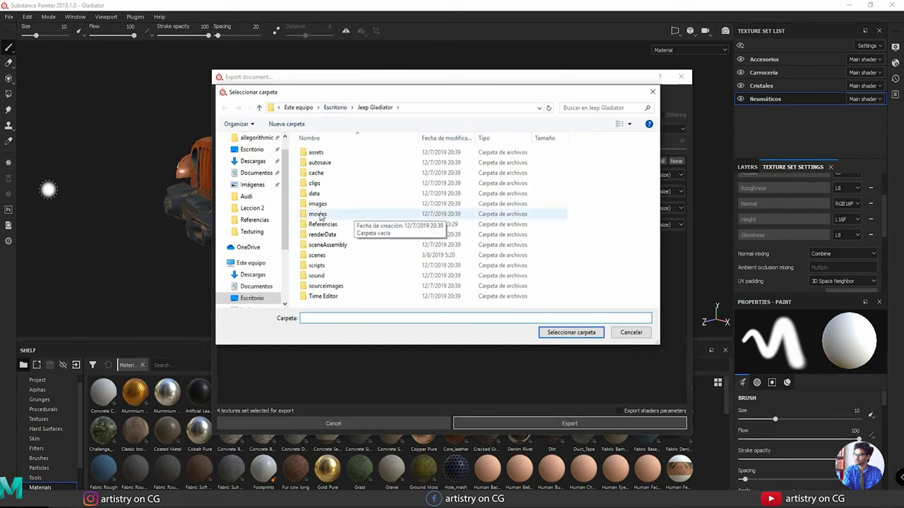
pyautogui.click(294, 125)
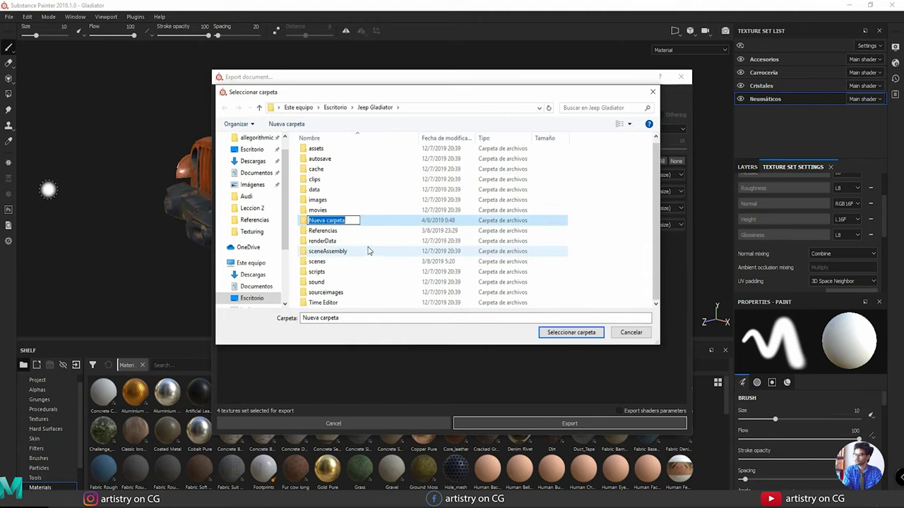
pyautogui.write('Texturas')
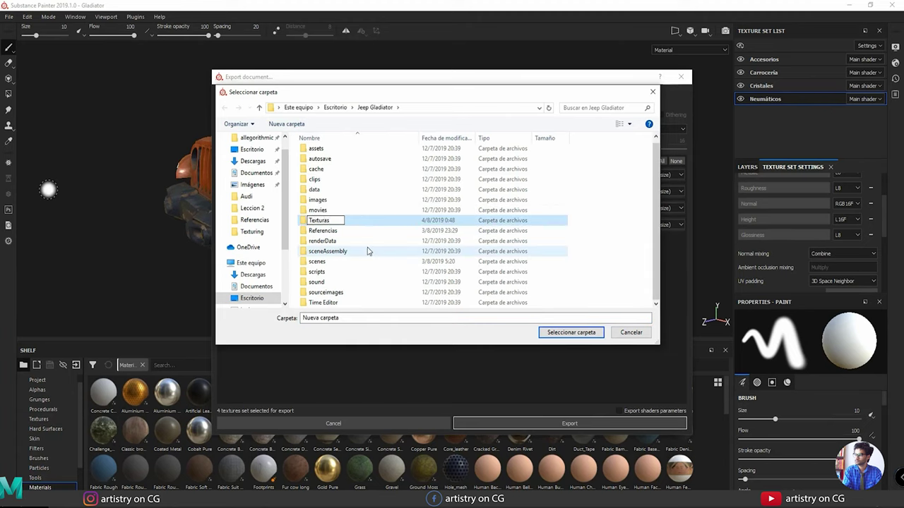
# Export all four texture sets as PNG files with the Keyshot configuration into the Texturas folder.
pyautogui.click(567, 337)
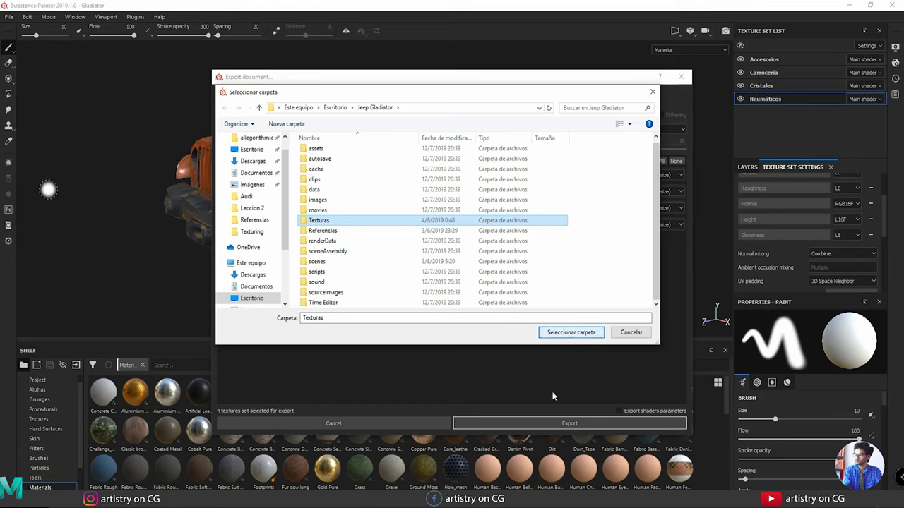
pyautogui.click(582, 336)
pyautogui.click(565, 423)
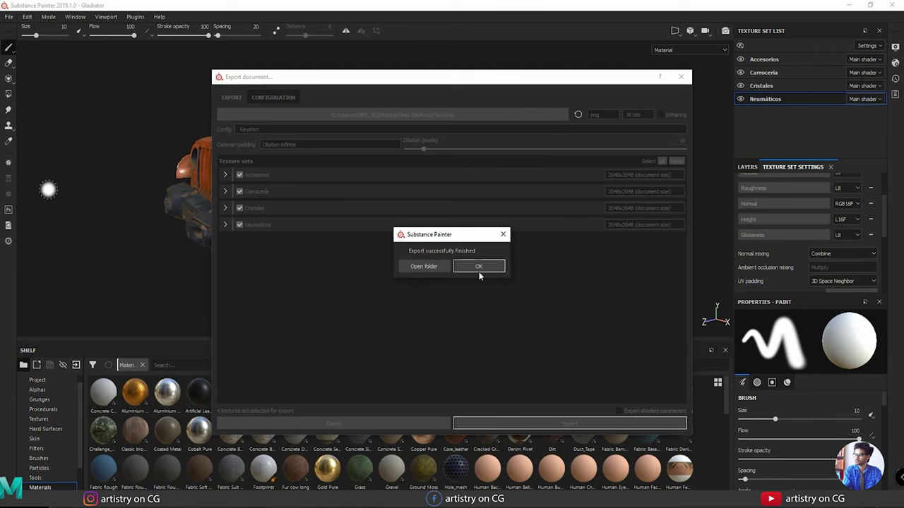
pyautogui.click(479, 269)
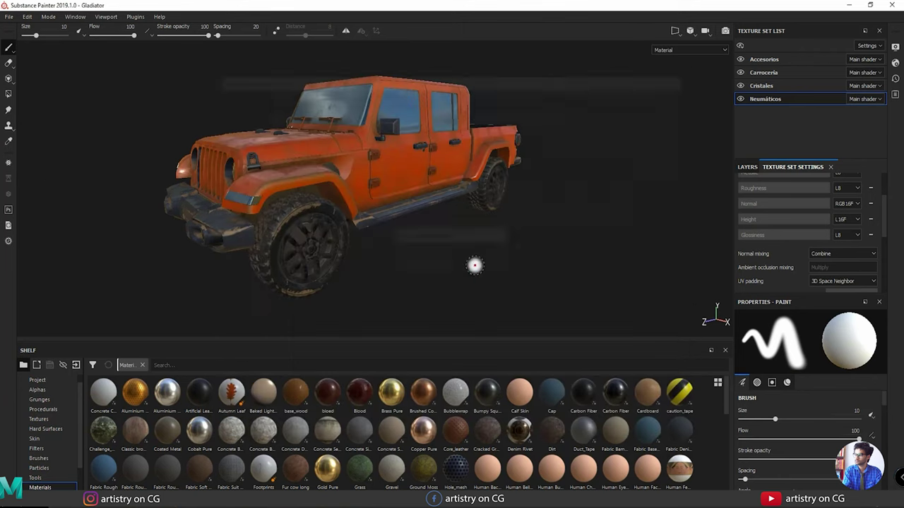
# Switch to File Explorer, open the Texturas folder and select the Accesorios diffuse map.
pyautogui.click(847, 6)
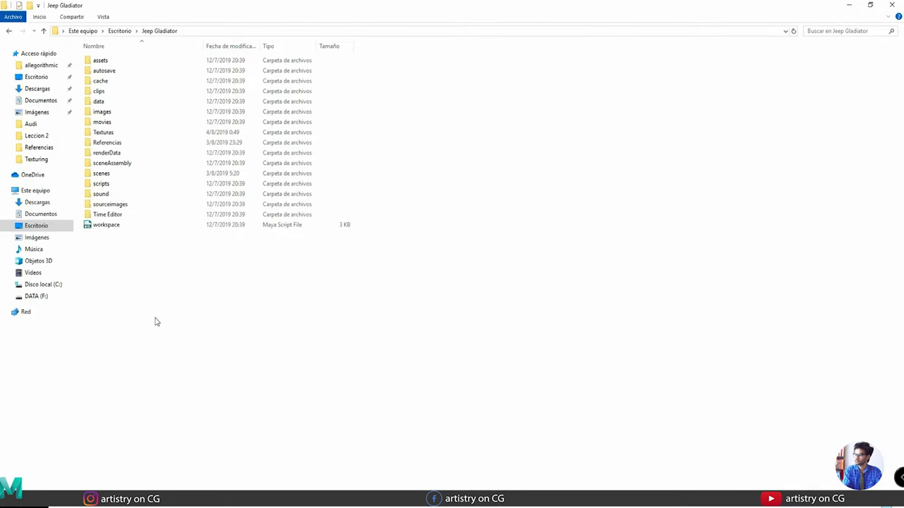
pyautogui.doubleClick(110, 133)
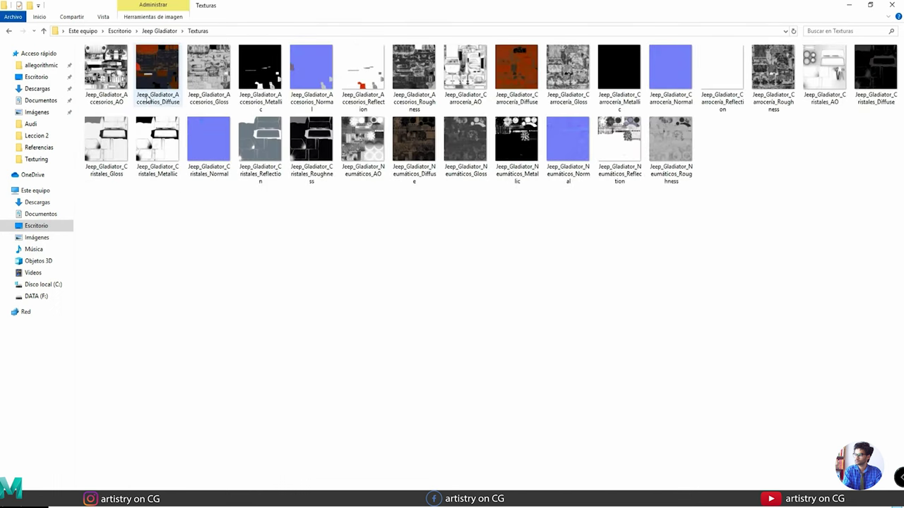
pyautogui.click(163, 74)
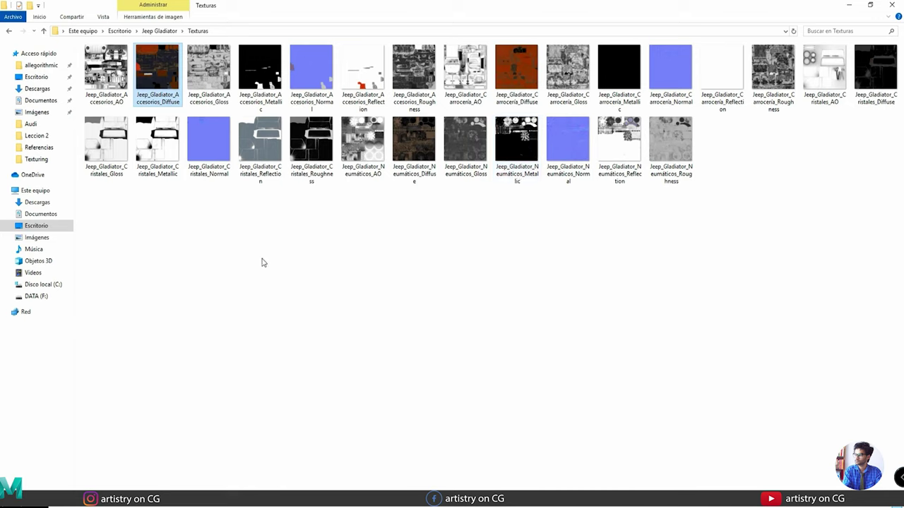
# Create a folder named Accesorios inside Texturas.
pyautogui.rightClick(246, 275)
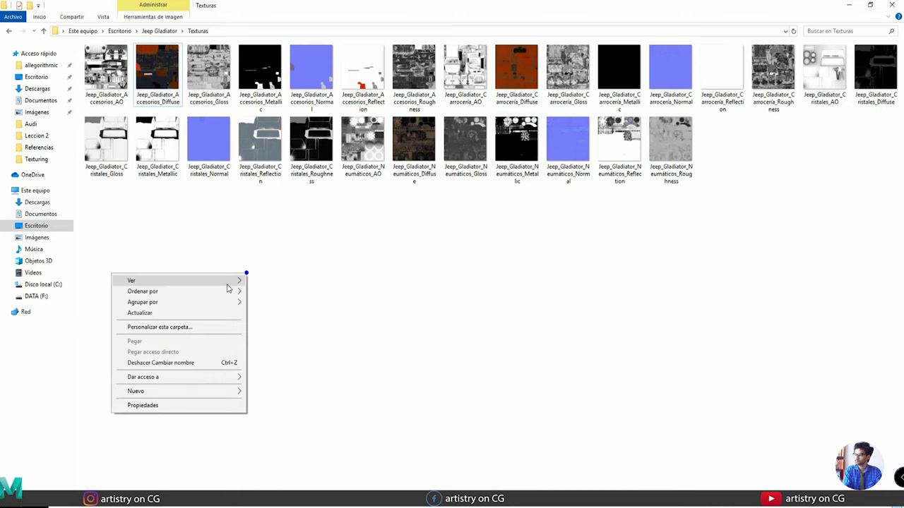
pyautogui.click(203, 392)
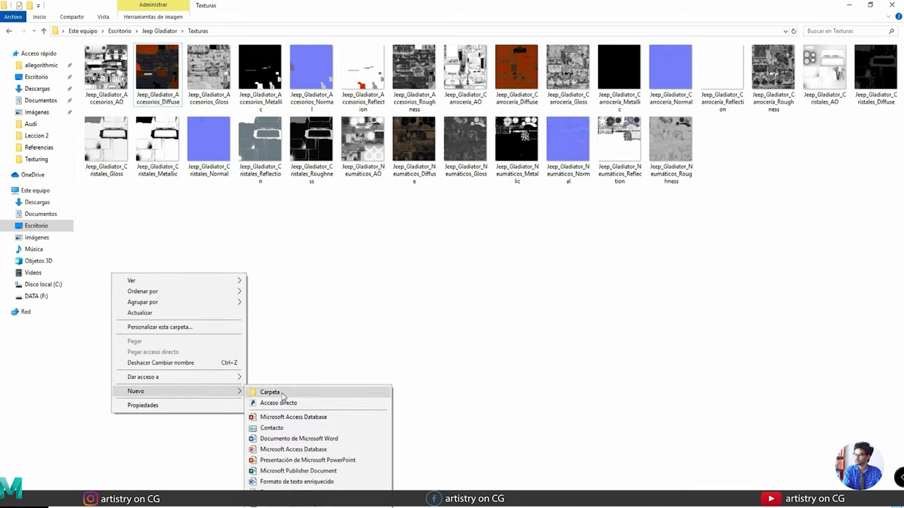
pyautogui.click(285, 391)
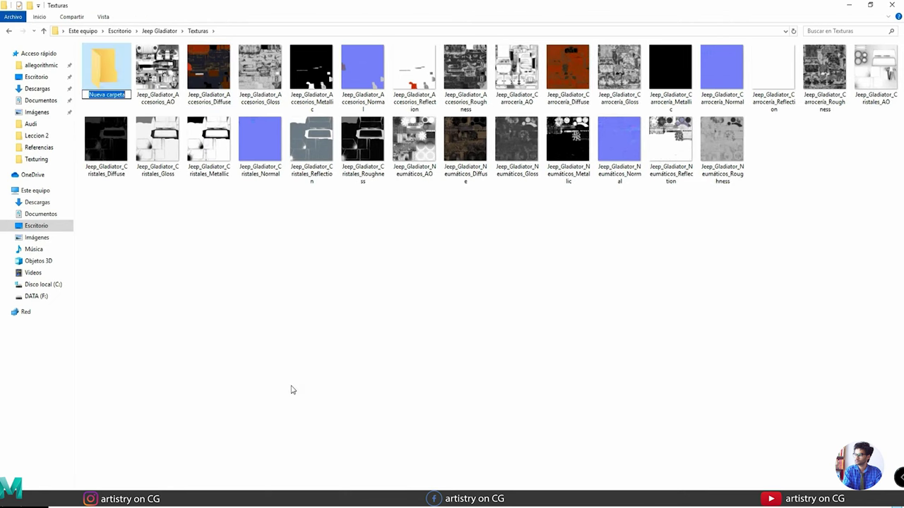
pyautogui.write('Accesorios')
pyautogui.press('Return')
# Create a folder named Carroceria inside Texturas.
pyautogui.rightClick(289, 386)
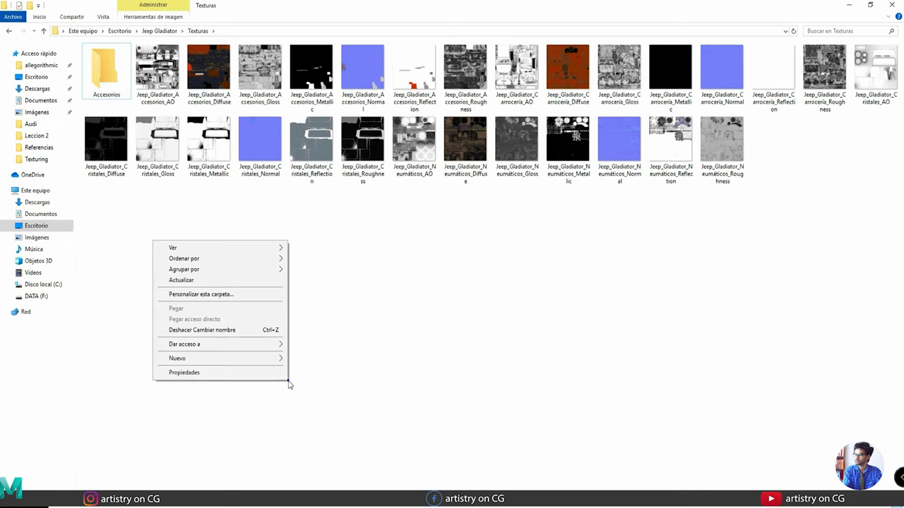
pyautogui.click(313, 363)
pyautogui.write('CARR')
pyautogui.press('BackSpace')
pyautogui.press('BackSpace')
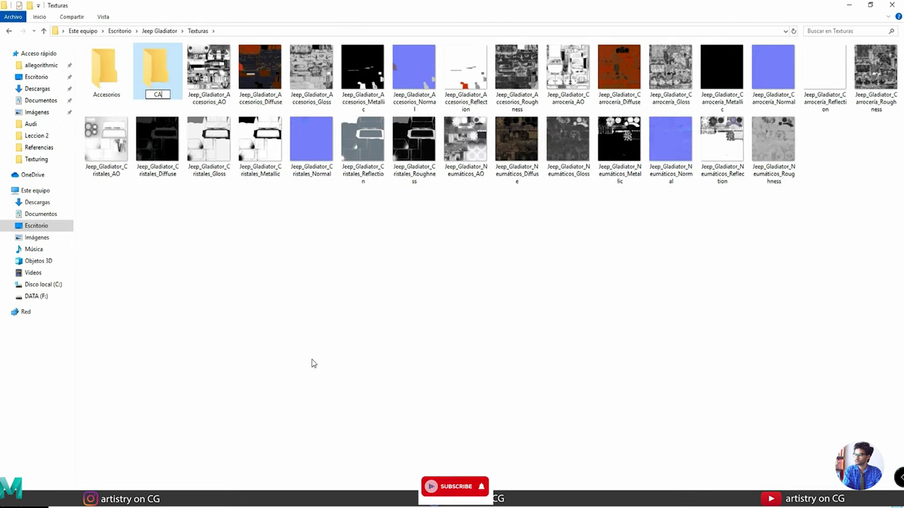
pyautogui.write('rroceria')
pyautogui.press('Return')
# Create a folder named Cristales inside Texturas.
pyautogui.rightClick(314, 363)
pyautogui.moveTo(228, 462)
pyautogui.click(343, 360)
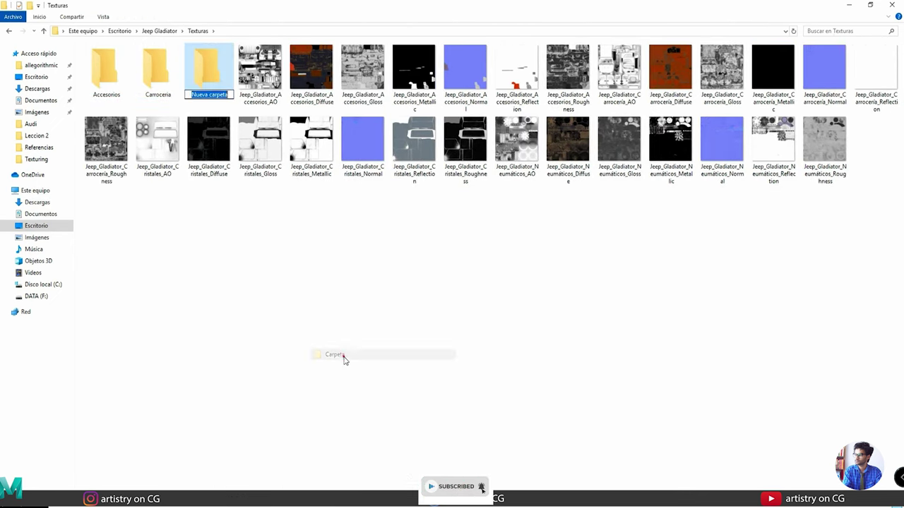
pyautogui.write('Cristales')
pyautogui.press('Return')
# Create a folder named Neumatico inside Texturas.
pyautogui.rightClick(343, 359)
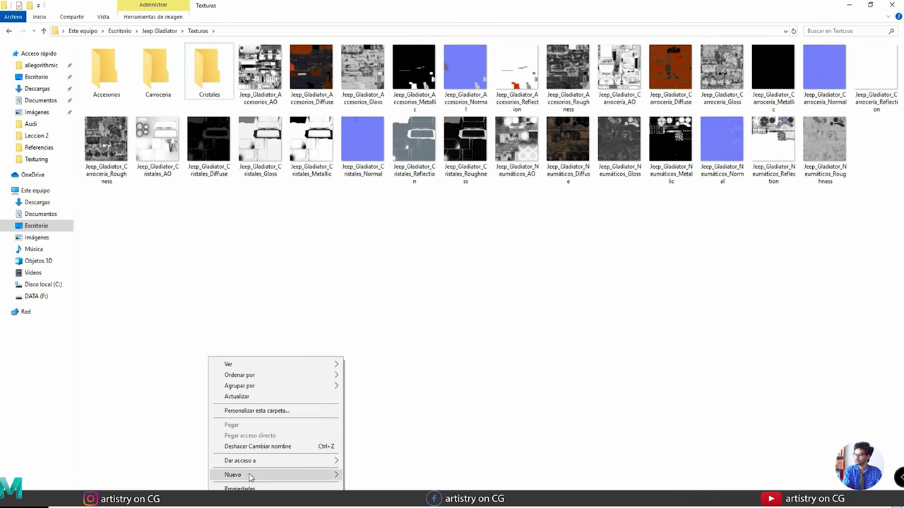
pyautogui.click(367, 356)
pyautogui.write('N')
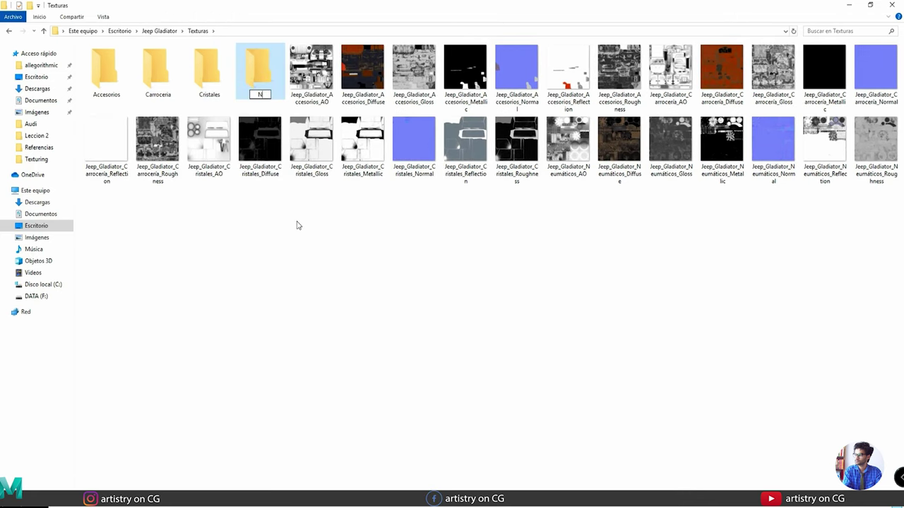
pyautogui.write('eumatico')
# Move the seven Accesorios maps together with the Carrocería AO map into the Accesorios folder.
pyautogui.click(318, 74)
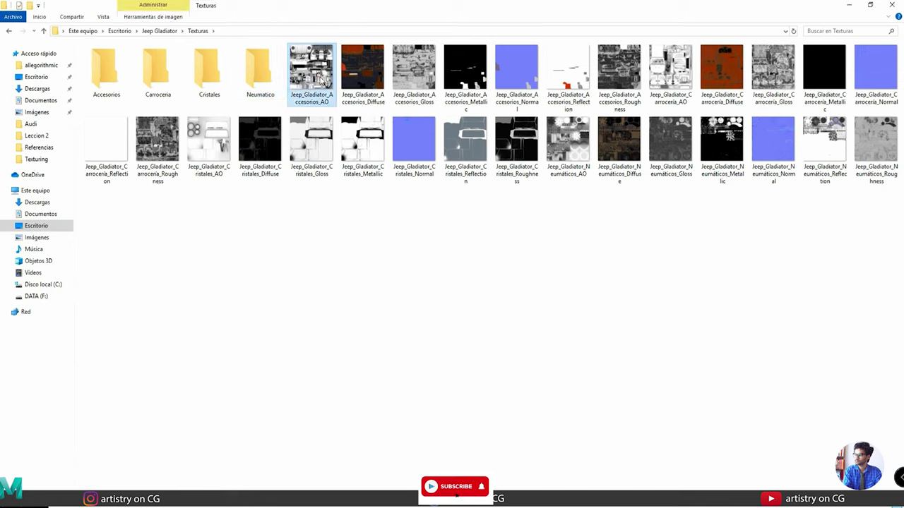
pyautogui.keyDown('shift'); pyautogui.click(670, 64); pyautogui.keyUp('shift')
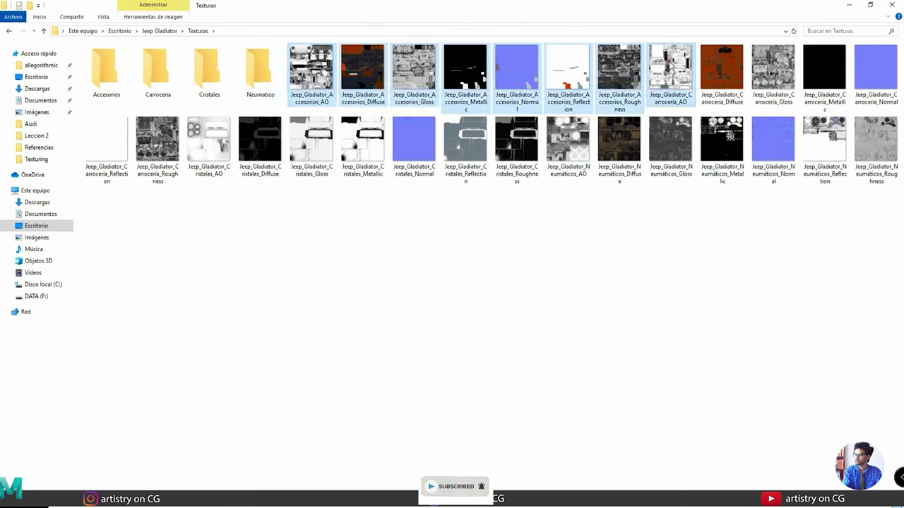
pyautogui.moveTo(667, 81); pyautogui.dragTo(101, 69)
# Move the Carrocería AO map out of the Accesorios folder back into Texturas.
pyautogui.click(302, 69)
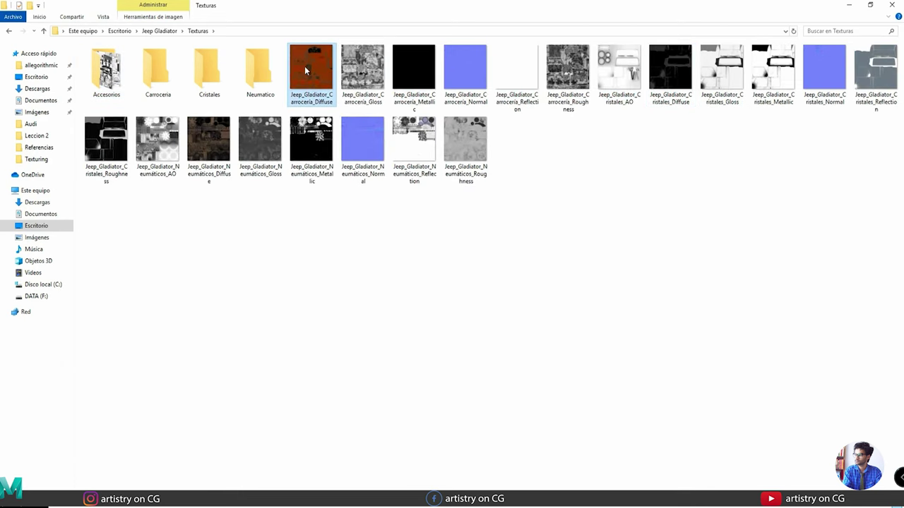
pyautogui.doubleClick(105, 84)
pyautogui.click(470, 78)
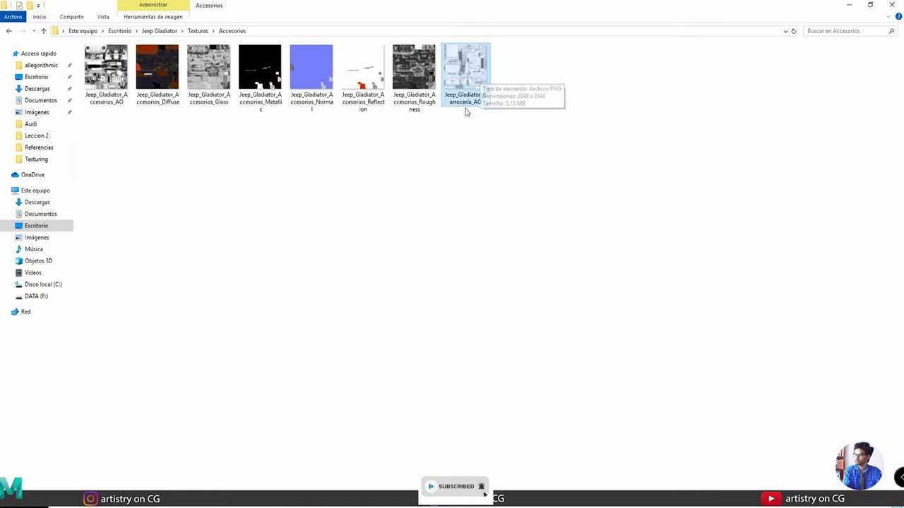
pyautogui.click(211, 31)
pyautogui.click(198, 32)
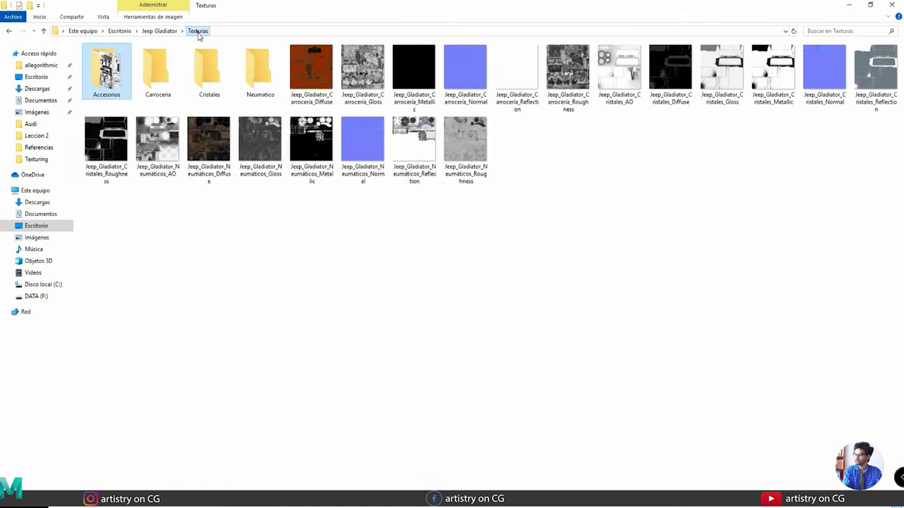
pyautogui.click(326, 266)
pyautogui.hotkey('ctrl', 'v')
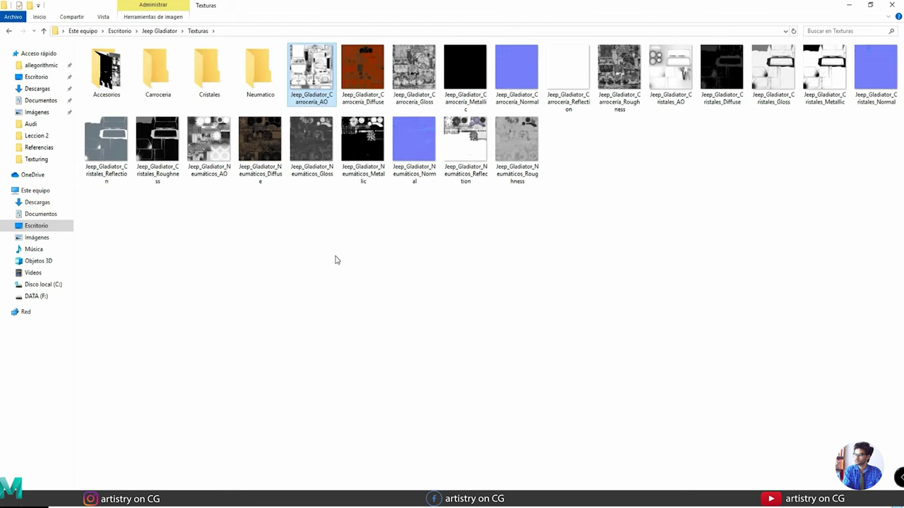
# Move all Carrocería maps, from AO through Roughness, into the Carroceria folder.
pyautogui.click(369, 230)
pyautogui.click(326, 70)
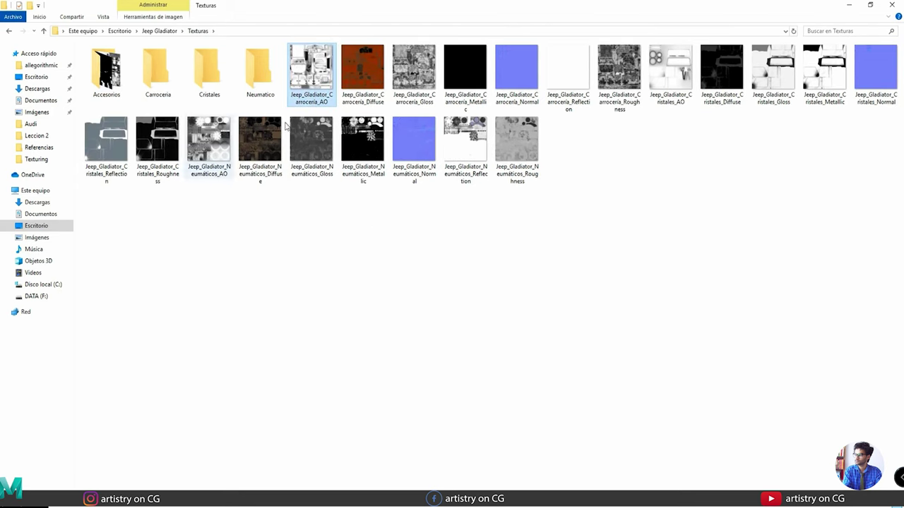
pyautogui.keyDown('shift'); pyautogui.click(612, 77); pyautogui.keyUp('shift')
pyautogui.moveTo(612, 78); pyautogui.dragTo(146, 84)
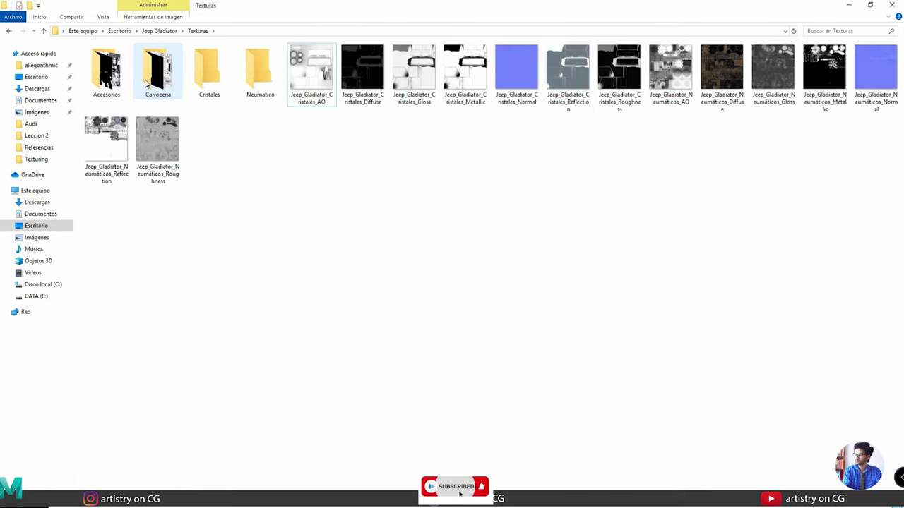
# Move all Cristales maps, from AO through Roughness, into the Cristales folder.
pyautogui.click(319, 75)
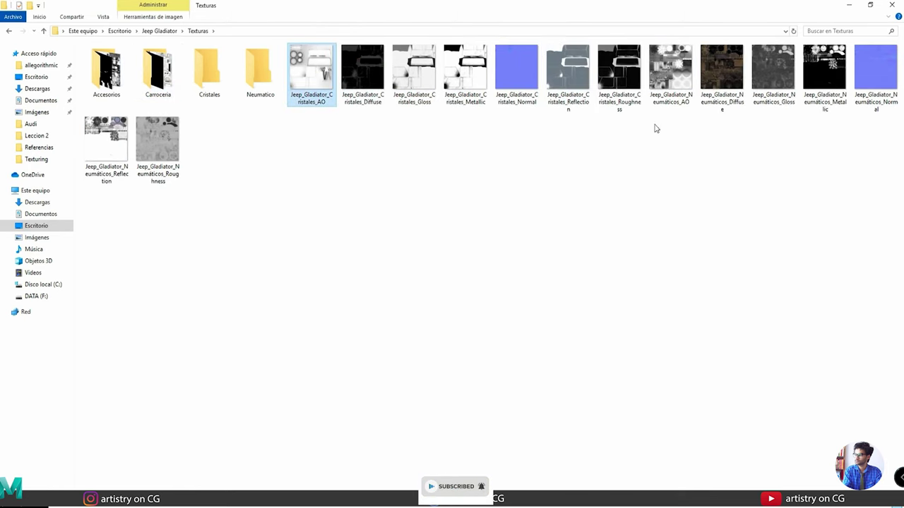
pyautogui.keyDown('shift'); pyautogui.click(619, 78); pyautogui.keyUp('shift')
pyautogui.moveTo(620, 79); pyautogui.dragTo(202, 91)
# Move all Neumáticos maps, from AO through Roughness, into the Neumatico folder.
pyautogui.click(321, 78)
pyautogui.keyDown('shift'); pyautogui.click(620, 99); pyautogui.keyUp('shift')
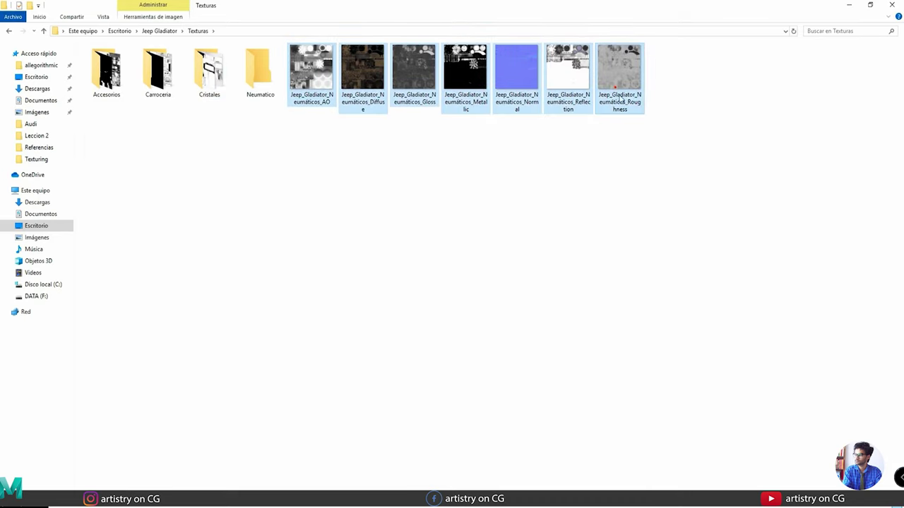
pyautogui.moveTo(620, 98); pyautogui.dragTo(262, 78)
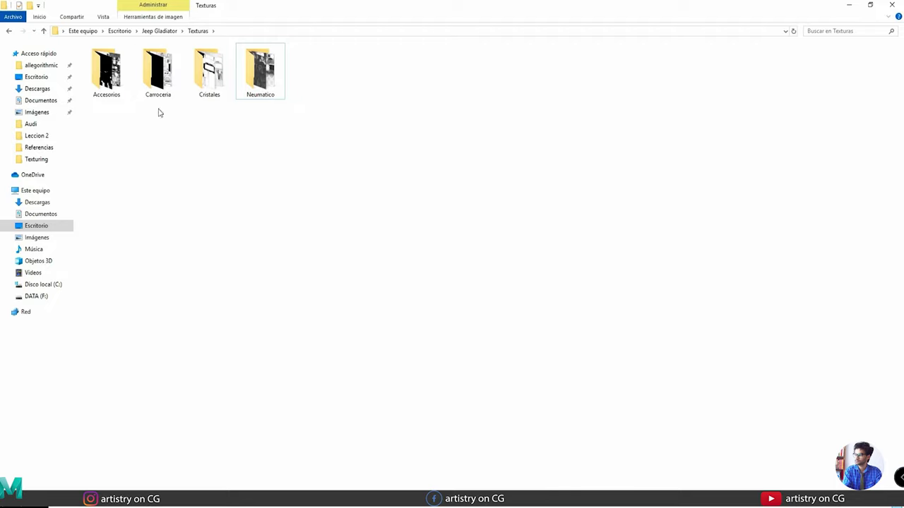
# Open the Carrocería diffuse map from the Carroceria folder in Photoshop and convert its background into the layer Capa 0.
pyautogui.doubleClick(144, 84)
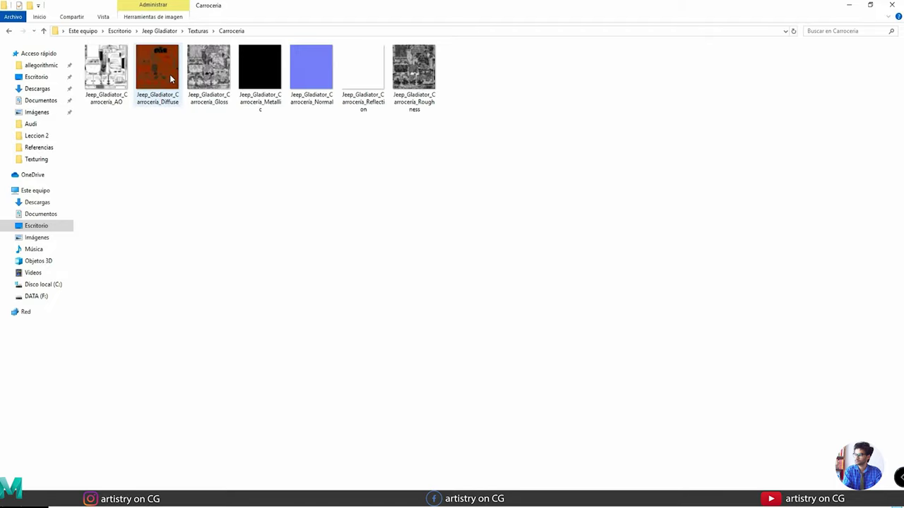
pyautogui.moveTo(161, 71); pyautogui.dragTo(290, 420)
pyautogui.moveTo(414, 65); pyautogui.dragTo(403, 40)
pyautogui.click(494, 238)
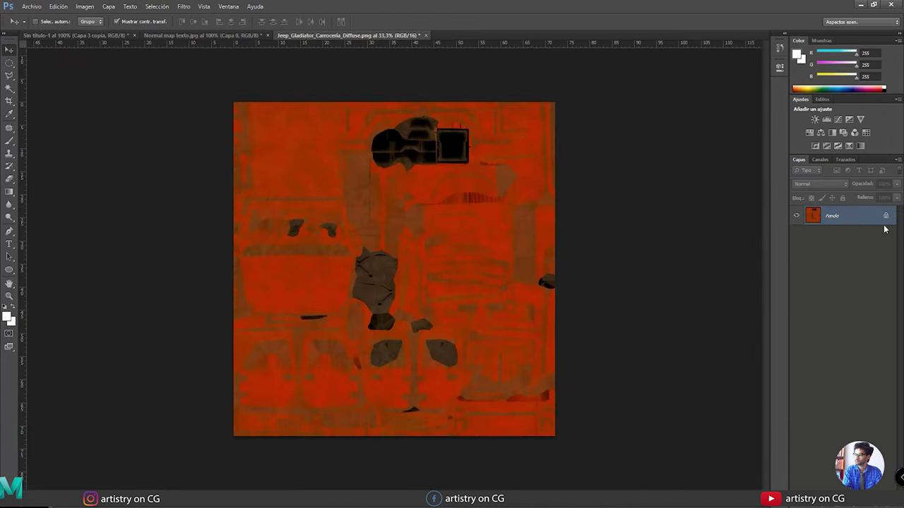
pyautogui.doubleClick(855, 216)
pyautogui.press('Return')
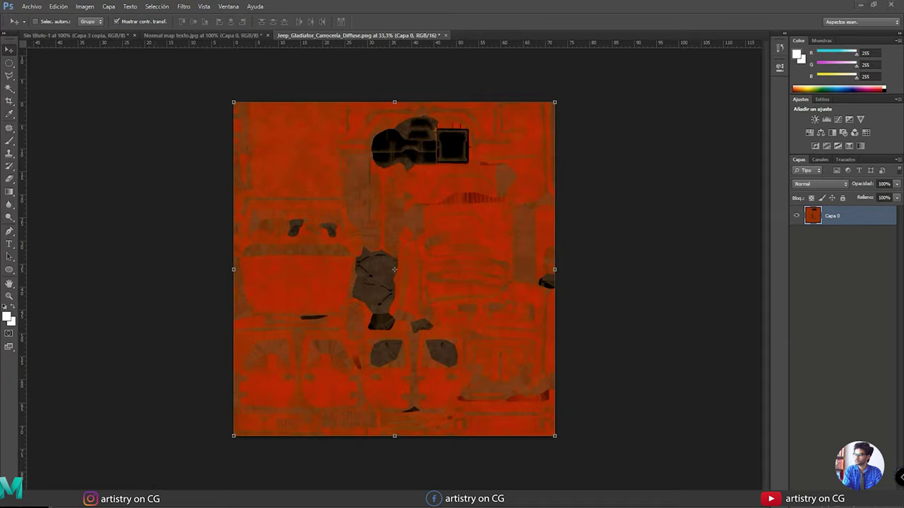
# Open the Carrocería AO map in Photoshop without colour management and convert its background into the layer Capa 0.
pyautogui.hotkey('alt', 'Tab')
pyautogui.moveTo(103, 71)
pyautogui.mouseDown()
pyautogui.moveTo(268, 244)
pyautogui.moveTo(230, 480)
pyautogui.moveTo(252, 490)
pyautogui.moveTo(548, 88)
pyautogui.moveTo(543, 37)
pyautogui.mouseUp()
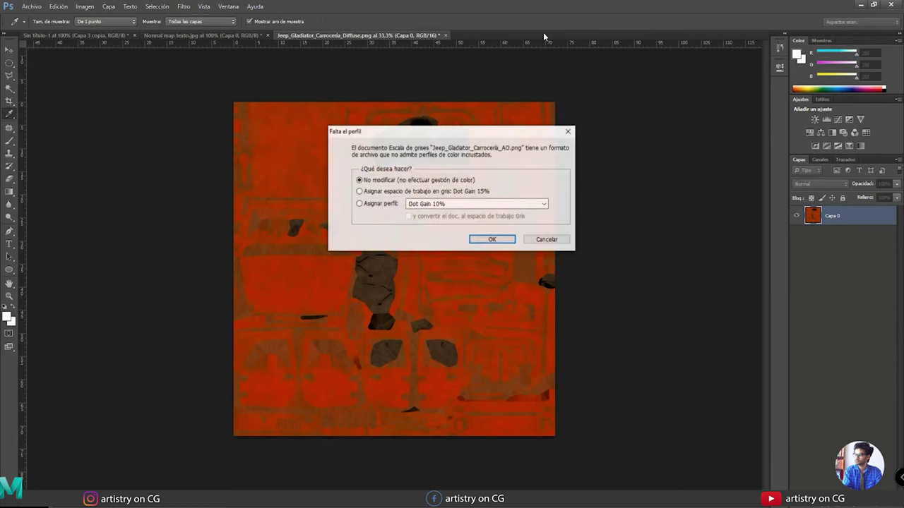
pyautogui.press('Return')
pyautogui.doubleClick(860, 220)
pyautogui.press('Return')
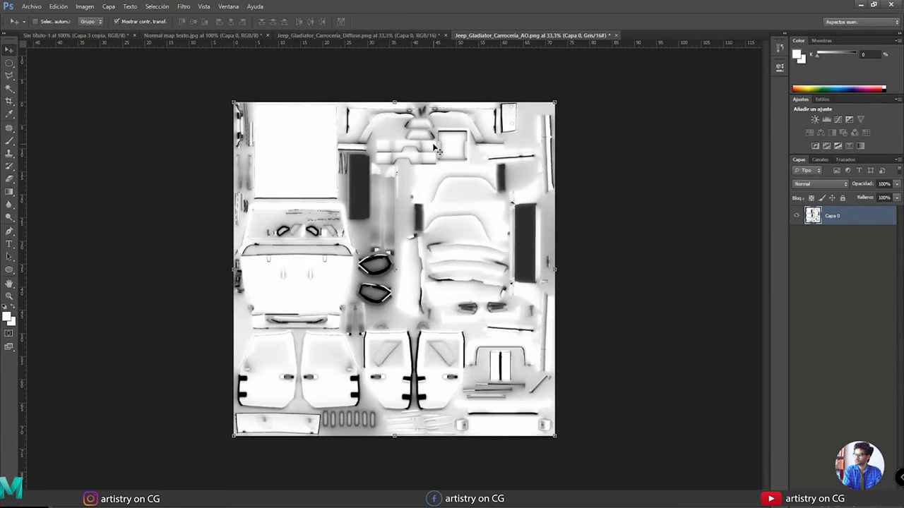
# Copy the AO layer into the Carrocería diffuse document, aligned over the diffuse layer, and set its blend mode to Multiplicar.
pyautogui.moveTo(435, 148); pyautogui.dragTo(407, 220)
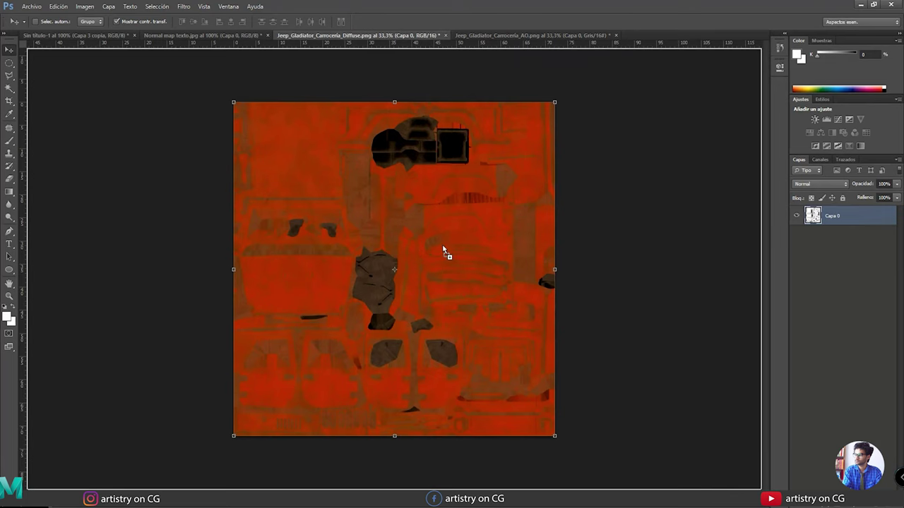
pyautogui.moveTo(440, 249); pyautogui.dragTo(440, 251)
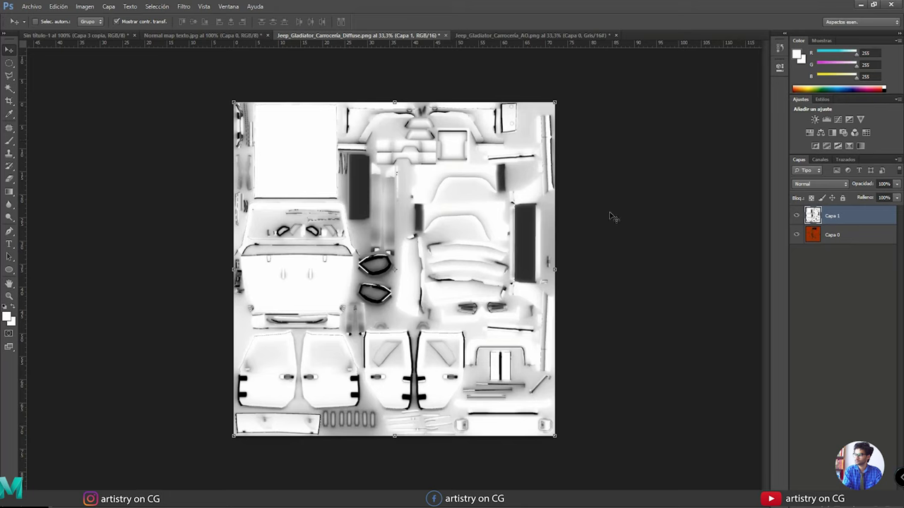
pyautogui.click(845, 185)
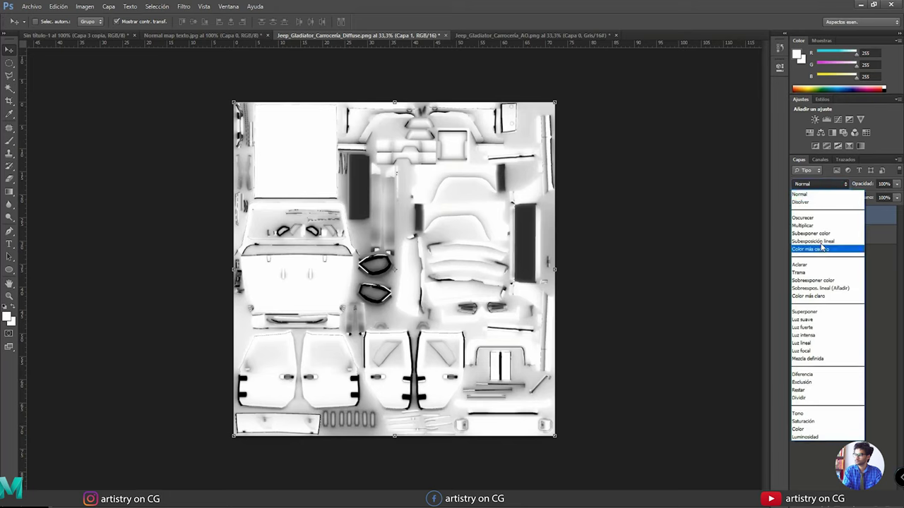
pyautogui.click(815, 226)
# Compare the Carrocería diffuse map with and without the multiplied AO layer by toggling that layer's visibility.
pyautogui.click(797, 216)
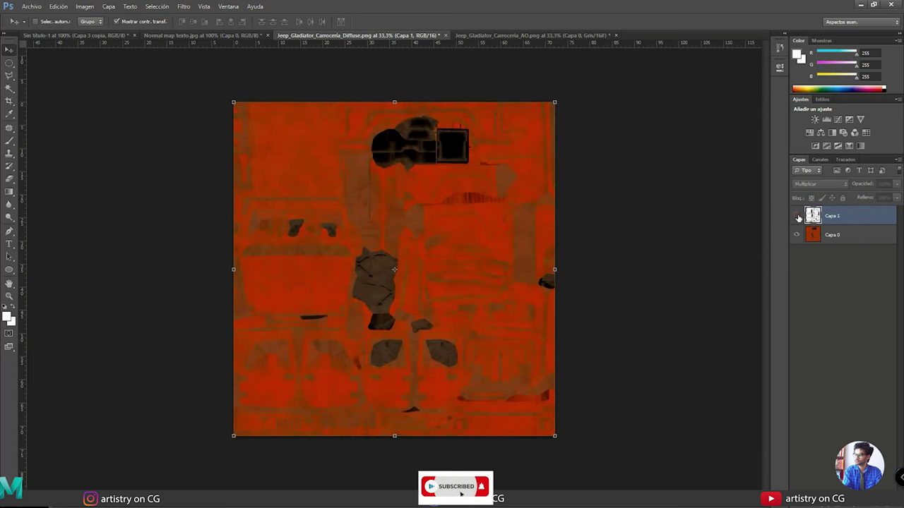
pyautogui.click(798, 216)
pyautogui.click(797, 216)
pyautogui.click(797, 216)
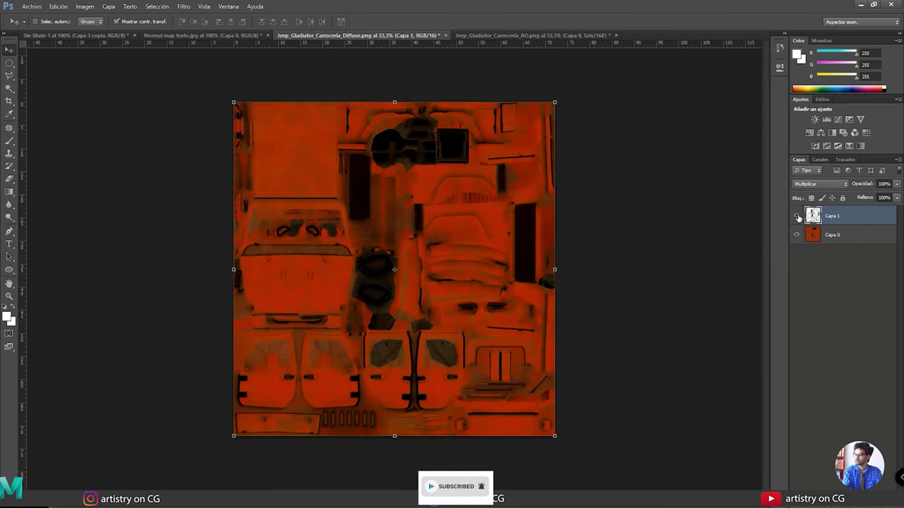
pyautogui.click(797, 217)
pyautogui.click(798, 216)
pyautogui.click(797, 216)
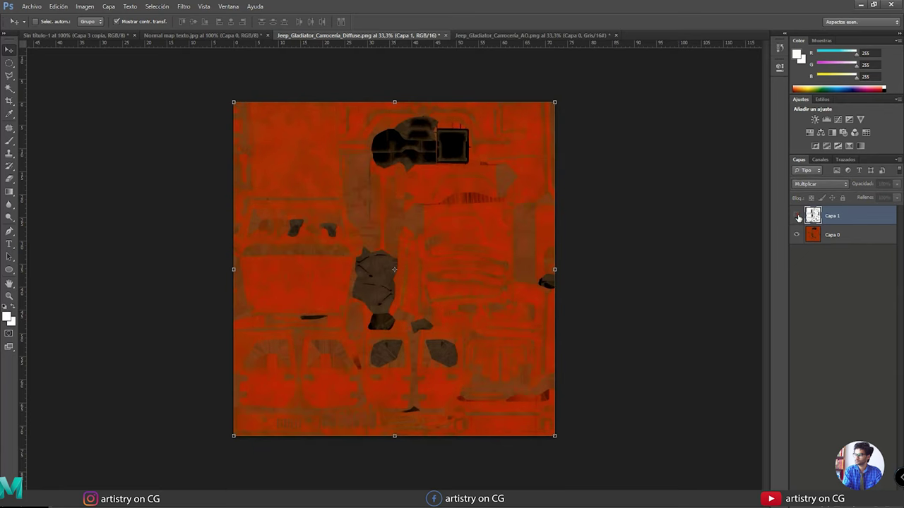
pyautogui.click(797, 216)
pyautogui.click(797, 216)
pyautogui.click(797, 216)
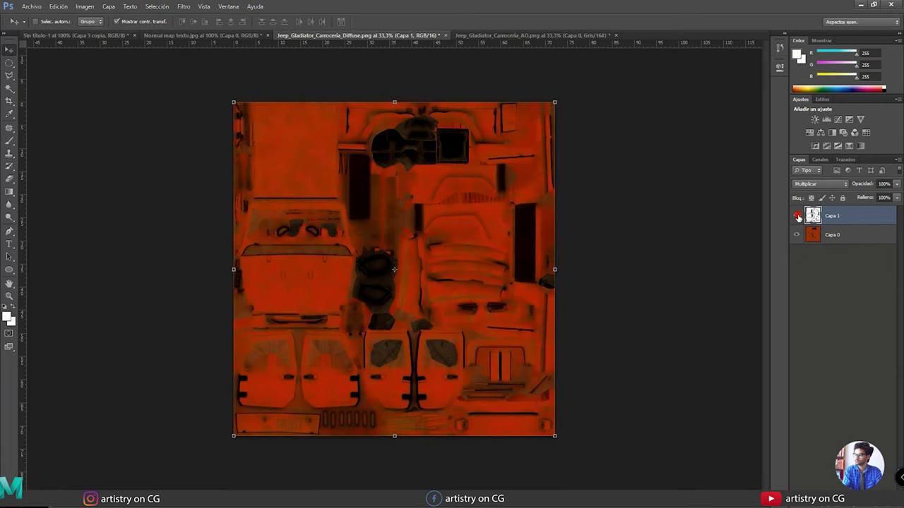
pyautogui.click(797, 217)
pyautogui.click(797, 216)
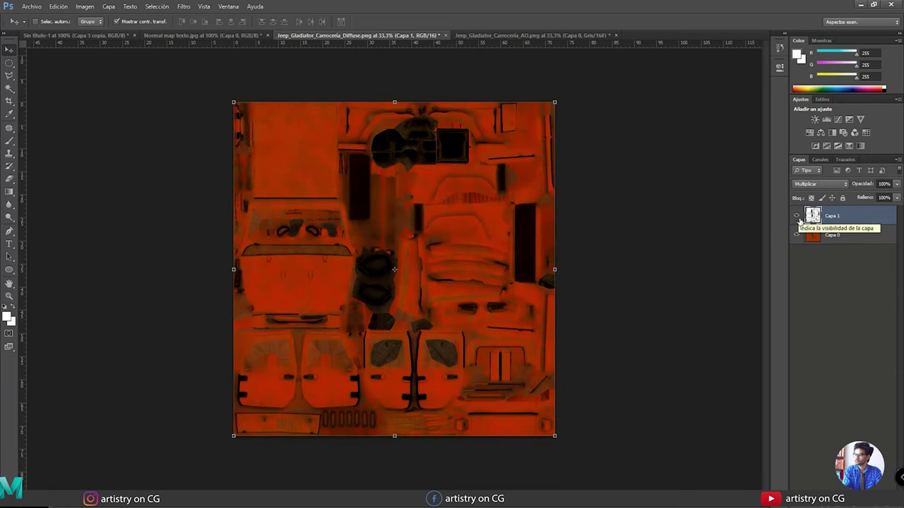
# Reduce the AO layer's opacity to 64% and compare the image with the layer hidden and shown.
pyautogui.click(898, 185)
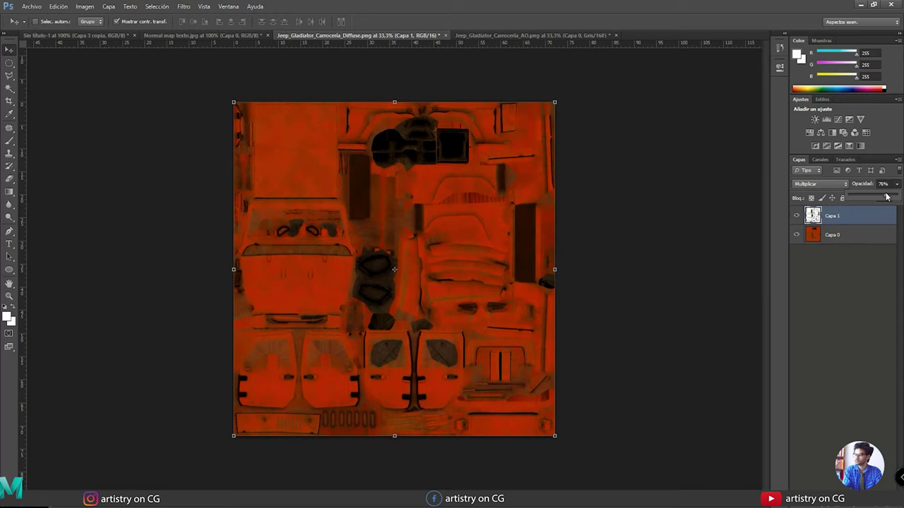
pyautogui.click(796, 216)
pyautogui.click(797, 216)
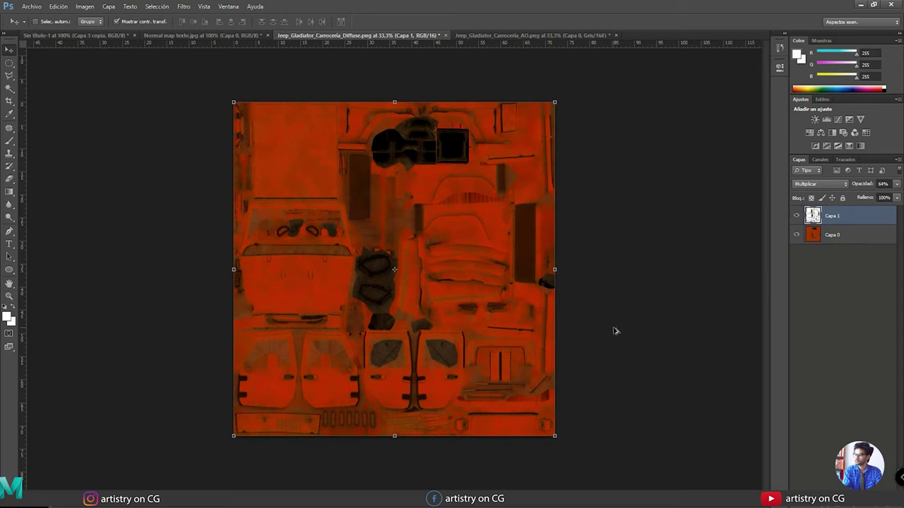
# Save the blended image as a PNG over Jeep_Gladiator_Carrocería_Diffuse in the Carroceria folder, using Menor/Lento compression.
pyautogui.hotkey('ctrl', 'shift', 's')
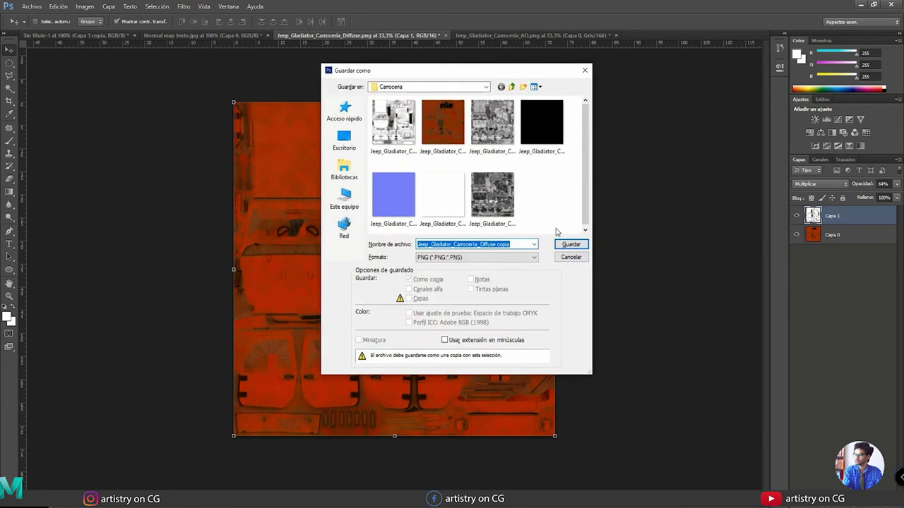
pyautogui.click(434, 110)
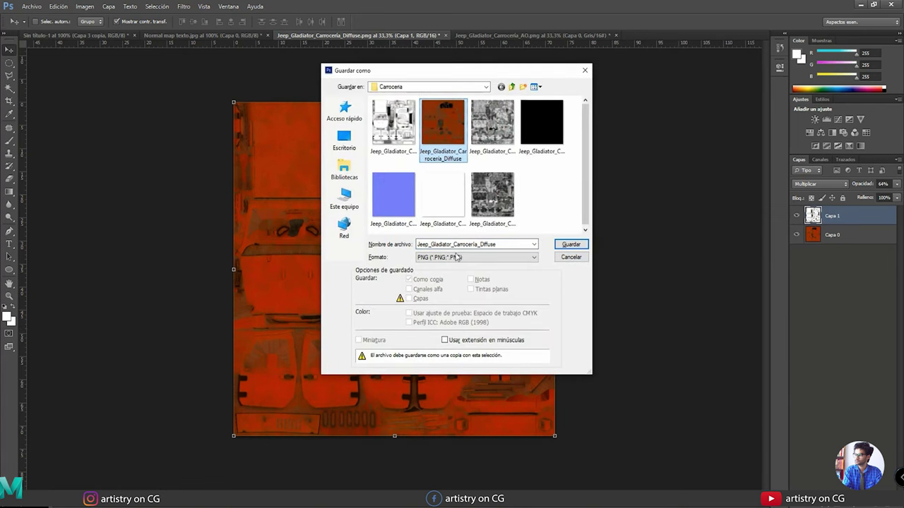
pyautogui.click(562, 245)
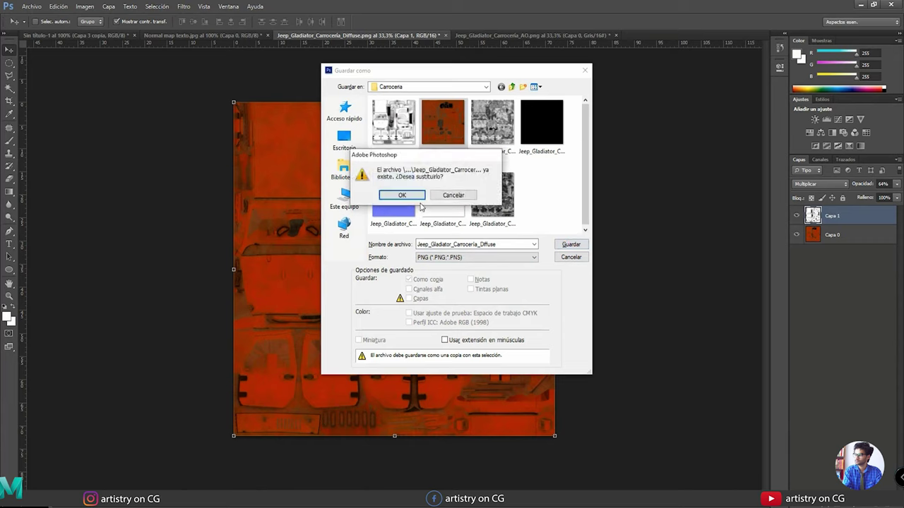
pyautogui.click(404, 194)
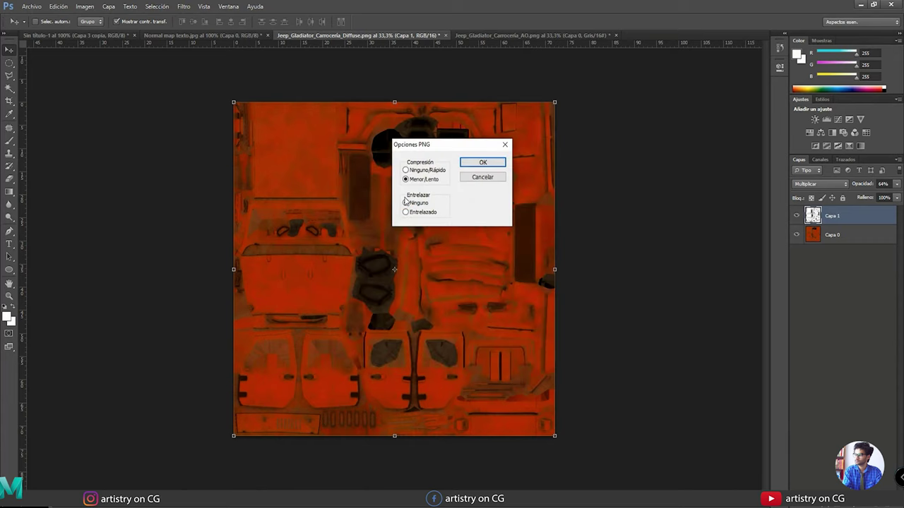
pyautogui.click(472, 162)
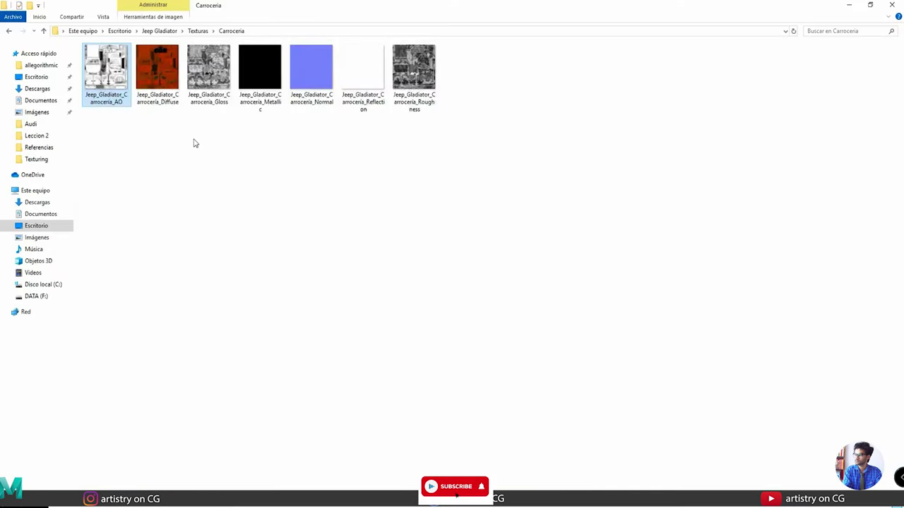
# Open Jeep_Gladiator_Accesorios_Diffuse from the Accesorios folder in Photoshop with its background unlocked, and close the Carrocería AO document without saving.
pyautogui.hotkey('alt', 'Up')
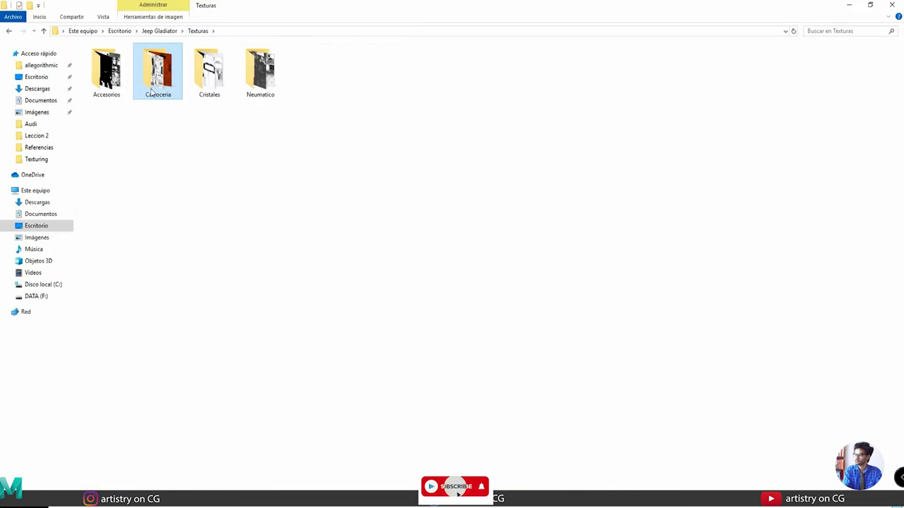
pyautogui.doubleClick(106, 79)
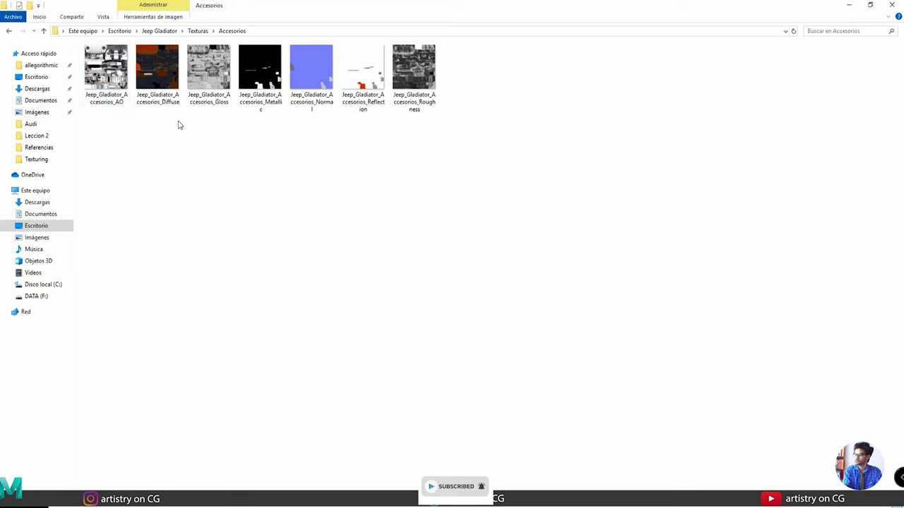
pyautogui.moveTo(159, 77); pyautogui.dragTo(655, 33)
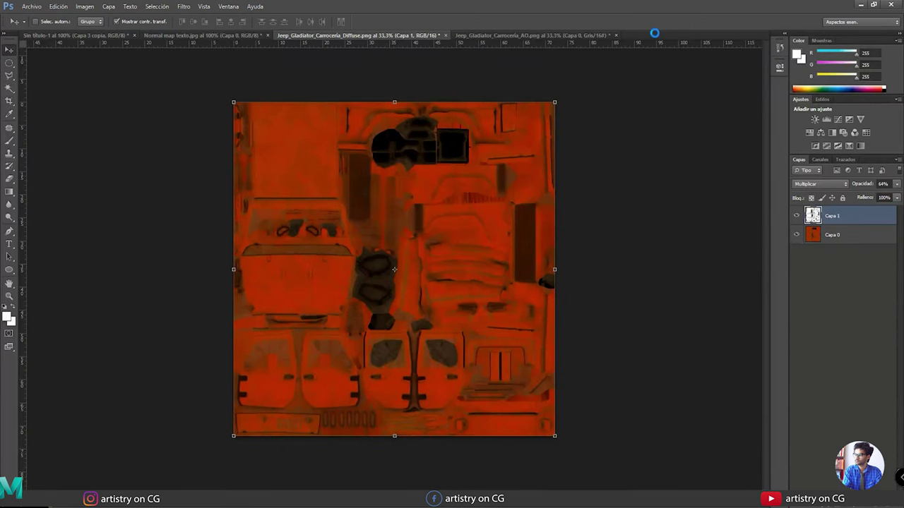
pyautogui.press('Return')
pyautogui.keyDown('alt'); pyautogui.doubleClick(852, 220); pyautogui.keyUp('alt')
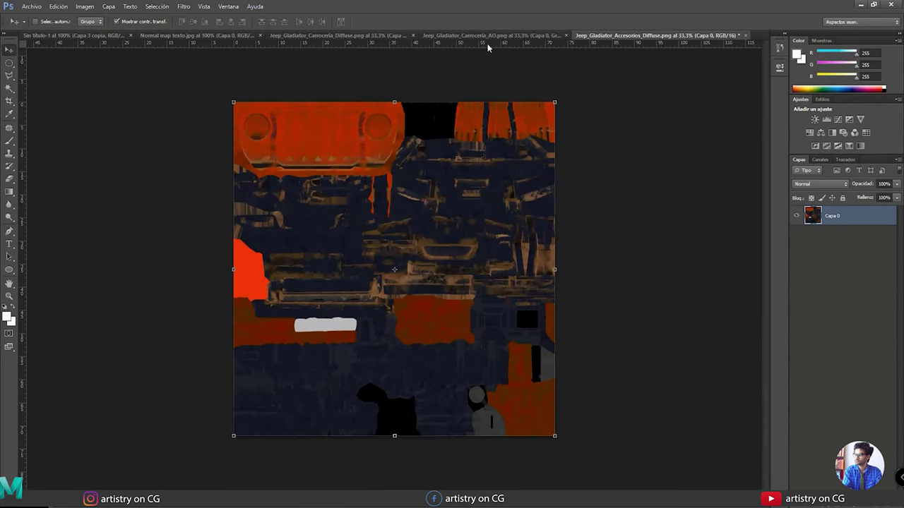
pyautogui.click(568, 35)
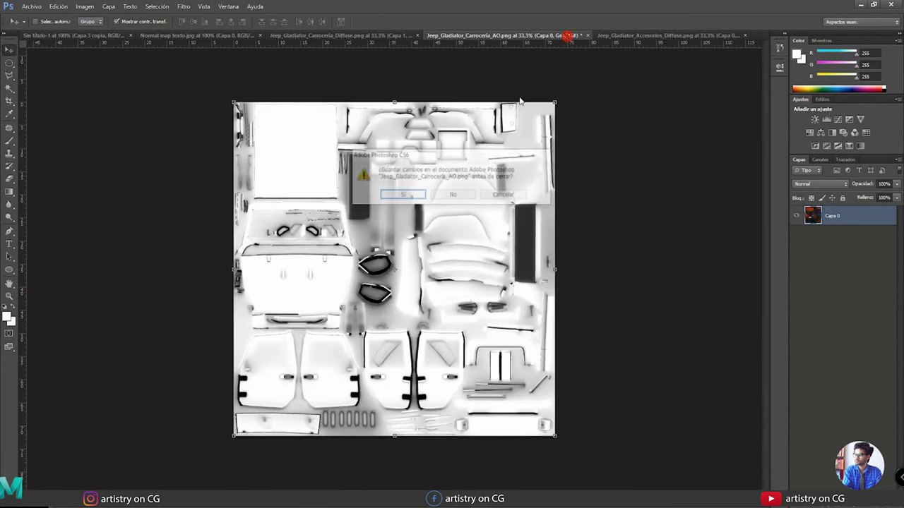
pyautogui.click(454, 197)
# Open Jeep_Gladiator_Accesorios_AO as its own document and copy its layer into the Accesorios diffuse document, aligned over the diffuse layer.
pyautogui.click(110, 470)
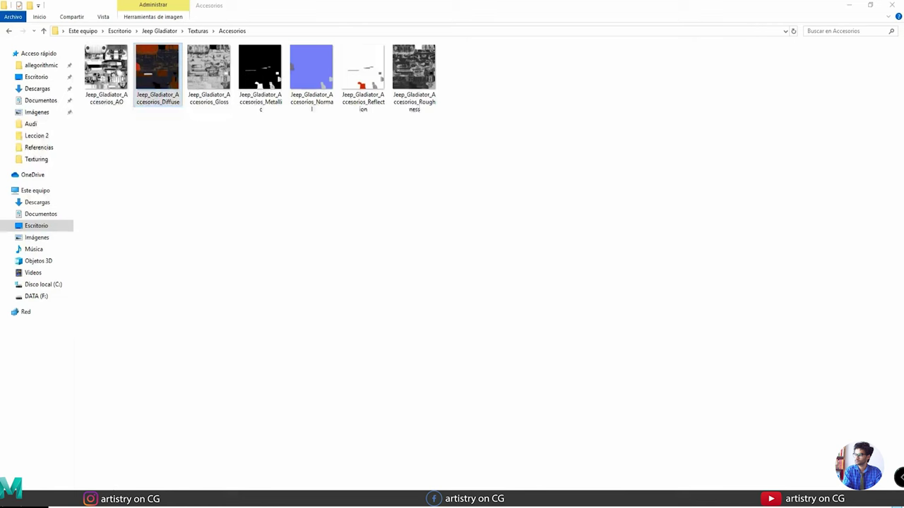
pyautogui.moveTo(108, 70); pyautogui.dragTo(682, 71)
pyautogui.press('Return')
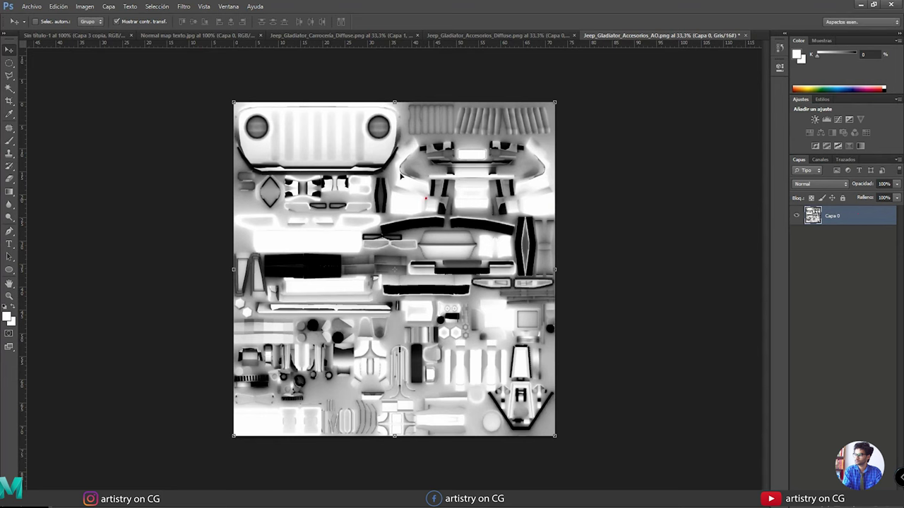
pyautogui.moveTo(400, 176); pyautogui.dragTo(413, 258)
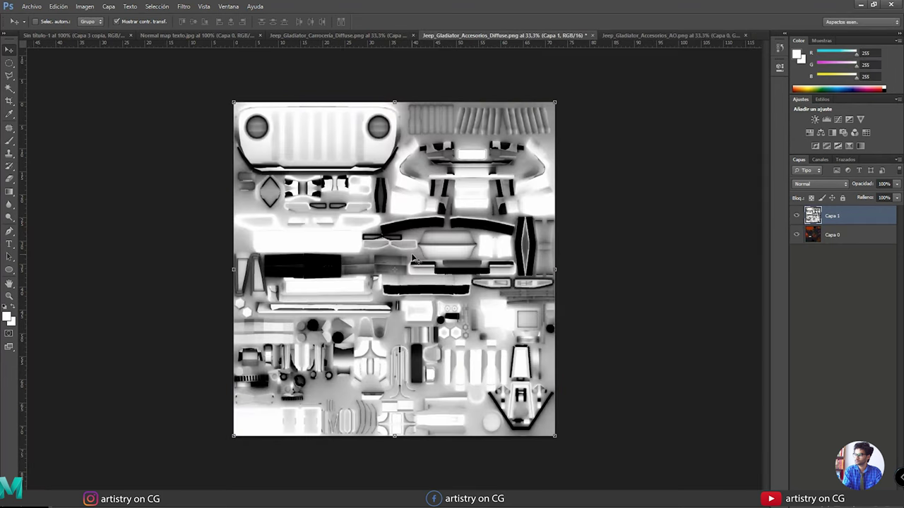
# Set the Accesorios AO layer's blend mode to Multiplicar and its opacity to 77%.
pyautogui.click(844, 184)
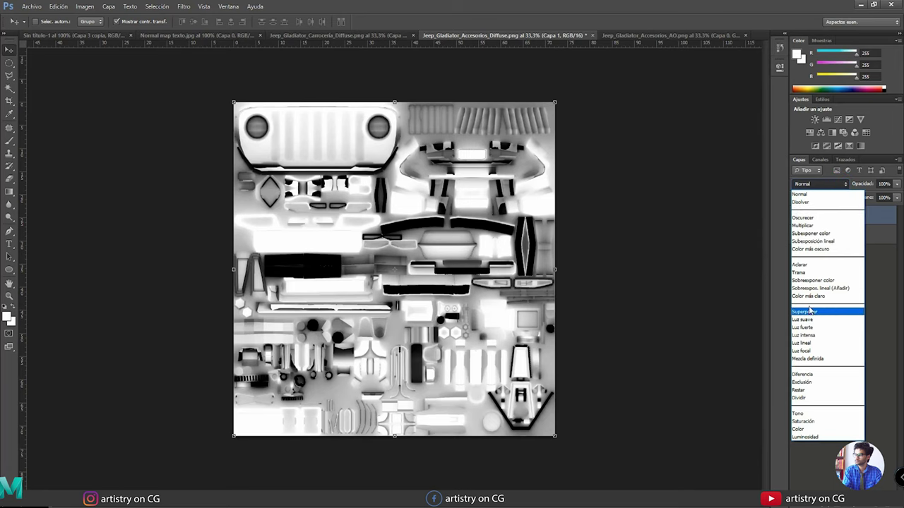
pyautogui.click(812, 227)
pyautogui.click(897, 184)
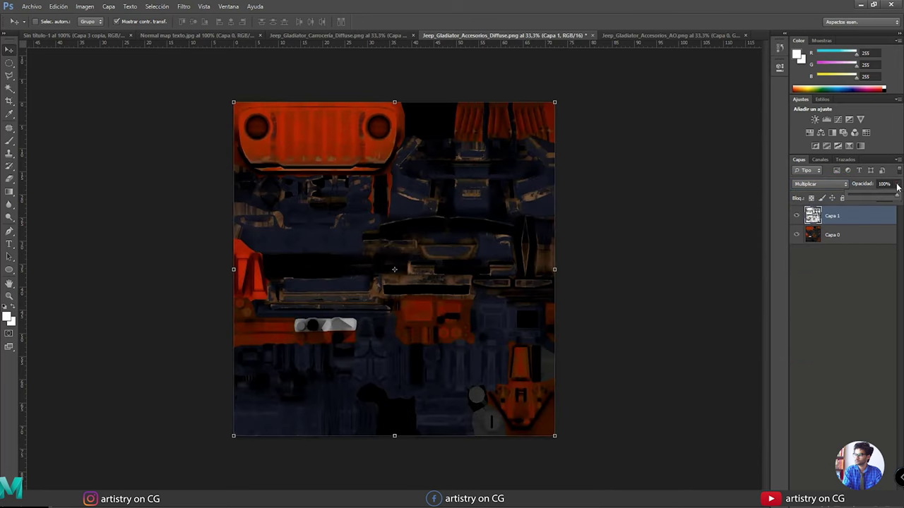
pyautogui.moveTo(892, 197)
pyautogui.mouseDown()
pyautogui.moveTo(879, 199)
pyautogui.moveTo(886, 199)
pyautogui.mouseUp()
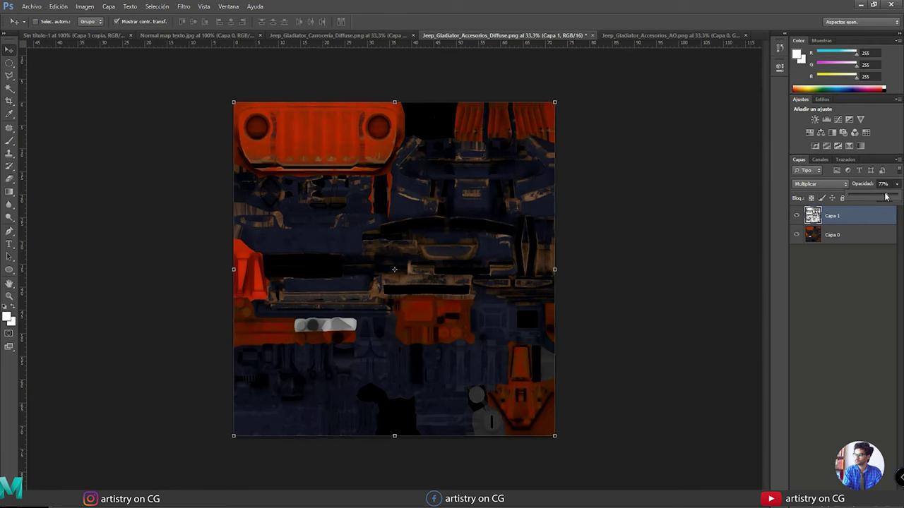
pyautogui.click(516, 201)
# Save the blended image as a PNG over Jeep_Gladiator_Accesorios_Diffuse in the Accesorios folder, using Menor/Lento compression.
pyautogui.hotkey('ctrl', 'shift', 's')
pyautogui.click(442, 123)
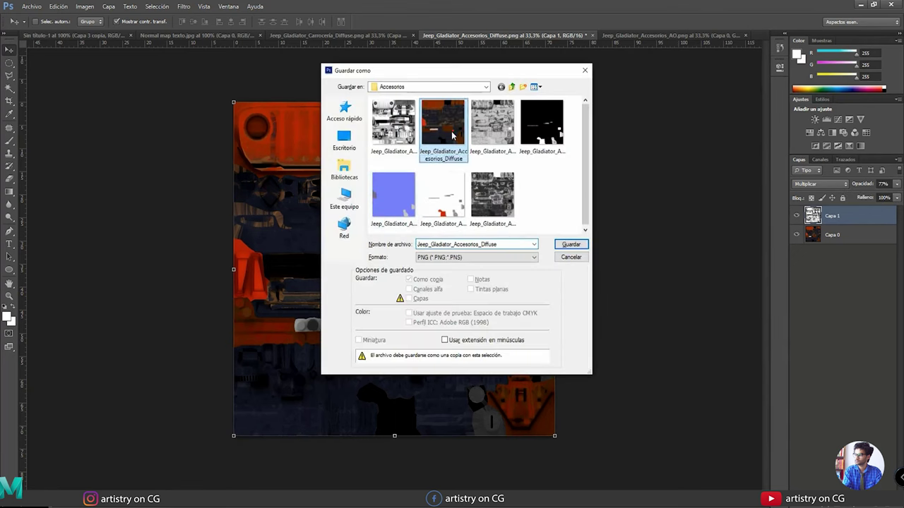
pyautogui.click(570, 244)
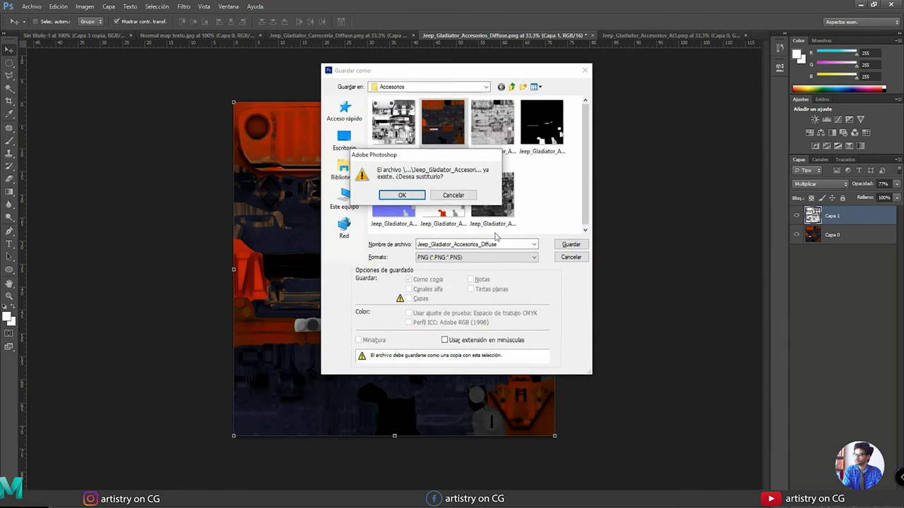
pyautogui.click(400, 201)
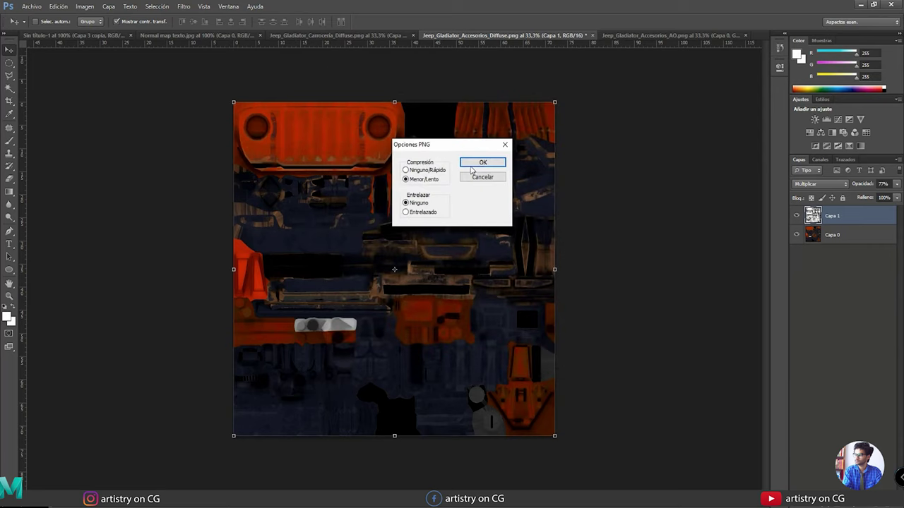
pyautogui.click(477, 163)
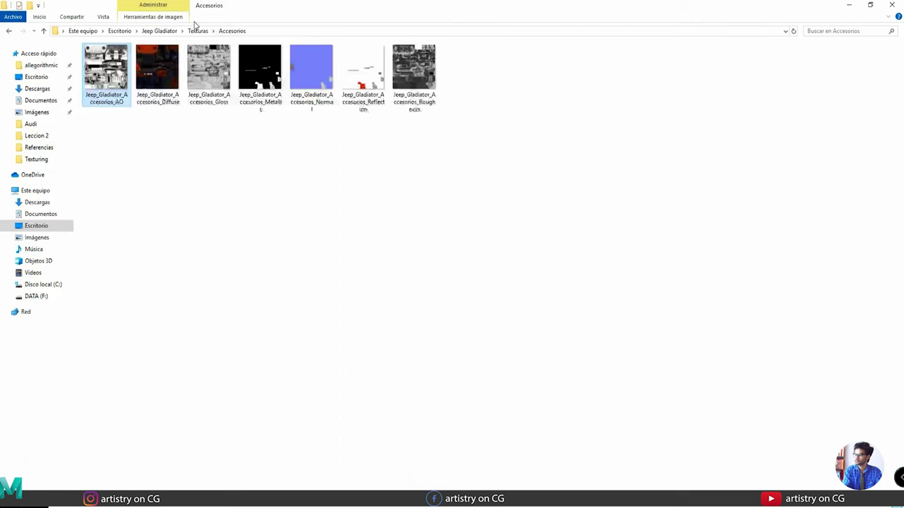
# Open Jeep_Gladiator_Neumáticos_Diffuse from the Neumatico texture folder as a separate document in Photoshop.
pyautogui.click(198, 30)
pyautogui.doubleClick(260, 74)
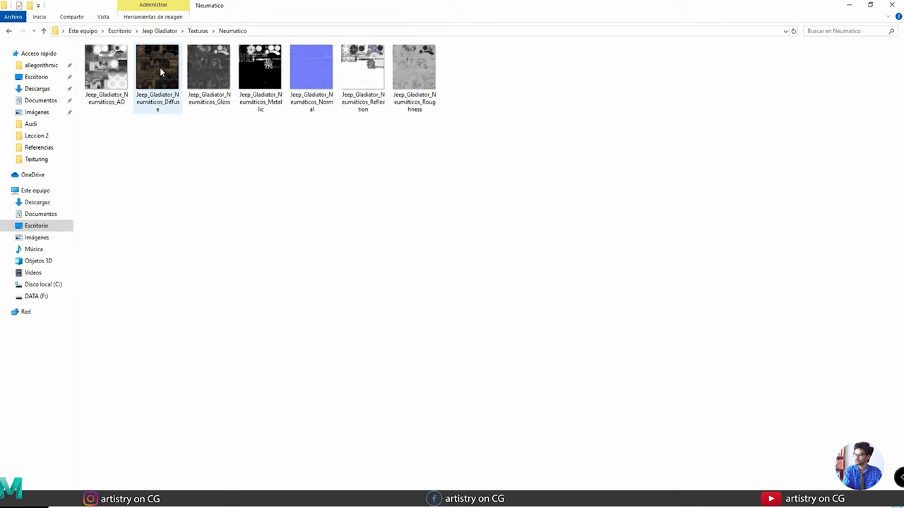
pyautogui.moveTo(160, 67); pyautogui.dragTo(417, 293)
pyautogui.moveTo(661, 41); pyautogui.dragTo(756, 34)
pyautogui.press('Return')
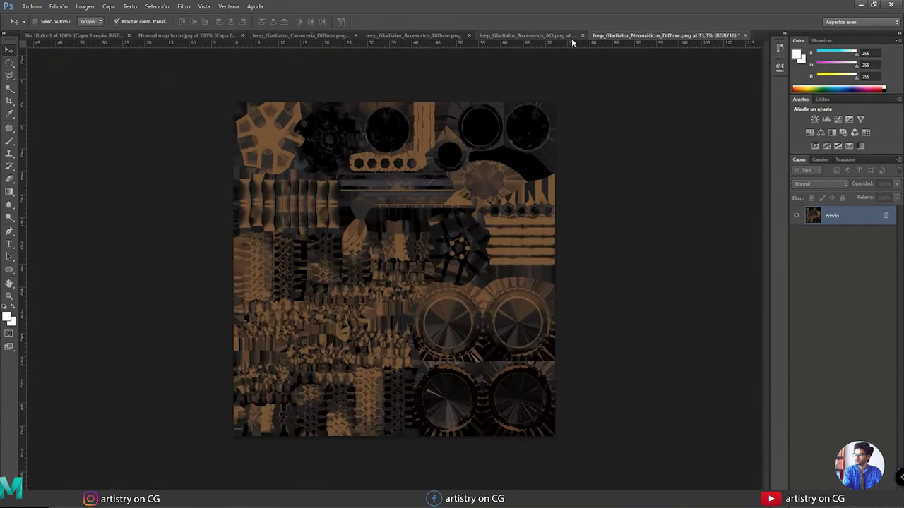
# Close the Accesorios AO and Normal map texto documents without saving changes.
pyautogui.click(583, 35)
pyautogui.click(454, 197)
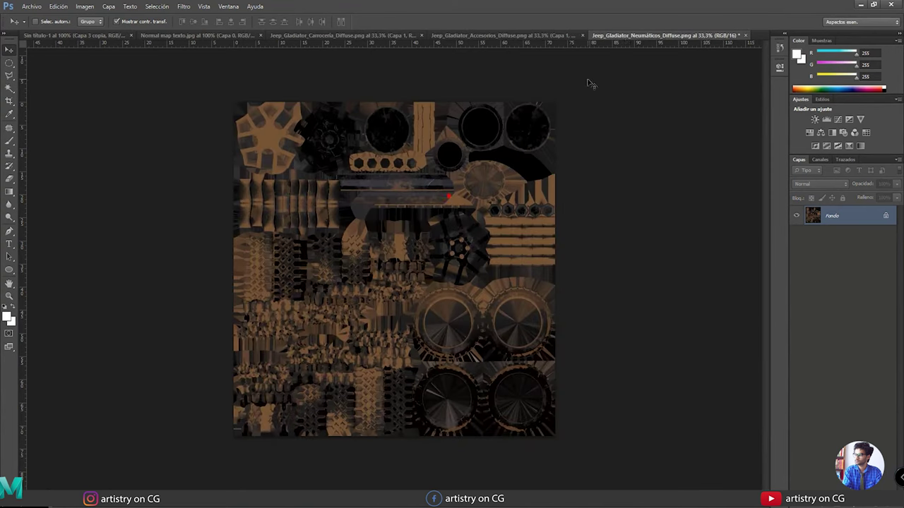
pyautogui.click(247, 35)
pyautogui.click(261, 36)
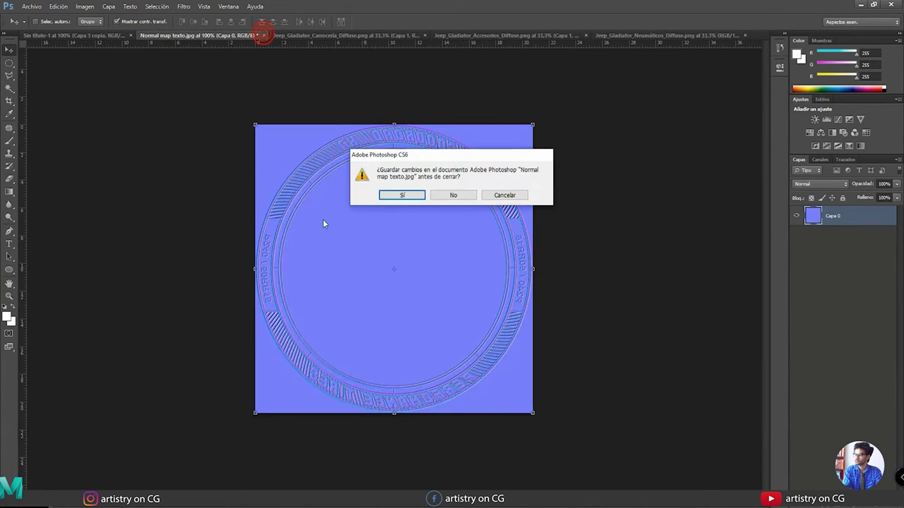
pyautogui.click(439, 195)
# Open Jeep_Gladiator_Neumáticos_AO as its own document and copy its layer over the diffuse layer in the Neumáticos diffuse document.
pyautogui.click(860, 4)
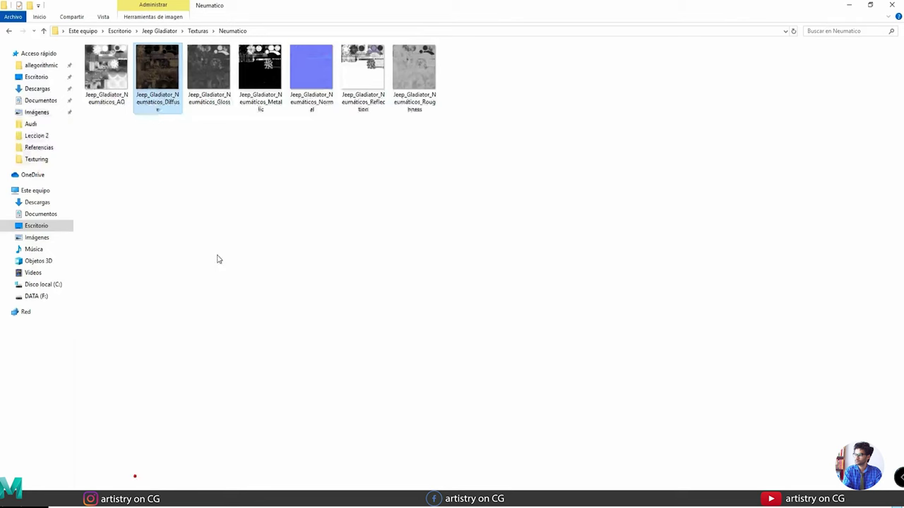
pyautogui.moveTo(106, 70); pyautogui.dragTo(697, 33)
pyautogui.press('Return')
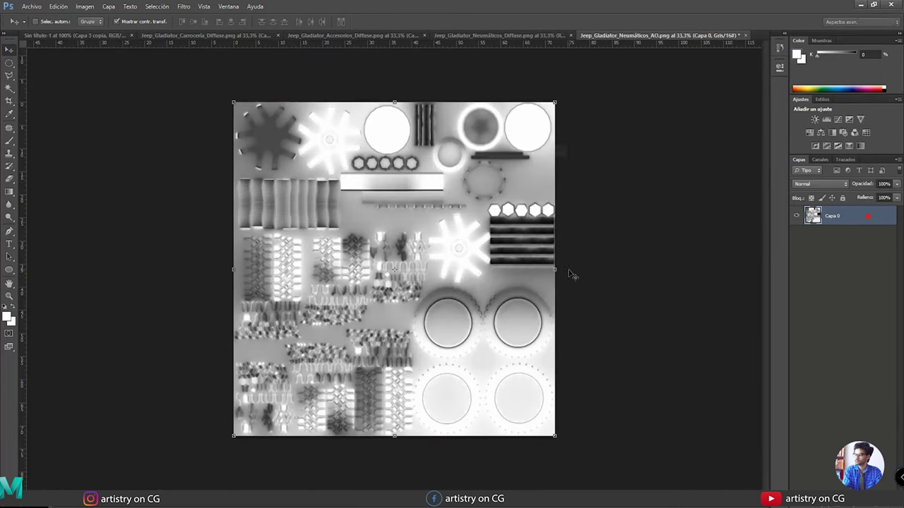
pyautogui.moveTo(482, 189); pyautogui.dragTo(486, 32)
pyautogui.click(486, 34)
pyautogui.hotkey('ctrl', 'v')
# Set the Neumáticos AO layer's blend mode to Multiplicar and compare the image with that layer hidden and shown.
pyautogui.click(819, 184)
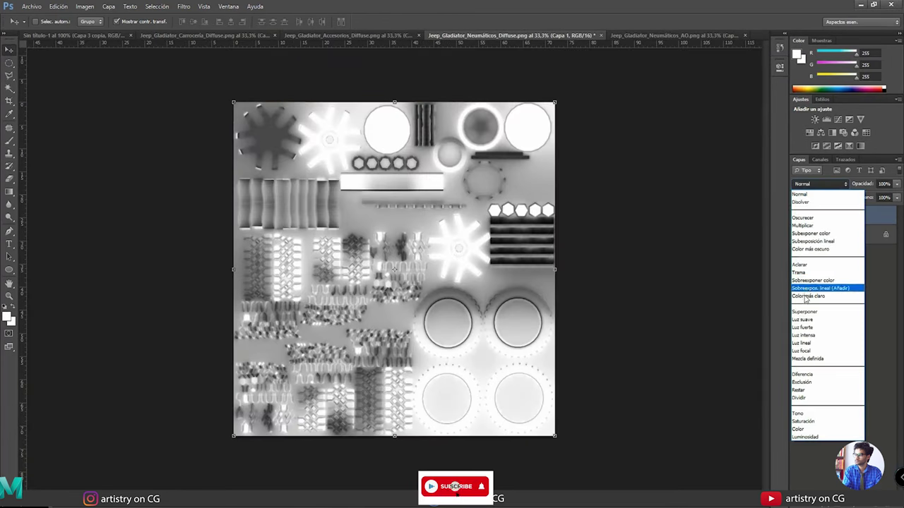
pyautogui.click(805, 225)
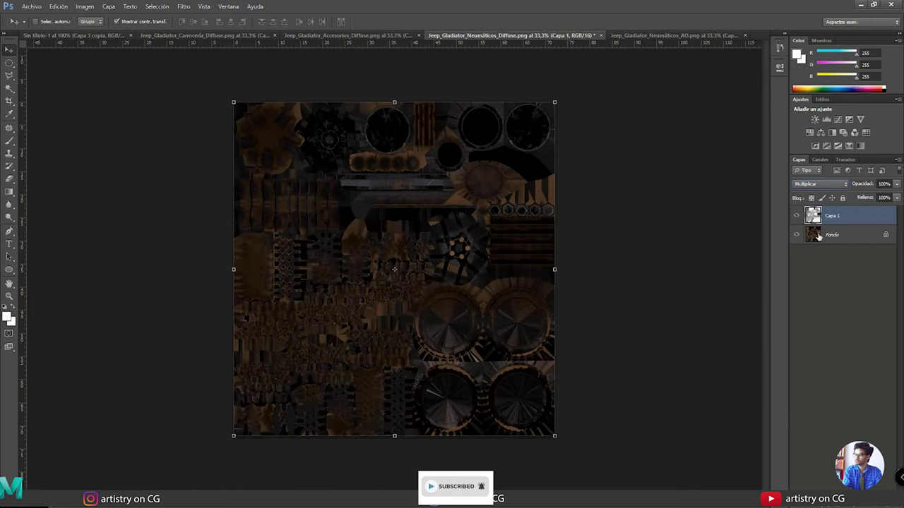
pyautogui.click(796, 217)
pyautogui.click(796, 216)
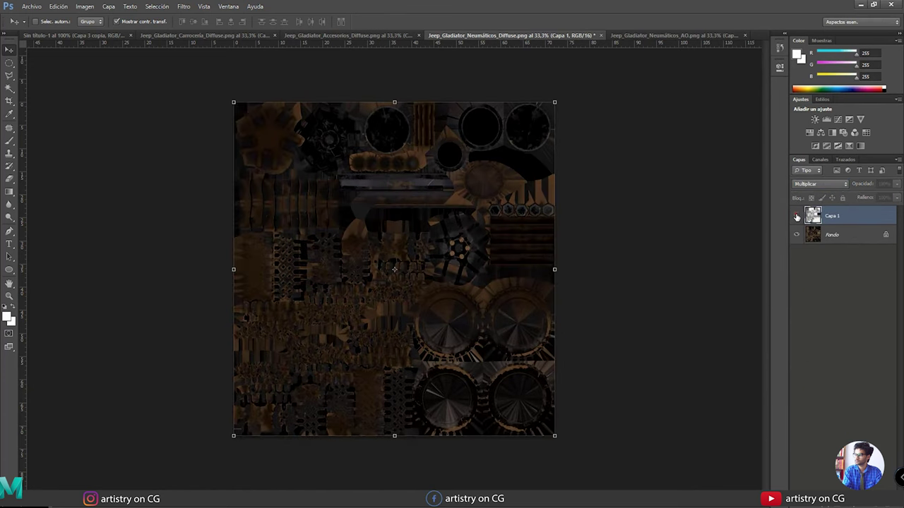
pyautogui.click(797, 217)
pyautogui.click(796, 217)
pyautogui.click(796, 217)
pyautogui.click(797, 217)
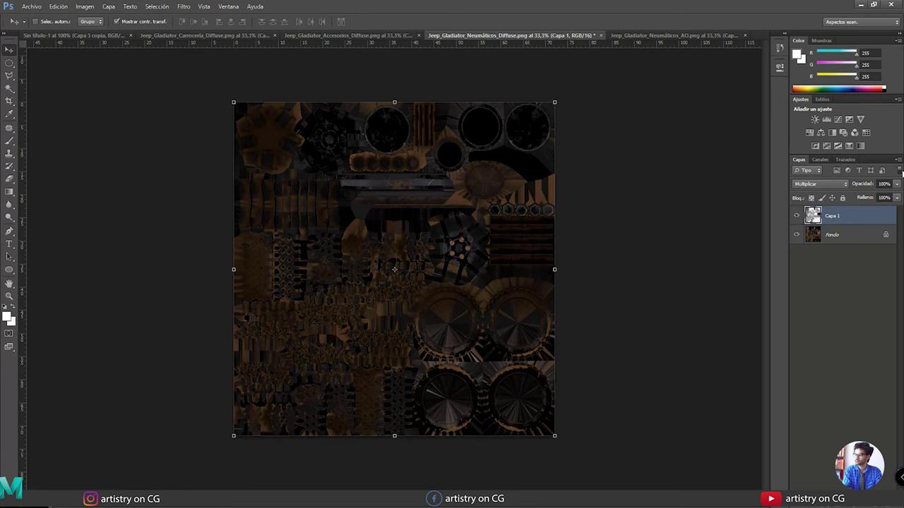
# Compare the Neumáticos image with the AO layer hidden and shown at reduced opacity, and set the layer's opacity to 40%.
pyautogui.click(896, 183)
pyautogui.moveTo(895, 198); pyautogui.dragTo(869, 200)
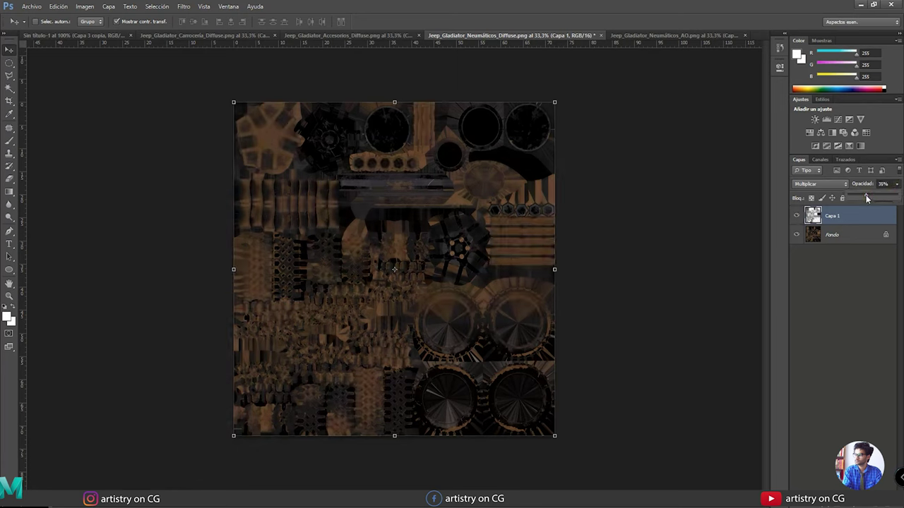
pyautogui.click(797, 217)
pyautogui.click(797, 217)
pyautogui.click(798, 217)
pyautogui.click(798, 217)
pyautogui.click(798, 217)
pyautogui.click(798, 216)
pyautogui.click(878, 184)
pyautogui.write('40')
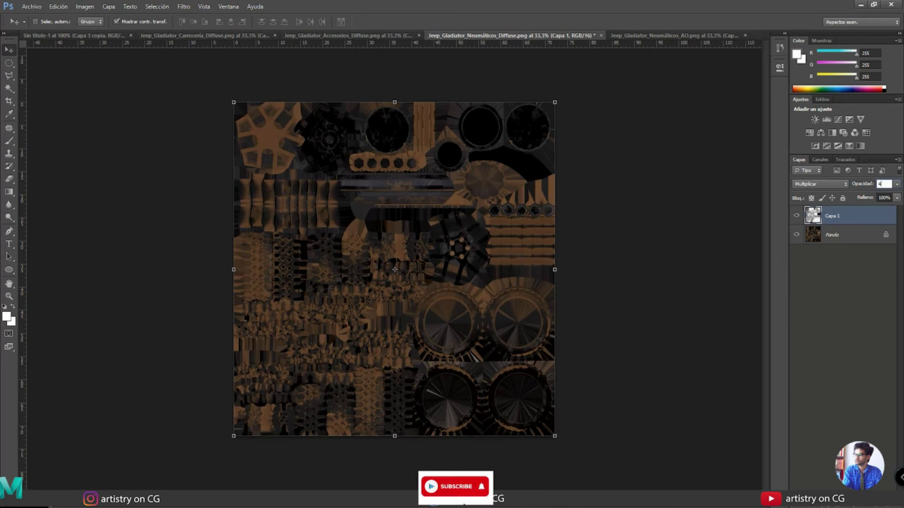
pyautogui.press('Return')
# Save the blended image as a PNG over Jeep_Gladiator_Neumáticos_Diffuse in the Neumatico folder, using Menor/Lento compression.
pyautogui.hotkey('ctrl', 'shift', 's')
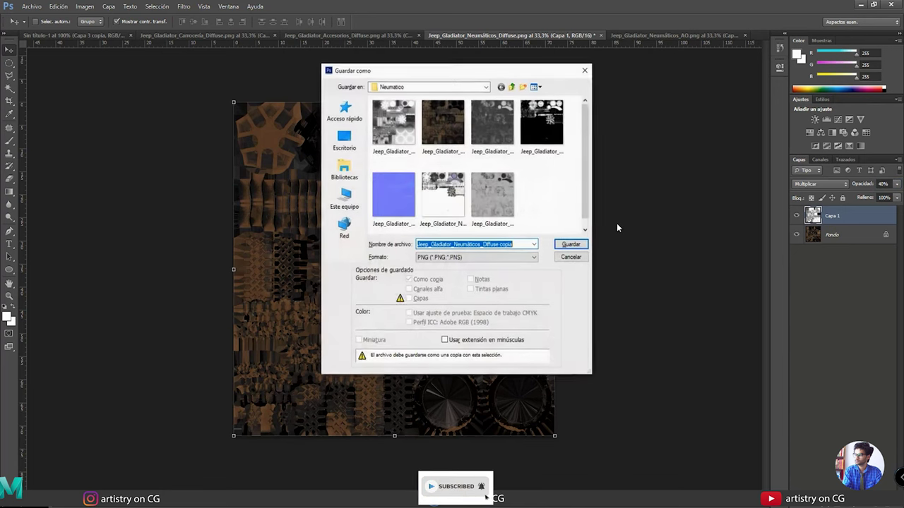
pyautogui.click(443, 124)
pyautogui.click(563, 244)
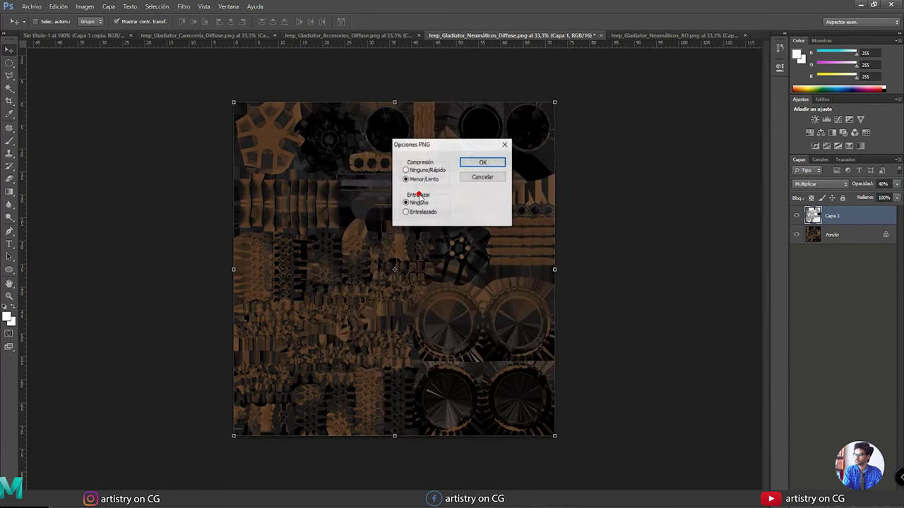
pyautogui.click(479, 161)
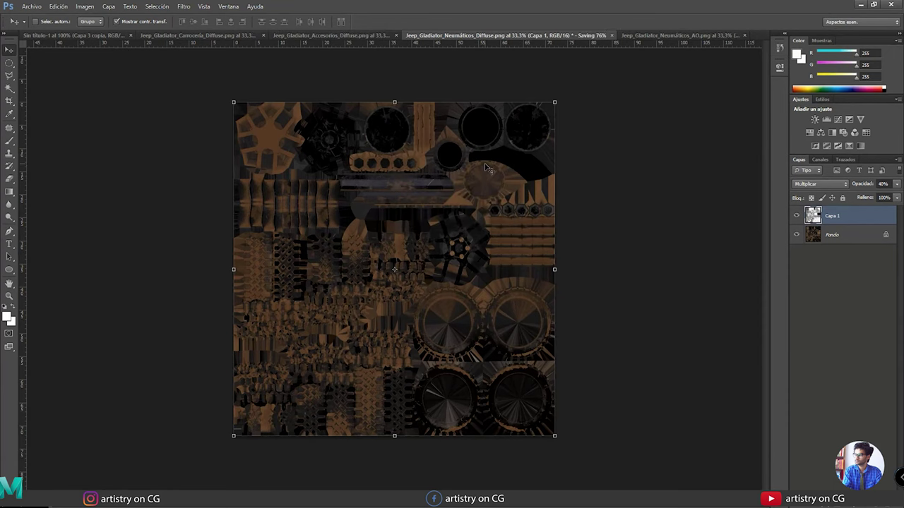